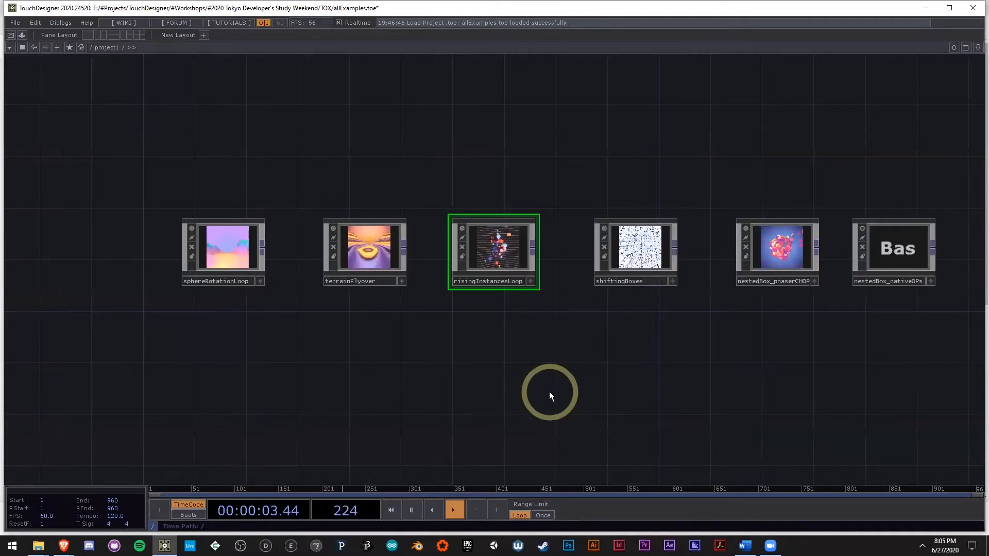
Step: Examine the sphereRotationLoop, terrainFlyover and risingInstancesLoop components and their animated previews in the project1 network
{"action": "mouse_move", "coordinate": [554, 395]}
{"action": "left_mouse_down"}
{"action": "mouse_move", "coordinate": [515, 386]}
{"action": "mouse_move", "coordinate": [546, 386]}
{"action": "left_mouse_up"}
{"action": "left_click_drag", "start_coordinate": [490, 344], "coordinate": [464, 336]}
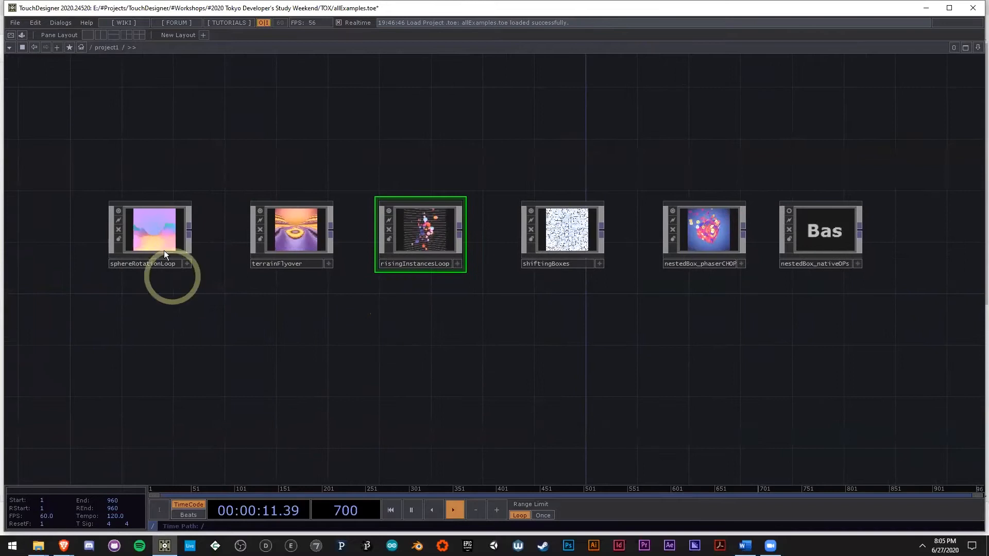
{"action": "scroll", "coordinate": [154, 234], "scroll_direction": "up", "scroll_amount": 4}
{"action": "left_click_drag", "start_coordinate": [529, 335], "coordinate": [494, 340]}
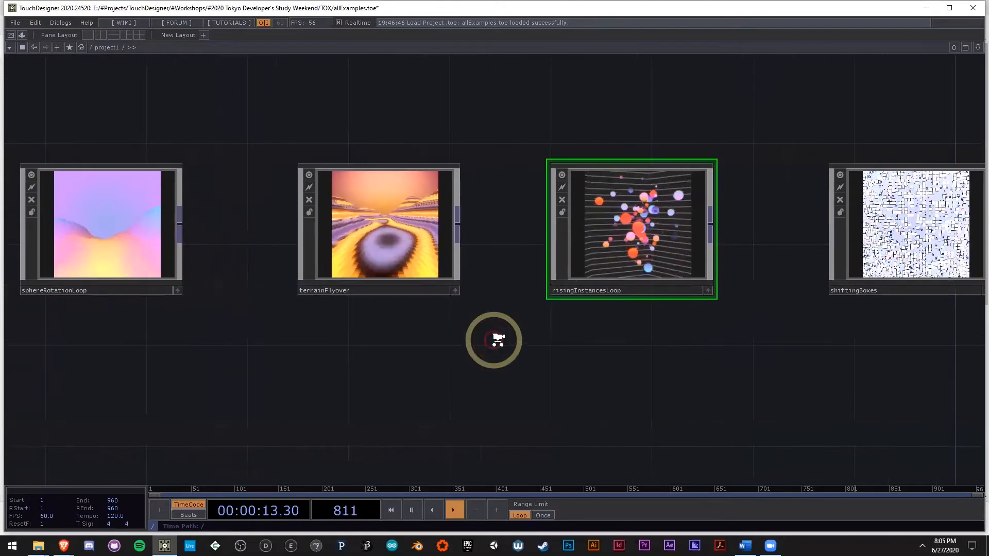
{"action": "scroll", "coordinate": [498, 340], "scroll_direction": "down", "scroll_amount": 4}
{"action": "scroll", "coordinate": [314, 292], "scroll_direction": "up", "scroll_amount": 4}
{"action": "mouse_move", "coordinate": [487, 382]}
{"action": "left_mouse_down"}
{"action": "mouse_move", "coordinate": [493, 399]}
{"action": "mouse_move", "coordinate": [484, 398]}
{"action": "left_mouse_up"}
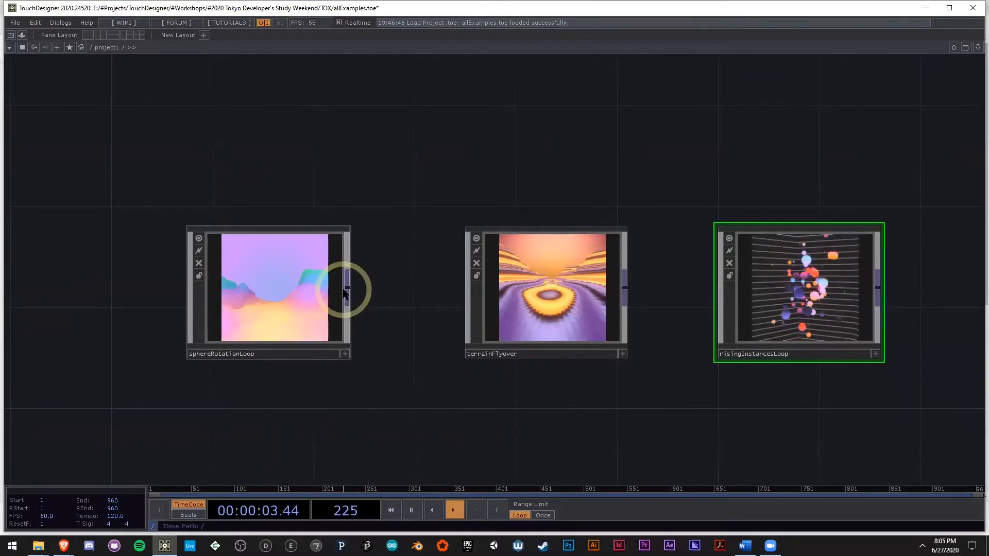
{"action": "left_click_drag", "start_coordinate": [633, 404], "coordinate": [427, 413]}
{"action": "scroll", "coordinate": [612, 412], "scroll_direction": "down", "scroll_amount": 2}
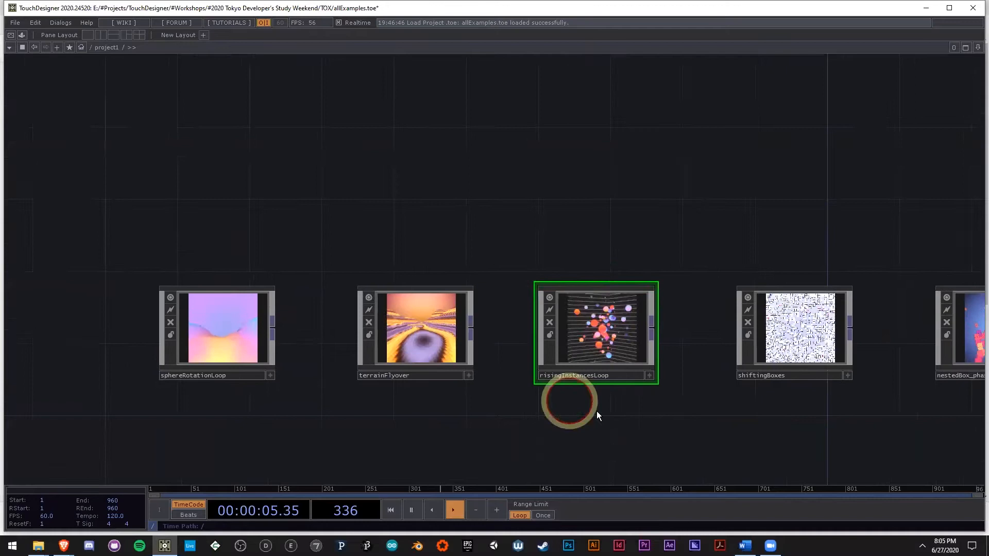
{"action": "left_click_drag", "start_coordinate": [596, 411], "coordinate": [508, 380]}
{"action": "scroll", "coordinate": [569, 344], "scroll_direction": "up", "scroll_amount": 3}
{"action": "scroll", "coordinate": [567, 345], "scroll_direction": "up", "scroll_amount": 3}
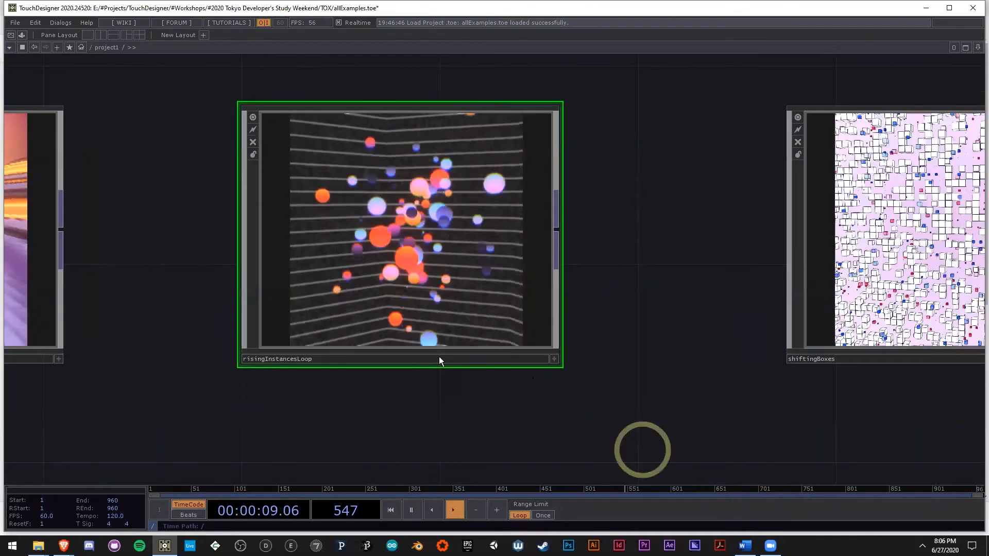
Step: Look over the full row of example components, including shiftingBoxes and nestedBox_phaserCHOP
{"action": "left_click_drag", "start_coordinate": [640, 448], "coordinate": [437, 358]}
{"action": "scroll", "coordinate": [437, 358], "scroll_direction": "down", "scroll_amount": 3}
{"action": "mouse_move", "coordinate": [659, 397]}
{"action": "left_mouse_down"}
{"action": "mouse_move", "coordinate": [510, 360]}
{"action": "mouse_move", "coordinate": [671, 382]}
{"action": "left_mouse_up"}
{"action": "scroll", "coordinate": [534, 412], "scroll_direction": "down", "scroll_amount": 1}
{"action": "left_click_drag", "start_coordinate": [534, 412], "coordinate": [640, 379]}
{"action": "scroll", "coordinate": [458, 401], "scroll_direction": "down", "scroll_amount": 1}
{"action": "left_click_drag", "start_coordinate": [459, 400], "coordinate": [459, 370]}
{"action": "scroll", "coordinate": [256, 303], "scroll_direction": "up", "scroll_amount": 4}
{"action": "scroll", "coordinate": [265, 303], "scroll_direction": "down", "scroll_amount": 2}
{"action": "scroll", "coordinate": [459, 369], "scroll_direction": "down", "scroll_amount": 4}
{"action": "scroll", "coordinate": [674, 399], "scroll_direction": "up", "scroll_amount": 2}
{"action": "left_click_drag", "start_coordinate": [719, 407], "coordinate": [592, 403]}
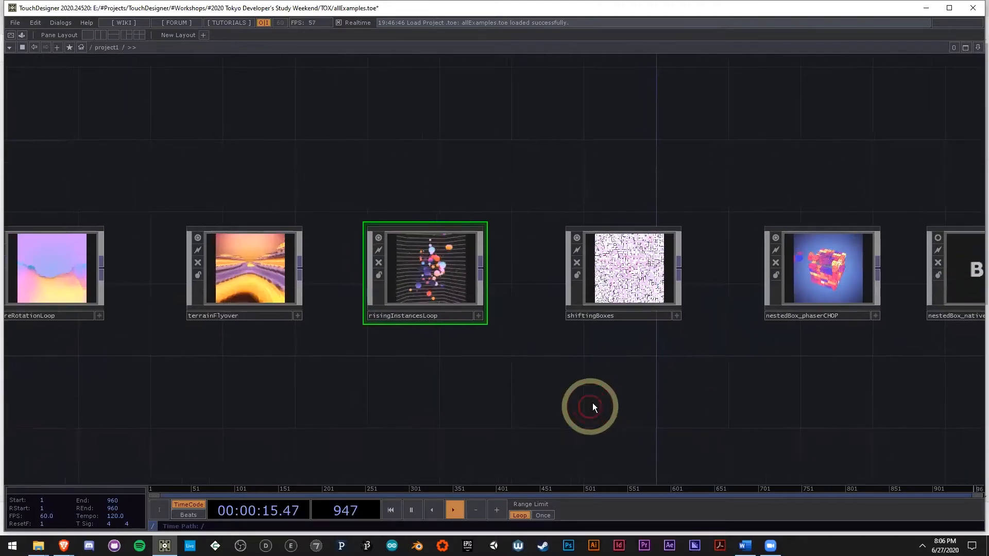
{"action": "left_click_drag", "start_coordinate": [242, 365], "coordinate": [267, 361]}
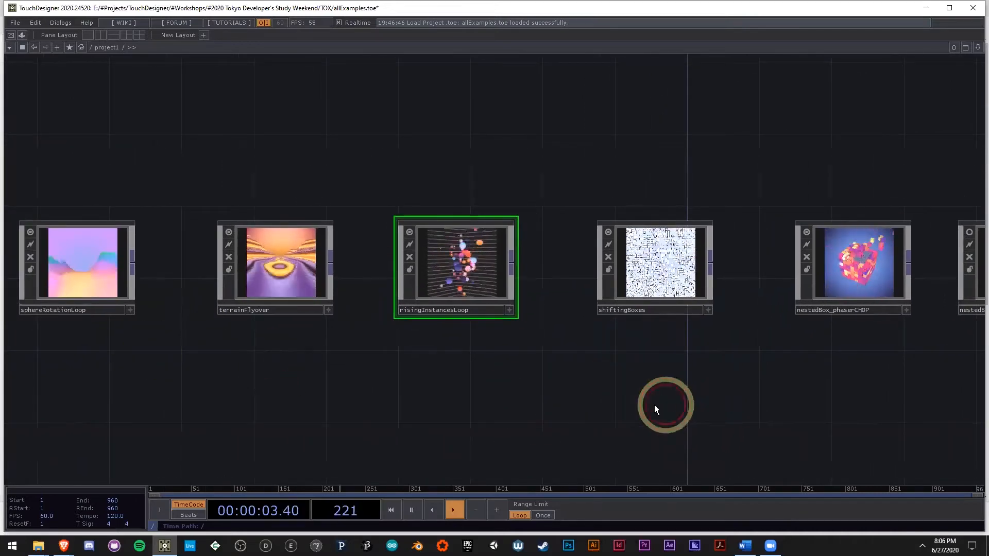
Step: Scrub the timeline toward the end of its range and resume playback to compare the example animations
{"action": "left_click", "coordinate": [565, 489]}
{"action": "left_click_drag", "start_coordinate": [470, 488], "coordinate": [864, 496]}
{"action": "key", "text": "space"}
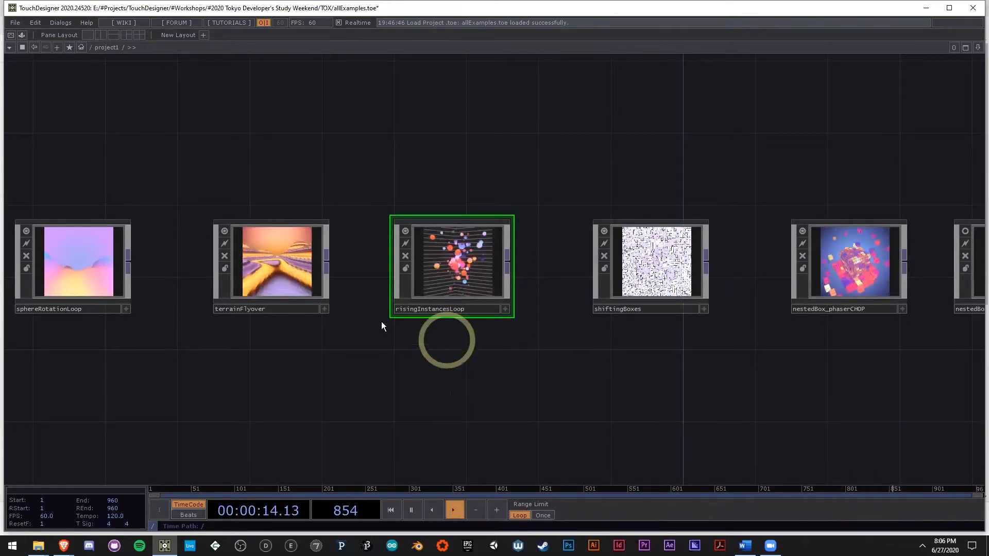
{"action": "left_click_drag", "start_coordinate": [384, 390], "coordinate": [551, 391]}
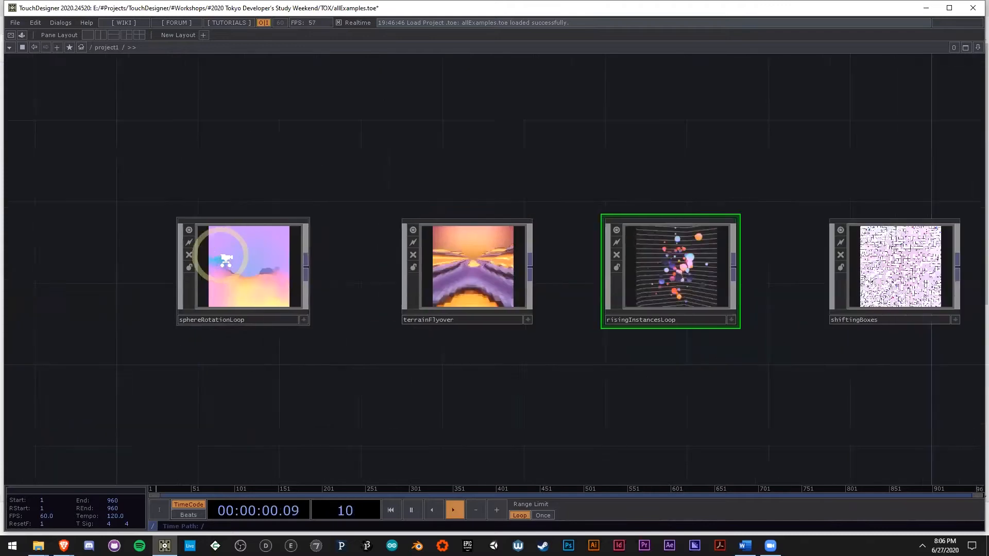
Step: Scrub to the end of the timeline and resume playback to check how sphereRotationLoop and terrainFlyover loop
{"action": "scroll", "coordinate": [234, 261], "scroll_direction": "up", "scroll_amount": 3}
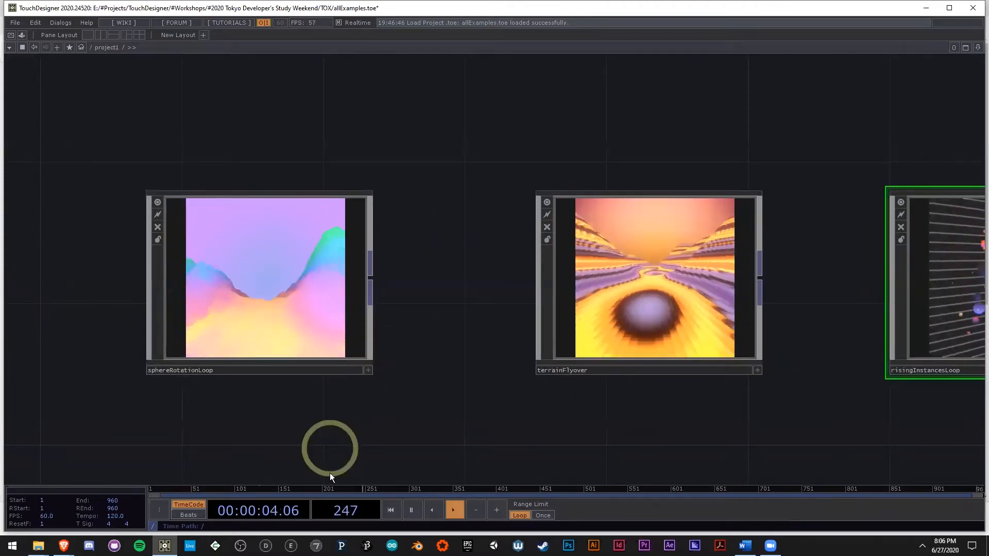
{"action": "left_click", "coordinate": [477, 490]}
{"action": "left_click_drag", "start_coordinate": [728, 492], "coordinate": [965, 489]}
{"action": "key", "text": "space"}
{"action": "left_click_drag", "start_coordinate": [563, 400], "coordinate": [496, 386]}
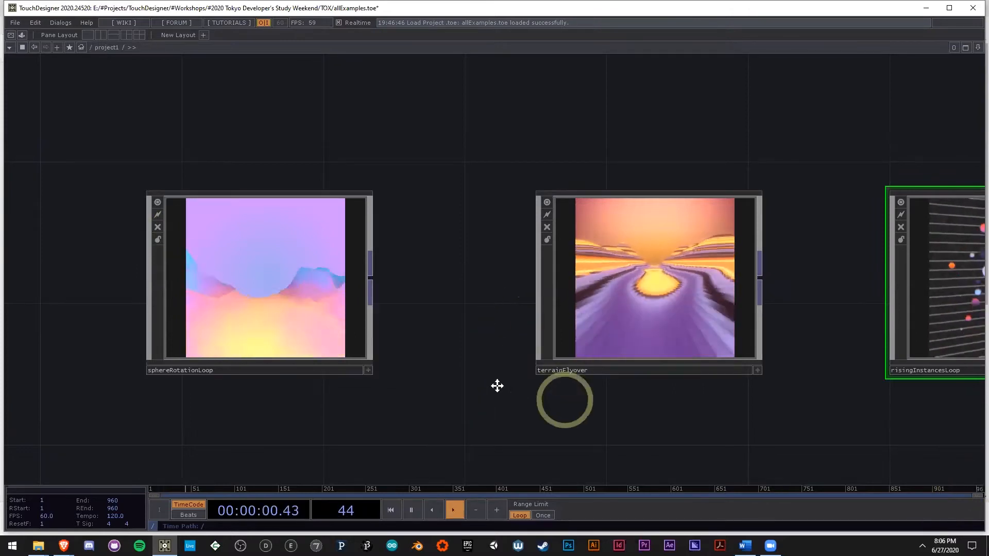
Step: Compare the looping previews of sphereRotationLoop and terrainFlyover up close and alongside risingInstancesLoop
{"action": "scroll", "coordinate": [507, 378], "scroll_direction": "down", "scroll_amount": 3}
{"action": "left_click_drag", "start_coordinate": [657, 413], "coordinate": [567, 387]}
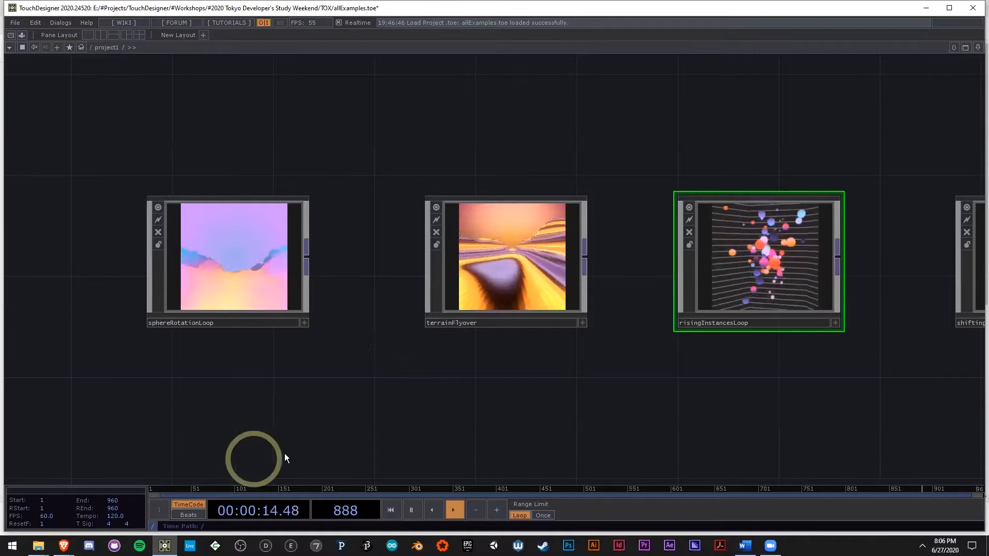
{"action": "left_click_drag", "start_coordinate": [405, 406], "coordinate": [375, 388]}
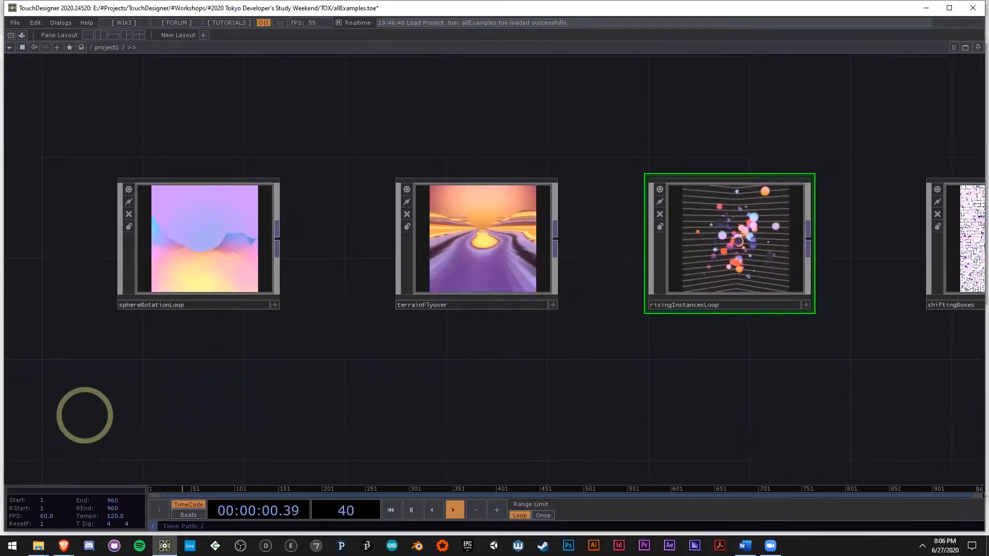
{"action": "left_click_drag", "start_coordinate": [552, 393], "coordinate": [550, 394]}
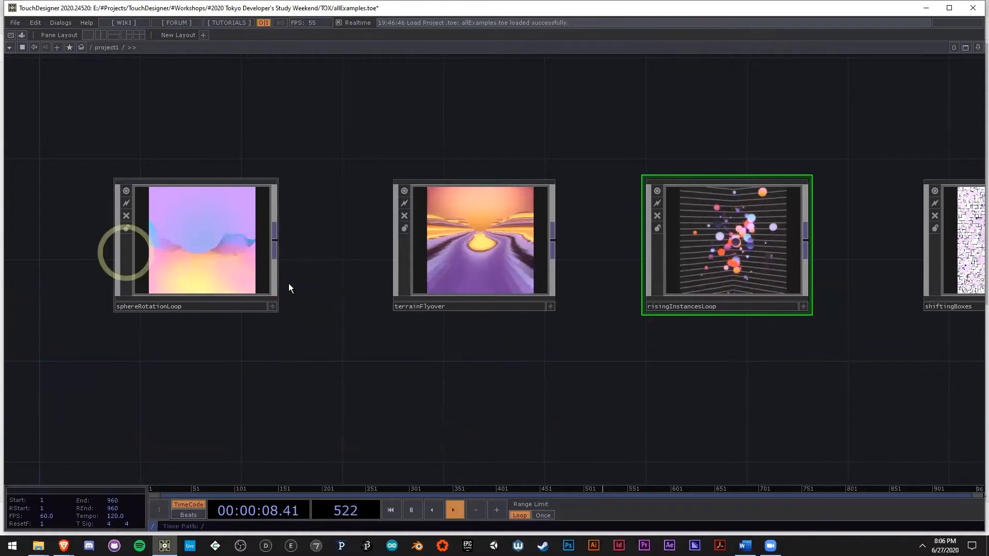
{"action": "left_click_drag", "start_coordinate": [483, 370], "coordinate": [449, 355]}
{"action": "scroll", "coordinate": [451, 352], "scroll_direction": "down", "scroll_amount": 3}
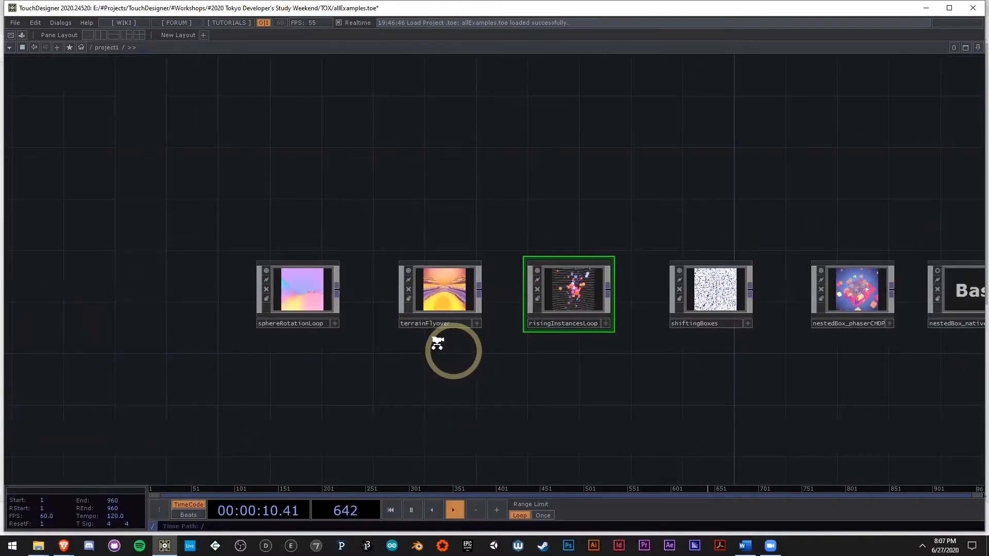
{"action": "scroll", "coordinate": [444, 351], "scroll_direction": "up", "scroll_amount": 3}
{"action": "left_click_drag", "start_coordinate": [328, 344], "coordinate": [407, 369]}
{"action": "scroll", "coordinate": [395, 276], "scroll_direction": "up", "scroll_amount": 3}
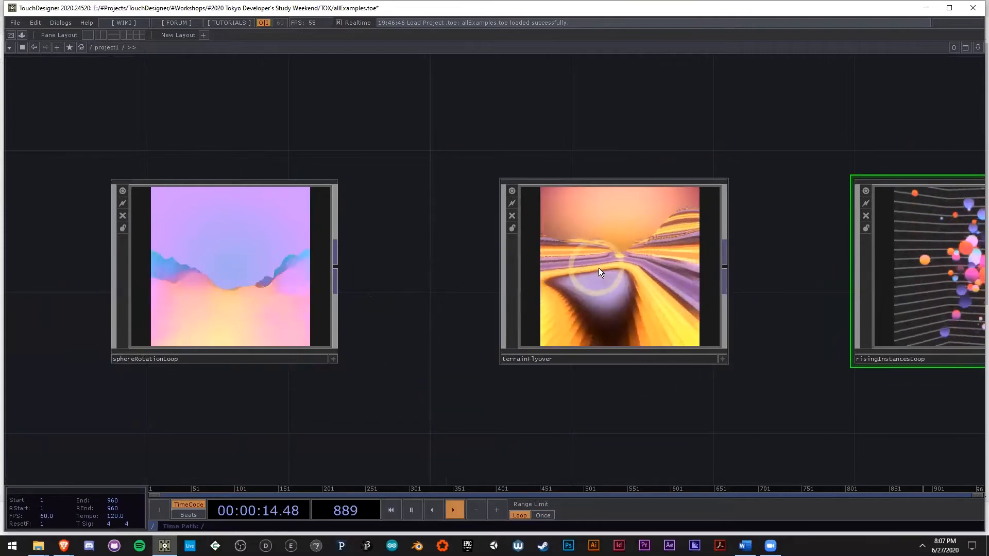
{"action": "left_click_drag", "start_coordinate": [532, 434], "coordinate": [586, 427]}
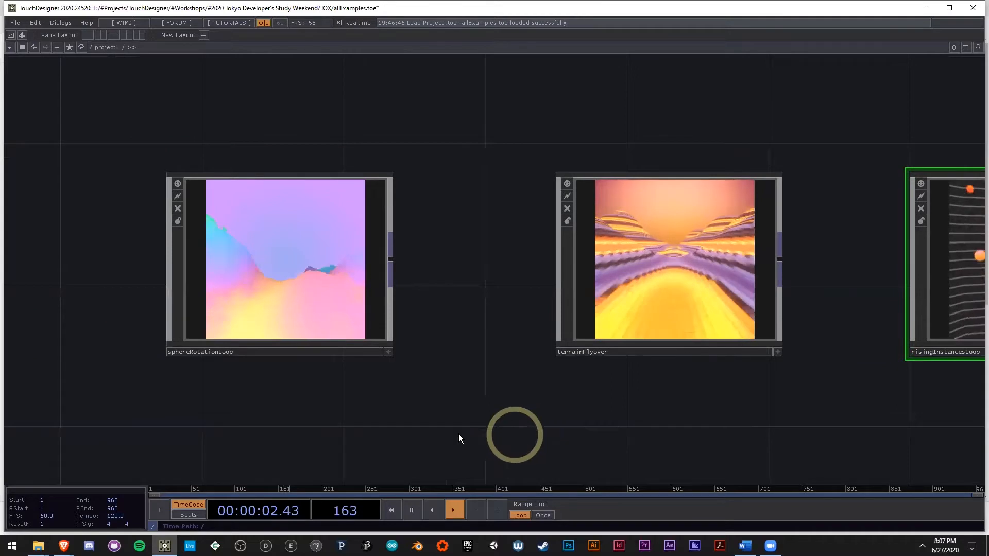
{"action": "mouse_move", "coordinate": [399, 307]}
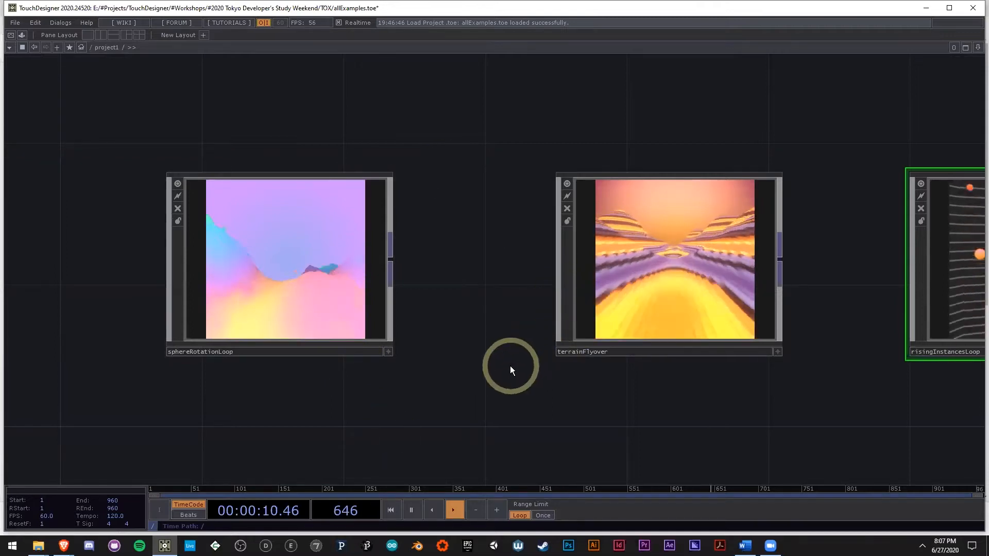
{"action": "left_click_drag", "start_coordinate": [428, 366], "coordinate": [366, 346]}
{"action": "scroll", "coordinate": [363, 344], "scroll_direction": "down", "scroll_amount": 2}
{"action": "left_click_drag", "start_coordinate": [661, 403], "coordinate": [588, 401]}
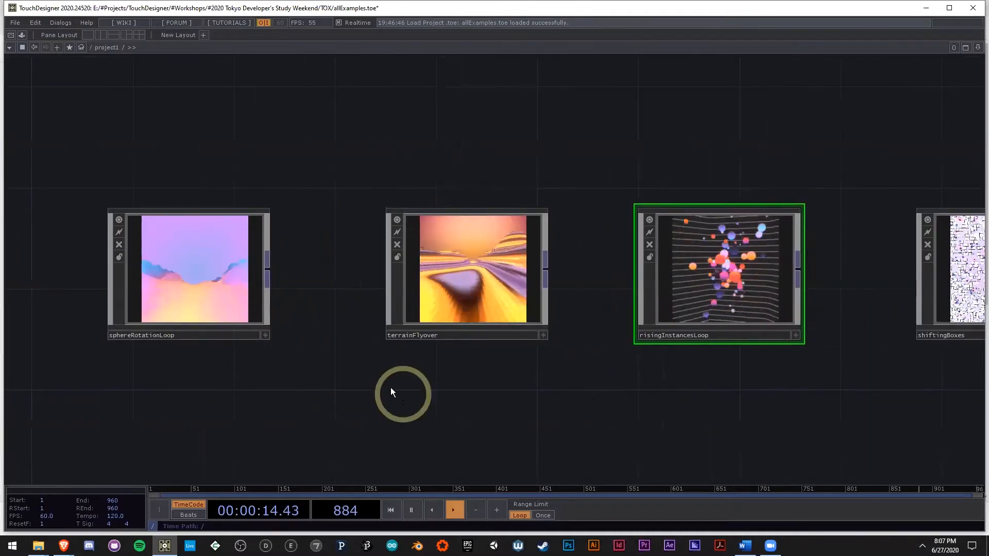
{"action": "left_click_drag", "start_coordinate": [335, 386], "coordinate": [441, 397]}
{"action": "scroll", "coordinate": [336, 358], "scroll_direction": "up", "scroll_amount": 3}
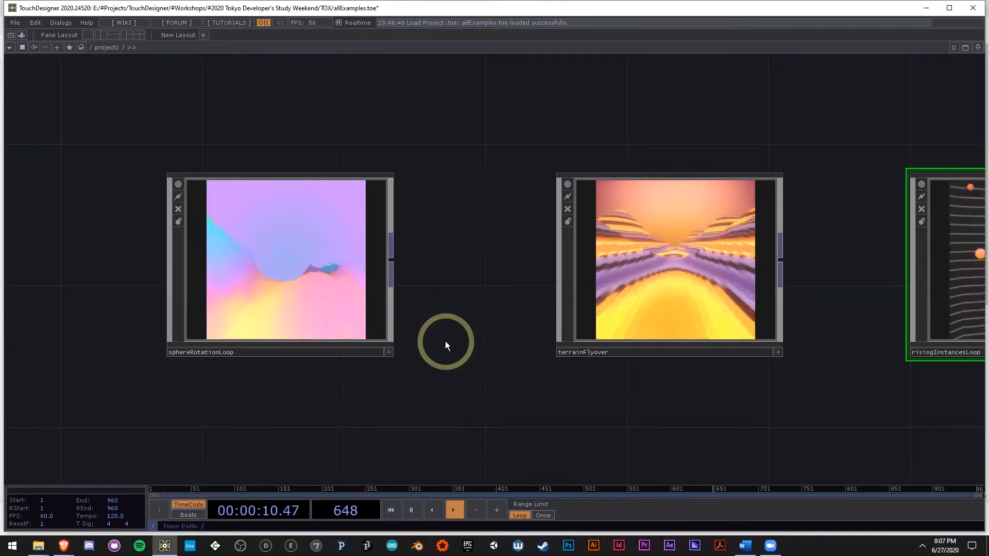
Step: Move the terrainFlyover component slightly closer to sphereRotationLoop in the network
{"action": "left_click_drag", "start_coordinate": [453, 341], "coordinate": [448, 331]}
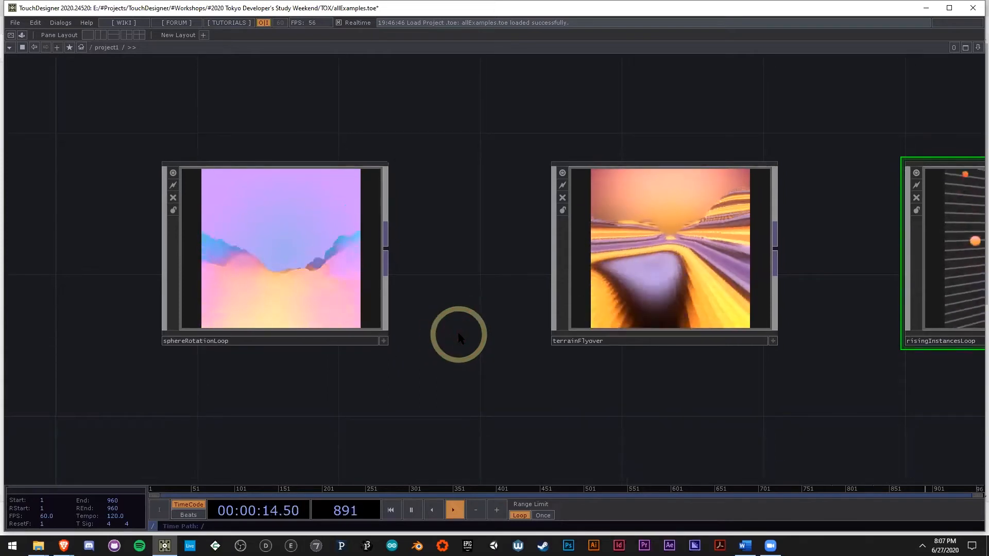
{"action": "left_click_drag", "start_coordinate": [477, 375], "coordinate": [468, 371]}
{"action": "scroll", "coordinate": [456, 395], "scroll_direction": "down", "scroll_amount": 3}
{"action": "left_click_drag", "start_coordinate": [534, 386], "coordinate": [453, 376]}
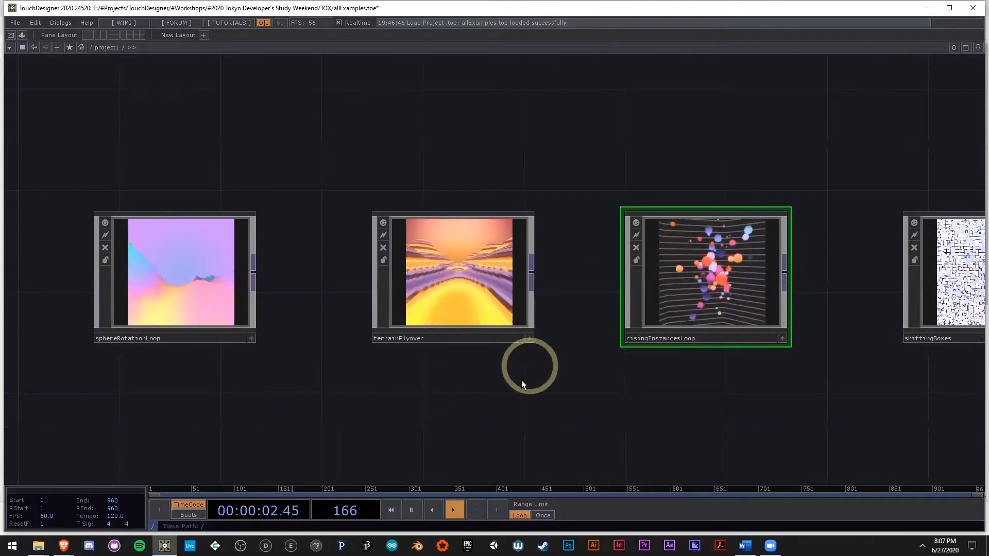
{"action": "left_click_drag", "start_coordinate": [516, 428], "coordinate": [552, 431]}
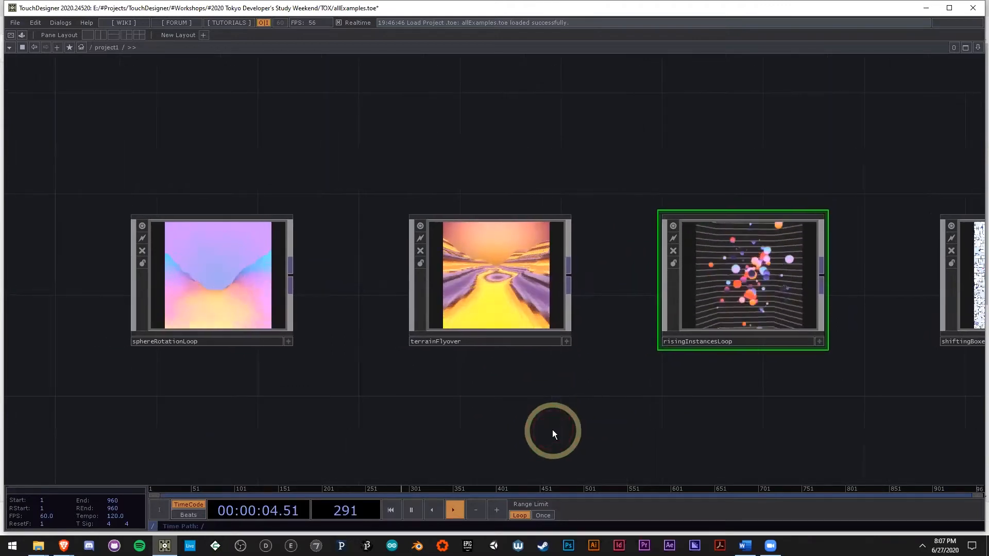
{"action": "left_click_drag", "start_coordinate": [505, 315], "coordinate": [486, 310]}
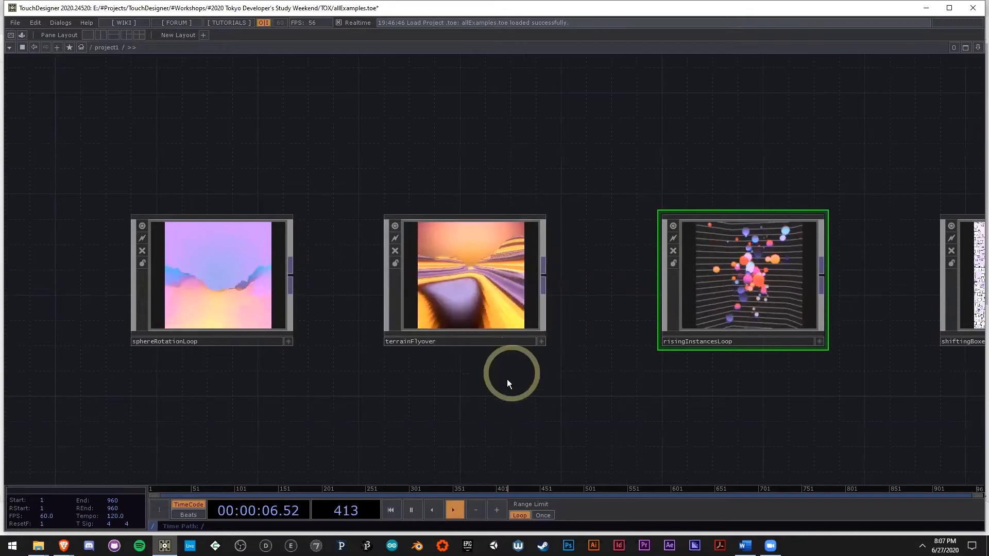
{"action": "left_click_drag", "start_coordinate": [370, 377], "coordinate": [423, 383]}
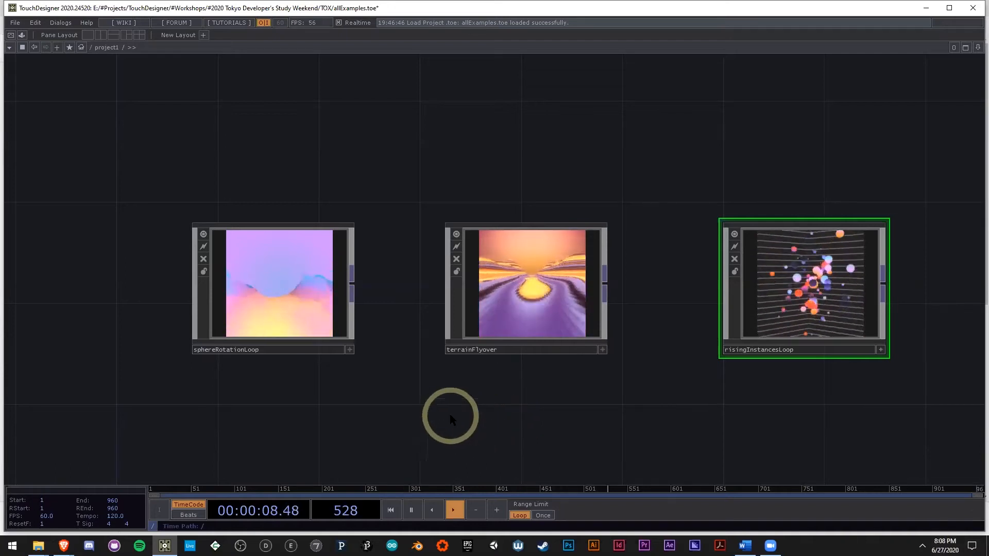
Step: Inspect sphereRotationLoop and terrainFlyover side by side, scrubbing through the last frames of the timeline
{"action": "left_click_drag", "start_coordinate": [456, 401], "coordinate": [458, 394]}
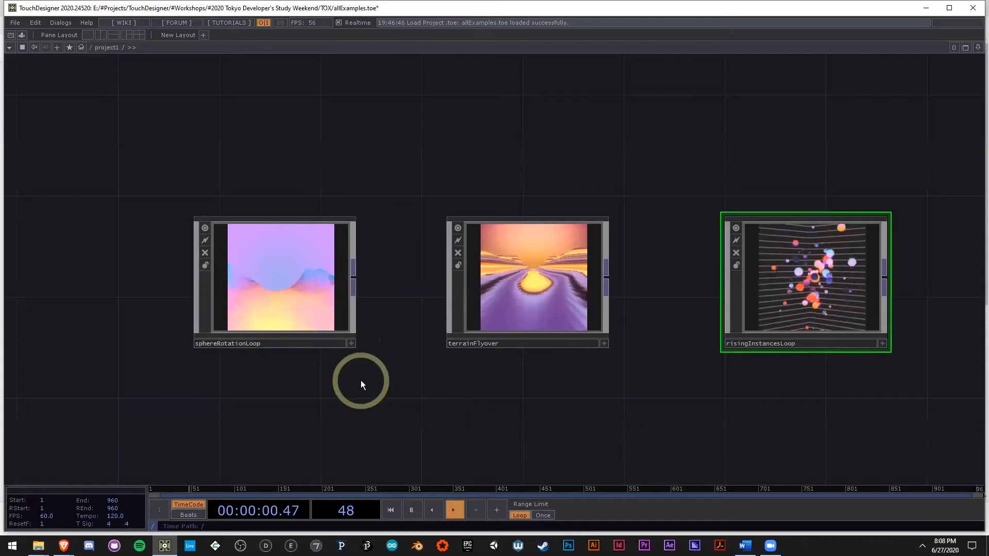
{"action": "left_click_drag", "start_coordinate": [437, 383], "coordinate": [373, 382]}
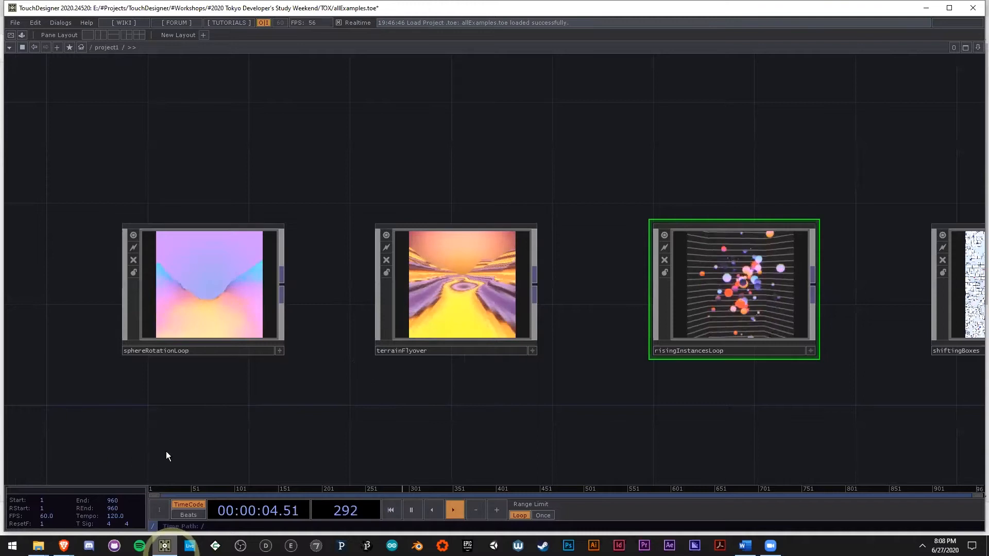
{"action": "scroll", "coordinate": [151, 280], "scroll_direction": "up", "scroll_amount": 4}
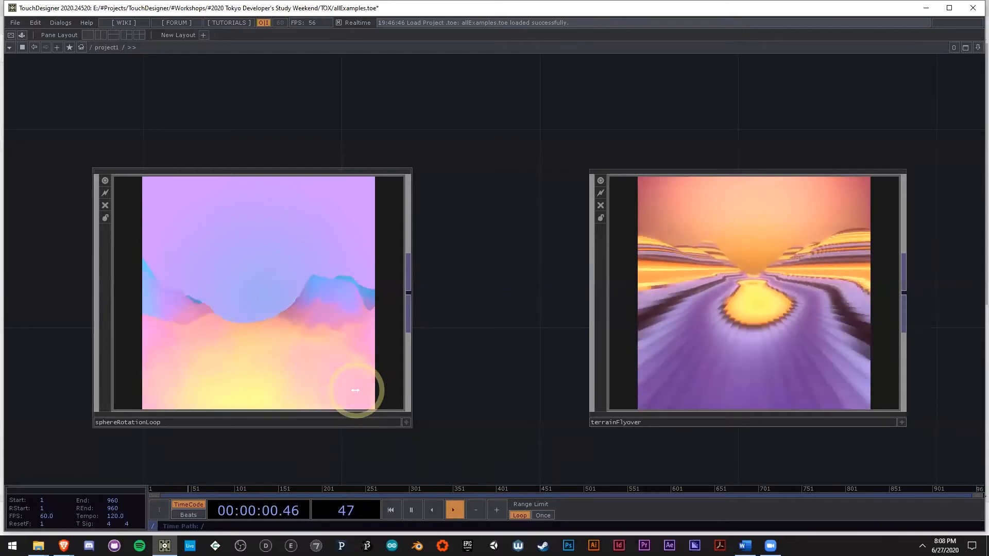
{"action": "left_click_drag", "start_coordinate": [558, 304], "coordinate": [414, 374]}
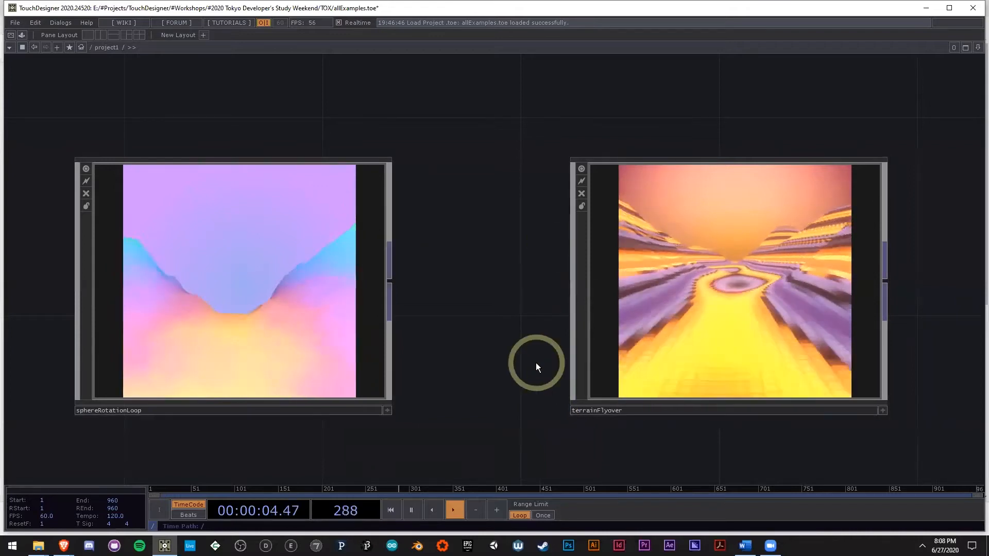
{"action": "left_click_drag", "start_coordinate": [913, 489], "coordinate": [957, 489]}
Step: Launch a second instance of TouchDesigner 2020.24520
{"action": "right_click", "coordinate": [165, 546]}
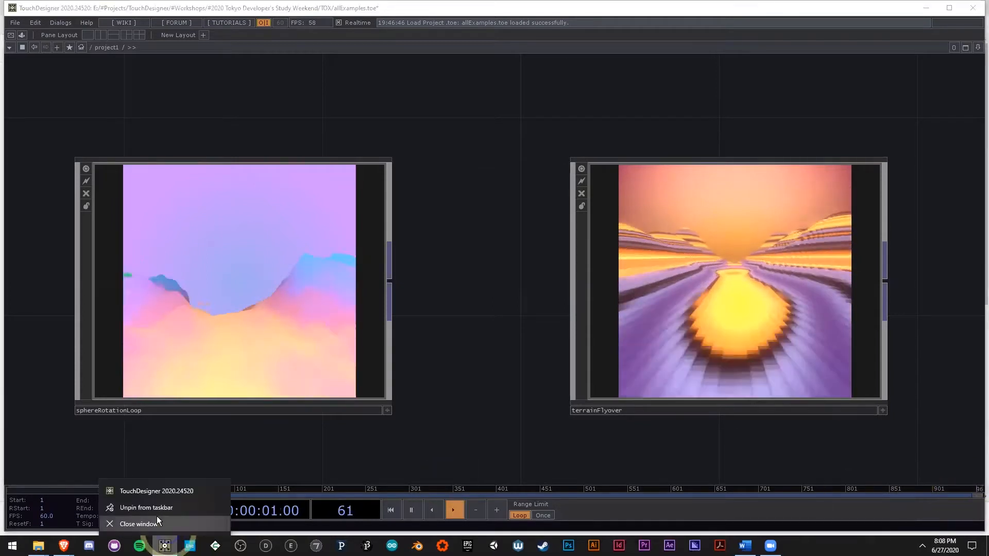
{"action": "left_click", "coordinate": [156, 493]}
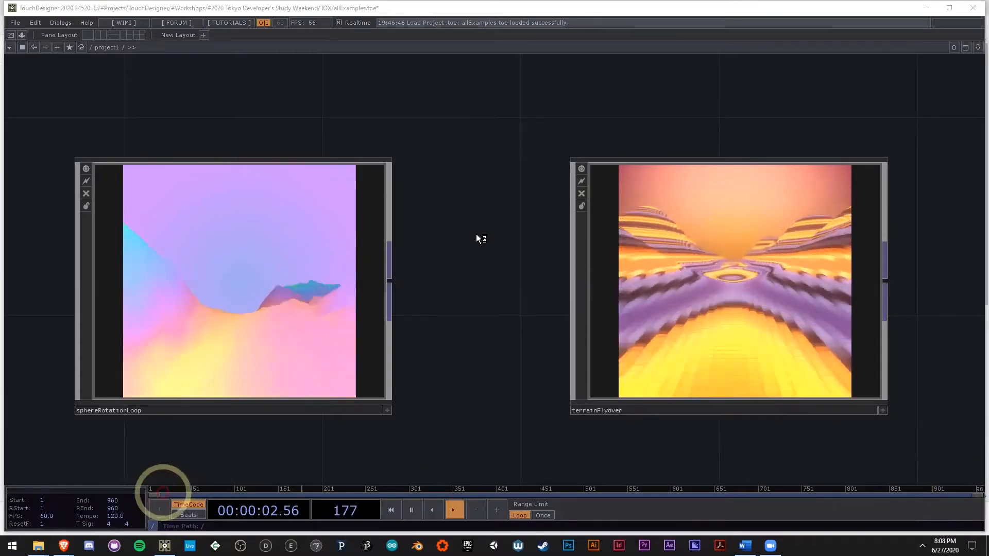
{"action": "left_click", "coordinate": [475, 236]}
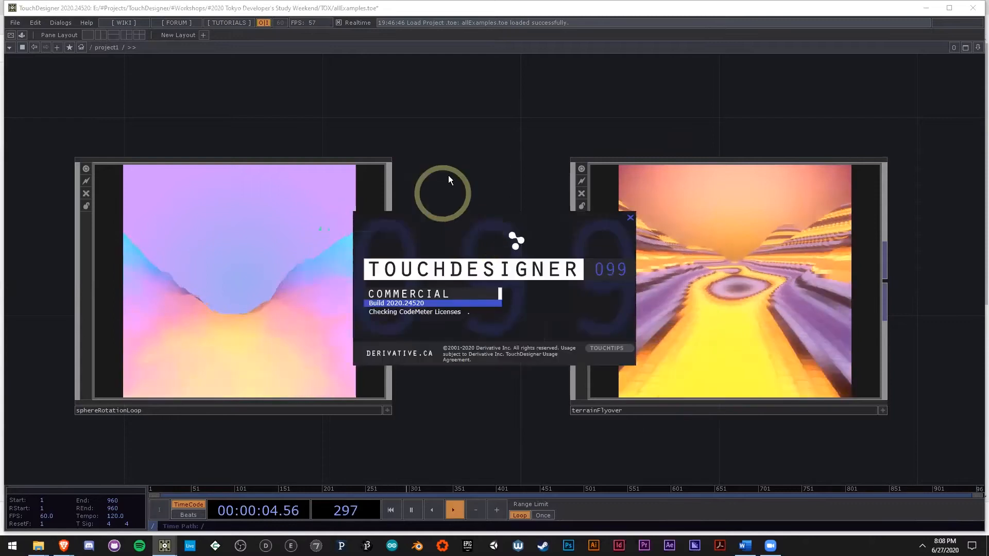
Step: Pause timeline playback in the allExamples project
{"action": "key", "text": "space"}
{"action": "scroll", "coordinate": [448, 188], "scroll_direction": "down", "scroll_amount": 3}
{"action": "left_click_drag", "start_coordinate": [792, 377], "coordinate": [627, 390]}
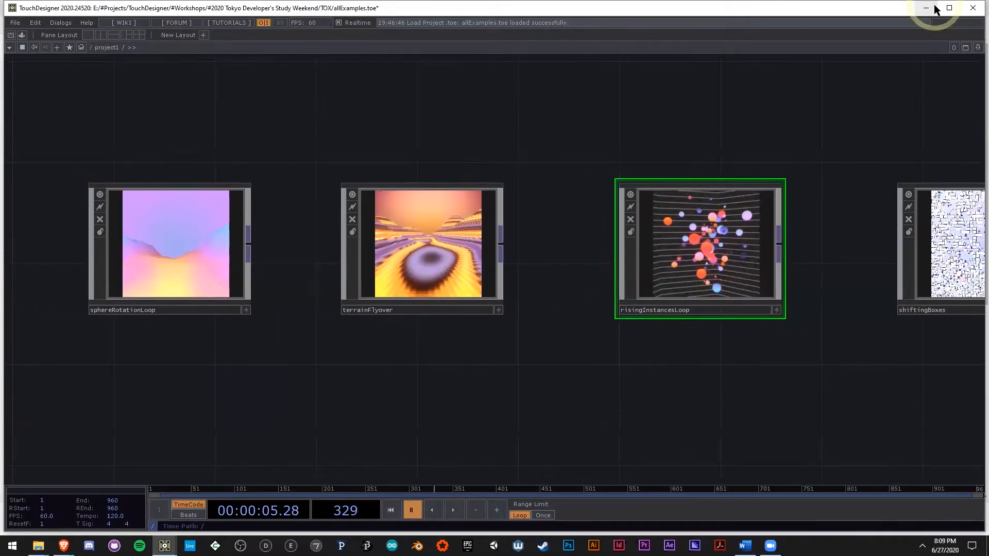
Step: Check the startup window of the new TouchDesigner instance and return to the example network
{"action": "mouse_move", "coordinate": [165, 546]}
{"action": "left_click", "coordinate": [205, 511]}
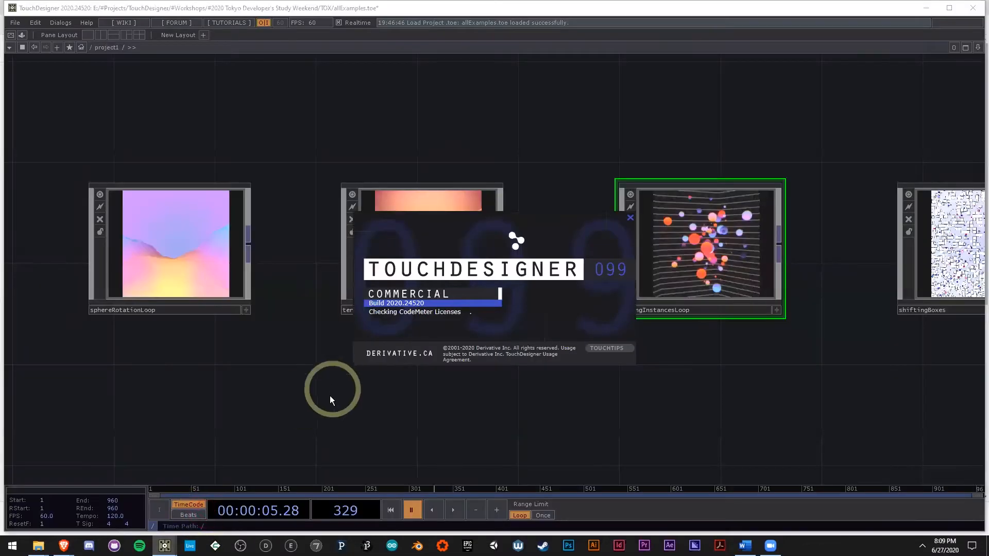
{"action": "left_click_drag", "start_coordinate": [233, 400], "coordinate": [269, 406]}
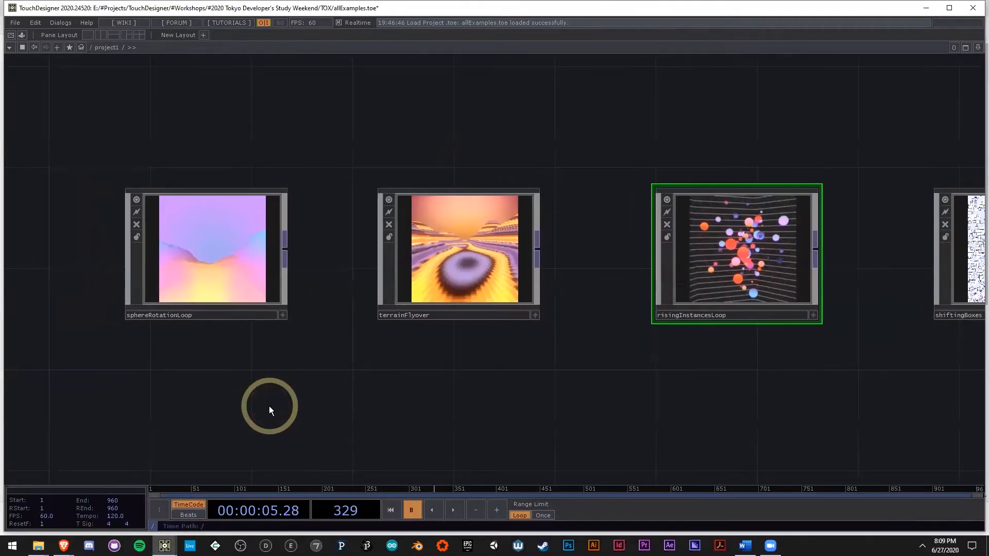
Step: Switch to the newly launched TouchDesigner instance with the default NewProject network
{"action": "left_click", "coordinate": [178, 535]}
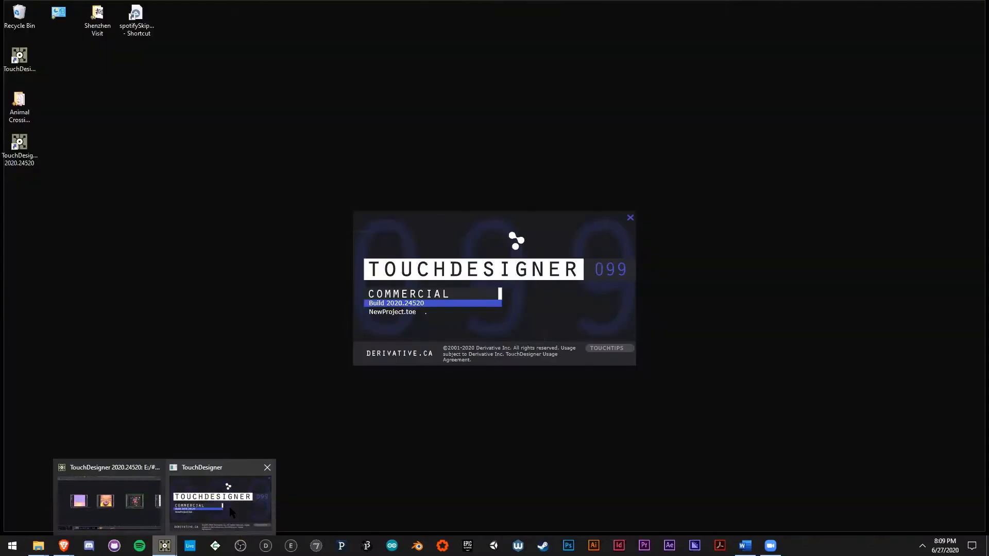
{"action": "left_click", "coordinate": [229, 507]}
{"action": "left_click_drag", "start_coordinate": [338, 419], "coordinate": [361, 421]}
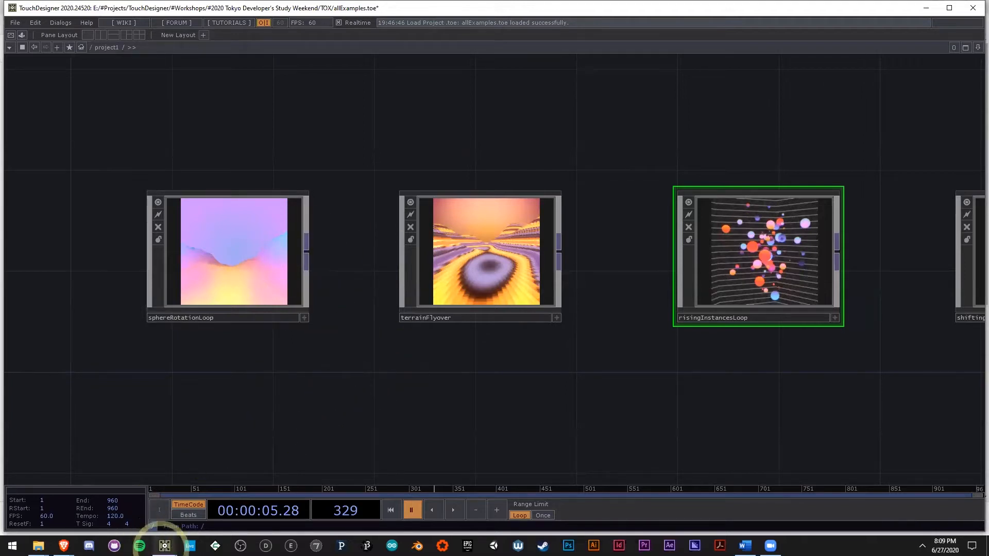
{"action": "mouse_move", "coordinate": [164, 546]}
{"action": "left_click", "coordinate": [198, 507]}
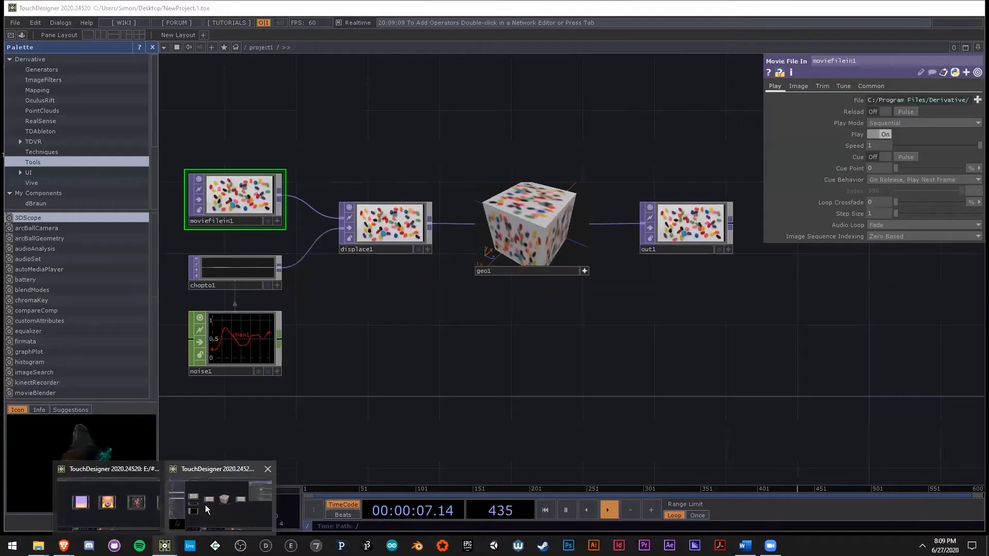
Step: Close the Palette and delete all the default operators from the project1 network
{"action": "left_click", "coordinate": [153, 46]}
{"action": "key", "text": "h"}
{"action": "key", "text": "ctrl+a"}
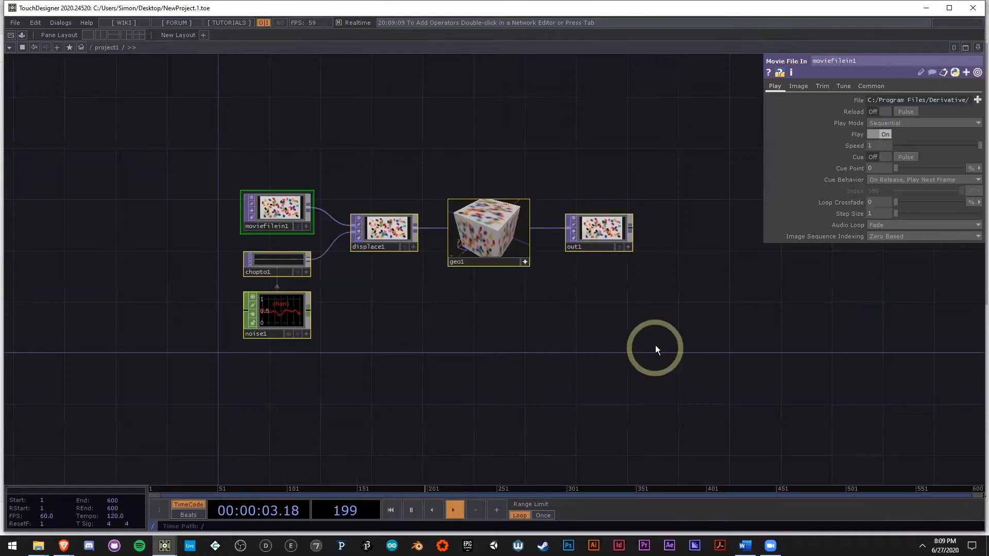
{"action": "key", "text": "Delete"}
Step: Add a Sphere SOP to the empty project1 network
{"action": "left_click_drag", "start_coordinate": [659, 323], "coordinate": [593, 320]}
{"action": "left_click_drag", "start_coordinate": [150, 196], "coordinate": [442, 181]}
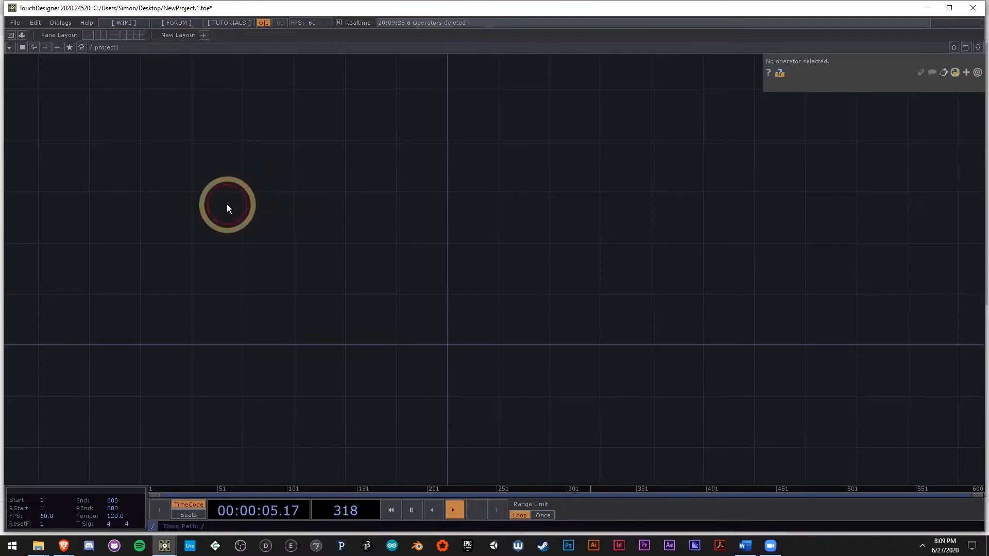
{"action": "key", "text": "Tab"}
{"action": "left_click", "coordinate": [154, 81]}
{"action": "type", "text": "sphere"}
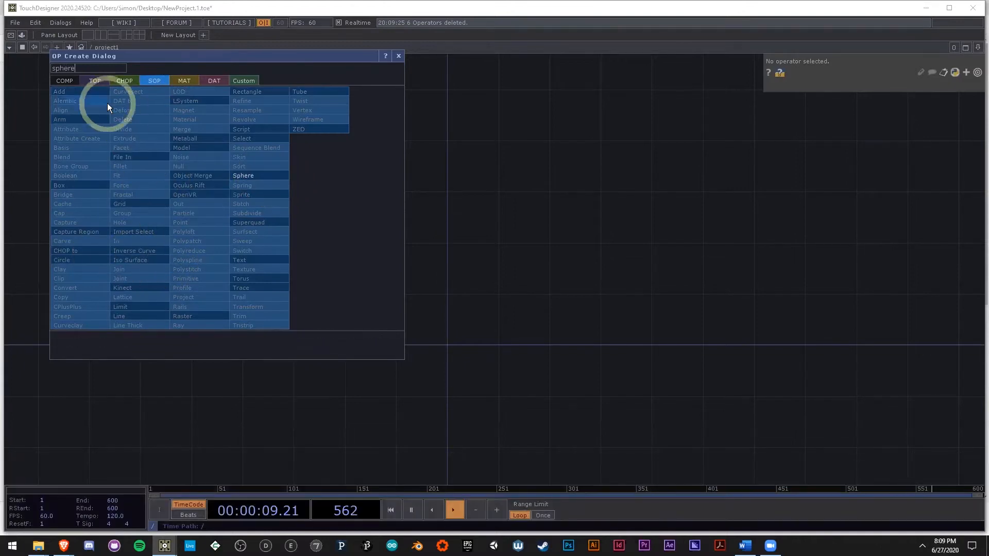
{"action": "left_click", "coordinate": [250, 174]}
{"action": "left_click", "coordinate": [260, 221]}
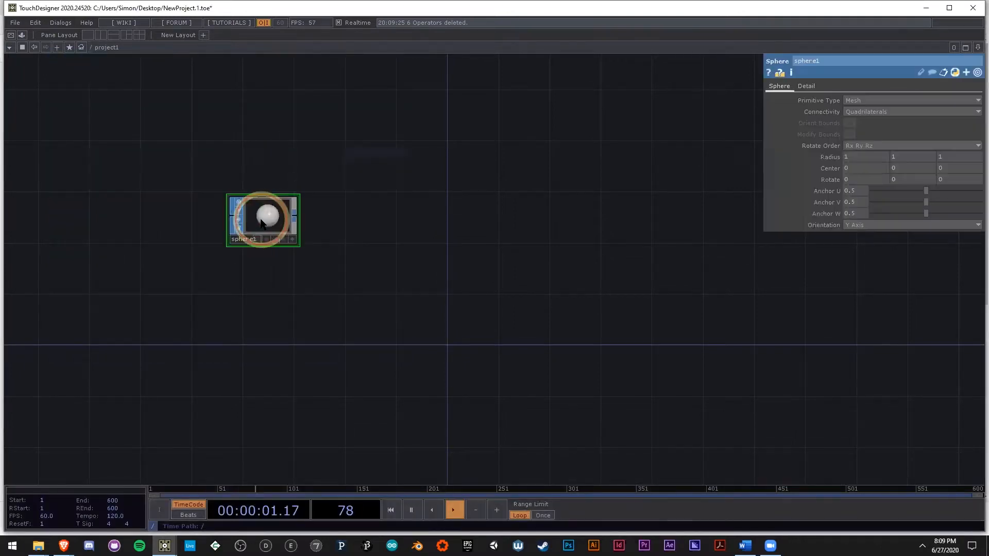
{"action": "scroll", "coordinate": [327, 221], "scroll_direction": "up", "scroll_amount": 5}
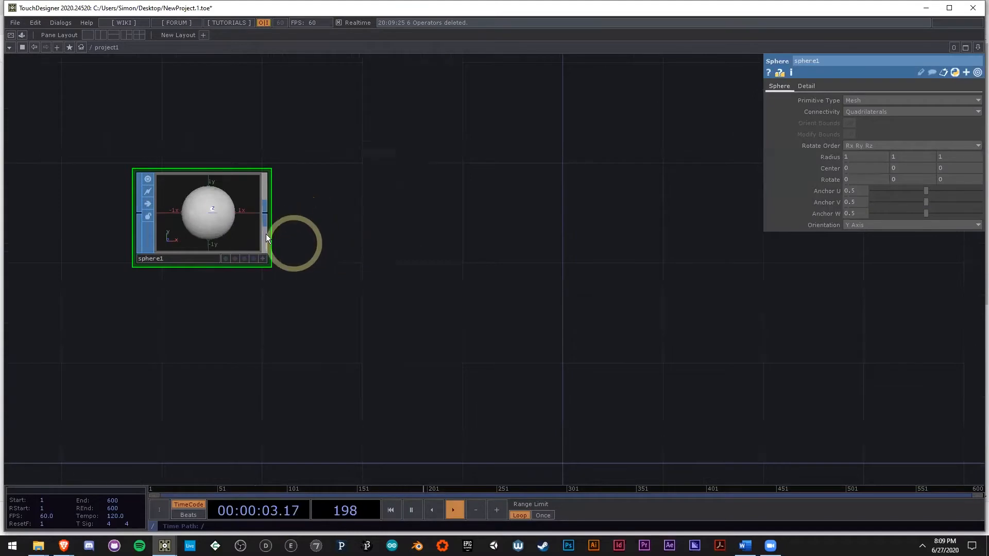
{"action": "left_click_drag", "start_coordinate": [386, 263], "coordinate": [352, 254]}
{"action": "scroll", "coordinate": [270, 233], "scroll_direction": "down", "scroll_amount": 3}
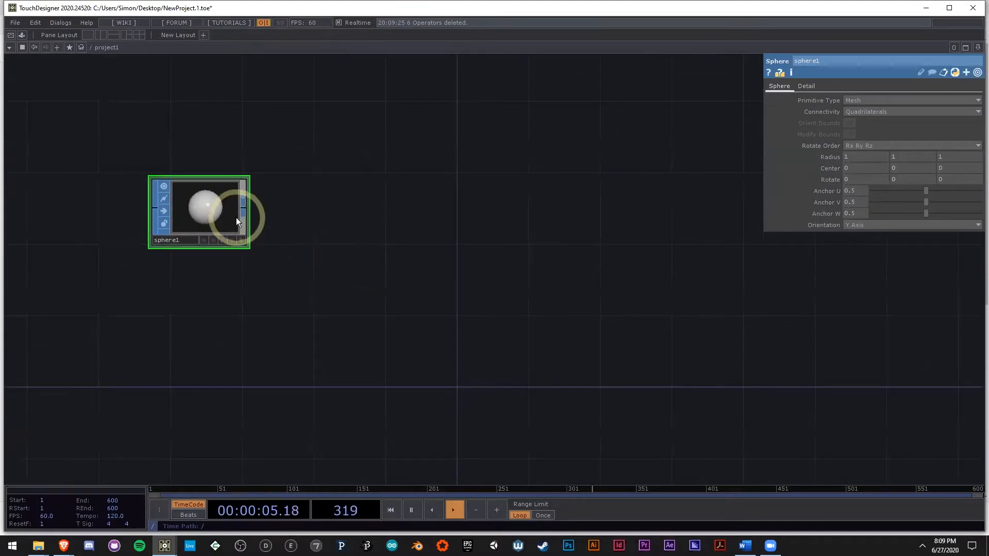
{"action": "key", "text": "Tab"}
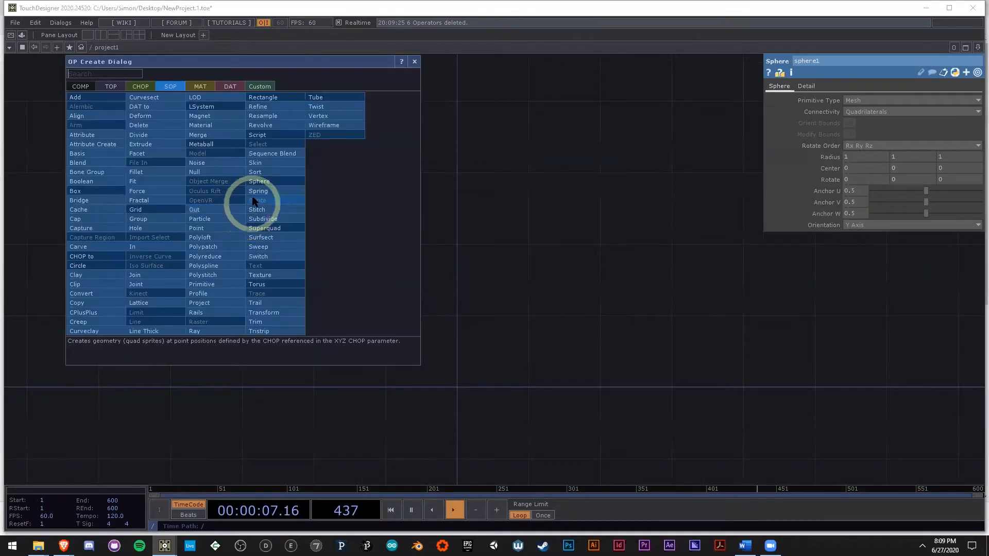
{"action": "left_click", "coordinate": [673, 281]}
{"action": "scroll", "coordinate": [202, 211], "scroll_direction": "up", "scroll_amount": 4}
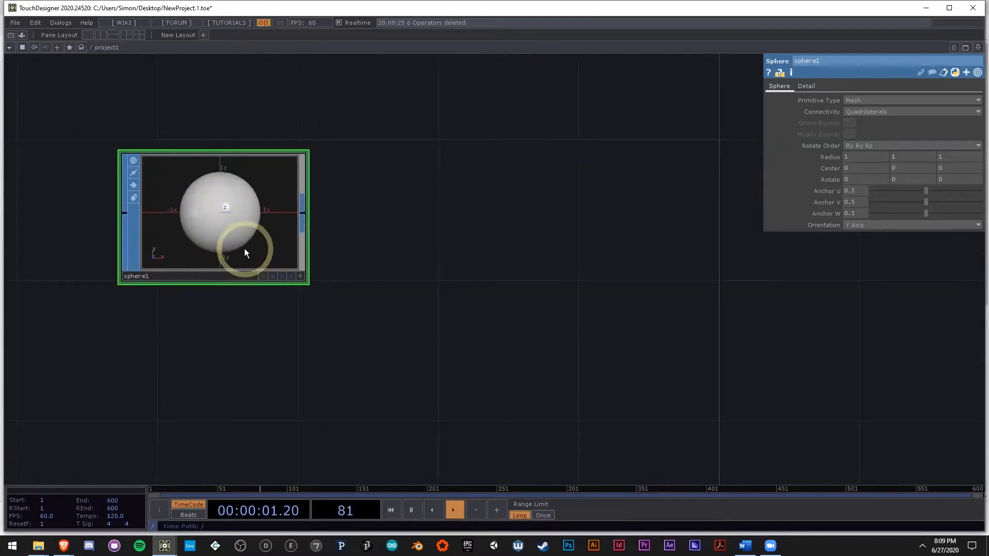
{"action": "scroll", "coordinate": [243, 228], "scroll_direction": "down", "scroll_amount": 2}
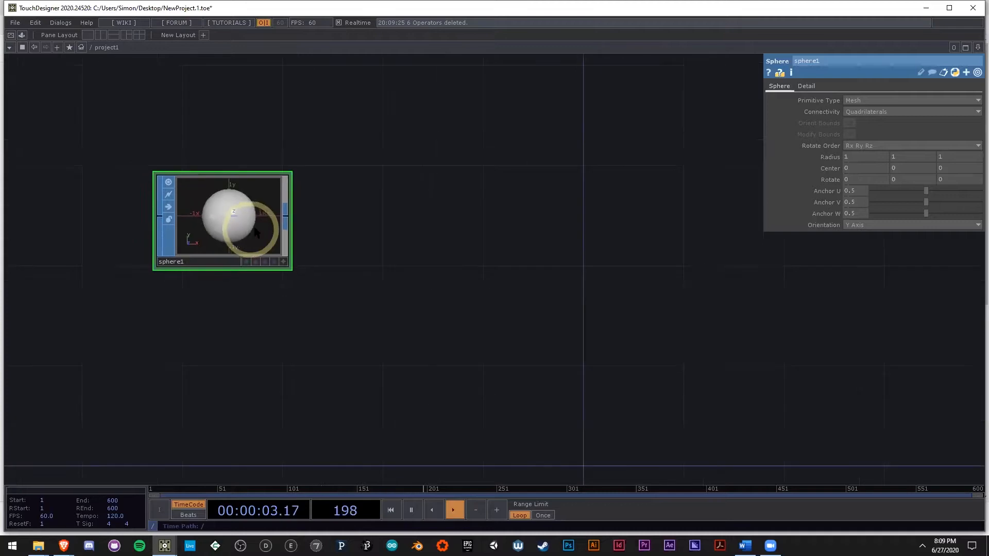
Step: Add a Transform SOP connected to the output of sphere1
{"action": "left_click_drag", "start_coordinate": [483, 222], "coordinate": [436, 225]}
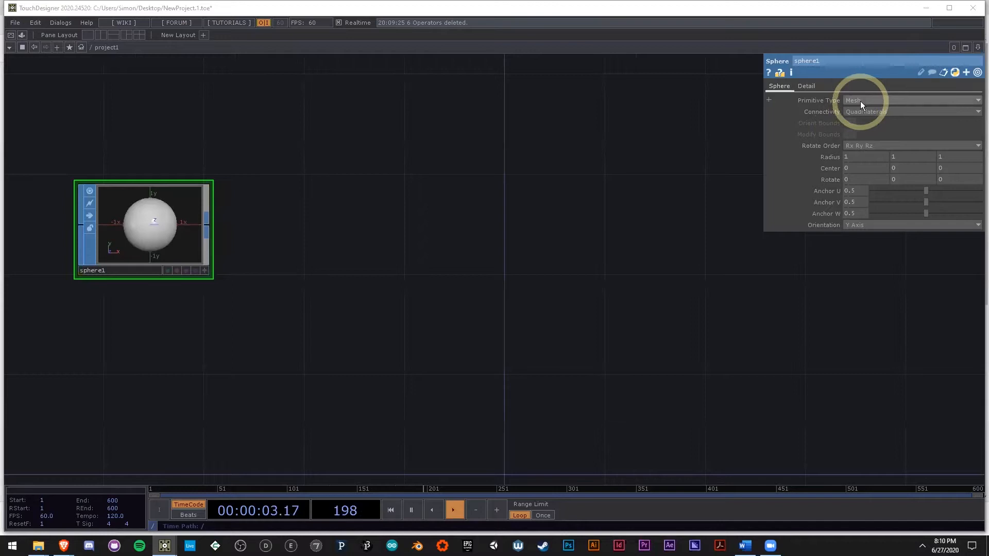
{"action": "right_click", "coordinate": [204, 228]}
{"action": "type", "text": "tr"}
{"action": "left_click", "coordinate": [240, 333]}
{"action": "left_click", "coordinate": [312, 232]}
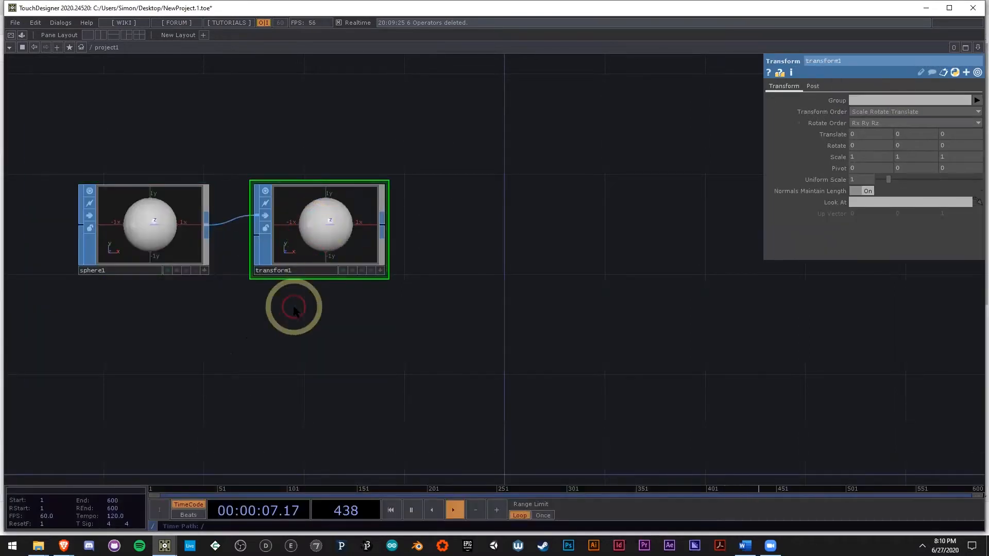
Step: Set the Y radius of sphere1 to 2
{"action": "scroll", "coordinate": [365, 219], "scroll_direction": "up", "scroll_amount": 3}
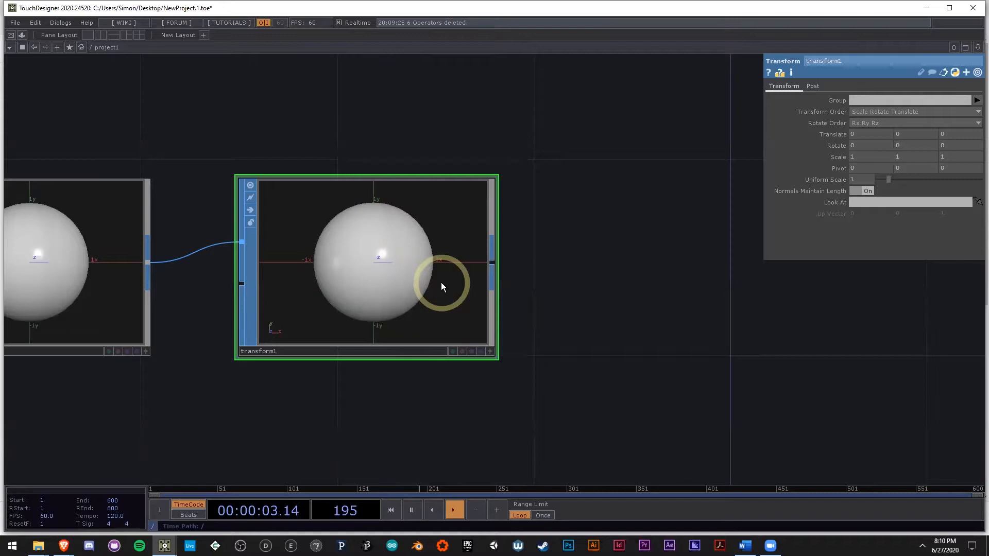
{"action": "scroll", "coordinate": [594, 356], "scroll_direction": "down", "scroll_amount": 2}
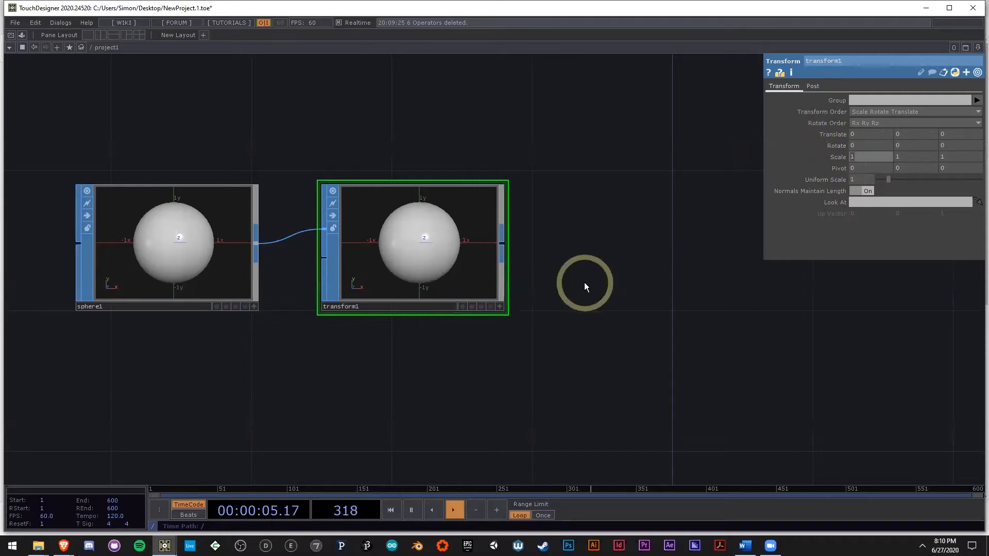
{"action": "left_click", "coordinate": [208, 291]}
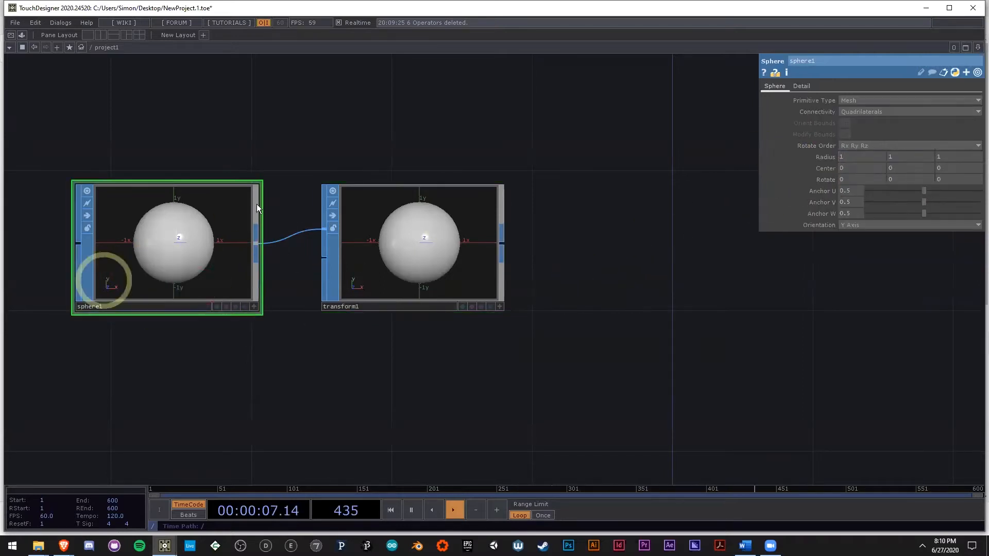
{"action": "left_click", "coordinate": [886, 156]}
{"action": "type", "text": "2"}
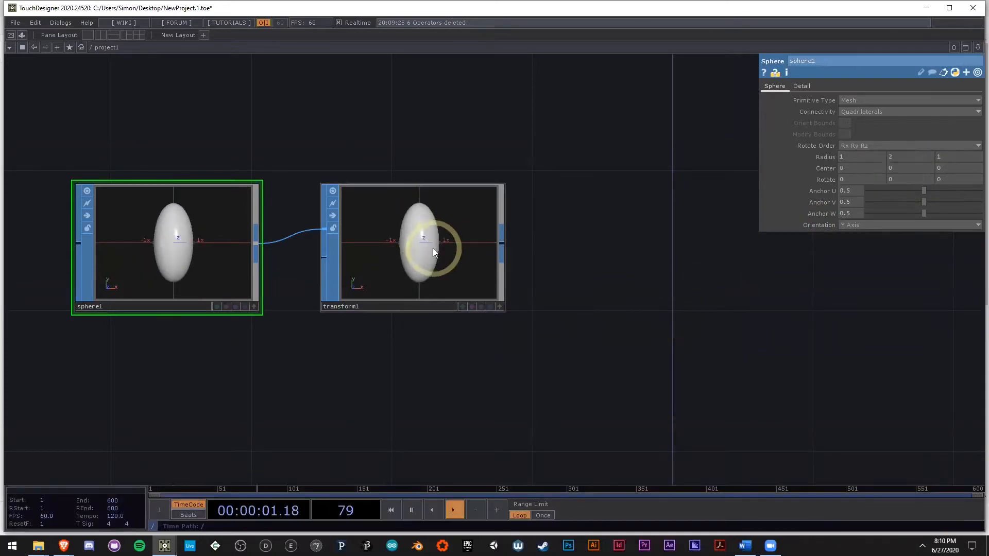
Step: Set the Z rotation of transform1 to 90
{"action": "scroll", "coordinate": [430, 273], "scroll_direction": "up", "scroll_amount": 2}
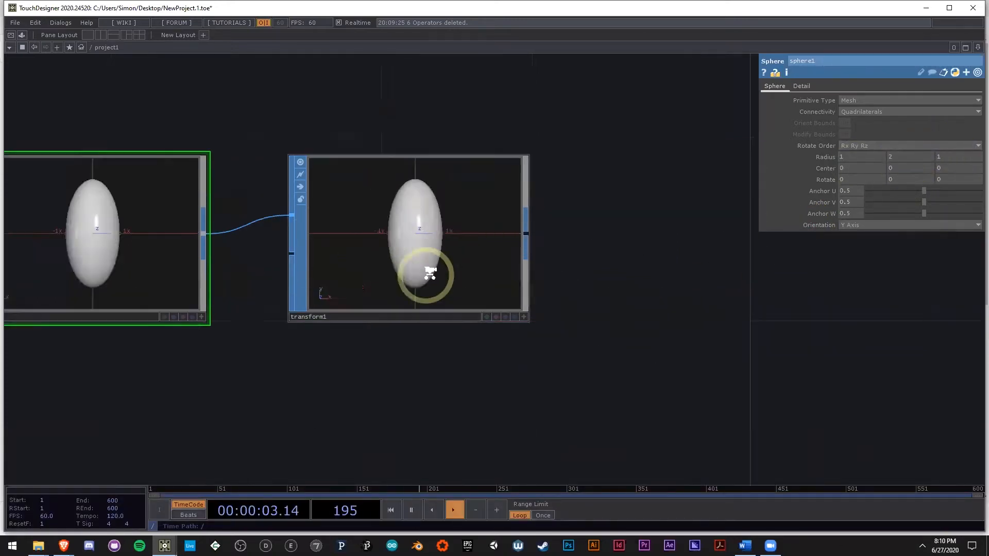
{"action": "left_click", "coordinate": [430, 273]}
{"action": "scroll", "coordinate": [419, 258], "scroll_direction": "down", "scroll_amount": 2}
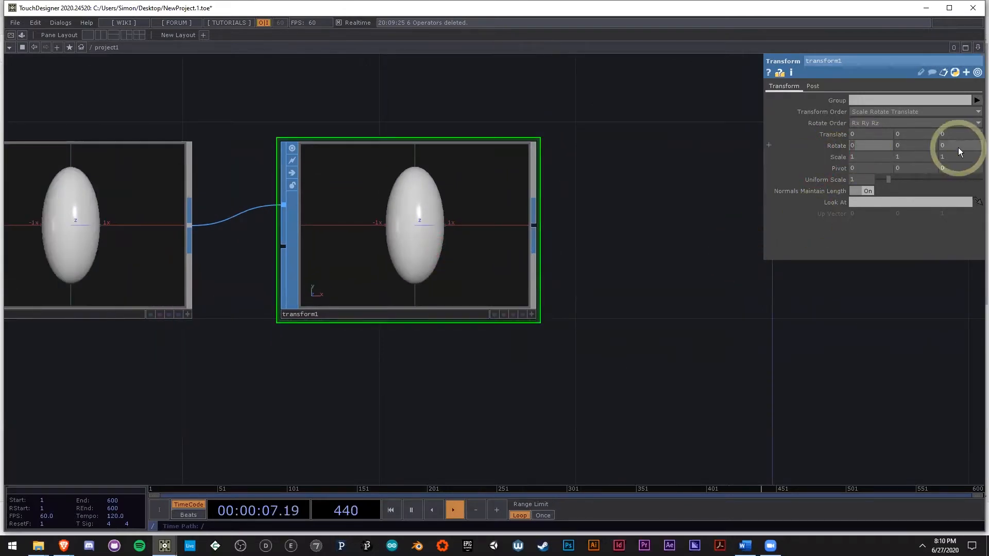
{"action": "type", "text": "90"}
{"action": "key", "text": "Return"}
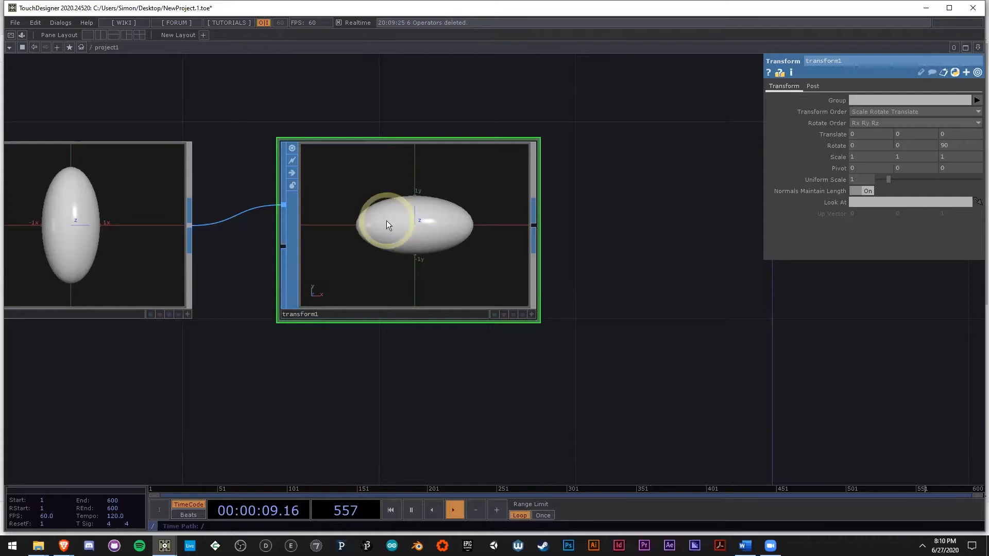
Step: Add a Geometry COMP connected to the output of transform1
{"action": "left_click_drag", "start_coordinate": [610, 337], "coordinate": [569, 331]}
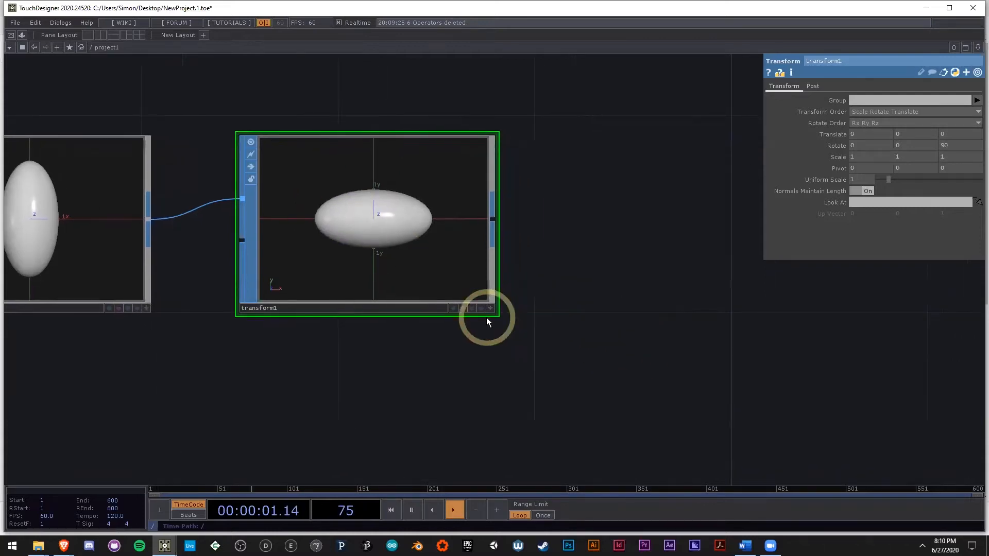
{"action": "scroll", "coordinate": [384, 227], "scroll_direction": "down", "scroll_amount": 2}
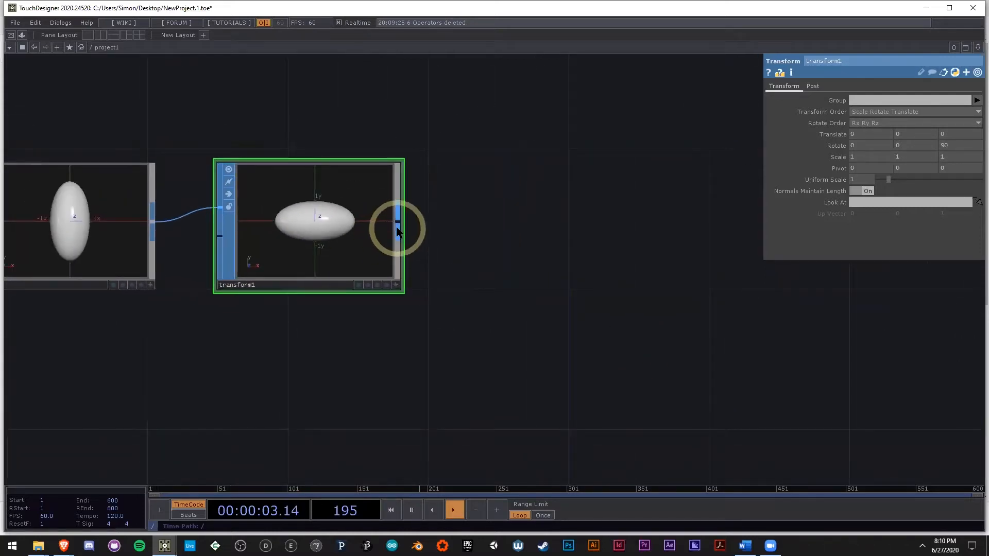
{"action": "right_click", "coordinate": [396, 227]}
{"action": "left_click", "coordinate": [235, 103]}
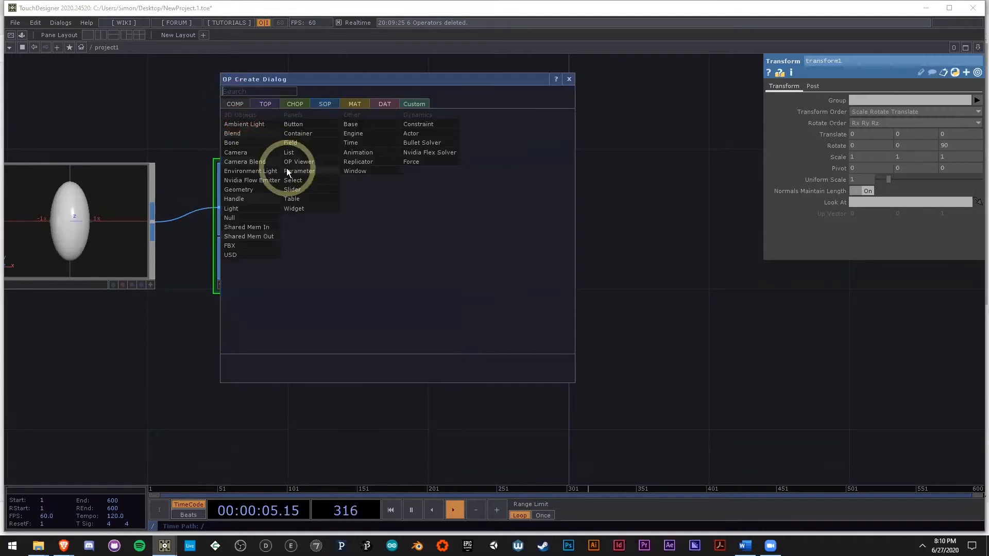
{"action": "type", "text": "ge"}
{"action": "left_click", "coordinate": [267, 191]}
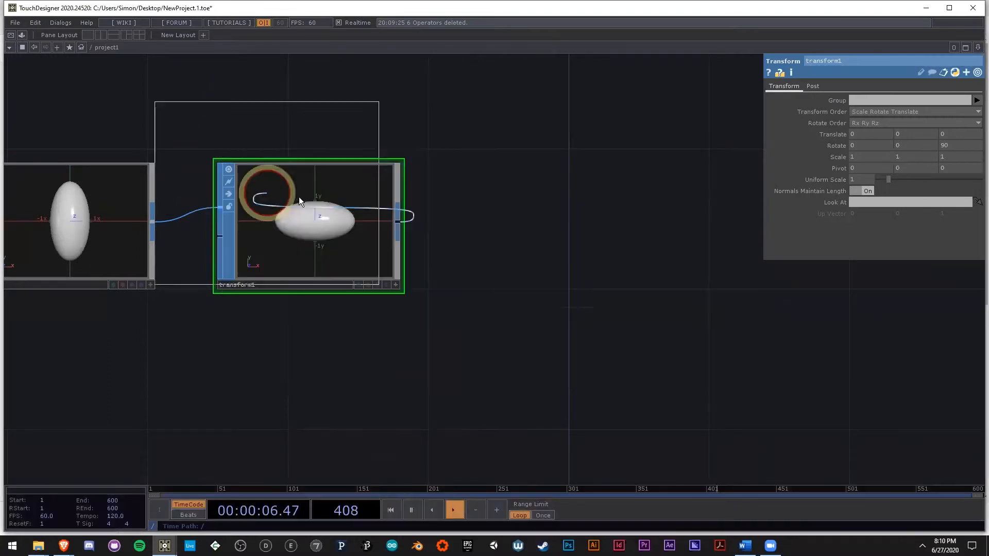
{"action": "left_click", "coordinate": [574, 232]}
Step: Examine the In and Out operators inside geo1 and return to the project1 network
{"action": "left_click_drag", "start_coordinate": [620, 360], "coordinate": [439, 316]}
{"action": "scroll", "coordinate": [440, 316], "scroll_direction": "down", "scroll_amount": 2}
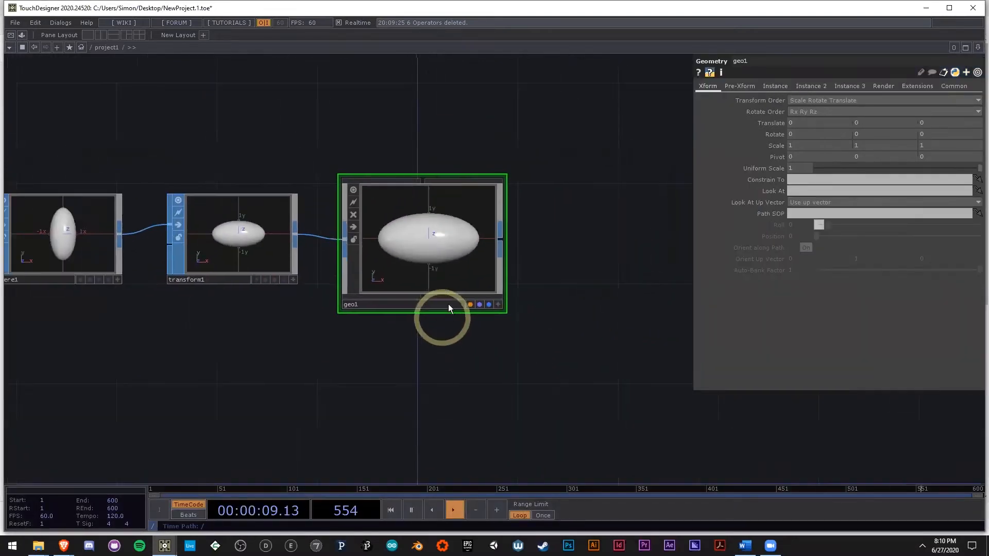
{"action": "scroll", "coordinate": [473, 255], "scroll_direction": "up", "scroll_amount": 2}
{"action": "left_click_drag", "start_coordinate": [444, 232], "coordinate": [548, 227]}
{"action": "scroll", "coordinate": [509, 330], "scroll_direction": "down", "scroll_amount": 2}
{"action": "left_click_drag", "start_coordinate": [510, 360], "coordinate": [349, 298]}
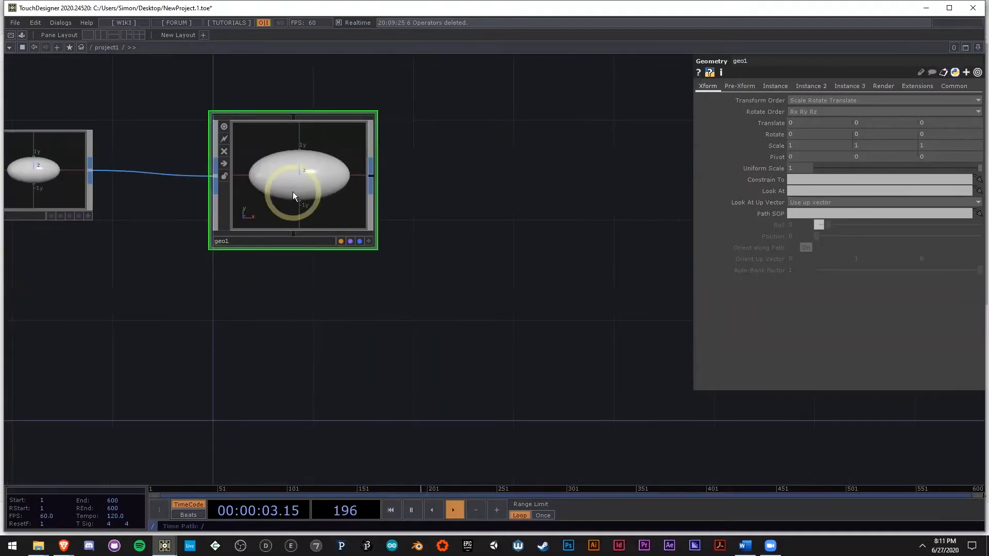
{"action": "double_click", "coordinate": [295, 177]}
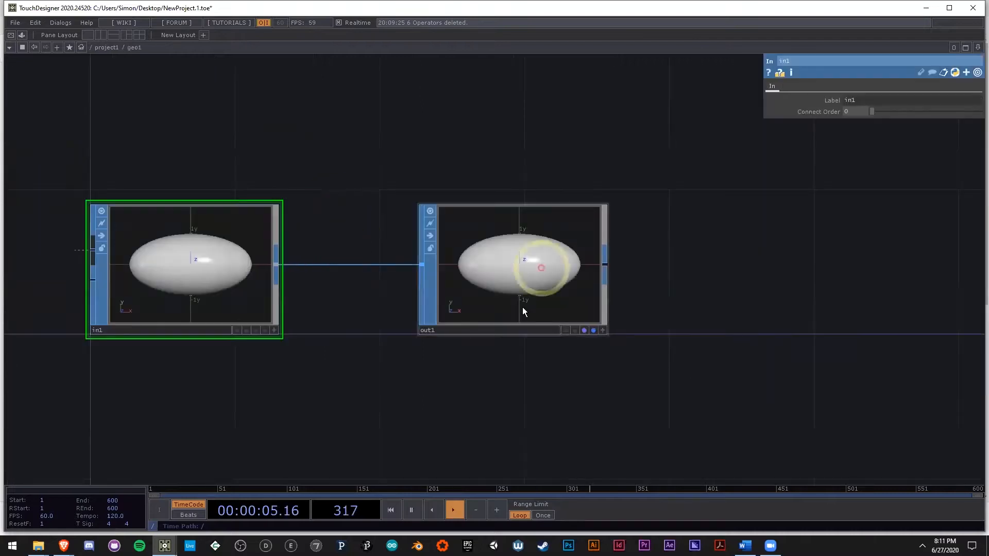
{"action": "left_click_drag", "start_coordinate": [681, 339], "coordinate": [641, 334]}
{"action": "key", "text": "u"}
{"action": "left_click_drag", "start_coordinate": [567, 330], "coordinate": [495, 333]}
{"action": "scroll", "coordinate": [496, 333], "scroll_direction": "down", "scroll_amount": 2}
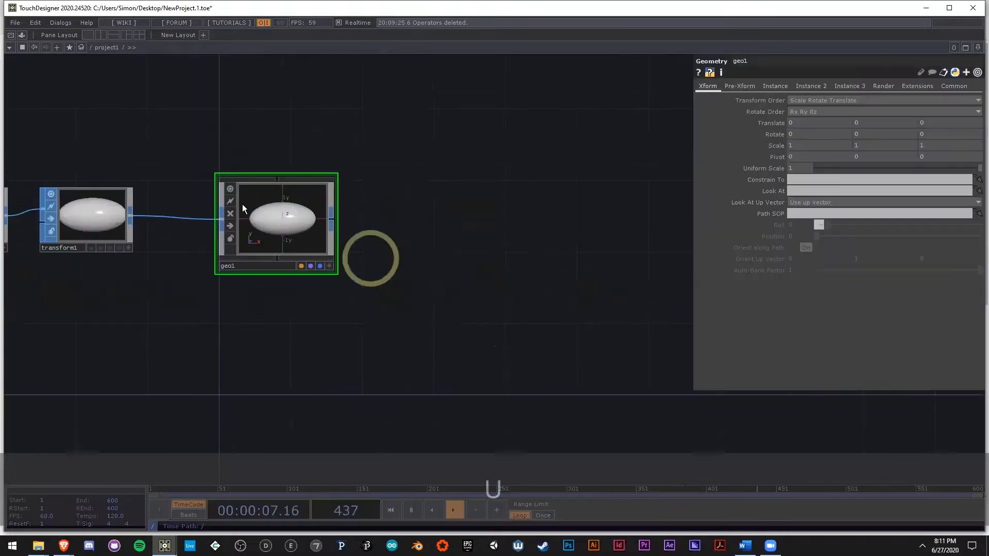
Step: Turn off the viewer of the geo1 component
{"action": "left_click", "coordinate": [230, 189]}
{"action": "left_click_drag", "start_coordinate": [433, 268], "coordinate": [377, 262]}
{"action": "scroll", "coordinate": [378, 259], "scroll_direction": "down", "scroll_amount": 2}
Step: Add a Camera COMP above and beyond geo1 in the network
{"action": "left_click_drag", "start_coordinate": [387, 197], "coordinate": [390, 254]}
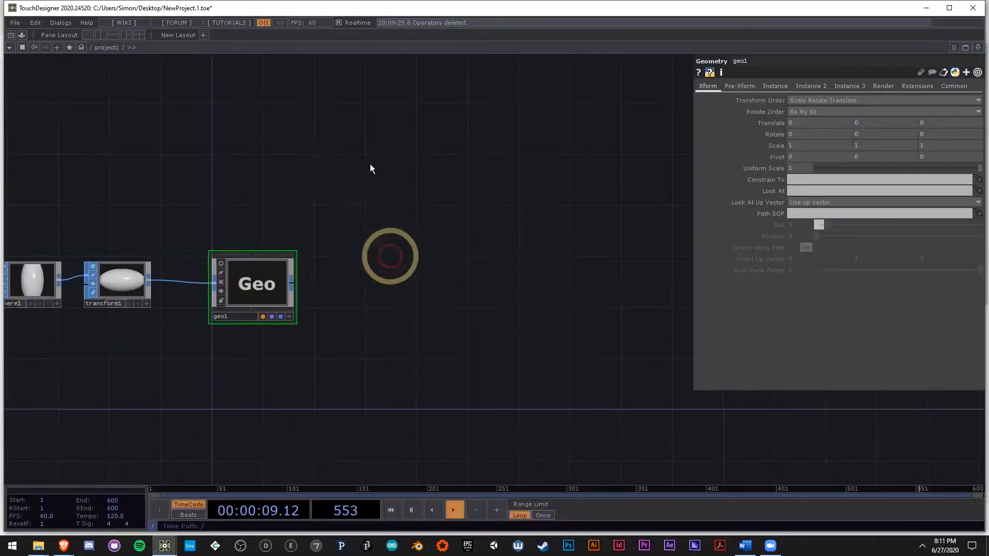
{"action": "double_click", "coordinate": [370, 164]}
{"action": "type", "text": "ca"}
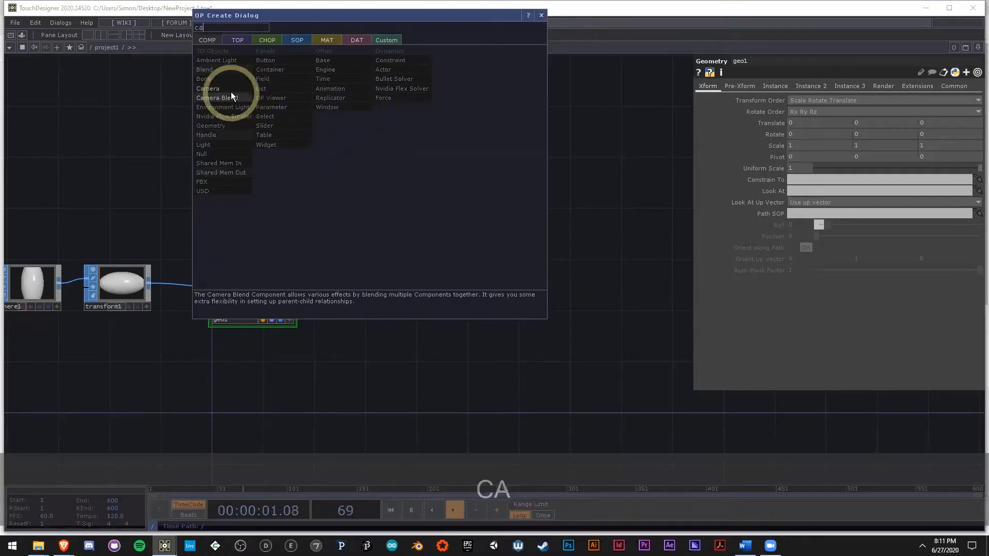
{"action": "left_click", "coordinate": [231, 90]}
{"action": "left_click", "coordinate": [428, 158]}
Step: Add a Render TOP below the cam1 component, and turn off the viewer of cam1
{"action": "double_click", "coordinate": [415, 305]}
{"action": "type", "text": "re"}
{"action": "left_click", "coordinate": [293, 182]}
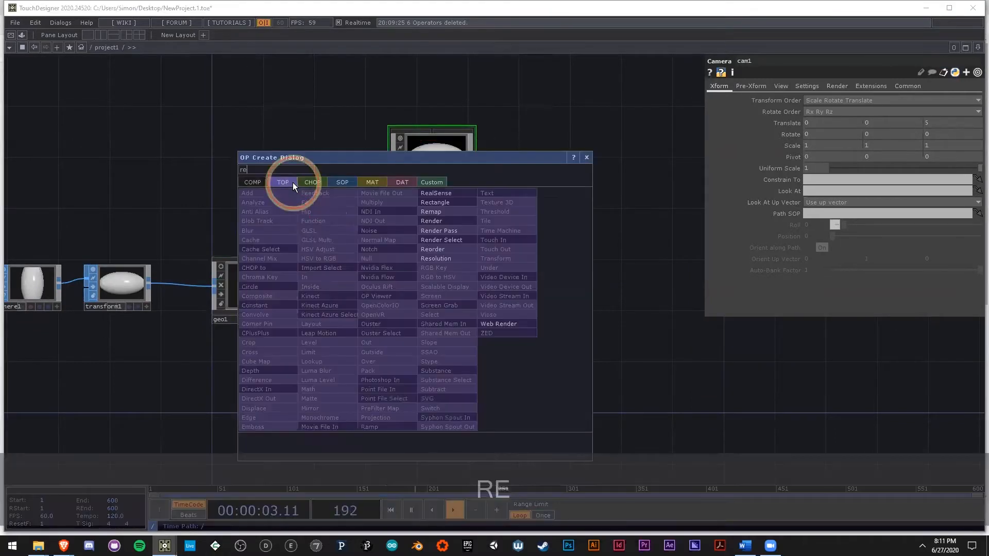
{"action": "left_click", "coordinate": [256, 182]}
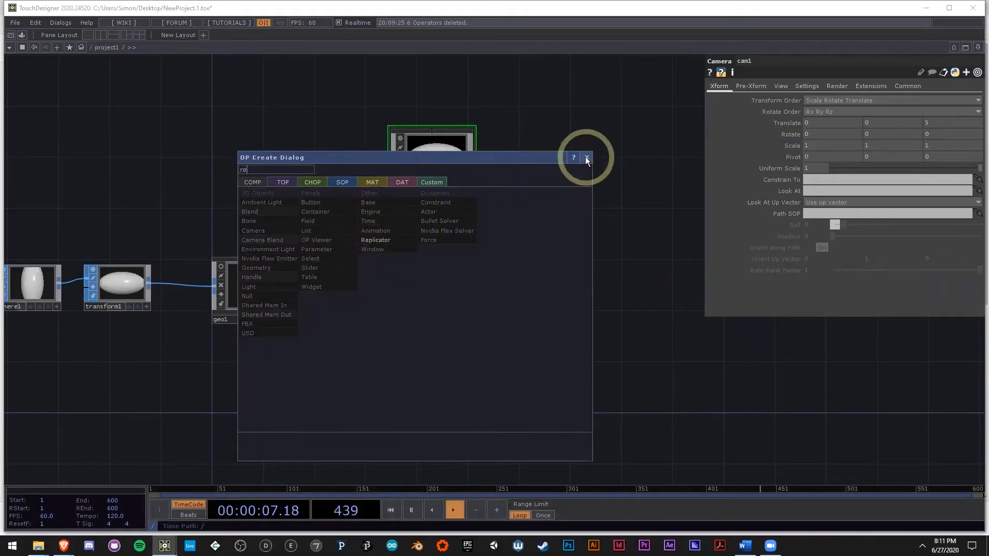
{"action": "left_click", "coordinate": [342, 183]}
{"action": "left_click", "coordinate": [283, 182]}
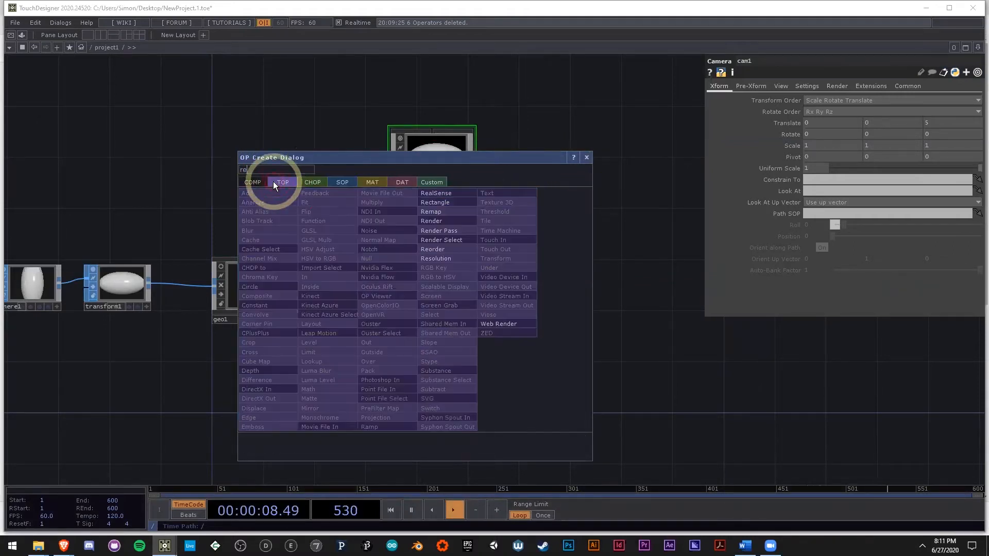
{"action": "left_click", "coordinate": [448, 224]}
{"action": "left_click", "coordinate": [424, 304]}
{"action": "left_click_drag", "start_coordinate": [408, 144], "coordinate": [396, 128]}
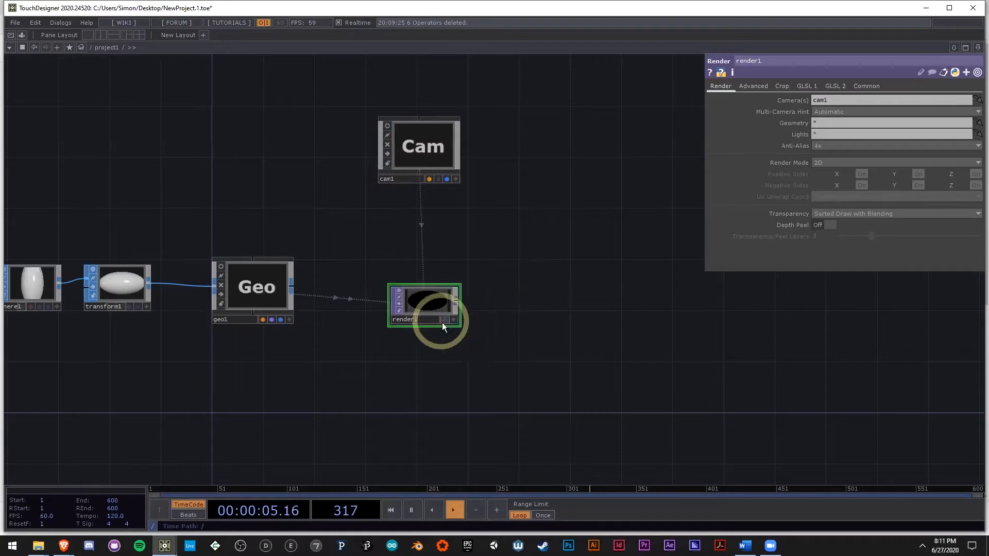
Step: Set the resolution of render1 to 1080 by 1080
{"action": "scroll", "coordinate": [425, 305], "scroll_direction": "up", "scroll_amount": 2}
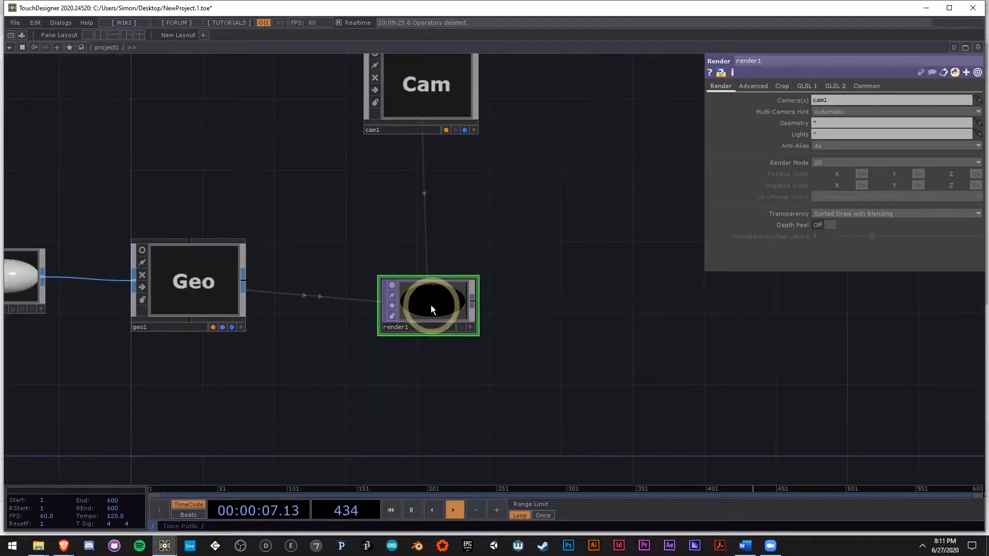
{"action": "left_click_drag", "start_coordinate": [433, 398], "coordinate": [459, 390]}
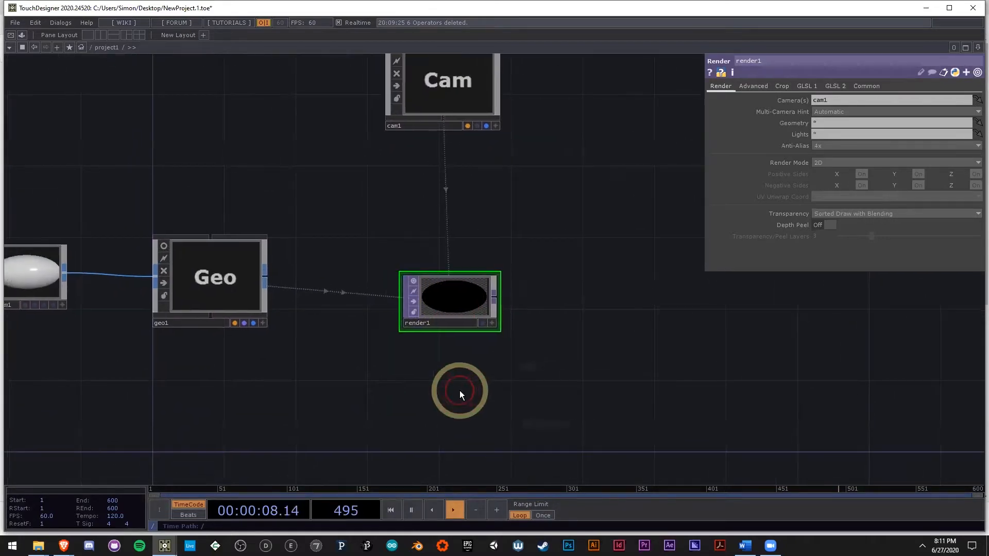
{"action": "left_click", "coordinate": [867, 86]}
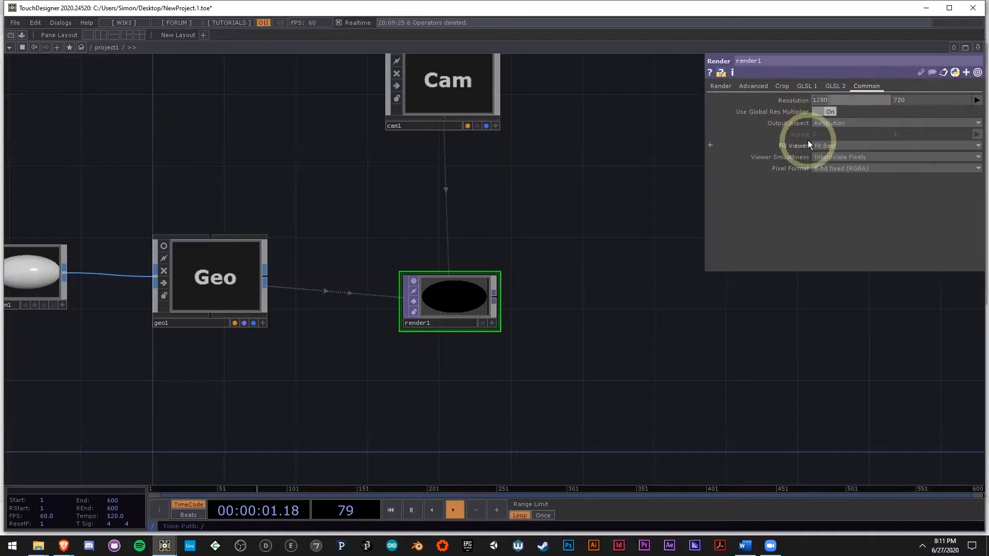
{"action": "type", "text": "1080"}
{"action": "key", "text": "Tab"}
{"action": "type", "text": "1080"}
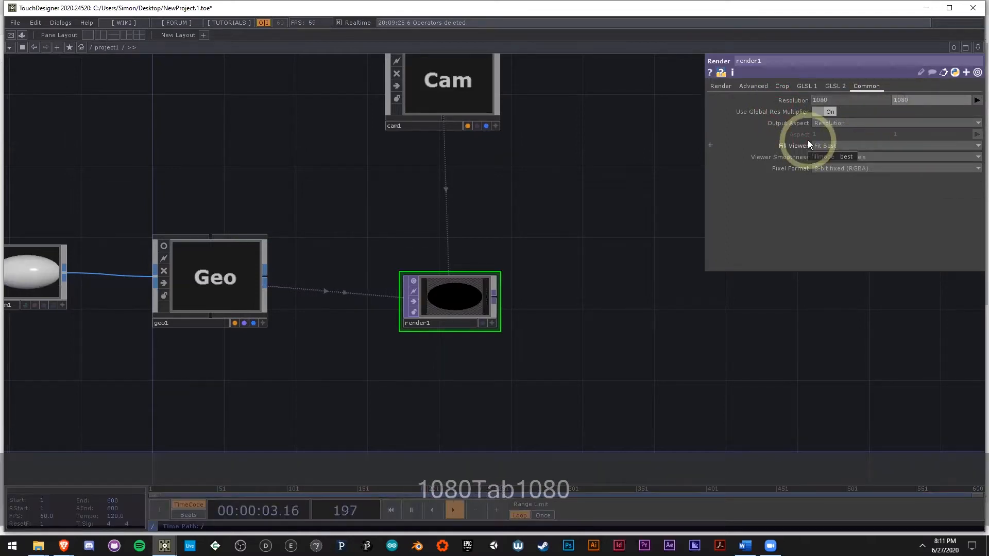
{"action": "key", "text": "Return"}
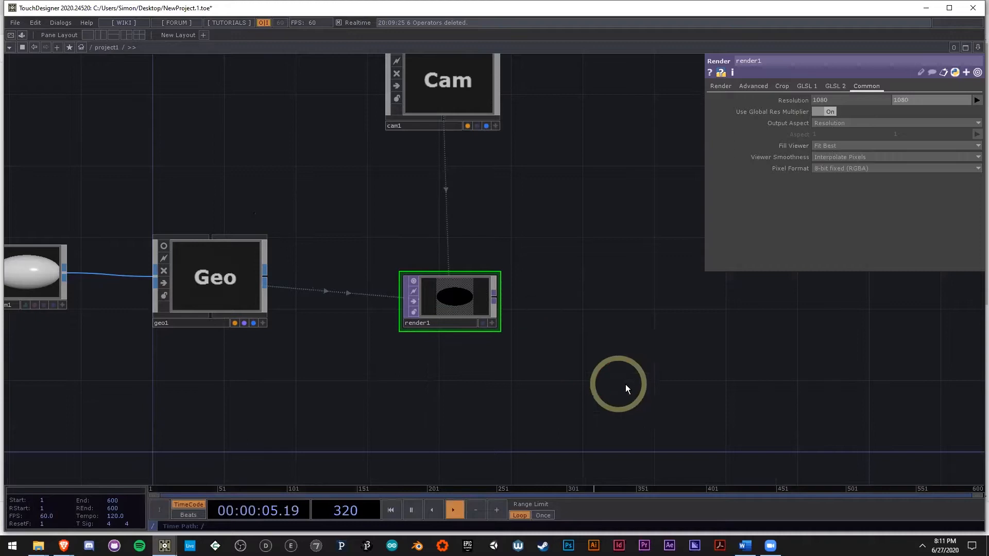
Step: Add a Null TOP connected to the output of render1 and move it well beyond render1 to leave space between them
{"action": "scroll", "coordinate": [592, 374], "scroll_direction": "down", "scroll_amount": 2}
{"action": "scroll", "coordinate": [457, 324], "scroll_direction": "up", "scroll_amount": 4}
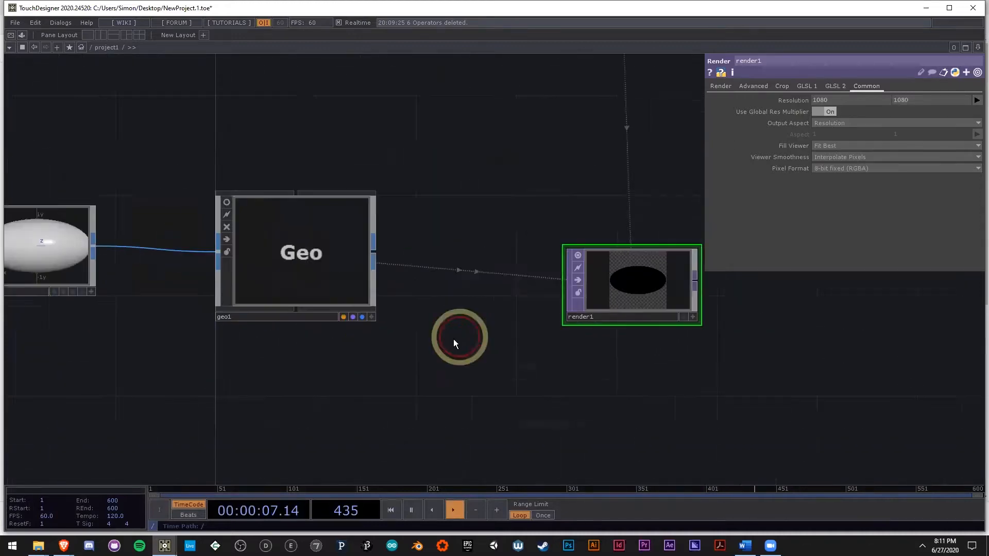
{"action": "left_click_drag", "start_coordinate": [453, 340], "coordinate": [589, 333]}
{"action": "left_click_drag", "start_coordinate": [785, 425], "coordinate": [514, 415]}
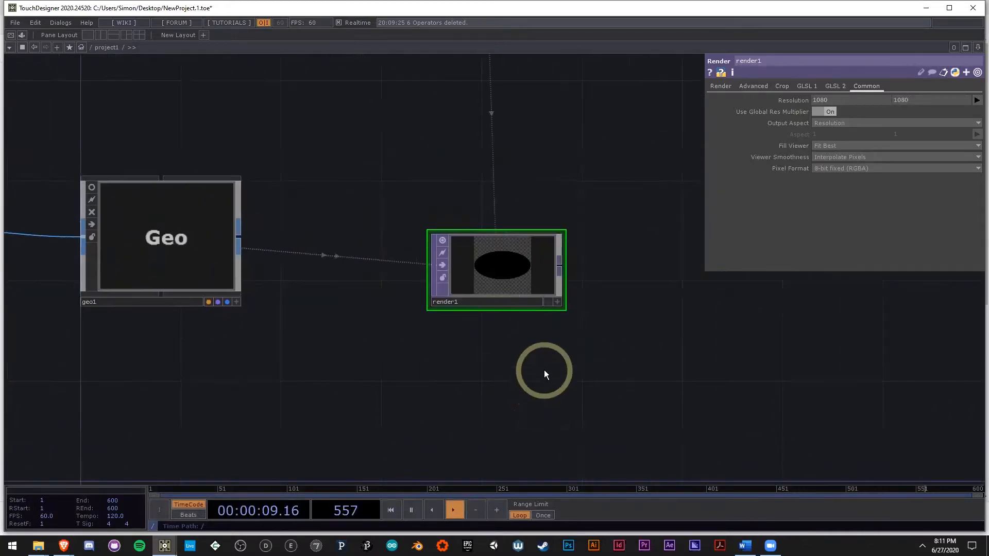
{"action": "scroll", "coordinate": [514, 289], "scroll_direction": "up", "scroll_amount": 3}
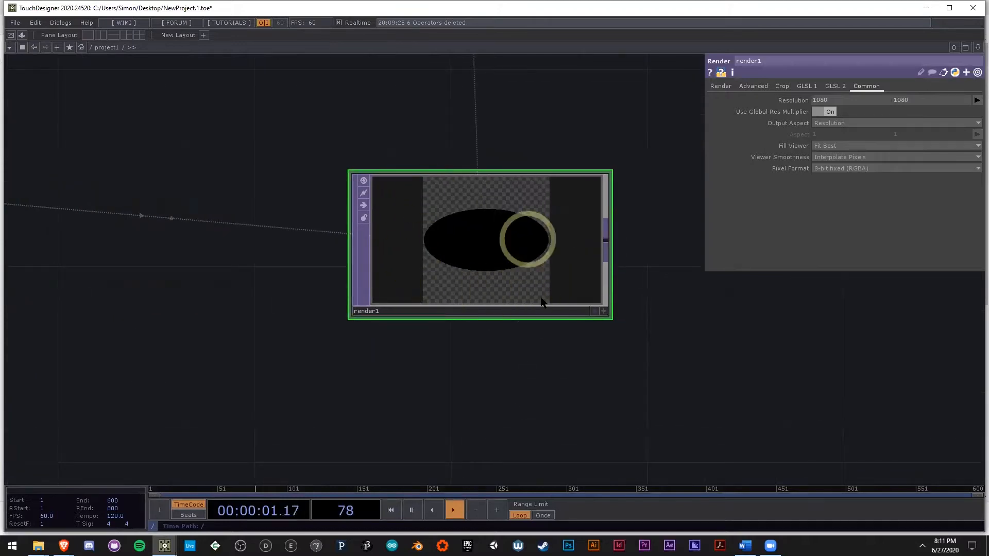
{"action": "left_click_drag", "start_coordinate": [722, 363], "coordinate": [430, 338]}
{"action": "scroll", "coordinate": [308, 278], "scroll_direction": "down", "scroll_amount": 3}
{"action": "right_click", "coordinate": [300, 236]}
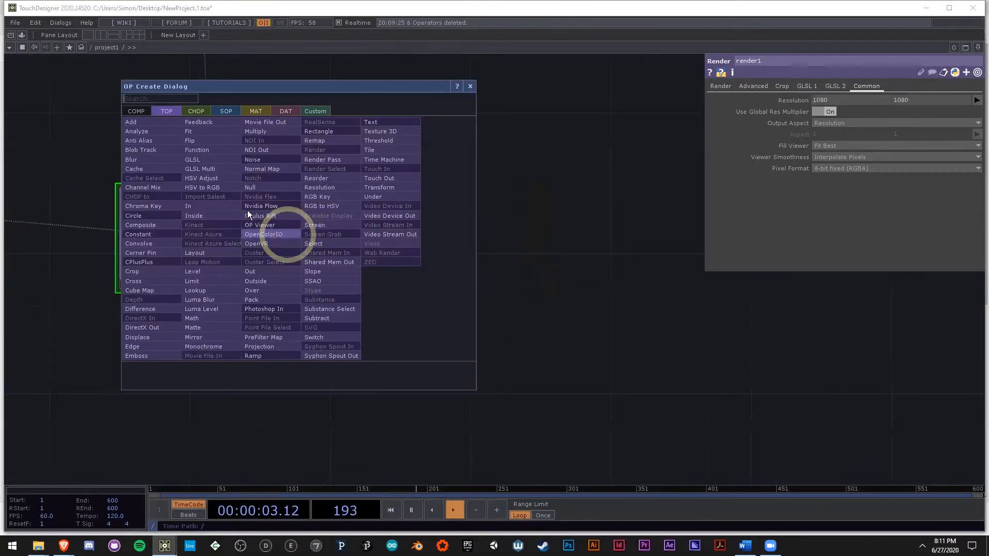
{"action": "left_click", "coordinate": [250, 188]}
{"action": "left_click", "coordinate": [665, 262]}
{"action": "scroll", "coordinate": [509, 292], "scroll_direction": "down", "scroll_amount": 2}
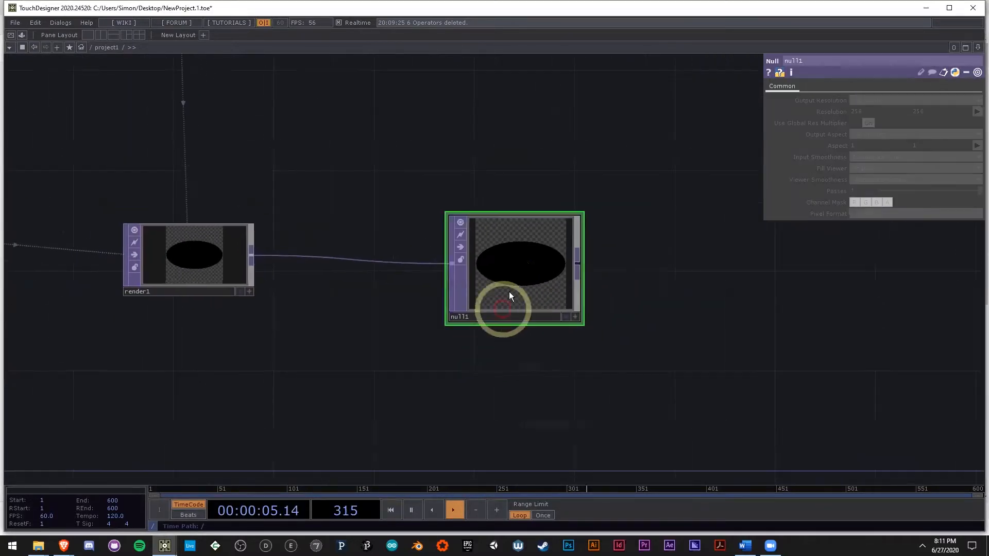
{"action": "left_click_drag", "start_coordinate": [510, 294], "coordinate": [760, 292]}
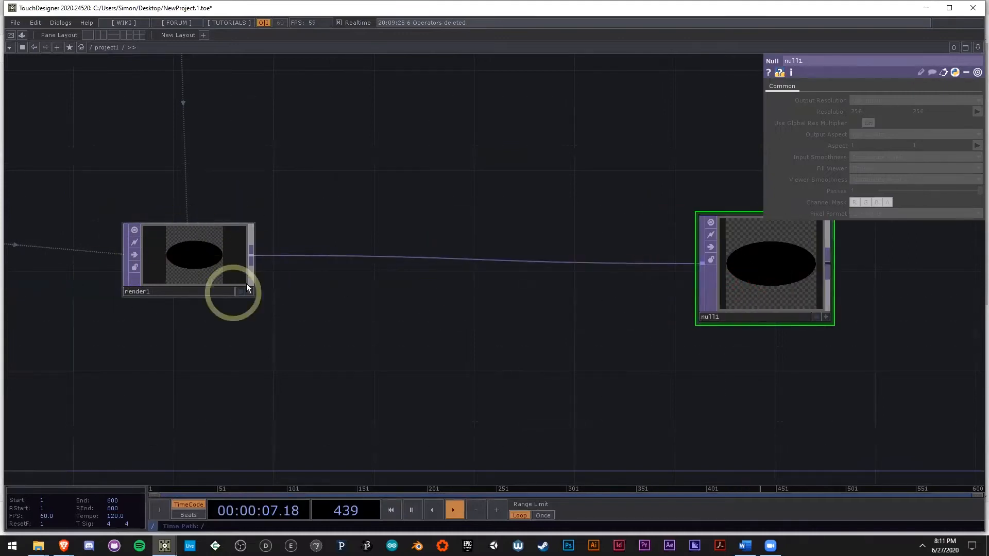
Step: Turn on the display flag of null1 so its image fills the network background
{"action": "left_click_drag", "start_coordinate": [847, 391], "coordinate": [702, 352]}
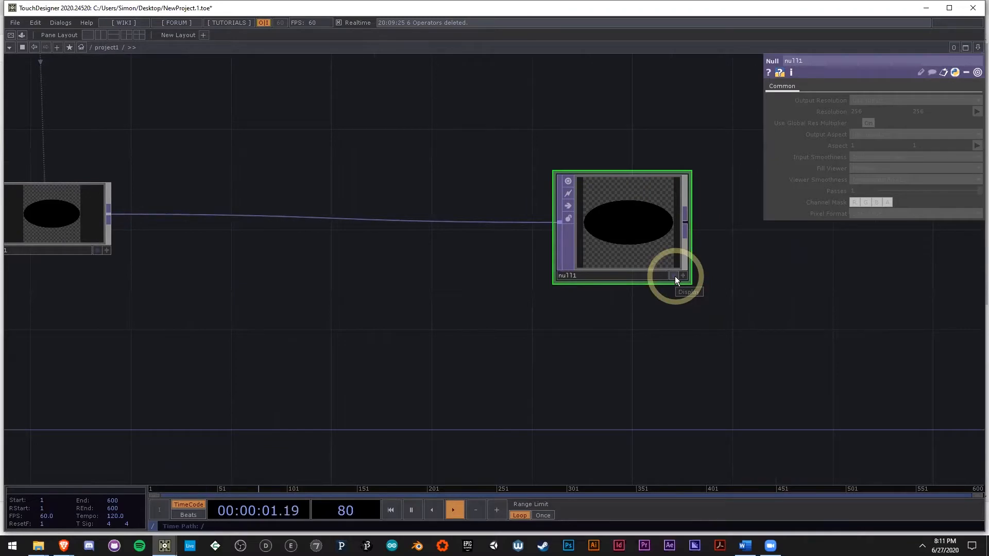
{"action": "left_click", "coordinate": [675, 276]}
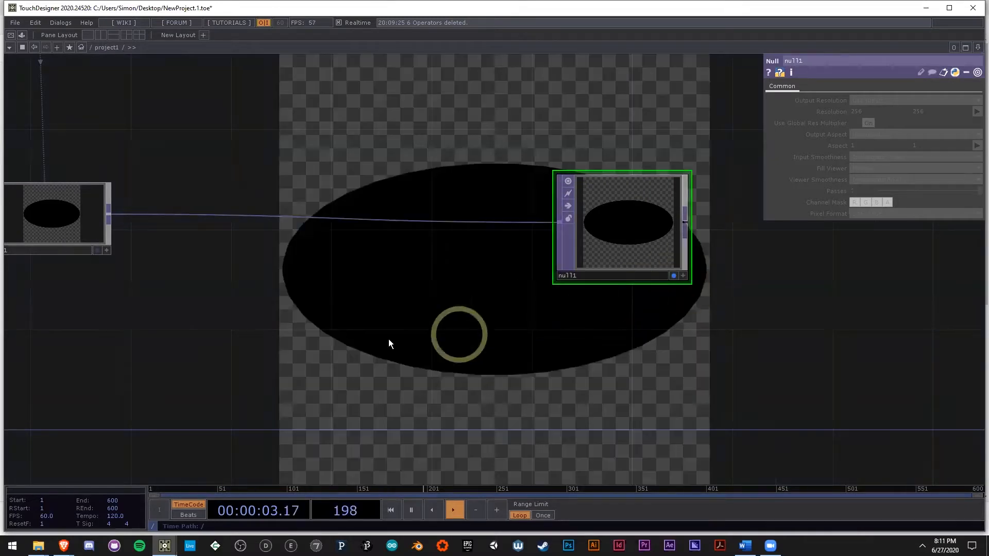
{"action": "left_click_drag", "start_coordinate": [549, 375], "coordinate": [517, 336]}
{"action": "left_click_drag", "start_coordinate": [222, 356], "coordinate": [316, 366]}
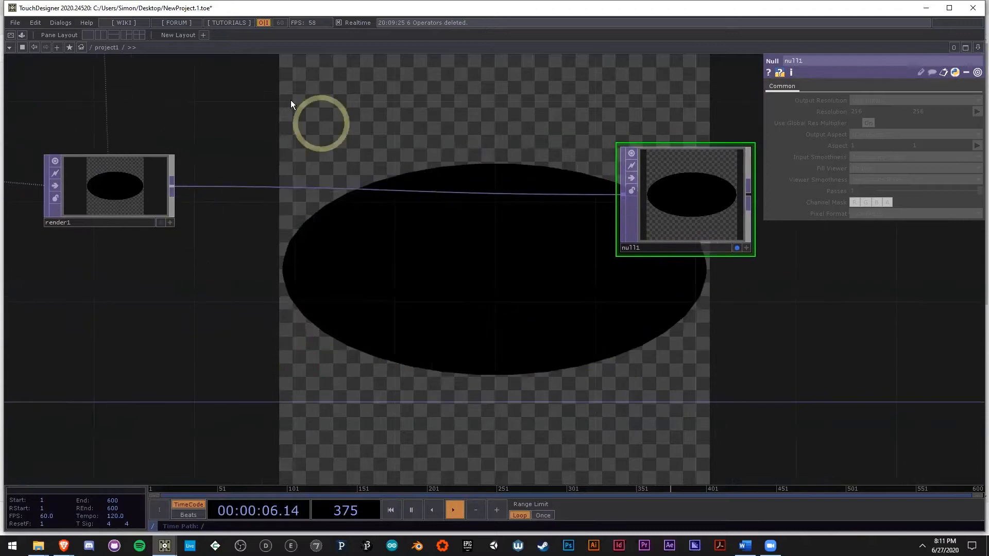
Step: Split the workspace into two side-by-side panes, make the second one narrower and turn it into a TOP Viewer
{"action": "left_click", "coordinate": [103, 34]}
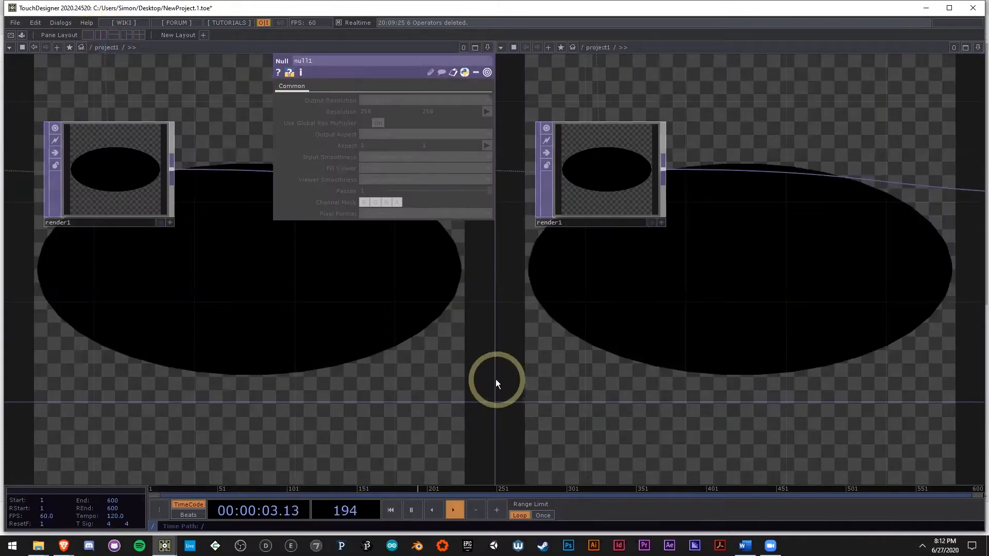
{"action": "left_click_drag", "start_coordinate": [495, 379], "coordinate": [736, 355]}
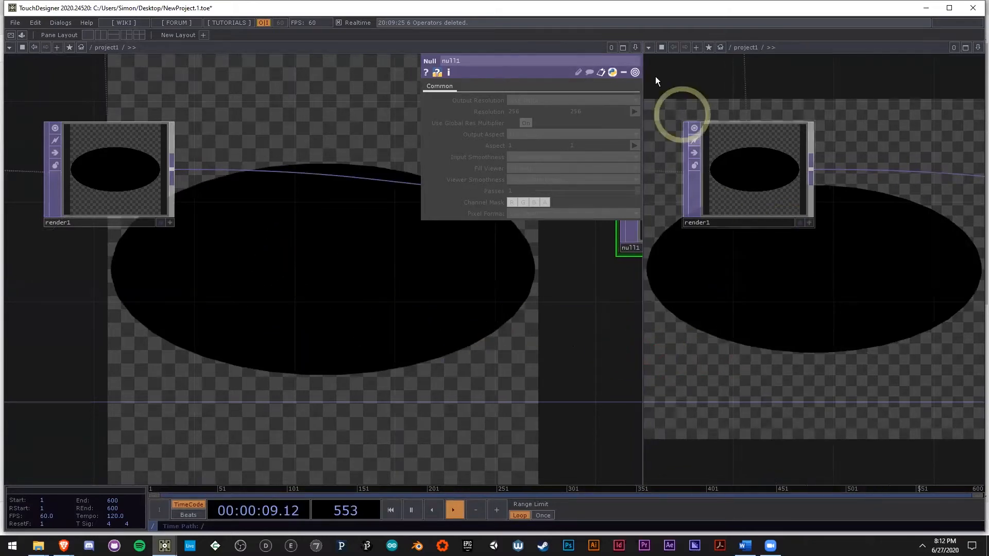
{"action": "left_click", "coordinate": [650, 48]}
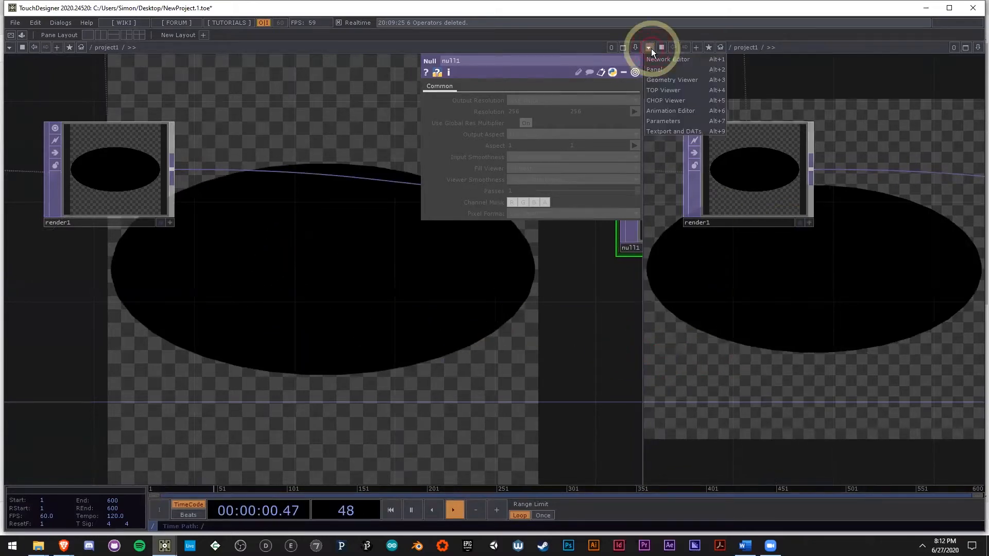
{"action": "left_click", "coordinate": [679, 89]}
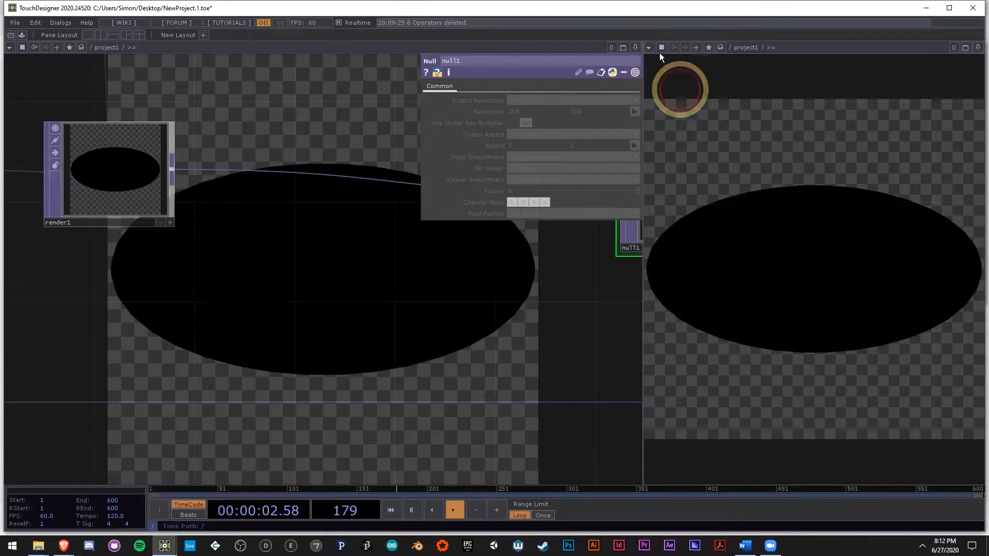
Step: Turn off Backdrop TOPs in the network editor's display options and slightly narrow the TOP Viewer pane
{"action": "right_click", "coordinate": [263, 287]}
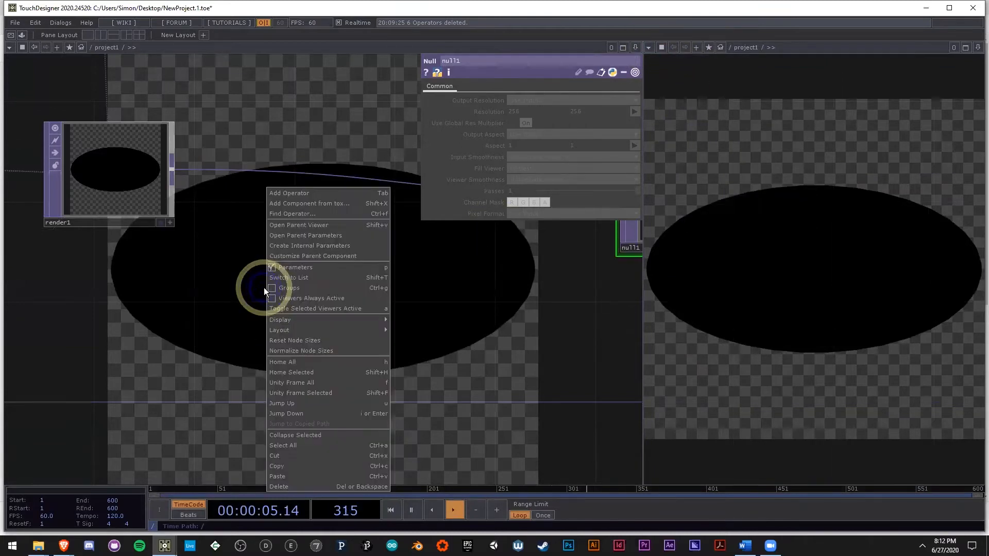
{"action": "mouse_move", "coordinate": [309, 322]}
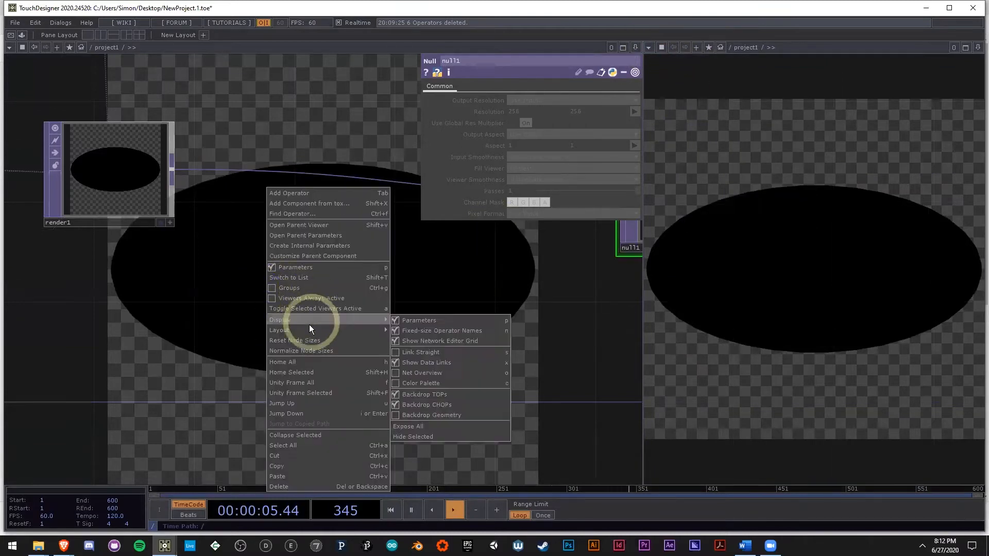
{"action": "left_click", "coordinate": [434, 394]}
{"action": "mouse_move", "coordinate": [651, 346]}
{"action": "left_mouse_down"}
{"action": "mouse_move", "coordinate": [641, 354]}
{"action": "mouse_move", "coordinate": [658, 355]}
{"action": "mouse_move", "coordinate": [666, 340]}
{"action": "left_mouse_up"}
Step: Show the Detail parameters of sphere1, then hide the parameter window and bring it back
{"action": "scroll", "coordinate": [397, 352], "scroll_direction": "down", "scroll_amount": 3}
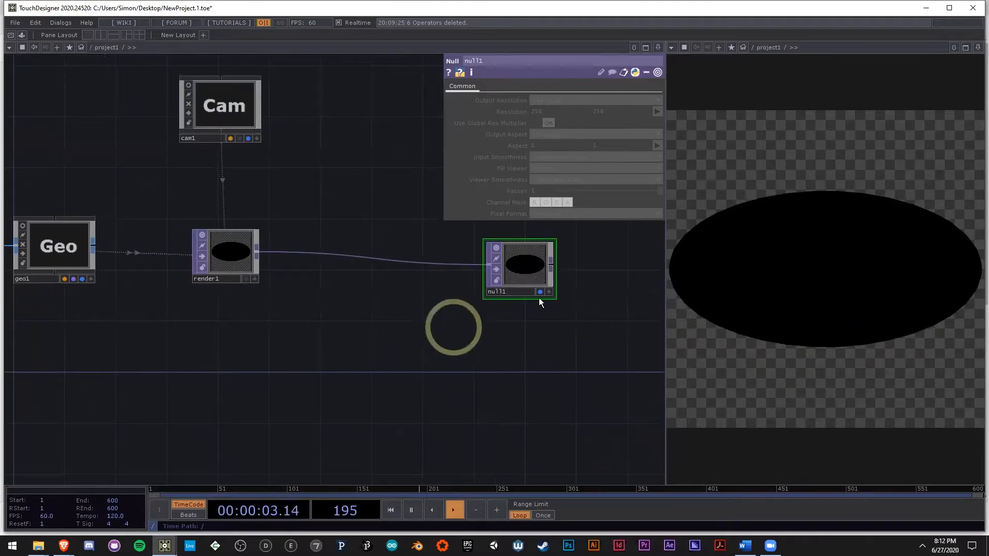
{"action": "scroll", "coordinate": [330, 353], "scroll_direction": "down", "scroll_amount": 3}
{"action": "left_click_drag", "start_coordinate": [329, 352], "coordinate": [498, 325]}
{"action": "scroll", "coordinate": [329, 280], "scroll_direction": "up", "scroll_amount": 5}
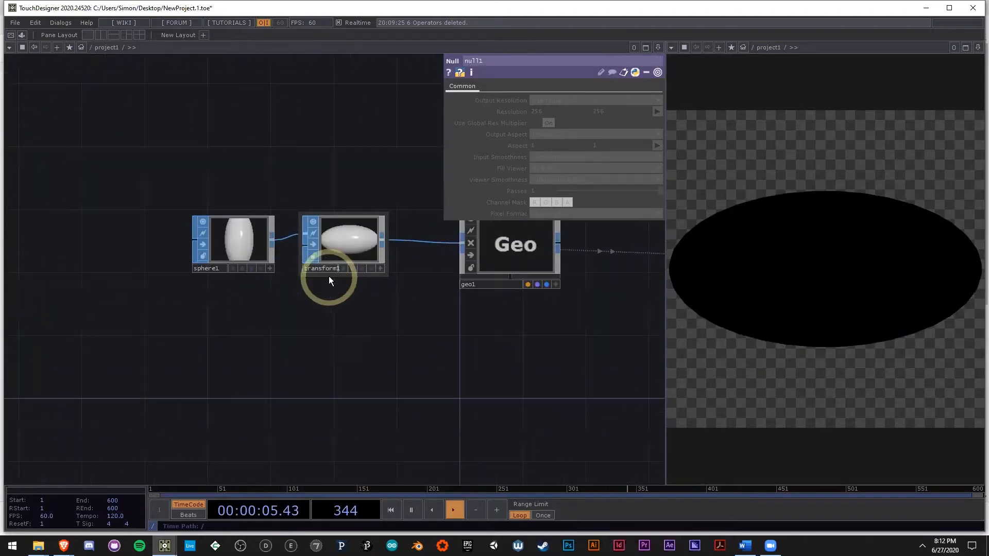
{"action": "left_click", "coordinate": [227, 239]}
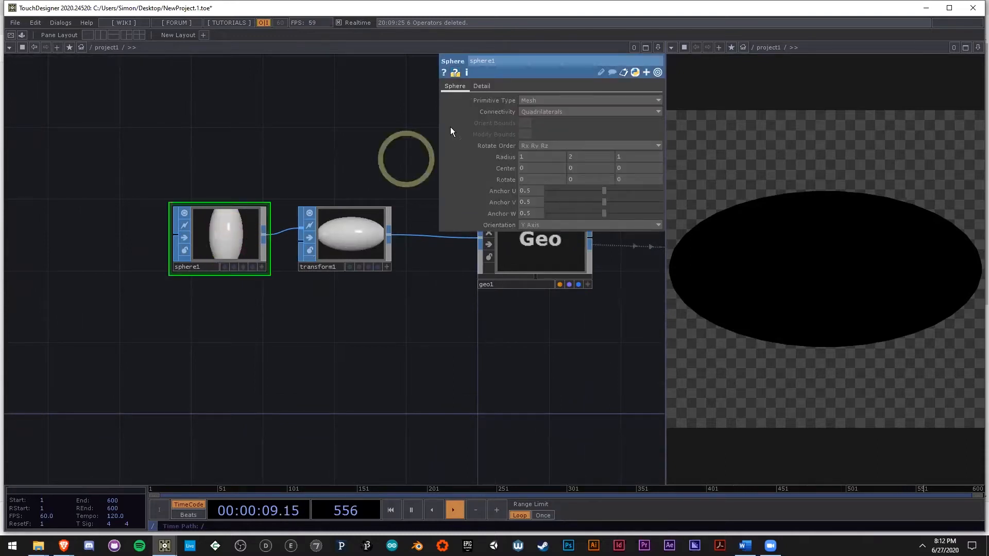
{"action": "left_click", "coordinate": [485, 86]}
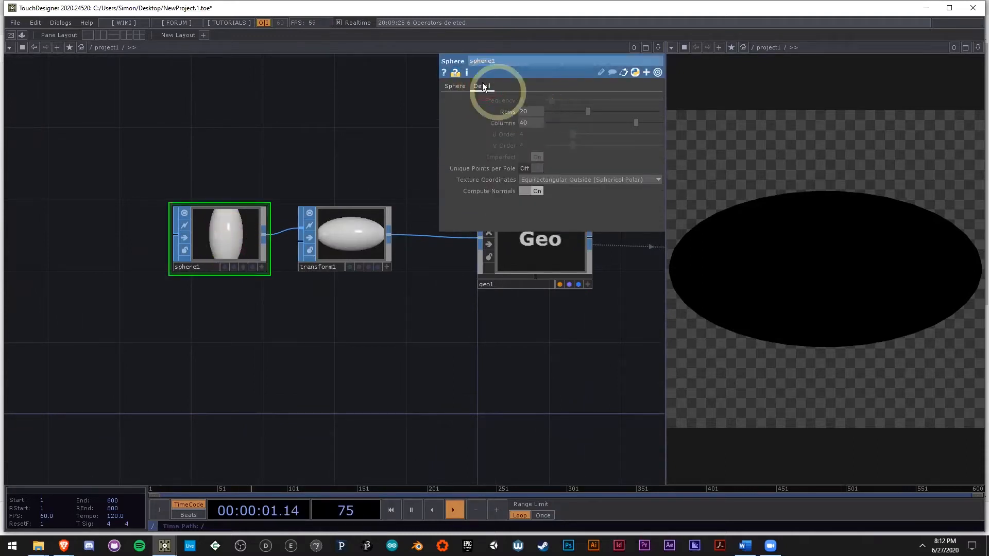
{"action": "left_click", "coordinate": [227, 236]}
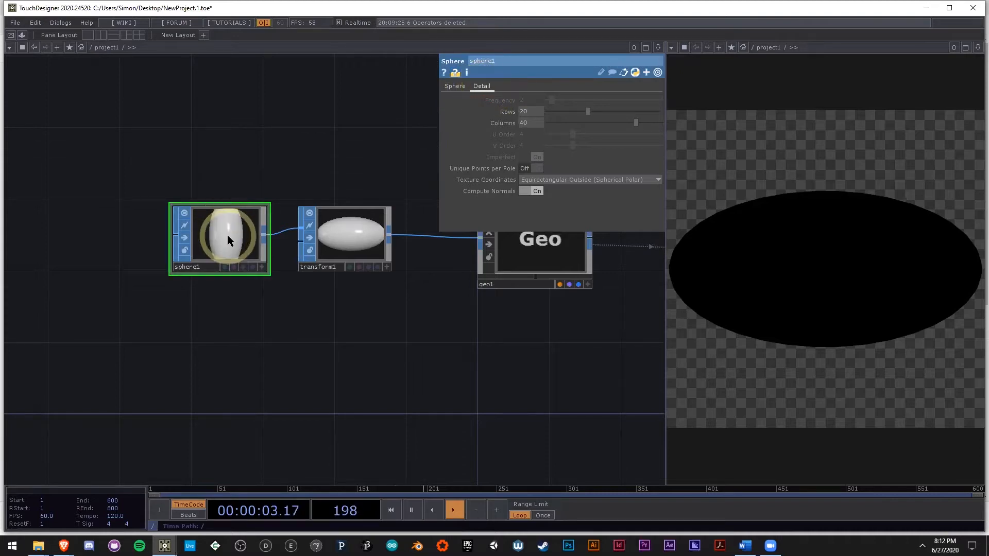
{"action": "key", "text": "p"}
{"action": "key", "text": "p"}
Step: Set both the rows and the columns of sphere1 to 800
{"action": "left_click", "coordinate": [444, 370]}
{"action": "left_click_drag", "start_coordinate": [444, 372], "coordinate": [412, 370]}
{"action": "left_click", "coordinate": [537, 113]}
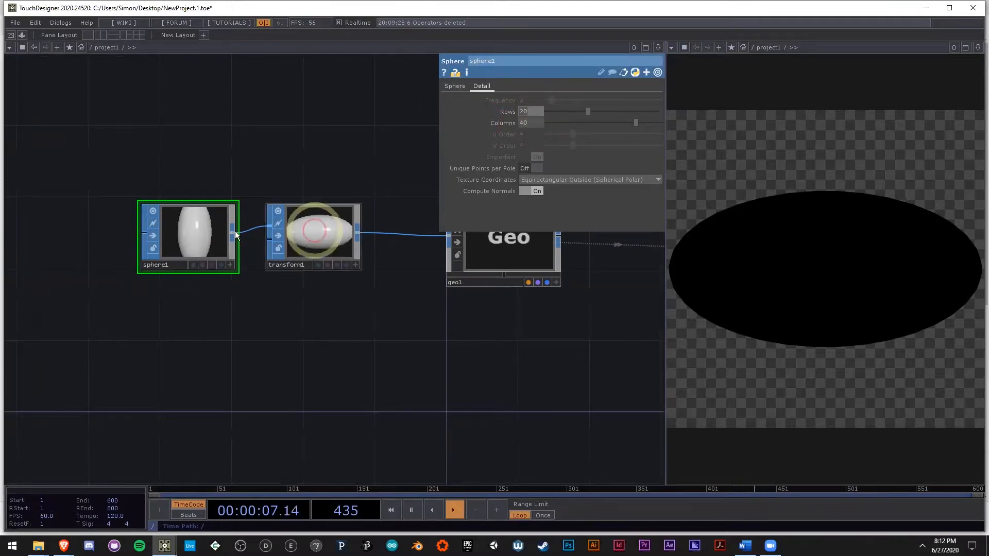
{"action": "scroll", "coordinate": [319, 247], "scroll_direction": "up", "scroll_amount": 4}
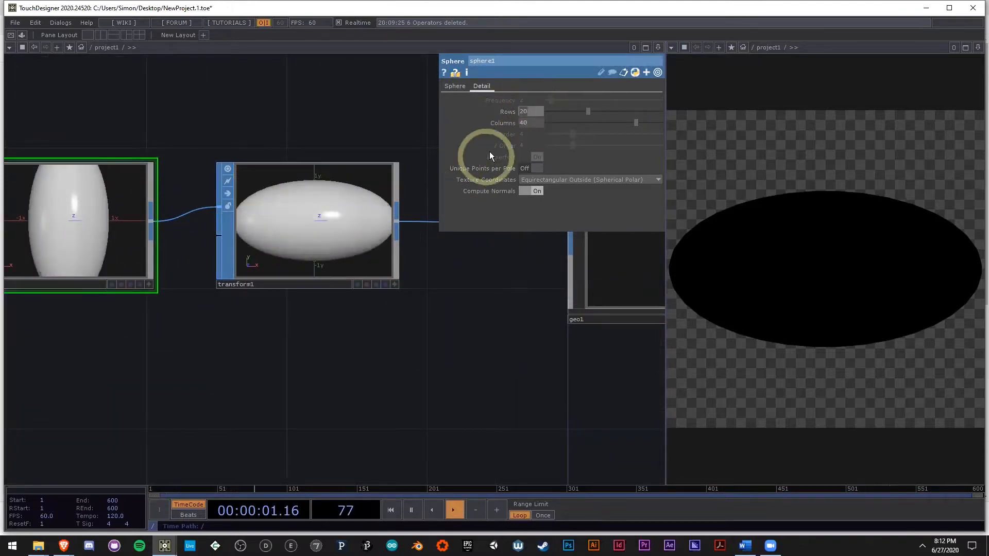
{"action": "left_click", "coordinate": [531, 112]}
{"action": "type", "text": "800"}
{"action": "key", "text": "Tab"}
{"action": "type", "text": "800"}
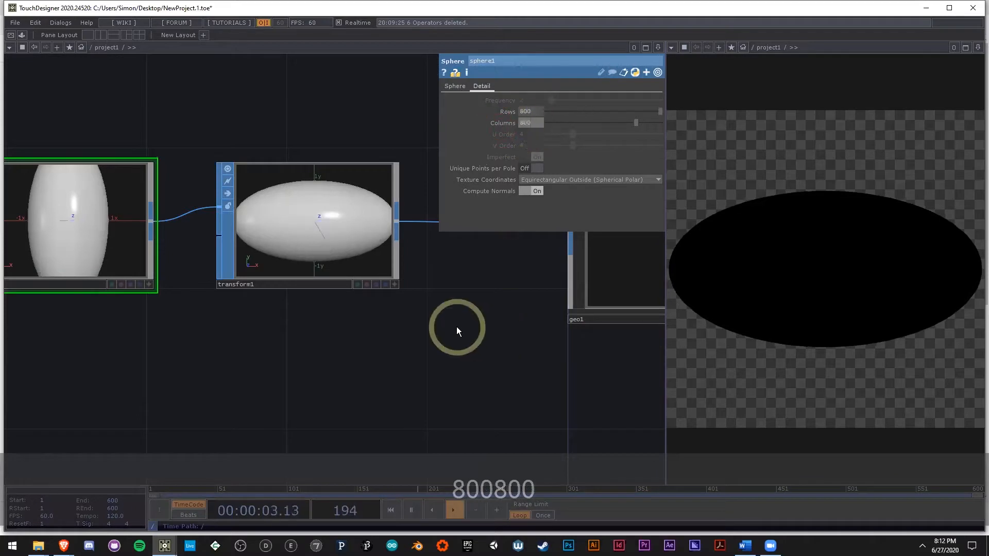
{"action": "left_click", "coordinate": [457, 327]}
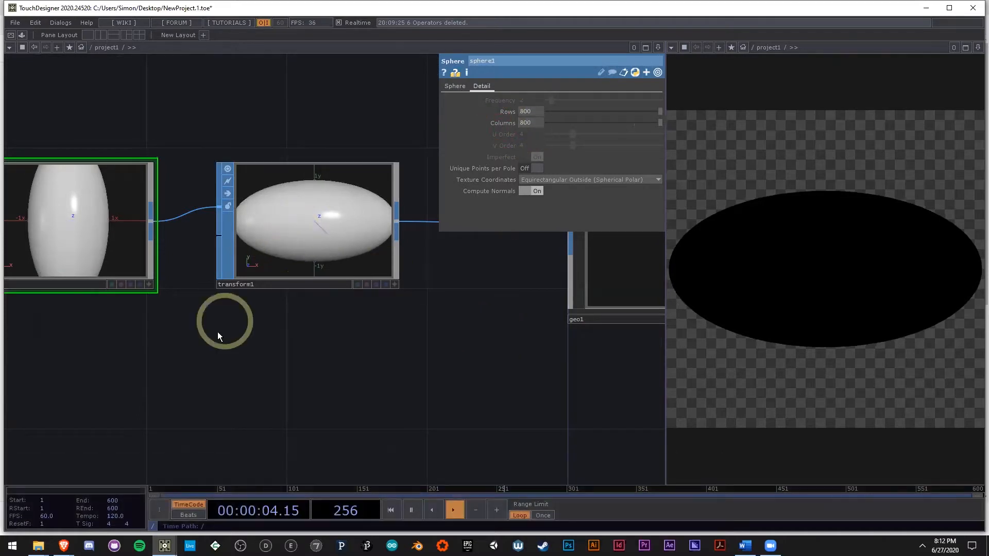
Step: Turn off the viewers of transform1 and sphere1
{"action": "scroll", "coordinate": [231, 335], "scroll_direction": "down", "scroll_amount": 2}
{"action": "left_click_drag", "start_coordinate": [265, 340], "coordinate": [317, 350]}
{"action": "middle_click_drag", "start_coordinate": [317, 349], "coordinate": [304, 347]}
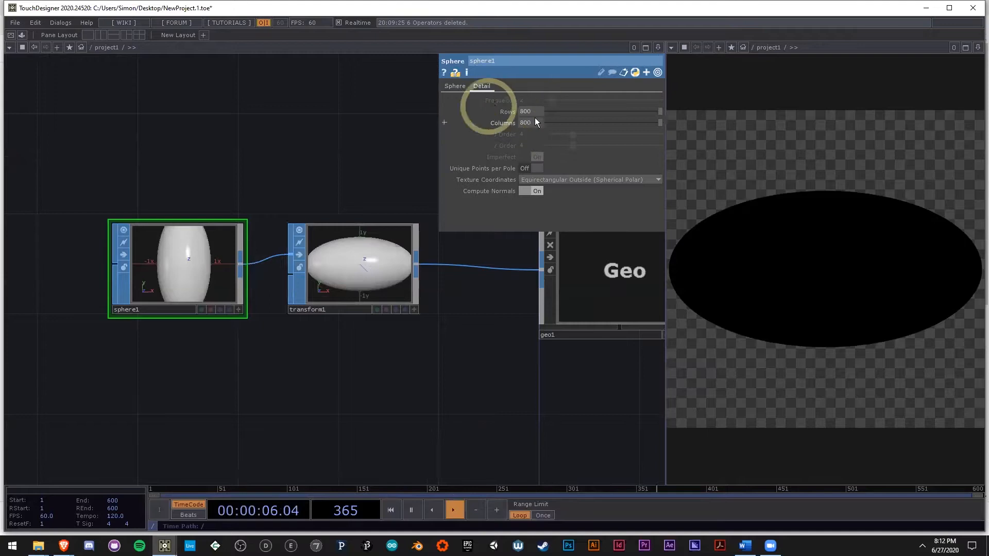
{"action": "left_click", "coordinate": [300, 230]}
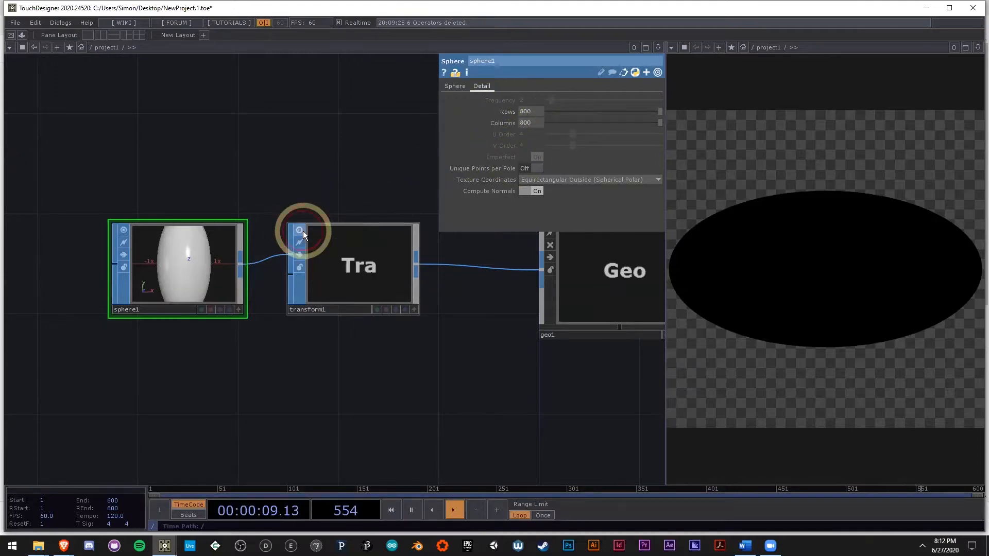
{"action": "left_click", "coordinate": [124, 230]}
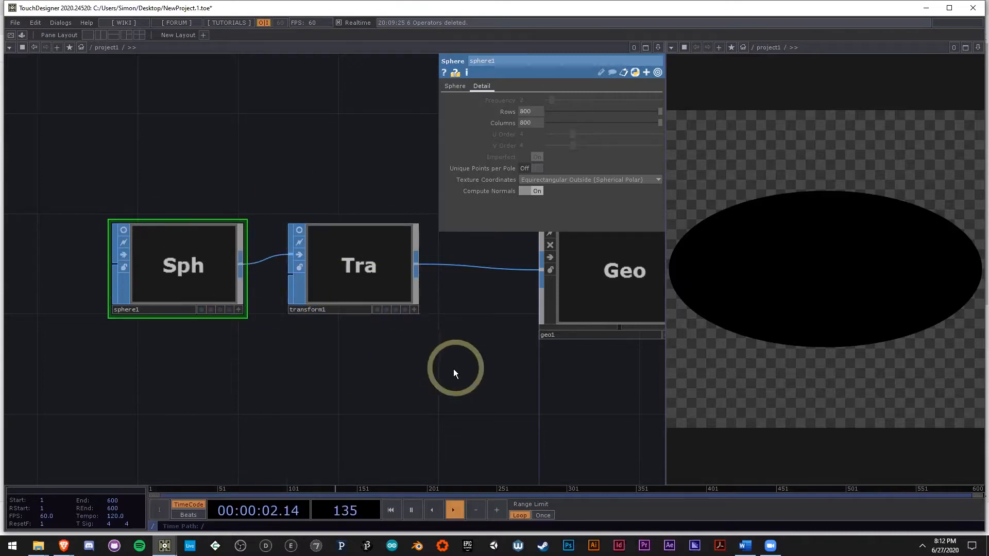
Step: Select cam1 and show its transform parameters, keeping the whole operator chain in view
{"action": "scroll", "coordinate": [378, 360], "scroll_direction": "down", "scroll_amount": 2}
{"action": "scroll", "coordinate": [171, 258], "scroll_direction": "up", "scroll_amount": 4}
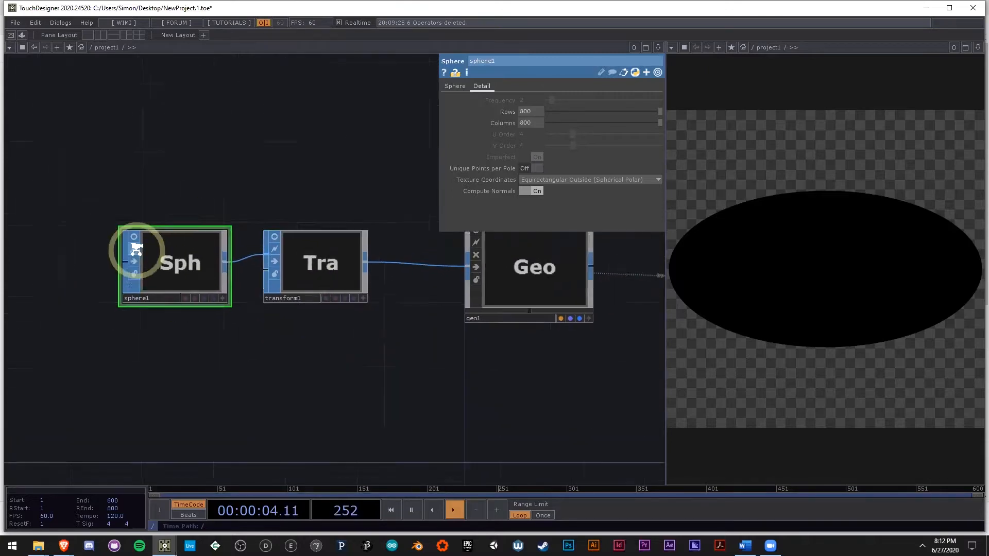
{"action": "key", "text": "h"}
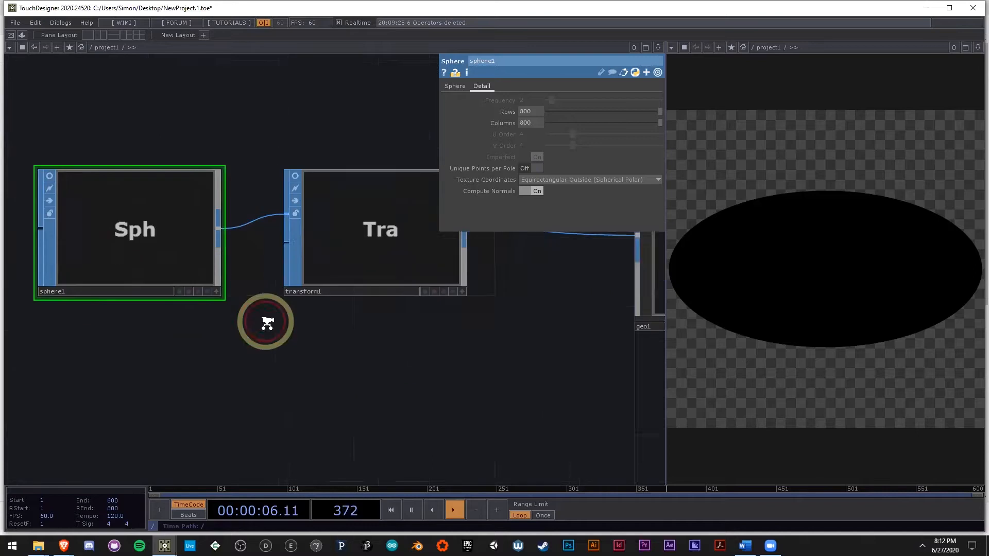
{"action": "left_click_drag", "start_coordinate": [316, 338], "coordinate": [225, 291]}
{"action": "scroll", "coordinate": [227, 294], "scroll_direction": "down", "scroll_amount": 3}
{"action": "left_click_drag", "start_coordinate": [342, 351], "coordinate": [207, 314]}
{"action": "scroll", "coordinate": [209, 311], "scroll_direction": "down", "scroll_amount": 2}
{"action": "scroll", "coordinate": [276, 265], "scroll_direction": "up", "scroll_amount": 3}
{"action": "left_click", "coordinate": [303, 109]}
{"action": "left_click_drag", "start_coordinate": [190, 392], "coordinate": [288, 316]}
{"action": "scroll", "coordinate": [220, 316], "scroll_direction": "down", "scroll_amount": 3}
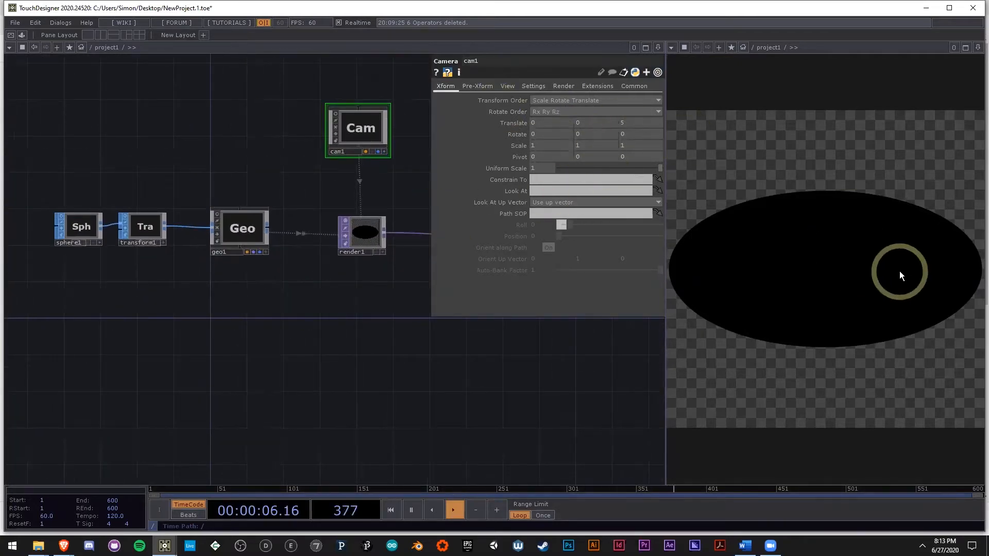
Step: Hide the parameter window and add a Noise TOP in the empty area below and left of the sphere chain
{"action": "left_click_drag", "start_coordinate": [236, 345], "coordinate": [359, 291]}
{"action": "left_click_drag", "start_coordinate": [239, 298], "coordinate": [280, 295]}
{"action": "scroll", "coordinate": [280, 295], "scroll_direction": "down", "scroll_amount": 3}
{"action": "left_click_drag", "start_coordinate": [174, 332], "coordinate": [290, 325]}
{"action": "left_click_drag", "start_coordinate": [135, 326], "coordinate": [221, 310]}
{"action": "key", "text": "p"}
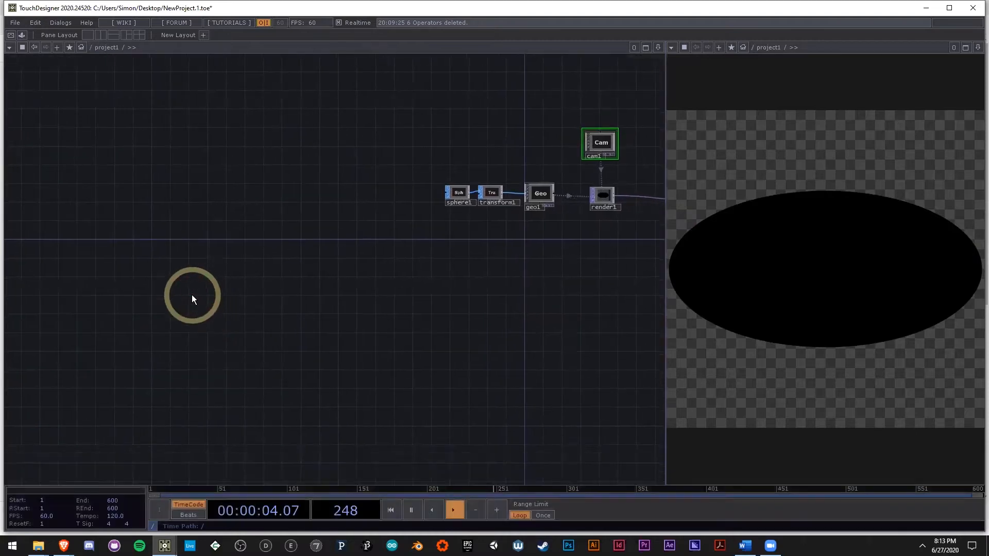
{"action": "double_click", "coordinate": [192, 295]}
{"action": "type", "text": "noise"}
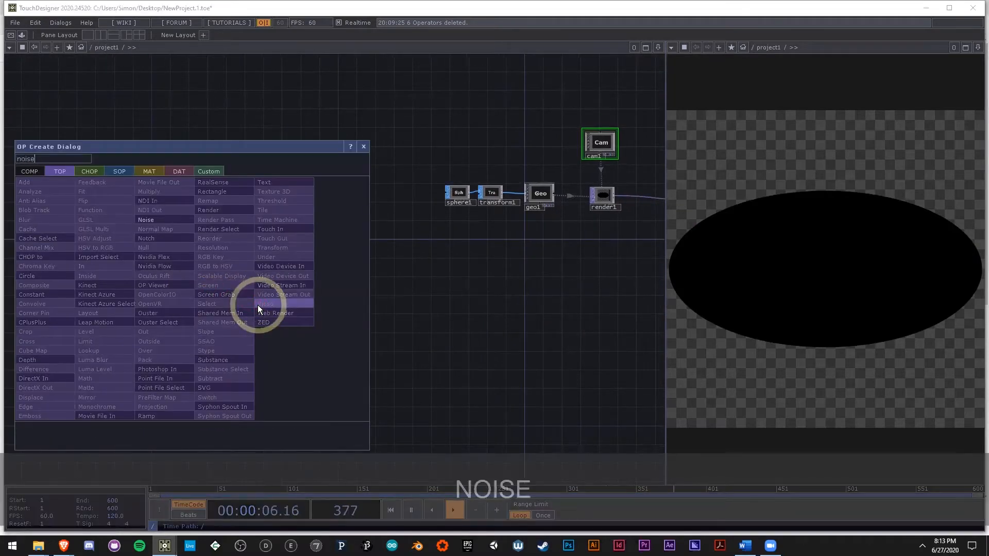
{"action": "left_click", "coordinate": [145, 215]}
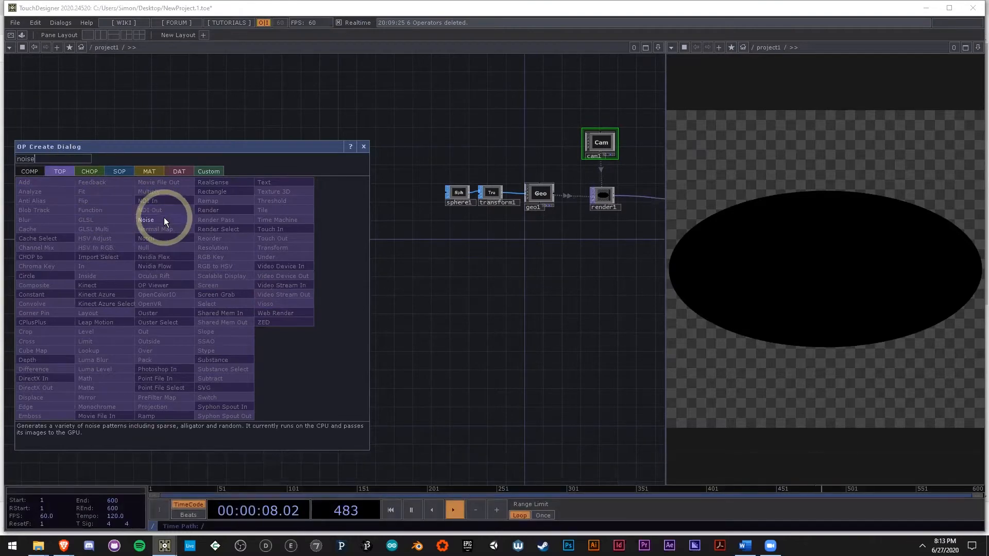
{"action": "left_click", "coordinate": [164, 217]}
{"action": "left_click", "coordinate": [309, 317]}
Step: Attach a Tile TOP to noise1, inspect the seams between the repeated tiles, and delete the Tile TOP
{"action": "scroll", "coordinate": [309, 309], "scroll_direction": "up", "scroll_amount": 5}
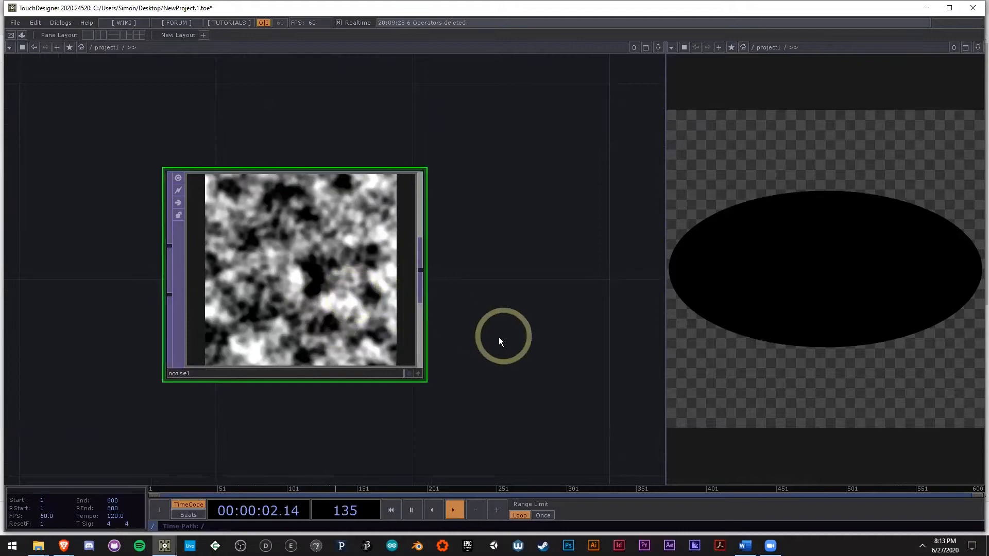
{"action": "left_click_drag", "start_coordinate": [570, 271], "coordinate": [501, 262]}
{"action": "scroll", "coordinate": [325, 303], "scroll_direction": "down", "scroll_amount": 5}
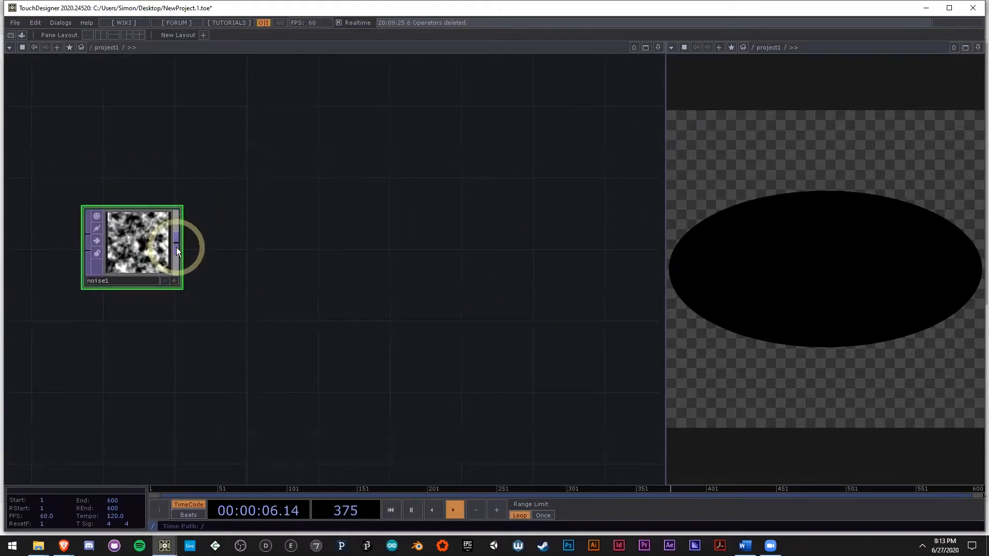
{"action": "scroll", "coordinate": [118, 232], "scroll_direction": "up", "scroll_amount": 4}
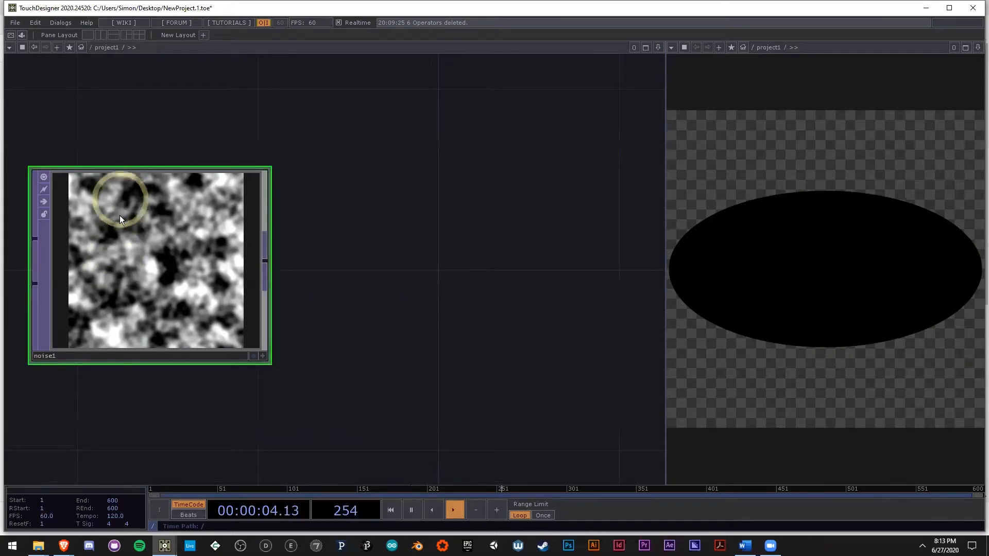
{"action": "left_click_drag", "start_coordinate": [354, 295], "coordinate": [338, 265]}
{"action": "scroll", "coordinate": [338, 264], "scroll_direction": "down", "scroll_amount": 2}
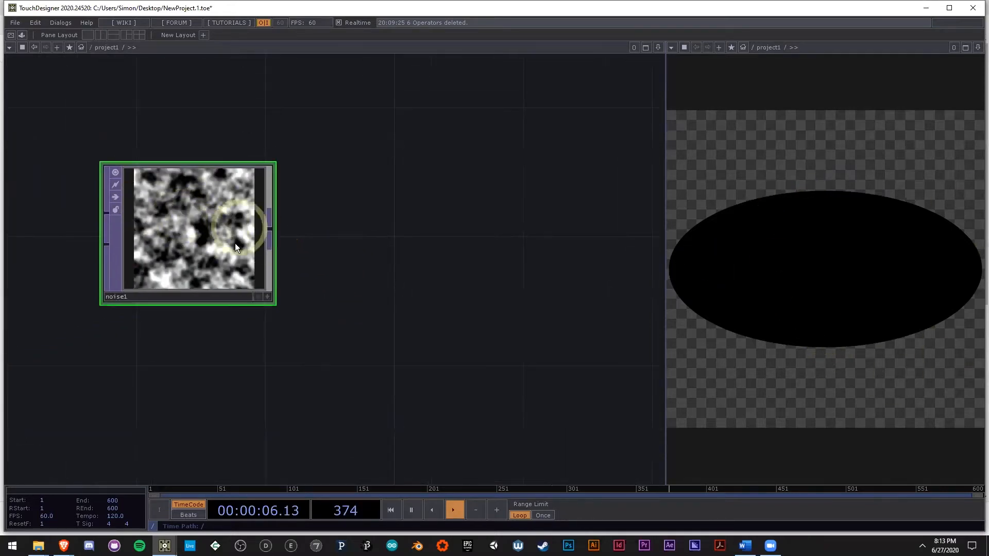
{"action": "left_click", "coordinate": [269, 238]}
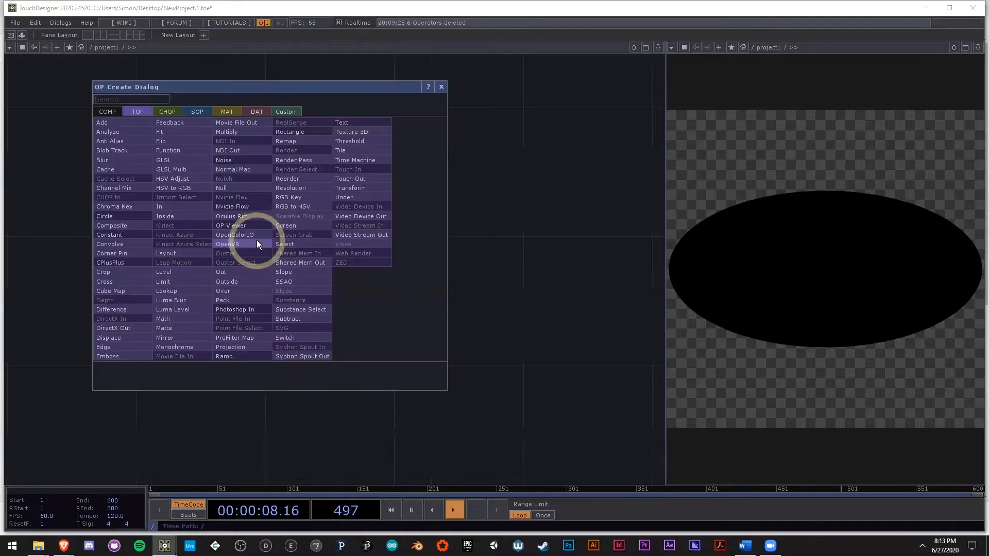
{"action": "type", "text": "t"}
{"action": "left_click", "coordinate": [352, 151]}
{"action": "left_click", "coordinate": [437, 240]}
{"action": "scroll", "coordinate": [438, 280], "scroll_direction": "up", "scroll_amount": 5}
{"action": "left_click_drag", "start_coordinate": [82, 222], "coordinate": [93, 278]}
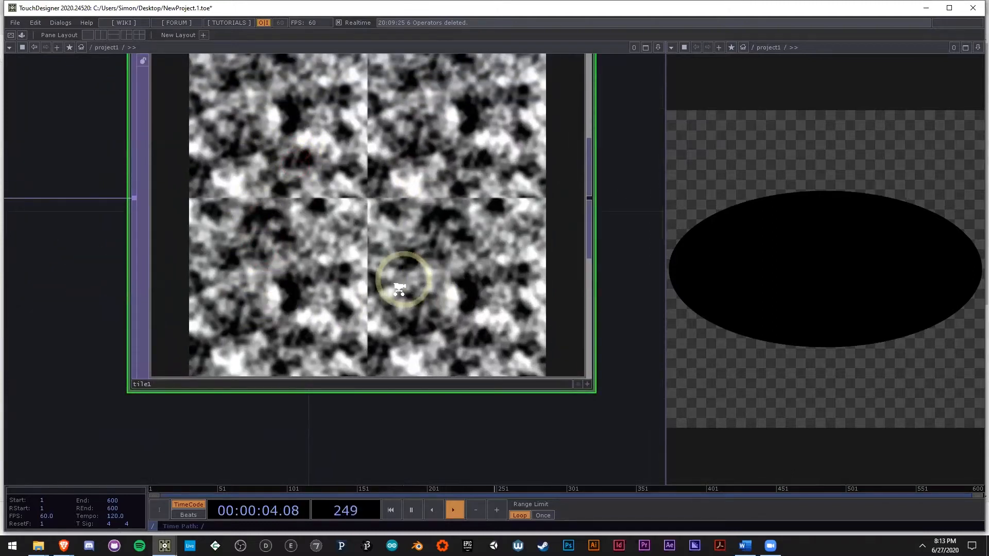
{"action": "scroll", "coordinate": [400, 281], "scroll_direction": "down", "scroll_amount": 5}
{"action": "key", "text": "Delete"}
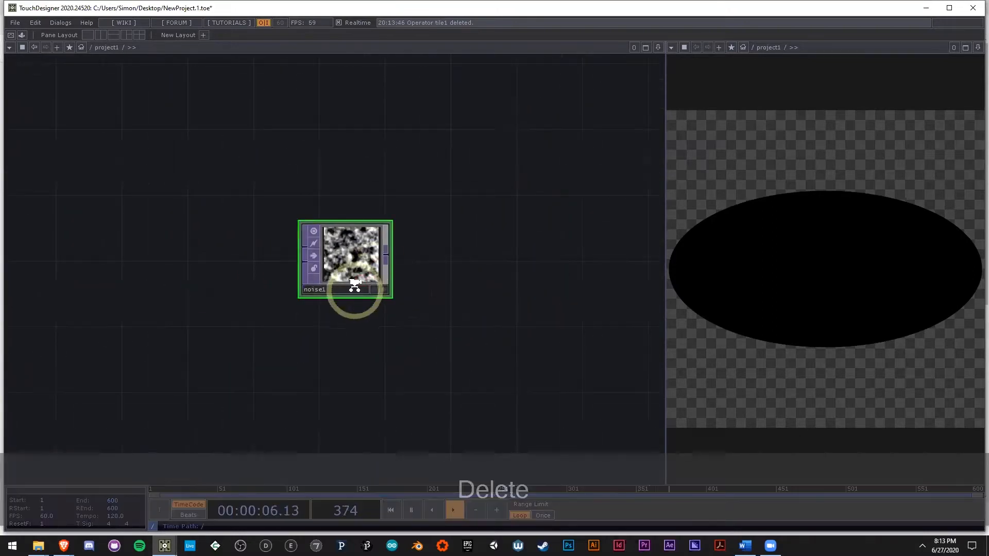
Step: Show the Common parameters of noise1 and set its pixel format to 16-bit float (RGBA)
{"action": "scroll", "coordinate": [353, 287], "scroll_direction": "up", "scroll_amount": 5}
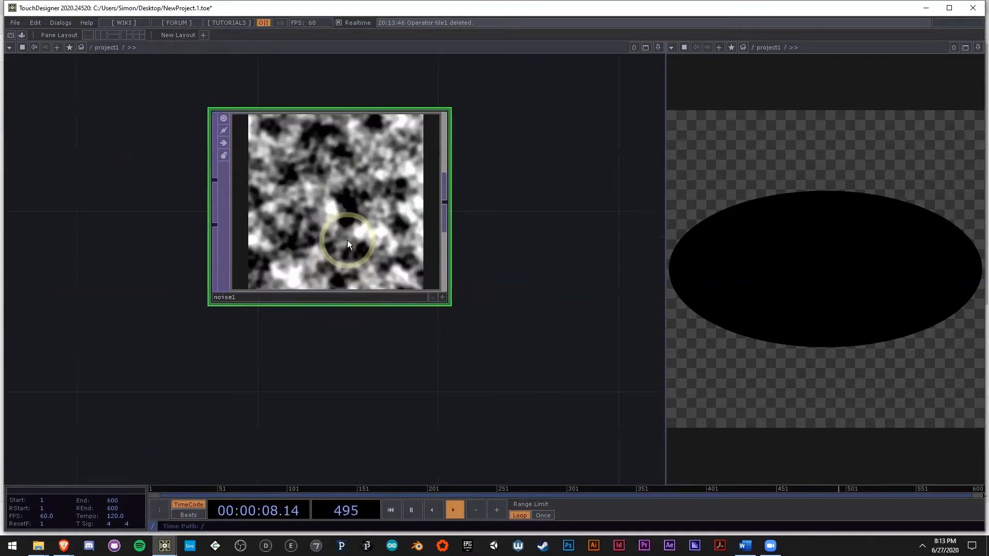
{"action": "scroll", "coordinate": [355, 285], "scroll_direction": "down", "scroll_amount": 5}
{"action": "left_click_drag", "start_coordinate": [481, 325], "coordinate": [498, 322]}
{"action": "left_click_drag", "start_coordinate": [378, 247], "coordinate": [227, 242]}
{"action": "scroll", "coordinate": [294, 249], "scroll_direction": "up", "scroll_amount": 3}
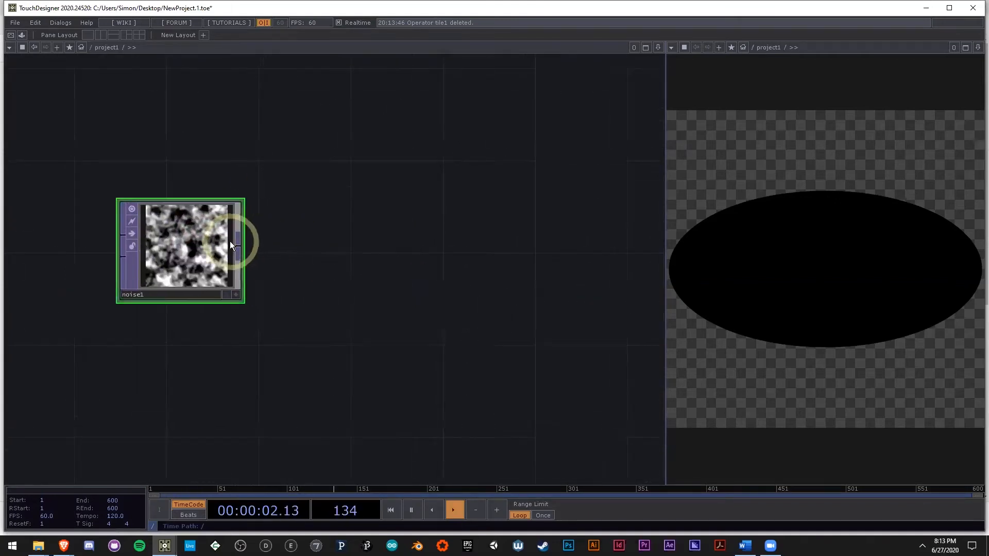
{"action": "scroll", "coordinate": [190, 250], "scroll_direction": "up", "scroll_amount": 2}
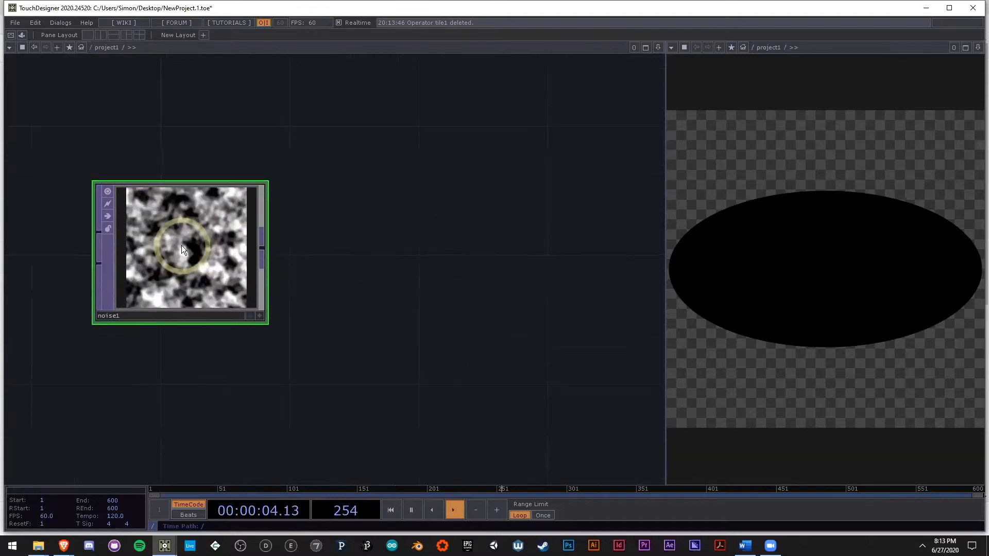
{"action": "key", "text": "p"}
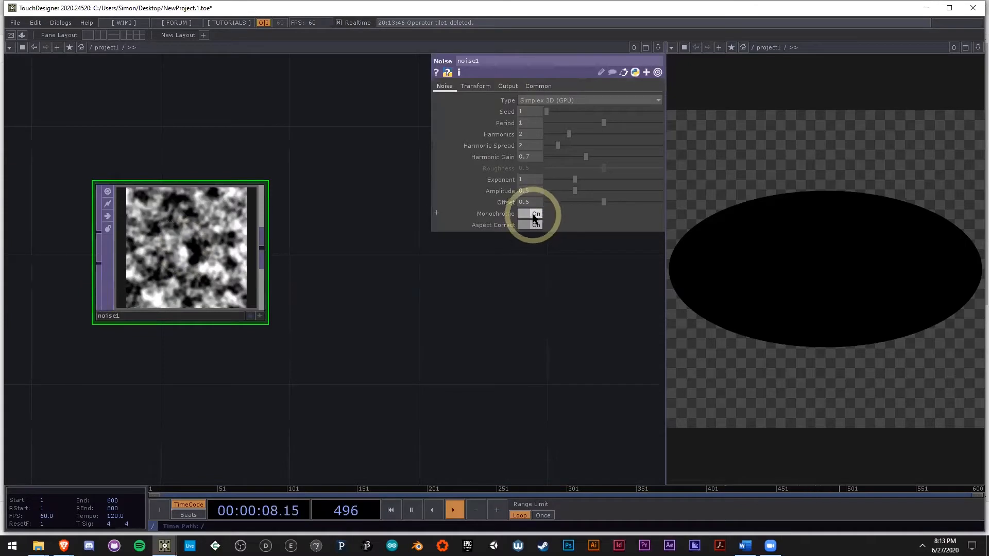
{"action": "left_click", "coordinate": [539, 87]}
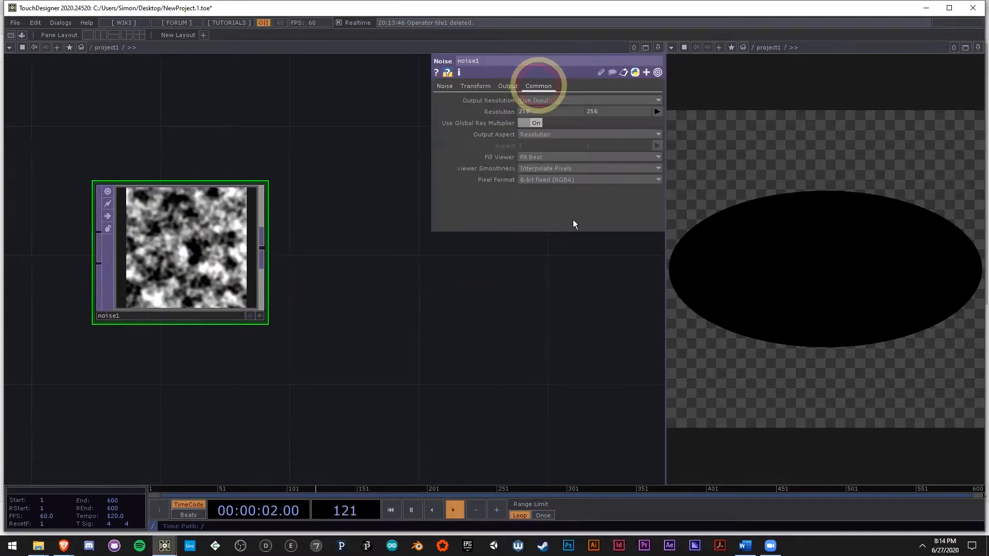
{"action": "left_click", "coordinate": [563, 181]}
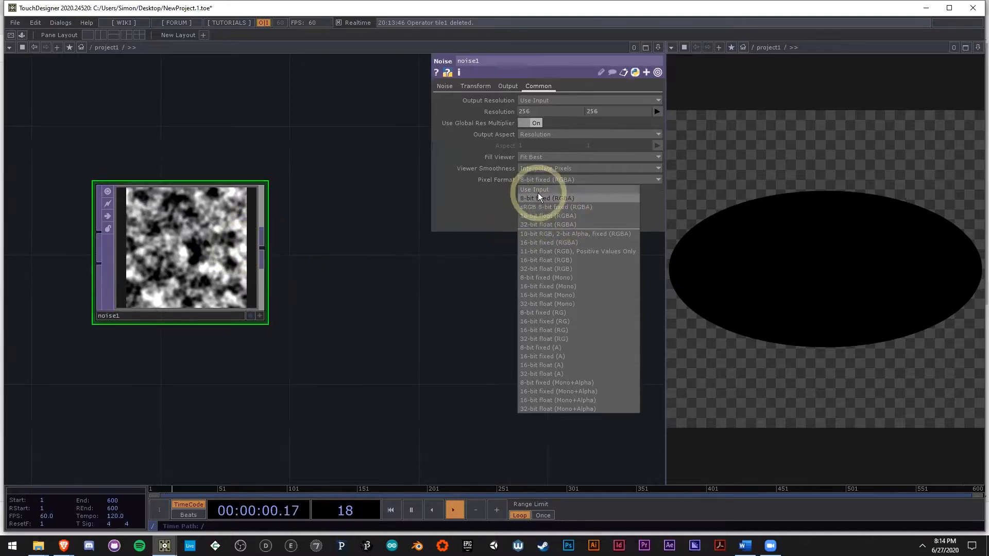
{"action": "left_click", "coordinate": [544, 216]}
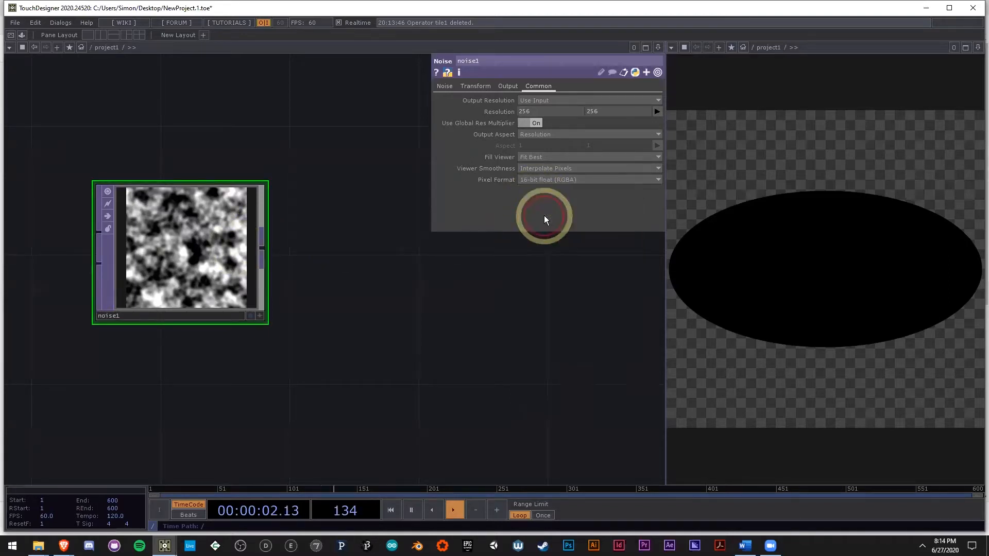
Step: Set the resolution of noise1 to 800 by 800
{"action": "left_click_drag", "start_coordinate": [219, 349], "coordinate": [331, 344]}
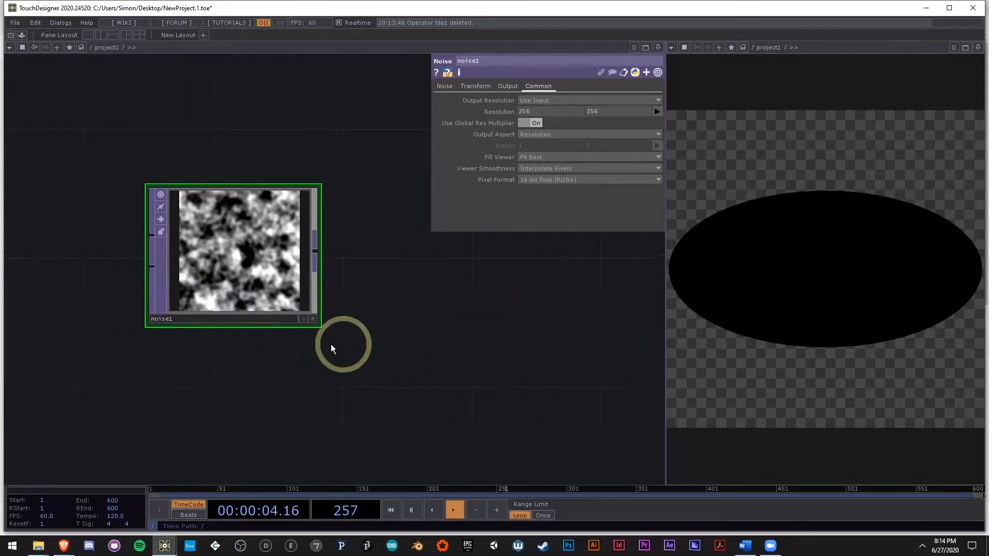
{"action": "middle_click", "coordinate": [211, 267]}
{"action": "scroll", "coordinate": [220, 273], "scroll_direction": "up", "scroll_amount": 3}
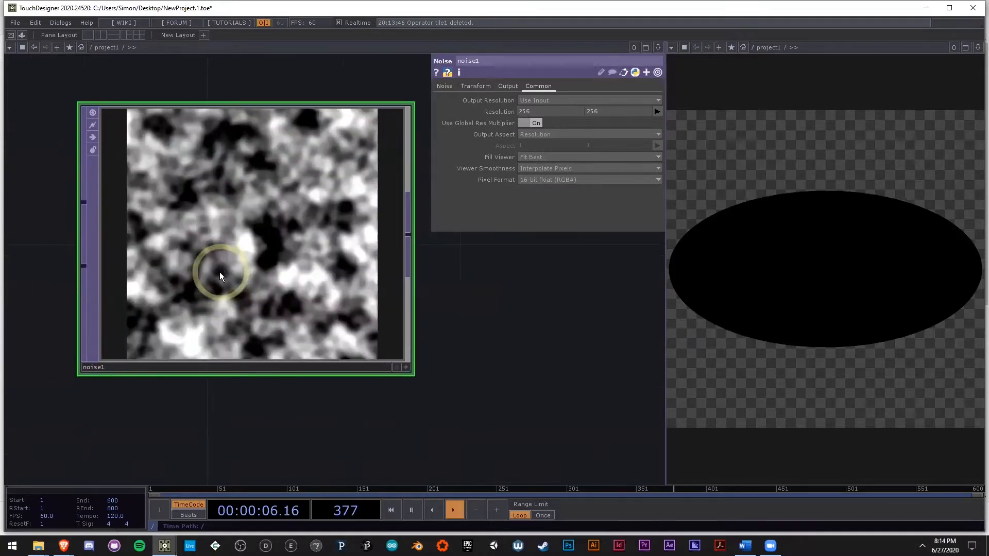
{"action": "scroll", "coordinate": [221, 271], "scroll_direction": "down", "scroll_amount": 2}
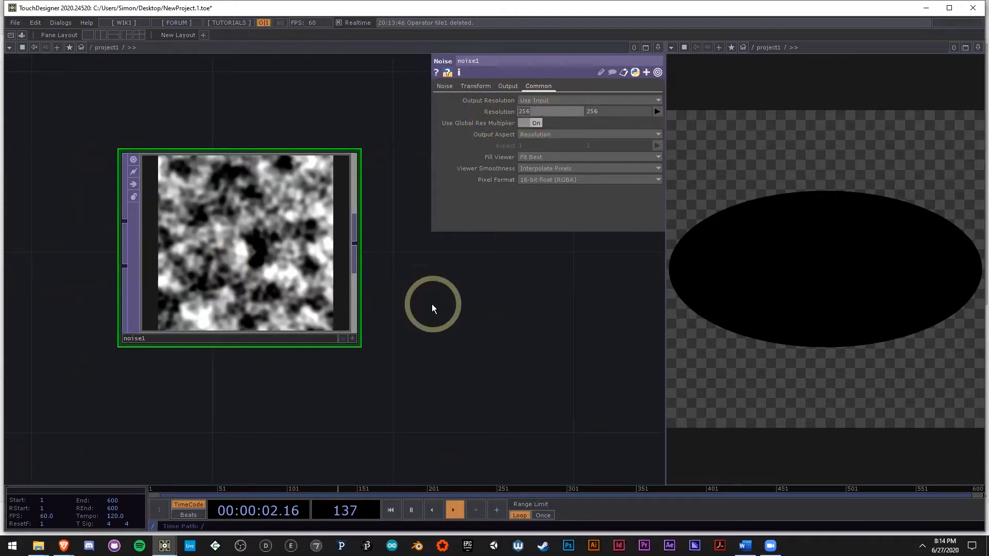
{"action": "scroll", "coordinate": [431, 305], "scroll_direction": "down", "scroll_amount": 2}
{"action": "left_click_drag", "start_coordinate": [503, 332], "coordinate": [455, 332]}
{"action": "left_click", "coordinate": [565, 114]}
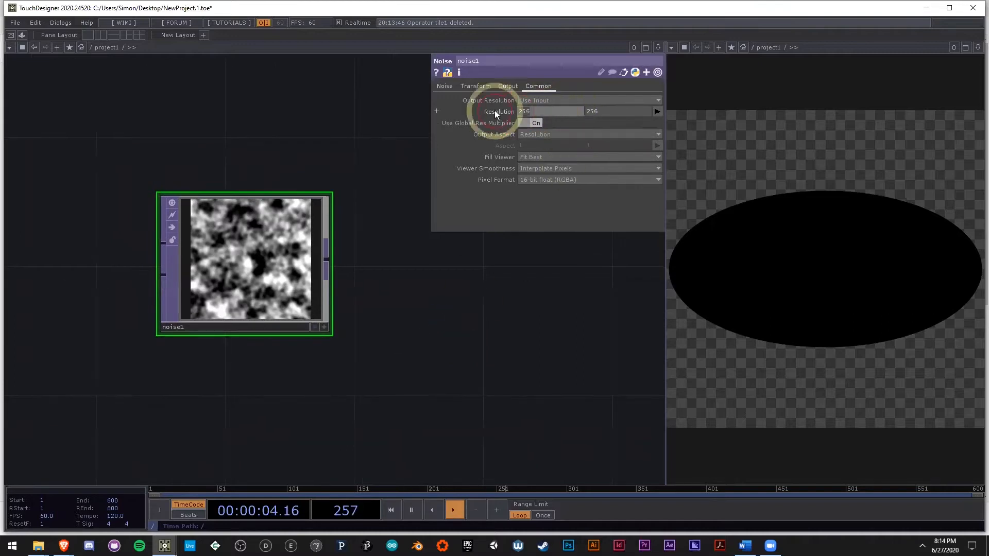
{"action": "type", "text": "800"}
{"action": "key", "text": "Tab"}
{"action": "type", "text": "800"}
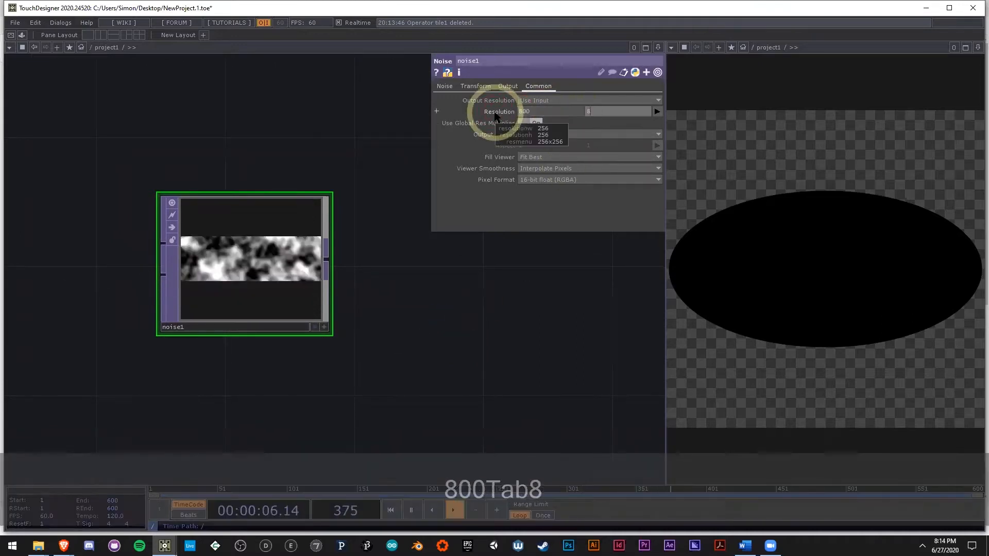
{"action": "key", "text": "Return"}
Step: Add a Base COMP connected to the output of noise1, placing it beside the noise operator
{"action": "left_click_drag", "start_coordinate": [423, 364], "coordinate": [224, 360]}
{"action": "scroll", "coordinate": [211, 296], "scroll_direction": "down", "scroll_amount": 2}
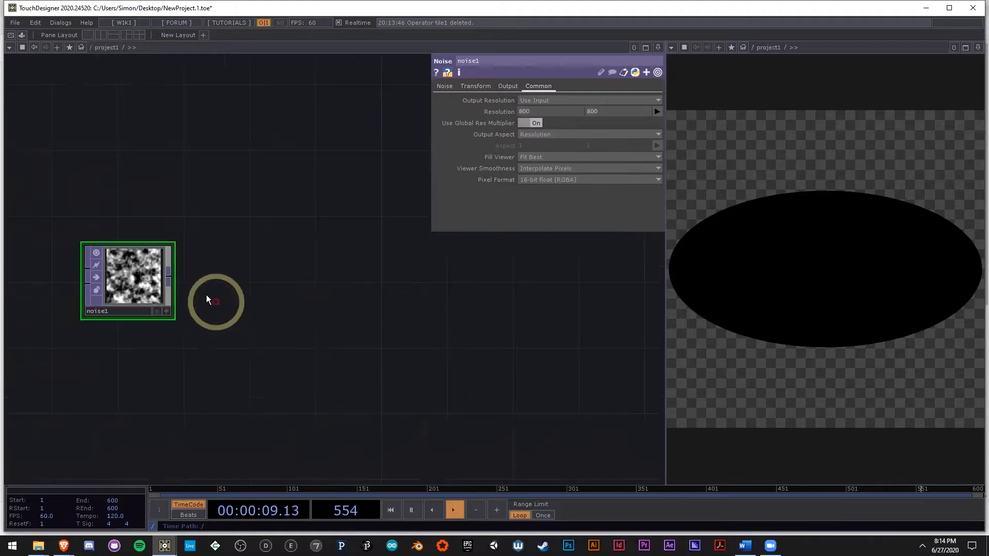
{"action": "right_click", "coordinate": [170, 276]}
{"action": "left_click", "coordinate": [430, 301]}
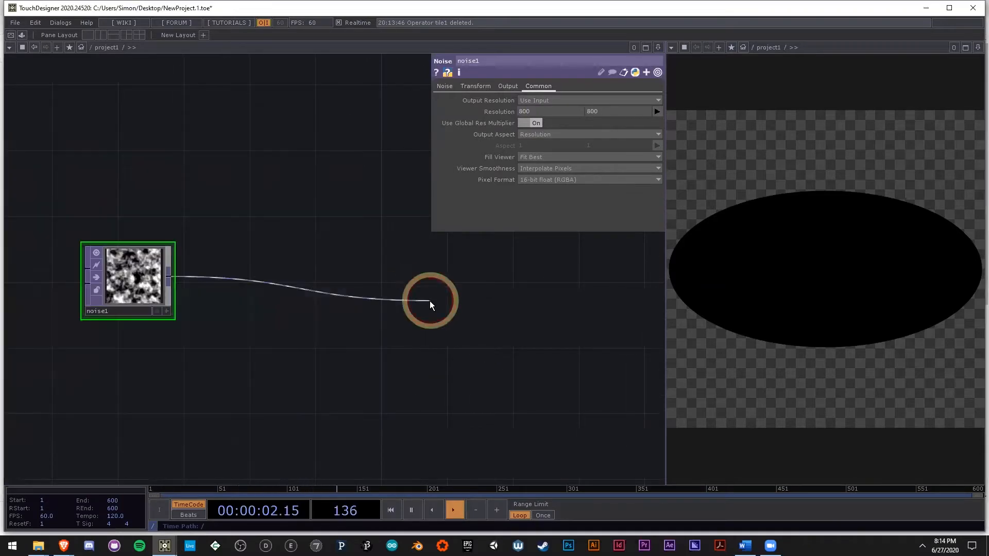
{"action": "right_click", "coordinate": [167, 274]}
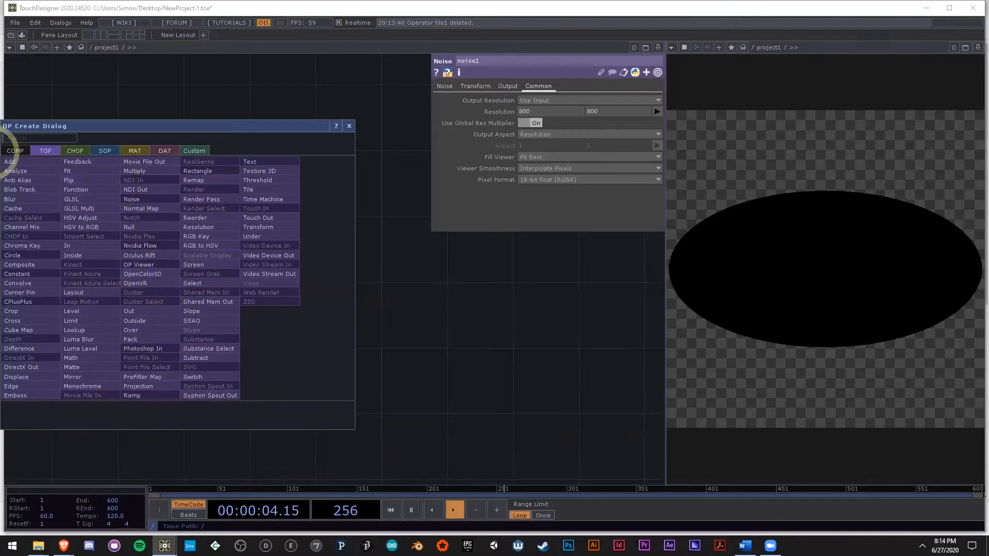
{"action": "left_click", "coordinate": [20, 150]}
{"action": "left_click", "coordinate": [155, 172]}
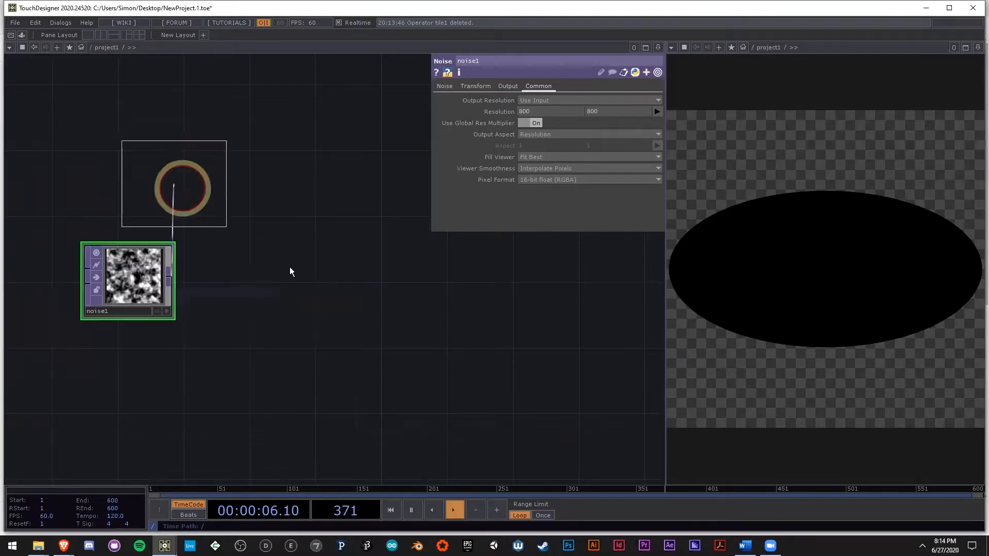
{"action": "left_click", "coordinate": [291, 271]}
{"action": "left_click", "coordinate": [328, 309]}
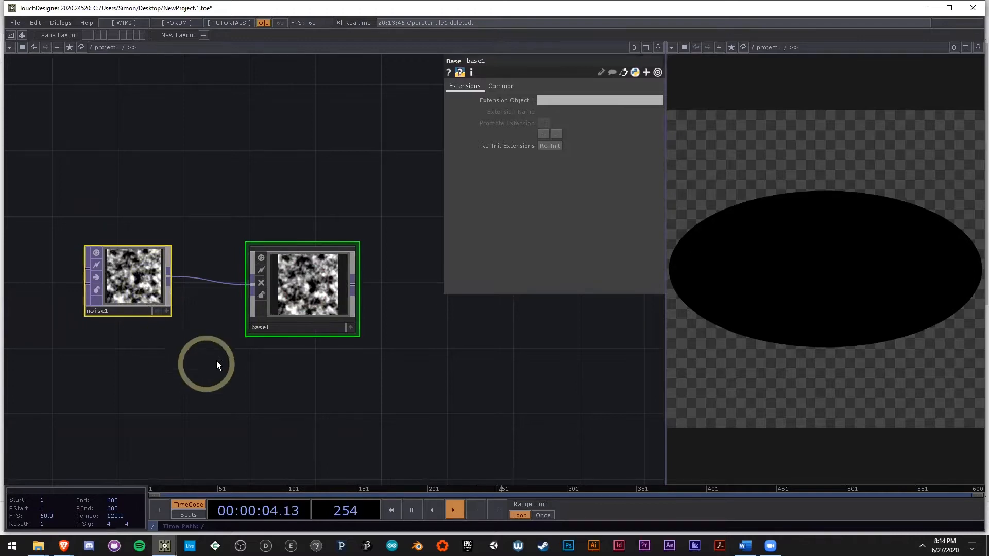
Step: Rename the Base component to blendEdges and move noise1 slightly down in the network
{"action": "scroll", "coordinate": [264, 323], "scroll_direction": "up", "scroll_amount": 2}
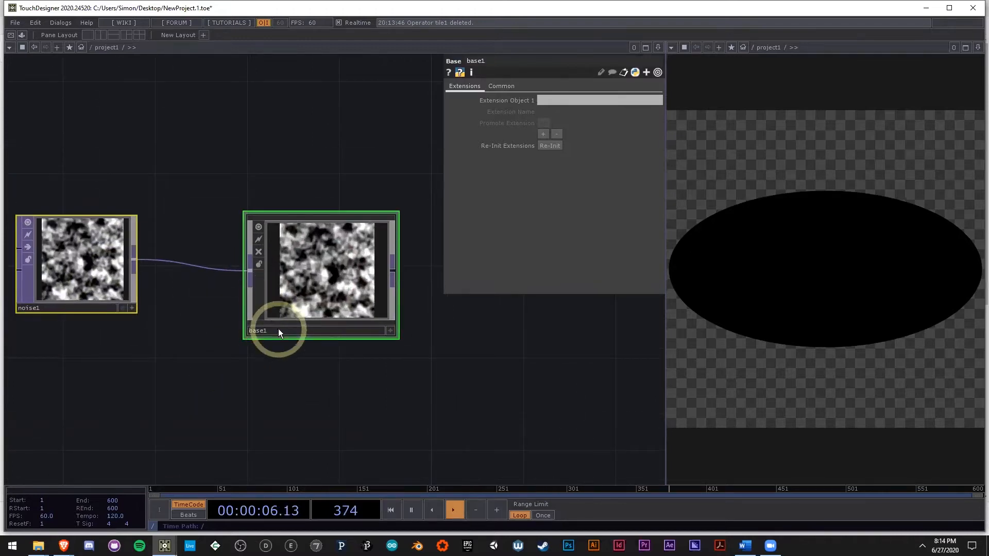
{"action": "left_click", "coordinate": [278, 332]}
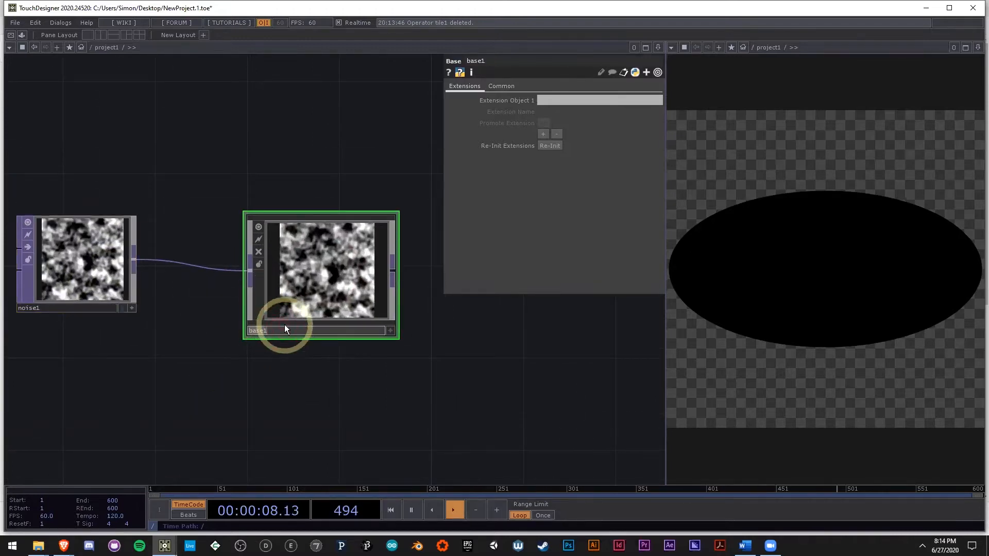
{"action": "type", "text": "blendEdges"}
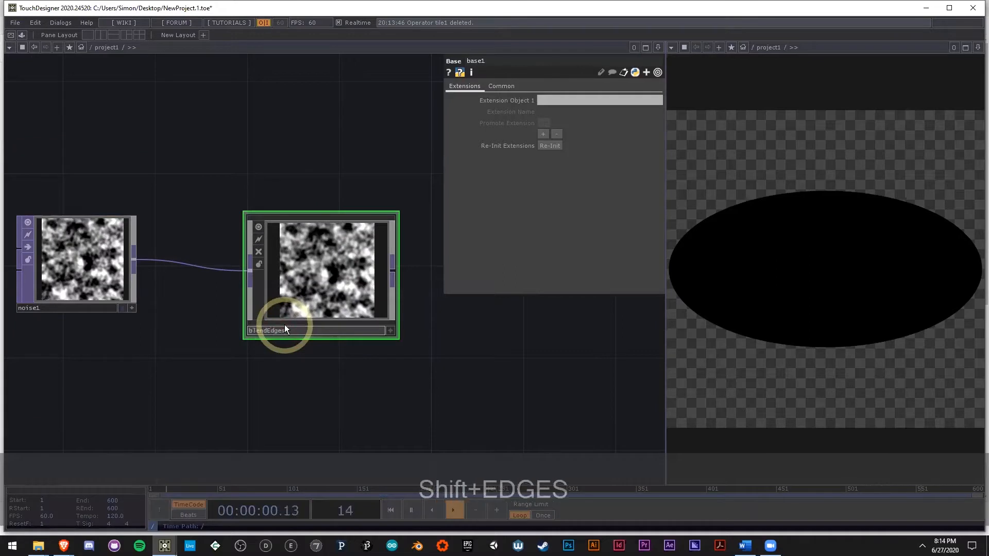
{"action": "left_click_drag", "start_coordinate": [392, 371], "coordinate": [222, 350]}
{"action": "left_click_drag", "start_coordinate": [328, 380], "coordinate": [477, 373]}
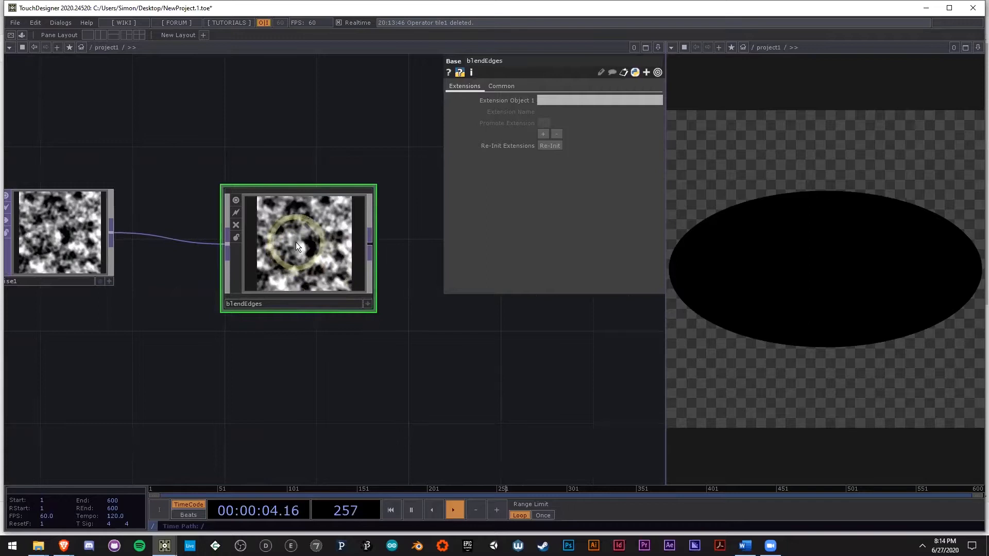
{"action": "left_click_drag", "start_coordinate": [69, 238], "coordinate": [70, 261]}
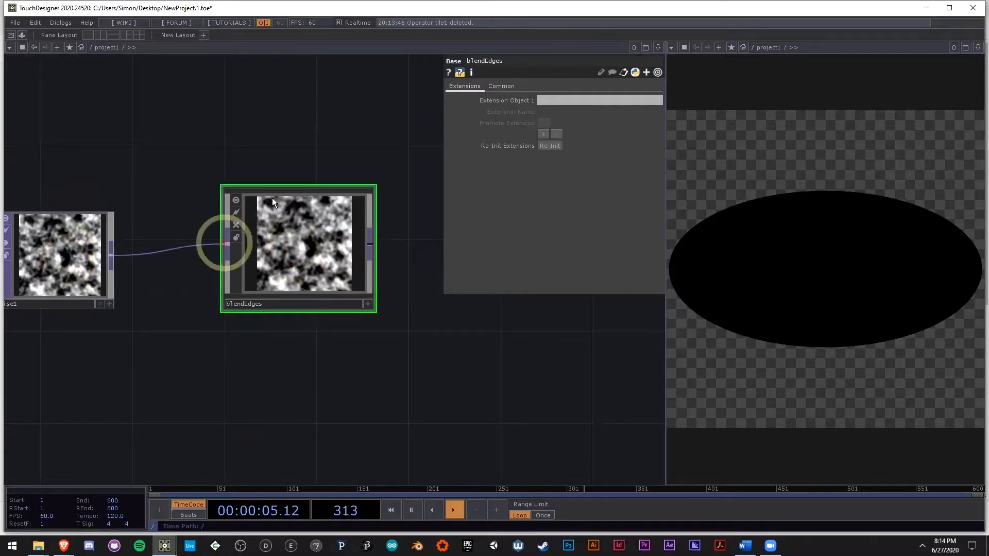
Step: Open the Component Editor for blendEdges and move its window clear of the parameter window
{"action": "right_click", "coordinate": [303, 246]}
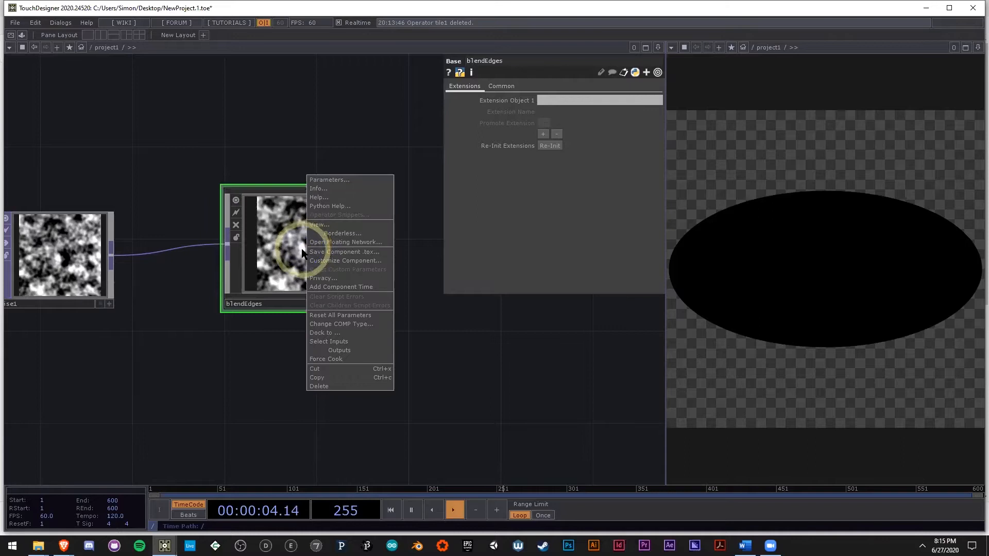
{"action": "left_click", "coordinate": [344, 262]}
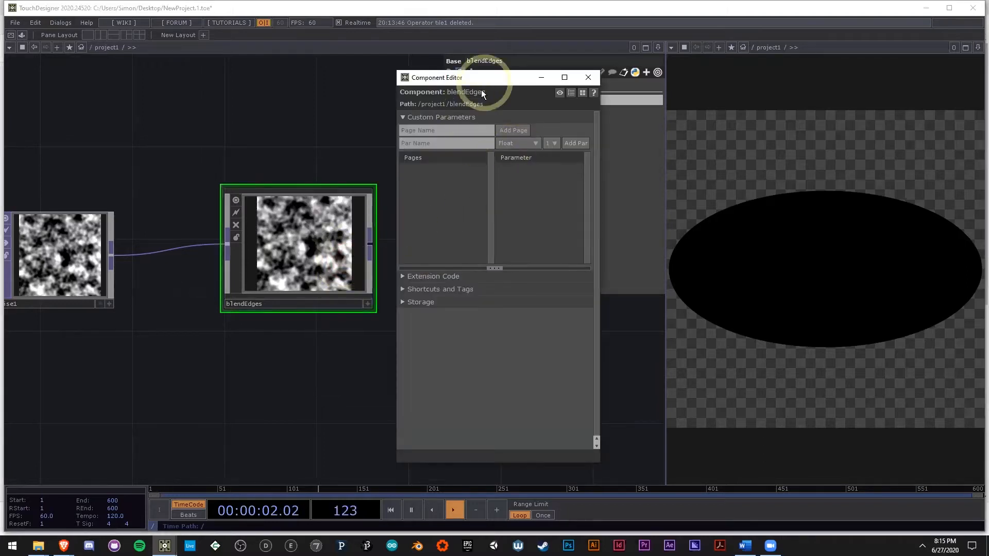
{"action": "left_click_drag", "start_coordinate": [481, 78], "coordinate": [387, 207]}
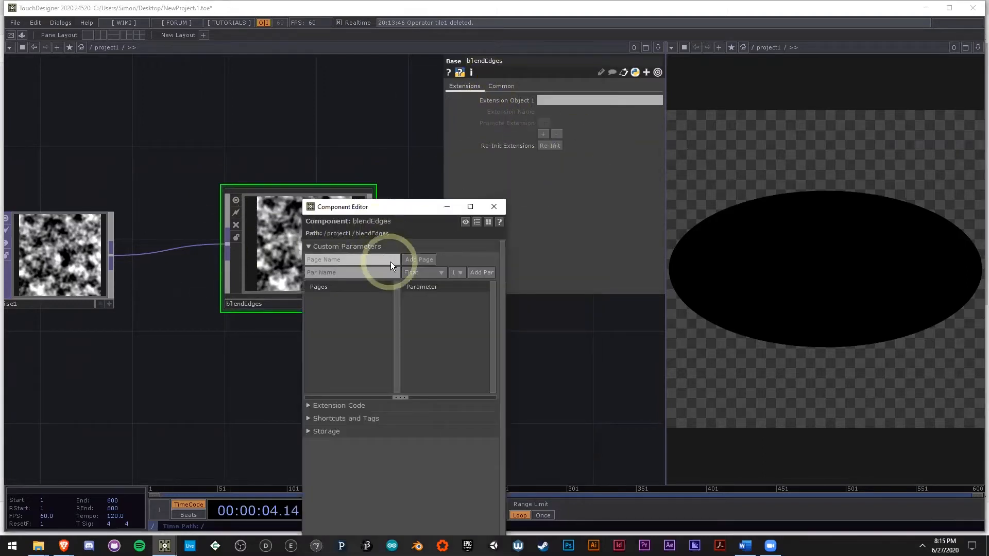
Step: Add a float custom parameter named percent to the blendEdges component
{"action": "left_click", "coordinate": [349, 272]}
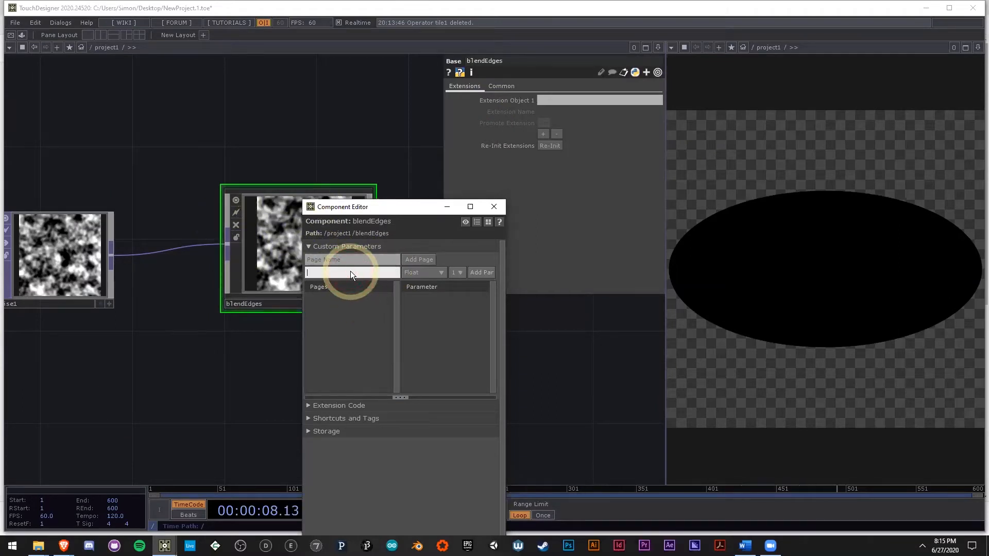
{"action": "type", "text": "percent"}
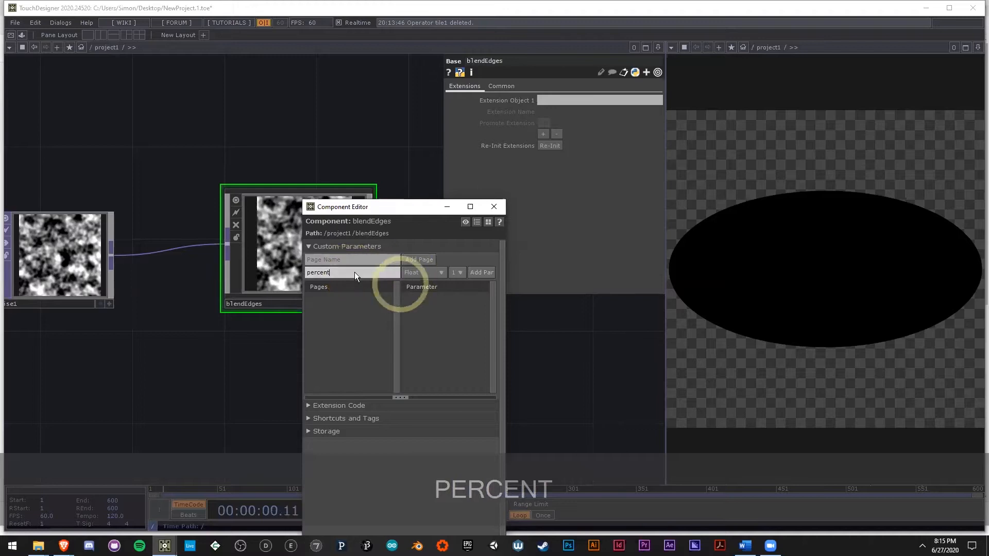
{"action": "left_click", "coordinate": [486, 272]}
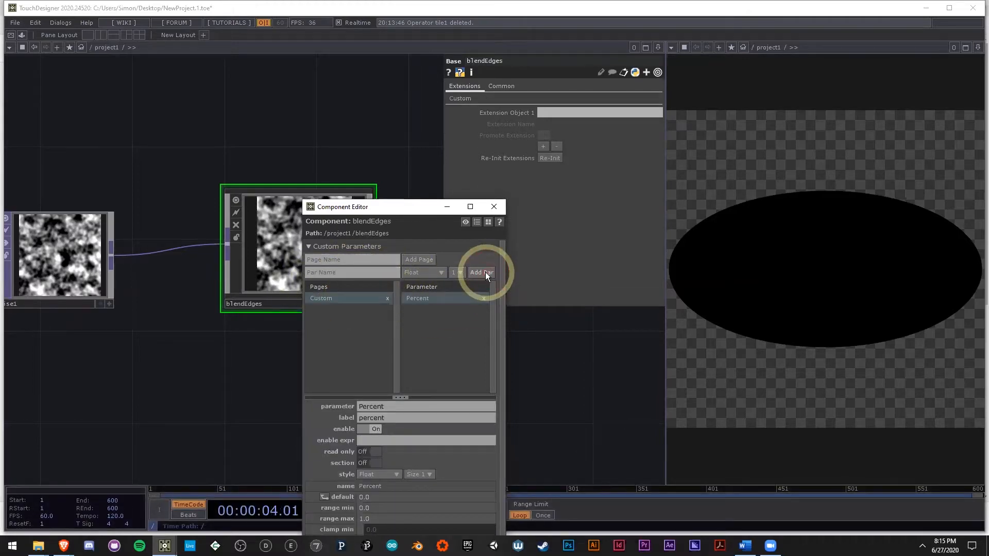
Step: Set the new percent parameter to about 0.313 and close the Component Editor
{"action": "left_click", "coordinate": [461, 98]}
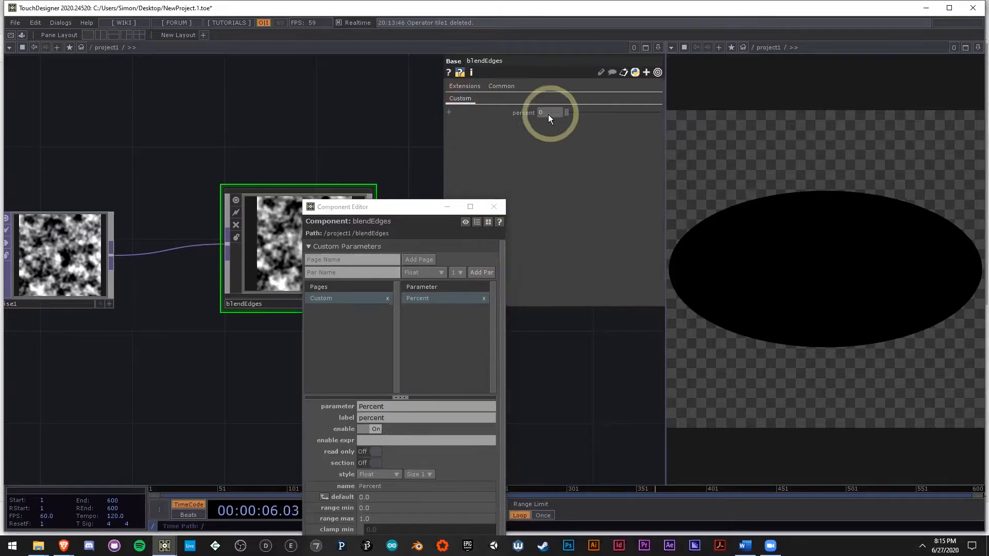
{"action": "left_click_drag", "start_coordinate": [591, 111], "coordinate": [596, 111]}
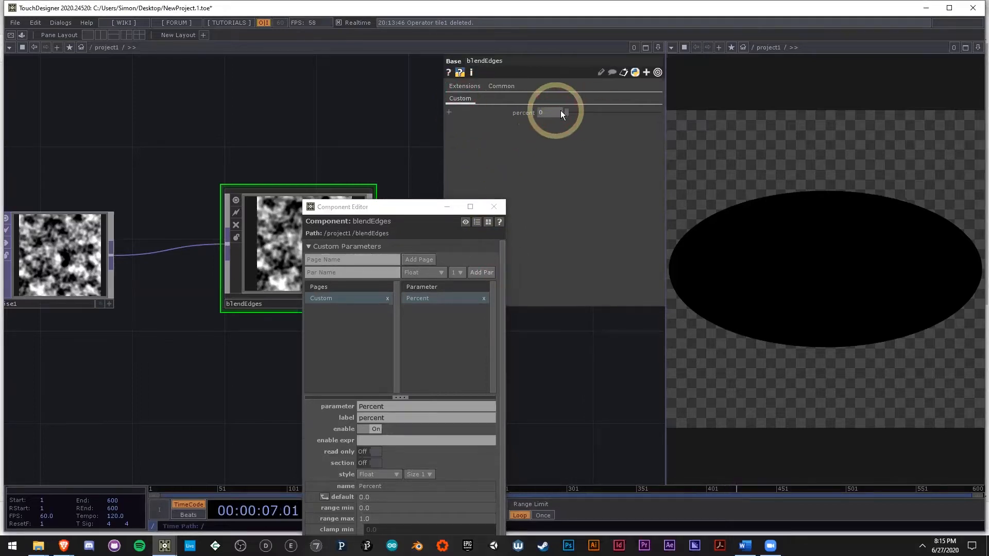
{"action": "left_click", "coordinate": [493, 210]}
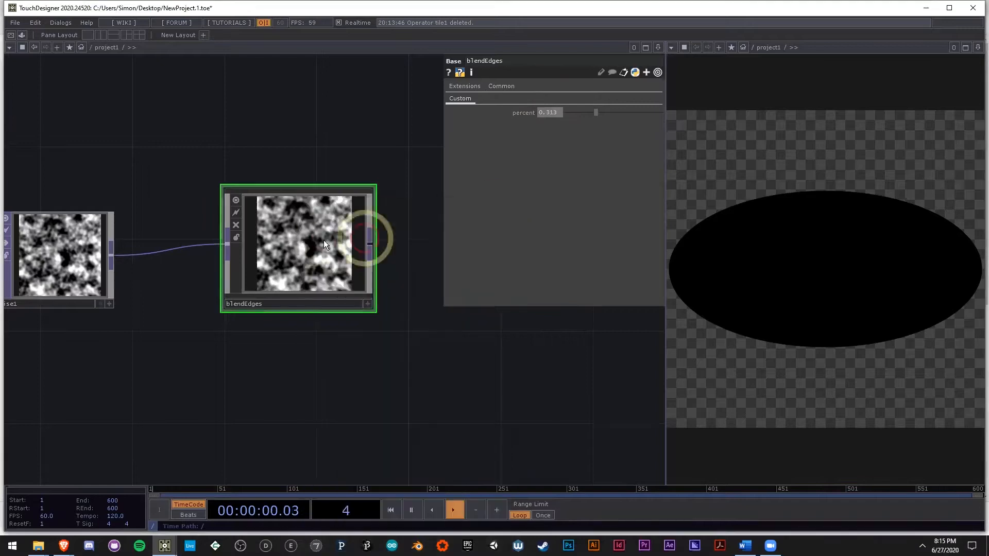
{"action": "right_click", "coordinate": [311, 243]}
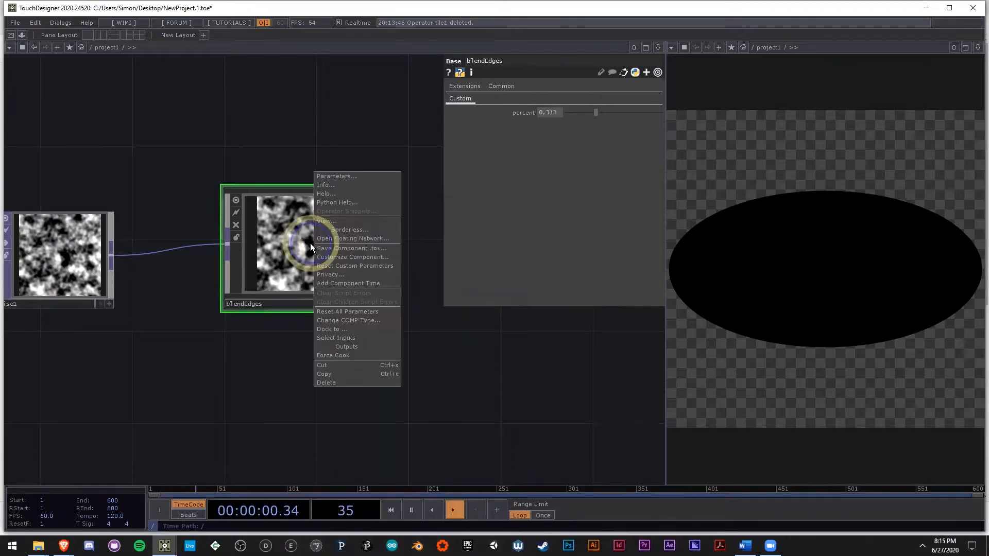
{"action": "left_click", "coordinate": [263, 368]}
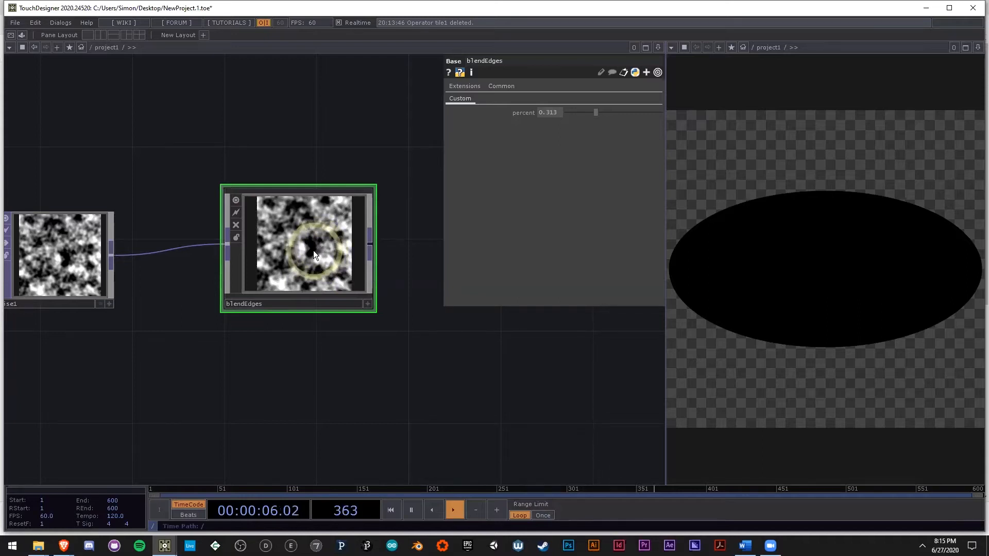
Step: Enter the blendEdges network and move in1 well away from out1 to make room between them
{"action": "double_click", "coordinate": [313, 250]}
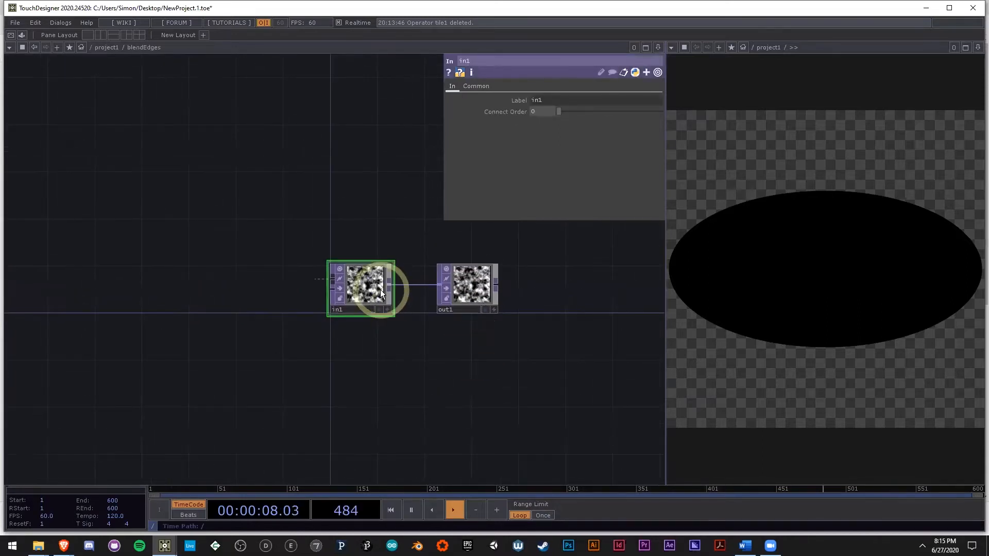
{"action": "left_click_drag", "start_coordinate": [368, 289], "coordinate": [145, 291]}
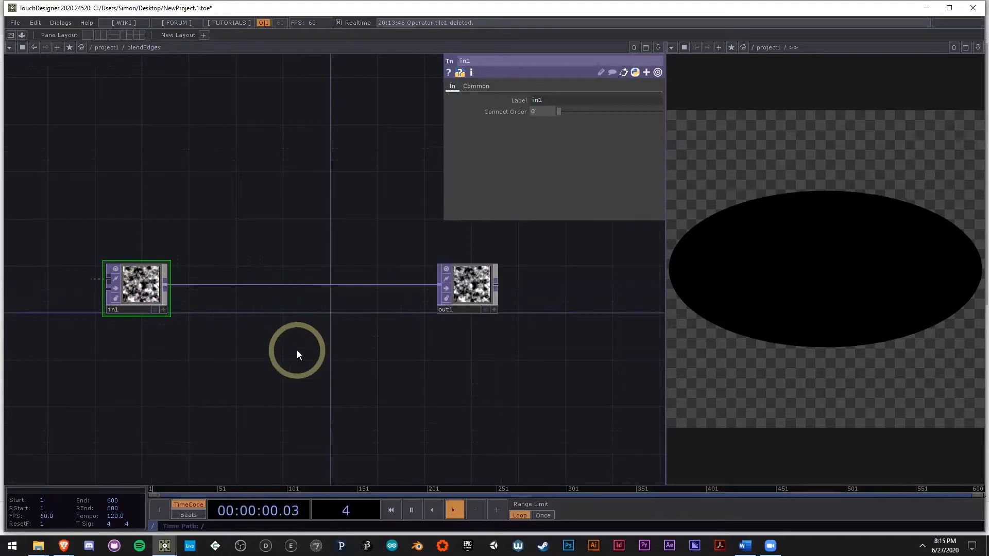
{"action": "left_click_drag", "start_coordinate": [297, 350], "coordinate": [381, 353]}
{"action": "left_click_drag", "start_coordinate": [229, 291], "coordinate": [130, 294]}
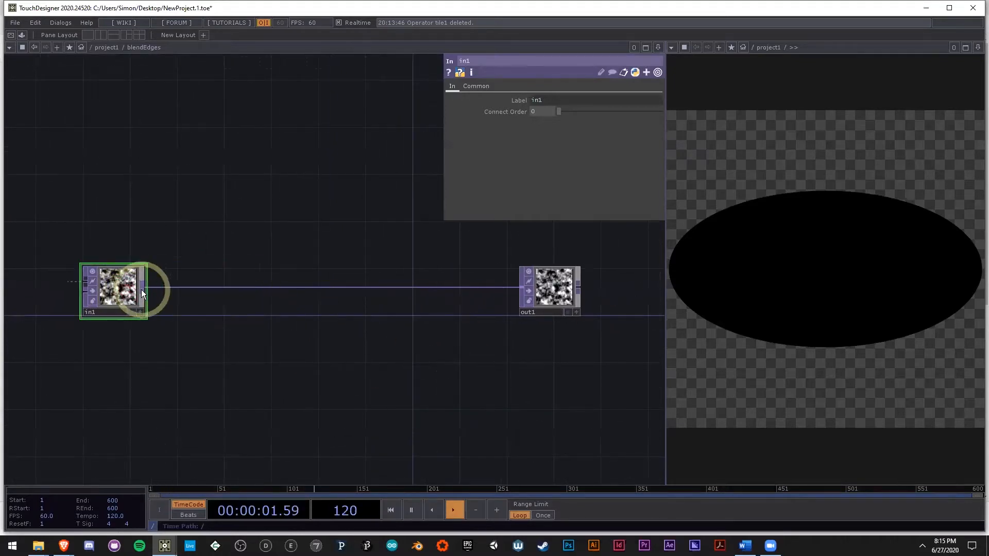
Step: Branch a Crop TOP off in1's output above the main wire, duplicate it below, and select the first crop
{"action": "right_click", "coordinate": [143, 289]}
{"action": "type", "text": "crop"}
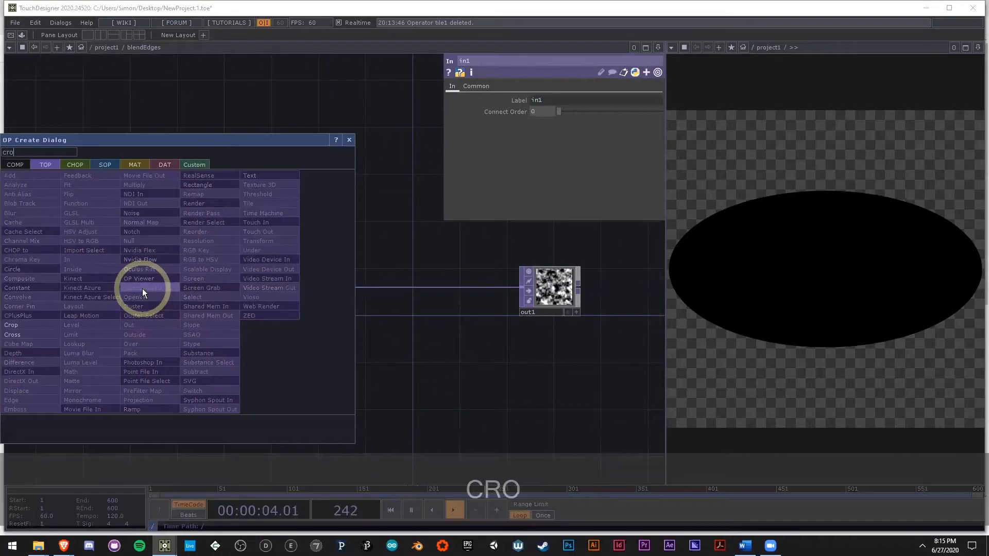
{"action": "left_click", "coordinate": [22, 325]}
{"action": "left_click", "coordinate": [294, 153]}
{"action": "key", "text": "ctrl+c"}
{"action": "key", "text": "ctrl+v"}
{"action": "left_click", "coordinate": [303, 183]}
{"action": "scroll", "coordinate": [289, 139], "scroll_direction": "up", "scroll_amount": 3}
{"action": "left_click", "coordinate": [266, 122]}
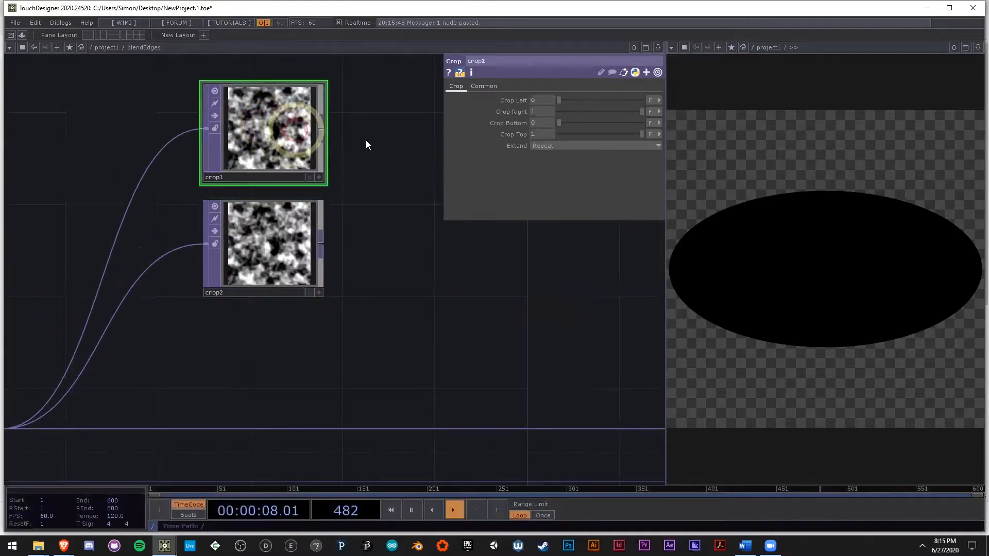
{"action": "left_click", "coordinate": [276, 133]}
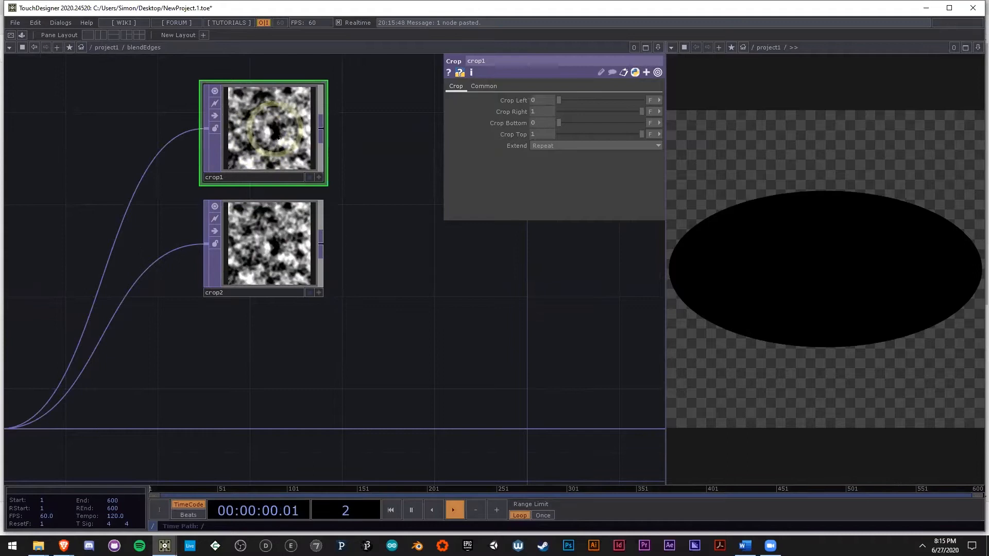
Step: Set the percent parameter of blendEdges to 0.75 in the parent network and return inside the component
{"action": "key", "text": "u"}
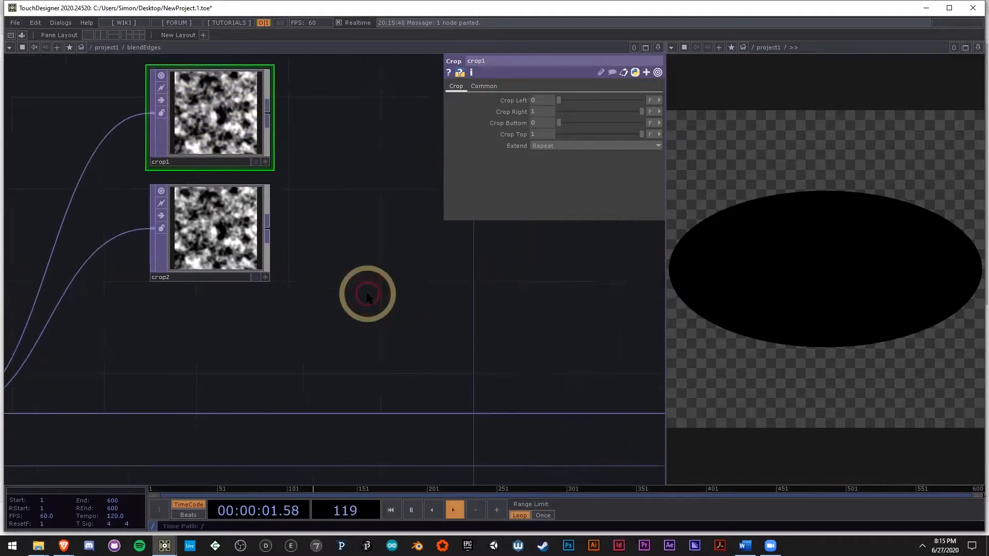
{"action": "left_click", "coordinate": [548, 112]}
{"action": "type", "text": "13"}
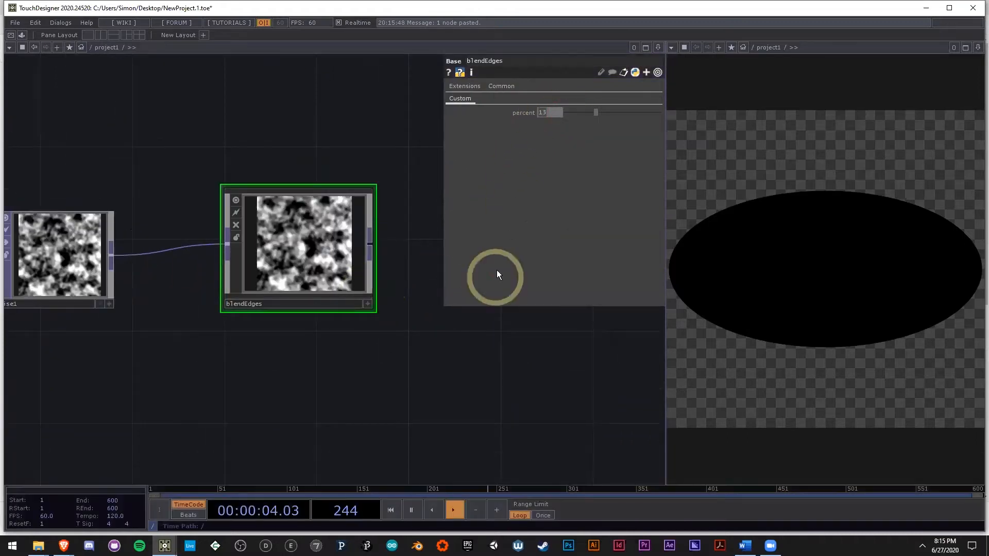
{"action": "type", "text": ".75"}
{"action": "left_click", "coordinate": [426, 382]}
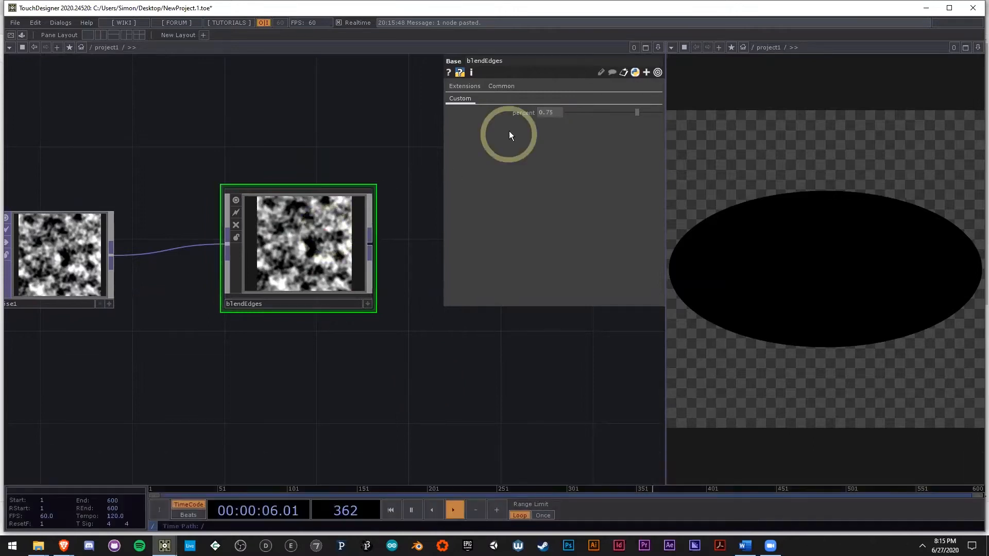
{"action": "key", "text": "i"}
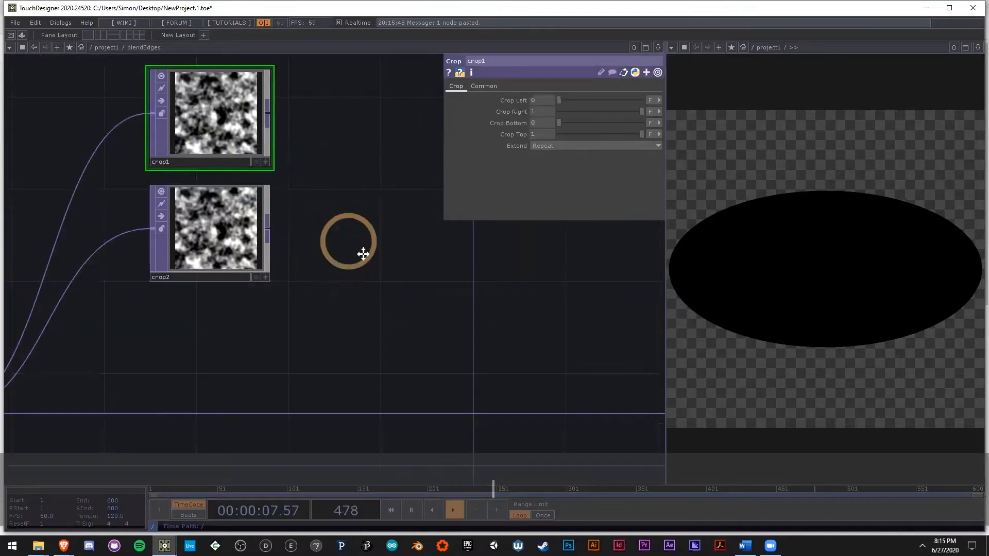
{"action": "key", "text": "h"}
{"action": "scroll", "coordinate": [325, 214], "scroll_direction": "up", "scroll_amount": 3}
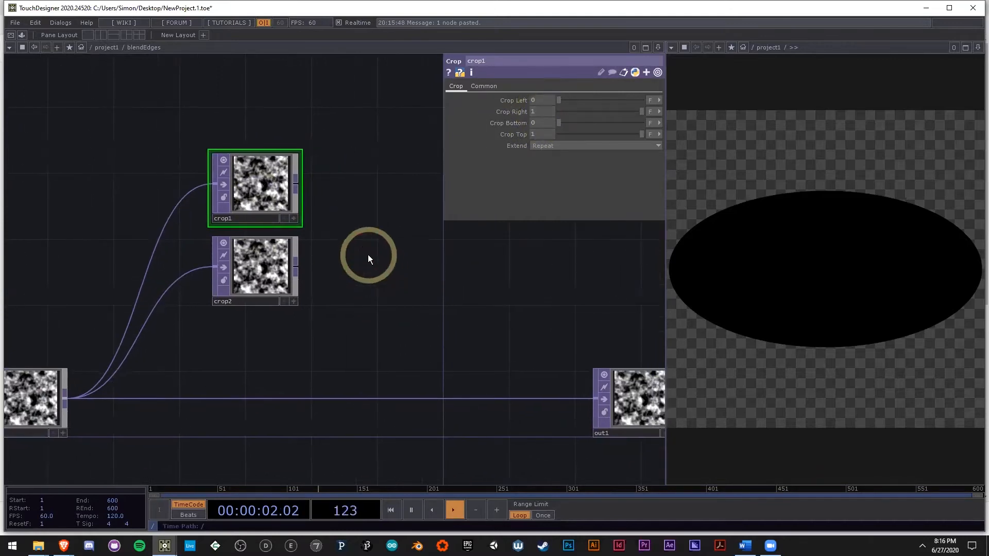
{"action": "key", "text": "u"}
{"action": "key", "text": "i"}
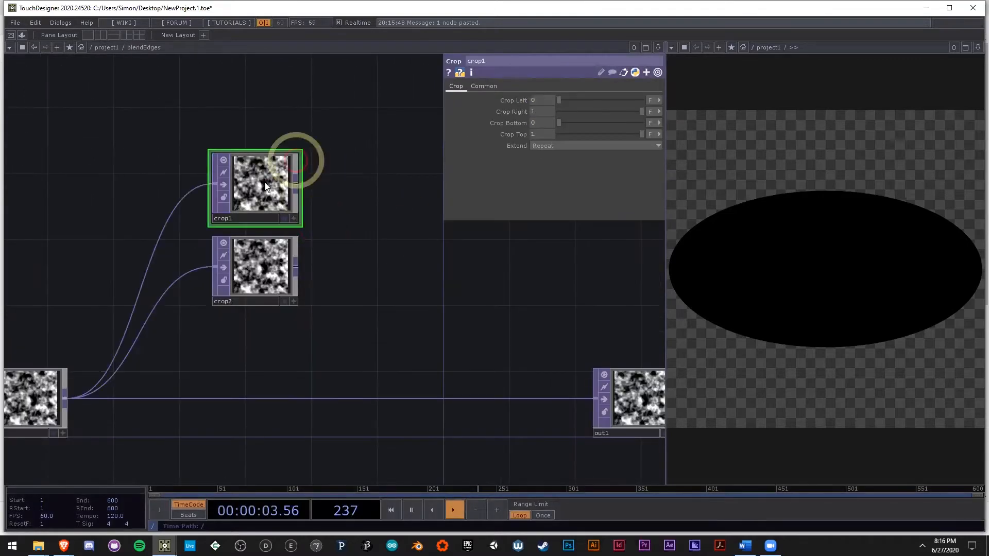
Step: Widen the floating parameter window for crop1 while keeping the crop operators accessible
{"action": "left_click_drag", "start_coordinate": [440, 136], "coordinate": [337, 128]}
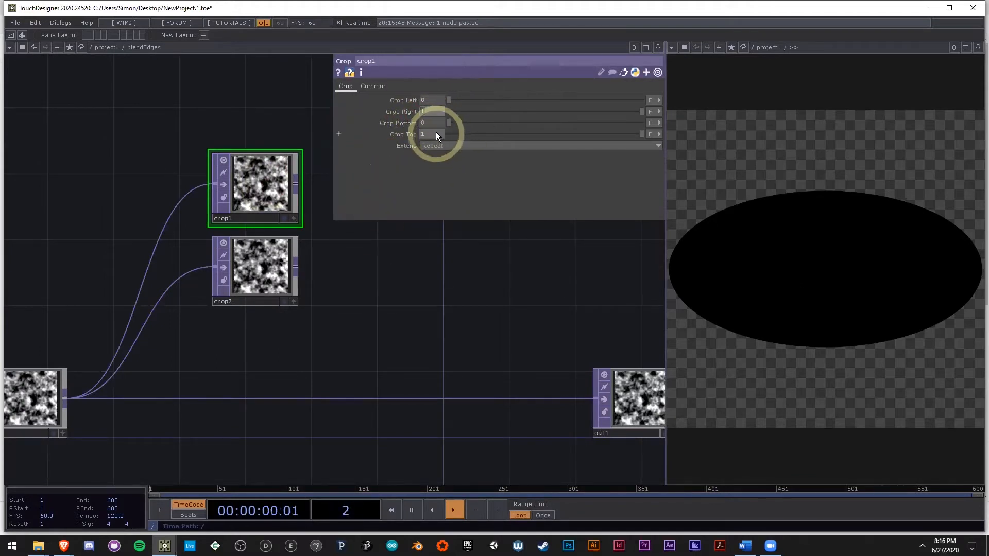
{"action": "left_click_drag", "start_coordinate": [364, 294], "coordinate": [355, 276]}
{"action": "left_click_drag", "start_coordinate": [318, 324], "coordinate": [447, 304]}
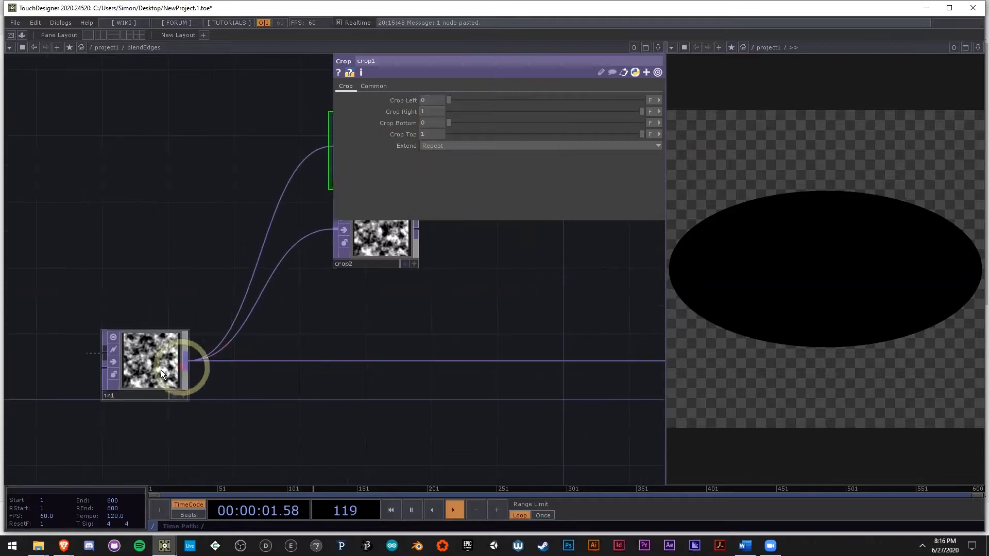
{"action": "left_click_drag", "start_coordinate": [384, 322], "coordinate": [308, 337]}
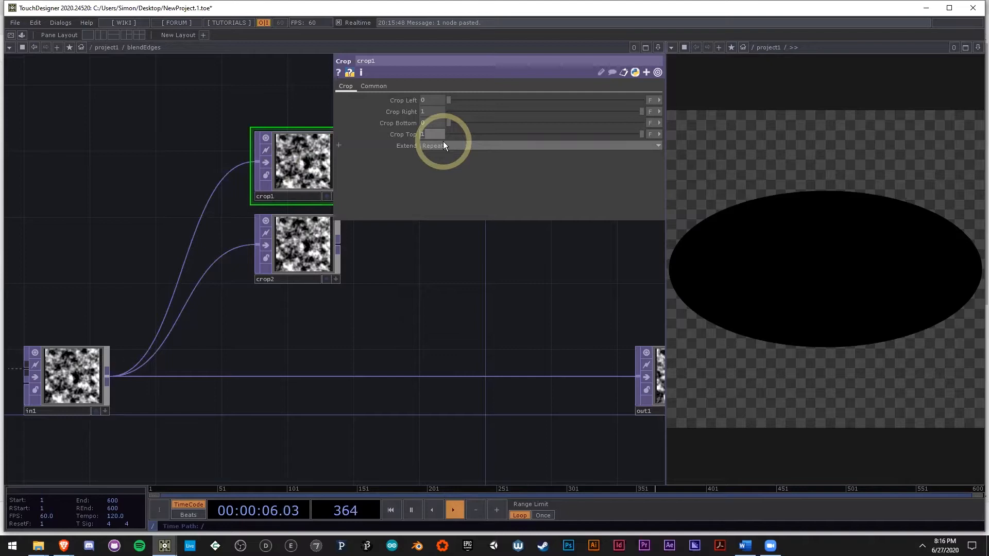
Step: Set crop1's Crop Top to the expression parent().par.Percent and expand the parameter to show its full expression
{"action": "type", "text": "parent()"}
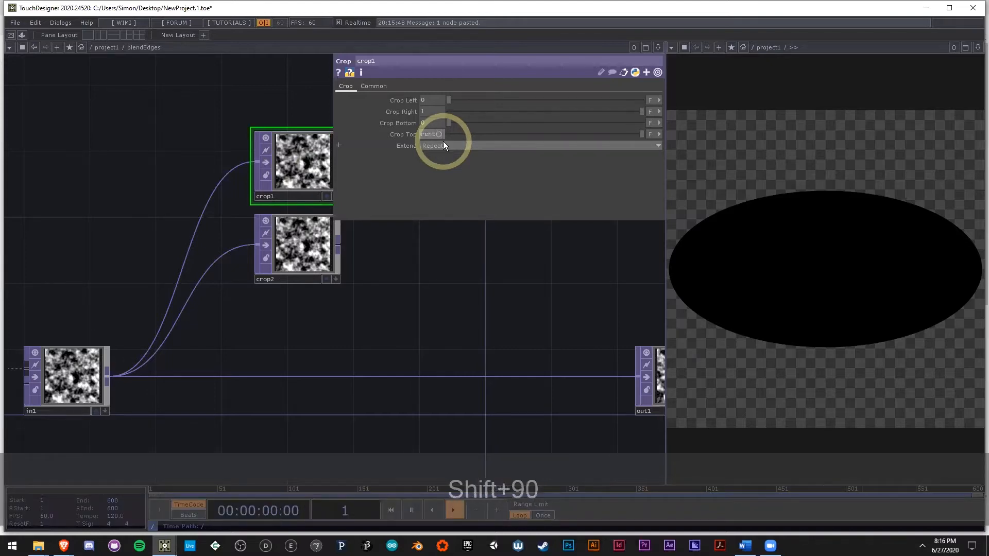
{"action": "type", "text": ".par"}
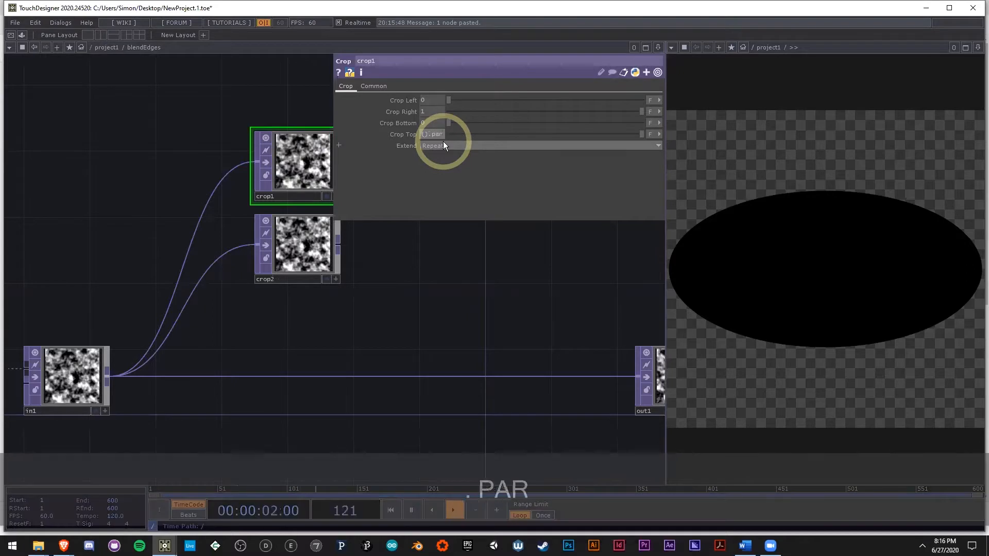
{"action": "type", "text": ".Pe"}
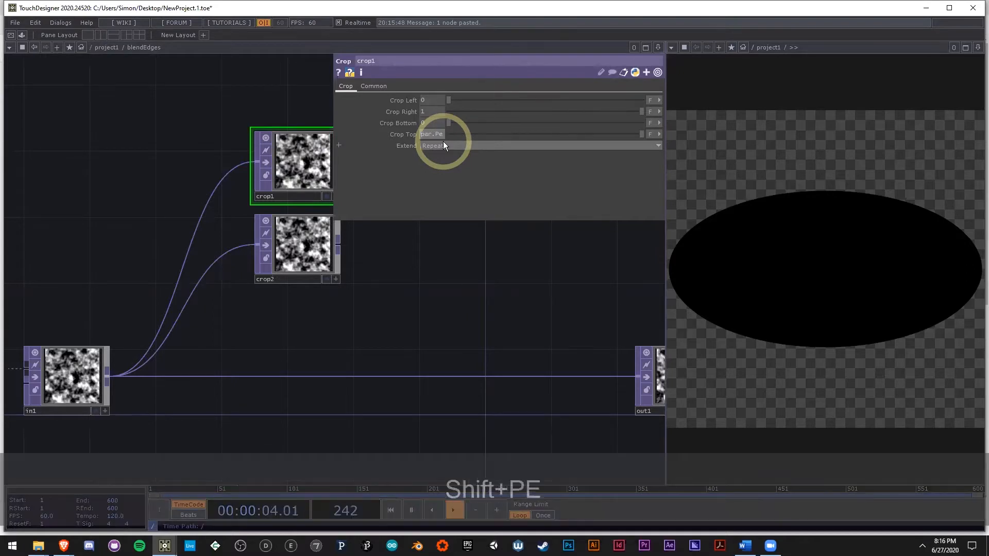
{"action": "type", "text": "rcent"}
{"action": "left_click", "coordinate": [399, 136]}
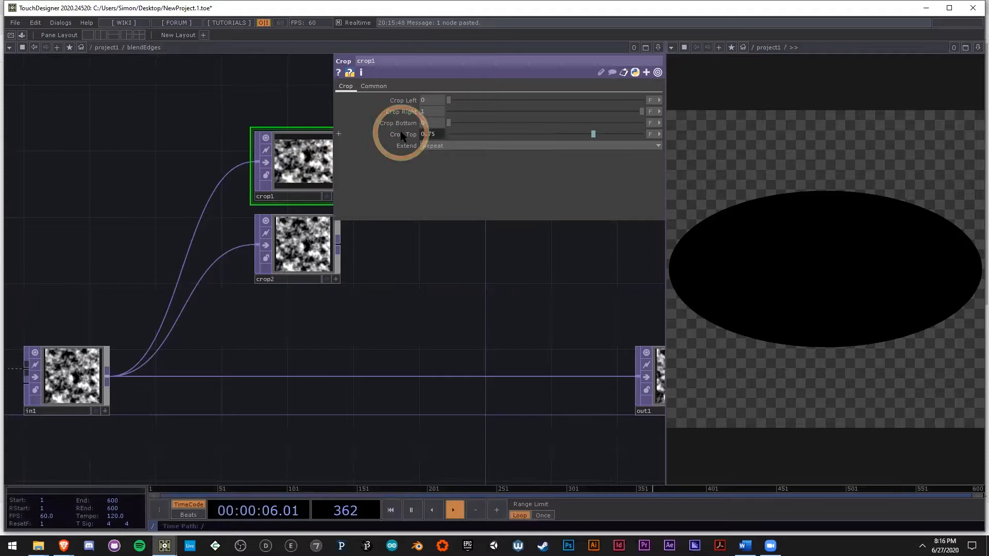
{"action": "left_click", "coordinate": [400, 132]}
{"action": "left_click_drag", "start_coordinate": [461, 146], "coordinate": [486, 155]}
{"action": "left_click_drag", "start_coordinate": [481, 321], "coordinate": [376, 273]}
{"action": "scroll", "coordinate": [234, 145], "scroll_direction": "up", "scroll_amount": 5}
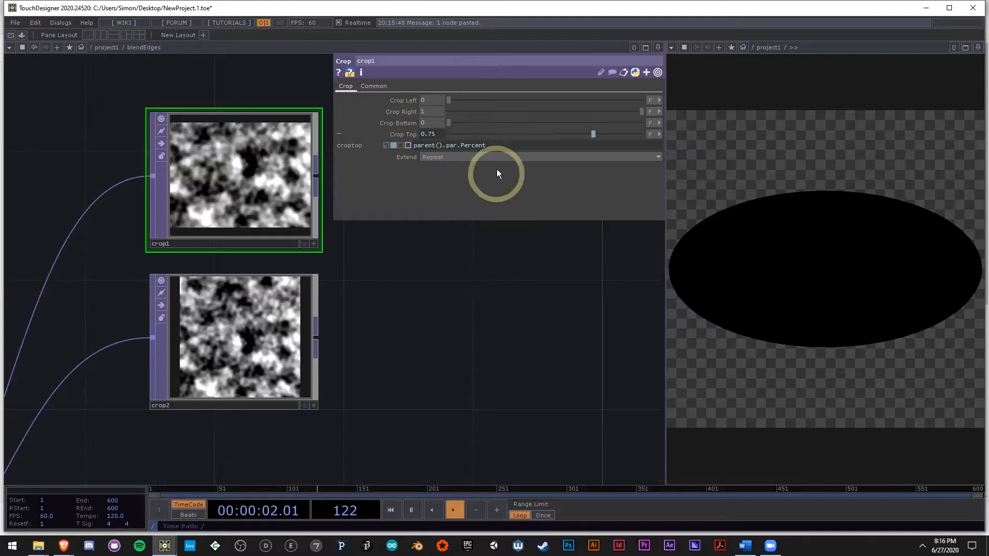
Step: Copy the full parent().par.Percent expression from crop1's Crop Top
{"action": "left_click", "coordinate": [502, 149]}
{"action": "key", "text": "ctrl+c"}
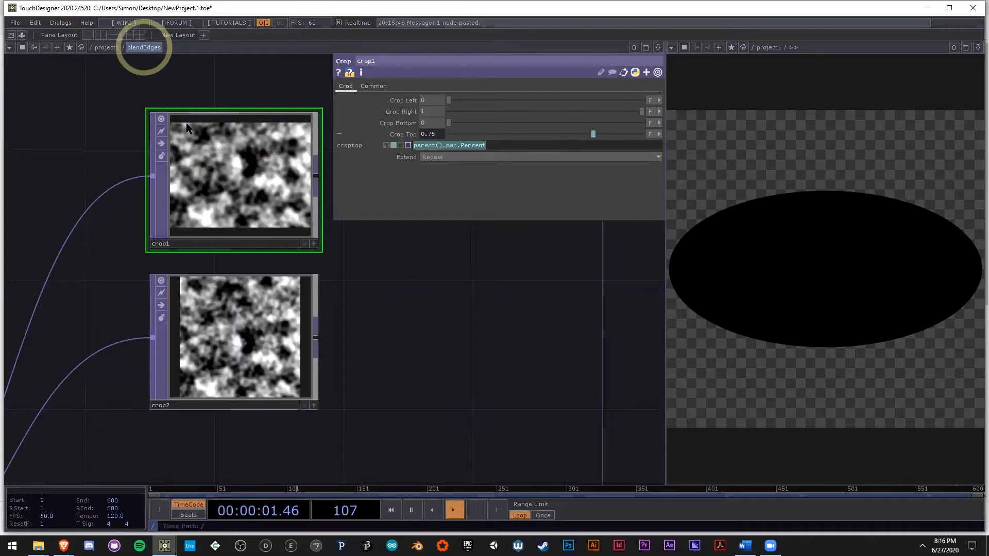
{"action": "left_click", "coordinate": [498, 143]}
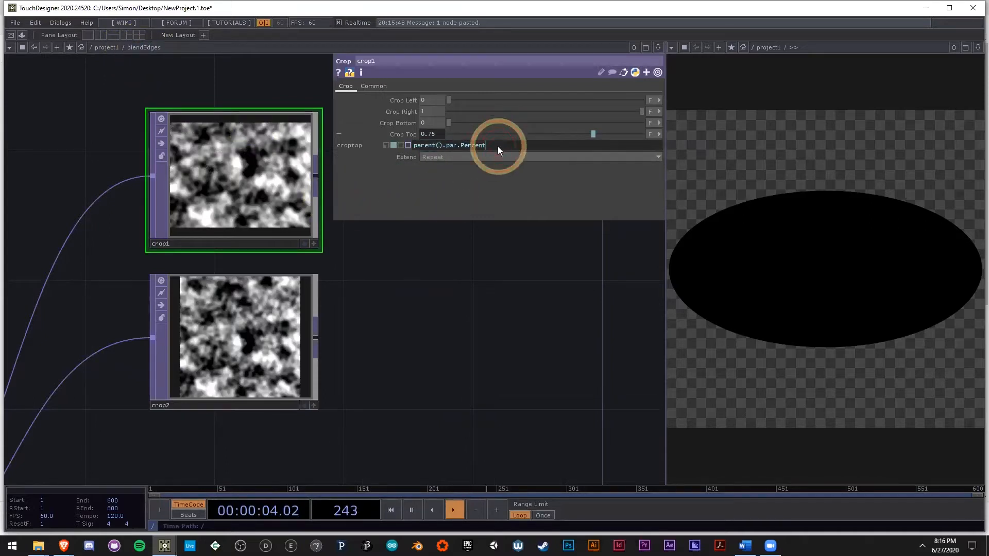
{"action": "left_click_drag", "start_coordinate": [498, 147], "coordinate": [389, 143]}
{"action": "key", "text": "ctrl+c"}
Step: Paste the expression parent().par.Percent into crop2's Crop Bottom and expand the parameter to show it
{"action": "left_click", "coordinate": [290, 311]}
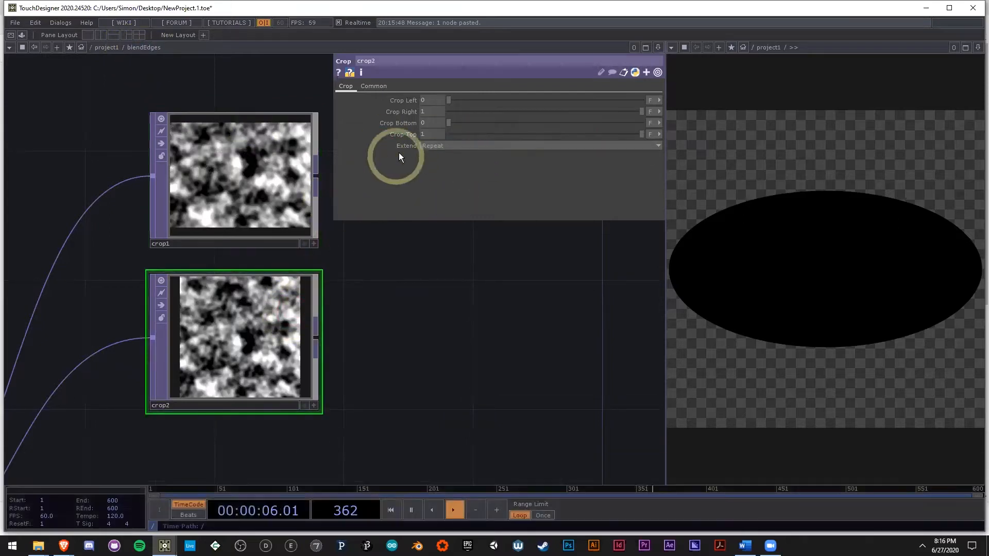
{"action": "left_click", "coordinate": [431, 124]}
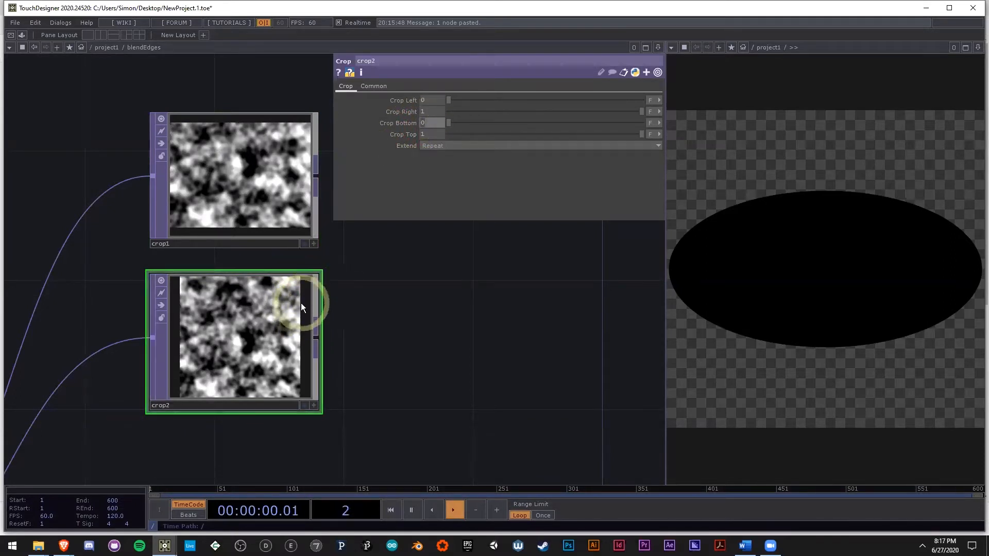
{"action": "left_click", "coordinate": [433, 123]}
{"action": "key", "text": "ctrl+v"}
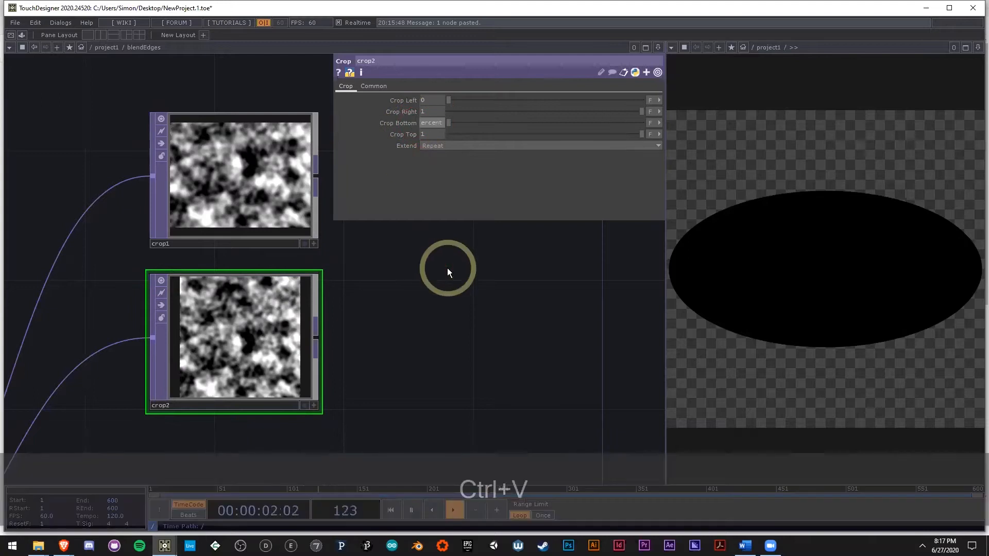
{"action": "left_click", "coordinate": [447, 278]}
{"action": "left_click", "coordinate": [406, 124]}
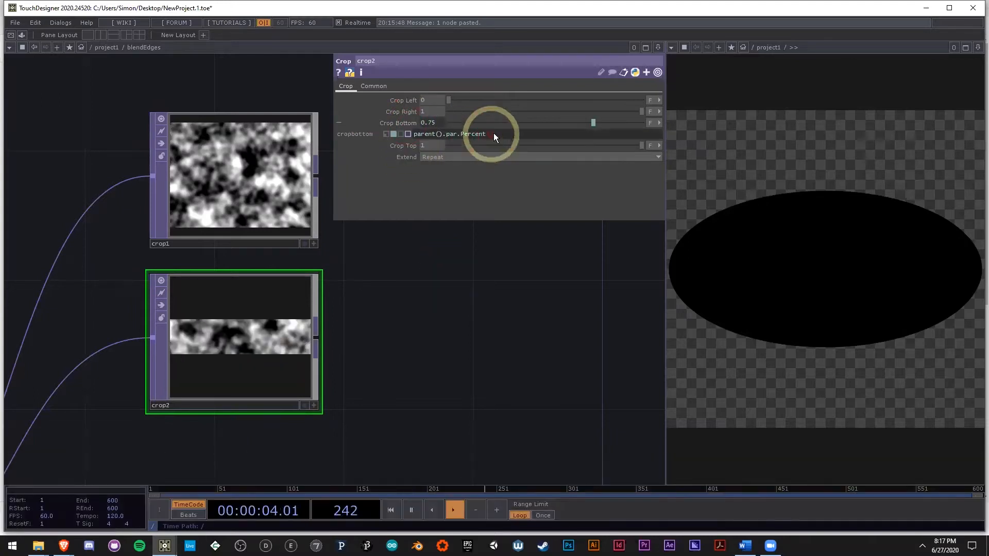
{"action": "left_click", "coordinate": [358, 142]}
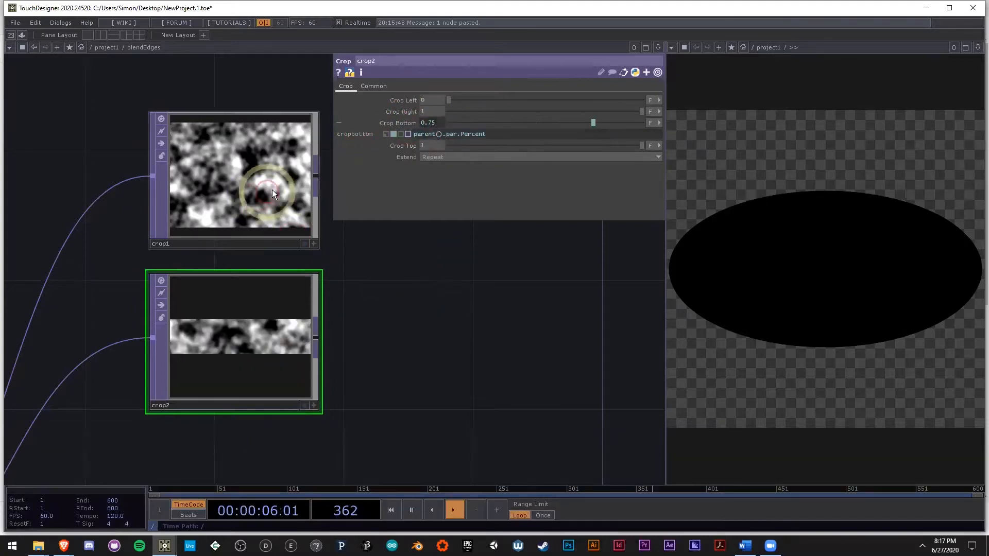
Step: Add a Ramp TOP below crop2 in the blendEdges network
{"action": "left_click_drag", "start_coordinate": [401, 372], "coordinate": [349, 368]}
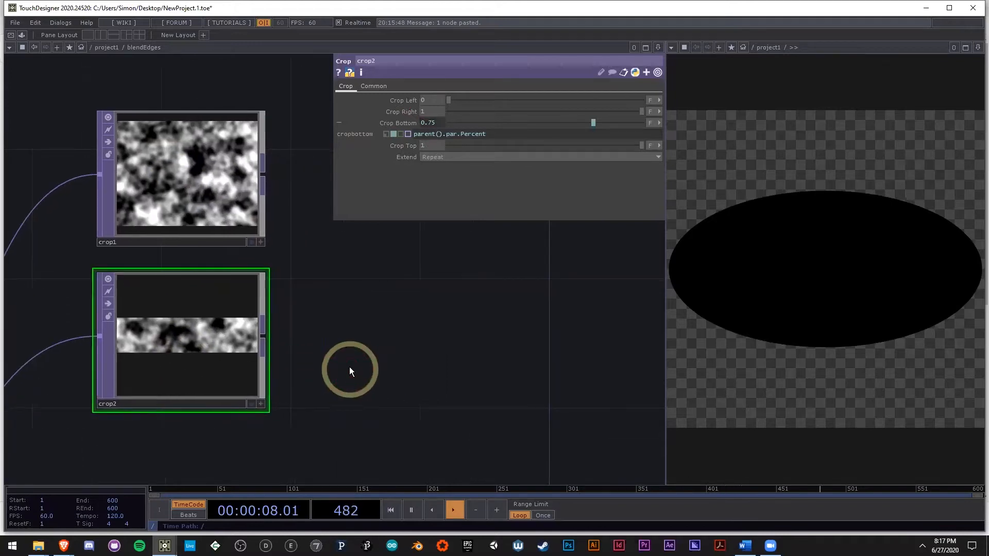
{"action": "scroll", "coordinate": [249, 305], "scroll_direction": "down", "scroll_amount": 3}
{"action": "left_click_drag", "start_coordinate": [311, 331], "coordinate": [204, 346]}
{"action": "scroll", "coordinate": [204, 345], "scroll_direction": "up", "scroll_amount": 5}
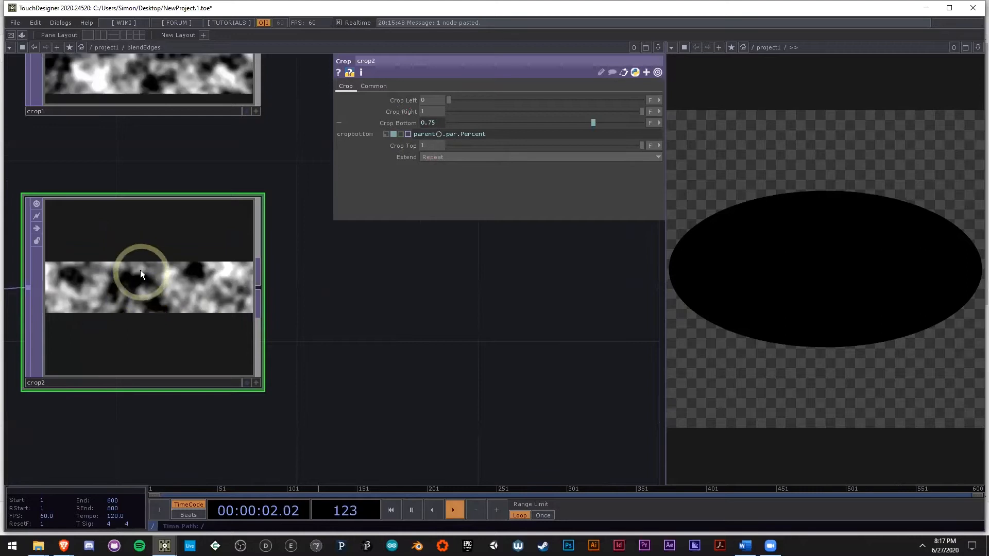
{"action": "scroll", "coordinate": [243, 319], "scroll_direction": "down", "scroll_amount": 6}
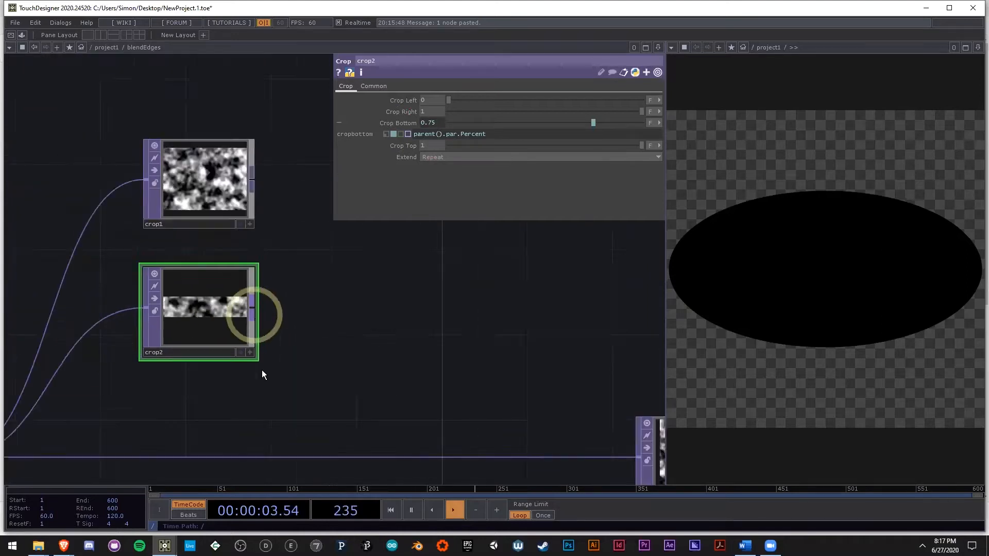
{"action": "double_click", "coordinate": [215, 322]}
{"action": "type", "text": "ra"}
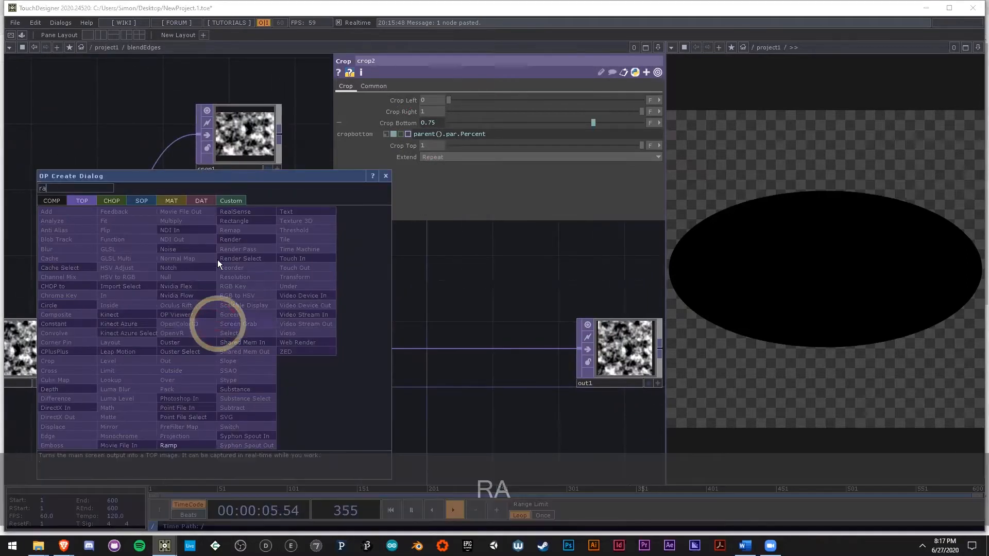
{"action": "left_click", "coordinate": [184, 447]}
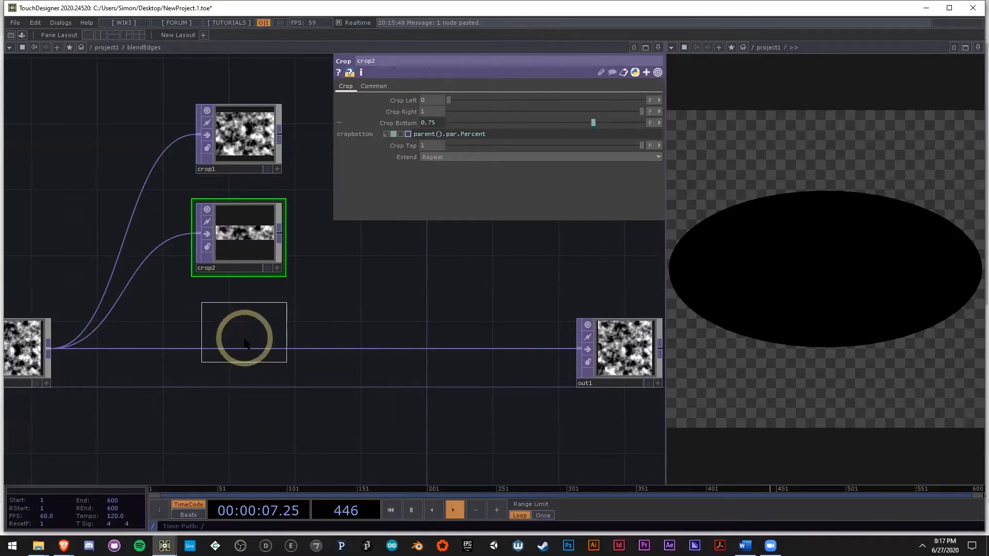
{"action": "left_click", "coordinate": [245, 325]}
Step: Set ramp1's type to Vertical and change its black starting key to white with a value of 1
{"action": "scroll", "coordinate": [247, 325], "scroll_direction": "up", "scroll_amount": 2}
{"action": "left_click", "coordinate": [552, 170]}
{"action": "left_click", "coordinate": [555, 180]}
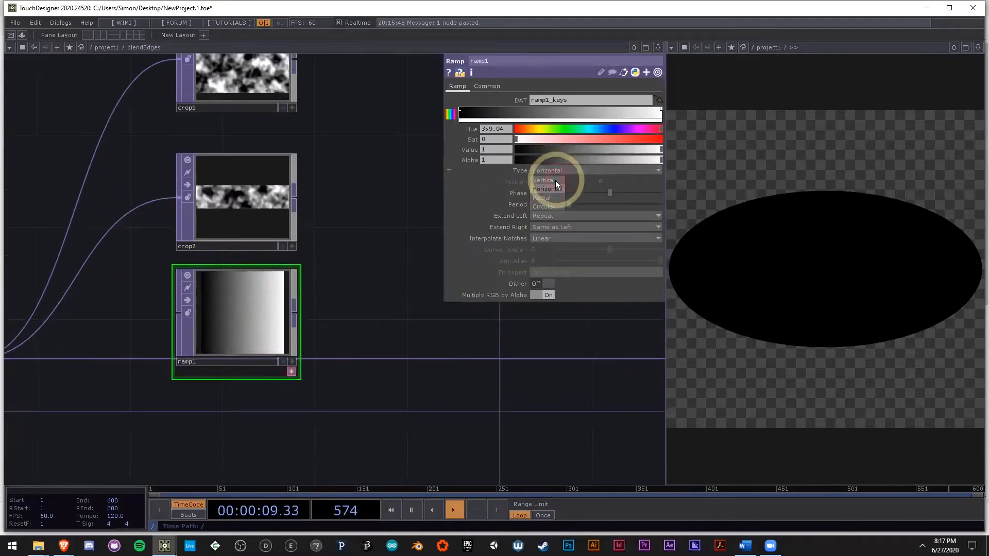
{"action": "left_click", "coordinate": [462, 112]}
{"action": "left_click_drag", "start_coordinate": [546, 149], "coordinate": [666, 142]}
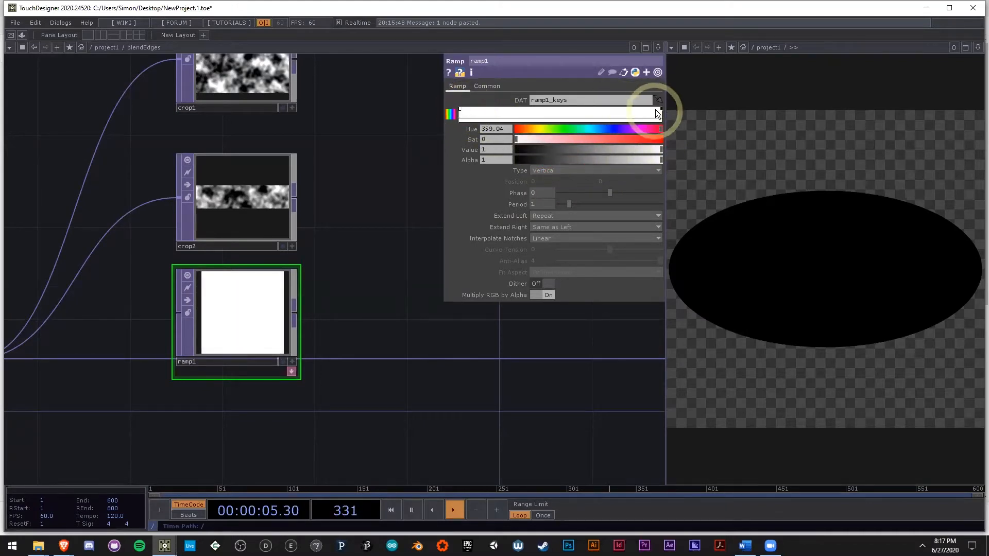
Step: Fade ramp1 to transparent at its upper end by setting the last key's alpha to 0 and keeping the first key opaque
{"action": "left_click", "coordinate": [466, 114]}
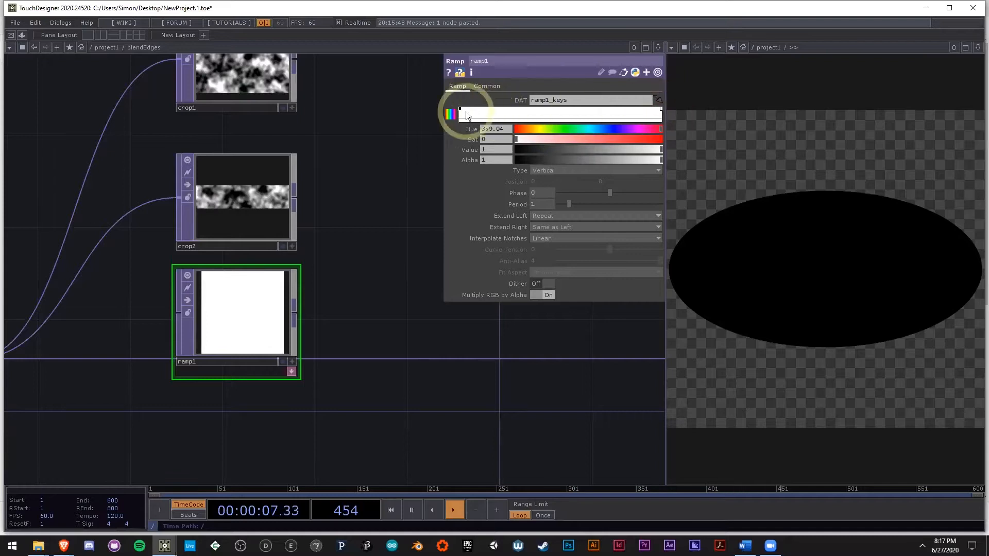
{"action": "left_click", "coordinate": [542, 160]}
{"action": "left_click_drag", "start_coordinate": [551, 160], "coordinate": [465, 150]}
{"action": "left_click_drag", "start_coordinate": [399, 239], "coordinate": [385, 265]}
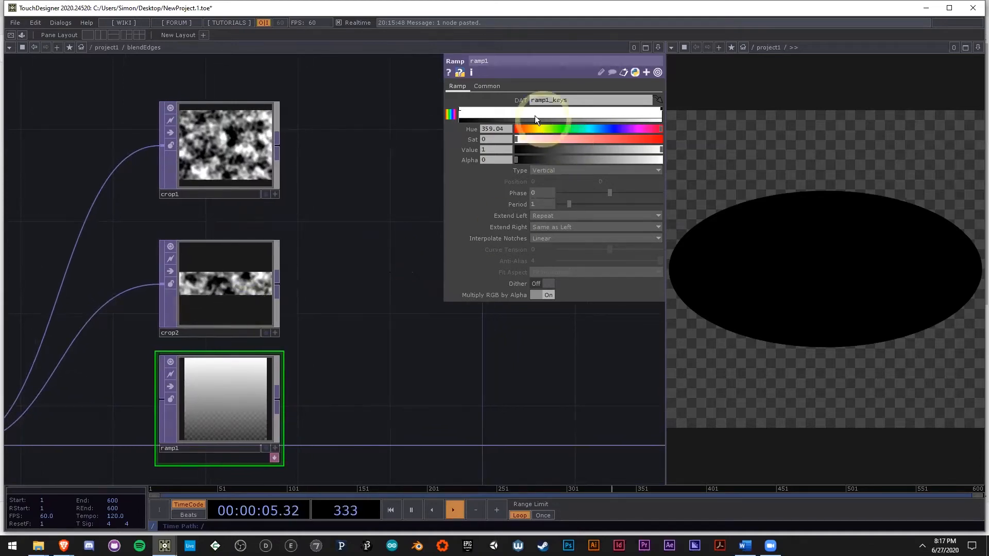
{"action": "mouse_move", "coordinate": [519, 159]}
{"action": "left_mouse_down"}
{"action": "mouse_move", "coordinate": [687, 135]}
{"action": "mouse_move", "coordinate": [657, 110]}
{"action": "mouse_move", "coordinate": [637, 158]}
{"action": "mouse_move", "coordinate": [520, 146]}
{"action": "left_mouse_up"}
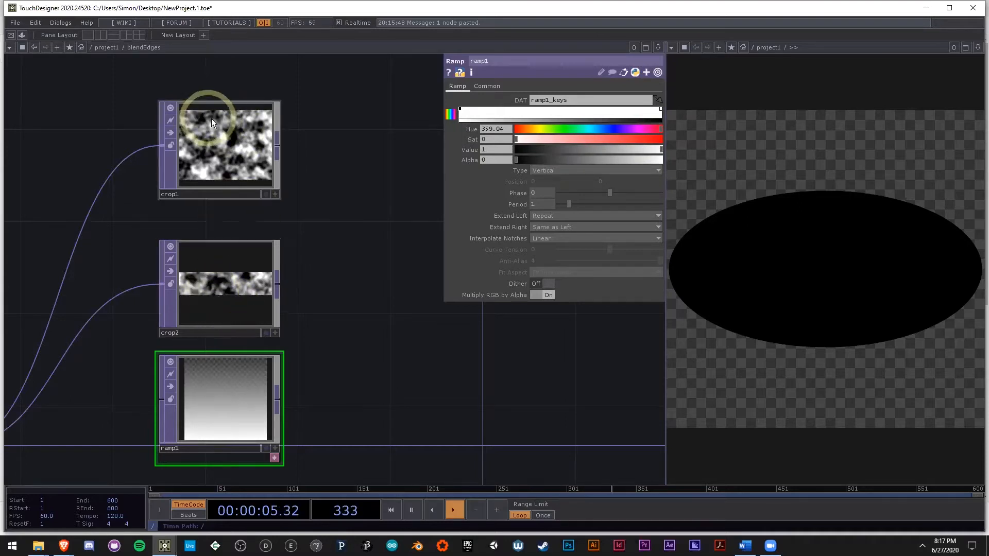
Step: Add a Multiply TOP fed by crop2's output, placed beside crop2
{"action": "left_click_drag", "start_coordinate": [295, 277], "coordinate": [234, 267]}
{"action": "scroll", "coordinate": [215, 272], "scroll_direction": "down", "scroll_amount": 2}
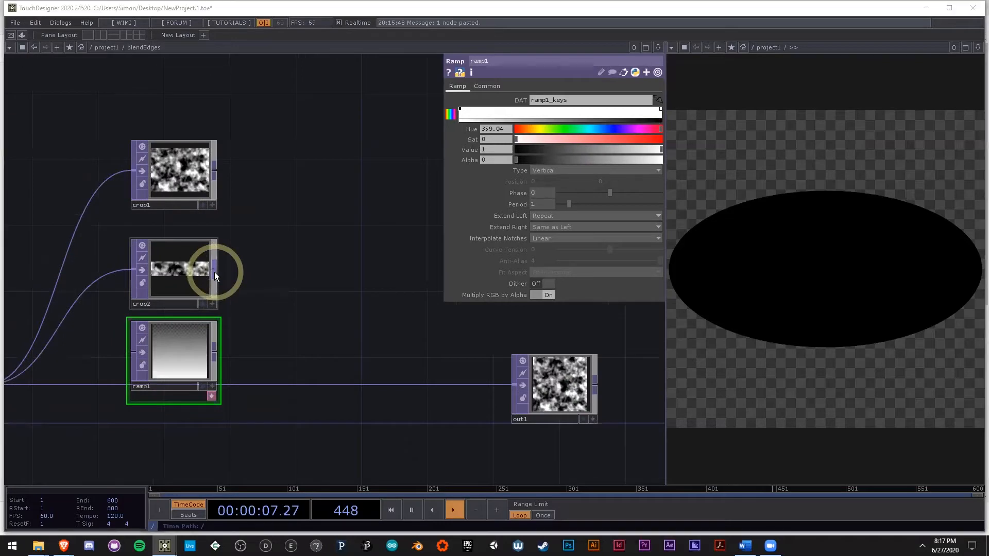
{"action": "key", "text": "Tab"}
{"action": "type", "text": "mu"}
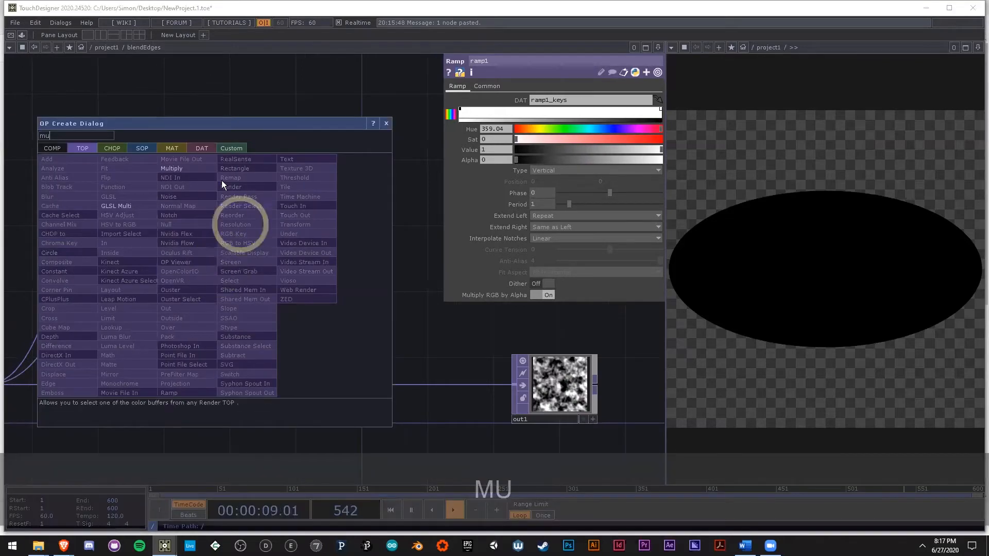
{"action": "left_click", "coordinate": [200, 165]}
{"action": "left_click", "coordinate": [339, 290]}
Step: Connect ramp1's output to the second input of multiply1
{"action": "left_click_drag", "start_coordinate": [215, 351], "coordinate": [297, 256]}
{"action": "scroll", "coordinate": [300, 255], "scroll_direction": "up", "scroll_amount": 2}
{"action": "scroll", "coordinate": [299, 255], "scroll_direction": "up", "scroll_amount": 4}
{"action": "scroll", "coordinate": [300, 255], "scroll_direction": "down", "scroll_amount": 1}
{"action": "left_click_drag", "start_coordinate": [226, 354], "coordinate": [394, 327]}
{"action": "scroll", "coordinate": [430, 332], "scroll_direction": "down", "scroll_amount": 3}
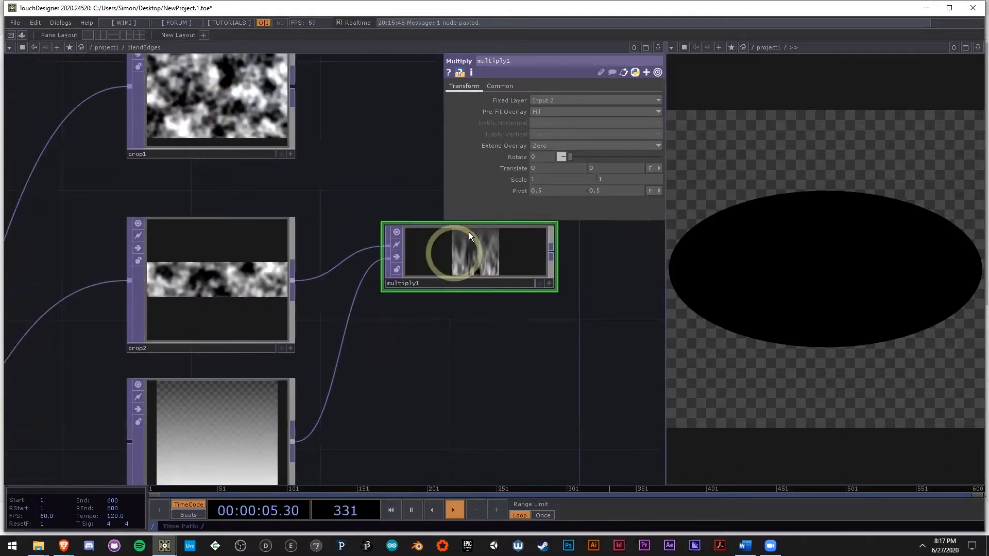
Step: Check the info of multiply1 and ramp1, and set multiply1's Fixed Layer to Input 1
{"action": "left_click", "coordinate": [488, 262]}
{"action": "middle_click", "coordinate": [487, 266]}
{"action": "middle_click", "coordinate": [240, 420]}
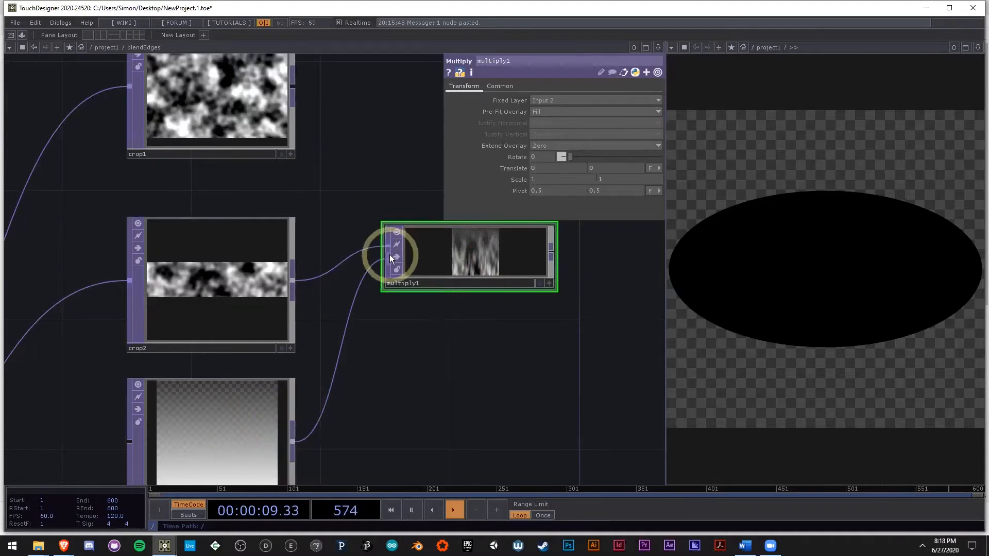
{"action": "left_click", "coordinate": [558, 100]}
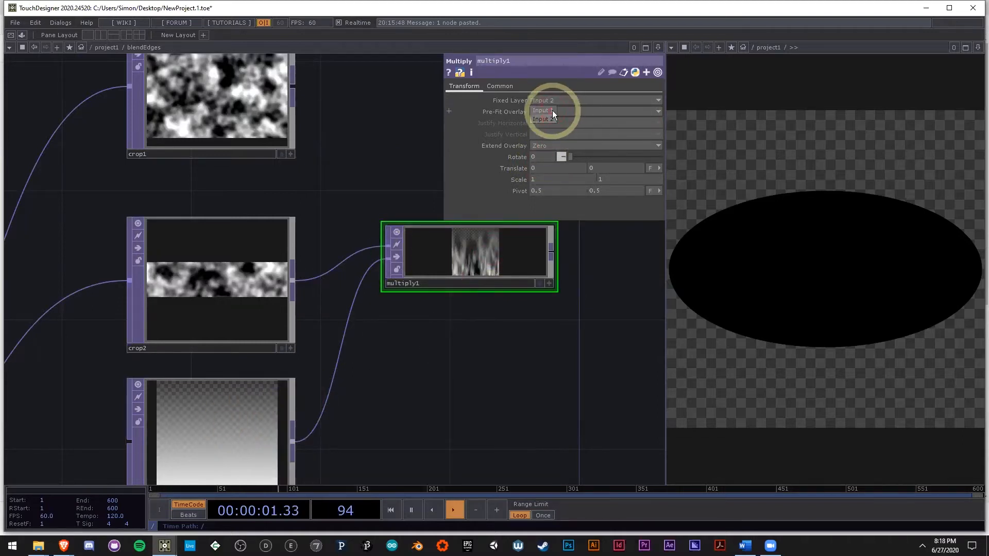
{"action": "left_click", "coordinate": [552, 111]}
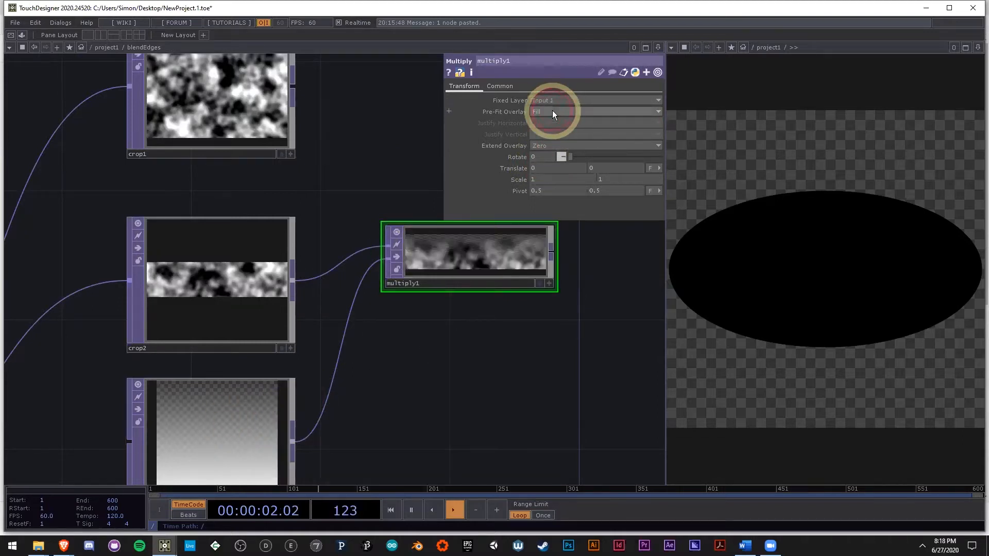
Step: Set both the Input Smoothness and Viewer Smoothness of multiply1 to Nearest Pixel
{"action": "left_click", "coordinate": [508, 87]}
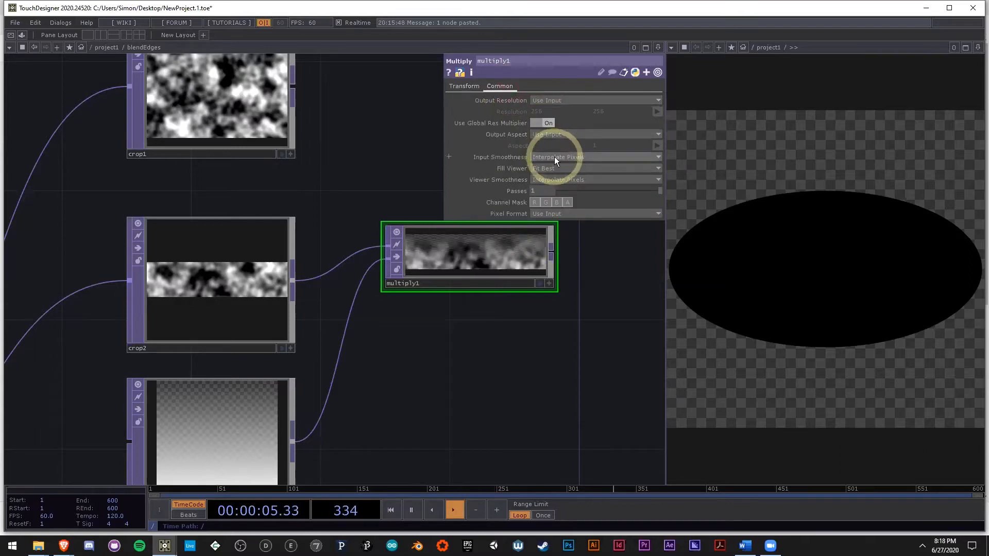
{"action": "left_click", "coordinate": [537, 157]}
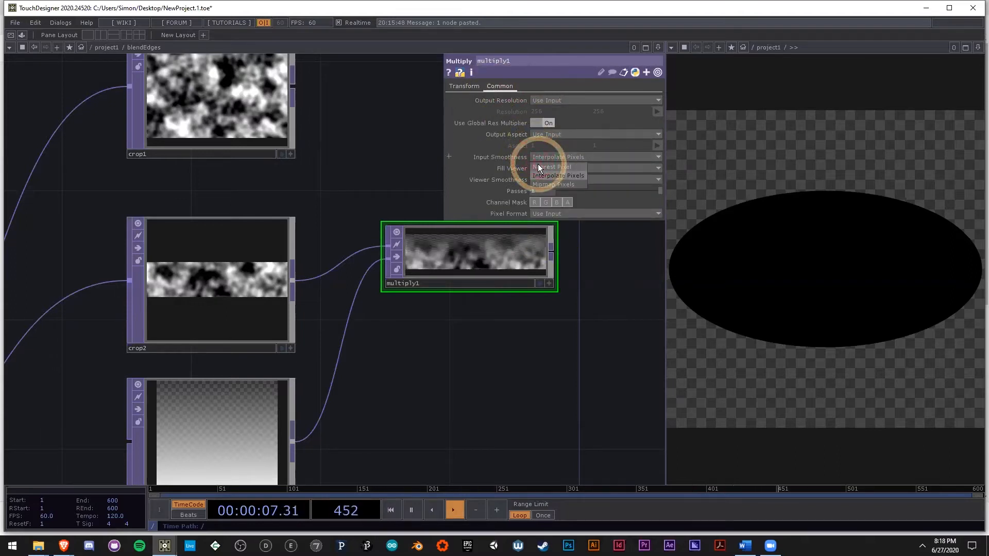
{"action": "left_click", "coordinate": [538, 165]}
{"action": "left_click", "coordinate": [544, 180]}
{"action": "left_click", "coordinate": [544, 190]}
Step: Examine the faded noise strip in multiply1 up close, especially its lower edge
{"action": "left_click_drag", "start_coordinate": [508, 346], "coordinate": [437, 333]}
{"action": "scroll", "coordinate": [391, 259], "scroll_direction": "up", "scroll_amount": 5}
{"action": "scroll", "coordinate": [407, 268], "scroll_direction": "up", "scroll_amount": 5}
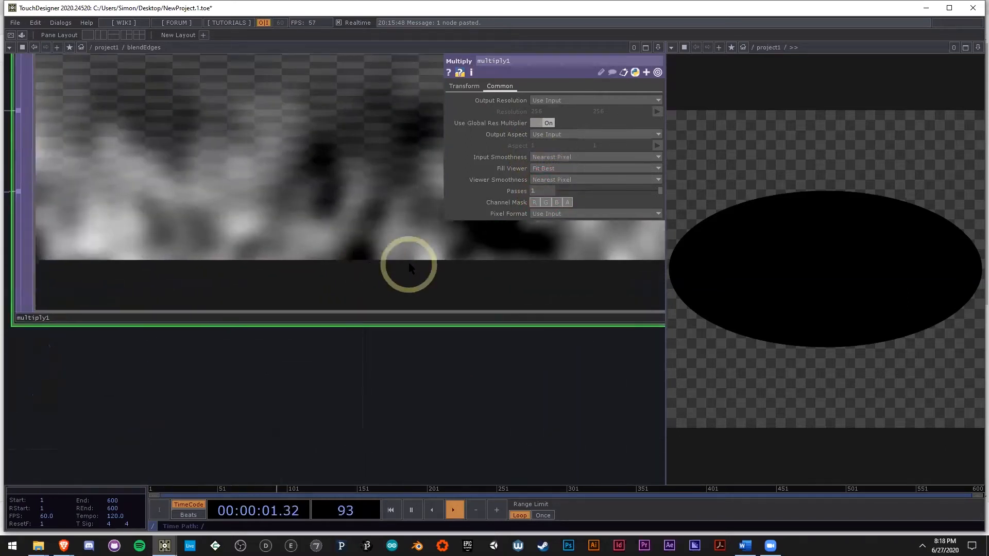
{"action": "scroll", "coordinate": [378, 265], "scroll_direction": "down", "scroll_amount": 5}
{"action": "left_click_drag", "start_coordinate": [350, 354], "coordinate": [346, 328]}
{"action": "left_click_drag", "start_coordinate": [461, 393], "coordinate": [352, 391]}
{"action": "scroll", "coordinate": [352, 390], "scroll_direction": "down", "scroll_amount": 4}
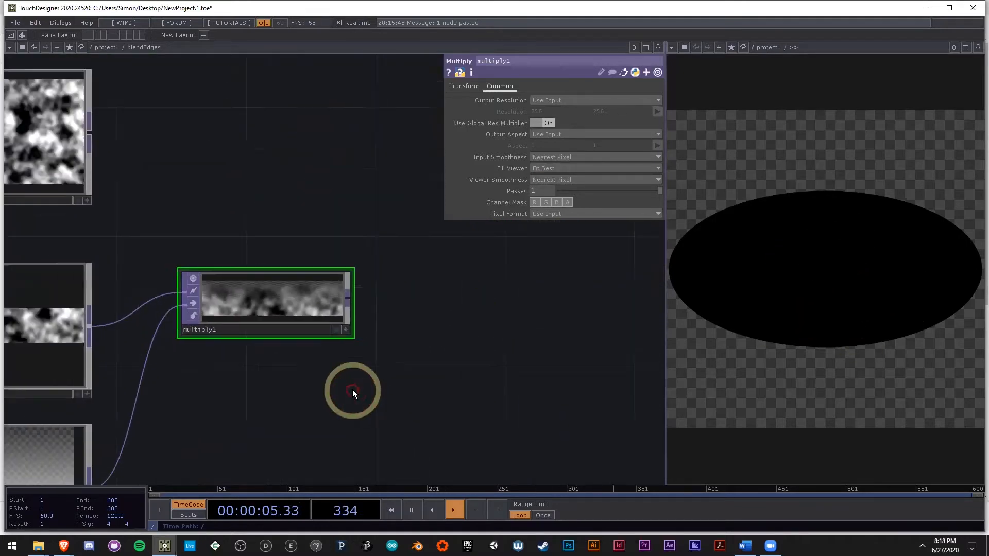
{"action": "scroll", "coordinate": [350, 394], "scroll_direction": "down", "scroll_amount": 3}
Step: Move multiply1 down so it lines up with crop2
{"action": "left_click_drag", "start_coordinate": [297, 326], "coordinate": [295, 346]}
{"action": "left_click_drag", "start_coordinate": [434, 368], "coordinate": [387, 315]}
{"action": "scroll", "coordinate": [387, 315], "scroll_direction": "down", "scroll_amount": 3}
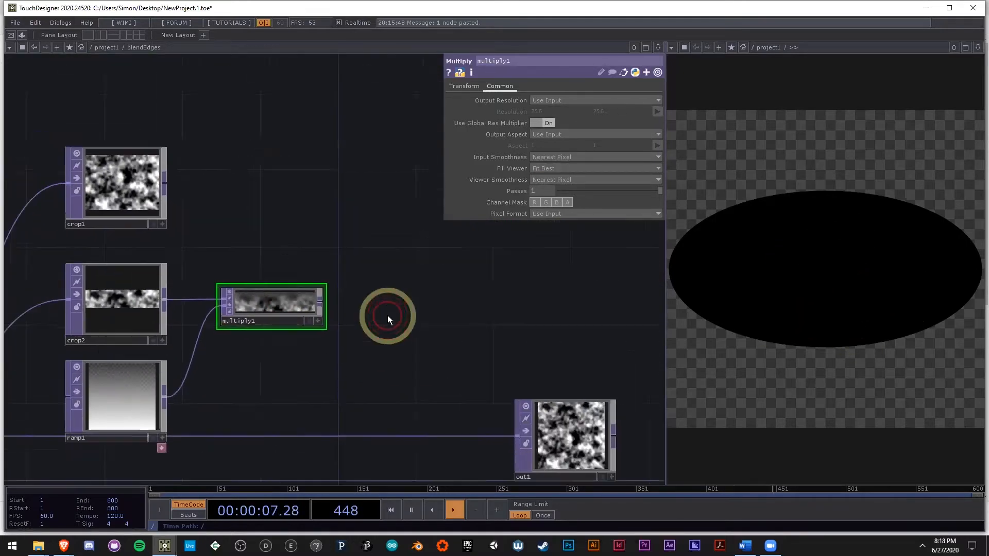
{"action": "scroll", "coordinate": [218, 231], "scroll_direction": "up", "scroll_amount": 2}
{"action": "scroll", "coordinate": [267, 347], "scroll_direction": "up", "scroll_amount": 3}
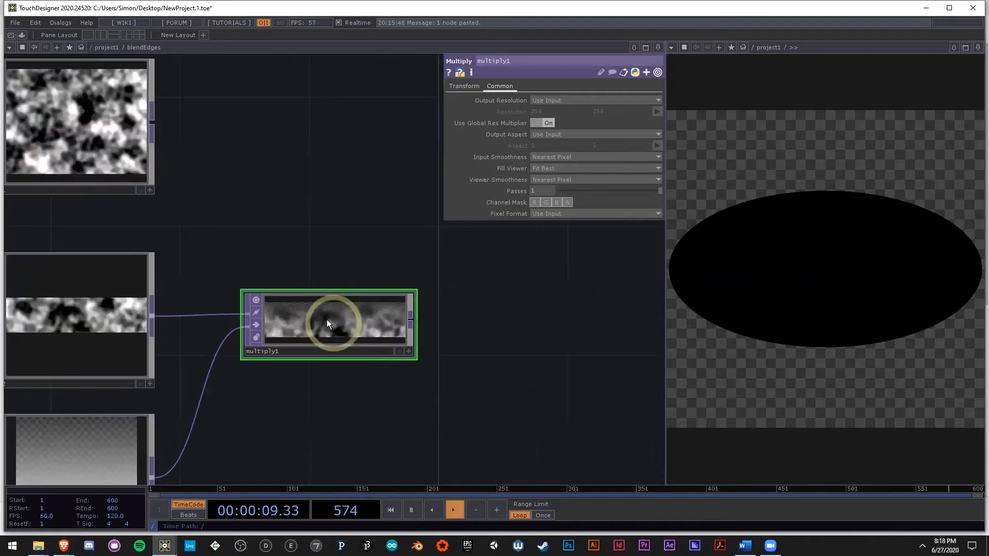
Step: Add an Over TOP fed by crop1's output, placed beyond multiply1
{"action": "left_click_drag", "start_coordinate": [311, 188], "coordinate": [416, 230]}
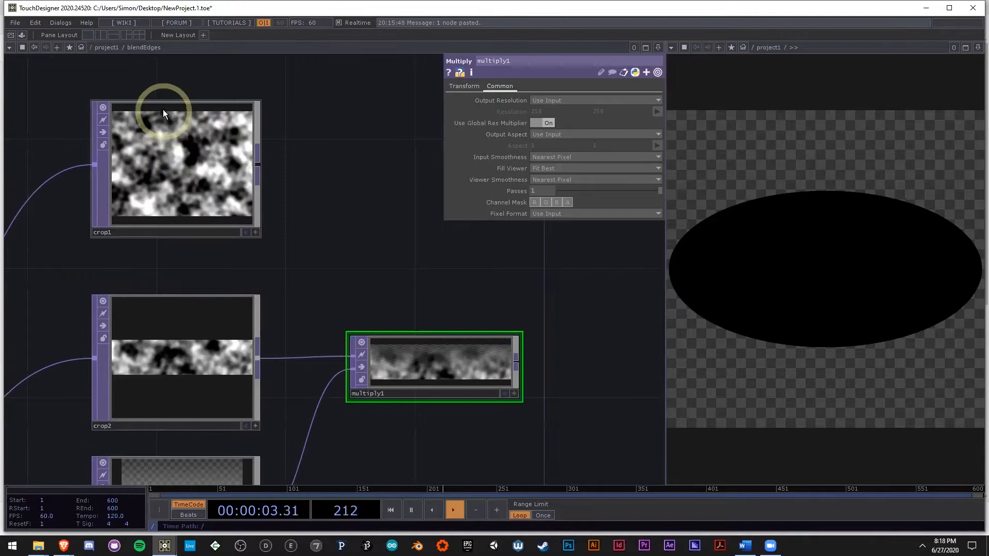
{"action": "left_click_drag", "start_coordinate": [397, 267], "coordinate": [200, 225]}
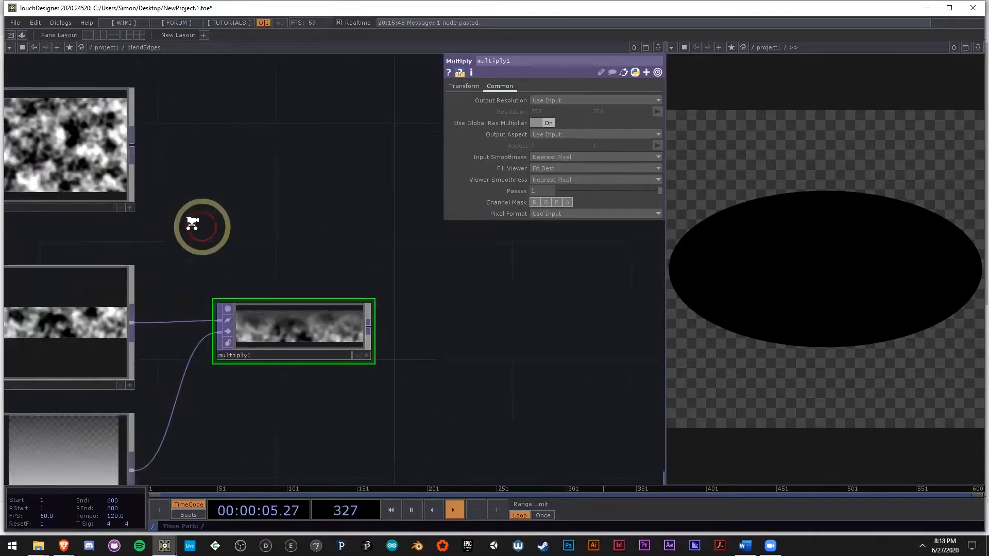
{"action": "scroll", "coordinate": [200, 226], "scroll_direction": "down", "scroll_amount": 3}
{"action": "right_click", "coordinate": [130, 178]}
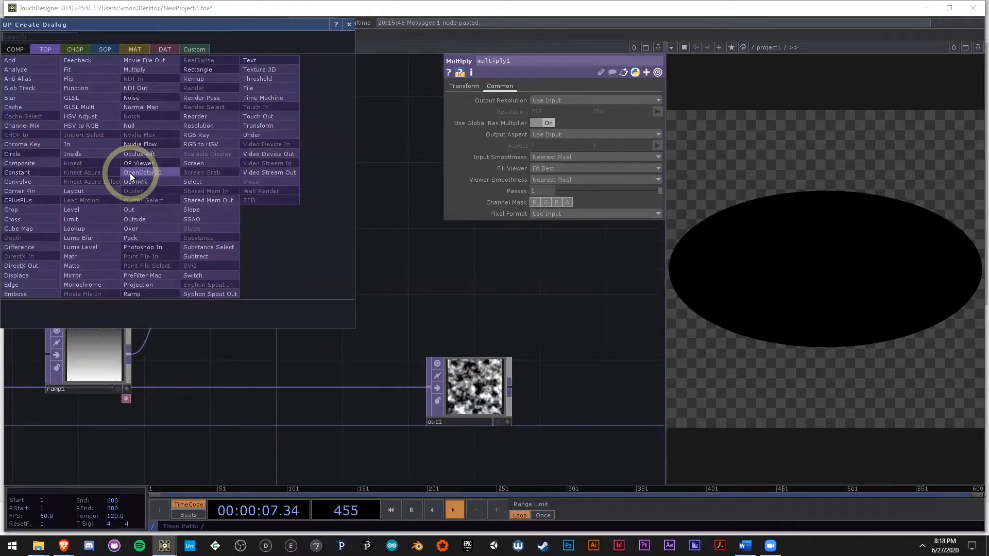
{"action": "type", "text": "f"}
{"action": "key", "text": "BackSpace"}
{"action": "key", "text": "BackSpace"}
{"action": "type", "text": "ov"}
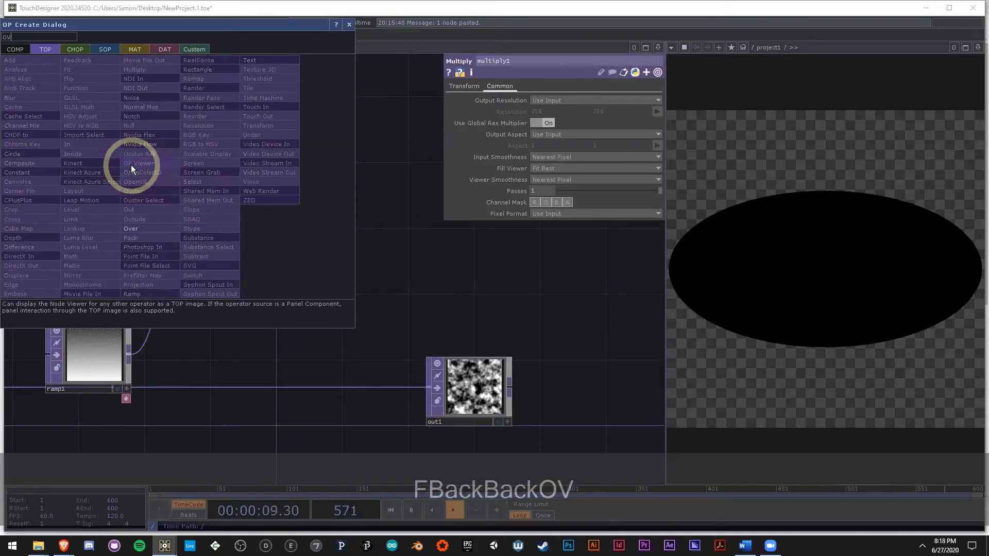
{"action": "type", "text": "er"}
{"action": "left_click", "coordinate": [154, 227]}
{"action": "left_click", "coordinate": [386, 185]}
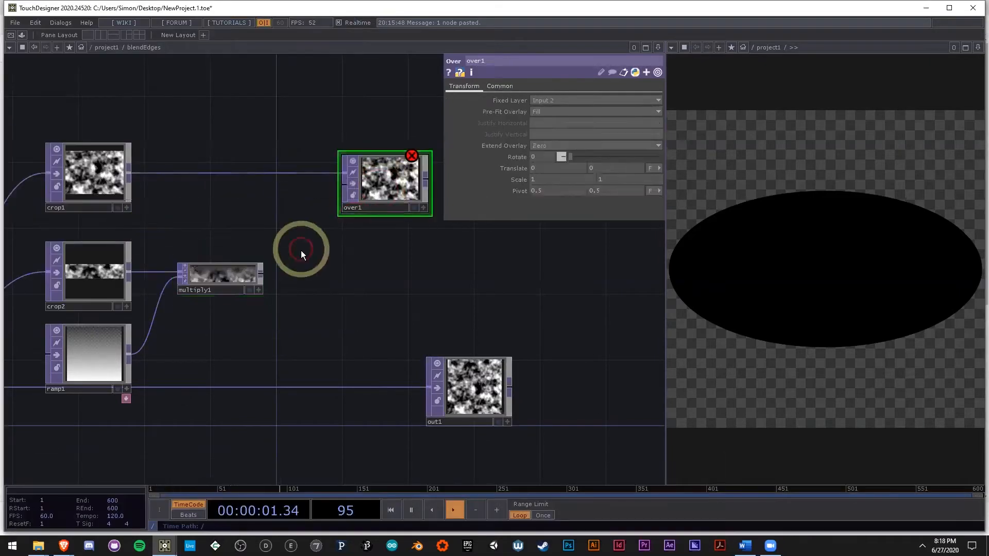
Step: Rewire over1 so multiply1 feeds its first input and crop1 feeds its second input
{"action": "left_click_drag", "start_coordinate": [344, 170], "coordinate": [275, 264]}
{"action": "left_click_drag", "start_coordinate": [346, 184], "coordinate": [124, 174]}
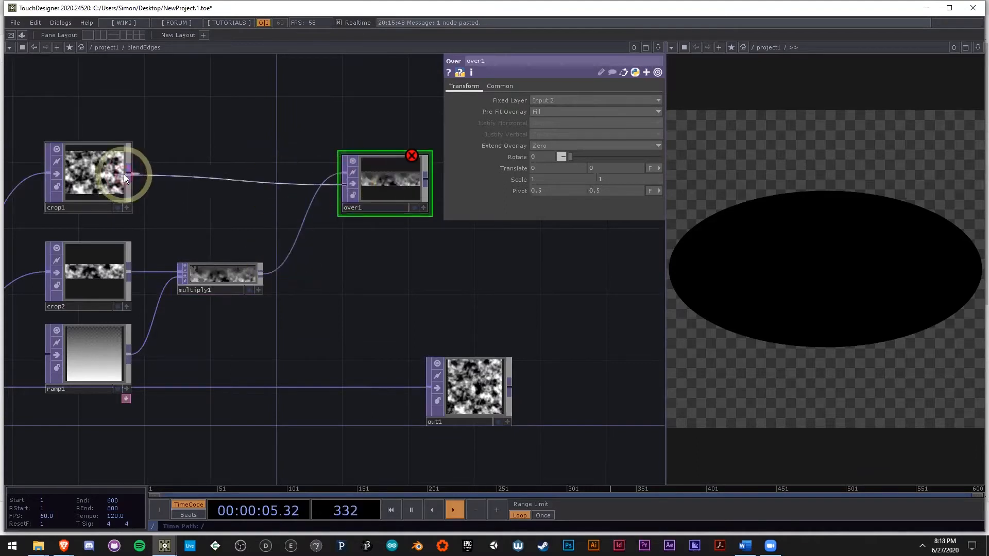
{"action": "scroll", "coordinate": [380, 194], "scroll_direction": "up", "scroll_amount": 6}
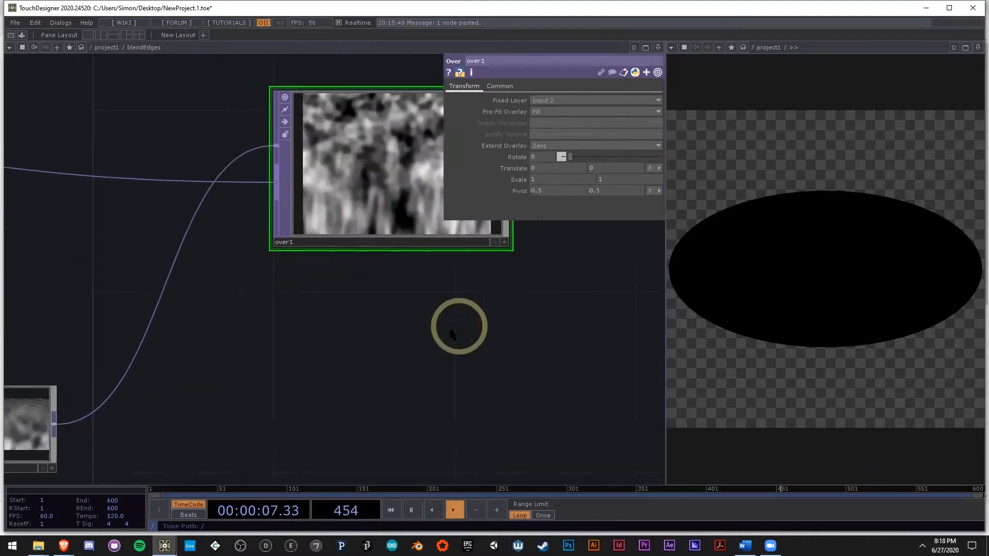
{"action": "scroll", "coordinate": [363, 231], "scroll_direction": "up", "scroll_amount": 1}
{"action": "left_click_drag", "start_coordinate": [442, 371], "coordinate": [405, 413]}
{"action": "scroll", "coordinate": [320, 370], "scroll_direction": "down", "scroll_amount": 4}
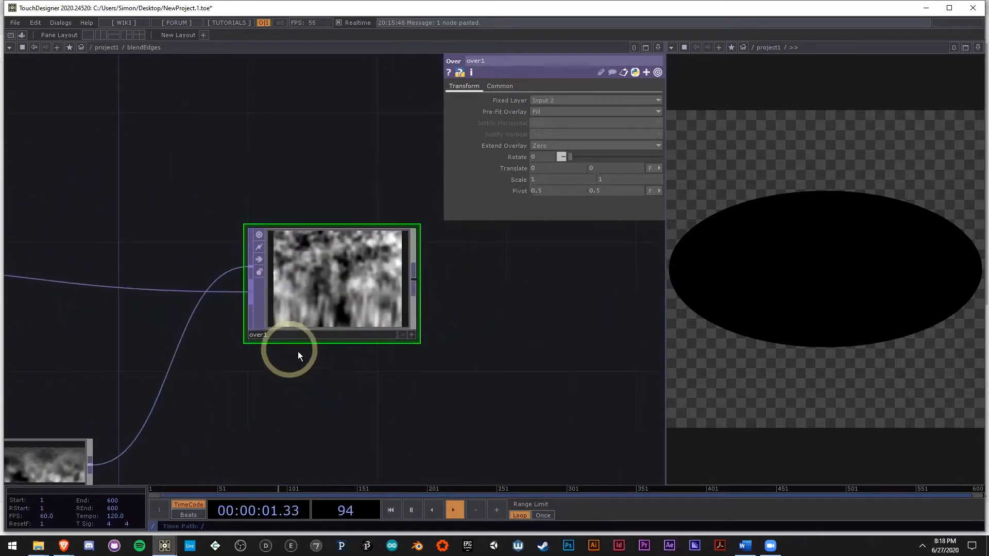
Step: Set over1's Pre-Fit Overlay to Native Resolution and Justify Vertical to Bottom, and check the blended seam up close
{"action": "scroll", "coordinate": [319, 334], "scroll_direction": "up", "scroll_amount": 3}
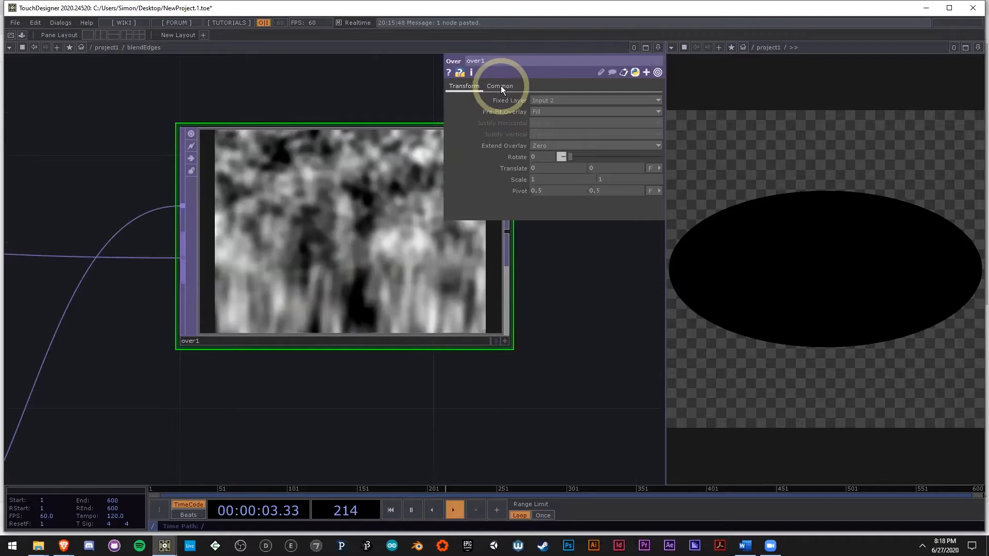
{"action": "left_click", "coordinate": [542, 111]}
{"action": "left_click", "coordinate": [559, 165]}
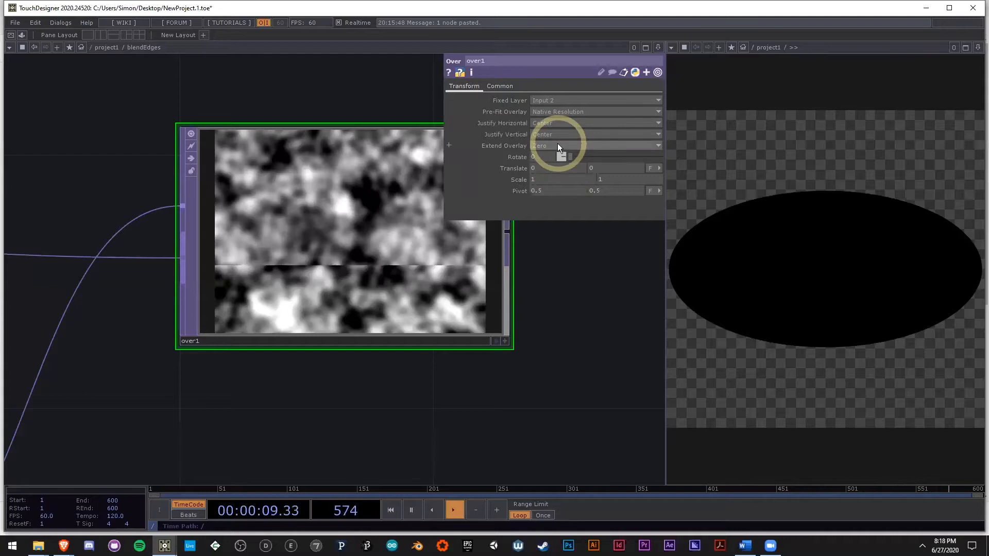
{"action": "left_click", "coordinate": [549, 132]}
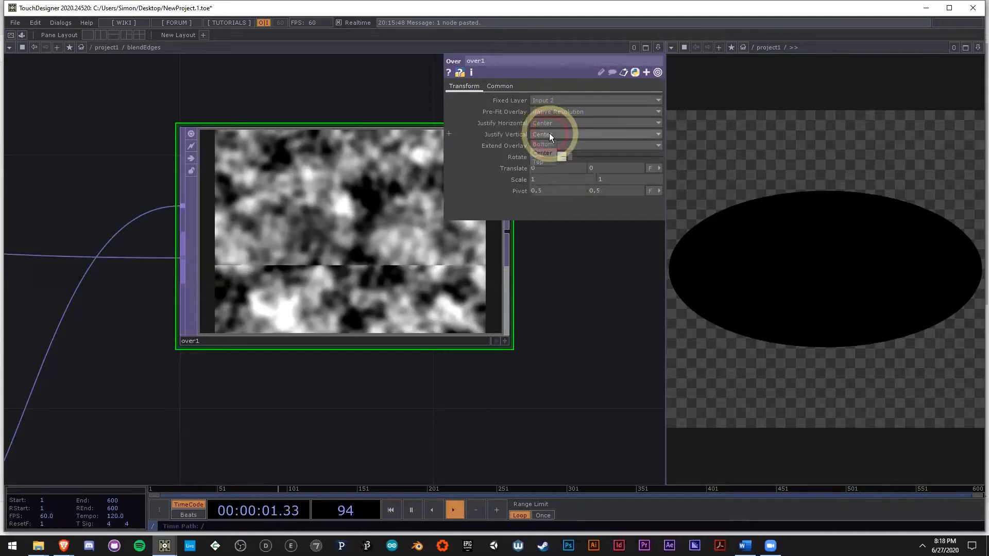
{"action": "left_click", "coordinate": [546, 146]}
{"action": "scroll", "coordinate": [355, 280], "scroll_direction": "up", "scroll_amount": 6}
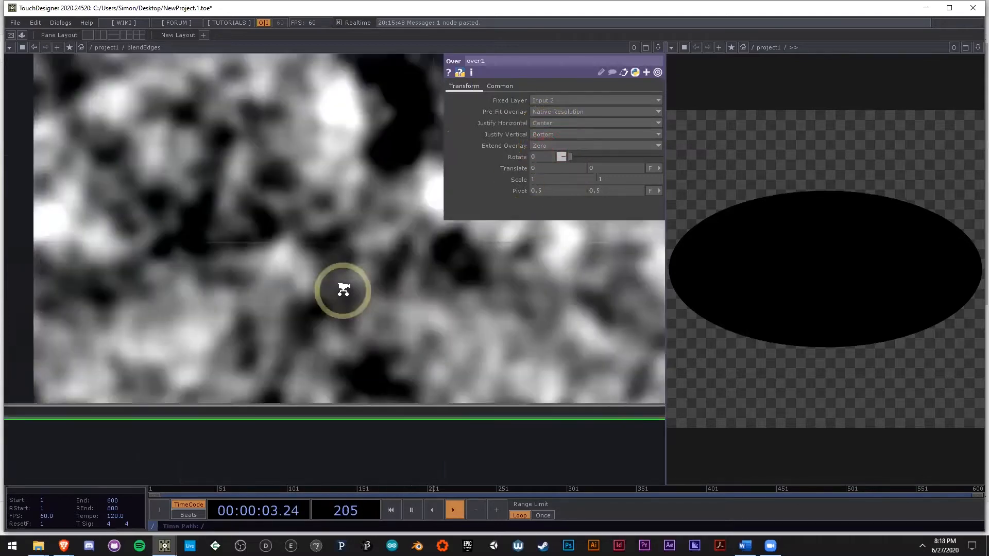
{"action": "scroll", "coordinate": [362, 291], "scroll_direction": "up", "scroll_amount": 1}
{"action": "scroll", "coordinate": [361, 289], "scroll_direction": "down", "scroll_amount": 3}
{"action": "scroll", "coordinate": [340, 292], "scroll_direction": "up", "scroll_amount": 5}
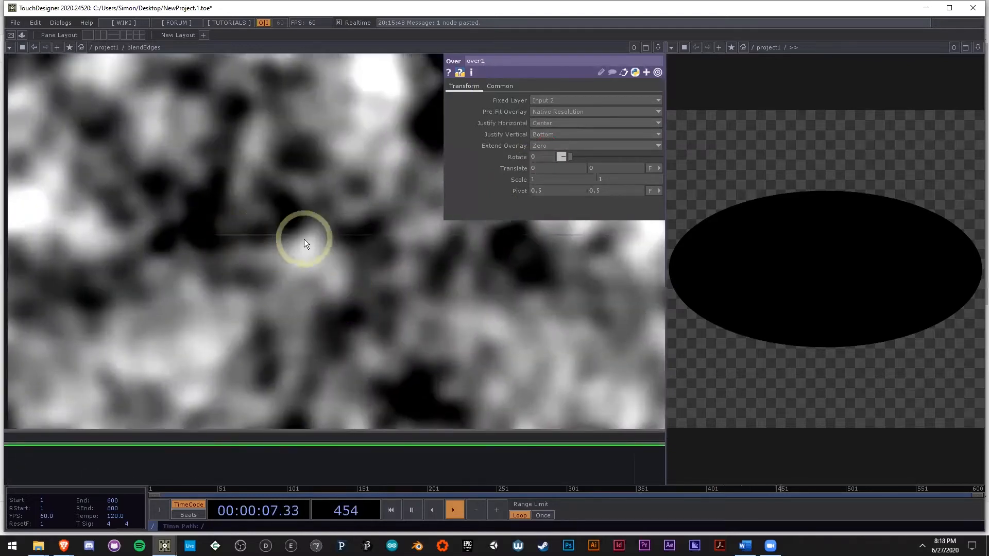
Step: Set over1's Input Smoothness and Viewer Smoothness to Nearest Pixel, and check the blended seam up close
{"action": "scroll", "coordinate": [304, 238], "scroll_direction": "down", "scroll_amount": 7}
{"action": "scroll", "coordinate": [229, 309], "scroll_direction": "up", "scroll_amount": 2}
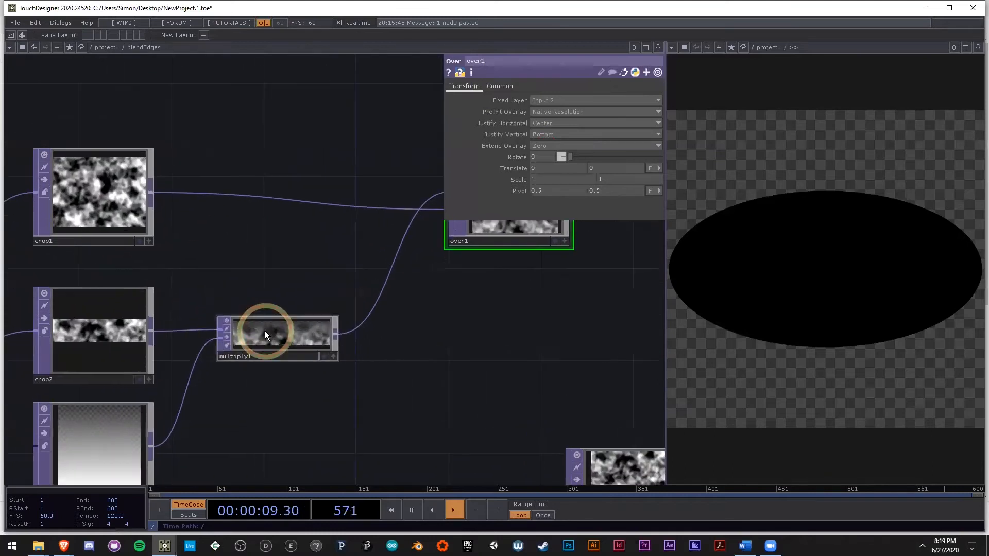
{"action": "left_click", "coordinate": [264, 335]}
{"action": "left_click_drag", "start_coordinate": [519, 295], "coordinate": [382, 333]}
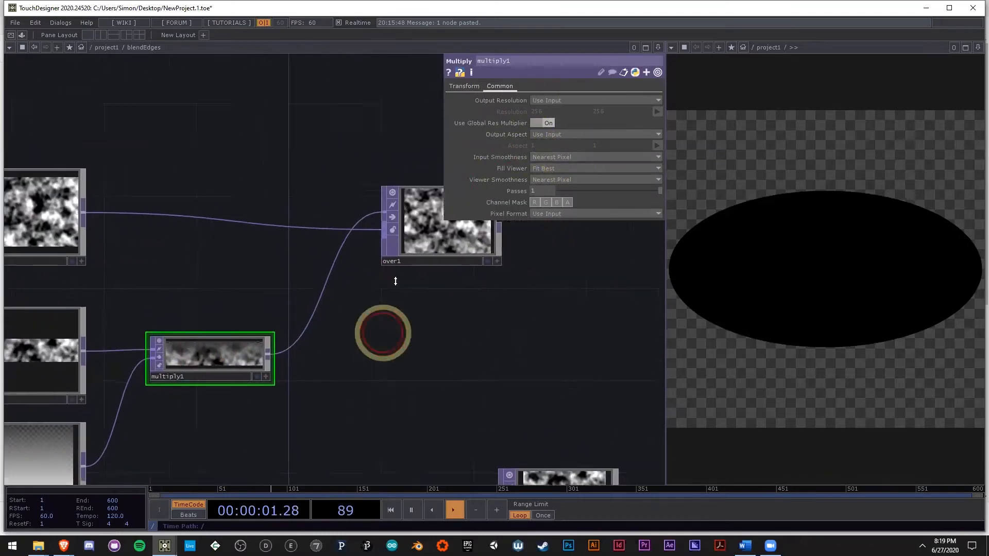
{"action": "left_click", "coordinate": [399, 252]}
{"action": "scroll", "coordinate": [401, 252], "scroll_direction": "up", "scroll_amount": 3}
{"action": "left_click", "coordinate": [505, 88]}
{"action": "scroll", "coordinate": [342, 220], "scroll_direction": "up", "scroll_amount": 3}
{"action": "left_click", "coordinate": [548, 156]}
{"action": "left_click", "coordinate": [547, 167]}
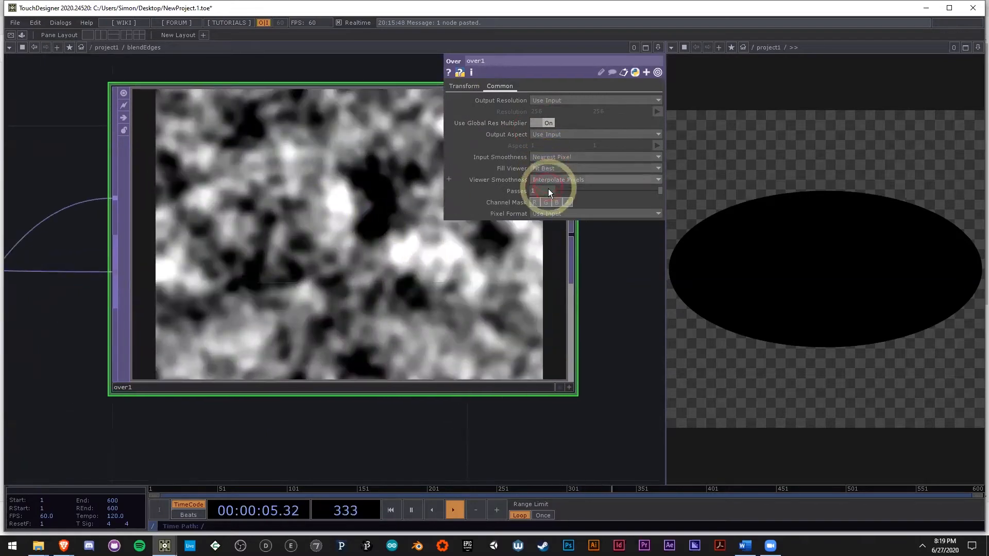
{"action": "scroll", "coordinate": [279, 308], "scroll_direction": "up", "scroll_amount": 2}
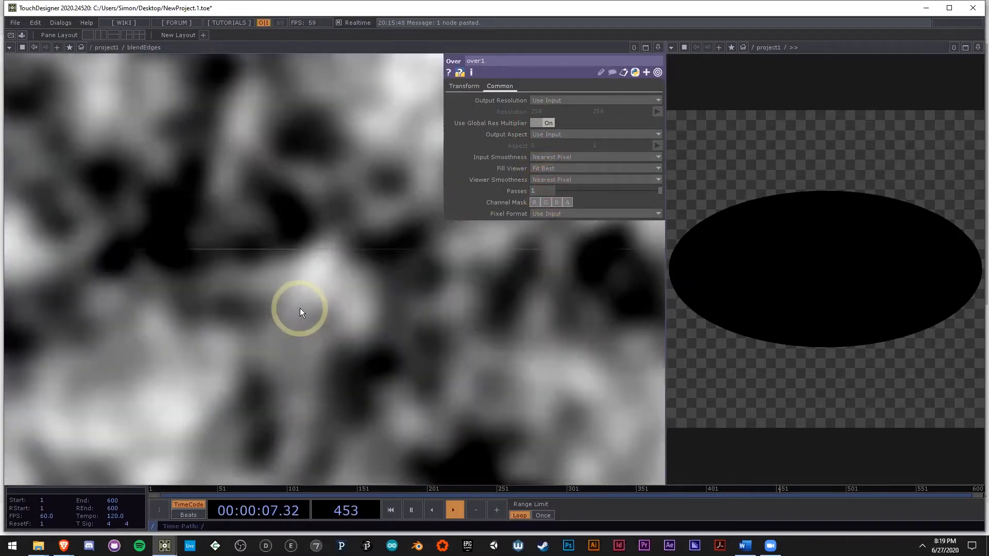
Step: Review the parameters of ramp1 and crop2, and compare them with the seam line in over1
{"action": "scroll", "coordinate": [303, 304], "scroll_direction": "down", "scroll_amount": 6}
{"action": "scroll", "coordinate": [199, 360], "scroll_direction": "up", "scroll_amount": 4}
{"action": "left_click", "coordinate": [235, 331]}
{"action": "scroll", "coordinate": [435, 327], "scroll_direction": "down", "scroll_amount": 4}
{"action": "left_click", "coordinate": [308, 402]}
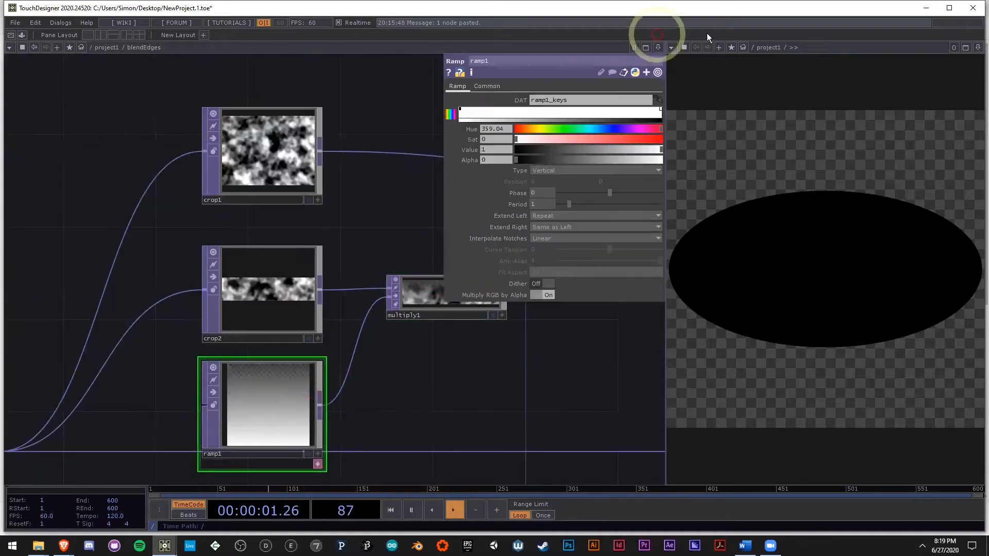
{"action": "left_click_drag", "start_coordinate": [516, 388], "coordinate": [418, 366]}
{"action": "left_click", "coordinate": [205, 286]}
{"action": "left_click_drag", "start_coordinate": [454, 392], "coordinate": [297, 443]}
{"action": "scroll", "coordinate": [416, 229], "scroll_direction": "up", "scroll_amount": 8}
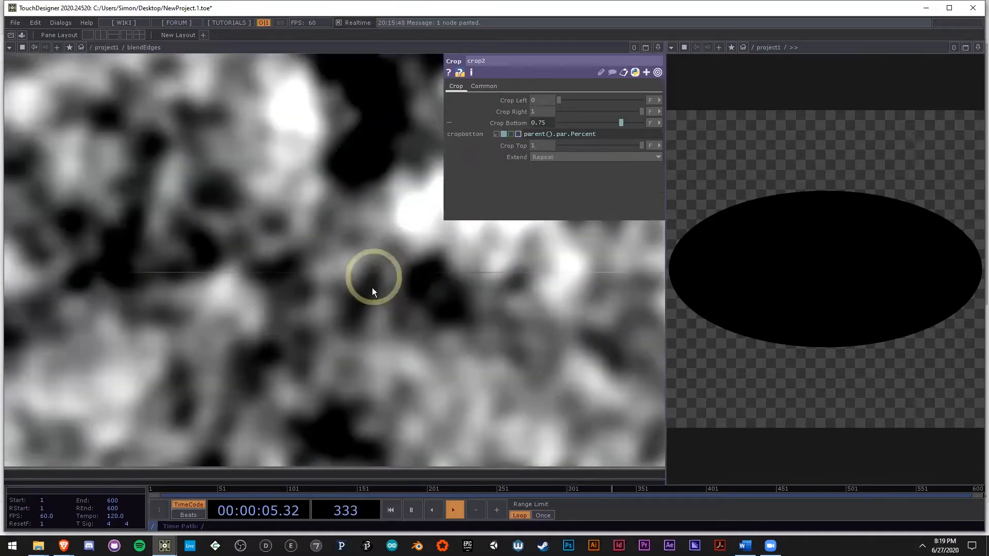
{"action": "scroll", "coordinate": [385, 277], "scroll_direction": "down", "scroll_amount": 2}
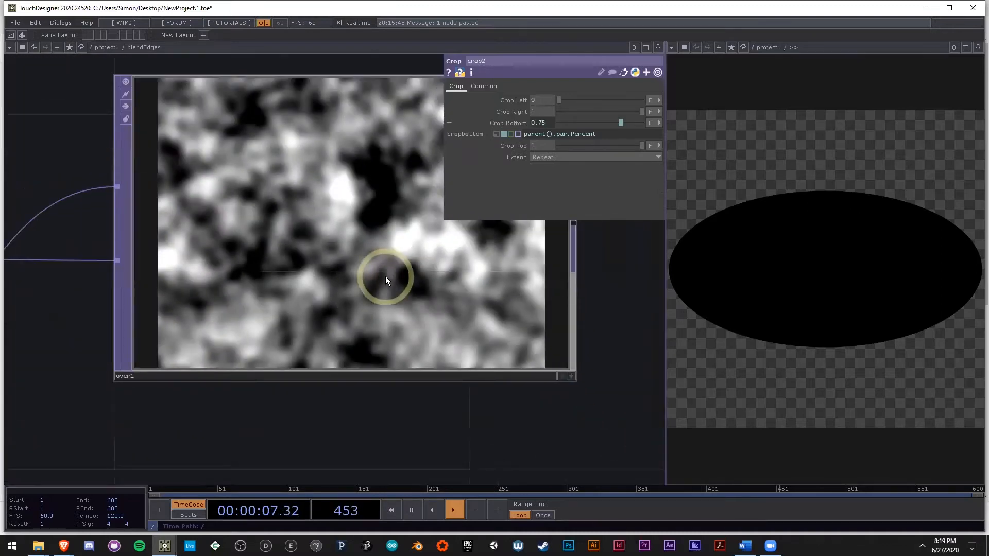
Step: Examine the crop limits of crop1 and crop2 for a cause of the seam line
{"action": "left_click_drag", "start_coordinate": [420, 465], "coordinate": [324, 443]}
{"action": "scroll", "coordinate": [378, 425], "scroll_direction": "down", "scroll_amount": 2}
{"action": "left_click_drag", "start_coordinate": [262, 390], "coordinate": [449, 342]}
{"action": "scroll", "coordinate": [450, 342], "scroll_direction": "down", "scroll_amount": 4}
{"action": "left_click", "coordinate": [501, 310]}
{"action": "left_click_drag", "start_coordinate": [487, 425], "coordinate": [424, 306]}
{"action": "scroll", "coordinate": [442, 284], "scroll_direction": "down", "scroll_amount": 2}
{"action": "left_click_drag", "start_coordinate": [237, 251], "coordinate": [445, 127]}
{"action": "left_click", "coordinate": [233, 242]}
{"action": "left_click", "coordinate": [513, 196]}
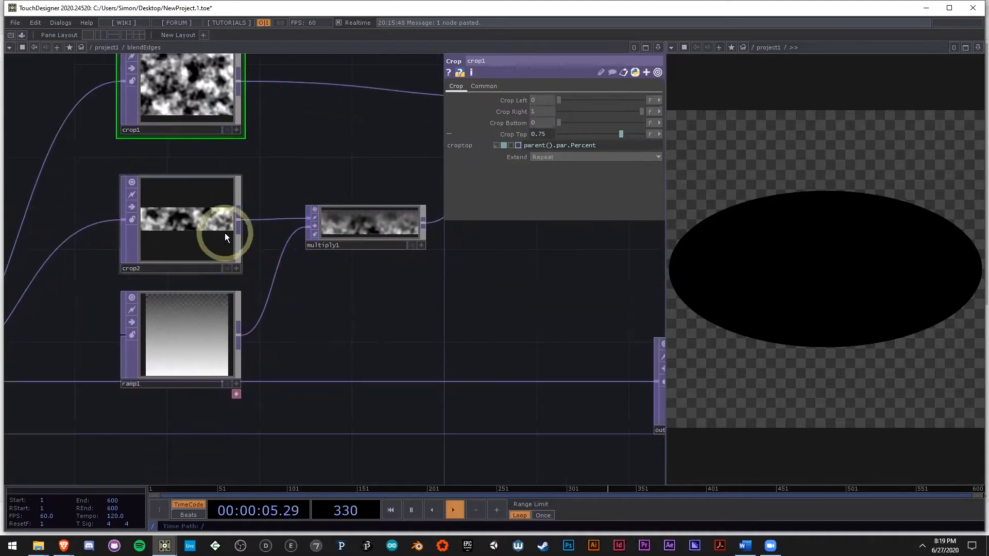
{"action": "left_click", "coordinate": [225, 233]}
{"action": "scroll", "coordinate": [199, 322], "scroll_direction": "up", "scroll_amount": 2}
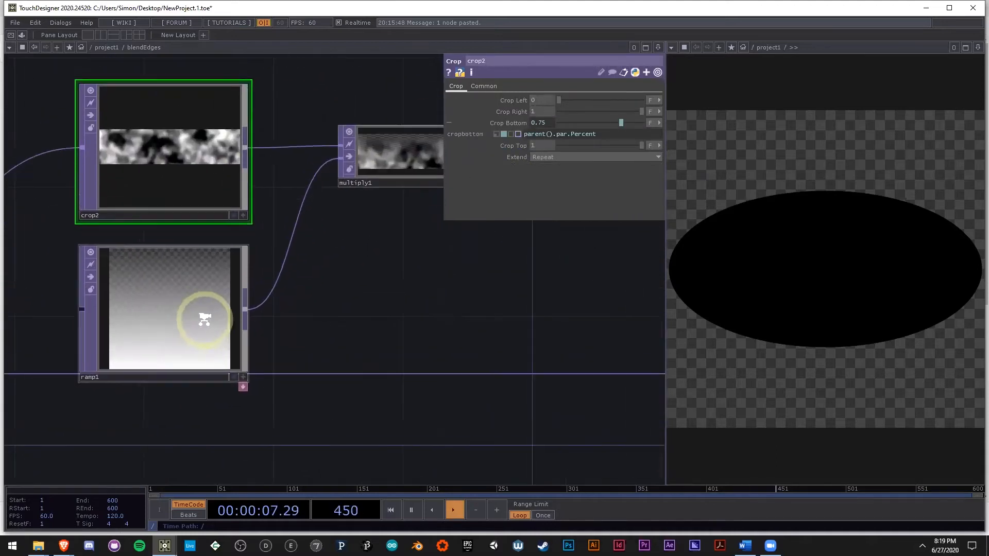
Step: Review multiply1's Transform parameters and inspect over1's blended texture again
{"action": "scroll", "coordinate": [201, 322], "scroll_direction": "down", "scroll_amount": 5}
{"action": "scroll", "coordinate": [278, 255], "scroll_direction": "up", "scroll_amount": 7}
{"action": "left_click", "coordinate": [267, 246]}
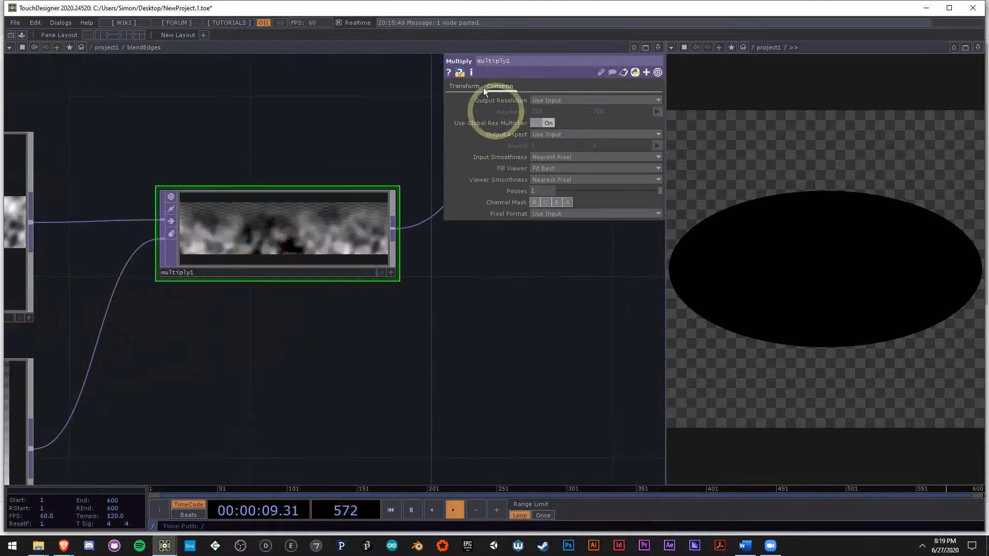
{"action": "left_click", "coordinate": [466, 85]}
{"action": "scroll", "coordinate": [424, 298], "scroll_direction": "down", "scroll_amount": 4}
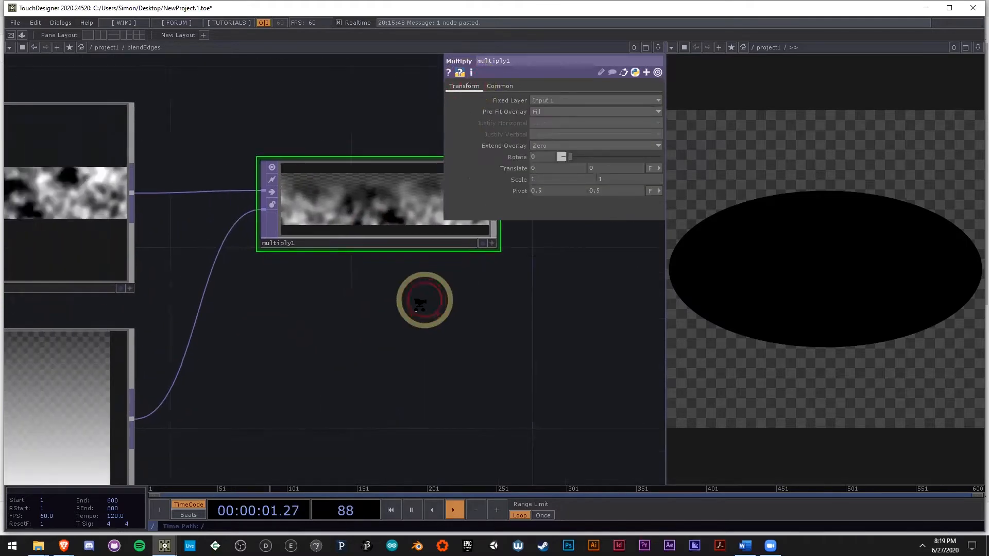
{"action": "left_click_drag", "start_coordinate": [538, 380], "coordinate": [342, 401]}
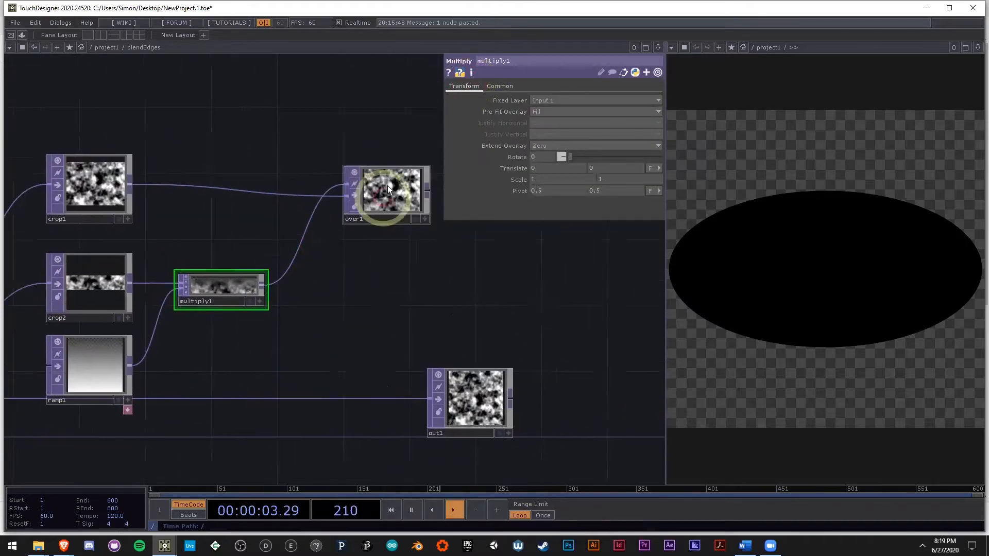
{"action": "scroll", "coordinate": [389, 196], "scroll_direction": "up", "scroll_amount": 8}
{"action": "scroll", "coordinate": [406, 245], "scroll_direction": "down", "scroll_amount": 5}
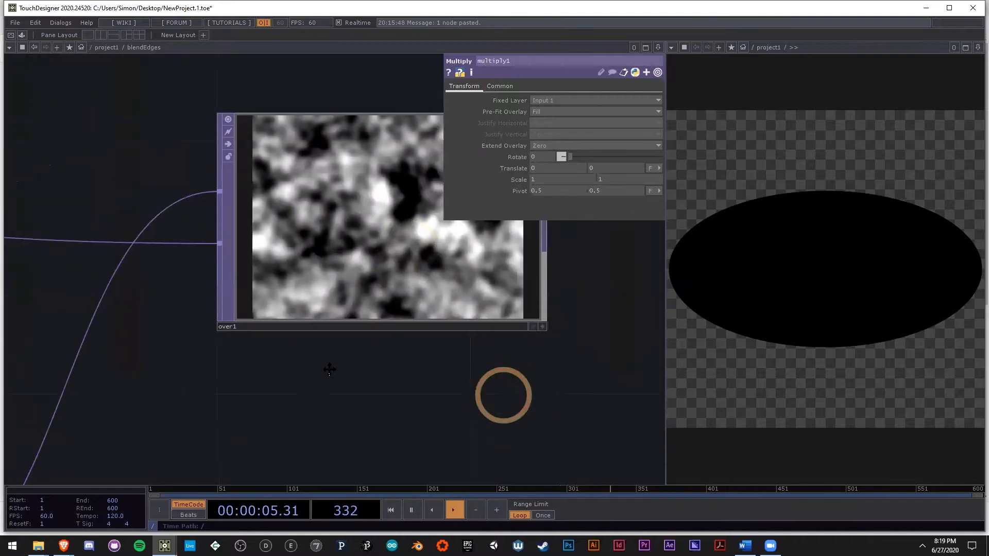
{"action": "left_click_drag", "start_coordinate": [503, 395], "coordinate": [288, 433]}
Step: Inspect the color and alpha values of ramp1's start and end keys
{"action": "scroll", "coordinate": [295, 264], "scroll_direction": "down", "scroll_amount": 3}
{"action": "scroll", "coordinate": [316, 382], "scroll_direction": "down", "scroll_amount": 1}
{"action": "left_click_drag", "start_coordinate": [315, 382], "coordinate": [482, 292]}
{"action": "scroll", "coordinate": [483, 291], "scroll_direction": "down", "scroll_amount": 2}
{"action": "left_click", "coordinate": [162, 416]}
{"action": "left_click", "coordinate": [497, 116]}
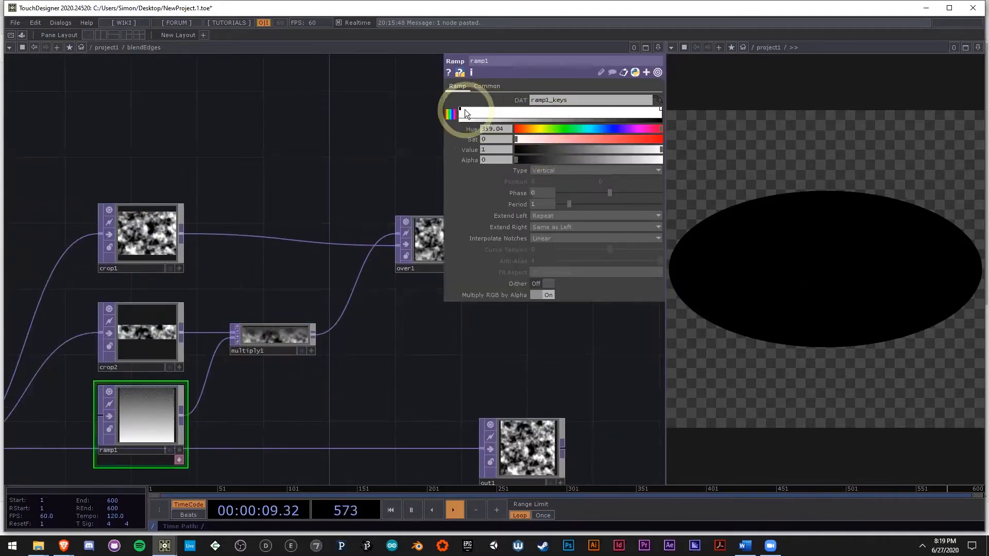
{"action": "left_click", "coordinate": [662, 159]}
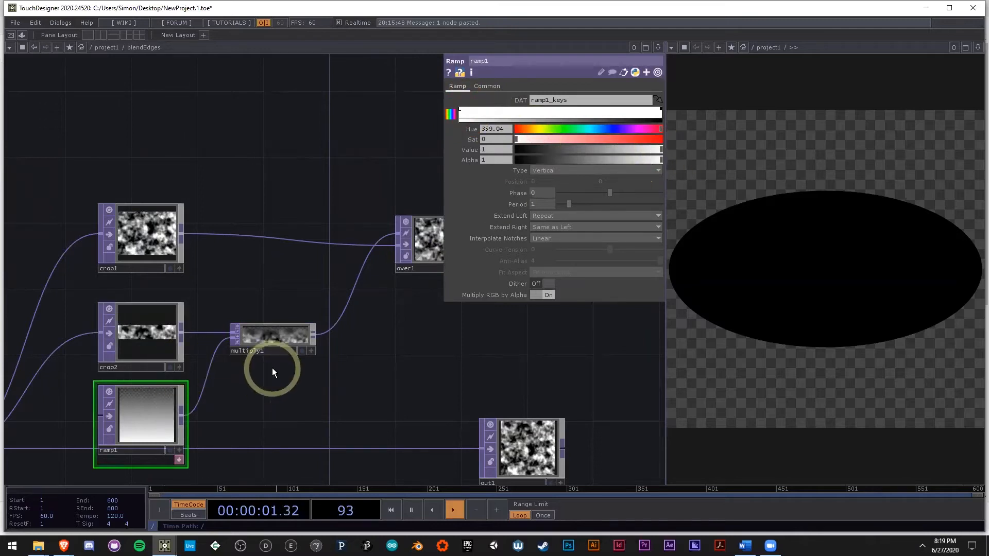
Step: Examine over1's seam and its Pre-Fit Overlay options, leaving Native Resolution selected
{"action": "left_click_drag", "start_coordinate": [338, 374], "coordinate": [234, 410]}
{"action": "scroll", "coordinate": [359, 315], "scroll_direction": "up", "scroll_amount": 5}
{"action": "left_click", "coordinate": [299, 227]}
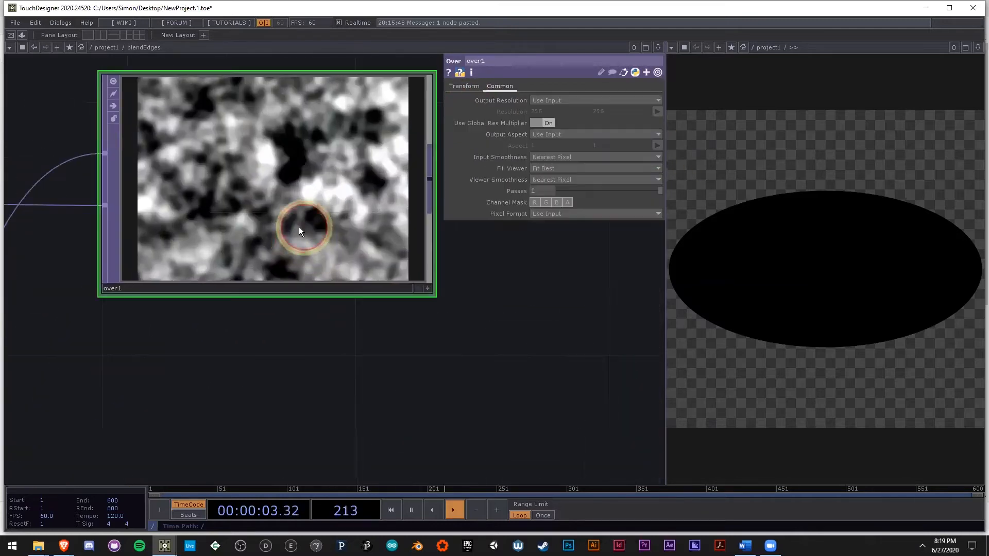
{"action": "scroll", "coordinate": [254, 179], "scroll_direction": "up", "scroll_amount": 3}
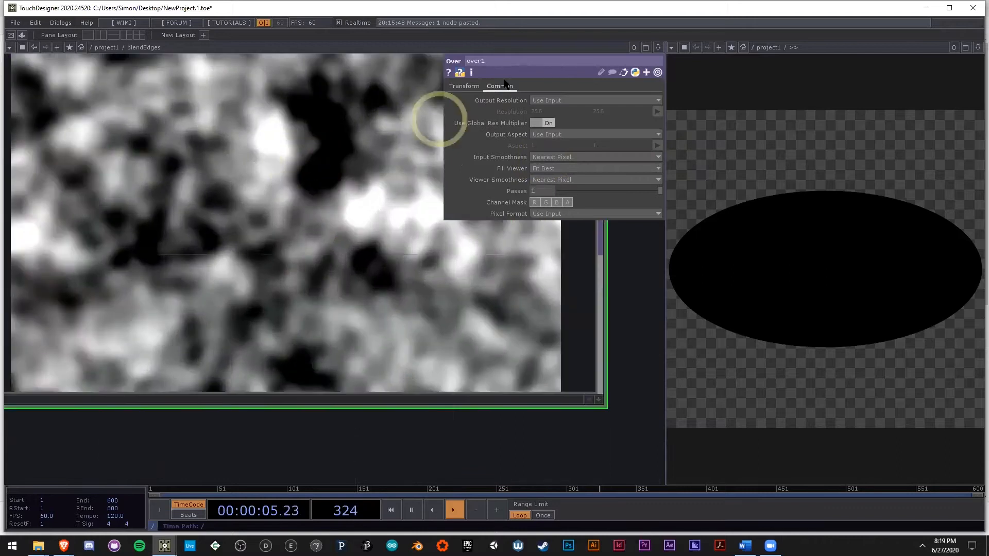
{"action": "left_click", "coordinate": [472, 87]}
{"action": "left_click_drag", "start_coordinate": [573, 108], "coordinate": [564, 128]}
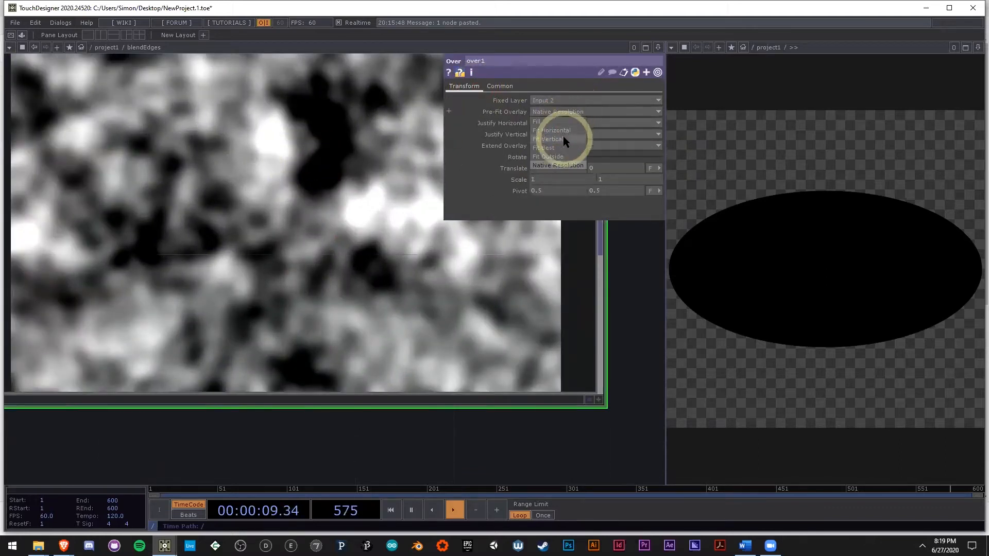
{"action": "left_click", "coordinate": [495, 144]}
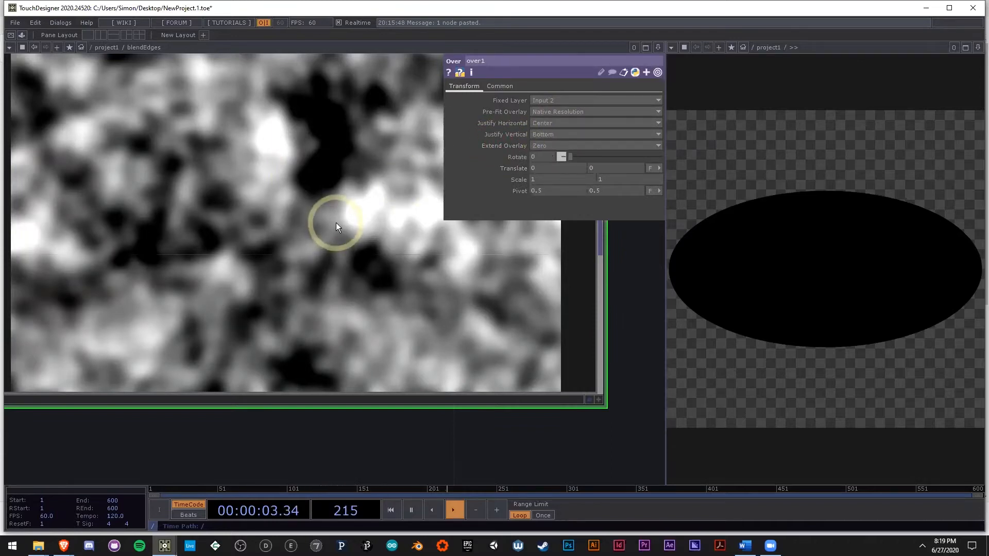
{"action": "scroll", "coordinate": [336, 222], "scroll_direction": "down", "scroll_amount": 4}
{"action": "scroll", "coordinate": [533, 413], "scroll_direction": "down", "scroll_amount": 2}
{"action": "left_click_drag", "start_coordinate": [531, 412], "coordinate": [427, 287]}
{"action": "scroll", "coordinate": [386, 345], "scroll_direction": "down", "scroll_amount": 2}
{"action": "scroll", "coordinate": [428, 286], "scroll_direction": "down", "scroll_amount": 2}
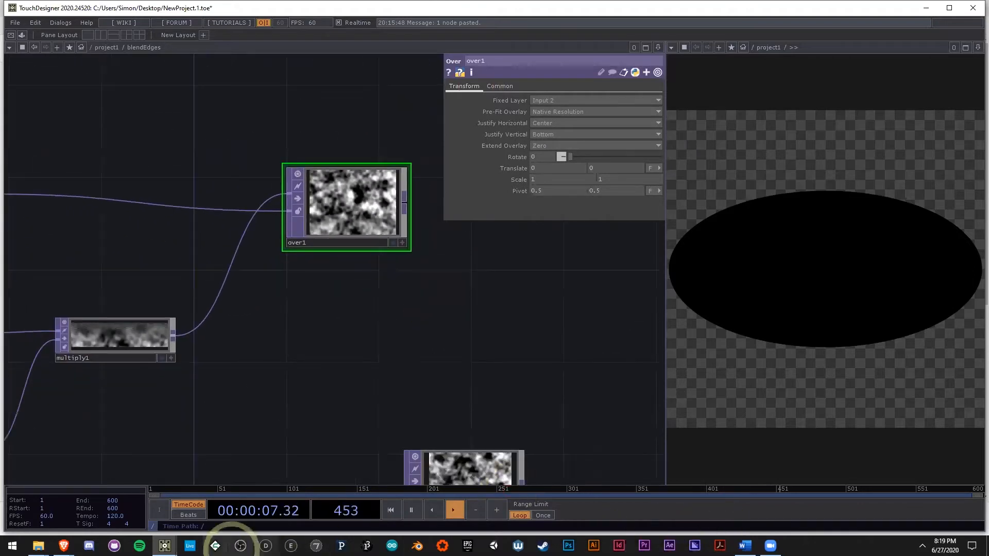
Step: Switch to the allExamples.toe project and copy the blendEdges component from its sphereRotationLoop network
{"action": "mouse_move", "coordinate": [165, 545]}
{"action": "left_click", "coordinate": [122, 507]}
{"action": "left_click", "coordinate": [209, 267]}
{"action": "key", "text": "i"}
{"action": "scroll", "coordinate": [189, 379], "scroll_direction": "down", "scroll_amount": 3}
{"action": "left_click_drag", "start_coordinate": [377, 441], "coordinate": [537, 126]}
{"action": "left_click_drag", "start_coordinate": [467, 247], "coordinate": [516, 161]}
{"action": "scroll", "coordinate": [517, 161], "scroll_direction": "down", "scroll_amount": 2}
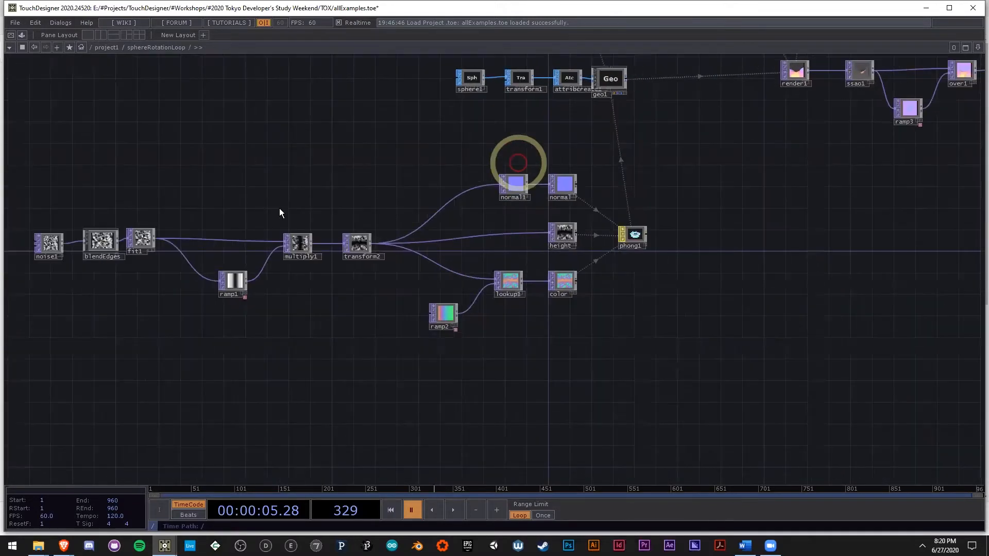
{"action": "scroll", "coordinate": [92, 240], "scroll_direction": "up", "scroll_amount": 5}
{"action": "left_click", "coordinate": [311, 220]}
{"action": "scroll", "coordinate": [311, 221], "scroll_direction": "up", "scroll_amount": 3}
{"action": "key", "text": "ctrl+c"}
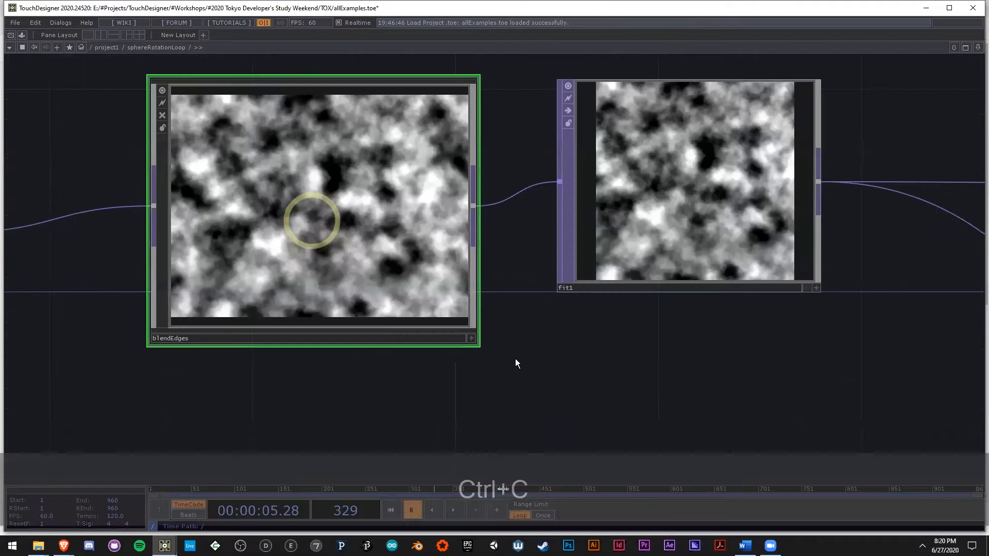
Step: Switch back to NewProject.1.toe and paste the copied blendEdges component into project1, fed by noise1
{"action": "key", "text": "alt+Tab"}
{"action": "left_click_drag", "start_coordinate": [408, 320], "coordinate": [431, 301]}
{"action": "scroll", "coordinate": [432, 301], "scroll_direction": "down", "scroll_amount": 4}
{"action": "key", "text": "u"}
{"action": "left_click_drag", "start_coordinate": [332, 378], "coordinate": [378, 304]}
{"action": "scroll", "coordinate": [388, 282], "scroll_direction": "down", "scroll_amount": 2}
{"action": "key", "text": "ctrl+v"}
Step: Inspect the node network inside the pasted blendEdges1 component, including how its over1 is wired
{"action": "scroll", "coordinate": [378, 304], "scroll_direction": "up", "scroll_amount": 5}
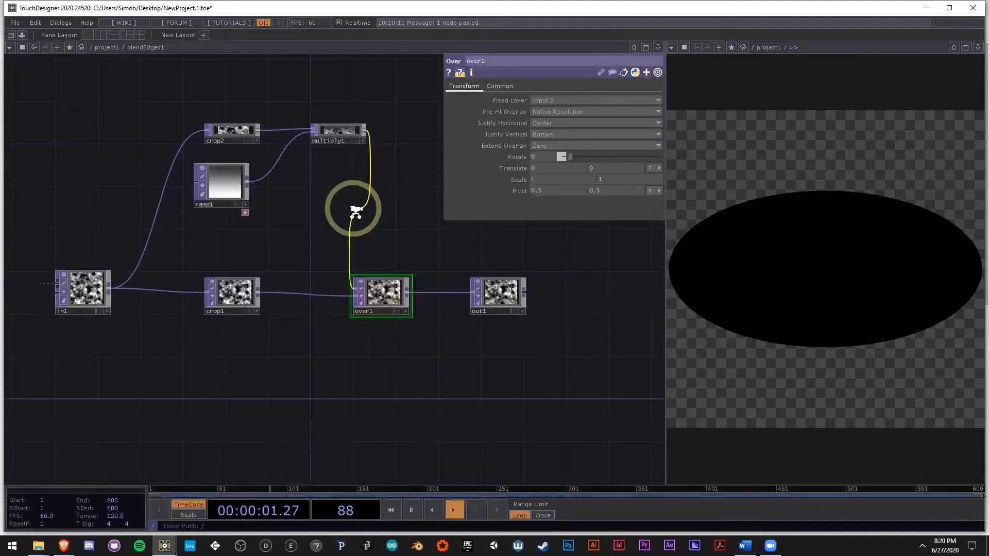
{"action": "scroll", "coordinate": [354, 208], "scroll_direction": "up", "scroll_amount": 4}
{"action": "left_click_drag", "start_coordinate": [272, 187], "coordinate": [264, 237]}
{"action": "left_click_drag", "start_coordinate": [433, 354], "coordinate": [420, 262]}
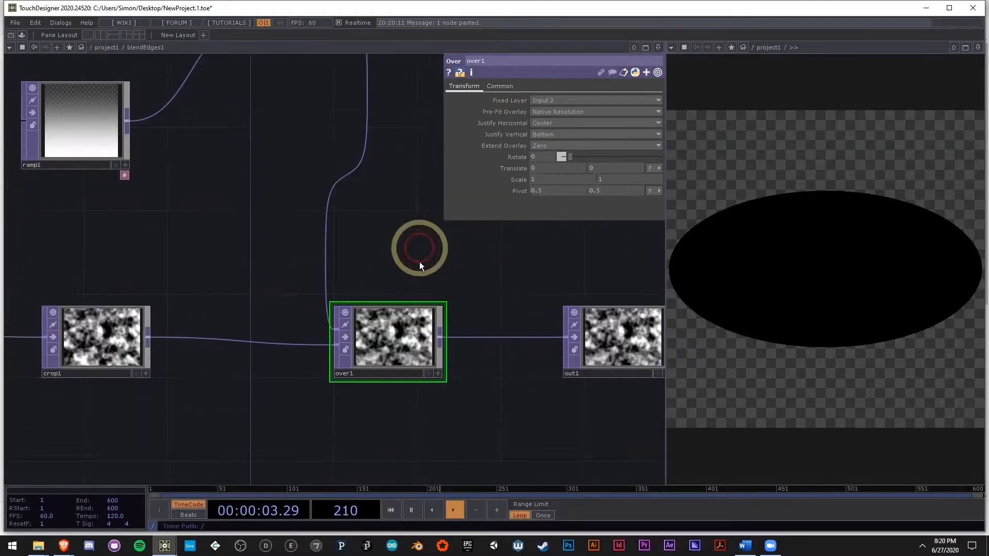
{"action": "scroll", "coordinate": [401, 304], "scroll_direction": "up", "scroll_amount": 5}
{"action": "scroll", "coordinate": [361, 243], "scroll_direction": "down", "scroll_amount": 8}
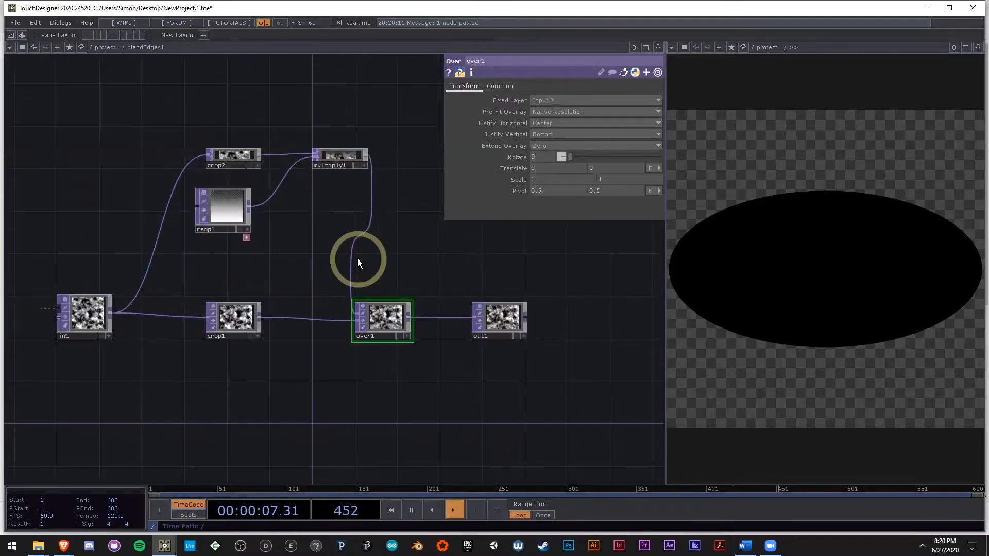
{"action": "scroll", "coordinate": [358, 258], "scroll_direction": "down", "scroll_amount": 3}
Step: Delete the original blendEdges component and move blendEdges1 up into its place beside noise1
{"action": "left_click", "coordinate": [364, 145]}
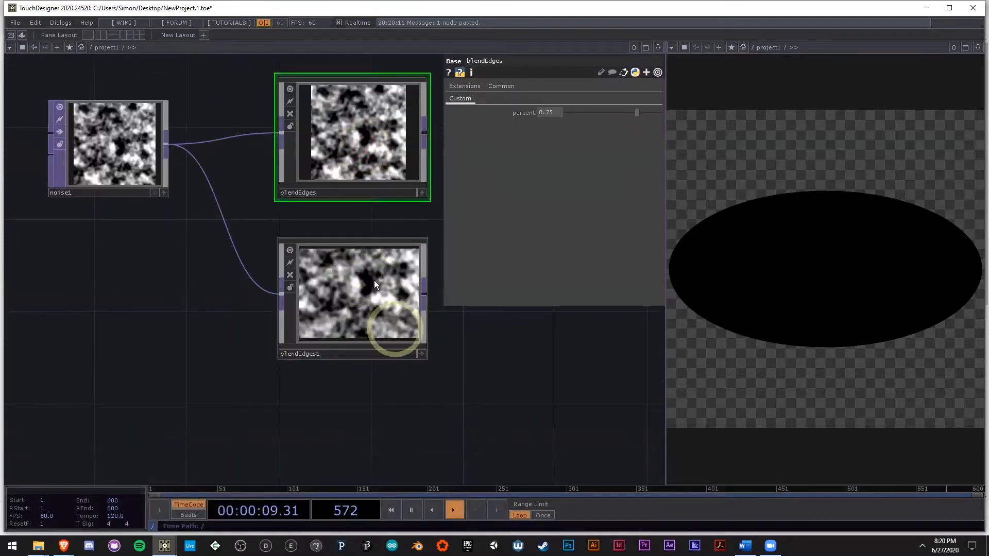
{"action": "left_click", "coordinate": [369, 123]}
{"action": "key", "text": "Delete"}
{"action": "left_click_drag", "start_coordinate": [361, 300], "coordinate": [366, 153]}
Step: Rename the blendEdges1 component to blendEdges
{"action": "scroll", "coordinate": [366, 153], "scroll_direction": "up", "scroll_amount": 3}
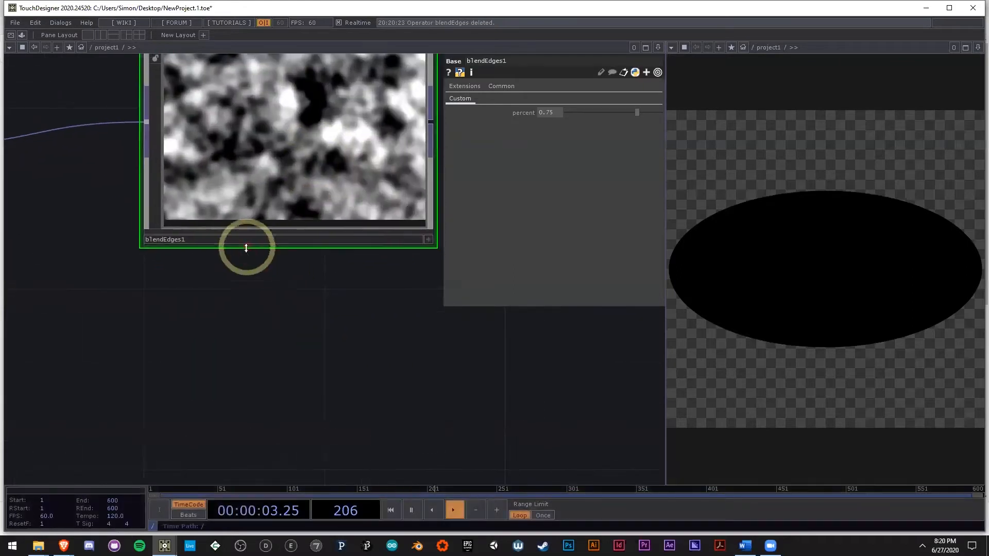
{"action": "left_click", "coordinate": [245, 238]}
{"action": "key", "text": "BackSpace"}
{"action": "left_click", "coordinate": [235, 308]}
{"action": "scroll", "coordinate": [235, 309], "scroll_direction": "down", "scroll_amount": 2}
{"action": "left_click_drag", "start_coordinate": [235, 310], "coordinate": [83, 370]}
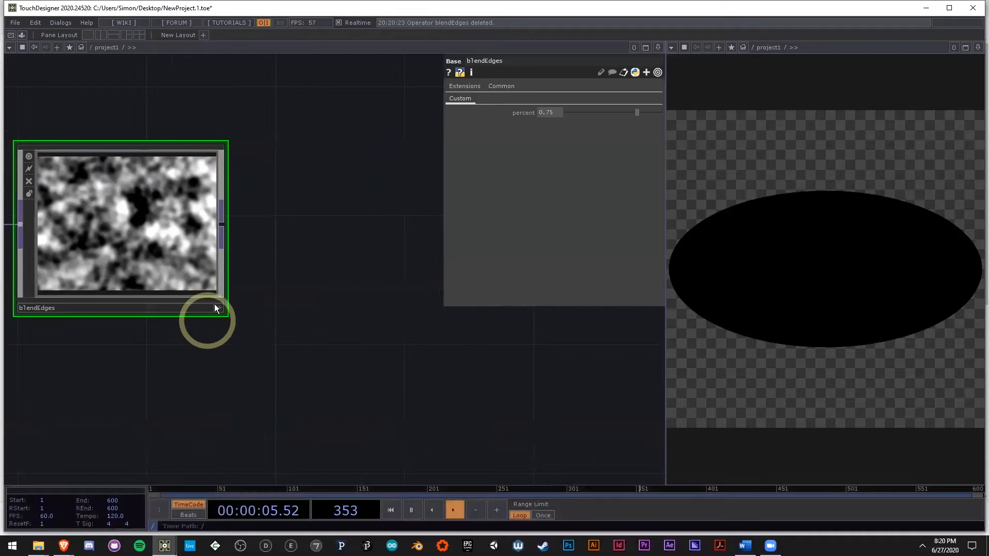
Step: Add a Tile TOP fed by blendEdges and check the seams of the tiled pattern up close
{"action": "right_click", "coordinate": [221, 230]}
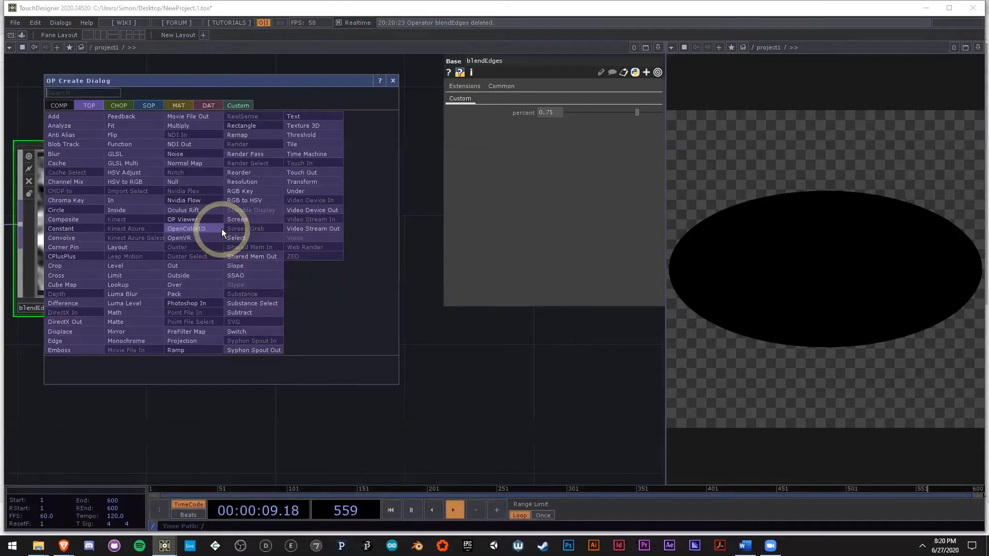
{"action": "type", "text": "tile"}
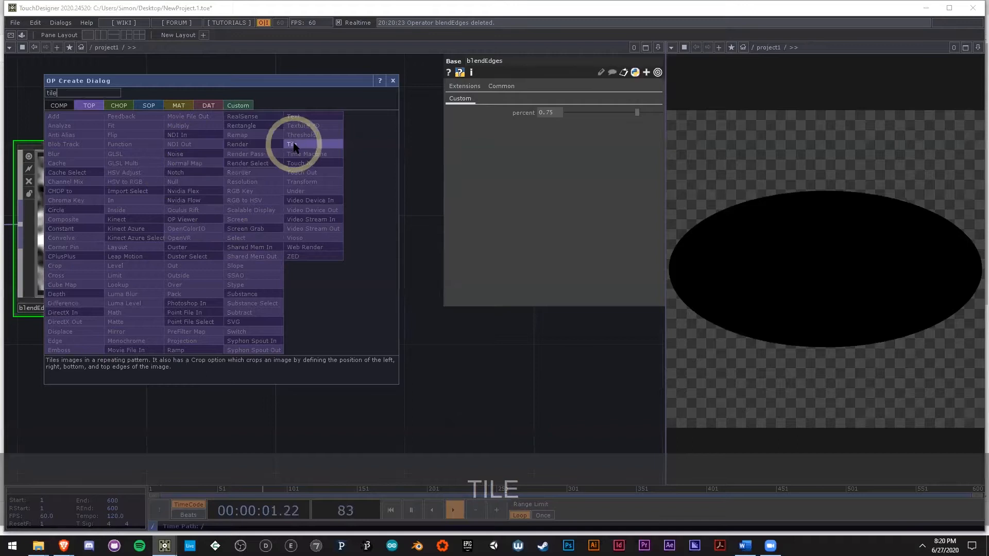
{"action": "left_click", "coordinate": [293, 147]}
{"action": "left_click", "coordinate": [369, 133]}
{"action": "scroll", "coordinate": [335, 135], "scroll_direction": "up", "scroll_amount": 7}
{"action": "left_click_drag", "start_coordinate": [326, 395], "coordinate": [304, 437]}
{"action": "scroll", "coordinate": [305, 437], "scroll_direction": "down", "scroll_amount": 3}
{"action": "scroll", "coordinate": [260, 226], "scroll_direction": "up", "scroll_amount": 3}
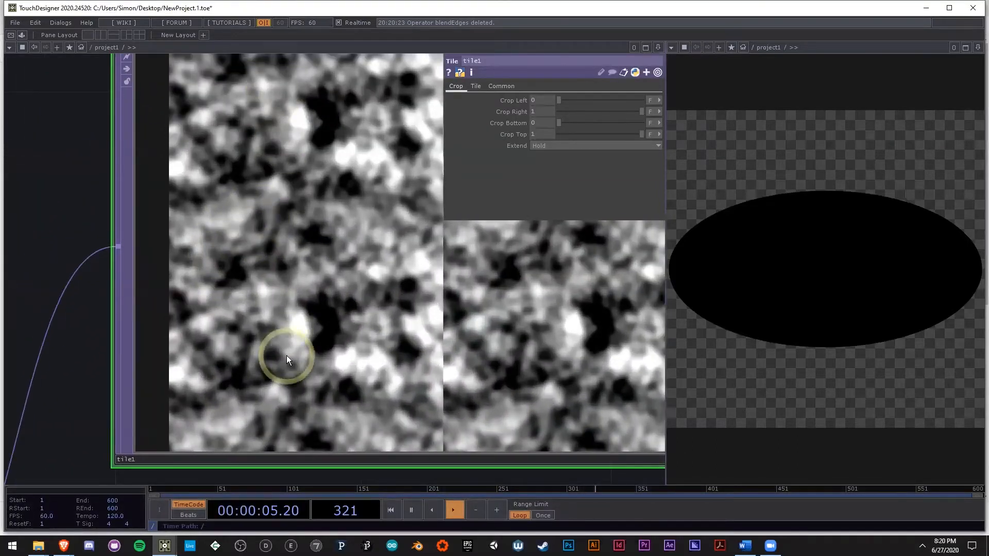
{"action": "scroll", "coordinate": [284, 289], "scroll_direction": "down", "scroll_amount": 2}
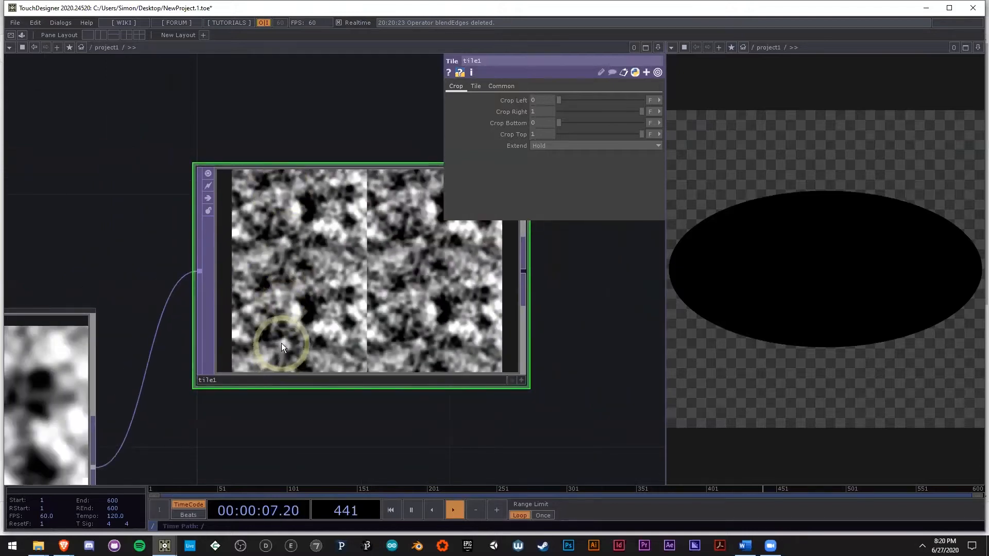
{"action": "scroll", "coordinate": [281, 325], "scroll_direction": "up", "scroll_amount": 2}
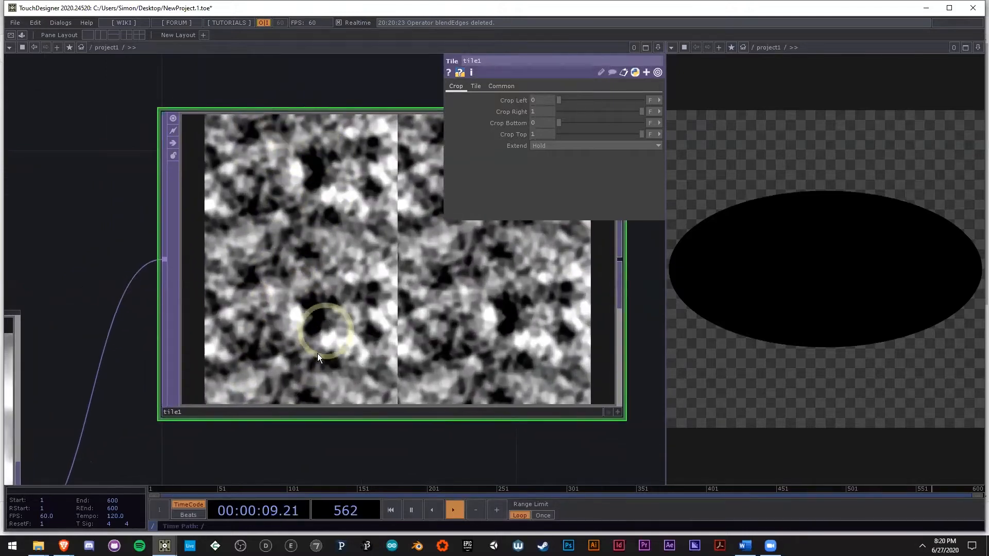
{"action": "scroll", "coordinate": [317, 353], "scroll_direction": "down", "scroll_amount": 4}
Step: Delete the tile1 test operator after blendEdges
{"action": "key", "text": "Delete"}
{"action": "left_click_drag", "start_coordinate": [332, 337], "coordinate": [308, 211]}
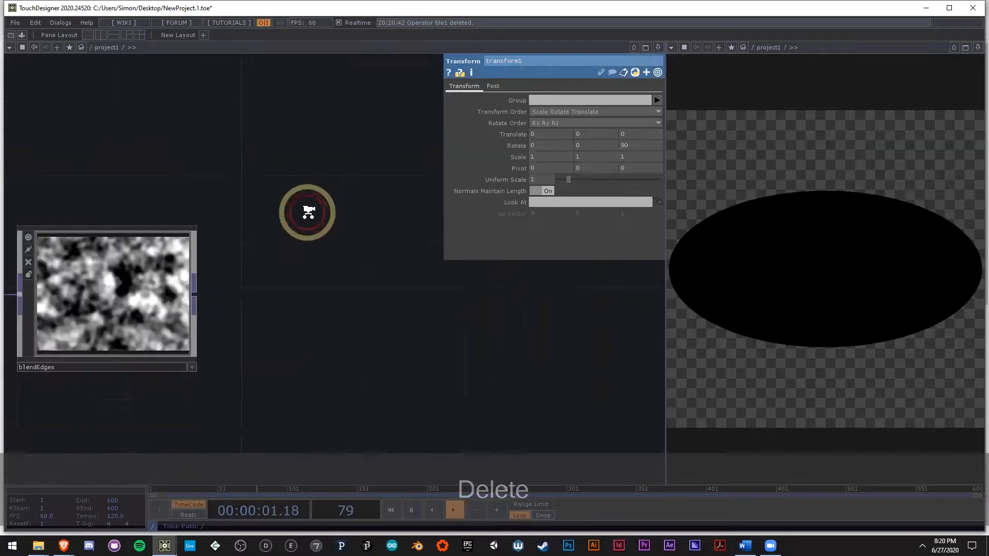
{"action": "scroll", "coordinate": [307, 212], "scroll_direction": "down", "scroll_amount": 2}
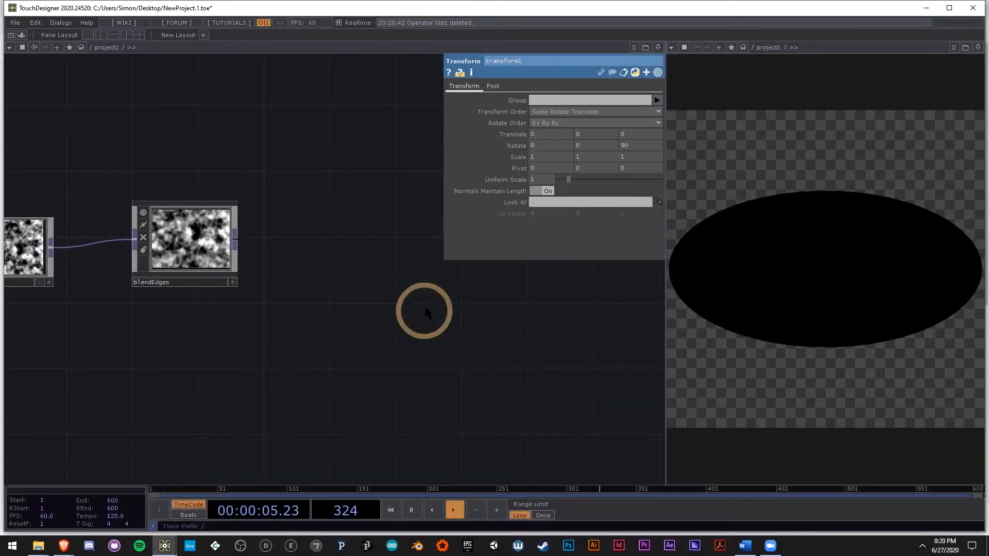
{"action": "left_click_drag", "start_coordinate": [425, 311], "coordinate": [281, 306]}
{"action": "scroll", "coordinate": [268, 305], "scroll_direction": "down", "scroll_amount": 4}
{"action": "scroll", "coordinate": [187, 283], "scroll_direction": "up", "scroll_amount": 2}
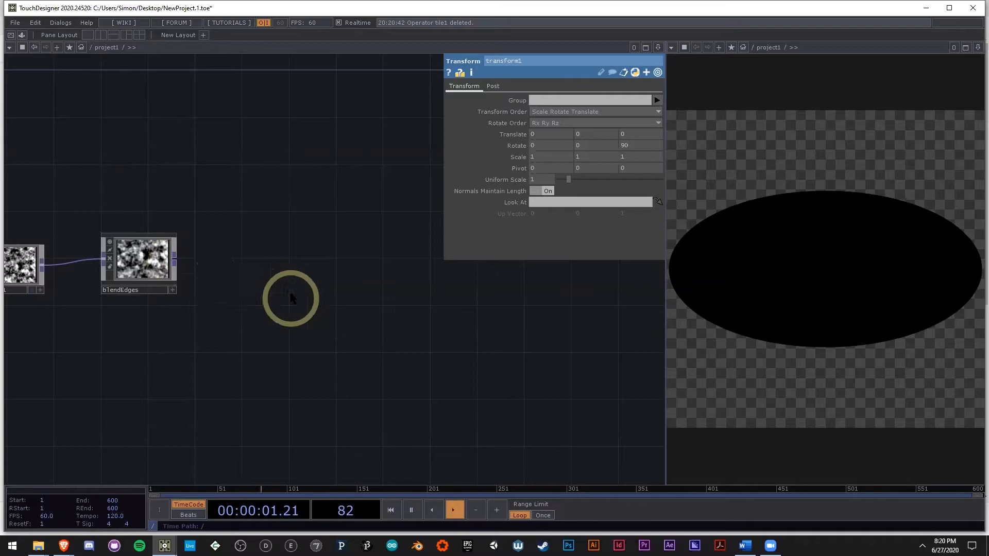
{"action": "right_click", "coordinate": [174, 259]}
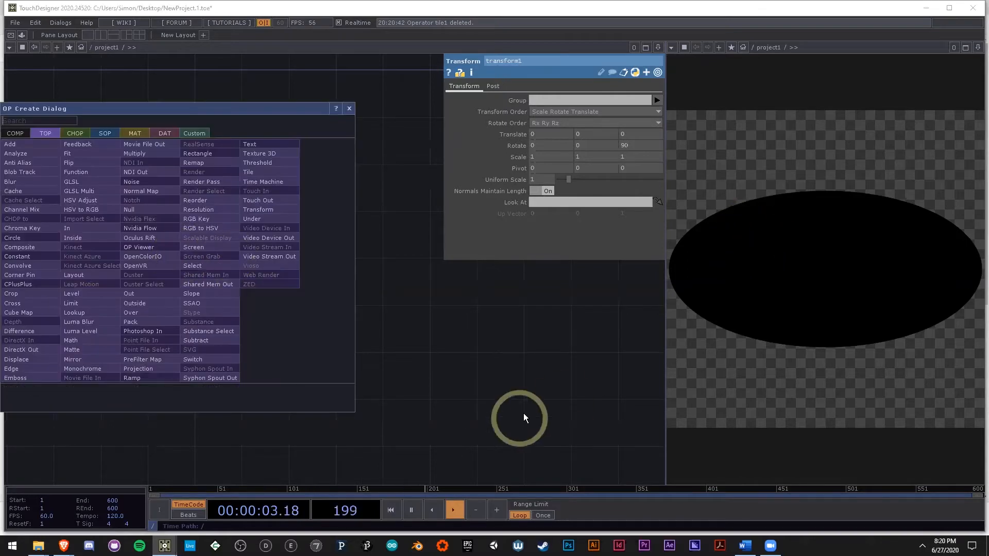
{"action": "left_click", "coordinate": [519, 418]}
{"action": "left_click", "coordinate": [754, 289]}
{"action": "left_click", "coordinate": [512, 346]}
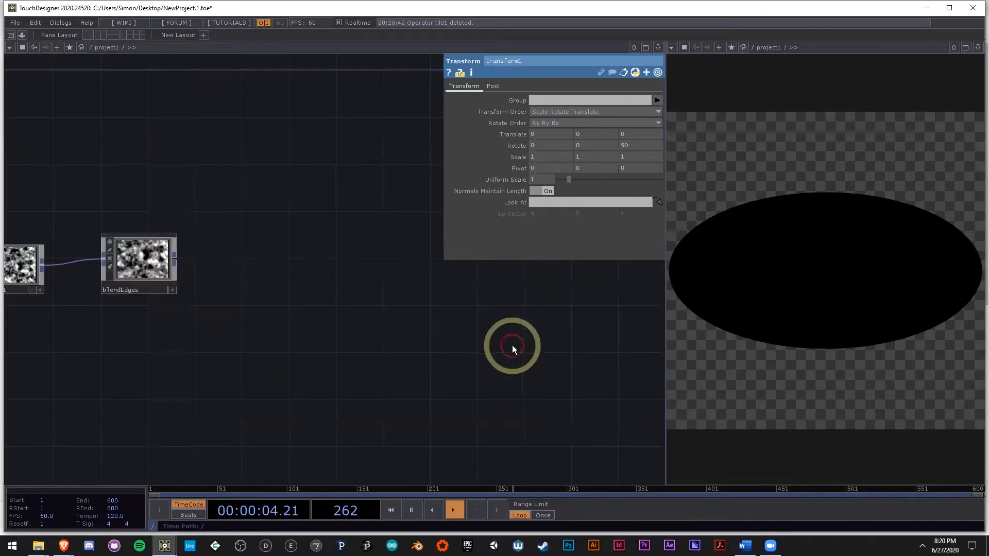
Step: Add a Null TOP fed by blendEdges, placed well away from it, and rename it color
{"action": "right_click", "coordinate": [177, 261]}
{"action": "left_click", "coordinate": [136, 200]}
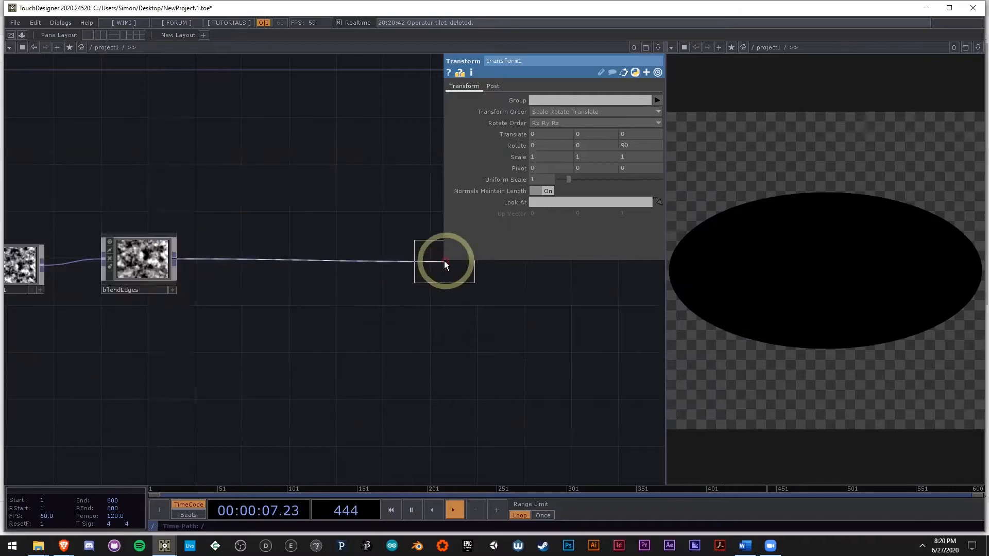
{"action": "left_click", "coordinate": [443, 262]}
{"action": "left_click_drag", "start_coordinate": [473, 360], "coordinate": [249, 370]}
{"action": "left_click_drag", "start_coordinate": [185, 377], "coordinate": [307, 353]}
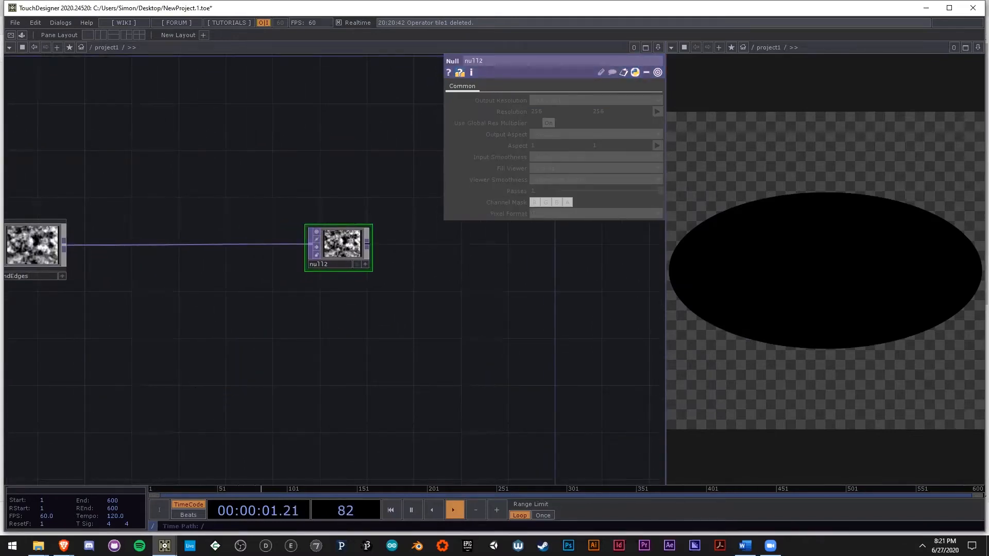
{"action": "left_click", "coordinate": [352, 260]}
{"action": "left_click_drag", "start_coordinate": [351, 255], "coordinate": [432, 263]}
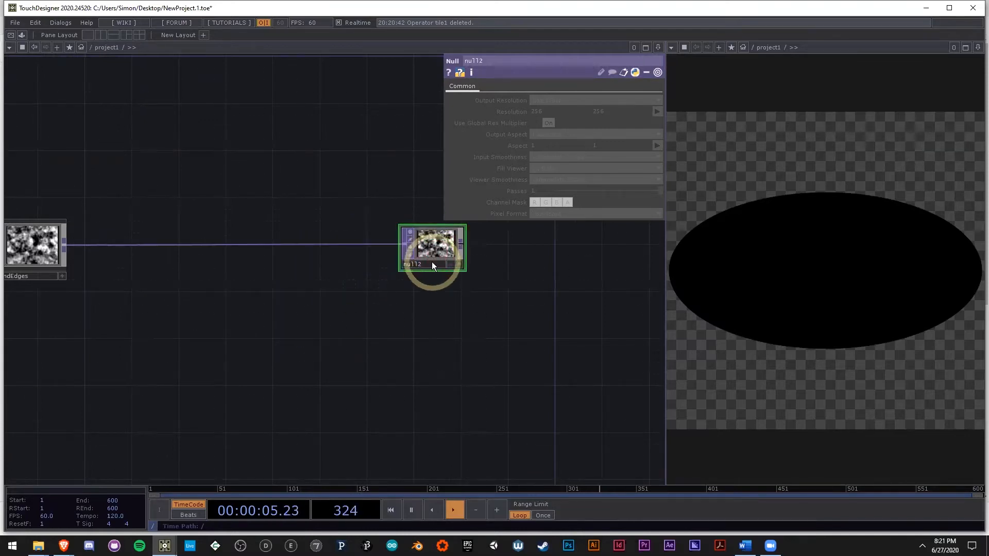
{"action": "left_click", "coordinate": [431, 263]}
{"action": "type", "text": "color"}
Step: Add a Phong MAT beside the color null
{"action": "left_click_drag", "start_coordinate": [505, 381], "coordinate": [323, 376]}
{"action": "left_click_drag", "start_coordinate": [252, 236], "coordinate": [324, 234]}
{"action": "scroll", "coordinate": [363, 240], "scroll_direction": "up", "scroll_amount": 5}
{"action": "scroll", "coordinate": [356, 228], "scroll_direction": "down", "scroll_amount": 2}
{"action": "left_click_drag", "start_coordinate": [264, 390], "coordinate": [277, 342]}
{"action": "scroll", "coordinate": [385, 327], "scroll_direction": "down", "scroll_amount": 4}
{"action": "double_click", "coordinate": [378, 282]}
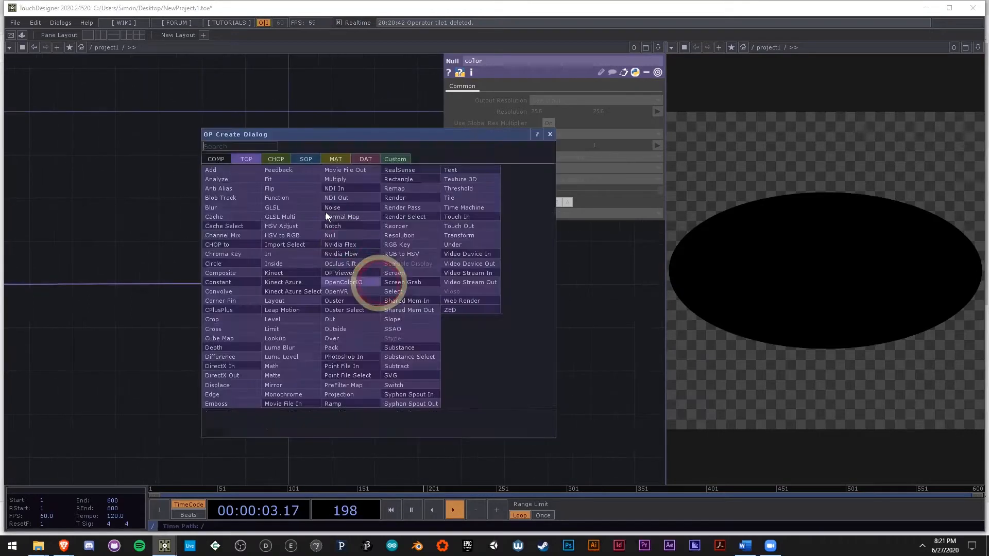
{"action": "left_click", "coordinate": [330, 159]}
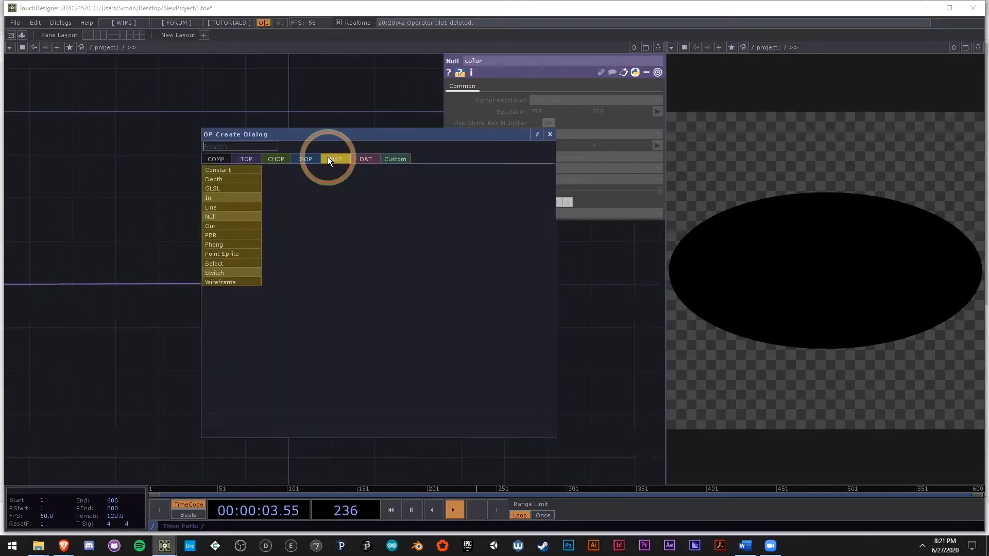
{"action": "left_click", "coordinate": [235, 242]}
{"action": "left_click", "coordinate": [369, 287]}
{"action": "left_click_drag", "start_coordinate": [281, 340], "coordinate": [126, 380]}
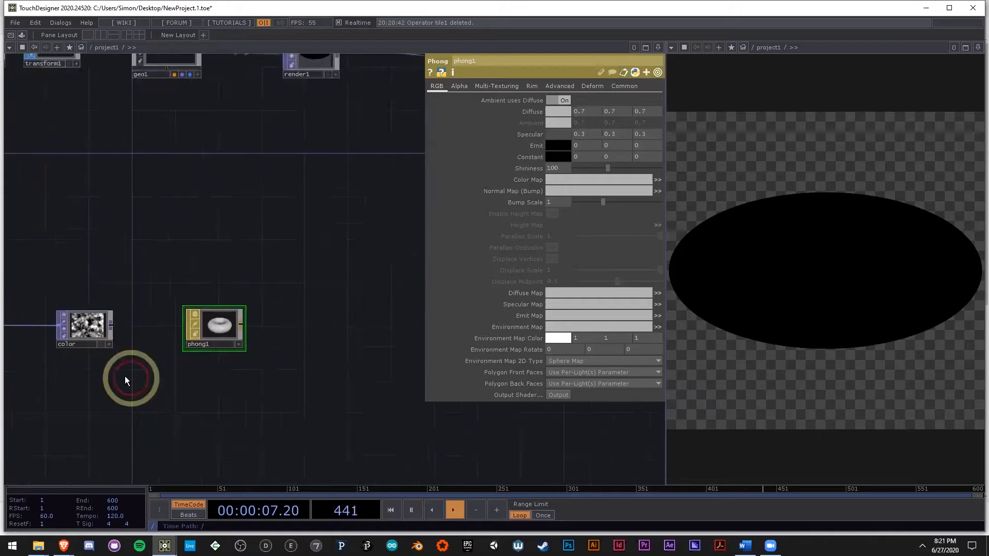
Step: Add a Light COMP next to cam1 above render1
{"action": "scroll", "coordinate": [125, 381], "scroll_direction": "down", "scroll_amount": 3}
{"action": "scroll", "coordinate": [219, 206], "scroll_direction": "up", "scroll_amount": 3}
{"action": "double_click", "coordinate": [249, 111]}
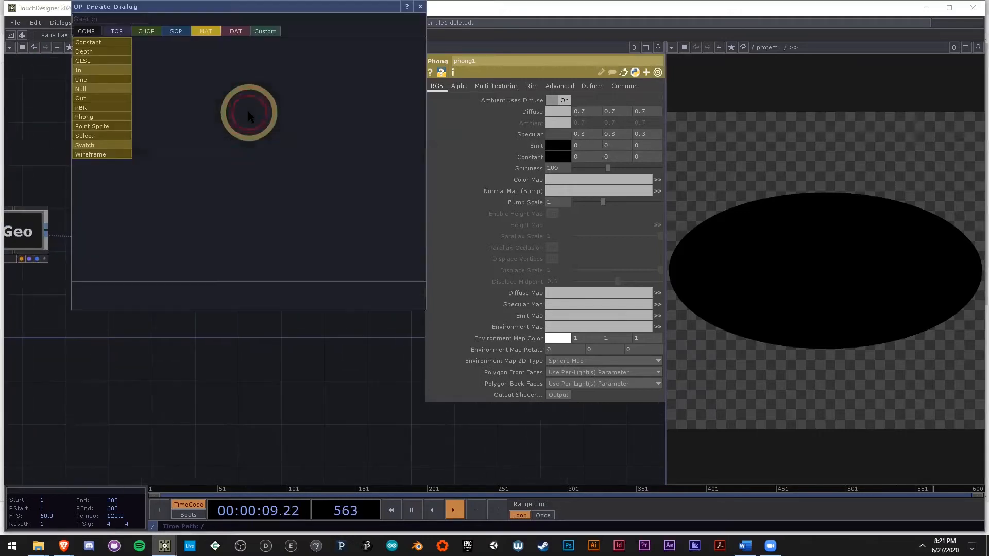
{"action": "type", "text": "li"}
{"action": "left_click", "coordinate": [85, 32]}
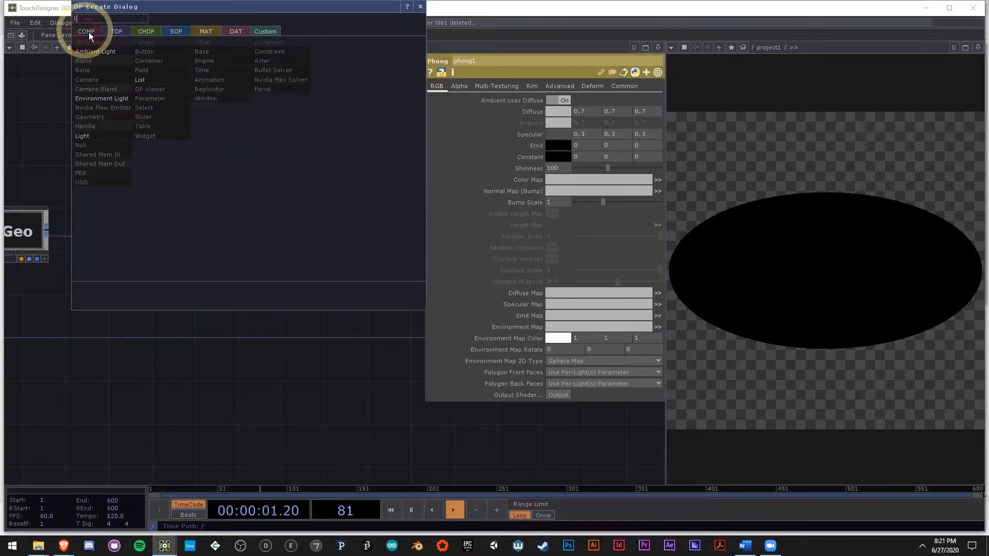
{"action": "left_click", "coordinate": [95, 134]}
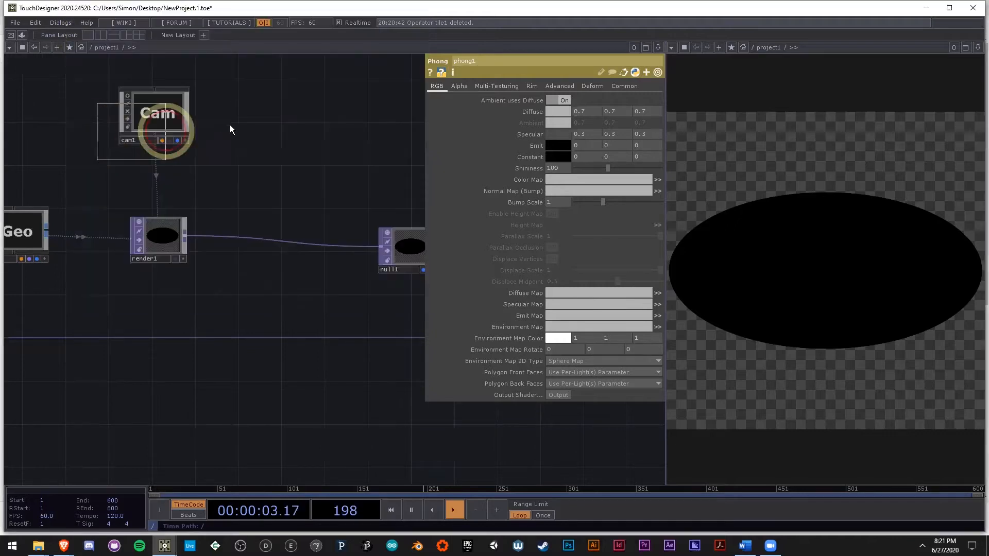
{"action": "left_click", "coordinate": [238, 117]}
Step: Assign phong1 as the material of geo1 and set phong1's Color Map to the color null
{"action": "left_click_drag", "start_coordinate": [290, 328], "coordinate": [394, 242]}
{"action": "scroll", "coordinate": [378, 281], "scroll_direction": "down", "scroll_amount": 3}
{"action": "scroll", "coordinate": [284, 342], "scroll_direction": "up", "scroll_amount": 3}
{"action": "left_click_drag", "start_coordinate": [222, 390], "coordinate": [342, 306]}
{"action": "left_click", "coordinate": [318, 334]}
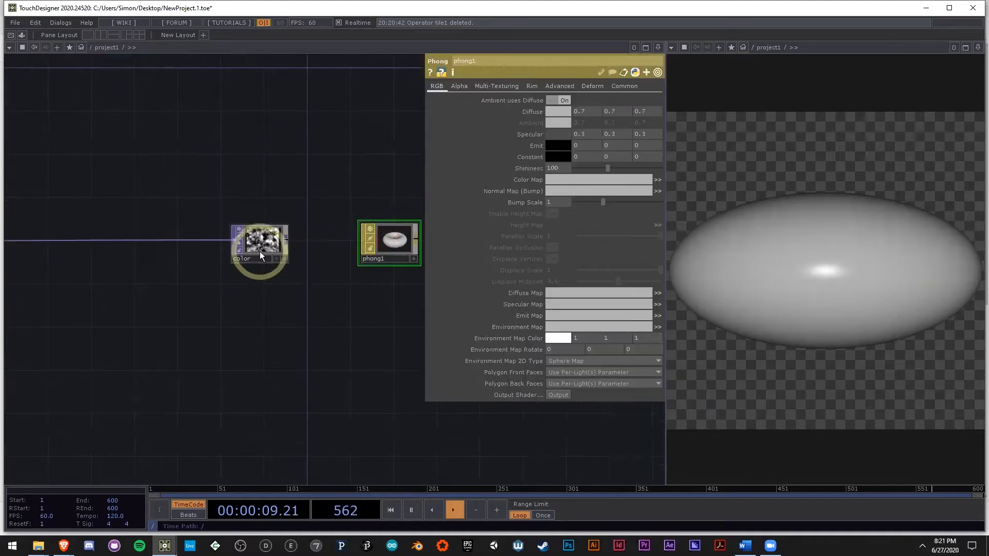
{"action": "left_click_drag", "start_coordinate": [365, 257], "coordinate": [261, 152]}
{"action": "scroll", "coordinate": [265, 298], "scroll_direction": "down", "scroll_amount": 3}
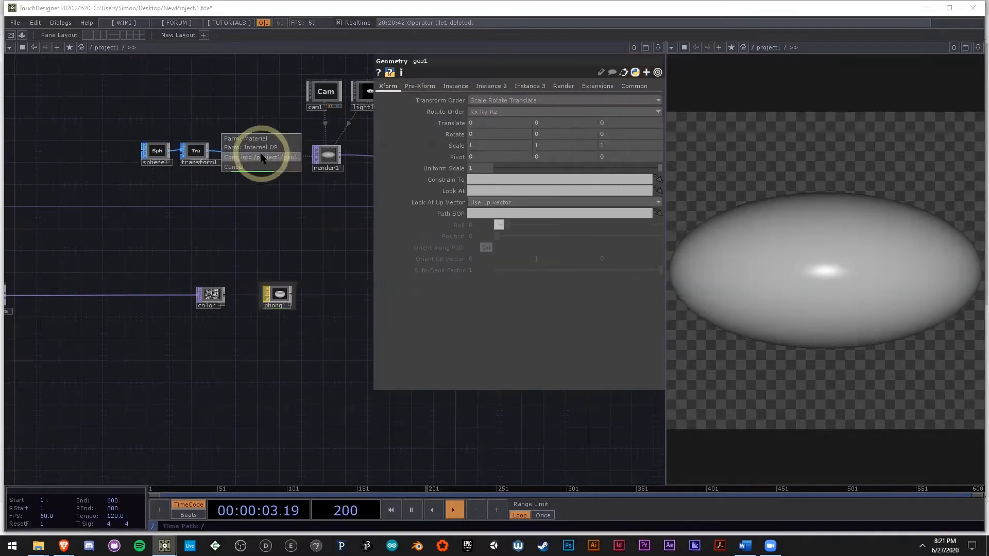
{"action": "left_click_drag", "start_coordinate": [278, 293], "coordinate": [260, 153]}
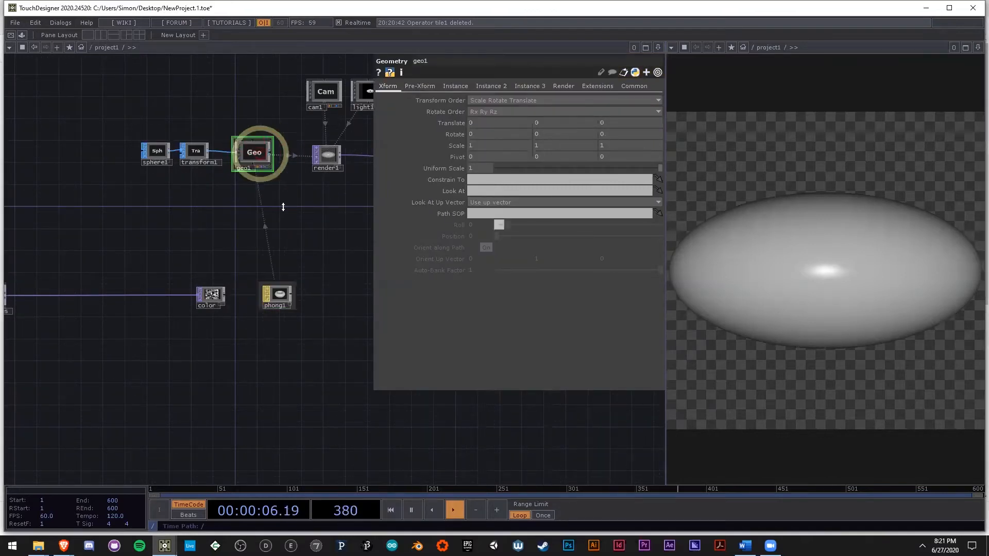
{"action": "left_click", "coordinate": [278, 293]}
{"action": "left_click_drag", "start_coordinate": [210, 294], "coordinate": [519, 179]}
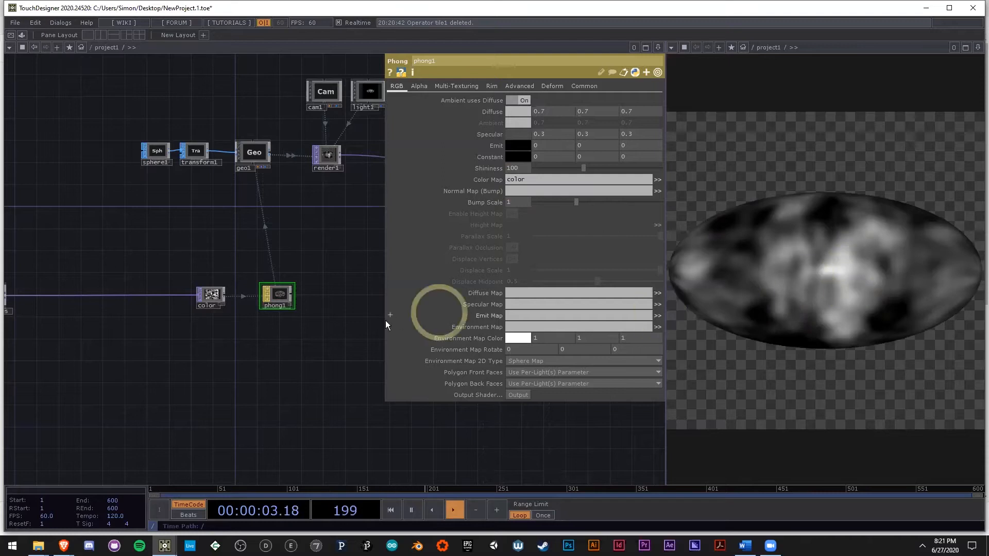
Step: Make two copies of the color null below it, both still fed by blendEdges
{"action": "scroll", "coordinate": [222, 335], "scroll_direction": "up", "scroll_amount": 3}
{"action": "left_click", "coordinate": [232, 291]}
{"action": "scroll", "coordinate": [257, 329], "scroll_direction": "down", "scroll_amount": 3}
{"action": "key", "text": "ctrl+c"}
{"action": "key", "text": "ctrl+v"}
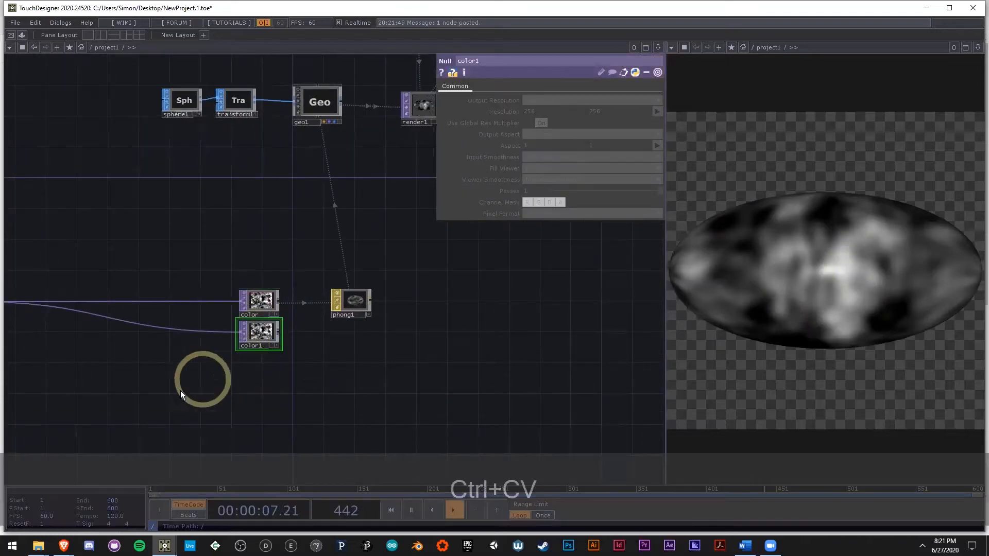
{"action": "scroll", "coordinate": [273, 324], "scroll_direction": "up", "scroll_amount": 3}
{"action": "key", "text": "ctrl+c"}
{"action": "key", "text": "ctrl+v"}
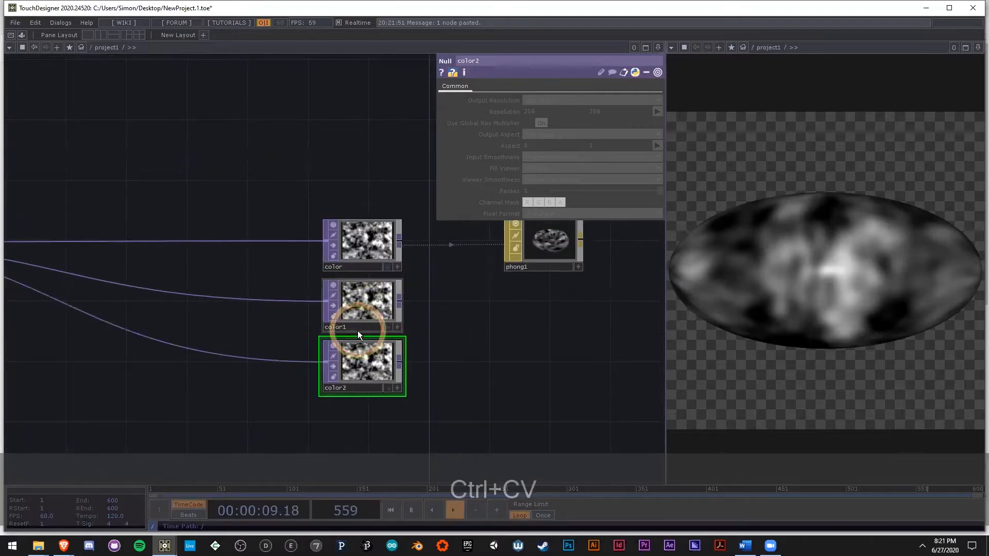
Step: Rename the color1 null to normal and the color2 null to height
{"action": "left_click", "coordinate": [368, 331]}
{"action": "type", "text": "norn"}
{"action": "key", "text": "BackSpace"}
{"action": "type", "text": "mal"}
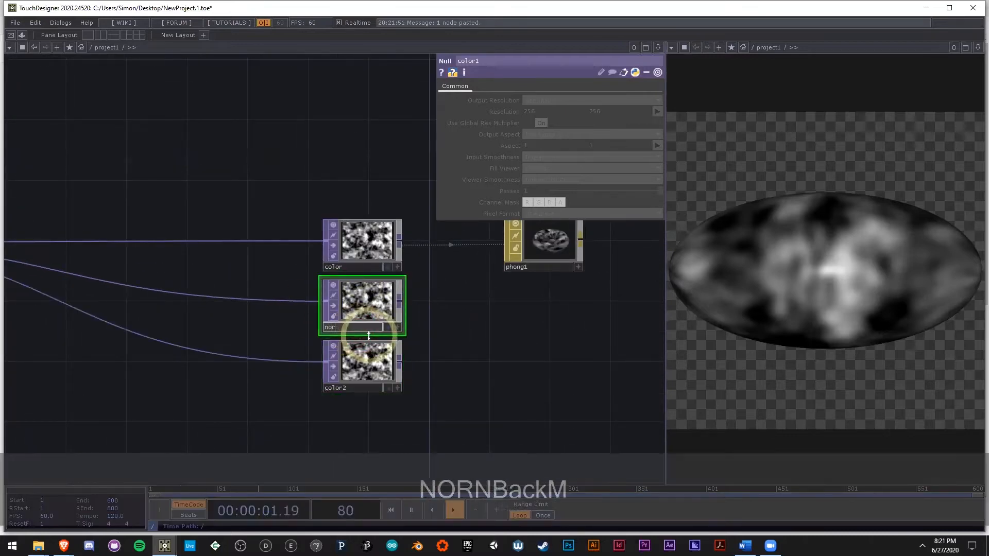
{"action": "left_click", "coordinate": [359, 389]}
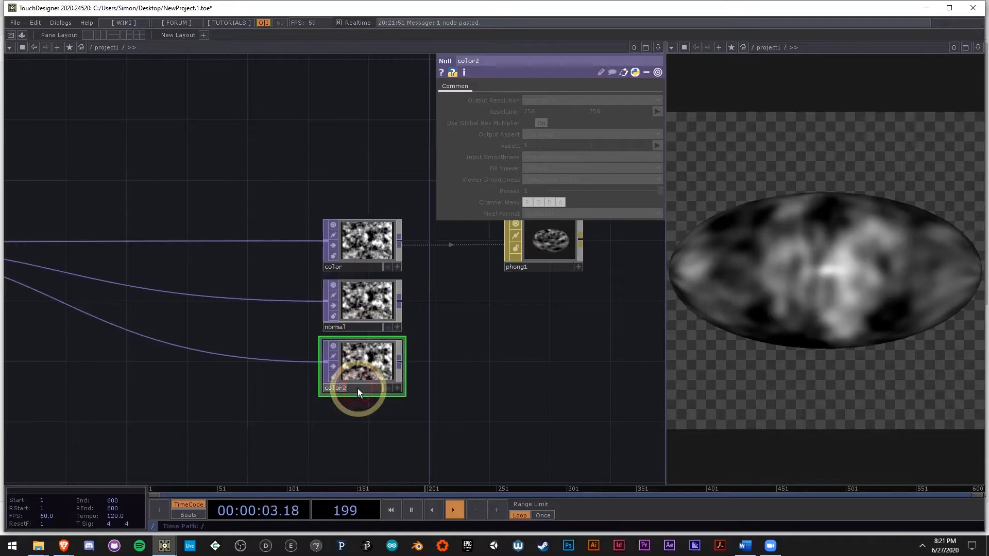
{"action": "type", "text": "height"}
{"action": "key", "text": "Return"}
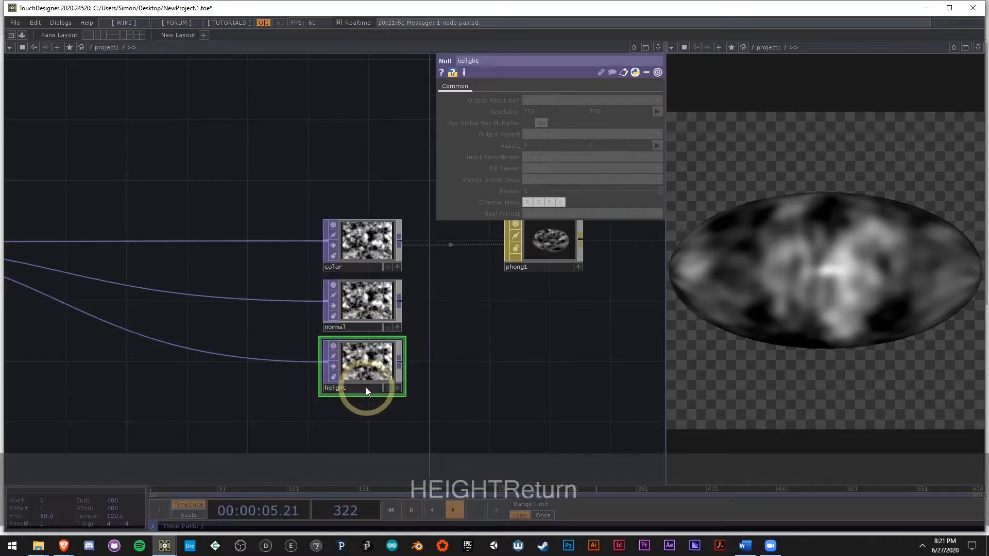
{"action": "left_click", "coordinate": [649, 368]}
Step: Insert a Normal Map TOP between blendEdges and the normal null and inspect its output up close
{"action": "left_click_drag", "start_coordinate": [475, 371], "coordinate": [411, 359]}
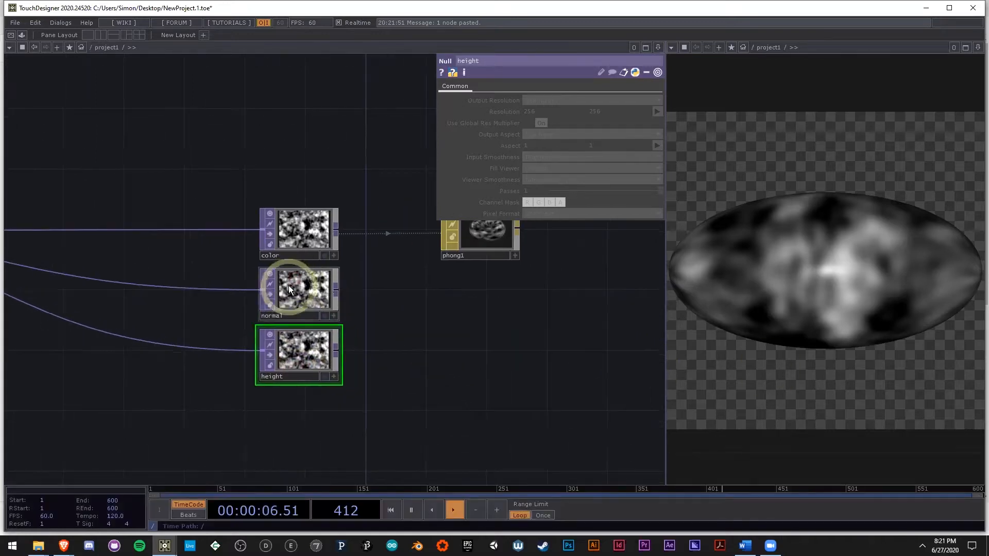
{"action": "right_click", "coordinate": [261, 289]}
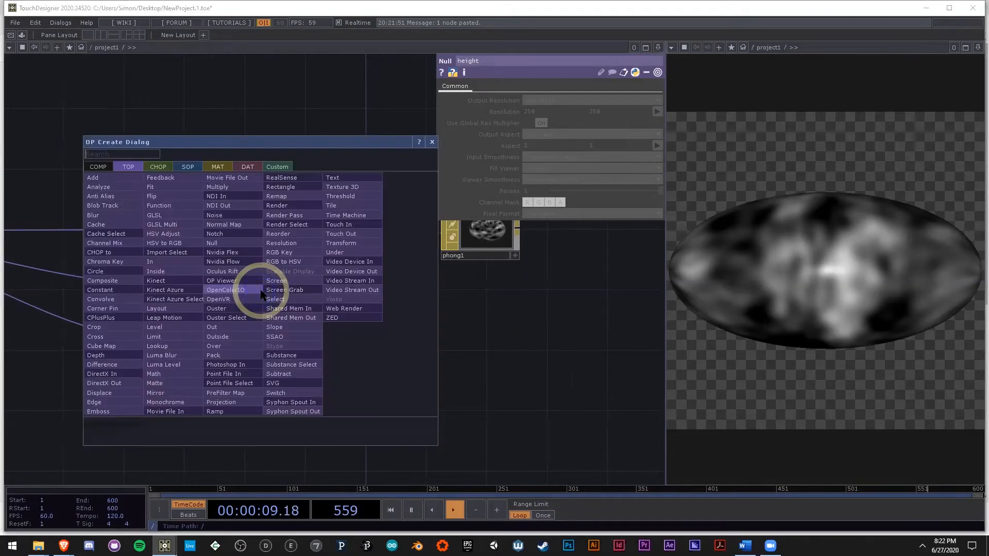
{"action": "type", "text": "no"}
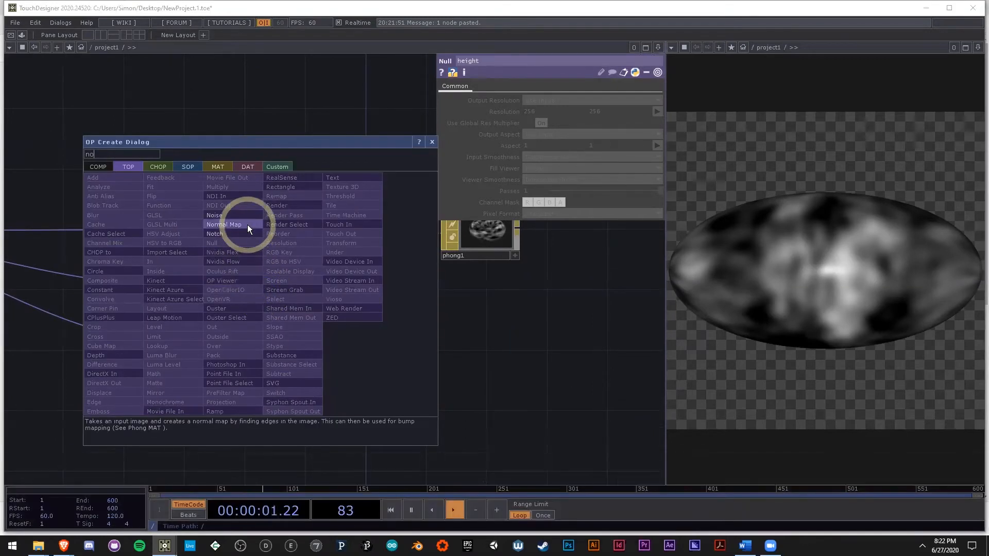
{"action": "left_click", "coordinate": [248, 224]}
{"action": "left_click", "coordinate": [198, 296]}
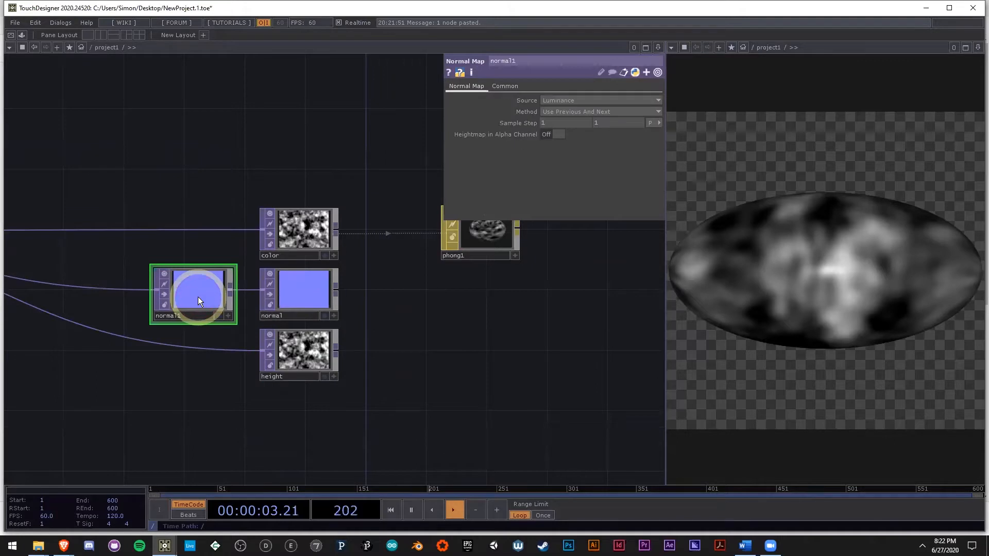
{"action": "scroll", "coordinate": [206, 306], "scroll_direction": "up", "scroll_amount": 2}
{"action": "scroll", "coordinate": [206, 306], "scroll_direction": "up", "scroll_amount": 1}
{"action": "scroll", "coordinate": [359, 349], "scroll_direction": "down", "scroll_amount": 5}
Step: Set phong1's Normal Map (Bump) to the normal null
{"action": "left_click_drag", "start_coordinate": [545, 344], "coordinate": [235, 347]}
{"action": "left_click", "coordinate": [472, 263]}
{"action": "left_click_drag", "start_coordinate": [179, 297], "coordinate": [563, 190]}
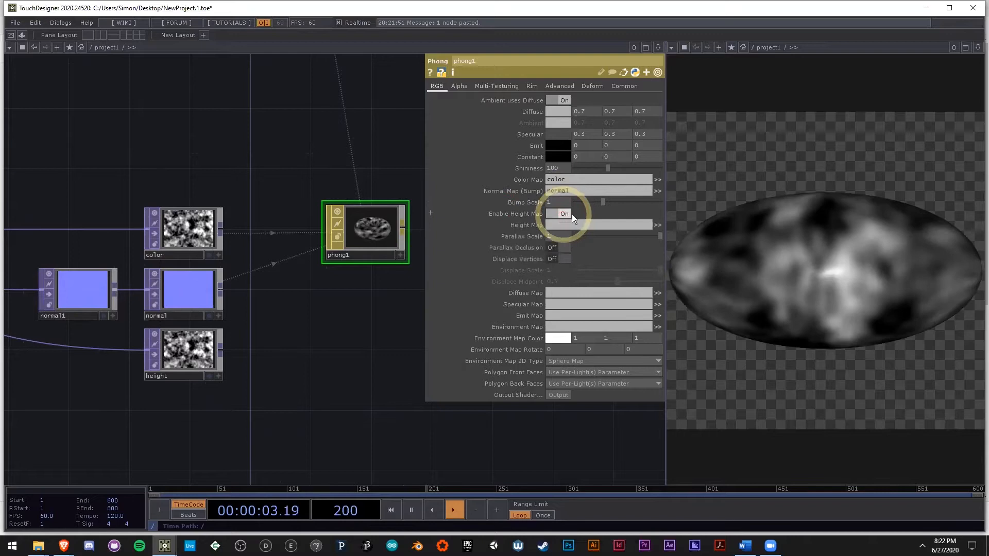
Step: Enable phong1's Height Map with the height null as its source and turn on Displace Vertices
{"action": "left_click", "coordinate": [566, 214]}
{"action": "left_click_drag", "start_coordinate": [574, 232], "coordinate": [572, 225]}
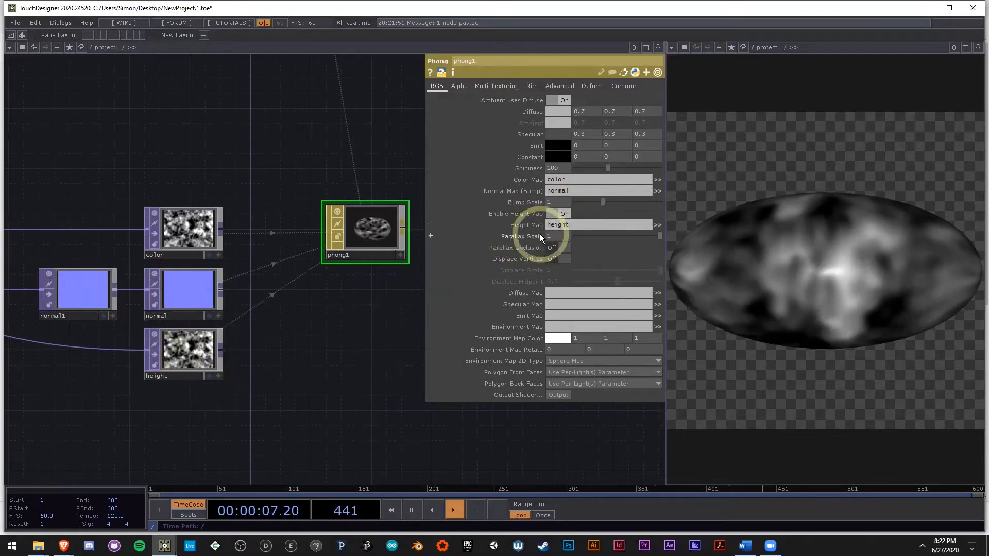
{"action": "left_click", "coordinate": [560, 260]}
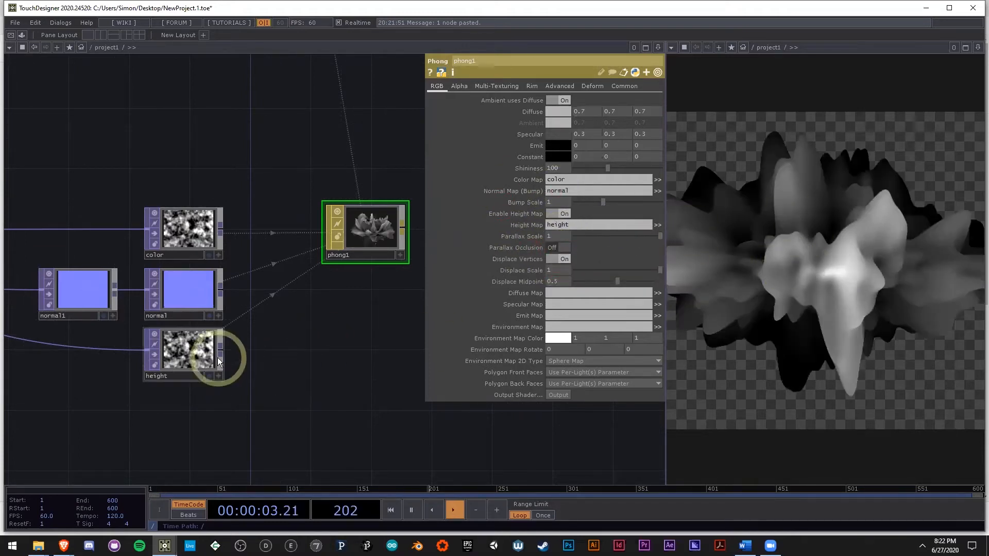
Step: Compare the height texture with the displaced render and read render1's operator information
{"action": "scroll", "coordinate": [211, 350], "scroll_direction": "up", "scroll_amount": 5}
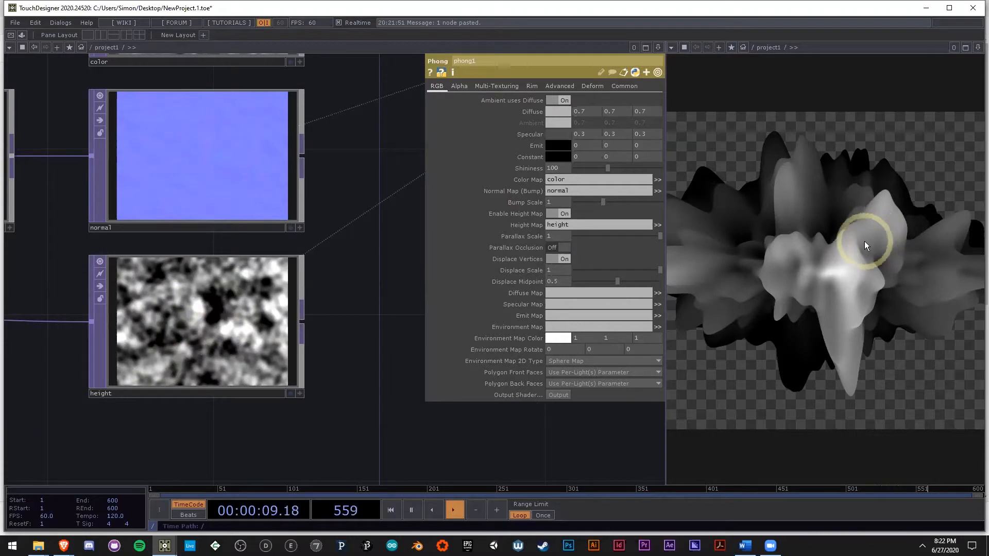
{"action": "scroll", "coordinate": [387, 303], "scroll_direction": "down", "scroll_amount": 5}
{"action": "scroll", "coordinate": [269, 382], "scroll_direction": "down", "scroll_amount": 8}
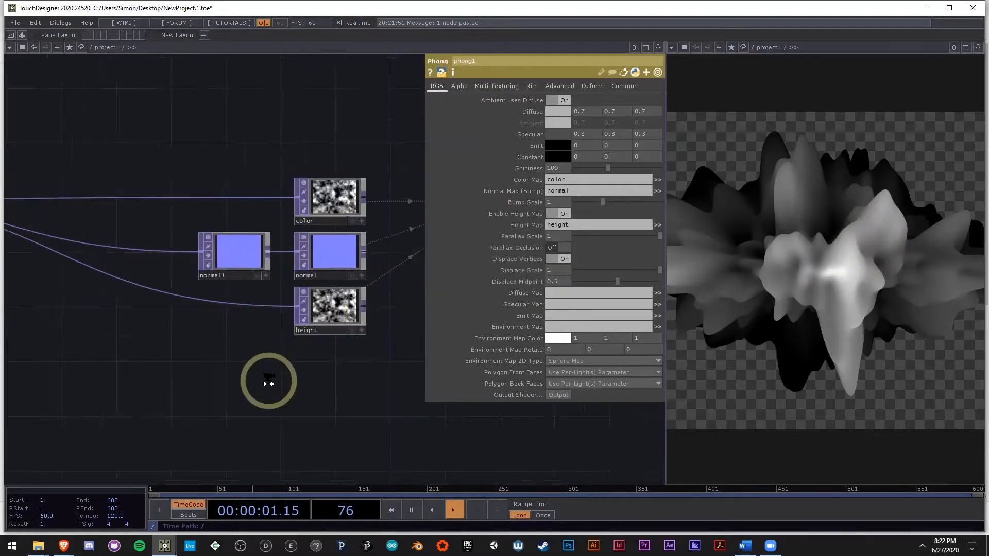
{"action": "left_click_drag", "start_coordinate": [312, 396], "coordinate": [212, 403]}
{"action": "scroll", "coordinate": [298, 170], "scroll_direction": "up", "scroll_amount": 3}
{"action": "scroll", "coordinate": [308, 183], "scroll_direction": "up", "scroll_amount": 3}
{"action": "left_click_drag", "start_coordinate": [286, 198], "coordinate": [365, 200]}
{"action": "middle_click", "coordinate": [372, 165]}
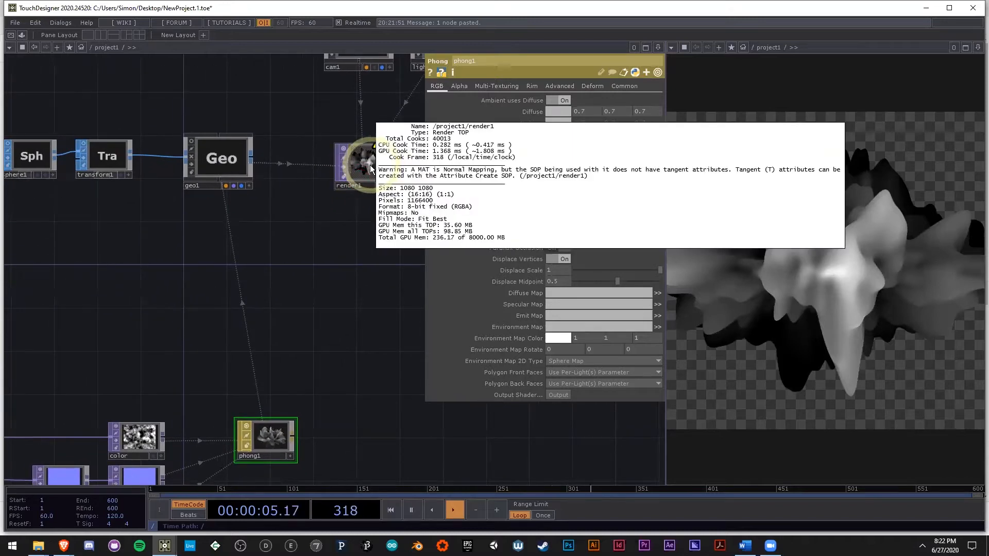
{"action": "middle_click_drag", "start_coordinate": [374, 166], "coordinate": [453, 201]}
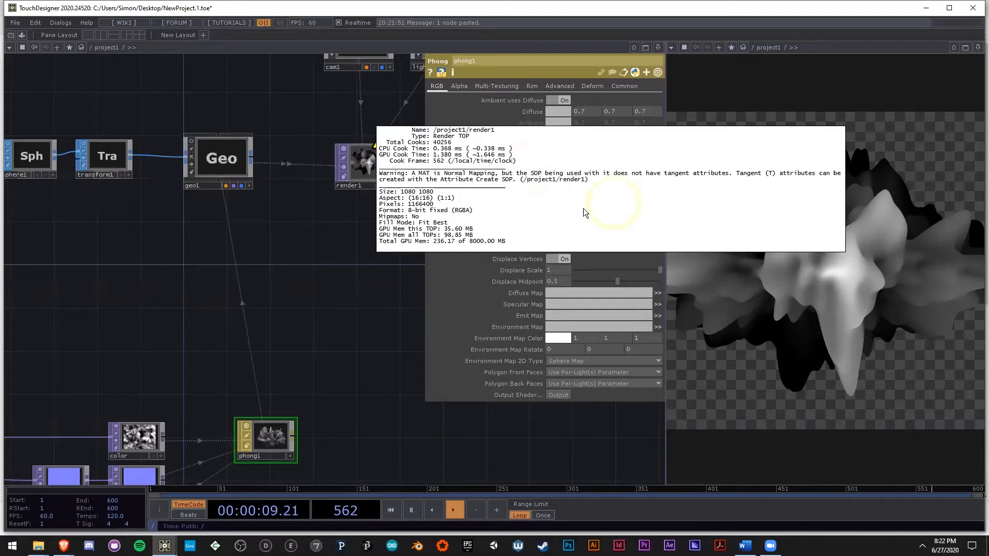
{"action": "left_click", "coordinate": [162, 270]}
Step: Move sphere1 and transform1 away from geo1 and insert an Attribute Create SOP between transform1 and geo1
{"action": "left_click_drag", "start_coordinate": [129, 200], "coordinate": [255, 224]}
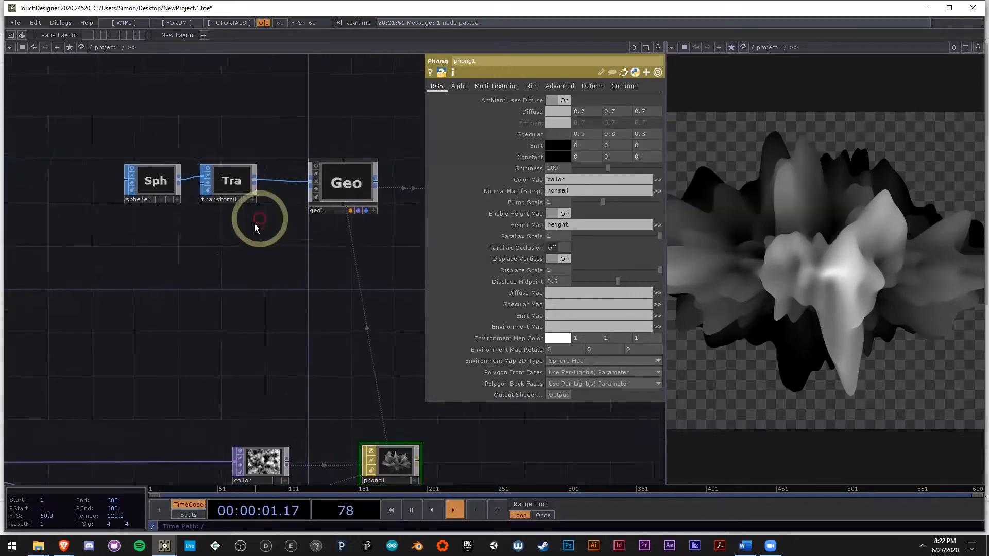
{"action": "right_click_drag", "start_coordinate": [264, 212], "coordinate": [115, 131]}
{"action": "left_click_drag", "start_coordinate": [242, 191], "coordinate": [145, 192]}
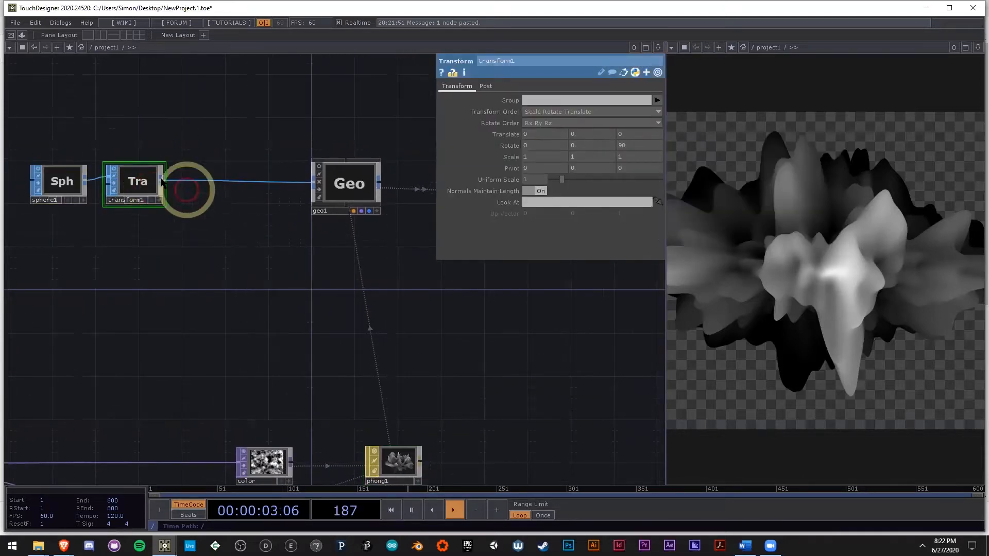
{"action": "left_click", "coordinate": [136, 180]}
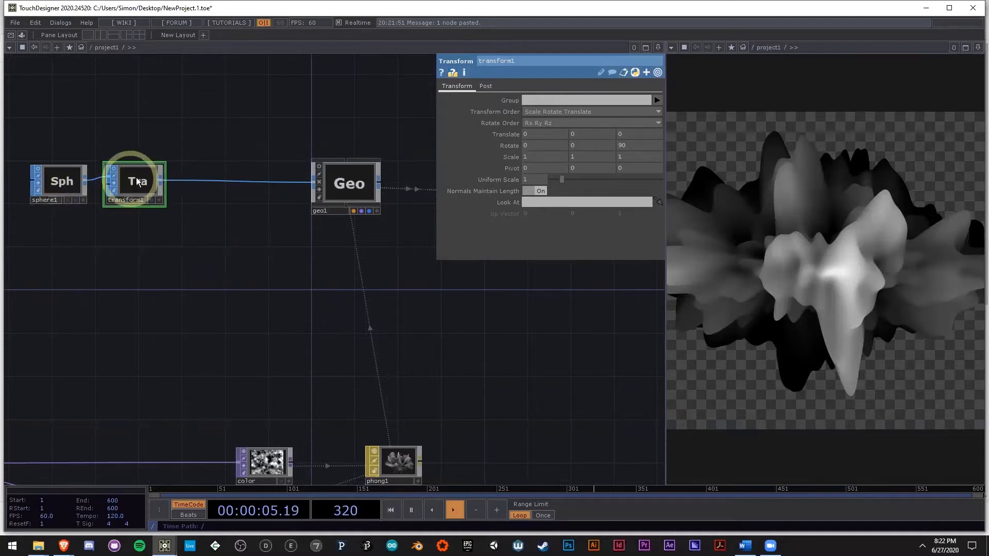
{"action": "left_click", "coordinate": [161, 182]}
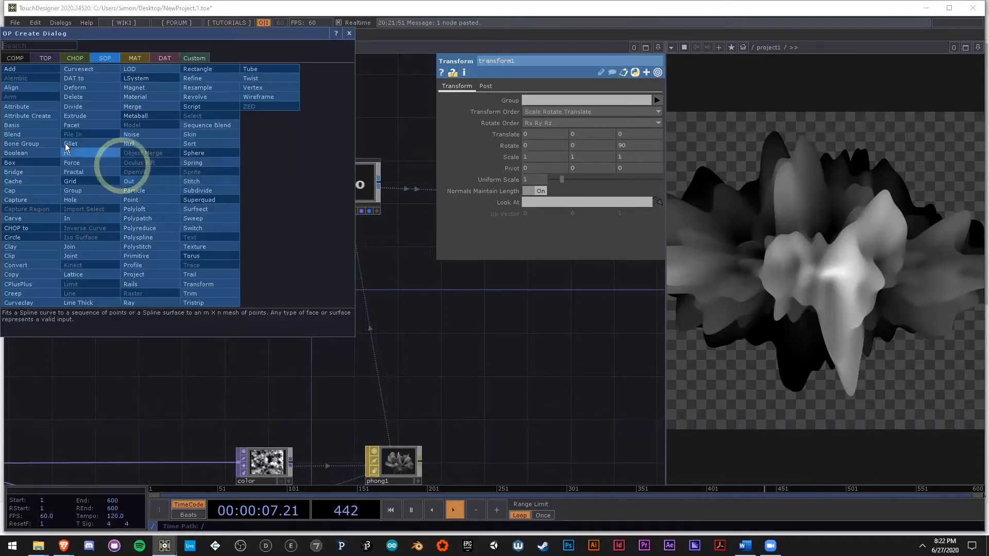
{"action": "left_click", "coordinate": [40, 119]}
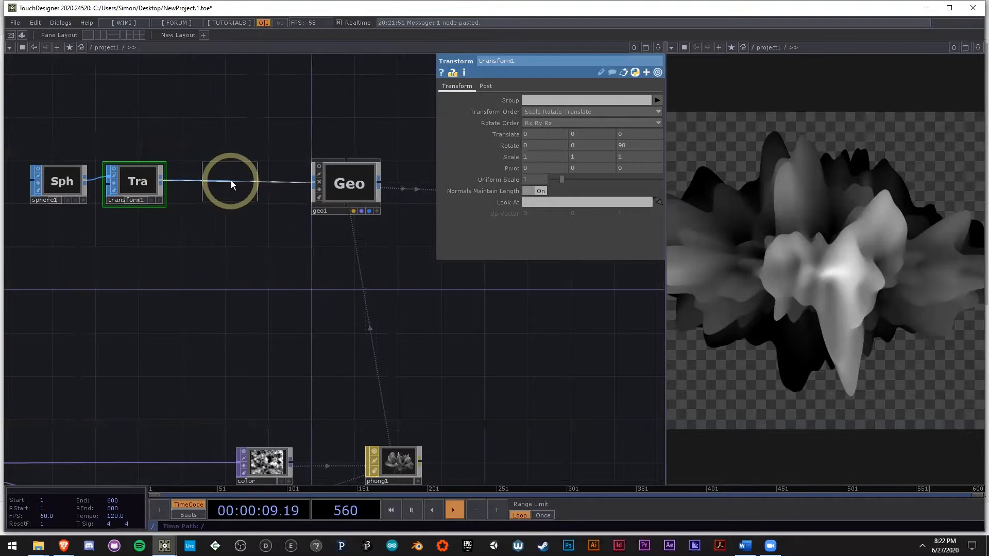
{"action": "left_click", "coordinate": [231, 180]}
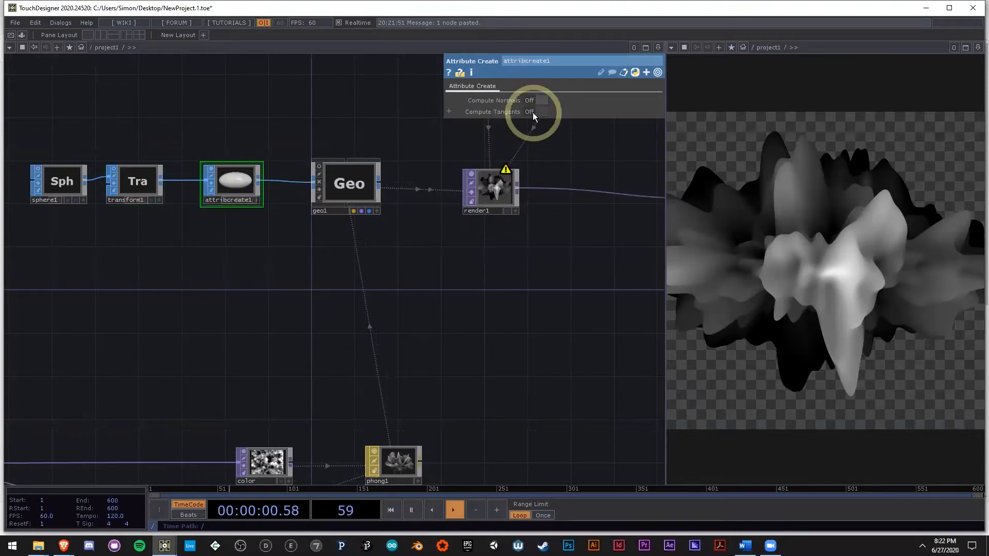
Step: Turn on Compute Tangents in attribcreate1 and switch off its node viewer
{"action": "left_click", "coordinate": [532, 112]}
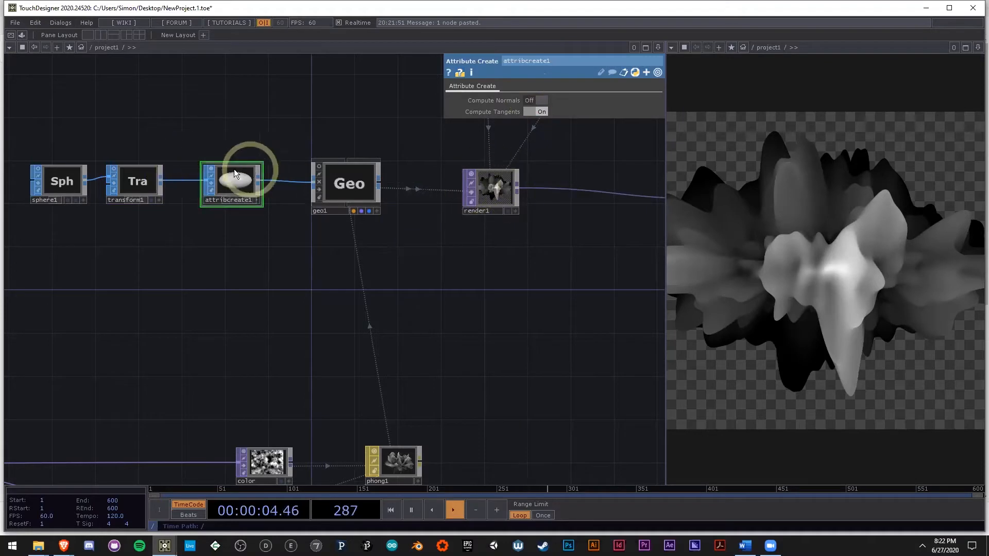
{"action": "left_click", "coordinate": [211, 168]}
{"action": "left_click_drag", "start_coordinate": [479, 299], "coordinate": [416, 199]}
{"action": "scroll", "coordinate": [416, 198], "scroll_direction": "down", "scroll_amount": 3}
{"action": "left_click_drag", "start_coordinate": [339, 396], "coordinate": [401, 381]}
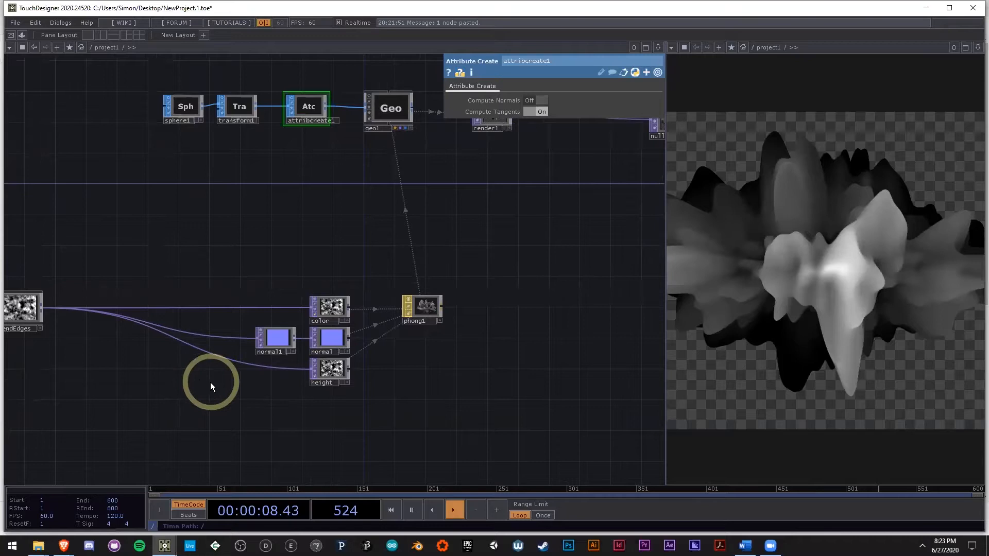
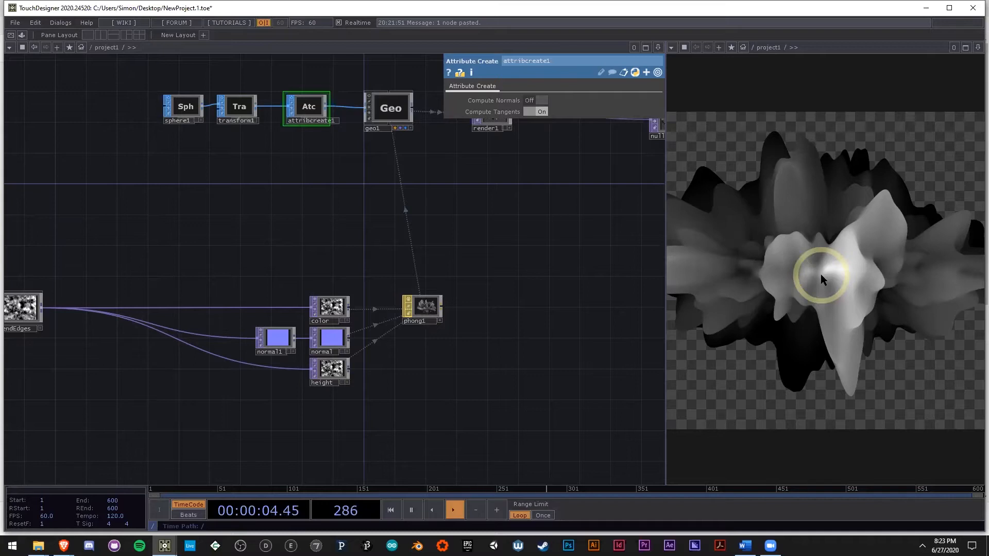
Step: Add a Ramp TOP below the texture network, fed from the output of blendEdges
{"action": "left_click_drag", "start_coordinate": [589, 270], "coordinate": [459, 305]}
{"action": "scroll", "coordinate": [460, 306], "scroll_direction": "down", "scroll_amount": 5}
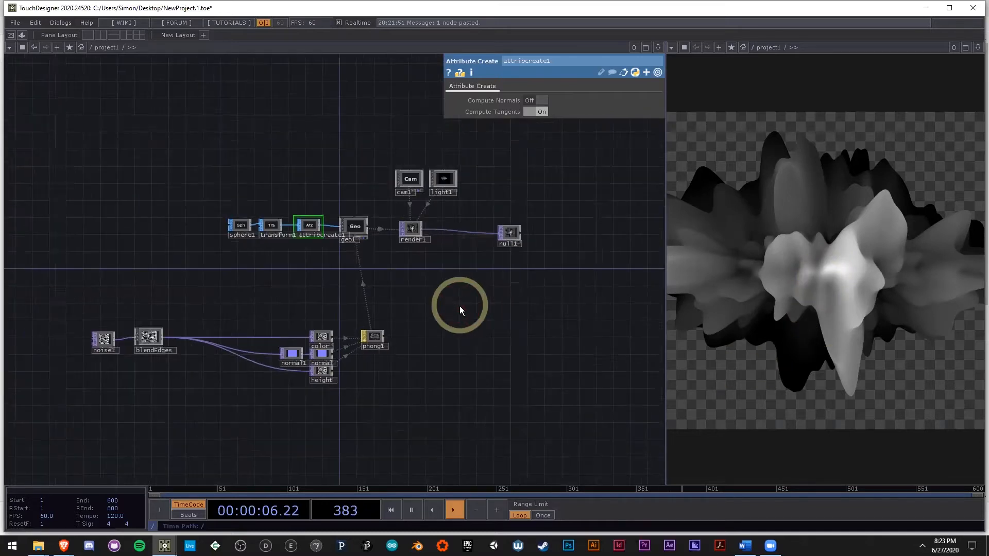
{"action": "scroll", "coordinate": [237, 372], "scroll_direction": "up", "scroll_amount": 5}
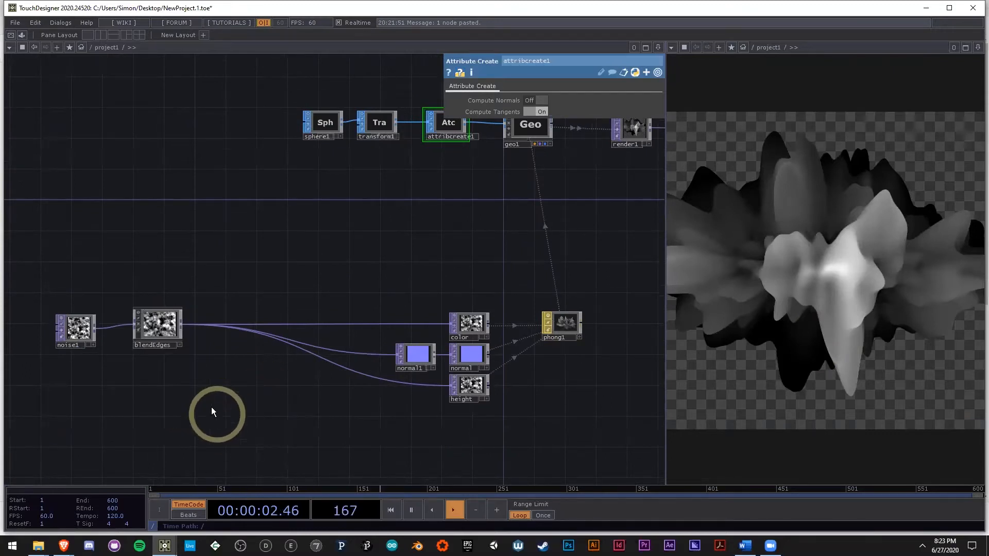
{"action": "scroll", "coordinate": [170, 355], "scroll_direction": "up", "scroll_amount": 2}
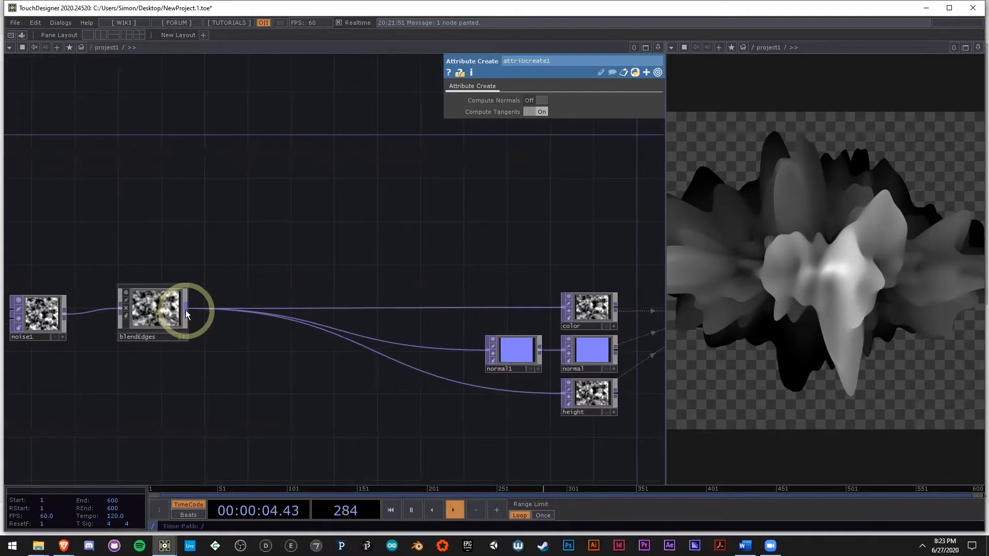
{"action": "right_click", "coordinate": [185, 310]}
{"action": "type", "text": "ra"}
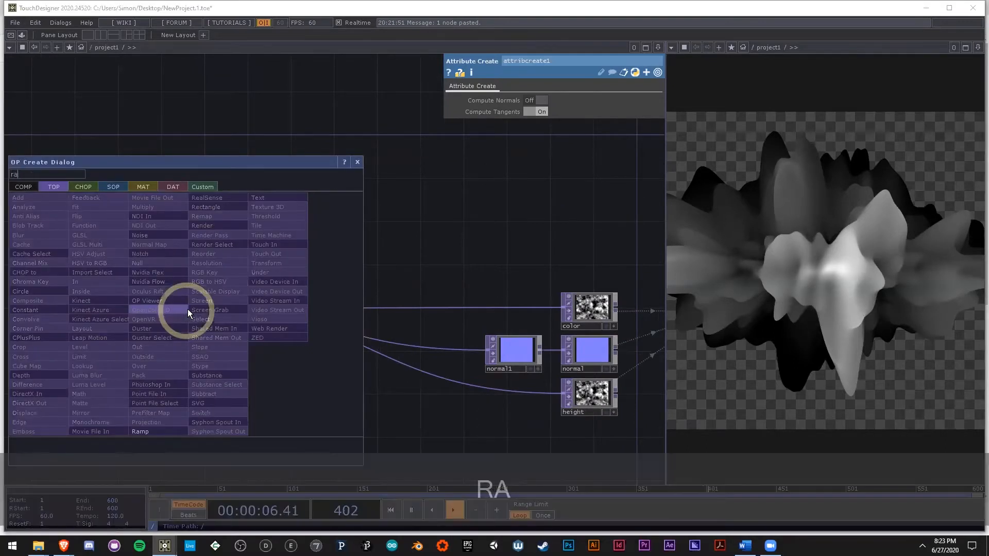
{"action": "left_click", "coordinate": [173, 431]}
{"action": "left_click", "coordinate": [253, 404]}
{"action": "scroll", "coordinate": [252, 416], "scroll_direction": "up", "scroll_amount": 4}
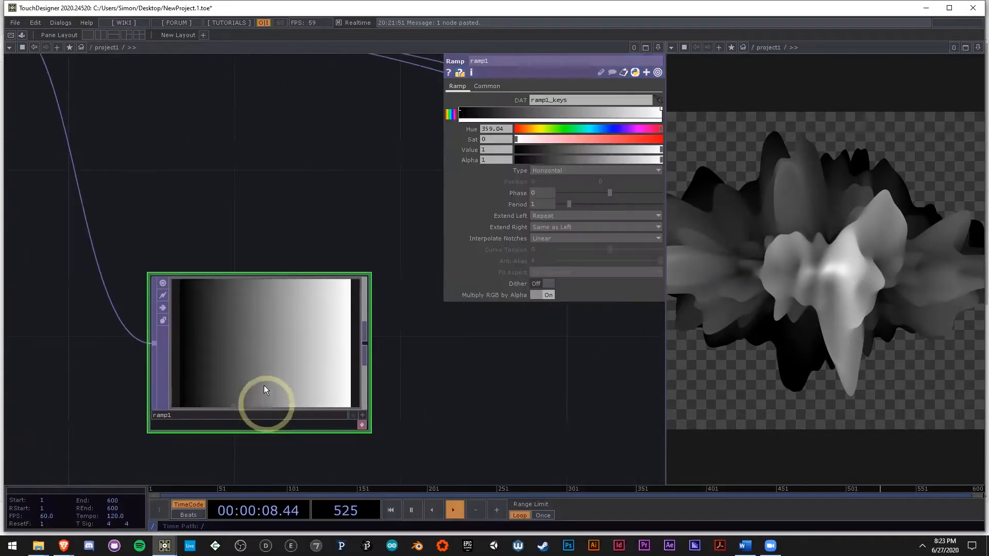
Step: Move noise1 and blendEdges away from the downstream nodes to make space in the network
{"action": "scroll", "coordinate": [272, 362], "scroll_direction": "down", "scroll_amount": 2}
{"action": "left_click", "coordinate": [138, 193]}
{"action": "left_click_drag", "start_coordinate": [150, 322], "coordinate": [279, 321]}
{"action": "scroll", "coordinate": [273, 320], "scroll_direction": "down", "scroll_amount": 3}
{"action": "right_click_drag", "start_coordinate": [265, 319], "coordinate": [103, 219]}
{"action": "left_click_drag", "start_coordinate": [268, 255], "coordinate": [170, 256]}
{"action": "left_click", "coordinate": [197, 312]}
{"action": "left_click", "coordinate": [117, 242]}
{"action": "scroll", "coordinate": [119, 241], "scroll_direction": "up", "scroll_amount": 2}
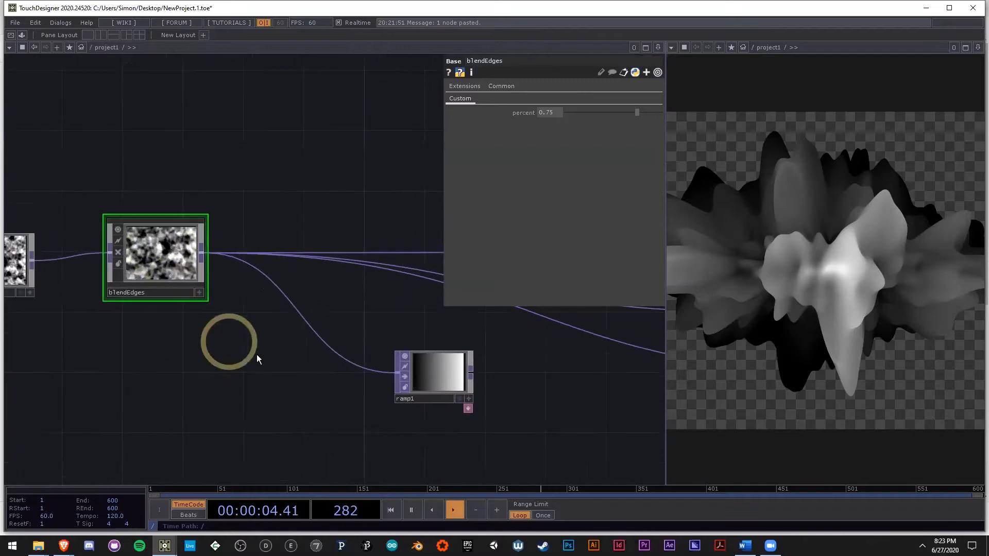
{"action": "left_click_drag", "start_coordinate": [259, 357], "coordinate": [298, 337]}
{"action": "scroll", "coordinate": [297, 336], "scroll_direction": "down", "scroll_amount": 4}
{"action": "right_click_drag", "start_coordinate": [272, 335], "coordinate": [138, 252]}
{"action": "left_click_drag", "start_coordinate": [247, 283], "coordinate": [220, 322]}
{"action": "scroll", "coordinate": [224, 303], "scroll_direction": "up", "scroll_amount": 4}
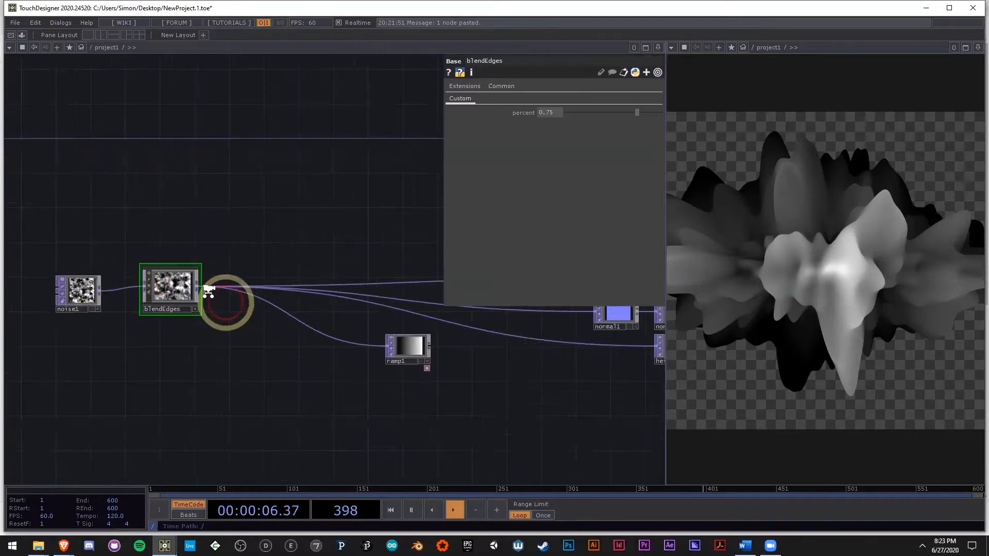
Step: Insert a Null TOP between blendEdges and its downstream nodes, and move noise1 and blendEdges further back
{"action": "right_click", "coordinate": [182, 279]}
{"action": "left_click", "coordinate": [172, 235]}
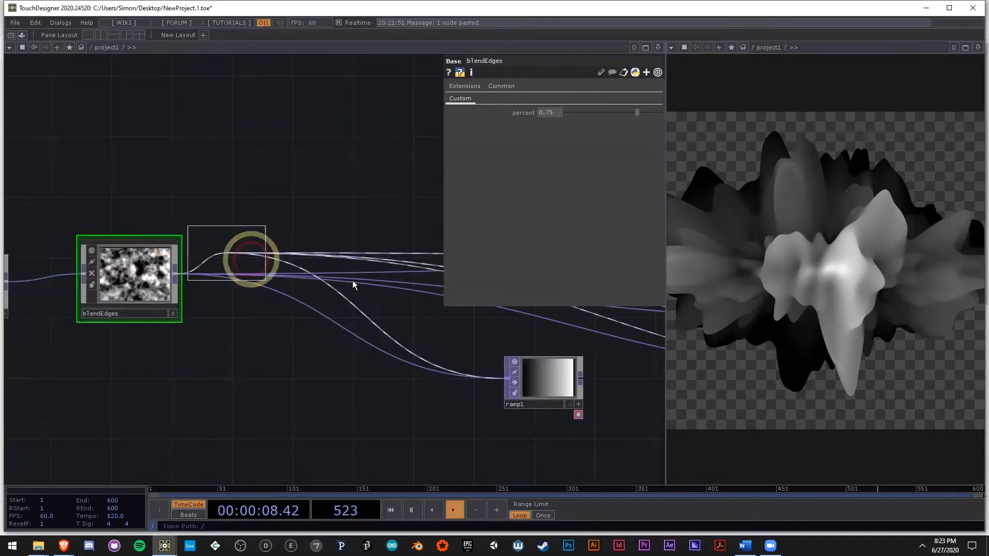
{"action": "left_click", "coordinate": [426, 273]}
{"action": "left_click_drag", "start_coordinate": [314, 350], "coordinate": [436, 347]}
{"action": "scroll", "coordinate": [388, 348], "scroll_direction": "down", "scroll_amount": 3}
{"action": "right_click_drag", "start_coordinate": [278, 320], "coordinate": [159, 272]}
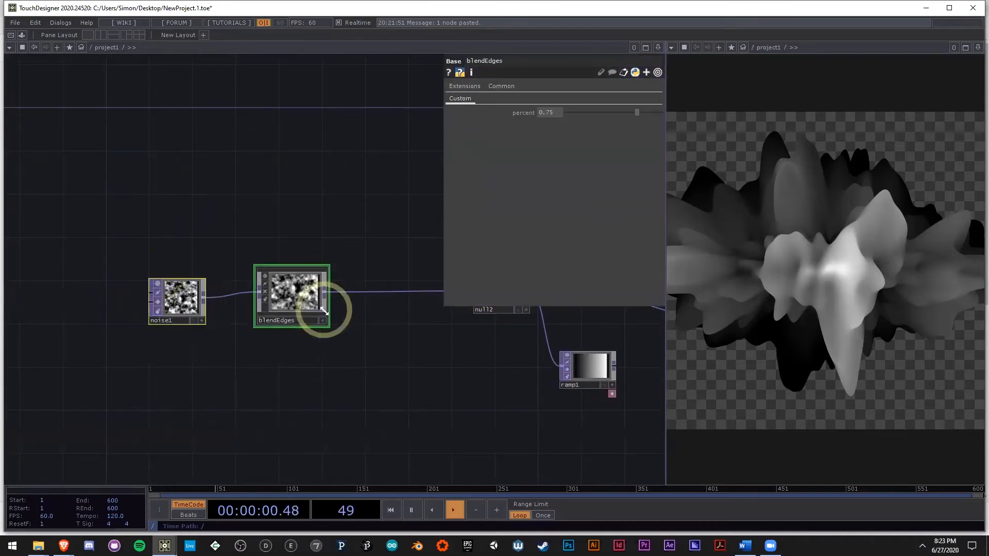
{"action": "left_click_drag", "start_coordinate": [324, 309], "coordinate": [250, 308]}
{"action": "left_click_drag", "start_coordinate": [354, 354], "coordinate": [259, 363]}
Step: Read the operator information of null2 and check noise1's resolution settings
{"action": "middle_click", "coordinate": [396, 312]}
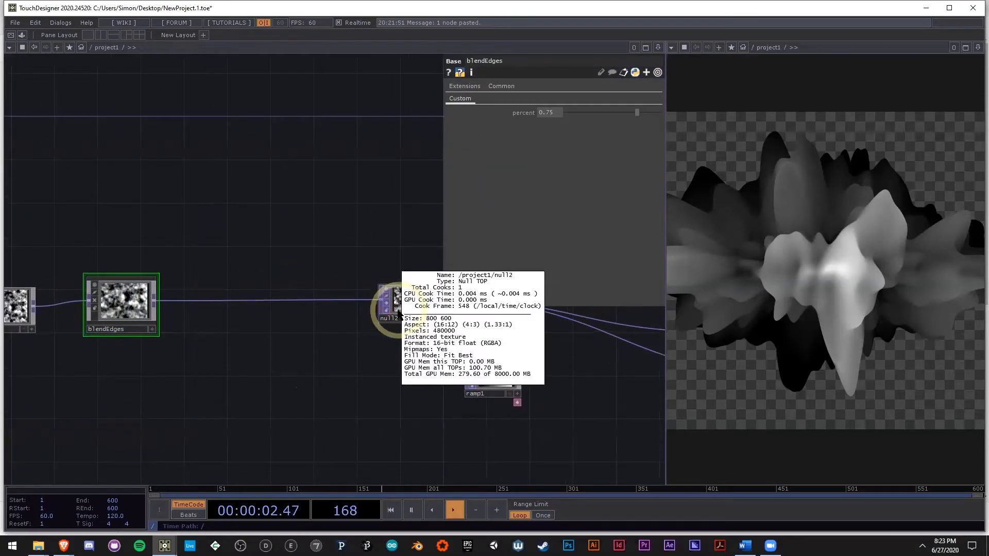
{"action": "scroll", "coordinate": [422, 305], "scroll_direction": "up", "scroll_amount": 6}
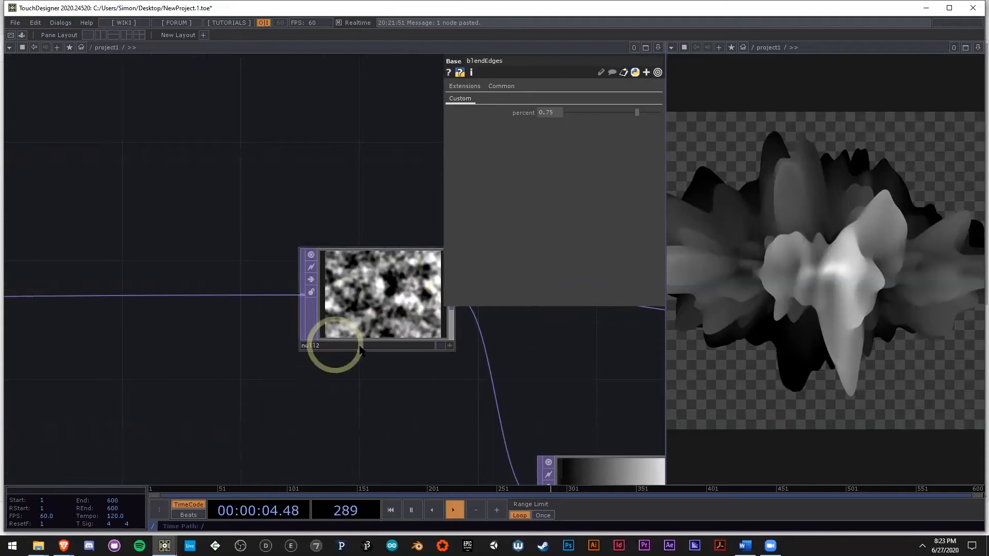
{"action": "left_click_drag", "start_coordinate": [234, 359], "coordinate": [304, 330]}
{"action": "scroll", "coordinate": [304, 330], "scroll_direction": "down", "scroll_amount": 6}
{"action": "left_click_drag", "start_coordinate": [207, 360], "coordinate": [396, 368]}
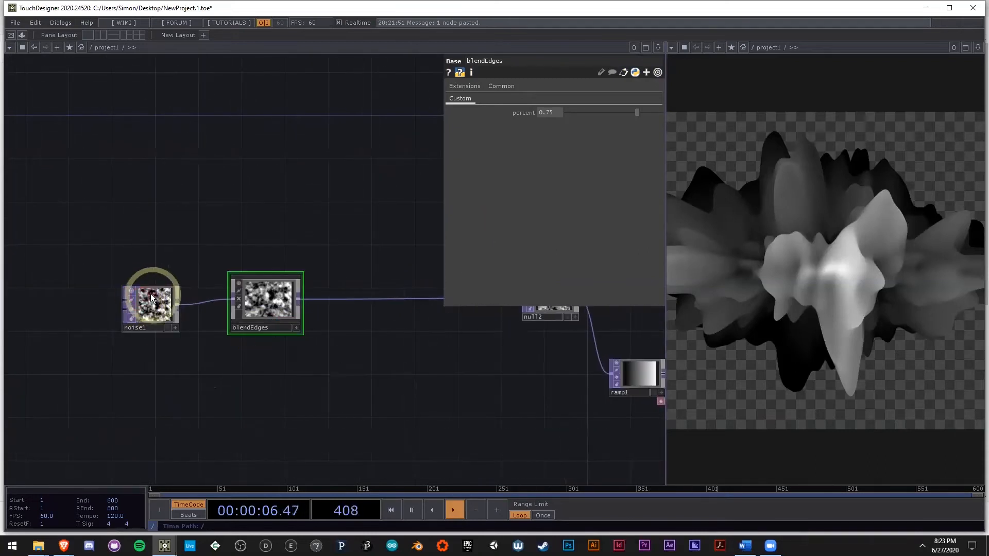
{"action": "scroll", "coordinate": [244, 309], "scroll_direction": "up", "scroll_amount": 2}
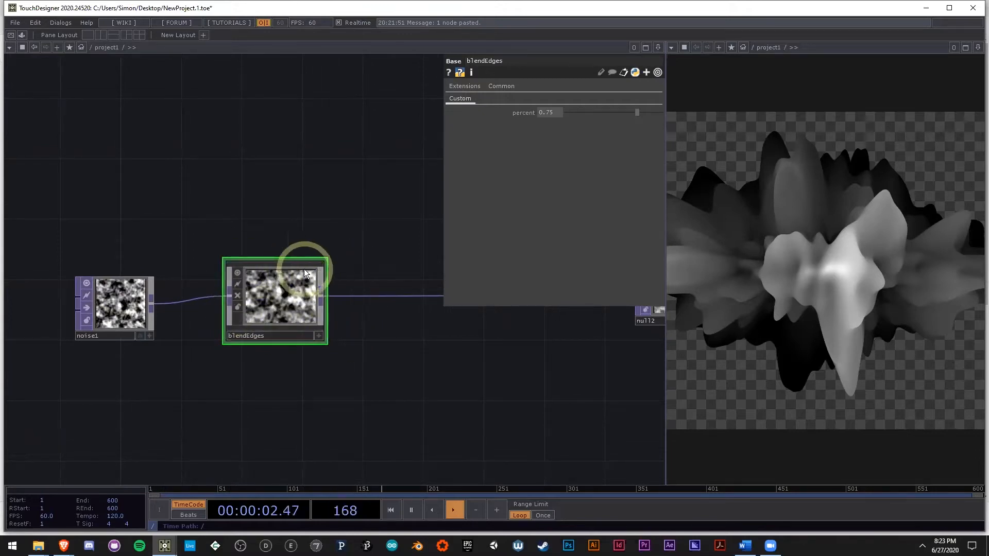
{"action": "left_click", "coordinate": [149, 316]}
Step: Add a Fit TOP after blendEdges and insert it into the connection to null2
{"action": "right_click", "coordinate": [321, 301]}
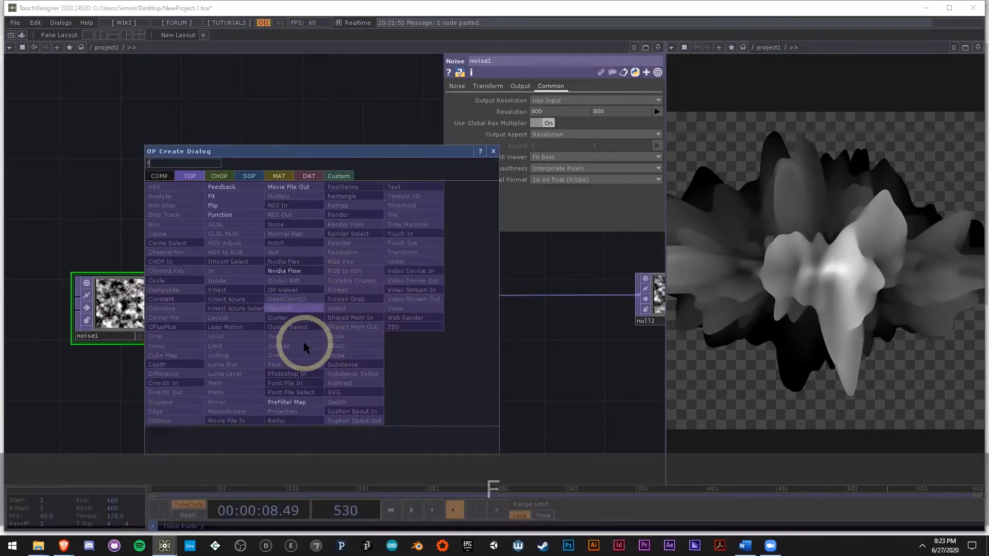
{"action": "type", "text": "f"}
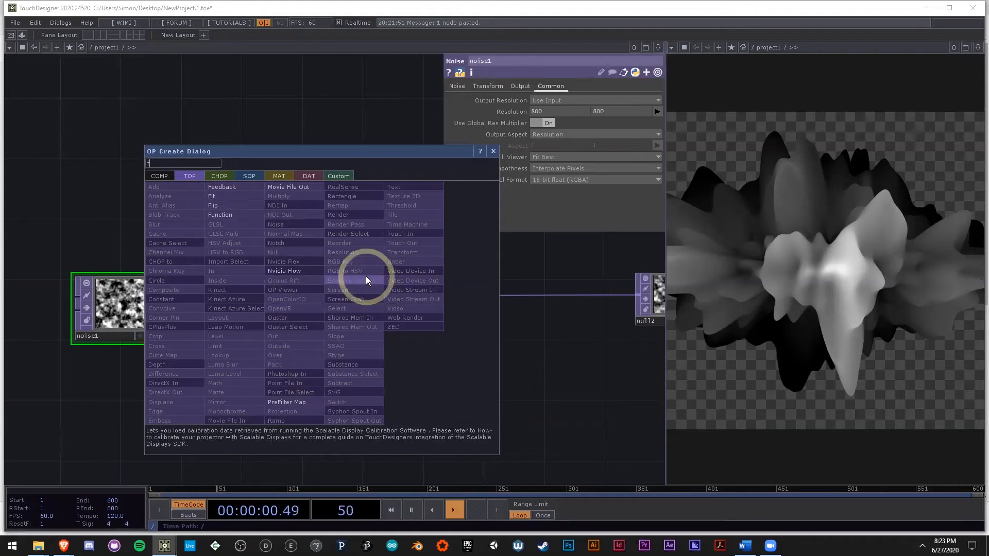
{"action": "left_click", "coordinate": [238, 199]}
{"action": "left_click", "coordinate": [465, 335]}
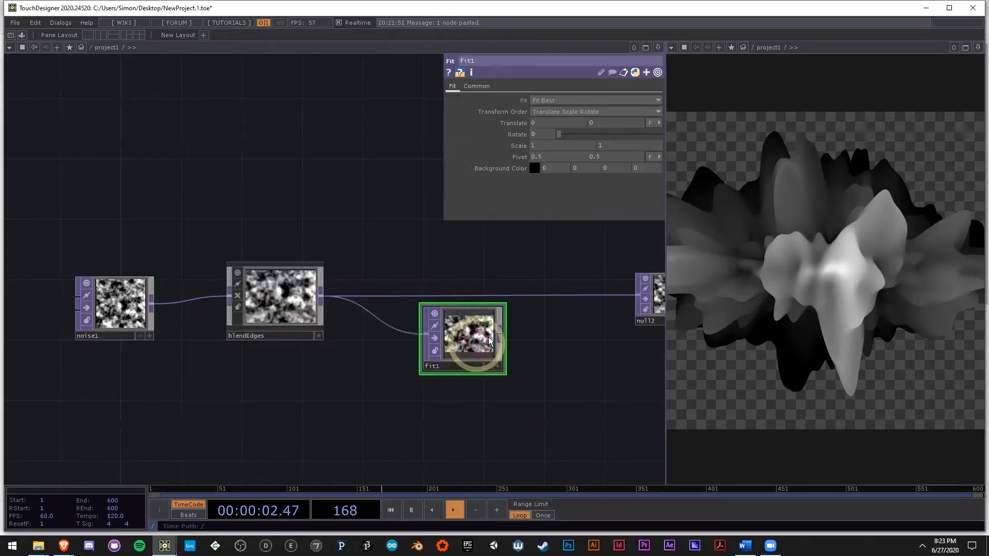
{"action": "left_click_drag", "start_coordinate": [637, 296], "coordinate": [471, 314]}
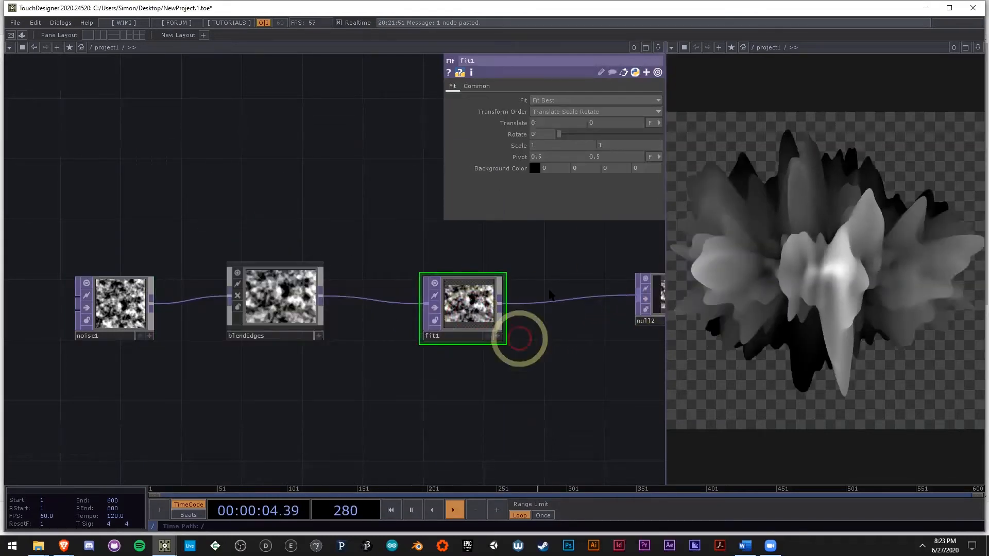
Step: Set the width of fit1's custom resolution to 800
{"action": "left_click", "coordinate": [476, 86]}
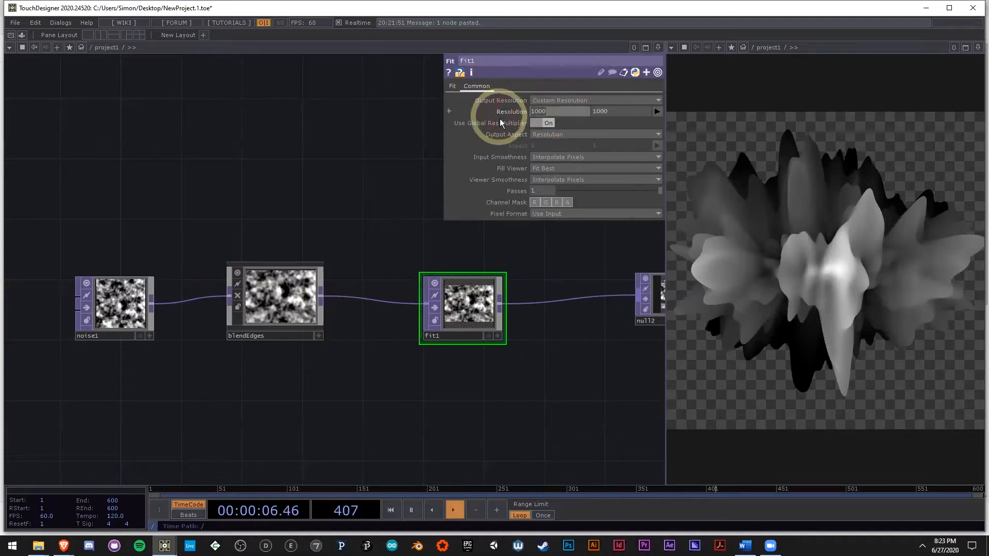
{"action": "left_click", "coordinate": [562, 111]}
{"action": "type", "text": "800"}
{"action": "key", "text": "Return"}
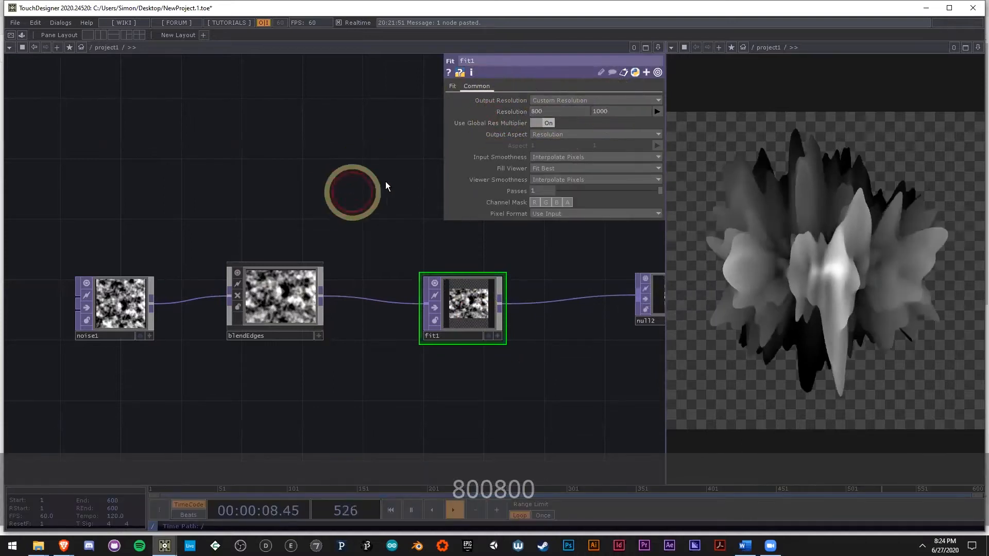
Step: Change fit1's Fit mode to Native Resolution and compare its output with blendEdges
{"action": "left_click", "coordinate": [452, 86]}
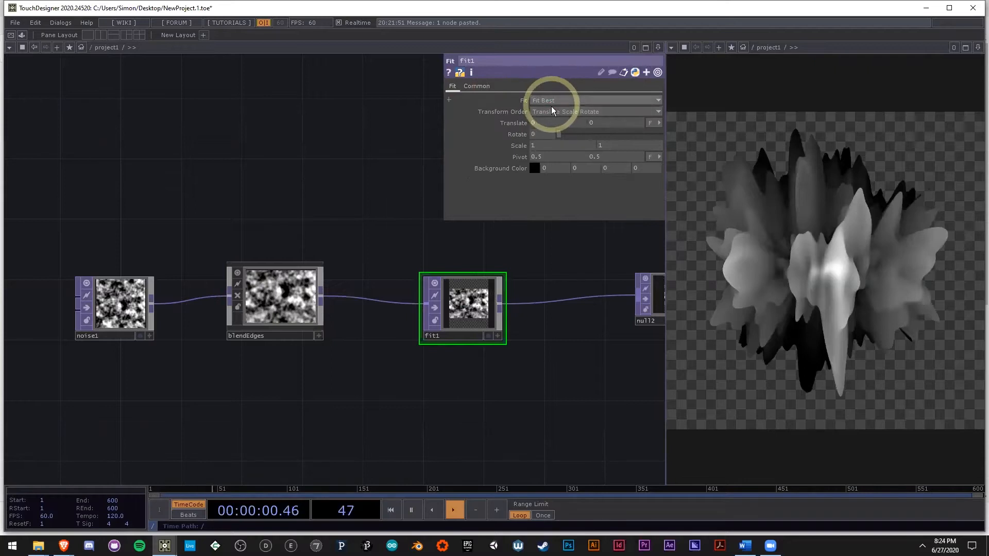
{"action": "left_click", "coordinate": [554, 101]}
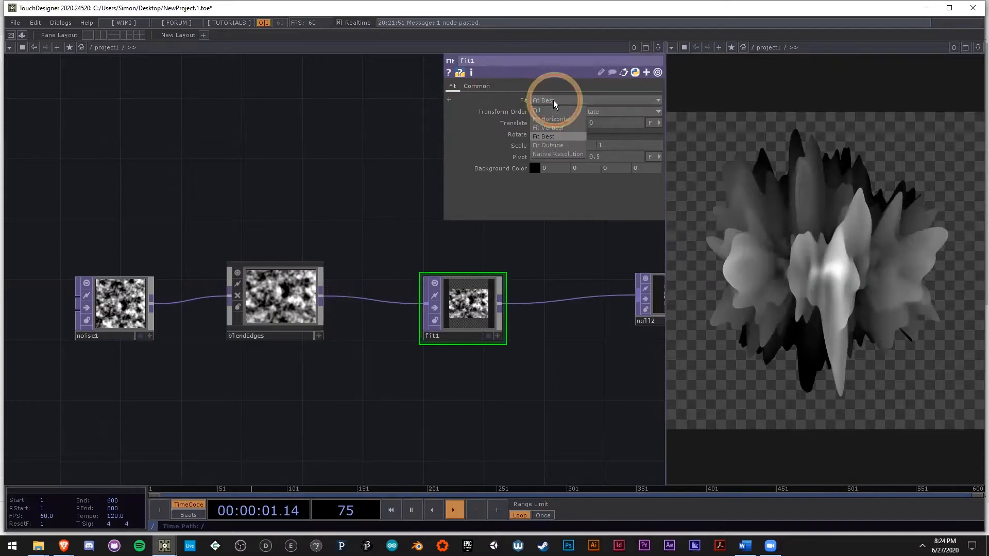
{"action": "left_click", "coordinate": [552, 151]}
{"action": "scroll", "coordinate": [484, 303], "scroll_direction": "up", "scroll_amount": 3}
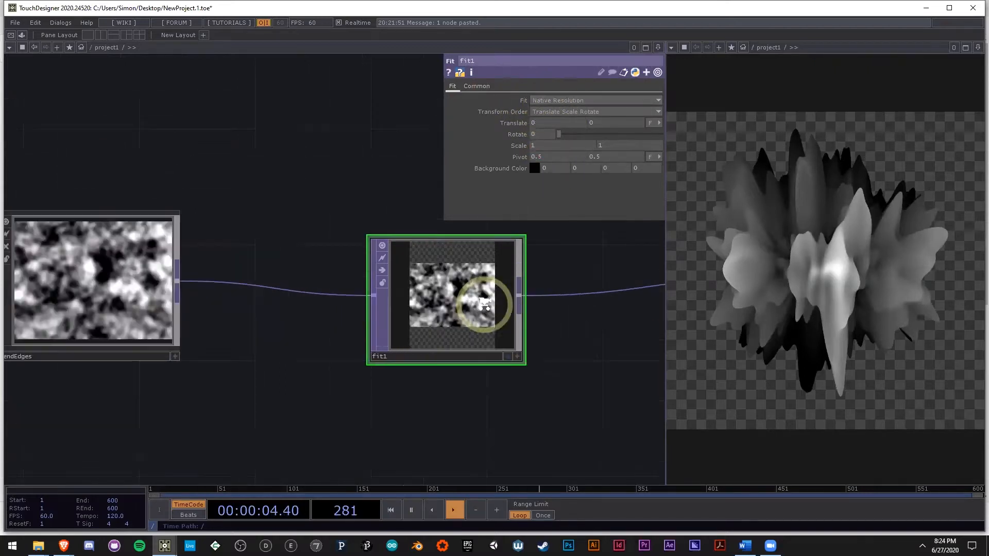
{"action": "scroll", "coordinate": [484, 303], "scroll_direction": "up", "scroll_amount": 2}
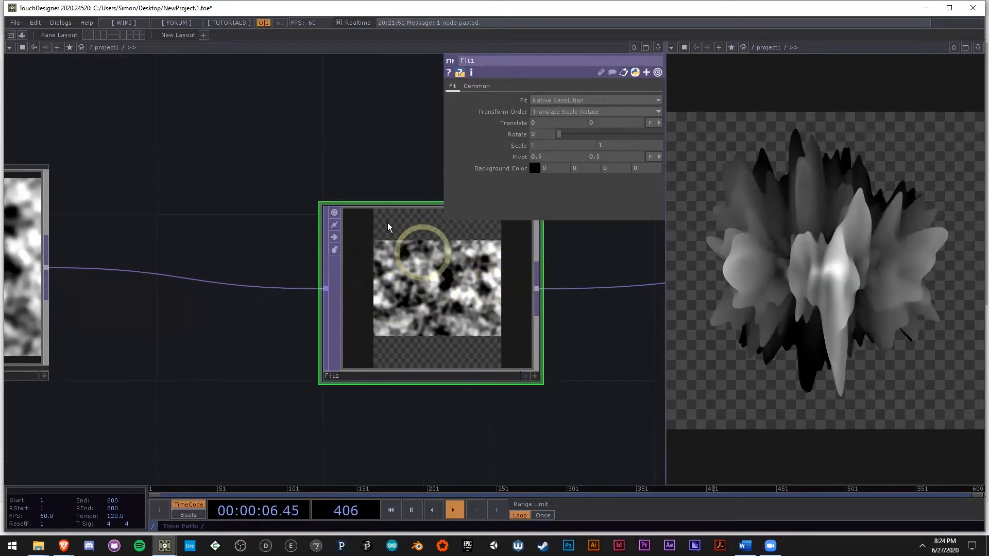
{"action": "scroll", "coordinate": [448, 393], "scroll_direction": "down", "scroll_amount": 4}
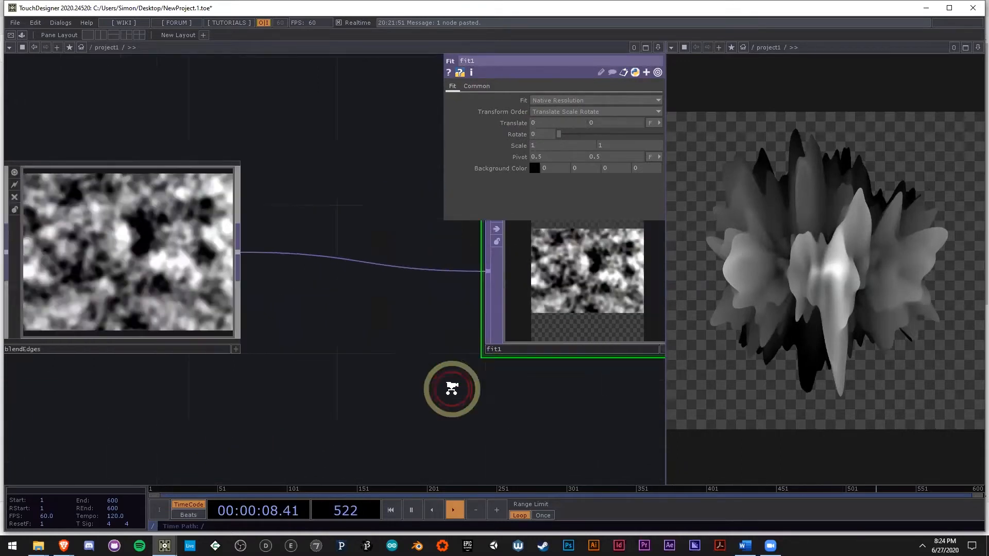
Step: Set both the width and height of noise1's resolution to the expression 800 / .75 and check its resulting size
{"action": "left_click", "coordinate": [71, 321]}
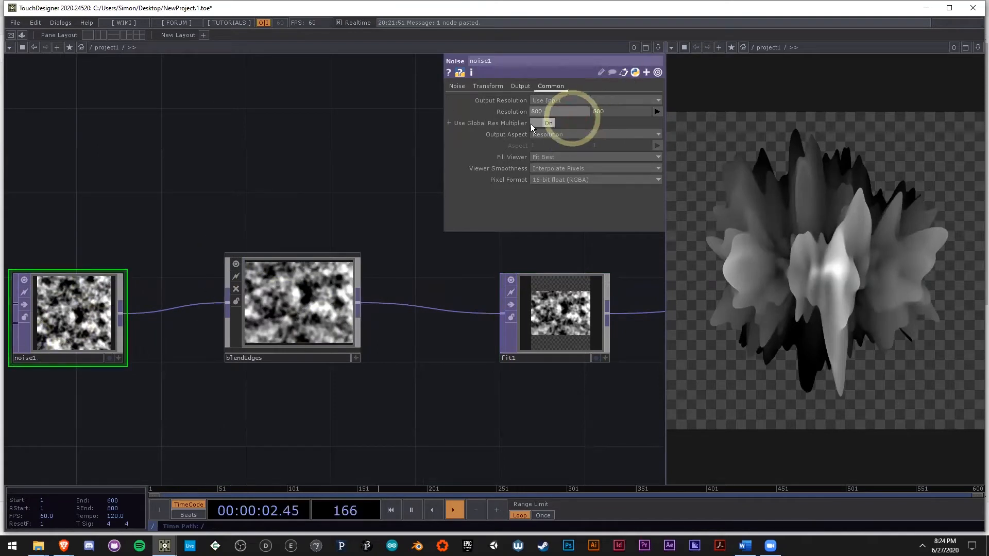
{"action": "left_click", "coordinate": [326, 309]}
{"action": "left_click", "coordinate": [103, 314]}
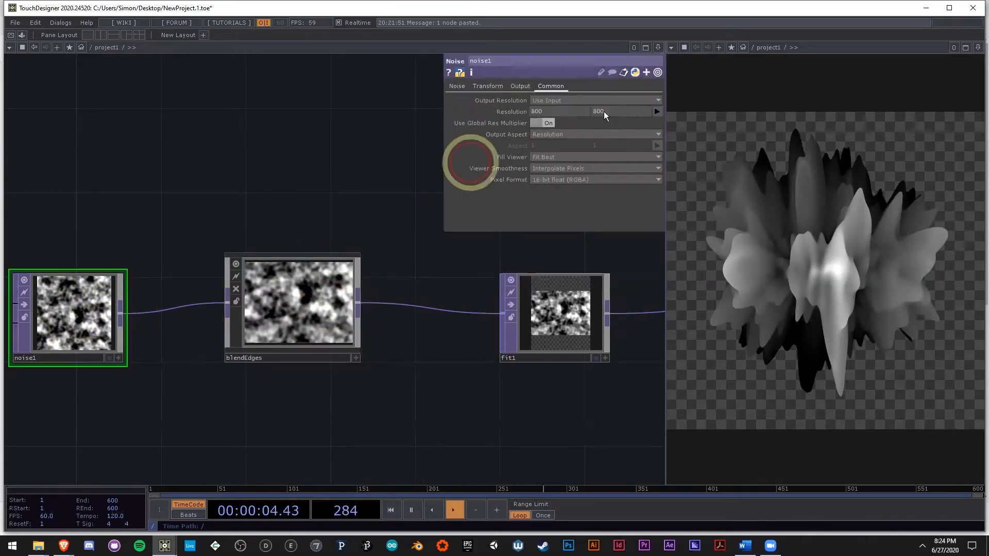
{"action": "key", "text": "space"}
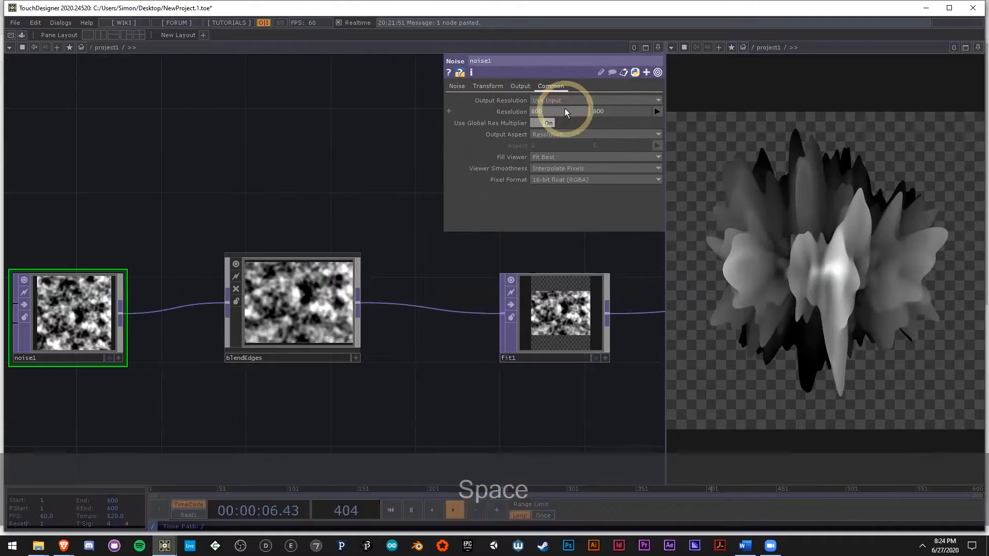
{"action": "key", "text": "space"}
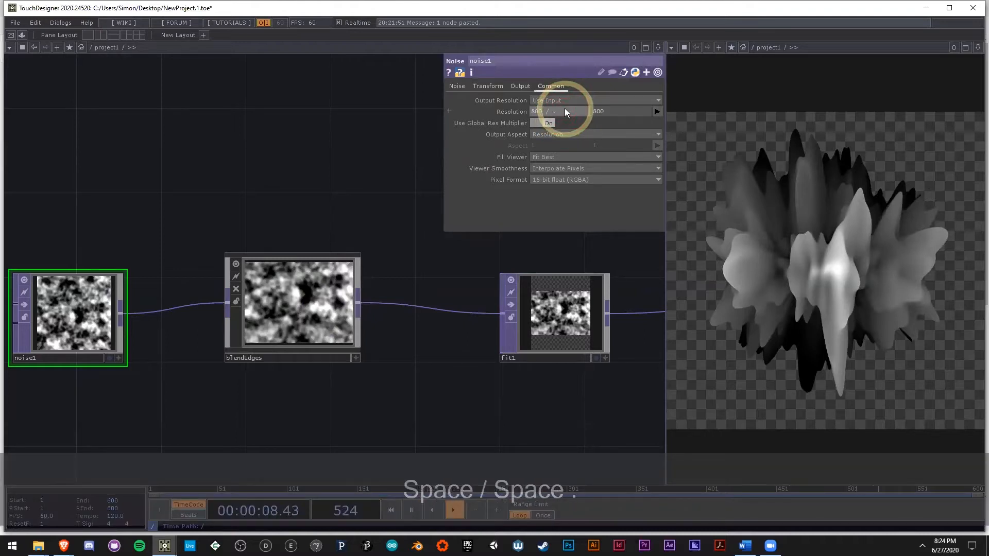
{"action": "type", "text": "75"}
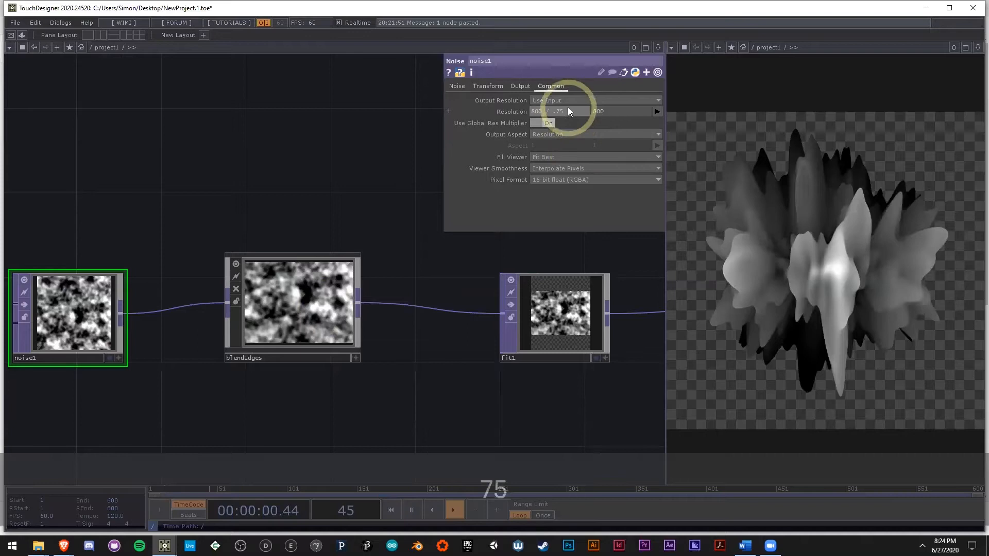
{"action": "key", "text": "ctrl+c"}
{"action": "left_click", "coordinate": [621, 114]}
{"action": "key", "text": "ctrl+v"}
{"action": "left_click", "coordinate": [447, 255]}
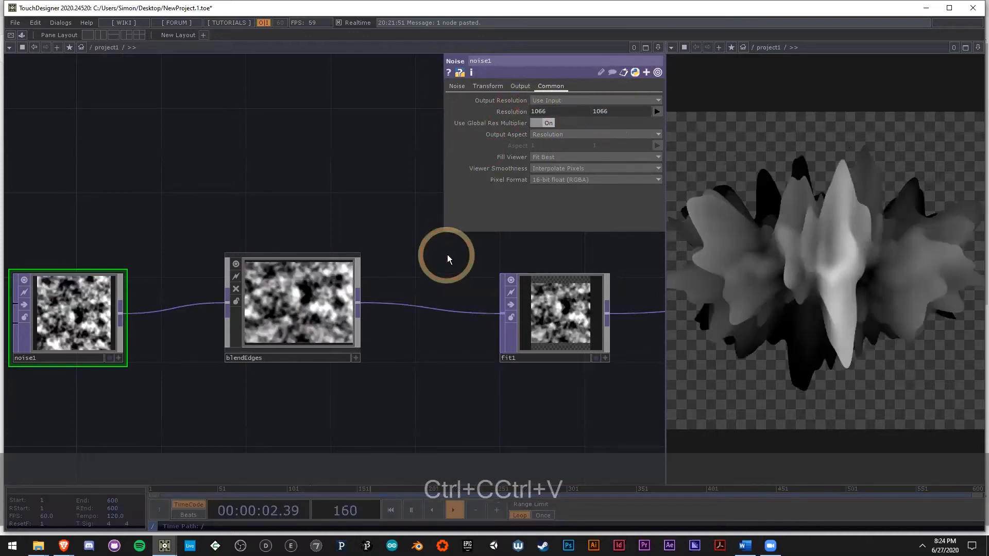
{"action": "middle_click", "coordinate": [83, 307]}
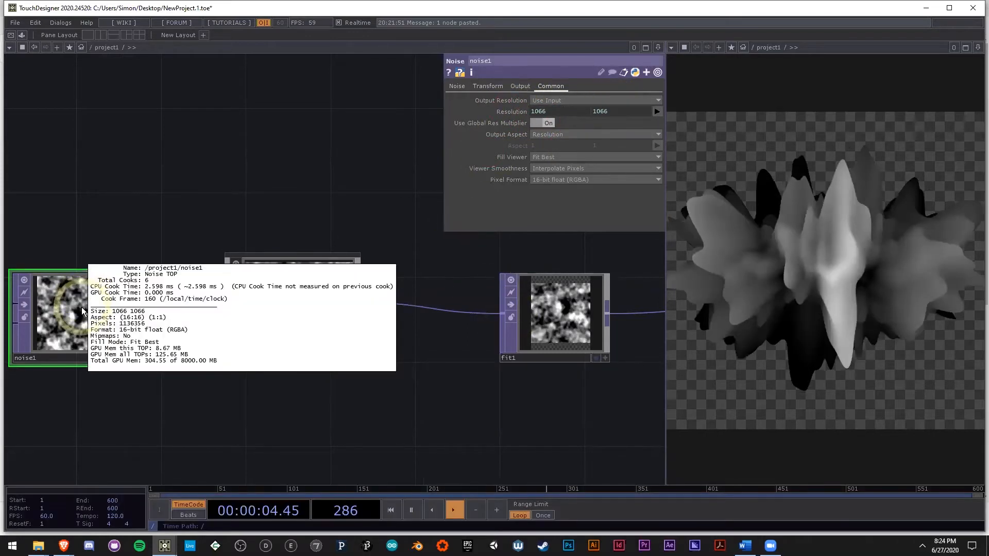
{"action": "left_click", "coordinate": [587, 112]}
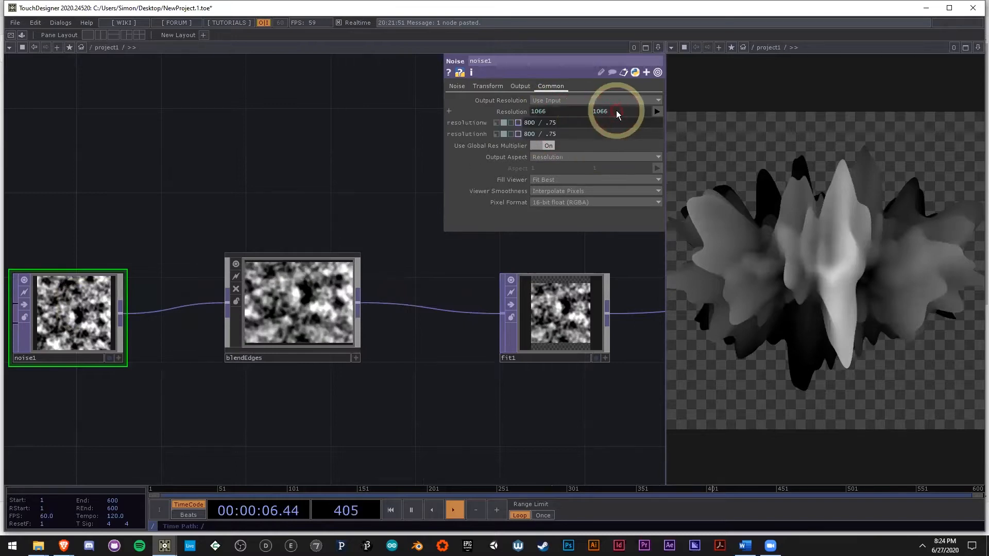
Step: Examine fit1's output image together with its fit mode and custom resolution settings
{"action": "left_click", "coordinate": [568, 294]}
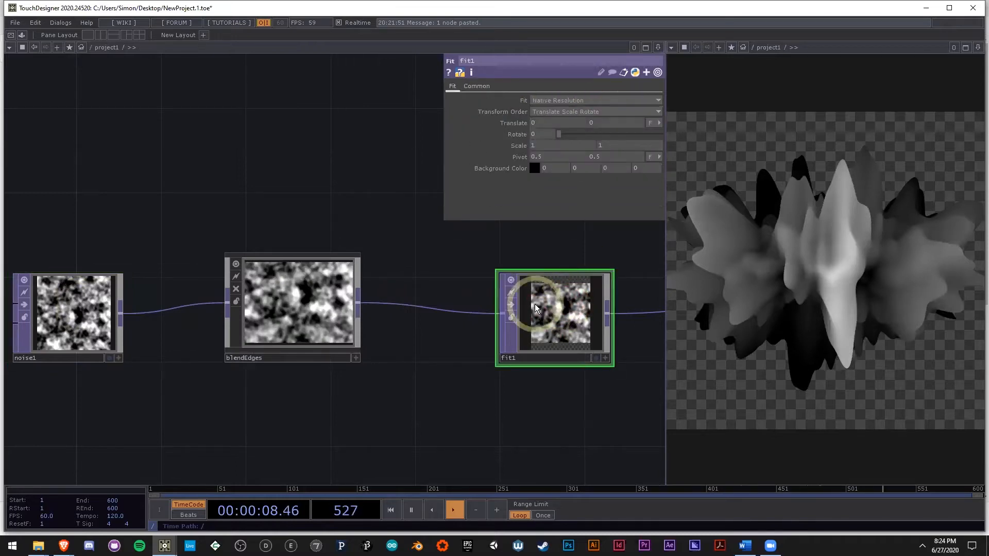
{"action": "left_click", "coordinate": [482, 84]}
{"action": "left_click_drag", "start_coordinate": [427, 184], "coordinate": [319, 184]}
{"action": "middle_click_drag", "start_coordinate": [507, 324], "coordinate": [511, 122]}
{"action": "left_click", "coordinate": [452, 87]}
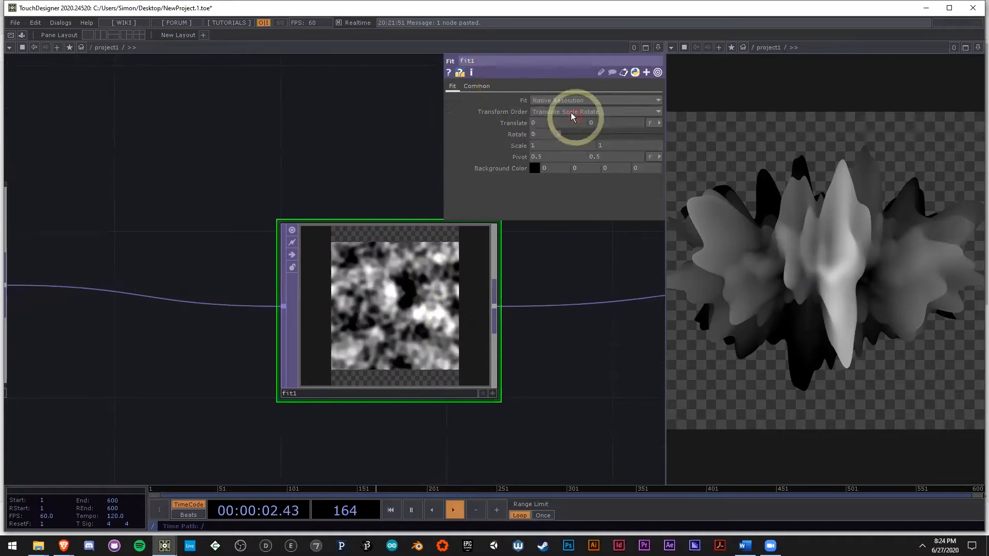
{"action": "left_click", "coordinate": [478, 87]}
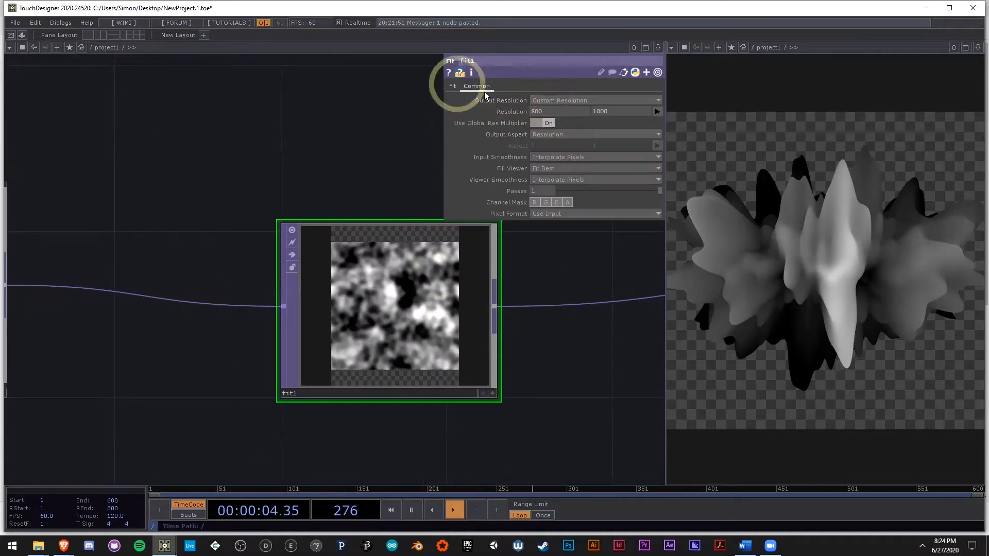
Step: Try the Fit Vertical mode on fit1 and inspect its output
{"action": "left_click", "coordinate": [452, 86]}
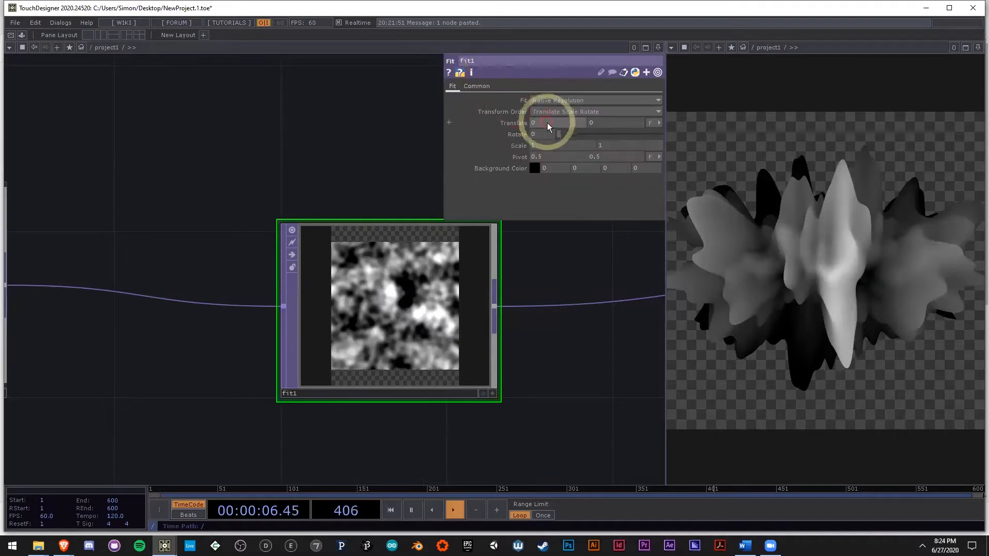
{"action": "scroll", "coordinate": [402, 301], "scroll_direction": "up", "scroll_amount": 3}
{"action": "left_click", "coordinate": [541, 100]}
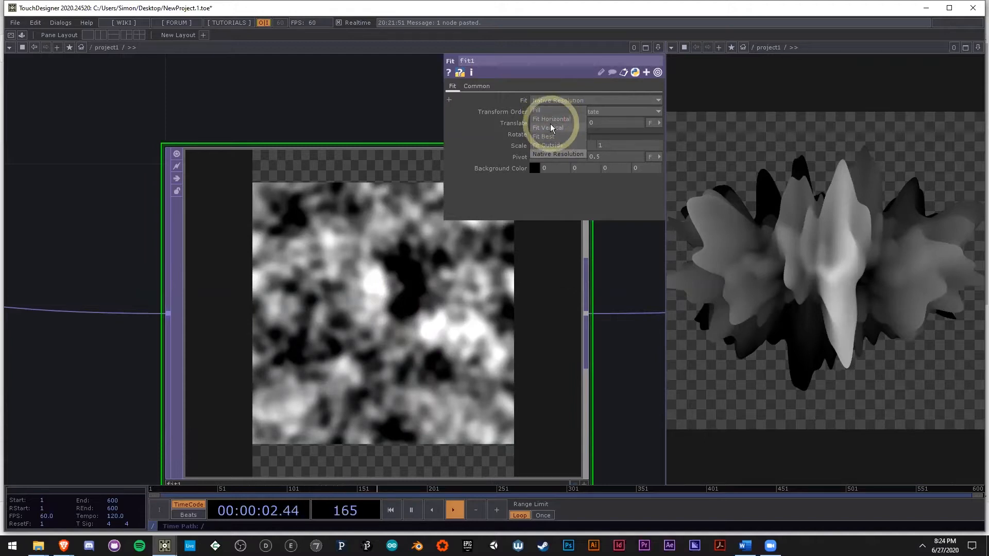
{"action": "left_click", "coordinate": [556, 129]}
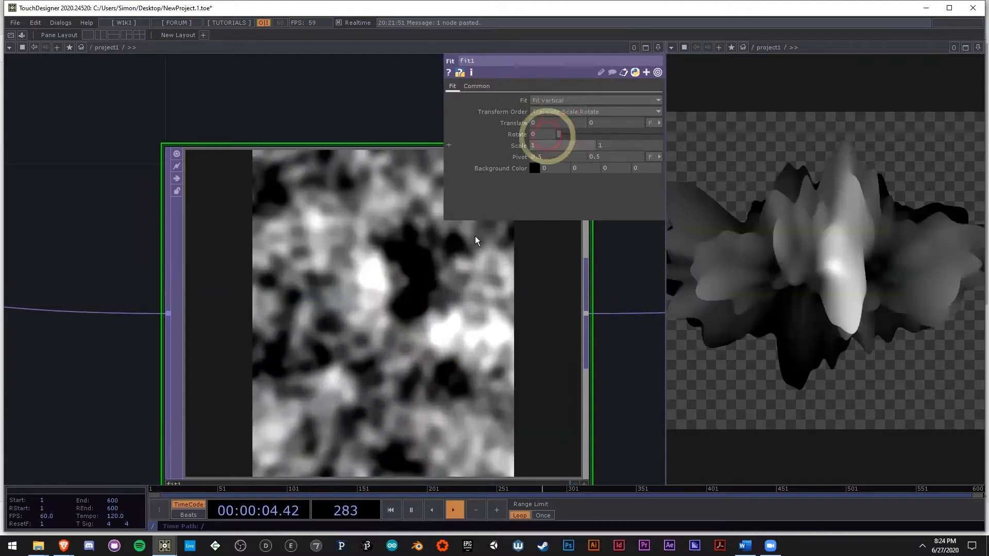
{"action": "scroll", "coordinate": [441, 277], "scroll_direction": "down", "scroll_amount": 3}
{"action": "middle_click", "coordinate": [434, 305]}
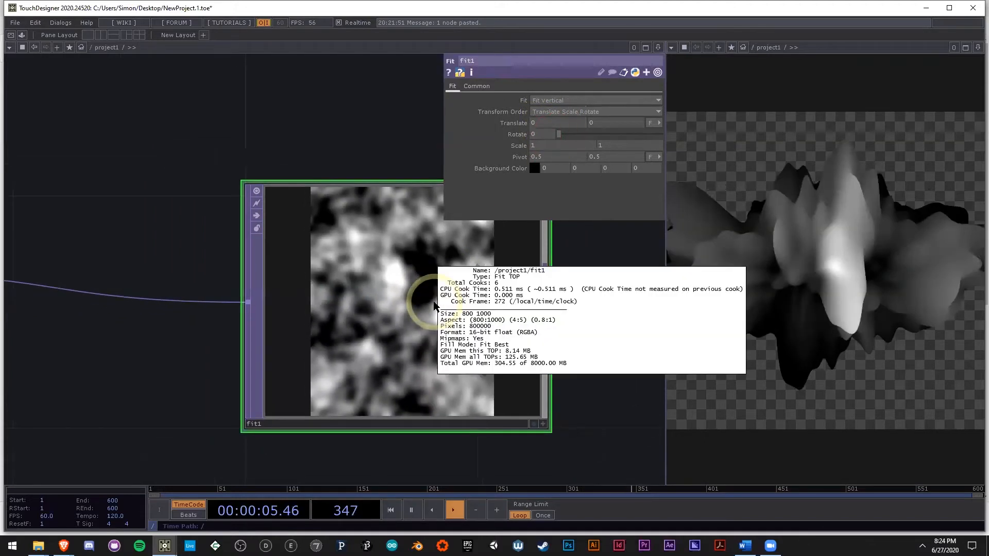
Step: Set the height of fit1's custom resolution to 800
{"action": "left_click", "coordinate": [488, 85]}
{"action": "type", "text": "800"}
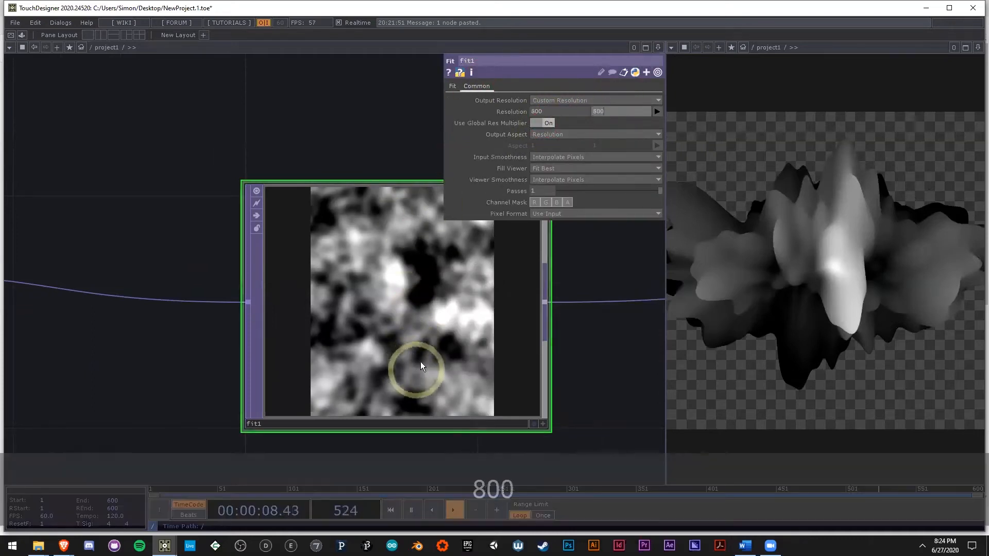
{"action": "key", "text": "Return"}
Step: Set fit1's Fit mode to Native Resolution and check its resolution settings and output info
{"action": "left_click", "coordinate": [555, 102]}
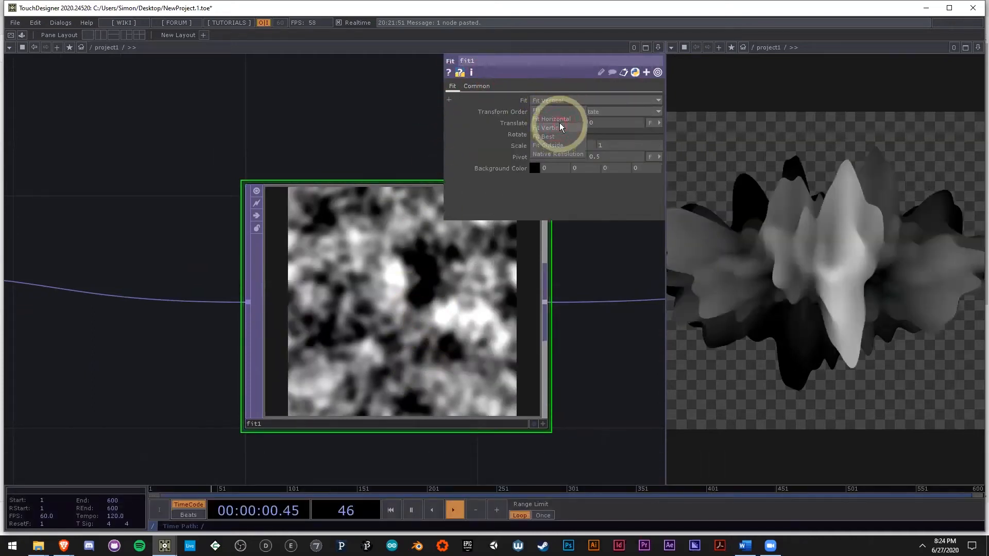
{"action": "left_click", "coordinate": [558, 152]}
{"action": "scroll", "coordinate": [429, 281], "scroll_direction": "down", "scroll_amount": 3}
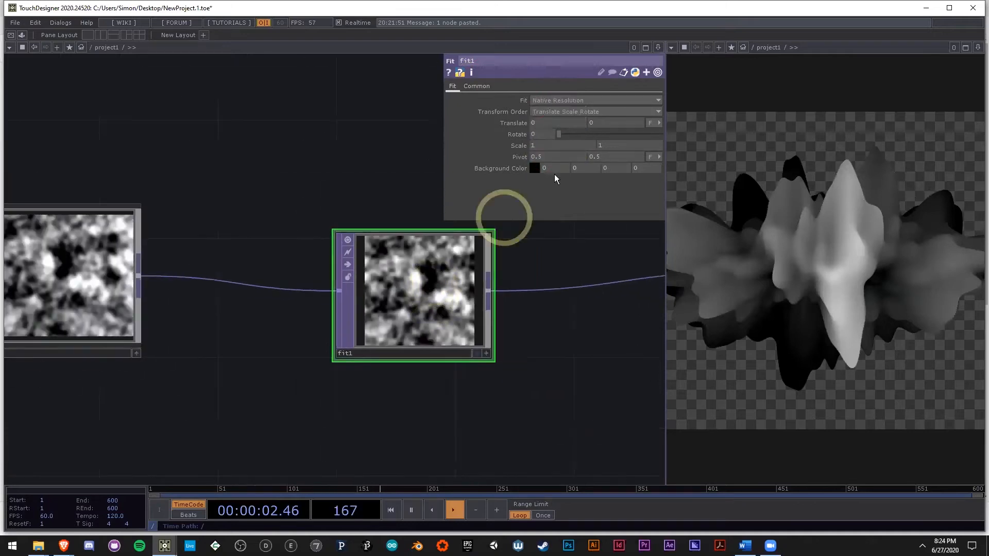
{"action": "left_click", "coordinate": [477, 86]}
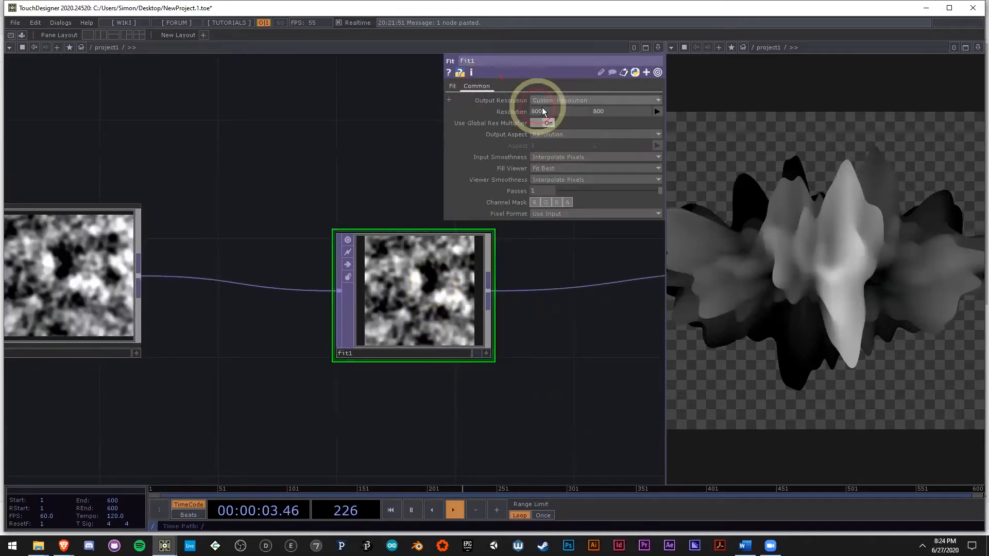
{"action": "left_click", "coordinate": [453, 88]}
{"action": "middle_click", "coordinate": [431, 276]}
Step: Examine blendEdges' percent setting and the resolution of its internal out1, then compare them with fit1
{"action": "left_click_drag", "start_coordinate": [338, 384], "coordinate": [443, 369]}
{"action": "scroll", "coordinate": [443, 369], "scroll_direction": "down", "scroll_amount": 3}
{"action": "middle_click", "coordinate": [117, 304]}
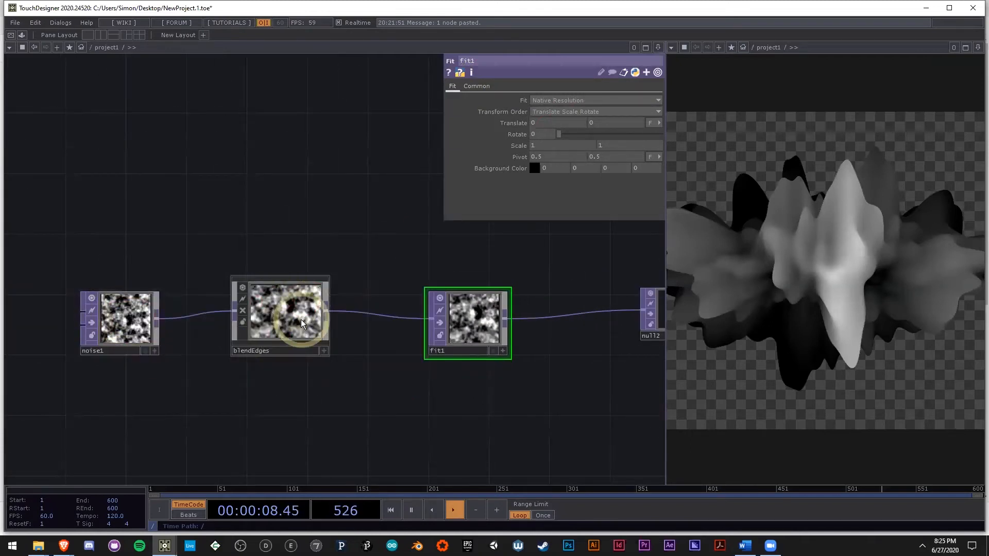
{"action": "left_click", "coordinate": [301, 323]}
{"action": "scroll", "coordinate": [301, 322], "scroll_direction": "up", "scroll_amount": 3}
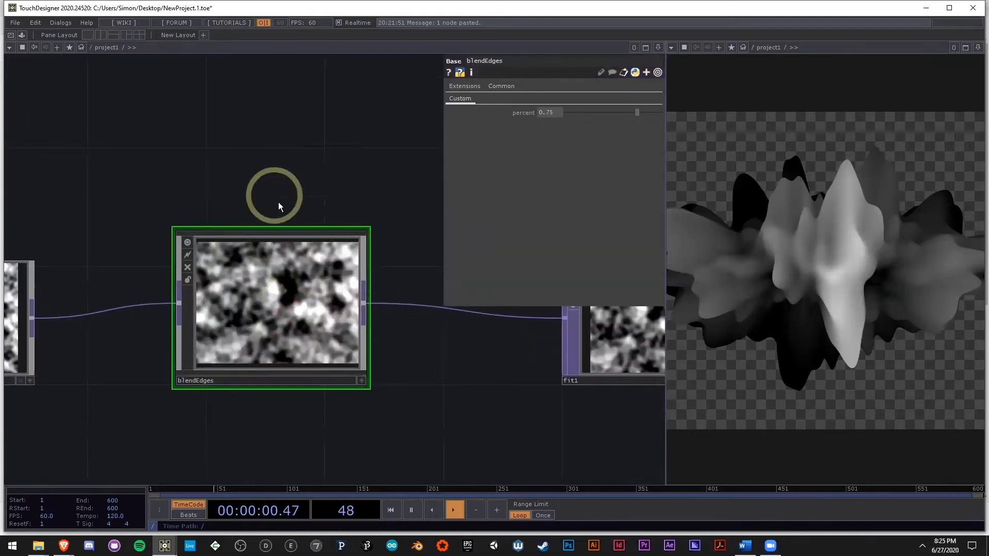
{"action": "left_click_drag", "start_coordinate": [503, 406], "coordinate": [326, 413]}
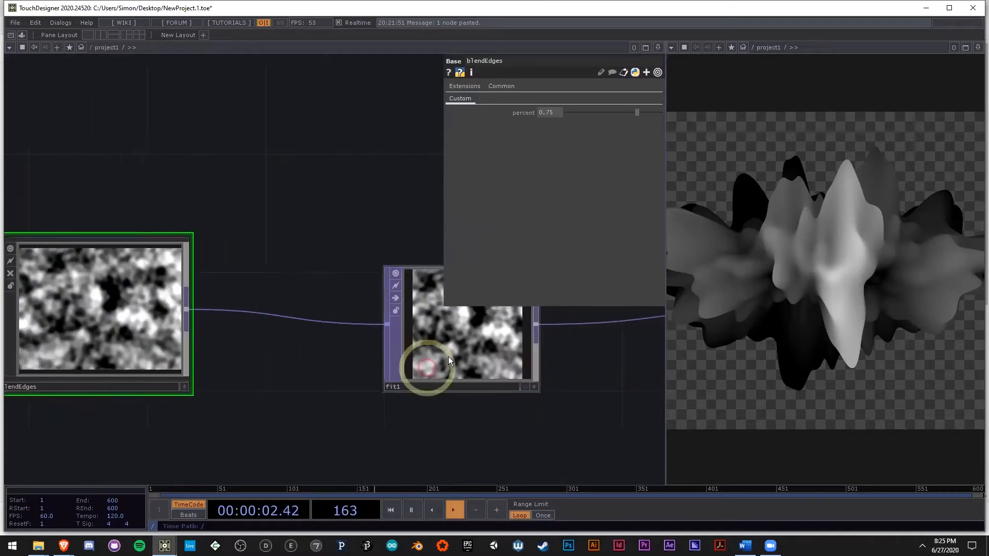
{"action": "double_click", "coordinate": [125, 316]}
{"action": "middle_click", "coordinate": [502, 320]}
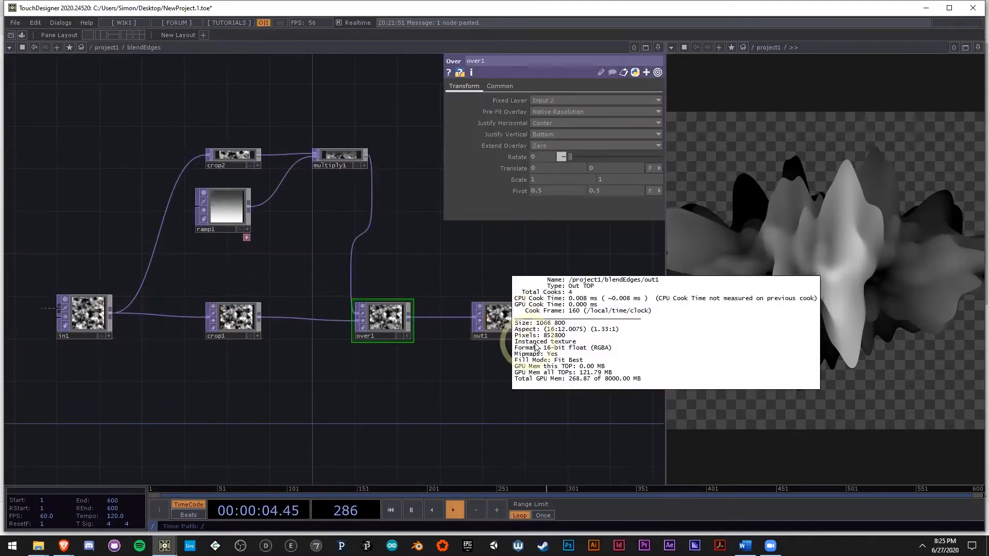
{"action": "left_click", "coordinate": [409, 406]}
{"action": "key", "text": "u"}
{"action": "left_click", "coordinate": [413, 312]}
{"action": "left_click_drag", "start_coordinate": [486, 426], "coordinate": [340, 420]}
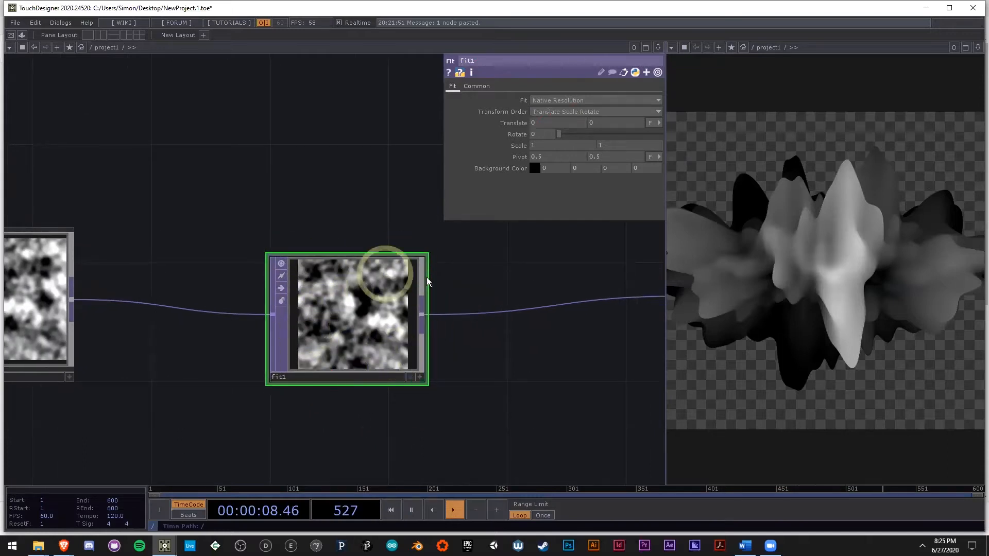
Step: Move ramp1's white end key to about the middle of the gradient
{"action": "scroll", "coordinate": [199, 360], "scroll_direction": "down", "scroll_amount": 5}
{"action": "left_click_drag", "start_coordinate": [451, 410], "coordinate": [382, 393]}
{"action": "scroll", "coordinate": [138, 401], "scroll_direction": "up", "scroll_amount": 5}
{"action": "left_click", "coordinate": [153, 391]}
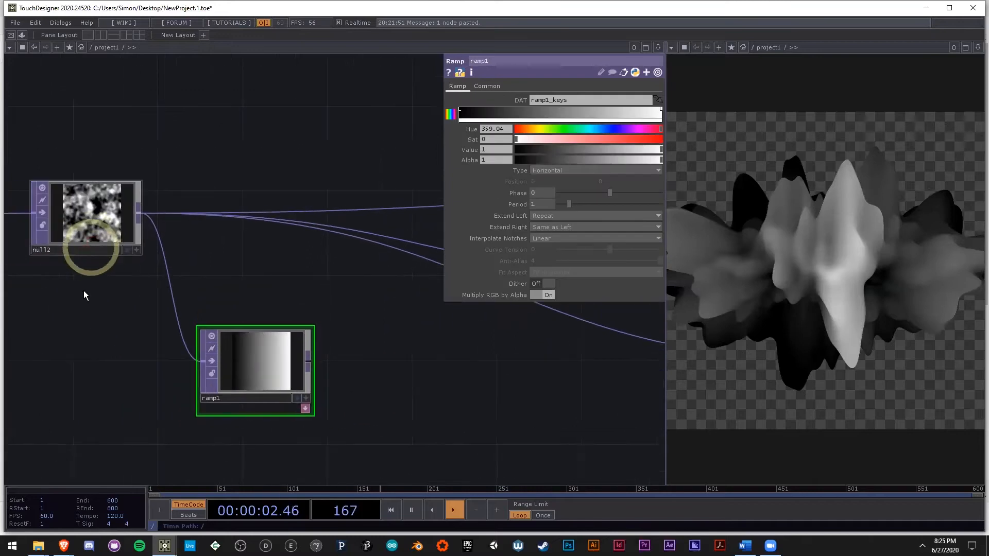
{"action": "left_click_drag", "start_coordinate": [73, 270], "coordinate": [99, 276]}
{"action": "left_click_drag", "start_coordinate": [131, 340], "coordinate": [144, 345]}
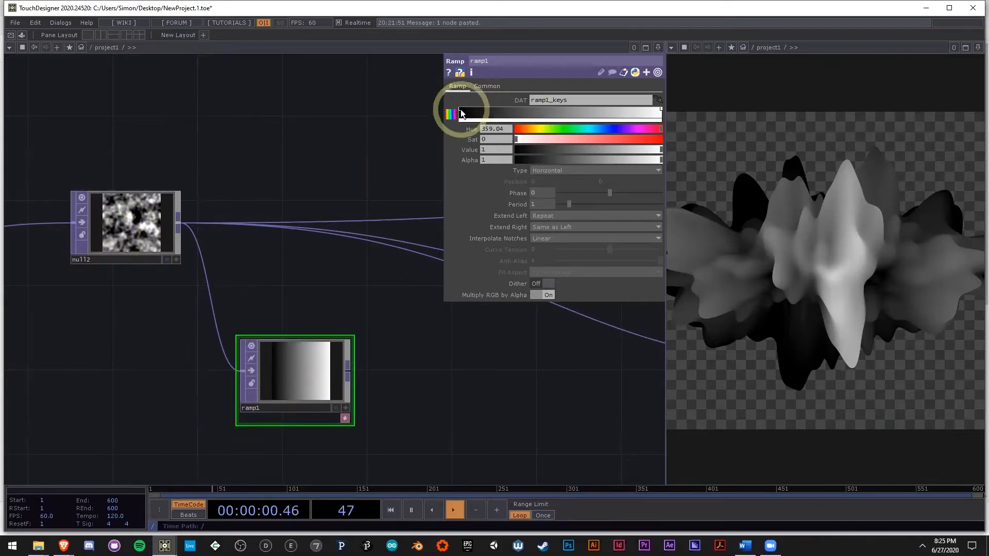
{"action": "left_click_drag", "start_coordinate": [661, 109], "coordinate": [567, 109]}
{"action": "left_click_drag", "start_coordinate": [526, 372], "coordinate": [492, 372]}
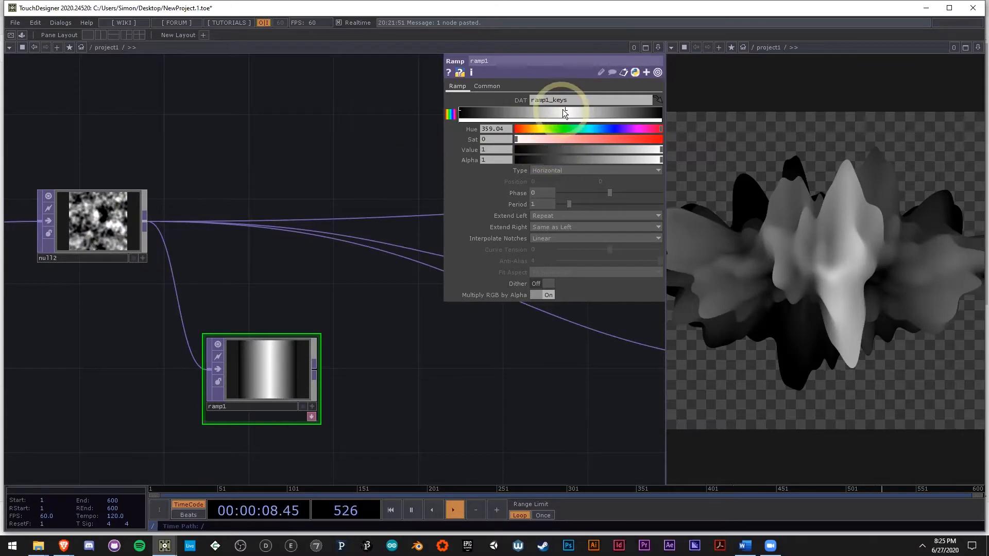
Step: Invert ramp1's gradient by setting its middle key's Value to 0 and its start key's Value to 1
{"action": "left_click_drag", "start_coordinate": [567, 149], "coordinate": [514, 148]}
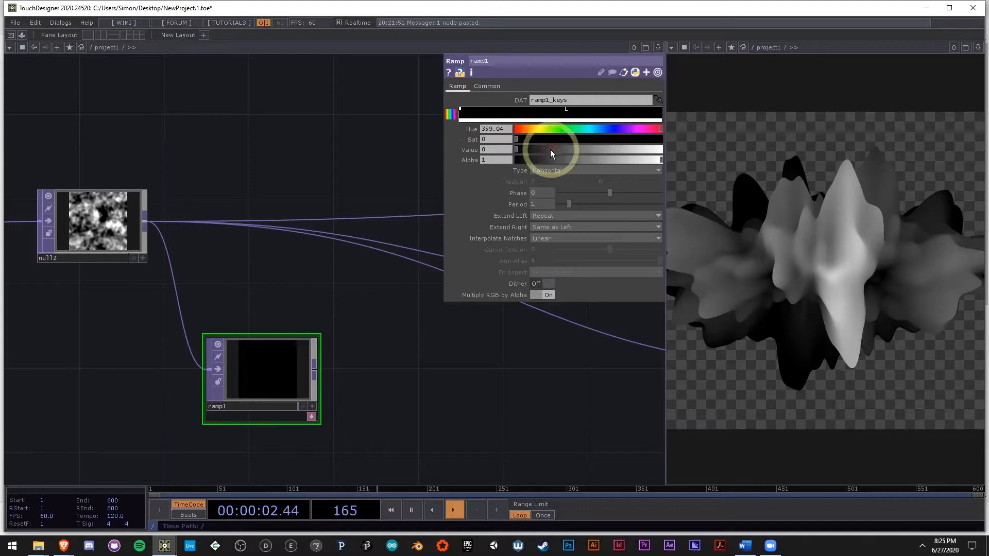
{"action": "left_click_drag", "start_coordinate": [560, 150], "coordinate": [667, 151]}
{"action": "left_click_drag", "start_coordinate": [476, 372], "coordinate": [469, 349]}
{"action": "mouse_move", "coordinate": [411, 278]}
{"action": "left_mouse_down"}
{"action": "mouse_move", "coordinate": [68, 236]}
{"action": "mouse_move", "coordinate": [412, 278]}
{"action": "left_mouse_up"}
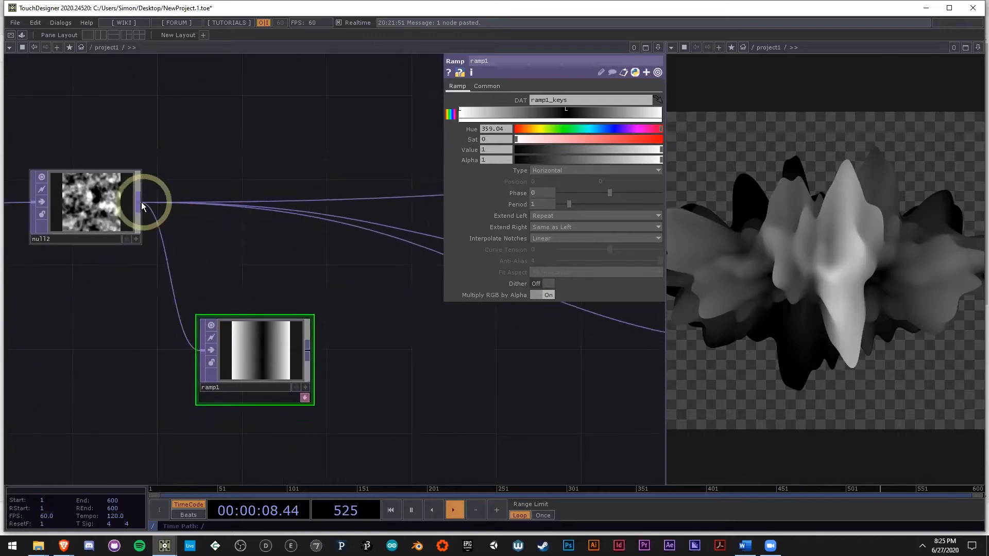
Step: Insert a Multiply TOP after null2's output
{"action": "right_click", "coordinate": [141, 206]}
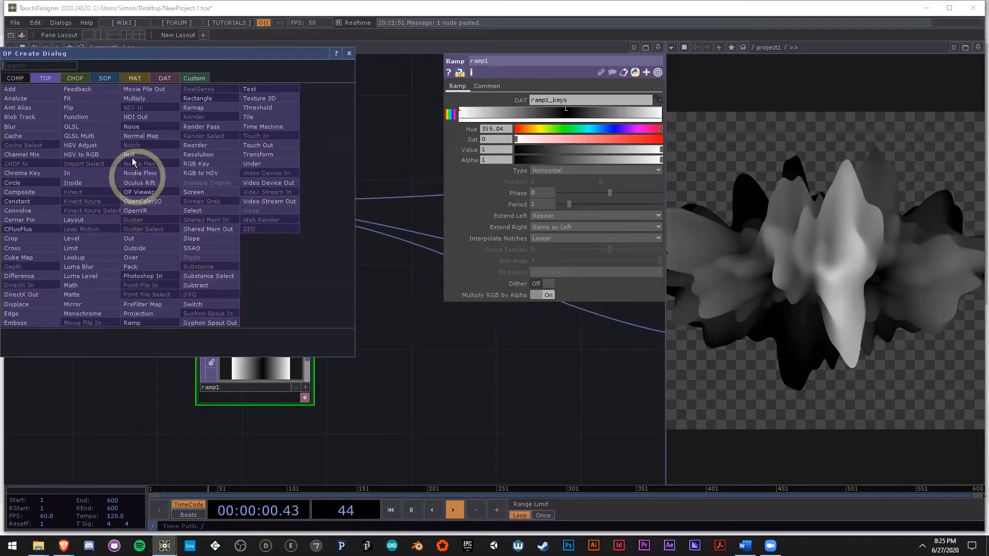
{"action": "left_click", "coordinate": [399, 296]}
{"action": "right_click", "coordinate": [139, 203]}
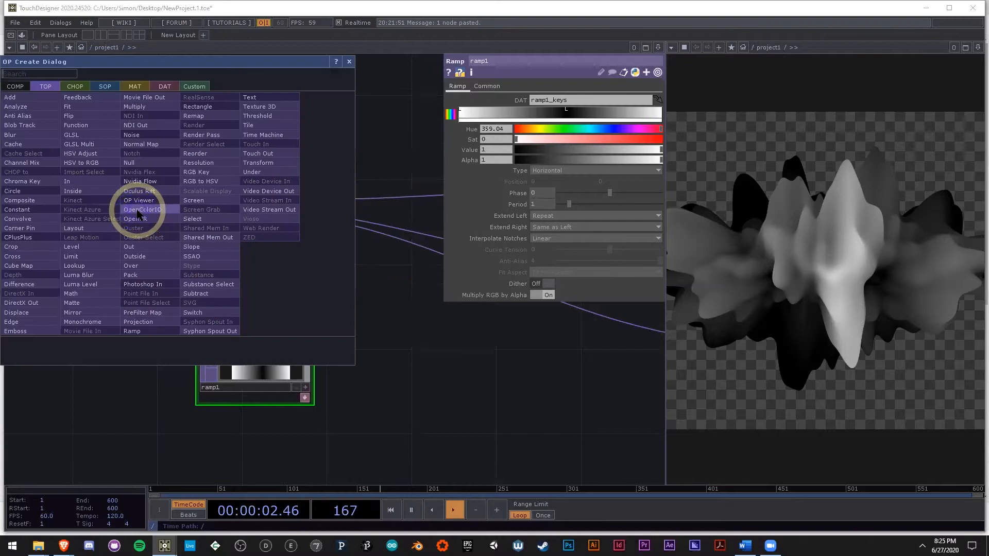
{"action": "left_click", "coordinate": [144, 109]}
{"action": "left_click", "coordinate": [366, 167]}
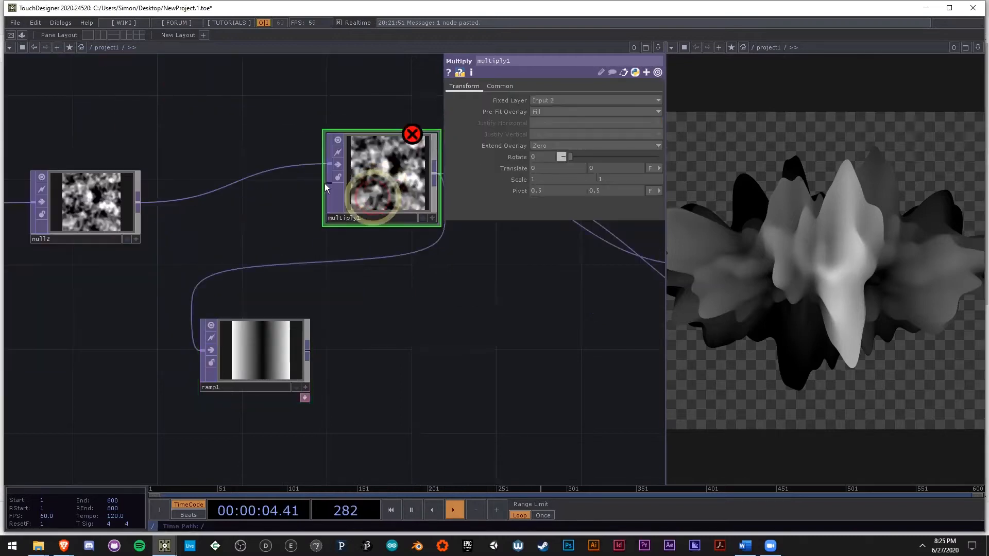
Step: Reconnect ramp1's input to null2 and wire ramp1's output into the second input of multiply1
{"action": "left_click_drag", "start_coordinate": [203, 350], "coordinate": [139, 203]}
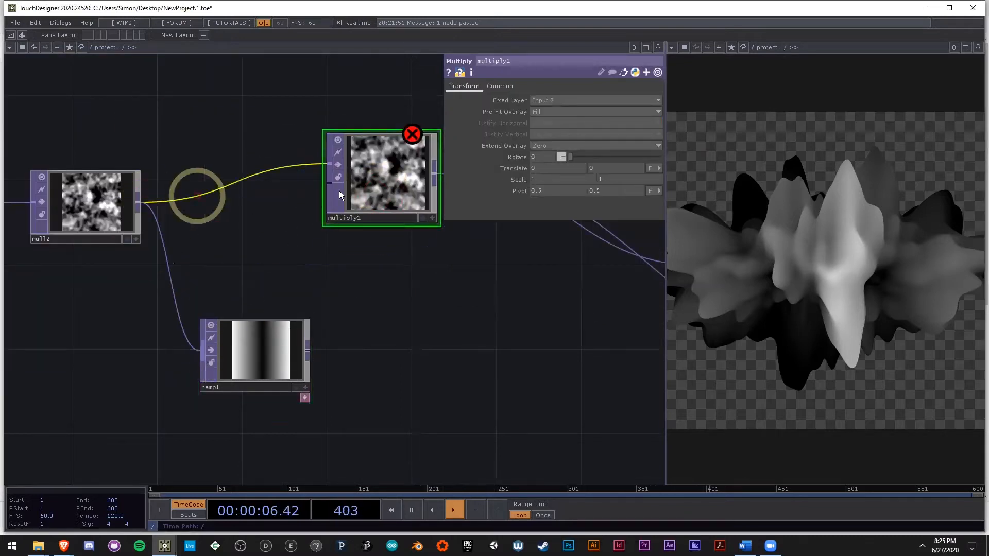
{"action": "left_click_drag", "start_coordinate": [384, 192], "coordinate": [404, 214]}
{"action": "left_click_drag", "start_coordinate": [345, 214], "coordinate": [302, 356]}
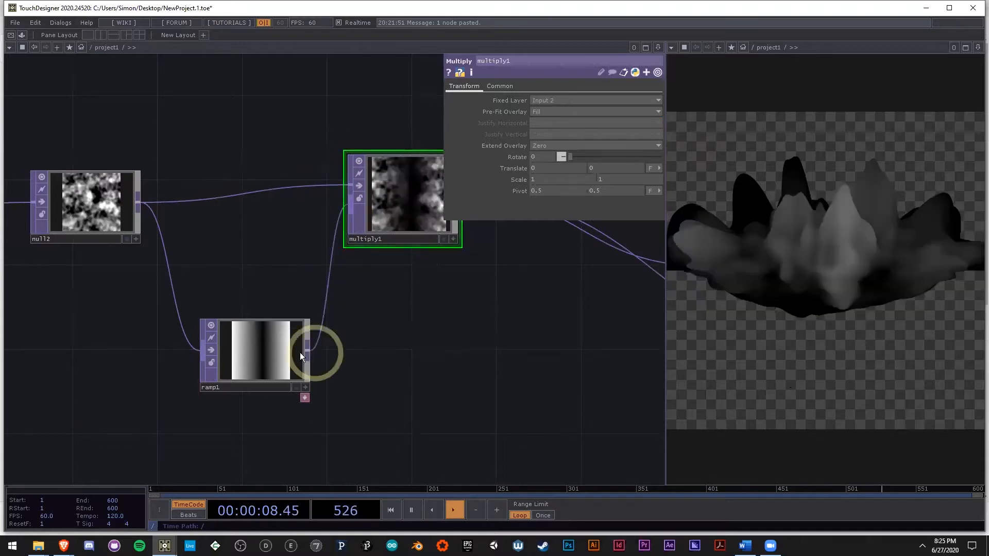
Step: Expand ramp1's docked ramp1_keys table and make its viewer active for editing
{"action": "scroll", "coordinate": [260, 359], "scroll_direction": "up", "scroll_amount": 3}
{"action": "left_click", "coordinate": [260, 360]}
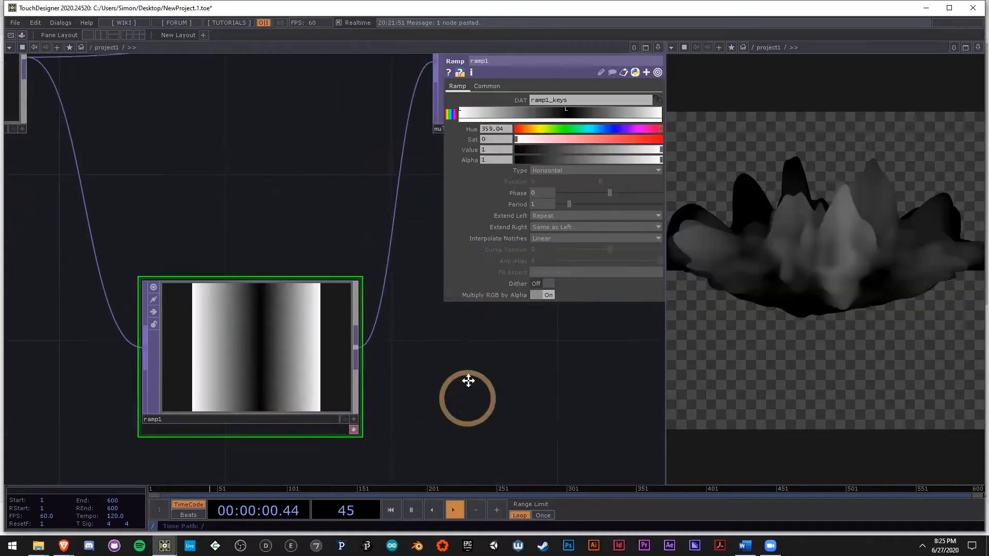
{"action": "left_click", "coordinate": [444, 407]}
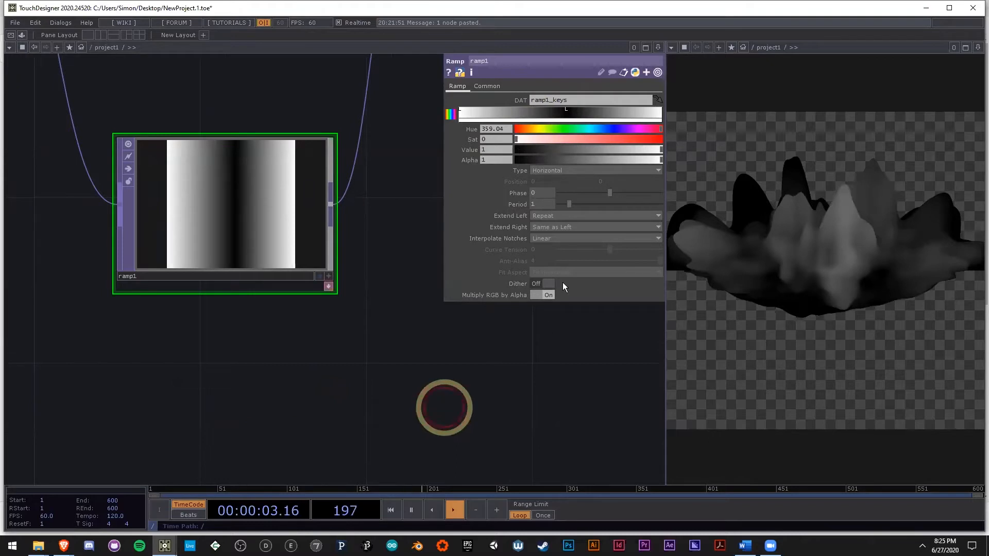
{"action": "left_click", "coordinate": [330, 288]}
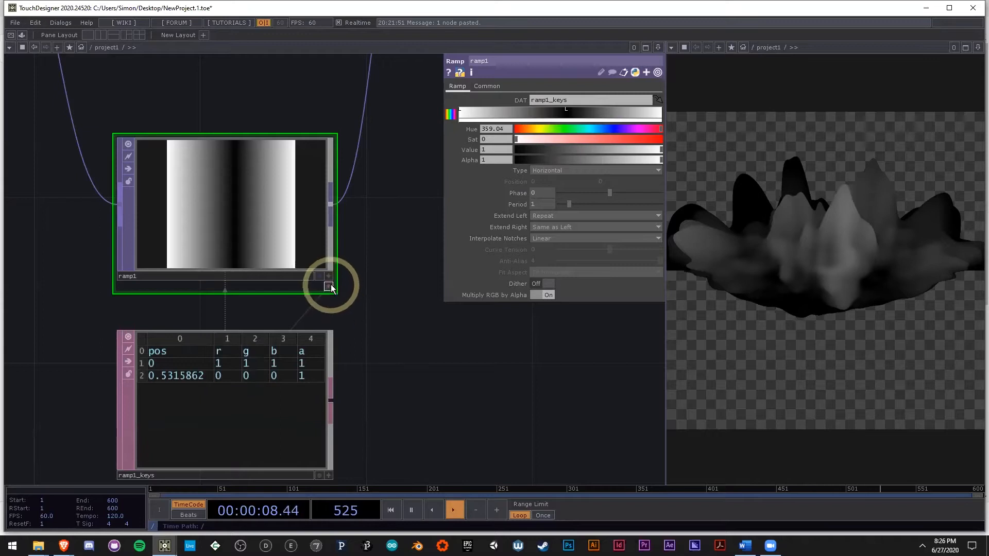
{"action": "left_click_drag", "start_coordinate": [390, 300], "coordinate": [437, 263]}
{"action": "left_click", "coordinate": [276, 369]}
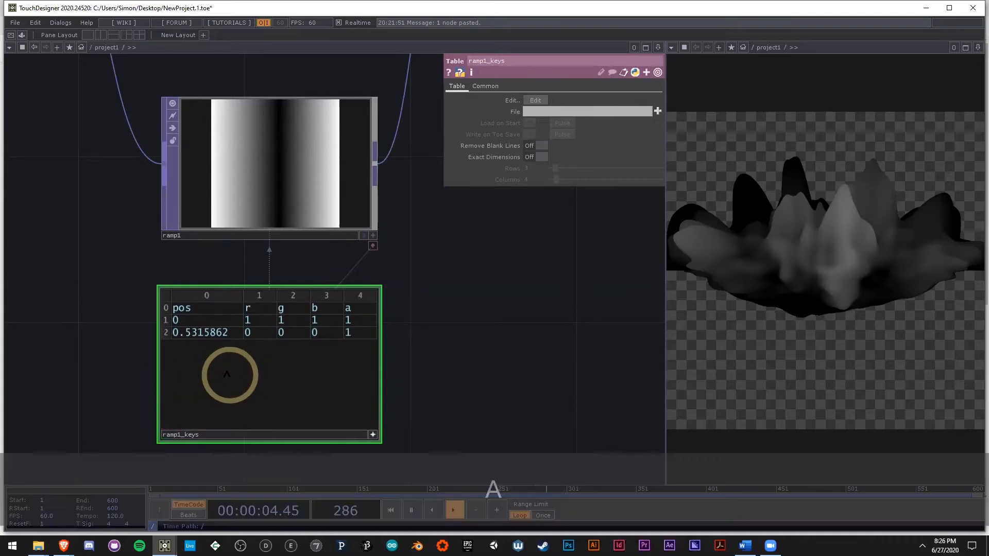
{"action": "left_click_drag", "start_coordinate": [399, 435], "coordinate": [401, 394]}
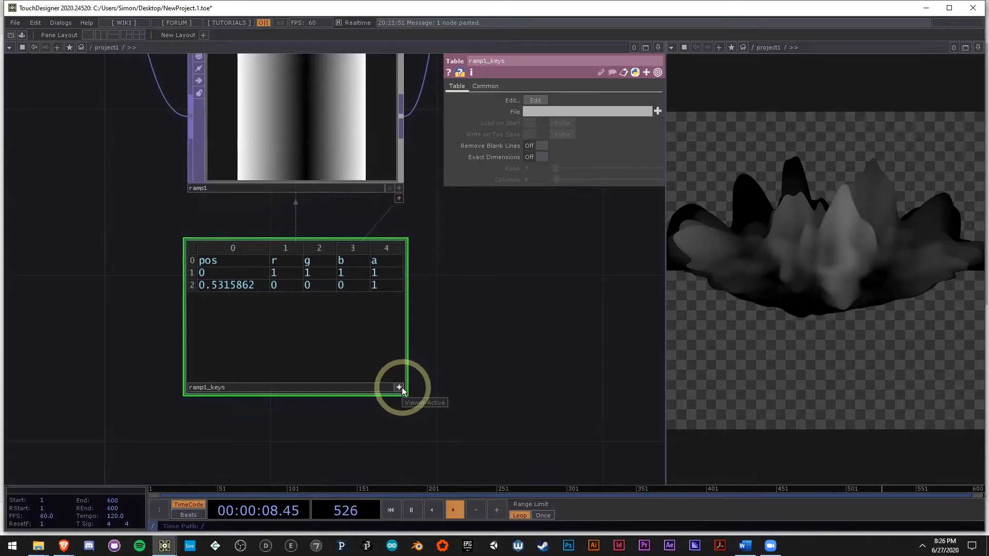
Step: Set the position of the black key in ramp1_keys to 0.5 and leave table editing
{"action": "left_click_drag", "start_coordinate": [220, 288], "coordinate": [276, 293]}
{"action": "key", "text": "BackSpace"}
{"action": "left_click", "coordinate": [476, 335]}
{"action": "left_click_drag", "start_coordinate": [503, 305], "coordinate": [503, 327]}
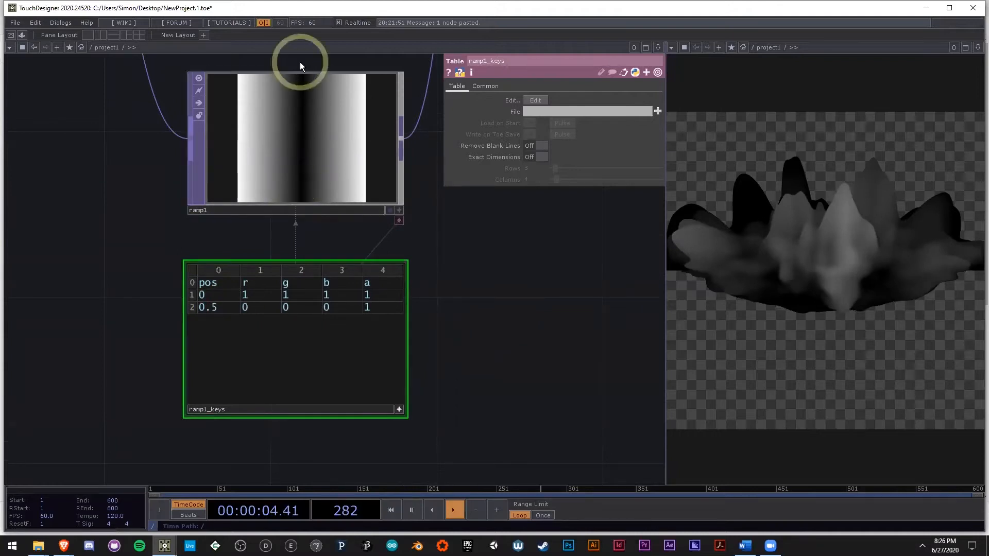
{"action": "left_click_drag", "start_coordinate": [497, 376], "coordinate": [469, 378]}
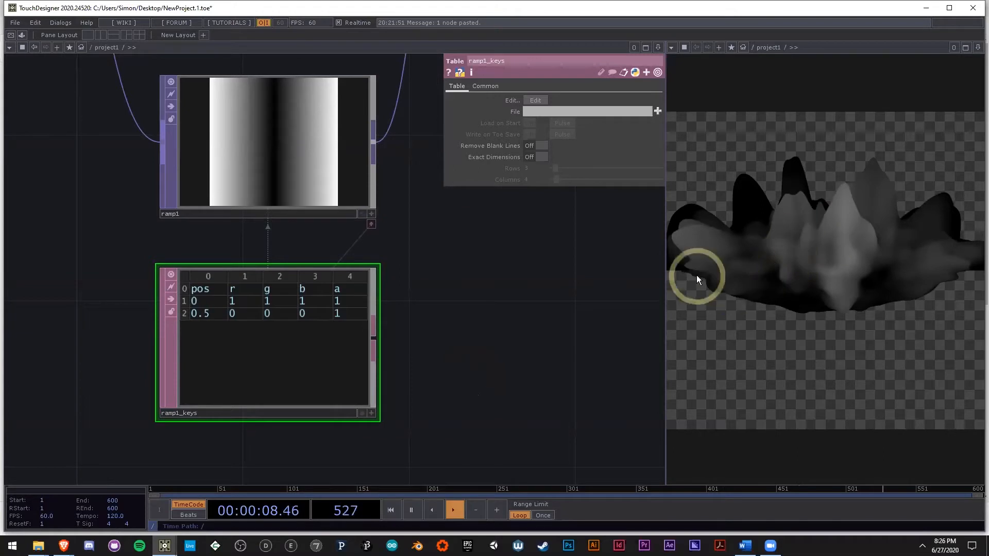
Step: Insert a Transform TOP between multiply1 and the color, normal1 and height branches
{"action": "left_click_drag", "start_coordinate": [454, 365], "coordinate": [237, 404]}
{"action": "left_click_drag", "start_coordinate": [430, 287], "coordinate": [297, 342]}
{"action": "scroll", "coordinate": [297, 341], "scroll_direction": "down", "scroll_amount": 4}
{"action": "left_click_drag", "start_coordinate": [355, 288], "coordinate": [250, 342]}
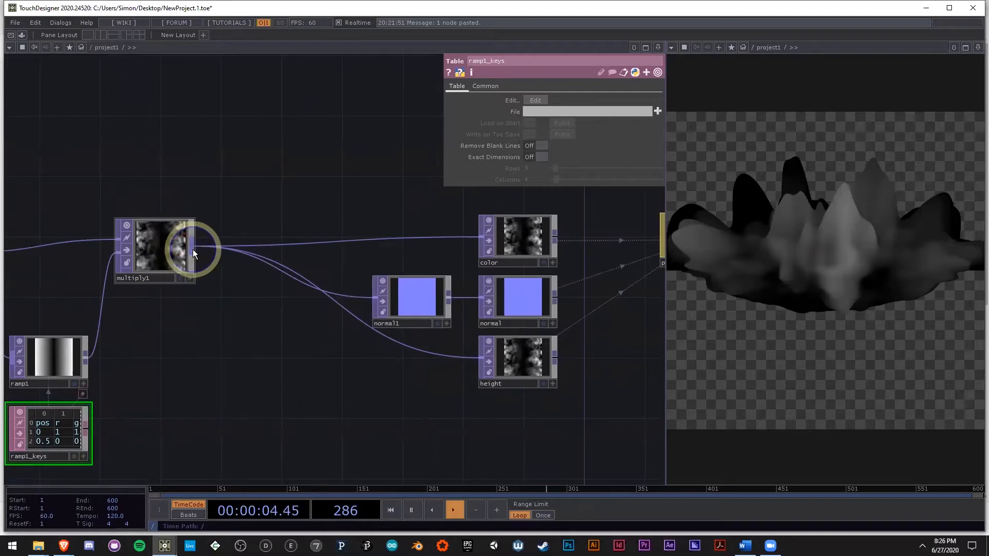
{"action": "right_click", "coordinate": [193, 250]}
{"action": "type", "text": "tr"}
{"action": "left_click", "coordinate": [275, 201]}
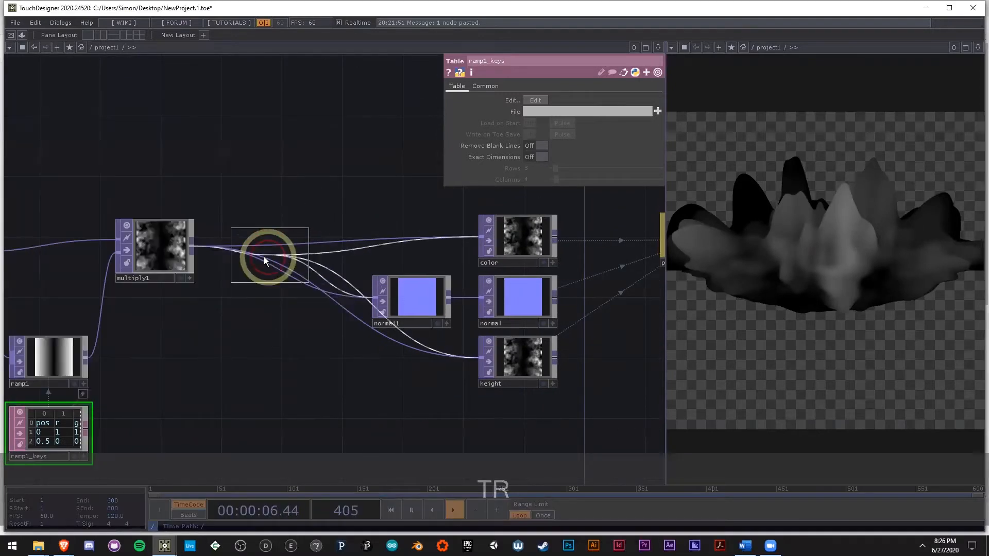
{"action": "left_click", "coordinate": [258, 249]}
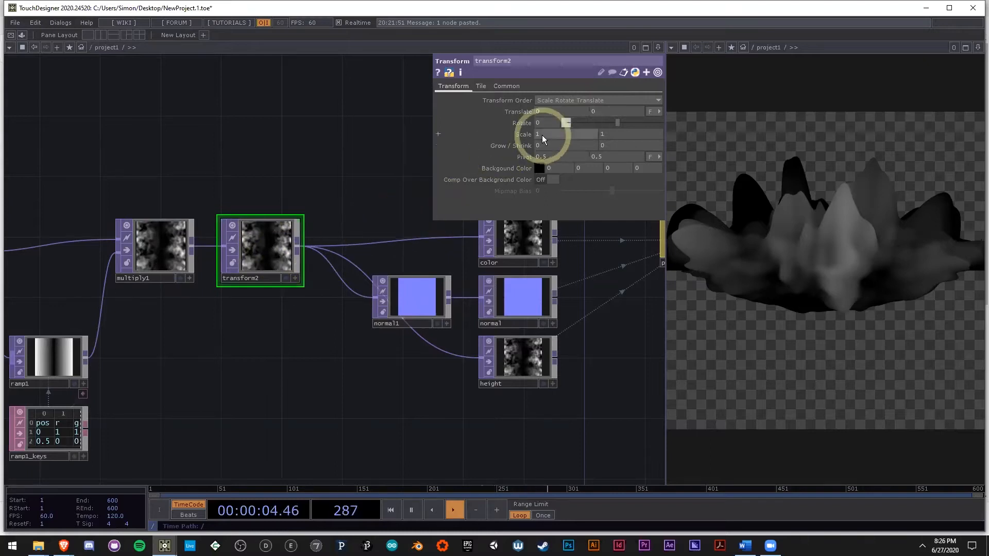
Step: Set transform2's rotation to 90 degrees and check the effect on the rendered sphere
{"action": "type", "text": "90"}
{"action": "left_click", "coordinate": [390, 160]}
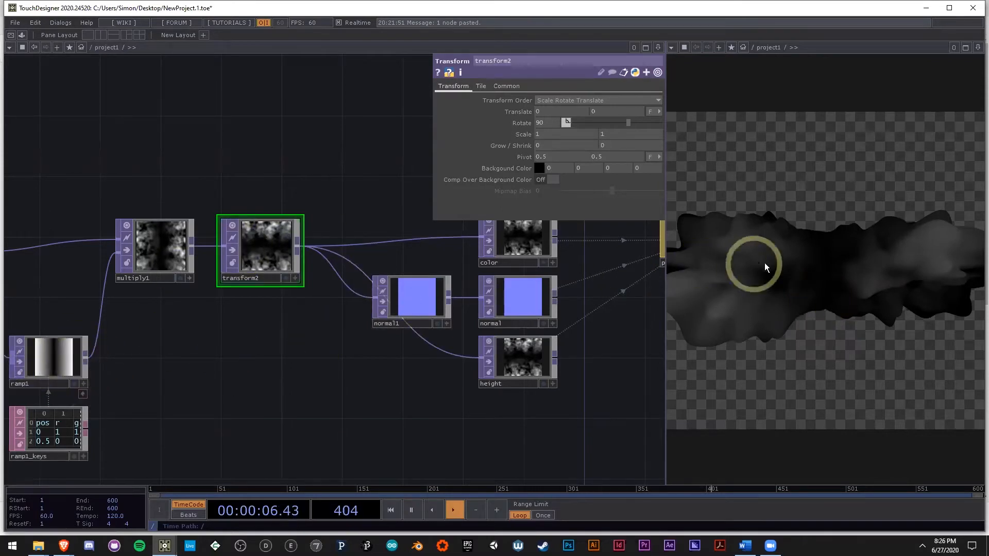
{"action": "left_click_drag", "start_coordinate": [370, 405], "coordinate": [244, 422]}
{"action": "scroll", "coordinate": [222, 410], "scroll_direction": "down", "scroll_amount": 3}
{"action": "scroll", "coordinate": [244, 423], "scroll_direction": "down", "scroll_amount": 2}
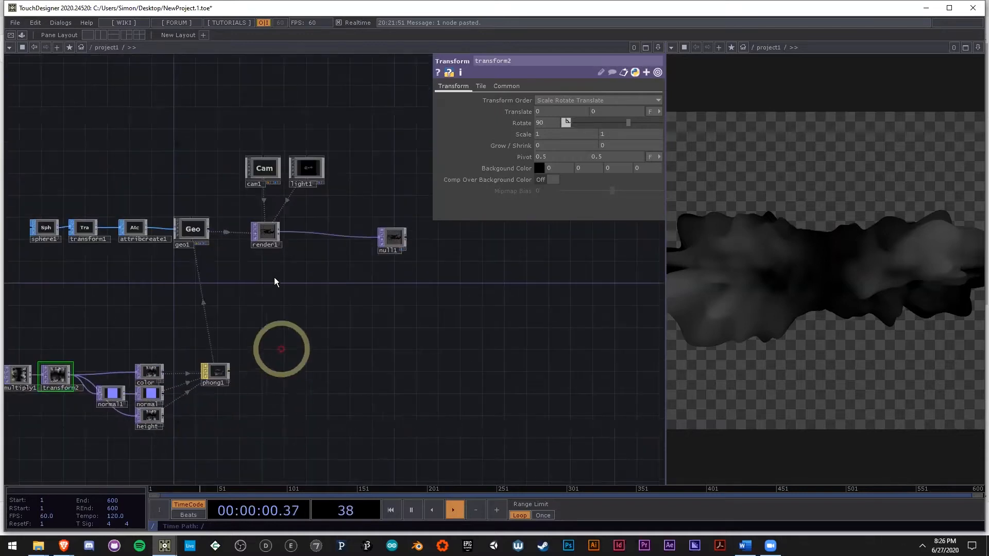
Step: Set cam1's translate to 0, 0.7, 0 and its X rotation to -40
{"action": "scroll", "coordinate": [261, 225], "scroll_direction": "up", "scroll_amount": 3}
{"action": "scroll", "coordinate": [261, 227], "scroll_direction": "up", "scroll_amount": 1}
{"action": "left_click", "coordinate": [266, 109]}
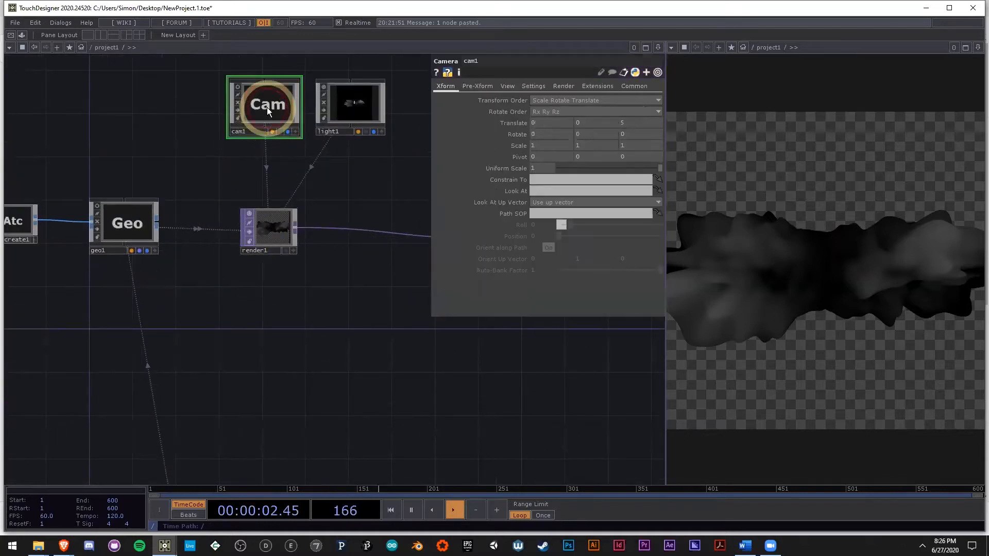
{"action": "scroll", "coordinate": [269, 175], "scroll_direction": "up", "scroll_amount": 3}
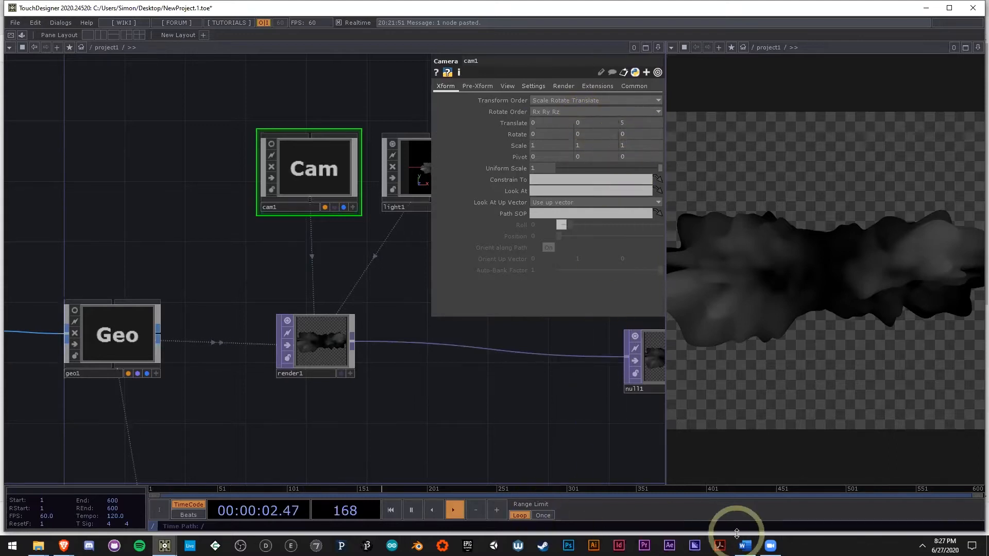
{"action": "mouse_move", "coordinate": [745, 546]}
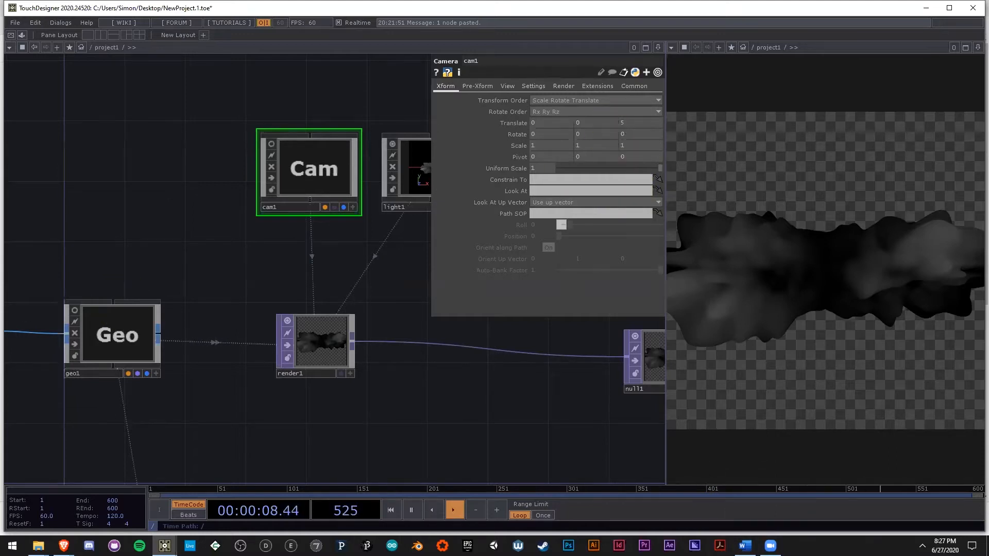
{"action": "type", "text": "0"}
{"action": "left_click", "coordinate": [602, 123]}
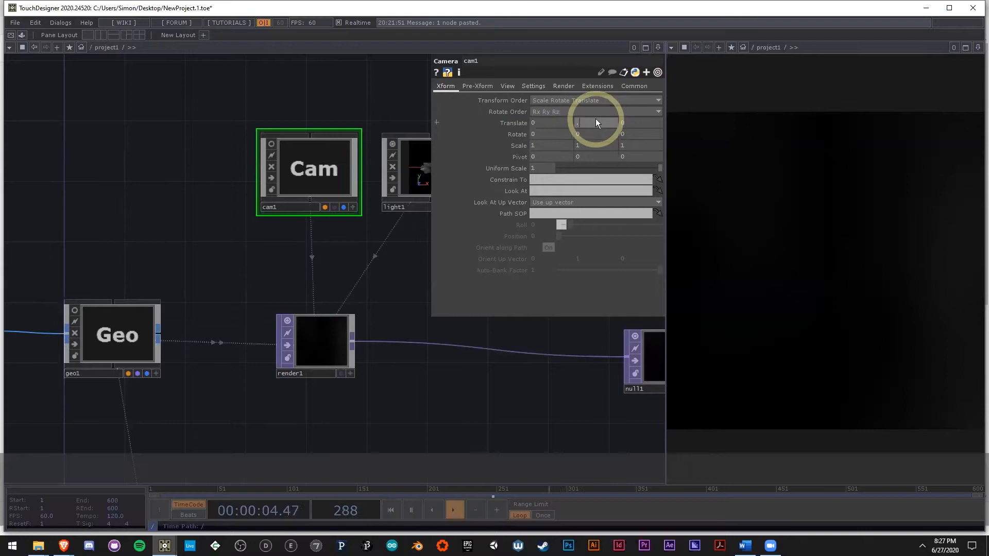
{"action": "type", "text": ".7"}
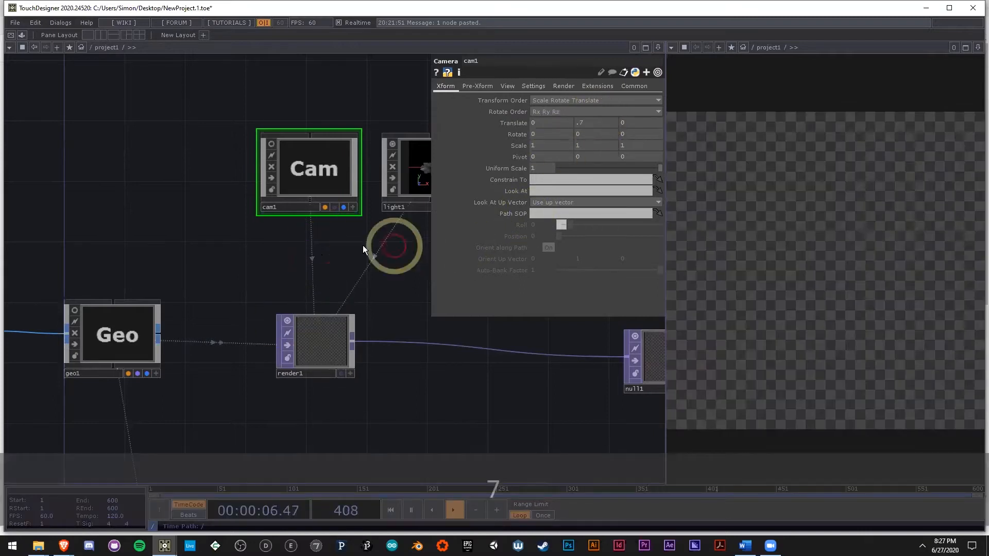
{"action": "middle_click_drag", "start_coordinate": [556, 137], "coordinate": [433, 116]}
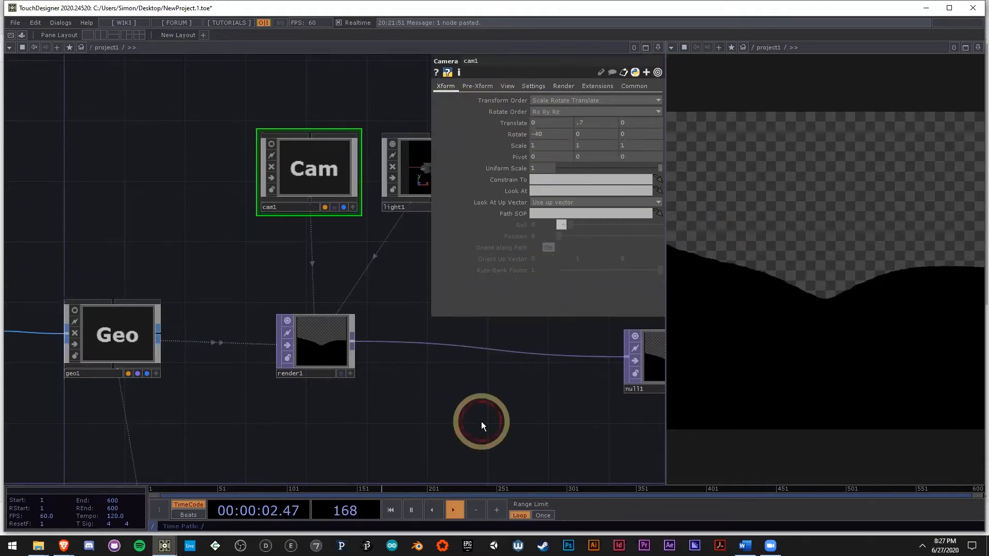
{"action": "left_click_drag", "start_coordinate": [550, 427], "coordinate": [421, 424]}
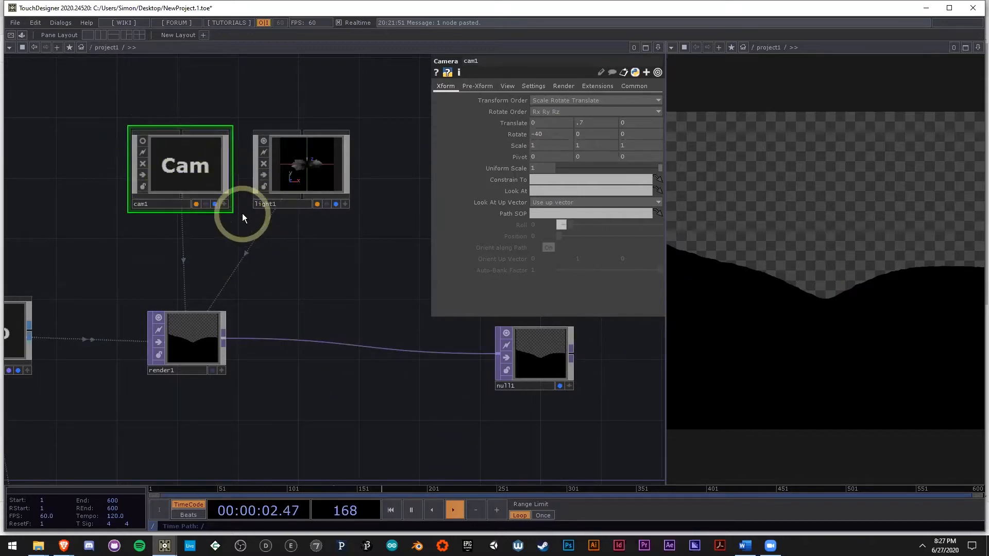
Step: Examine the render1 output and the phong1 material with its color, normal and height inputs
{"action": "scroll", "coordinate": [193, 350], "scroll_direction": "up", "scroll_amount": 3}
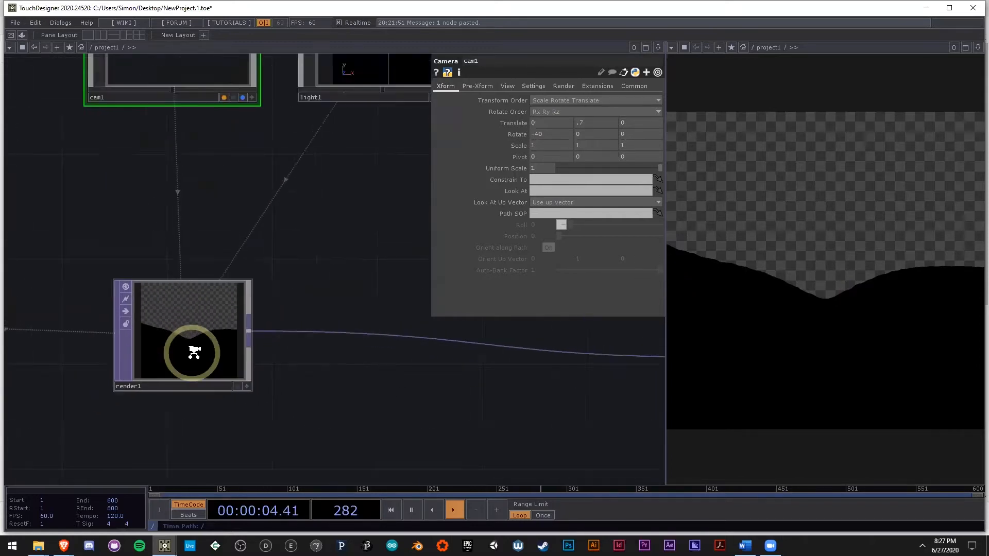
{"action": "scroll", "coordinate": [193, 354], "scroll_direction": "down", "scroll_amount": 5}
{"action": "left_click_drag", "start_coordinate": [314, 335], "coordinate": [359, 228]}
{"action": "scroll", "coordinate": [251, 353], "scroll_direction": "up", "scroll_amount": 5}
{"action": "left_click_drag", "start_coordinate": [116, 356], "coordinate": [315, 221]}
{"action": "scroll", "coordinate": [315, 221], "scroll_direction": "down", "scroll_amount": 3}
{"action": "left_click", "coordinate": [792, 263]}
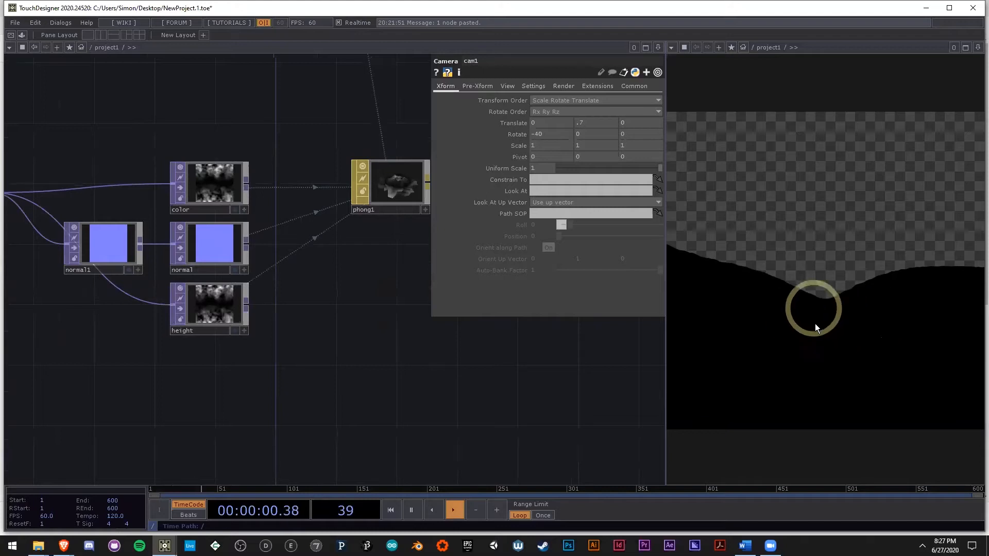
{"action": "scroll", "coordinate": [416, 393], "scroll_direction": "down", "scroll_amount": 2}
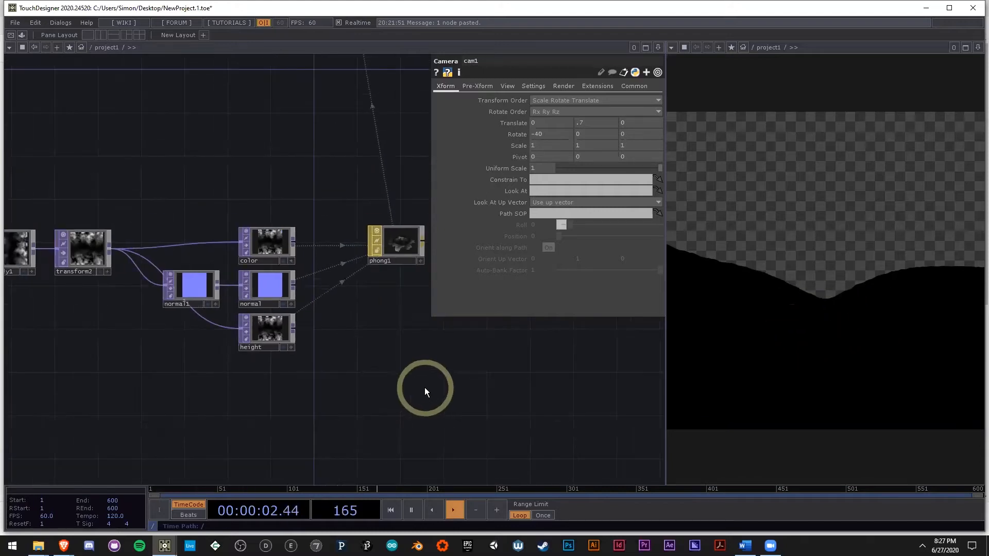
Step: Move the normal and height branches further down, and shift phong1 and color away from transform2 to make room
{"action": "left_click_drag", "start_coordinate": [325, 385], "coordinate": [292, 379]}
{"action": "scroll", "coordinate": [364, 369], "scroll_direction": "down", "scroll_amount": 2}
{"action": "scroll", "coordinate": [325, 382], "scroll_direction": "up", "scroll_amount": 2}
{"action": "scroll", "coordinate": [371, 362], "scroll_direction": "down", "scroll_amount": 2}
{"action": "scroll", "coordinate": [291, 379], "scroll_direction": "up", "scroll_amount": 2}
{"action": "right_click_drag", "start_coordinate": [292, 370], "coordinate": [185, 265]}
{"action": "left_click_drag", "start_coordinate": [245, 269], "coordinate": [245, 377]}
{"action": "left_click_drag", "start_coordinate": [368, 220], "coordinate": [486, 219]}
{"action": "left_click_drag", "start_coordinate": [243, 224], "coordinate": [340, 224]}
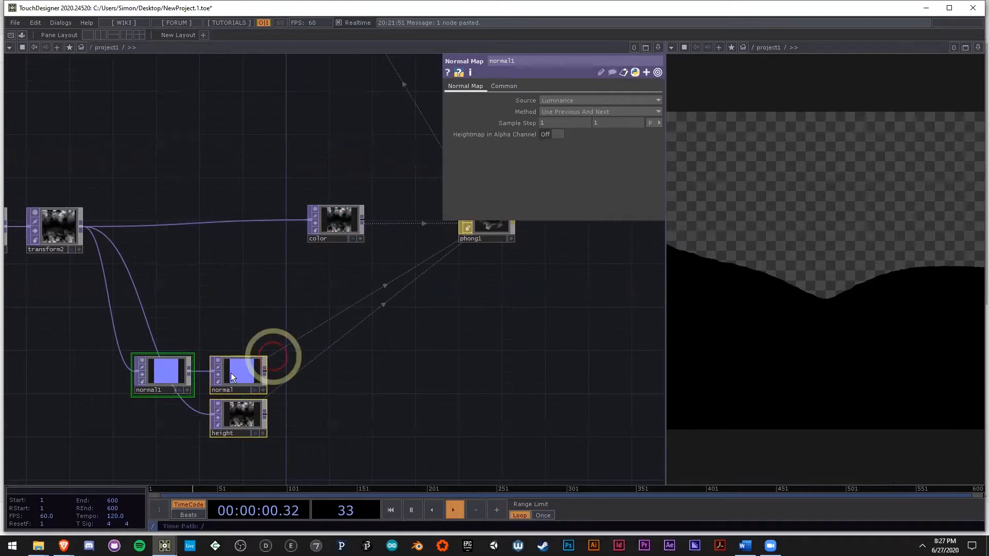
Step: Space out normal1, normal and height in the lower area and raise the color node above its branch
{"action": "left_click_drag", "start_coordinate": [245, 414], "coordinate": [298, 414]}
{"action": "left_click", "coordinate": [395, 393]}
{"action": "right_click_drag", "start_coordinate": [320, 379], "coordinate": [281, 372]}
{"action": "right_click_drag", "start_coordinate": [403, 373], "coordinate": [196, 365]}
{"action": "left_click_drag", "start_coordinate": [295, 375], "coordinate": [338, 365]}
{"action": "left_click_drag", "start_coordinate": [296, 425], "coordinate": [340, 458]}
{"action": "left_click_drag", "start_coordinate": [481, 393], "coordinate": [504, 390]}
{"action": "scroll", "coordinate": [495, 389], "scroll_direction": "down", "scroll_amount": 3}
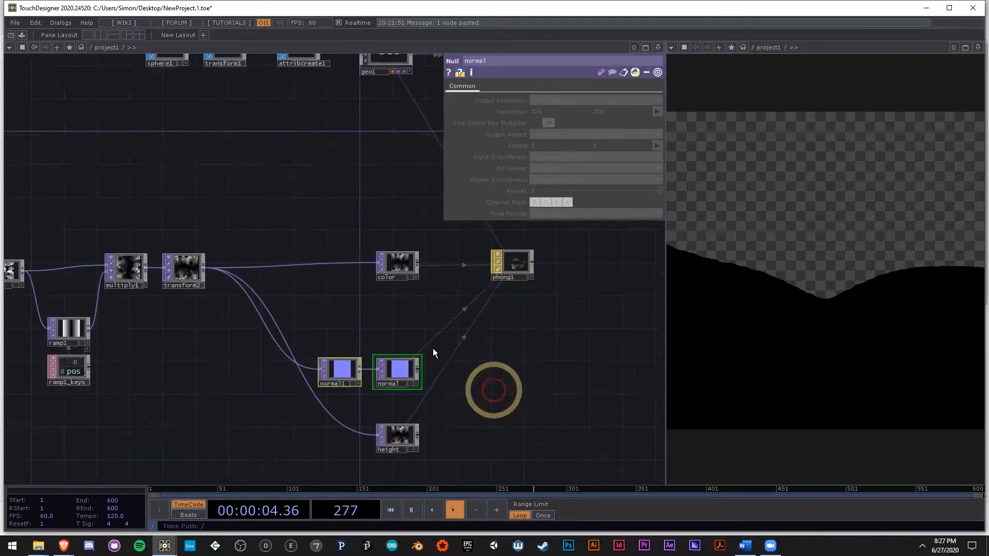
{"action": "scroll", "coordinate": [404, 326], "scroll_direction": "up", "scroll_amount": 3}
{"action": "left_click_drag", "start_coordinate": [407, 255], "coordinate": [406, 234]}
{"action": "left_click_drag", "start_coordinate": [390, 307], "coordinate": [410, 333]}
Step: Add a Ramp TOP below the wire running from transform2 to color
{"action": "scroll", "coordinate": [147, 283], "scroll_direction": "up", "scroll_amount": 5}
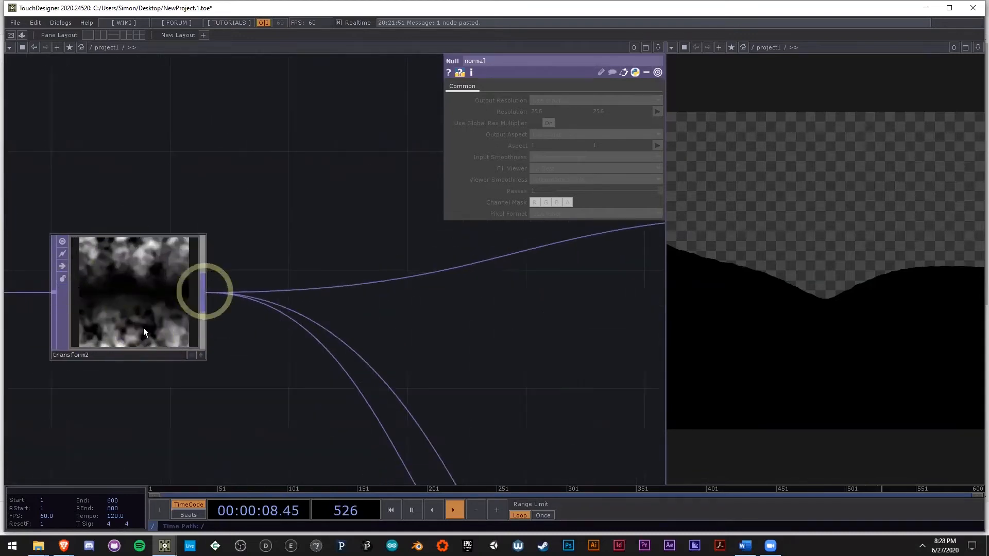
{"action": "scroll", "coordinate": [126, 289], "scroll_direction": "up", "scroll_amount": 3}
{"action": "scroll", "coordinate": [130, 285], "scroll_direction": "down", "scroll_amount": 4}
{"action": "left_click_drag", "start_coordinate": [425, 317], "coordinate": [245, 323]}
{"action": "scroll", "coordinate": [245, 323], "scroll_direction": "down", "scroll_amount": 4}
{"action": "double_click", "coordinate": [315, 384]}
{"action": "type", "text": "ra"}
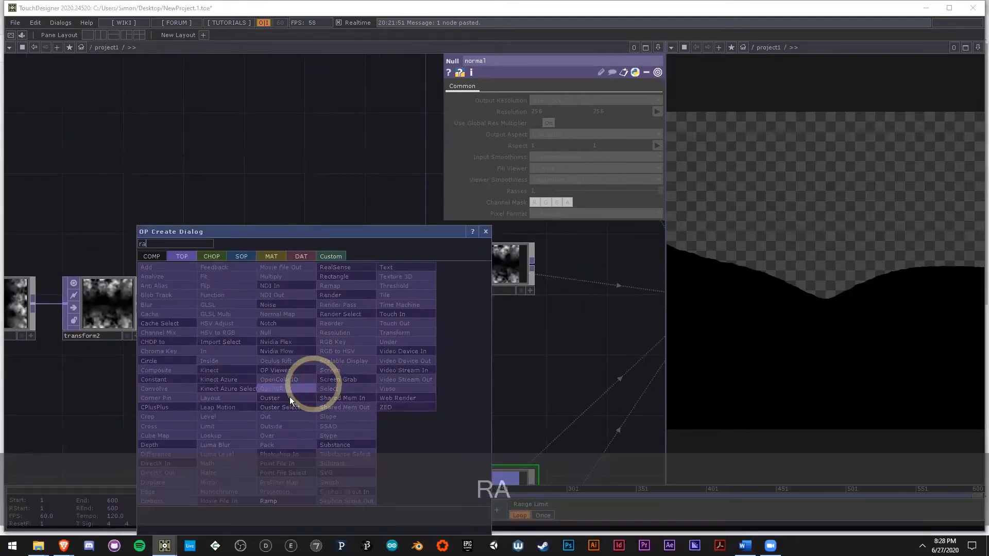
{"action": "left_click", "coordinate": [286, 501]}
{"action": "left_click", "coordinate": [295, 365]}
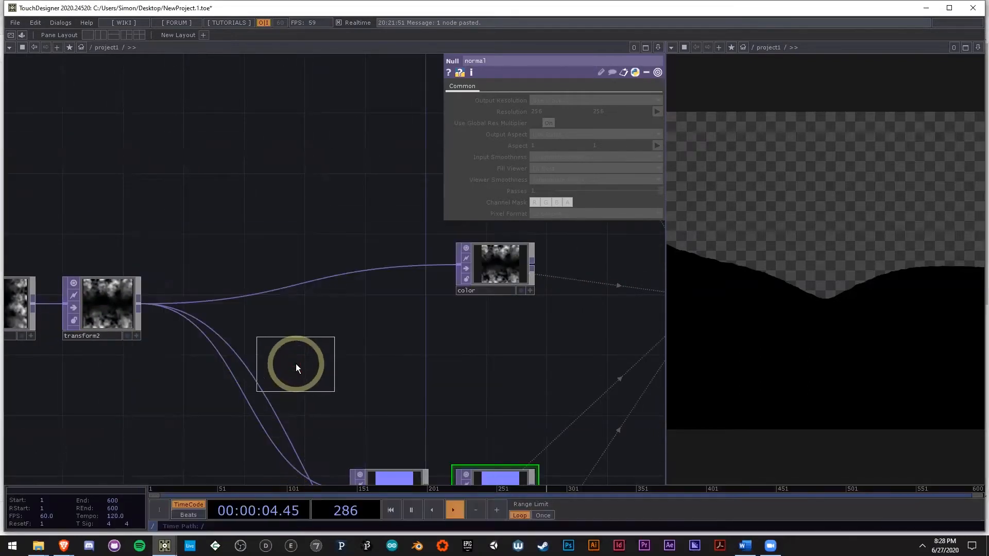
{"action": "scroll", "coordinate": [298, 362], "scroll_direction": "up", "scroll_amount": 5}
{"action": "left_click_drag", "start_coordinate": [373, 356], "coordinate": [307, 341]}
{"action": "scroll", "coordinate": [306, 341], "scroll_direction": "down", "scroll_amount": 3}
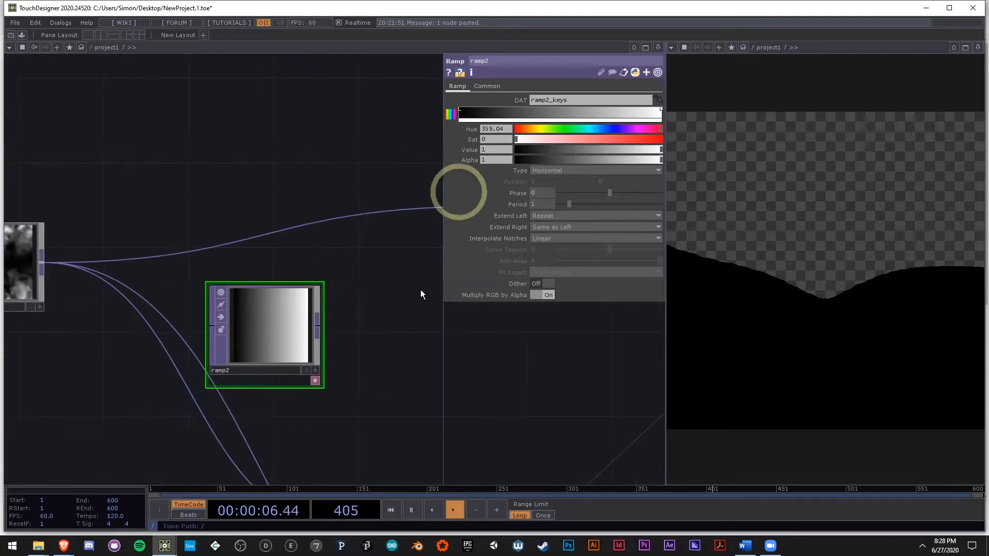
Step: Insert a Lookup TOP between transform2 and color and connect ramp2 to its second input
{"action": "left_click_drag", "start_coordinate": [404, 300], "coordinate": [296, 303]}
{"action": "scroll", "coordinate": [296, 303], "scroll_direction": "down", "scroll_amount": 3}
{"action": "left_click", "coordinate": [334, 261]}
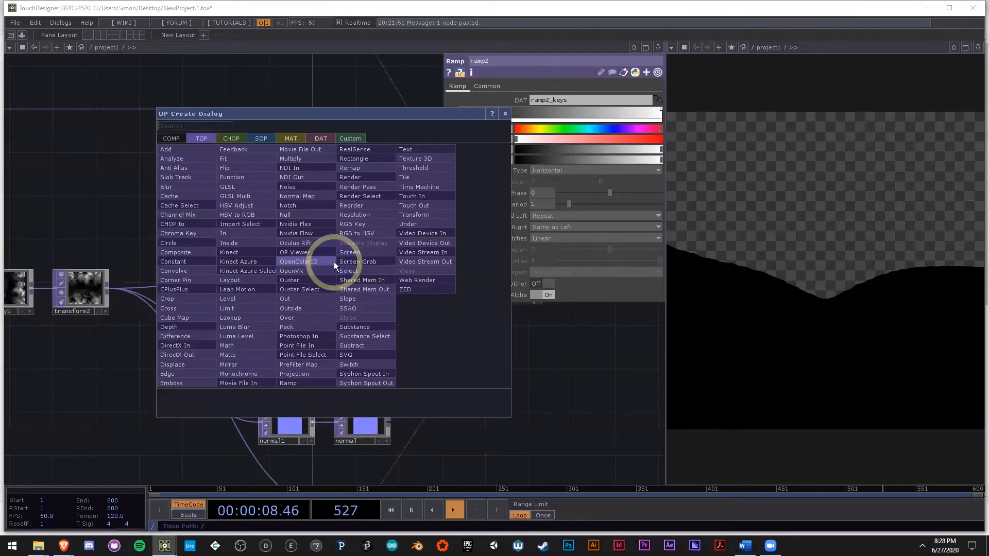
{"action": "type", "text": "lo"}
{"action": "left_click", "coordinate": [275, 316]}
{"action": "left_click", "coordinate": [293, 264]}
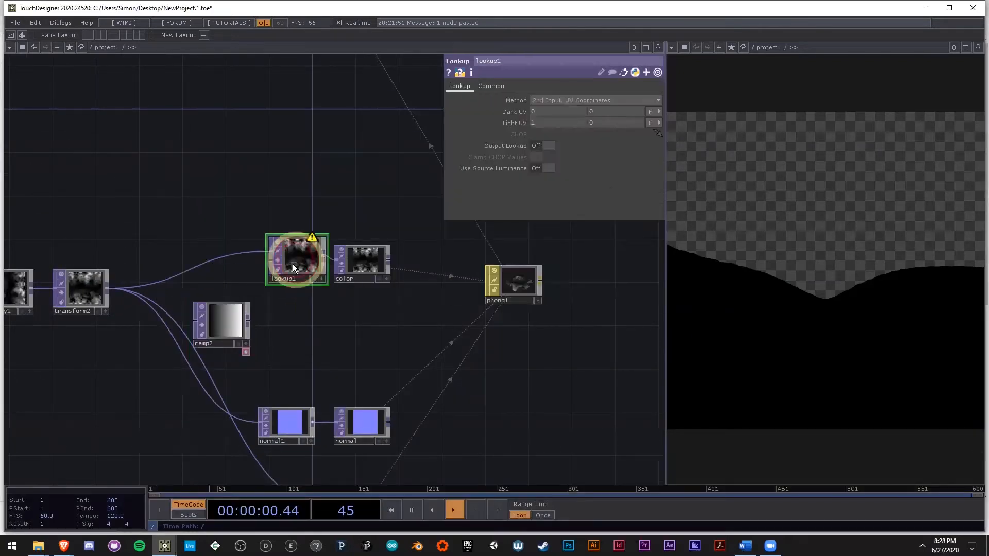
{"action": "left_click_drag", "start_coordinate": [267, 266], "coordinate": [257, 315]}
{"action": "scroll", "coordinate": [286, 279], "scroll_direction": "up", "scroll_amount": 2}
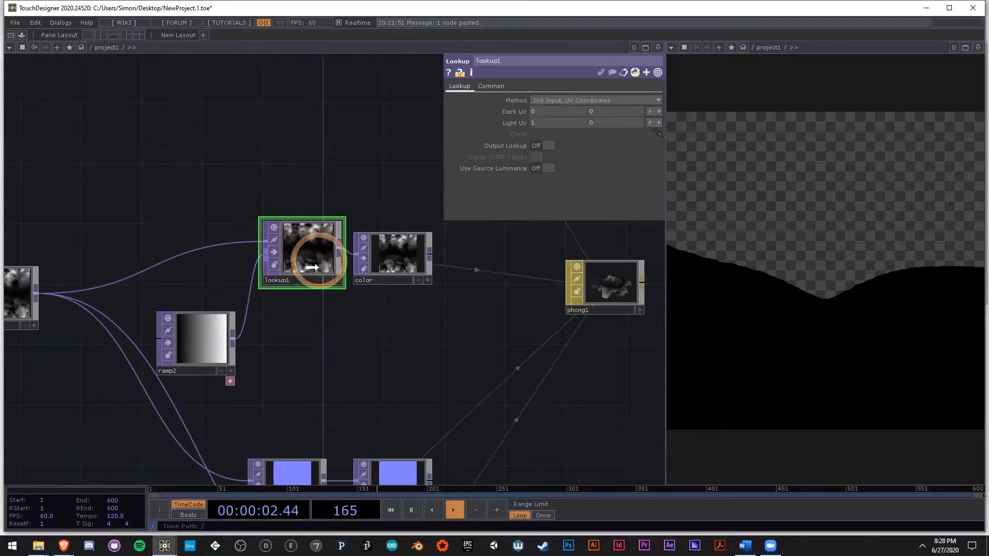
{"action": "scroll", "coordinate": [228, 324], "scroll_direction": "up", "scroll_amount": 2}
Step: Recolor ramp2's black key red with hue 0, saturation 0.901, value 0.638 and alpha 0.826
{"action": "left_click_drag", "start_coordinate": [370, 365], "coordinate": [504, 357]}
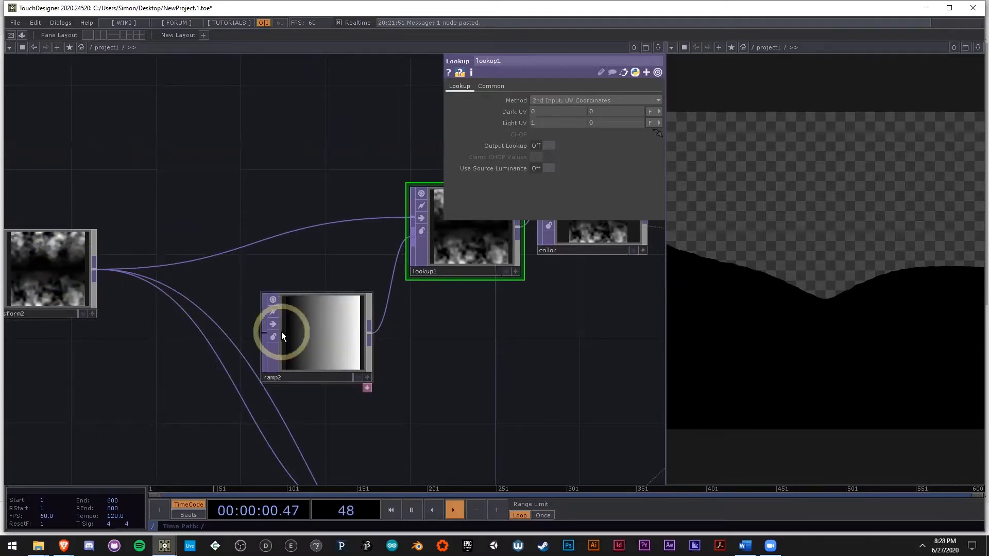
{"action": "left_click", "coordinate": [317, 346]}
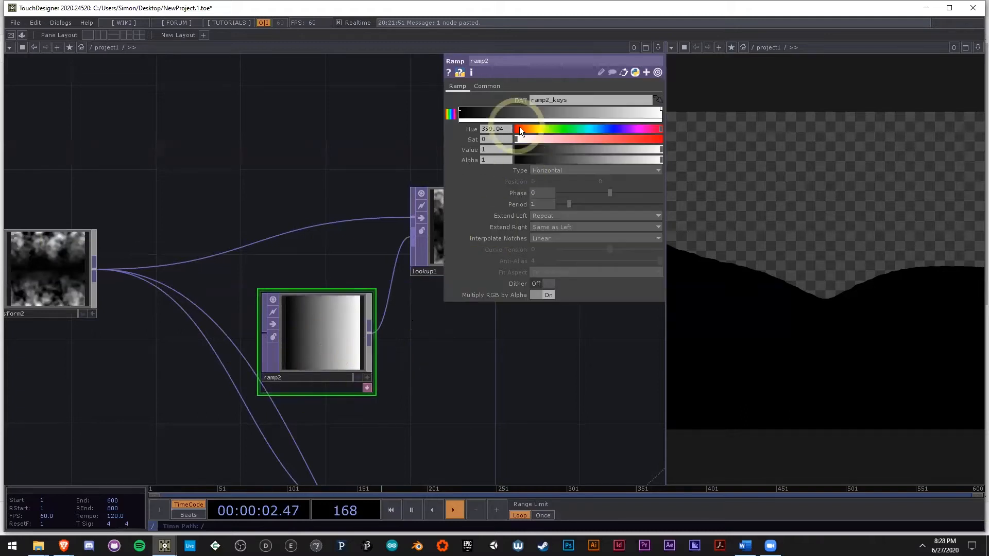
{"action": "left_click", "coordinate": [459, 109]}
{"action": "left_click_drag", "start_coordinate": [518, 139], "coordinate": [564, 139]}
{"action": "left_click_drag", "start_coordinate": [592, 150], "coordinate": [646, 140]}
{"action": "left_click_drag", "start_coordinate": [597, 334], "coordinate": [251, 346]}
Step: Inspect the render1 output and light1's transform settings to check how the colored surface is lit
{"action": "scroll", "coordinate": [258, 335], "scroll_direction": "down", "scroll_amount": 3}
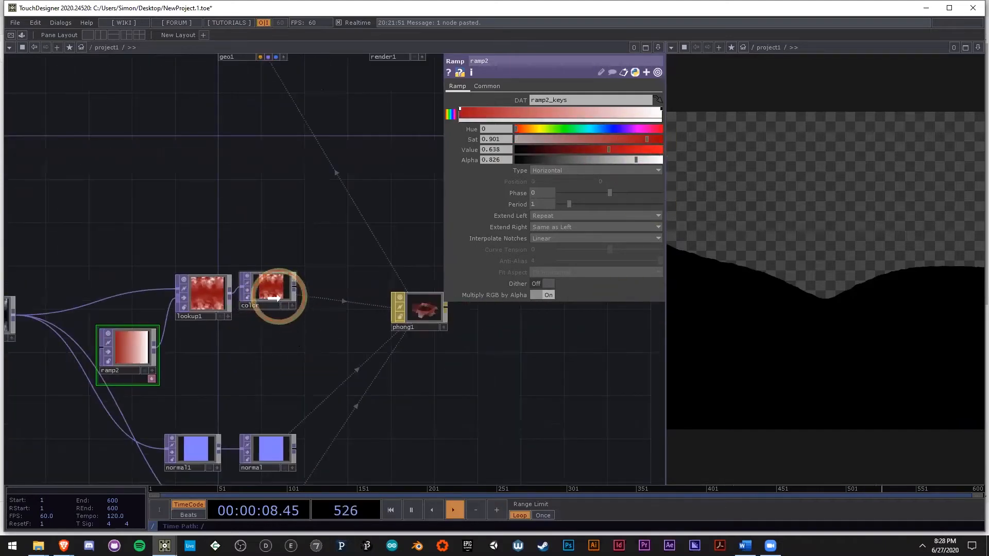
{"action": "left_click_drag", "start_coordinate": [572, 351], "coordinate": [270, 380]}
{"action": "scroll", "coordinate": [271, 378], "scroll_direction": "down", "scroll_amount": 3}
{"action": "scroll", "coordinate": [212, 180], "scroll_direction": "up", "scroll_amount": 3}
{"action": "scroll", "coordinate": [137, 265], "scroll_direction": "up", "scroll_amount": 3}
{"action": "left_click", "coordinate": [199, 282]}
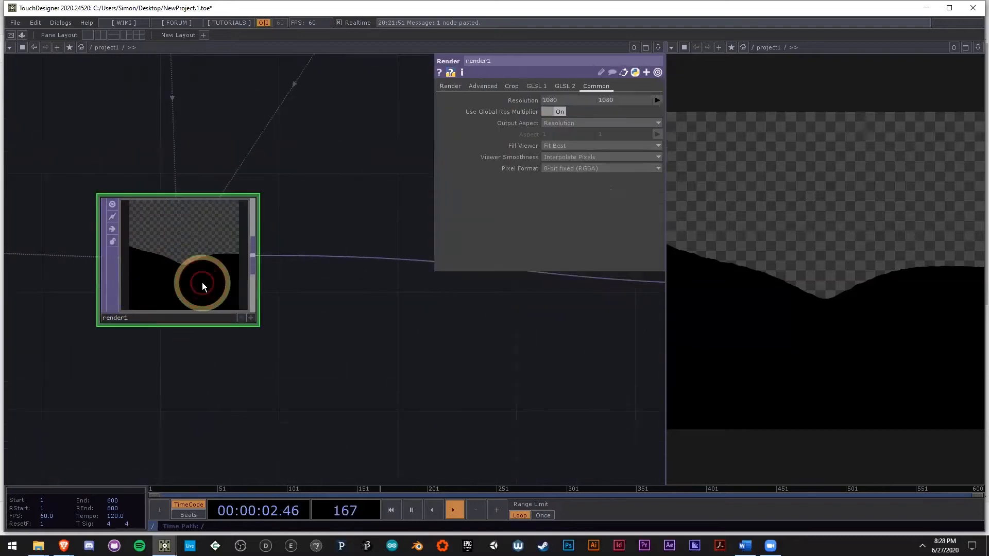
{"action": "scroll", "coordinate": [201, 284], "scroll_direction": "down", "scroll_amount": 5}
{"action": "left_click", "coordinate": [276, 151]}
{"action": "left_click_drag", "start_coordinate": [307, 238], "coordinate": [340, 292]}
{"action": "left_click_drag", "start_coordinate": [333, 226], "coordinate": [355, 121]}
{"action": "scroll", "coordinate": [350, 121], "scroll_direction": "down", "scroll_amount": 4}
{"action": "scroll", "coordinate": [285, 320], "scroll_direction": "up", "scroll_amount": 4}
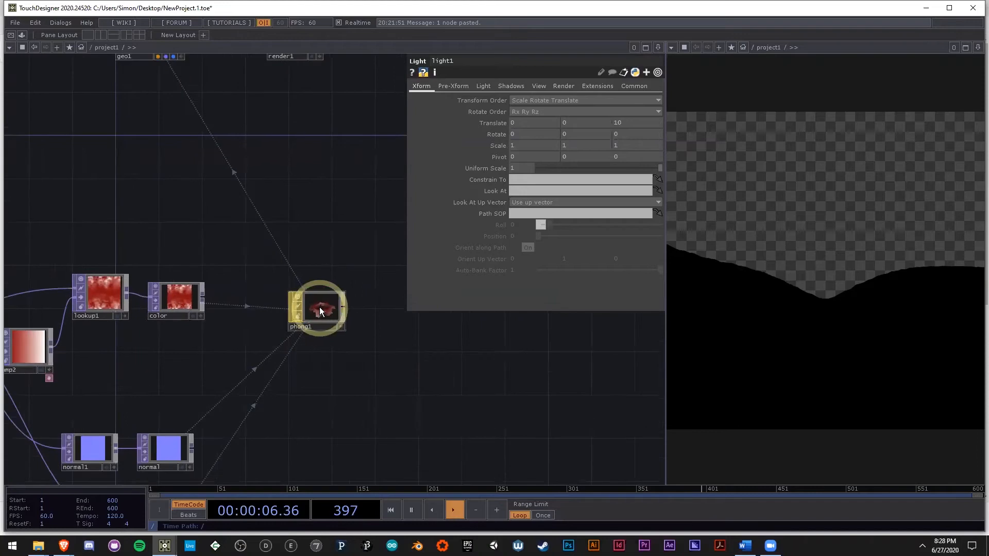
Step: Set phong1's Constant color to 0.8 in all three channels
{"action": "left_click", "coordinate": [320, 308]}
{"action": "middle_click_drag", "start_coordinate": [524, 157], "coordinate": [525, 156]}
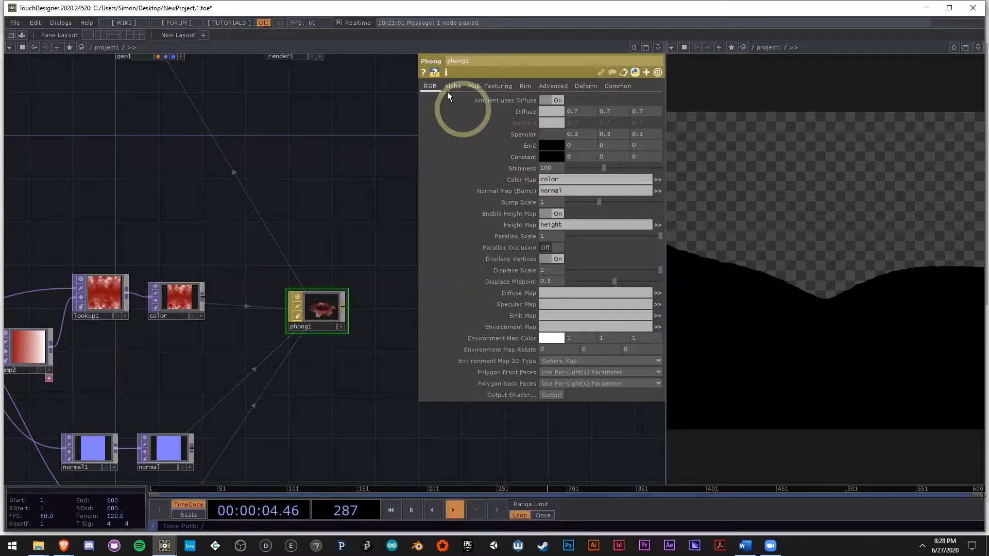
{"action": "middle_click_drag", "start_coordinate": [530, 155], "coordinate": [819, 170]}
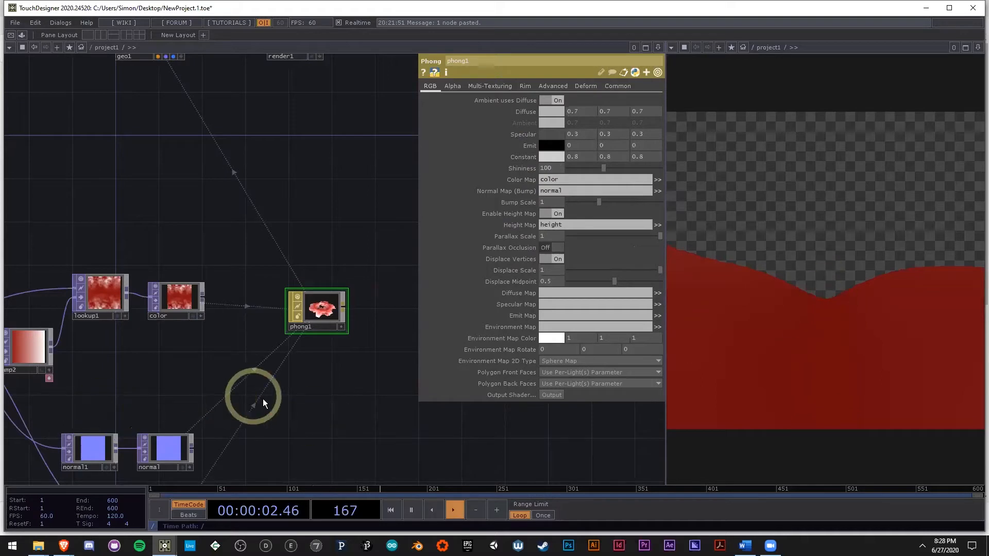
{"action": "scroll", "coordinate": [309, 329], "scroll_direction": "down", "scroll_amount": 5}
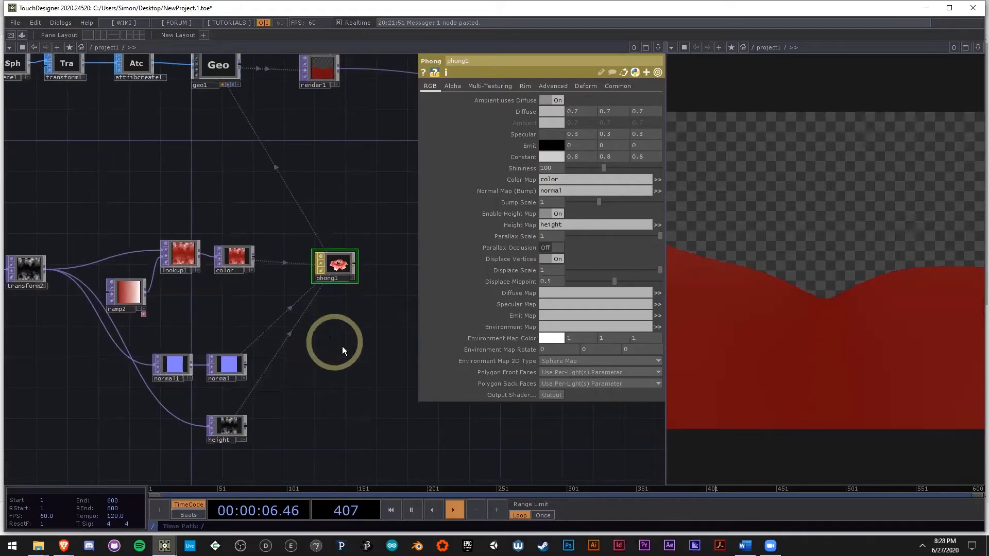
{"action": "left_click_drag", "start_coordinate": [333, 268], "coordinate": [333, 260]}
Step: Compare the resolution and pixel format information of multiply1 and null2
{"action": "left_click_drag", "start_coordinate": [229, 313], "coordinate": [358, 317]}
{"action": "scroll", "coordinate": [359, 316], "scroll_direction": "down", "scroll_amount": 3}
{"action": "scroll", "coordinate": [175, 305], "scroll_direction": "up", "scroll_amount": 3}
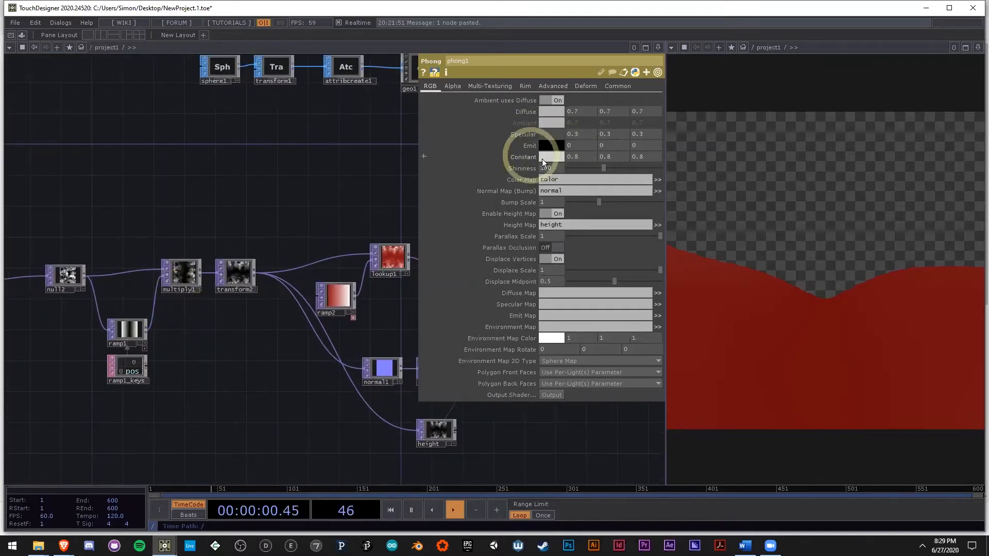
{"action": "scroll", "coordinate": [220, 294], "scroll_direction": "up", "scroll_amount": 3}
{"action": "left_click", "coordinate": [172, 288]}
{"action": "middle_click", "coordinate": [174, 273]}
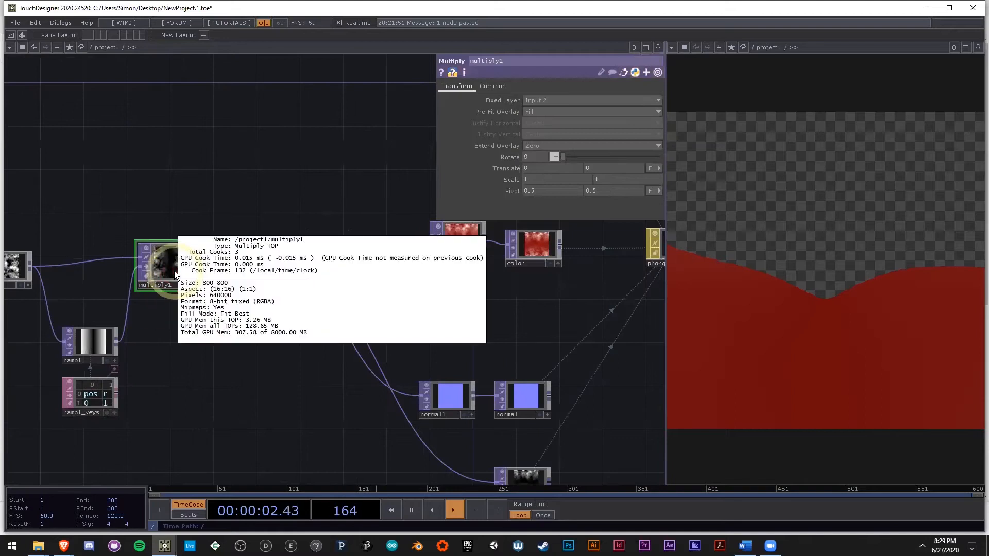
{"action": "left_click_drag", "start_coordinate": [233, 333], "coordinate": [382, 329]}
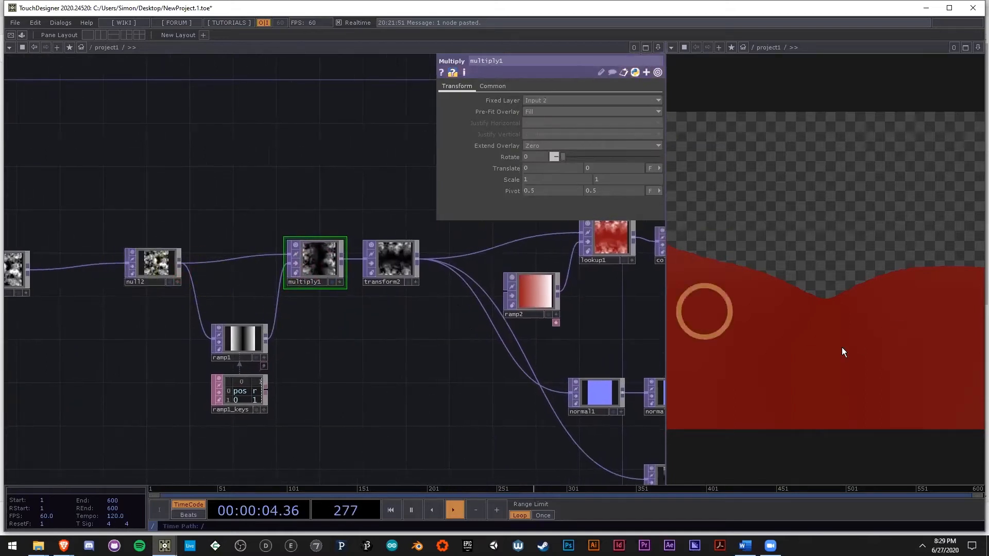
{"action": "middle_click", "coordinate": [154, 263]}
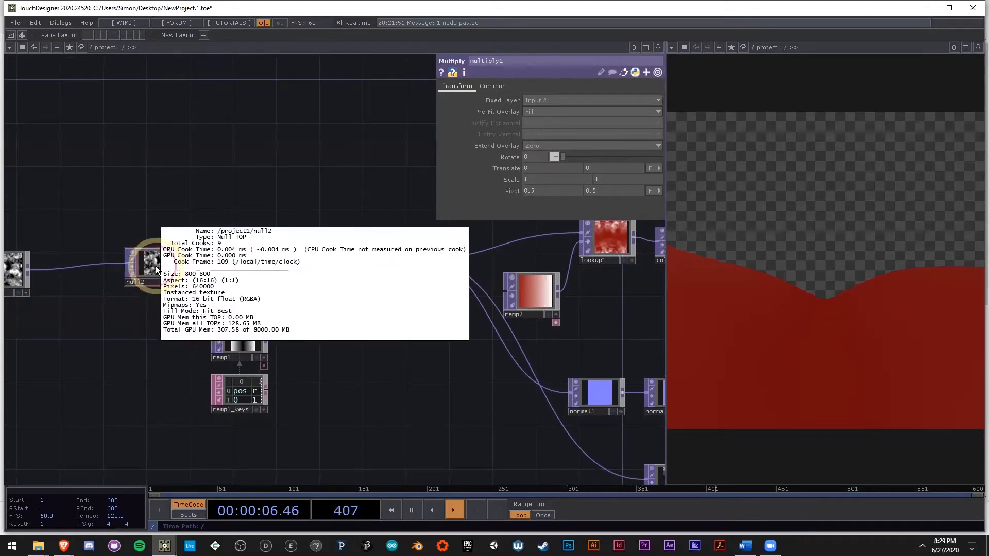
{"action": "scroll", "coordinate": [317, 254], "scroll_direction": "up", "scroll_amount": 2}
{"action": "middle_click", "coordinate": [316, 254]}
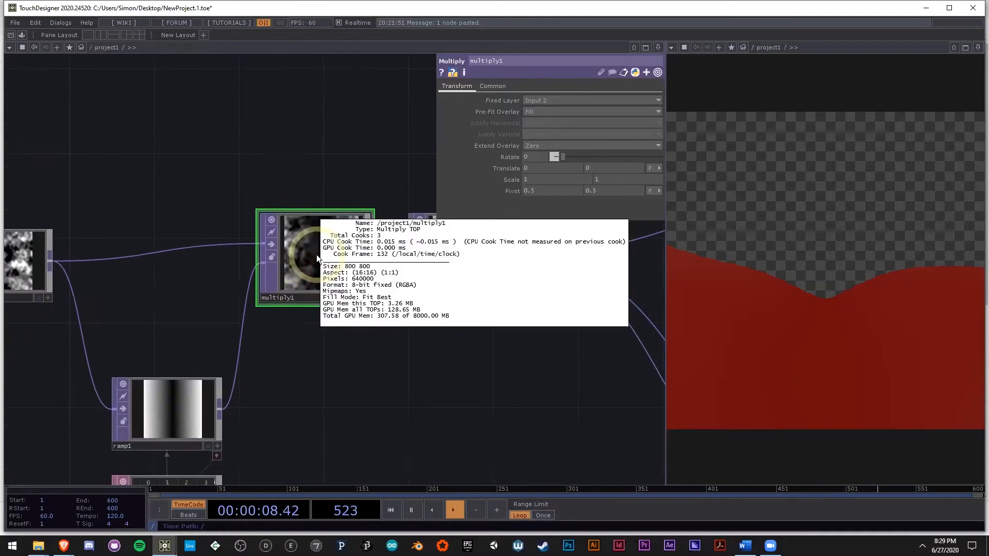
Step: Set multiply1's Fixed Layer to Input 1
{"action": "left_click", "coordinate": [538, 111]}
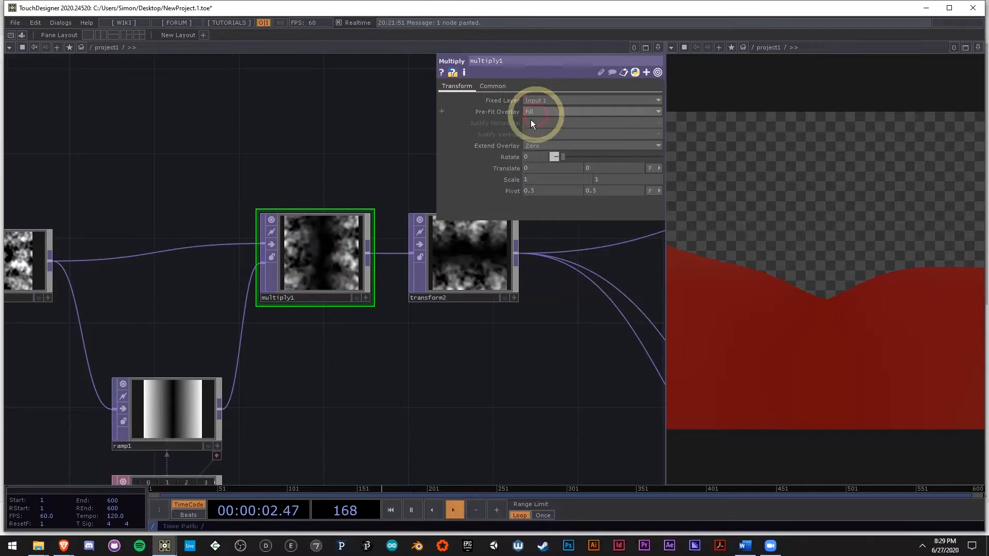
{"action": "middle_click_drag", "start_coordinate": [369, 221], "coordinate": [385, 280]}
{"action": "left_click", "coordinate": [376, 353]}
Step: Change ramp1's pixel format to 16-bit float (RGBA)
{"action": "left_click_drag", "start_coordinate": [405, 334], "coordinate": [428, 295]}
{"action": "middle_click_drag", "start_coordinate": [215, 365], "coordinate": [204, 371]}
{"action": "left_click", "coordinate": [193, 382]}
{"action": "left_click", "coordinate": [486, 86]}
{"action": "left_click", "coordinate": [557, 181]}
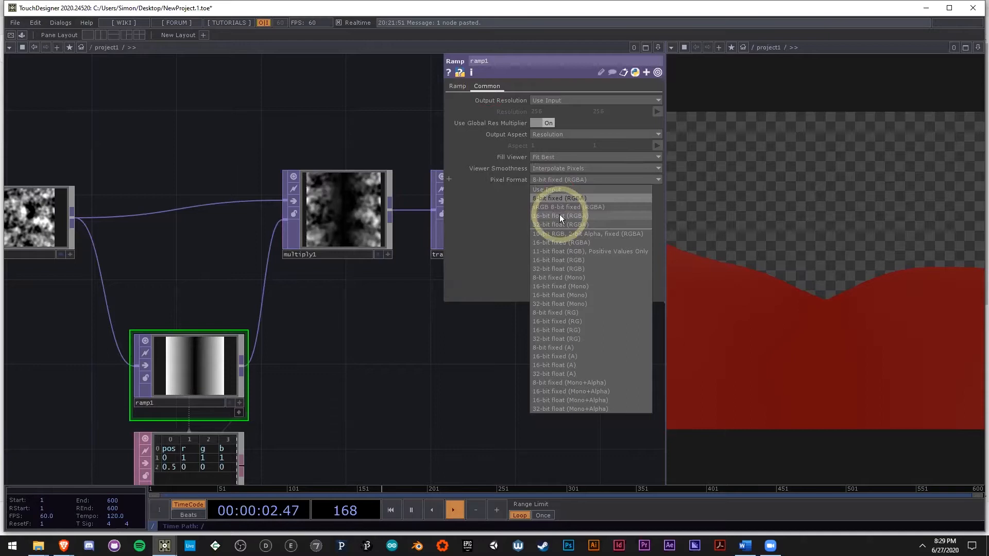
{"action": "left_click", "coordinate": [560, 215]}
{"action": "left_click", "coordinate": [456, 87]}
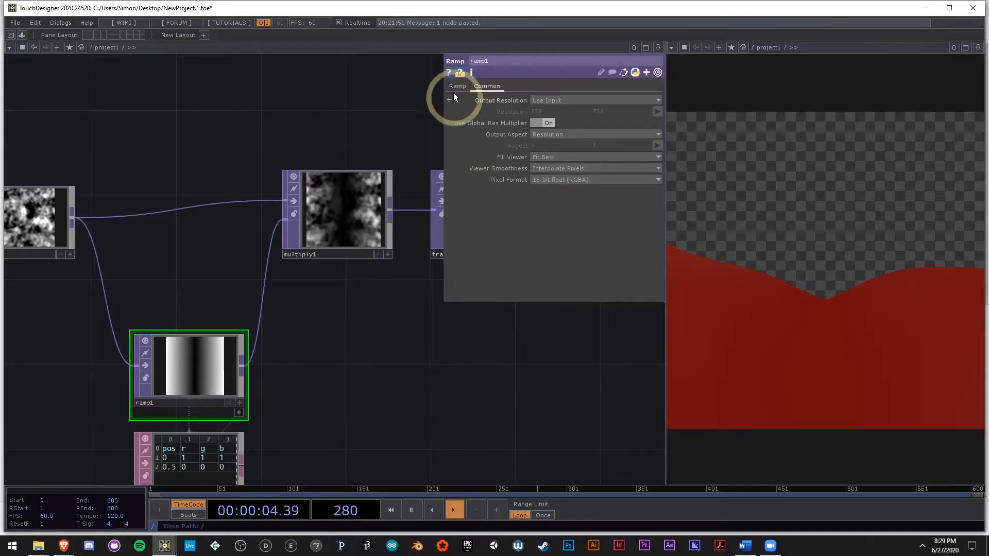
Step: Set ramp1's Interpolate Notches to Ease-in, Ease-out and adjust the brightness of its dark center key
{"action": "left_click_drag", "start_coordinate": [551, 239], "coordinate": [553, 250]}
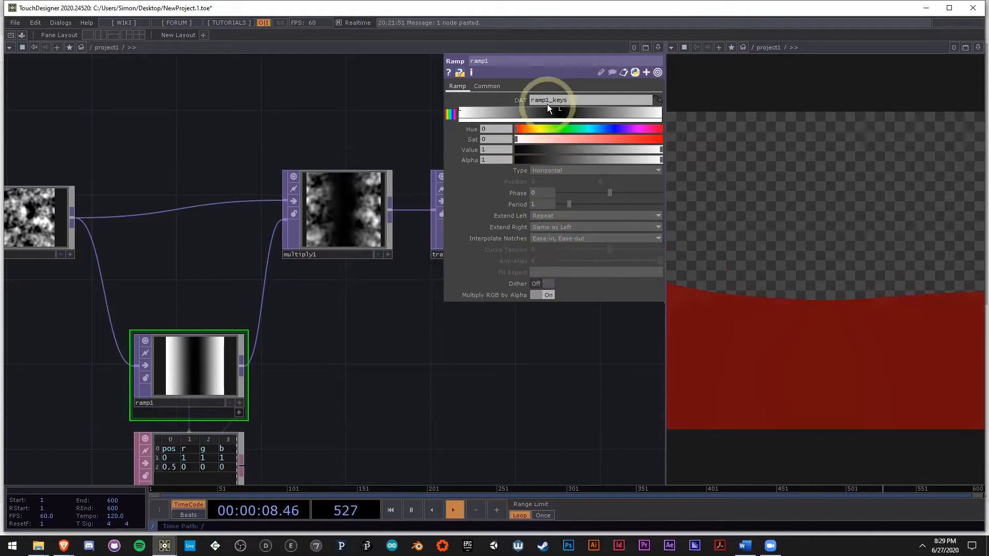
{"action": "left_click", "coordinate": [560, 109]}
{"action": "left_click_drag", "start_coordinate": [535, 156], "coordinate": [524, 150]}
Step: Widen cam1's FOV Angle to 100
{"action": "left_click_drag", "start_coordinate": [544, 364], "coordinate": [330, 344]}
{"action": "scroll", "coordinate": [278, 329], "scroll_direction": "down", "scroll_amount": 8}
{"action": "left_click_drag", "start_coordinate": [402, 190], "coordinate": [272, 225]}
{"action": "scroll", "coordinate": [298, 165], "scroll_direction": "up", "scroll_amount": 3}
{"action": "left_click", "coordinate": [282, 174]}
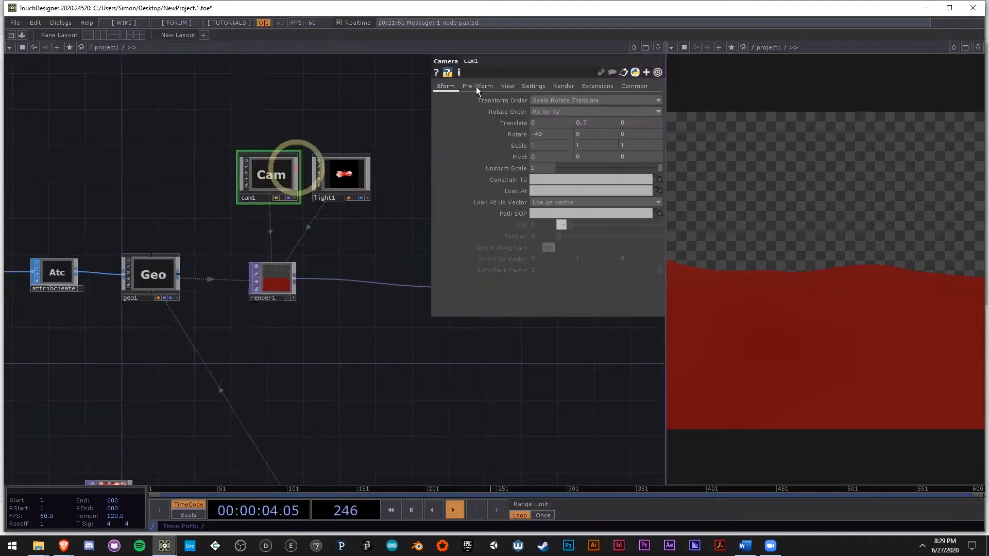
{"action": "left_click", "coordinate": [503, 85]}
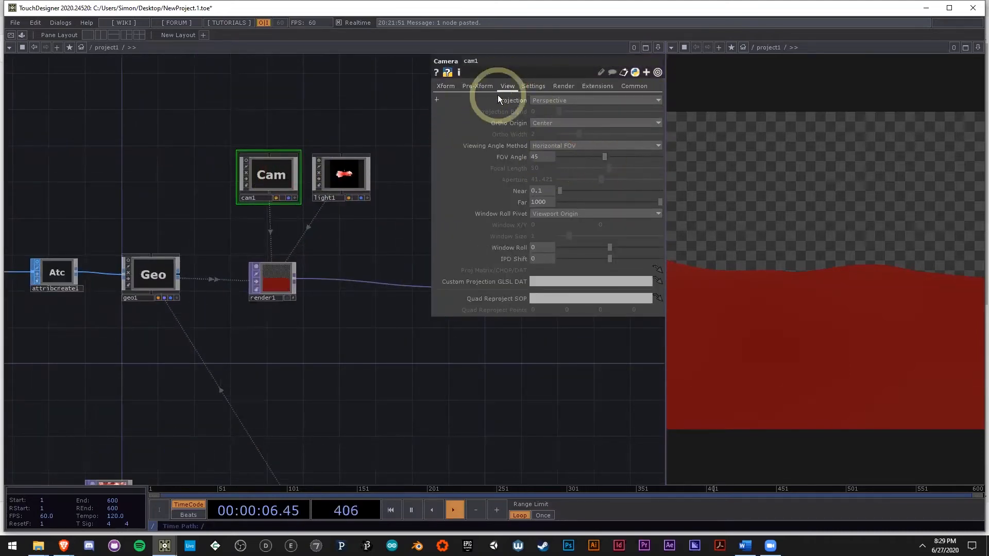
{"action": "left_click_drag", "start_coordinate": [606, 157], "coordinate": [944, 274]}
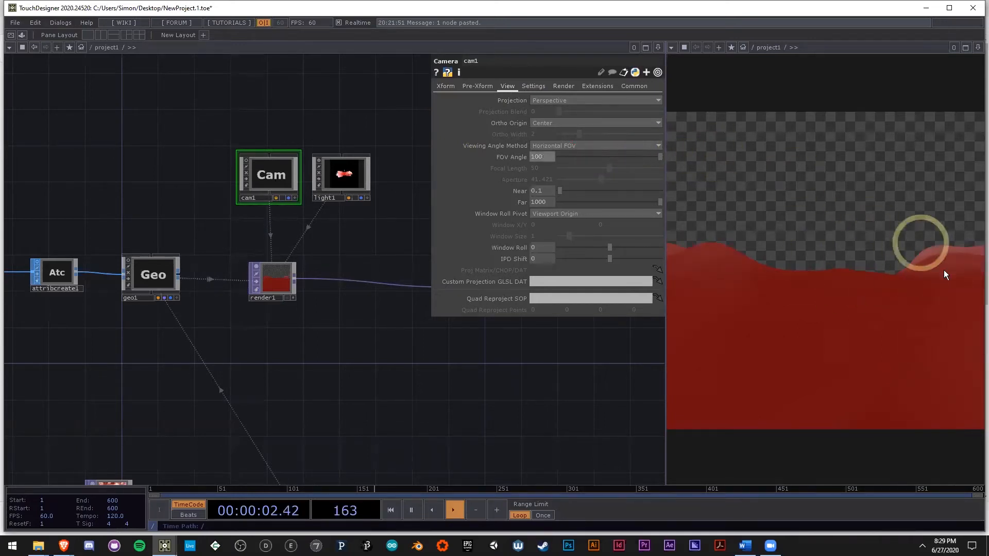
Step: Raise phong1's Displace Scale to 1.6
{"action": "left_click_drag", "start_coordinate": [403, 406], "coordinate": [372, 284]}
{"action": "scroll", "coordinate": [371, 285], "scroll_direction": "down", "scroll_amount": 4}
{"action": "scroll", "coordinate": [298, 321], "scroll_direction": "up", "scroll_amount": 4}
{"action": "left_click", "coordinate": [320, 348]}
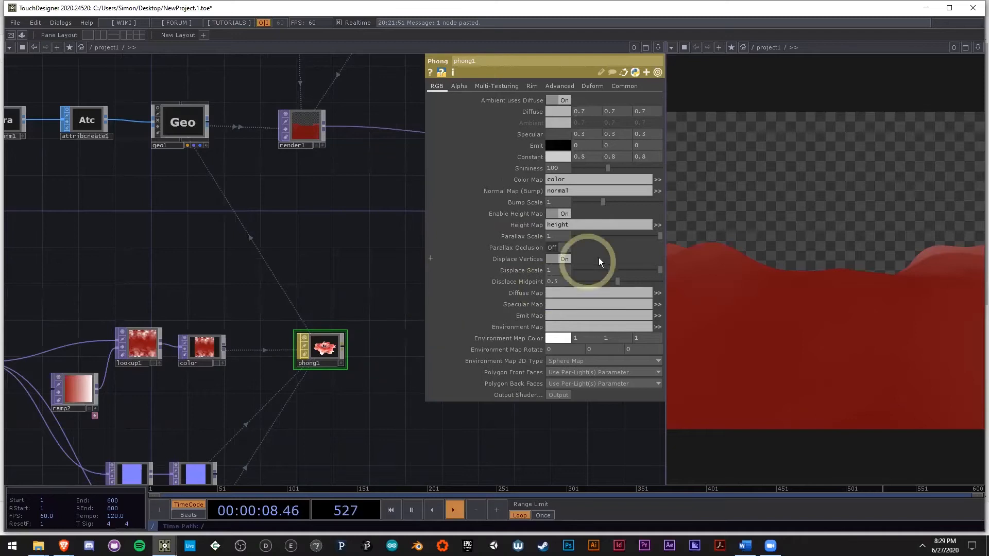
{"action": "middle_click_drag", "start_coordinate": [567, 270], "coordinate": [432, 263]}
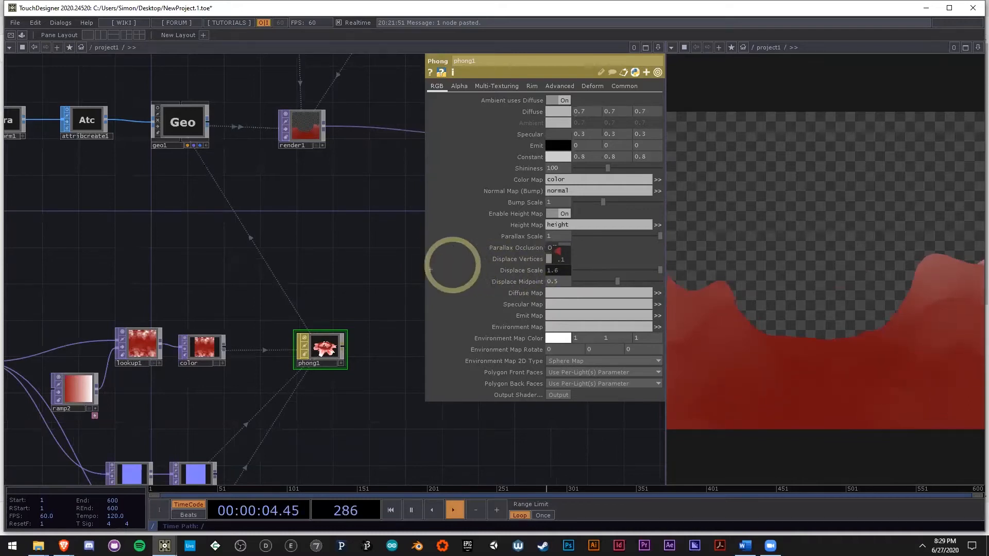
{"action": "mouse_move", "coordinate": [565, 265]}
{"action": "middle_mouse_down"}
{"action": "mouse_move", "coordinate": [542, 268]}
{"action": "mouse_move", "coordinate": [579, 267]}
{"action": "mouse_move", "coordinate": [549, 271]}
{"action": "middle_mouse_up"}
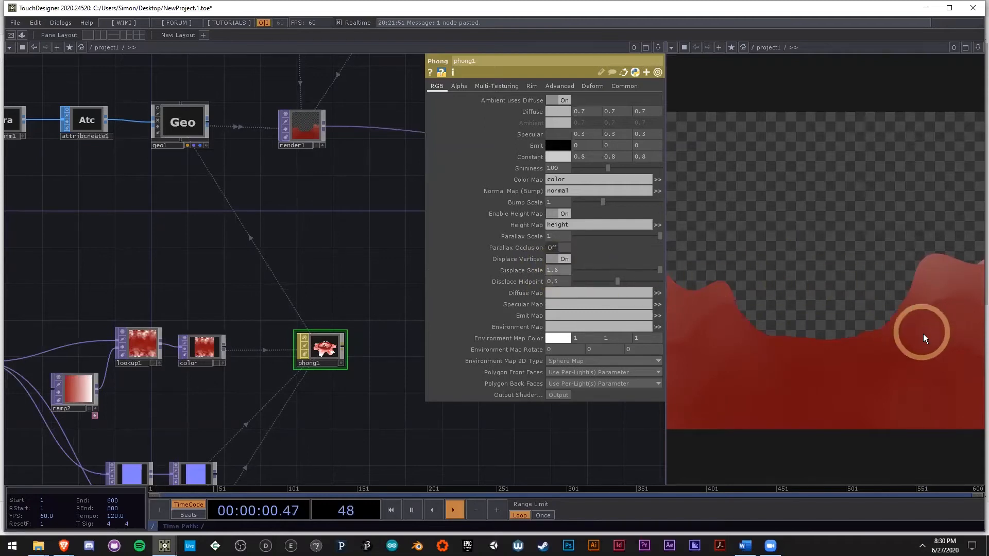
Step: Add a light blue key to ramp2 near its red end, with hue 206, saturation 0.5 and value 0.911
{"action": "scroll", "coordinate": [386, 374], "scroll_direction": "down", "scroll_amount": 3}
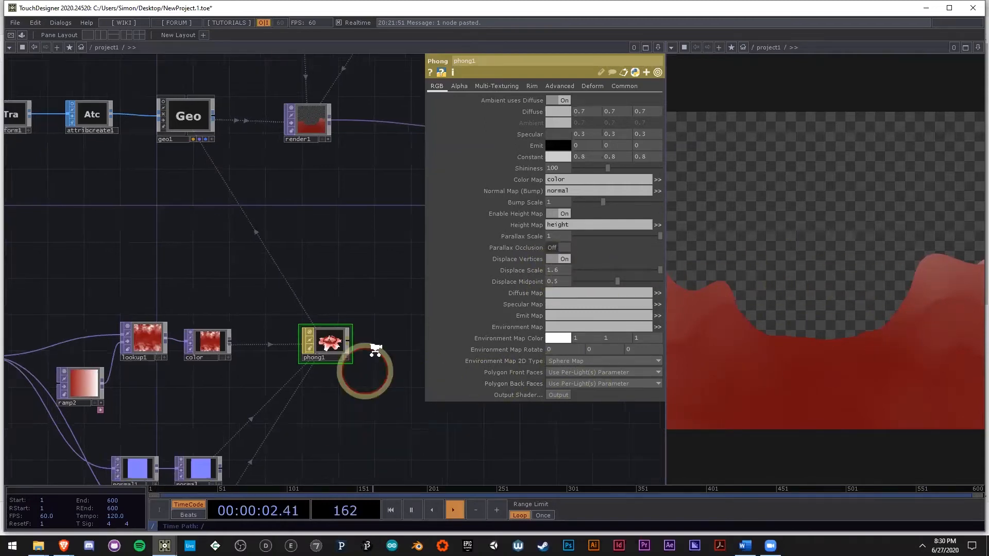
{"action": "scroll", "coordinate": [239, 331], "scroll_direction": "up", "scroll_amount": 3}
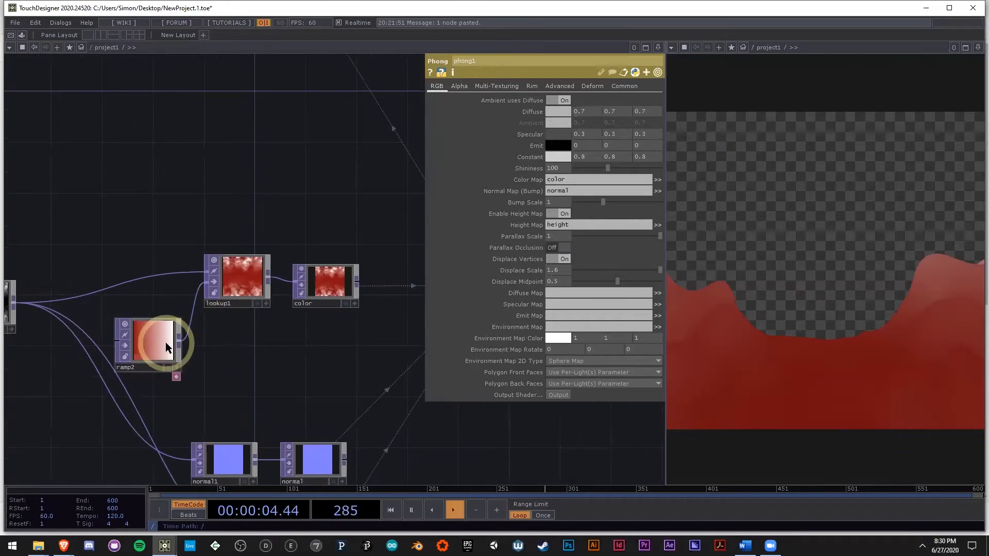
{"action": "left_click", "coordinate": [166, 343]}
{"action": "left_click_drag", "start_coordinate": [555, 113], "coordinate": [500, 116]}
{"action": "left_click_drag", "start_coordinate": [585, 130], "coordinate": [648, 150]}
{"action": "left_click", "coordinate": [497, 114]}
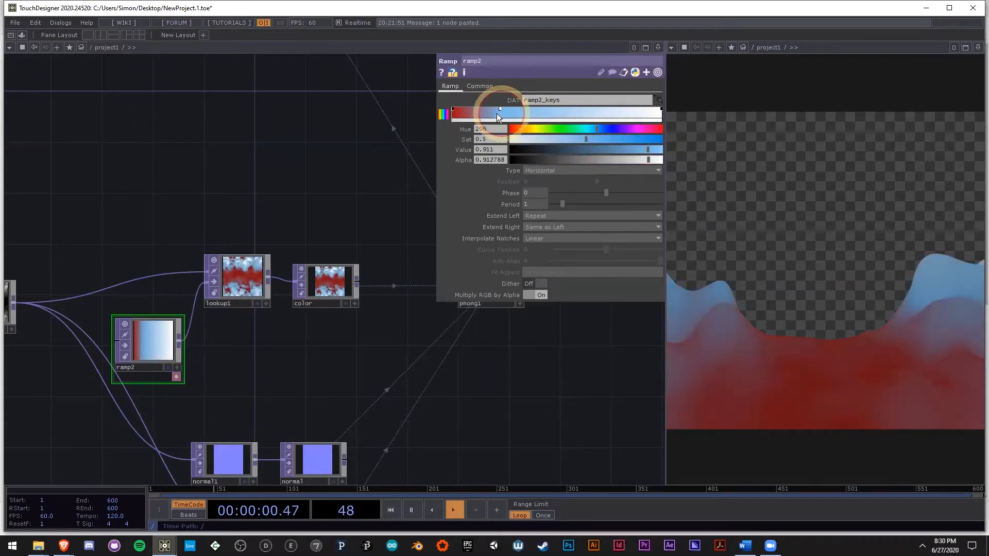
{"action": "left_click_drag", "start_coordinate": [497, 113], "coordinate": [483, 114]}
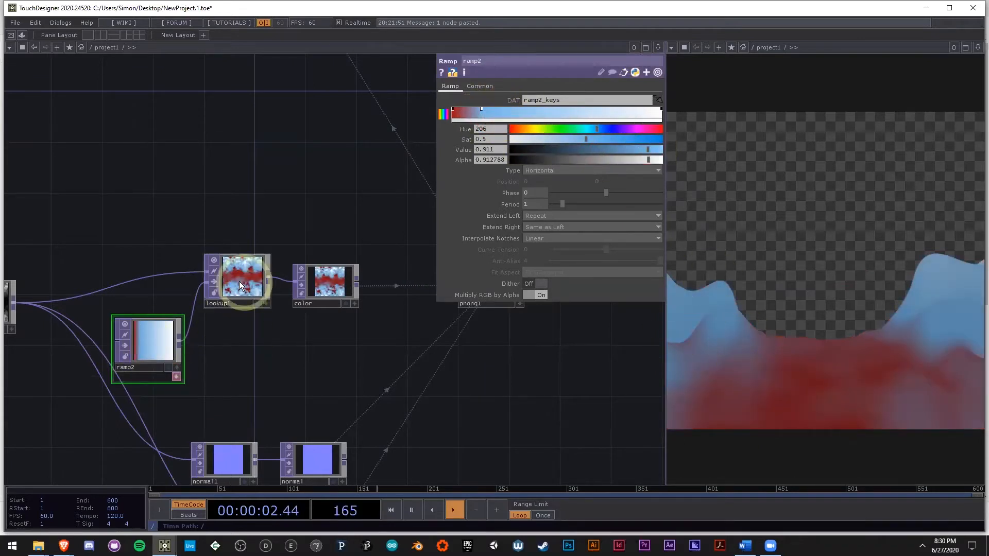
Step: Move lookup1 slightly lower beside color and turn ramp2's blue key purple with hue 281
{"action": "scroll", "coordinate": [242, 276], "scroll_direction": "up", "scroll_amount": 4}
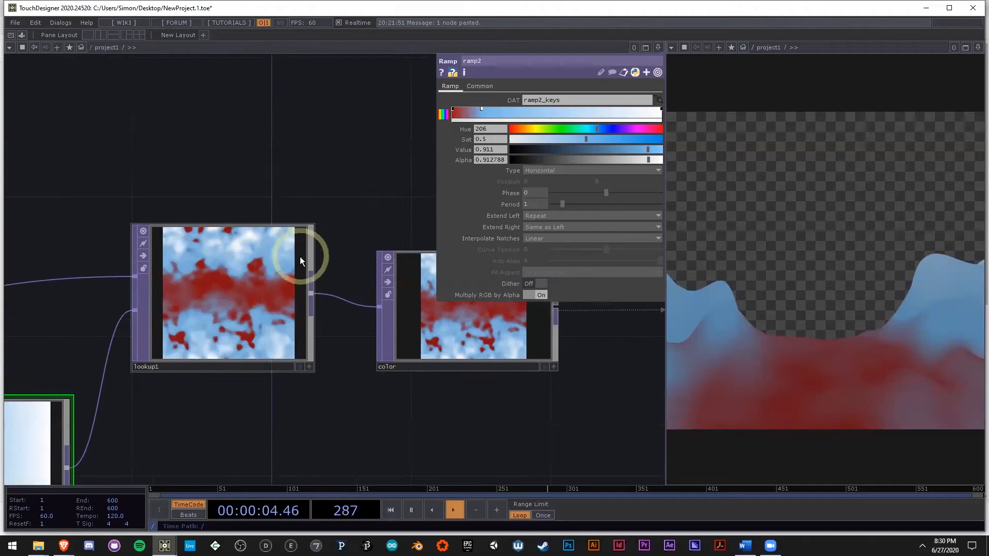
{"action": "left_click_drag", "start_coordinate": [300, 257], "coordinate": [300, 292]}
{"action": "left_click", "coordinate": [480, 113]}
{"action": "left_click_drag", "start_coordinate": [601, 131], "coordinate": [628, 128]}
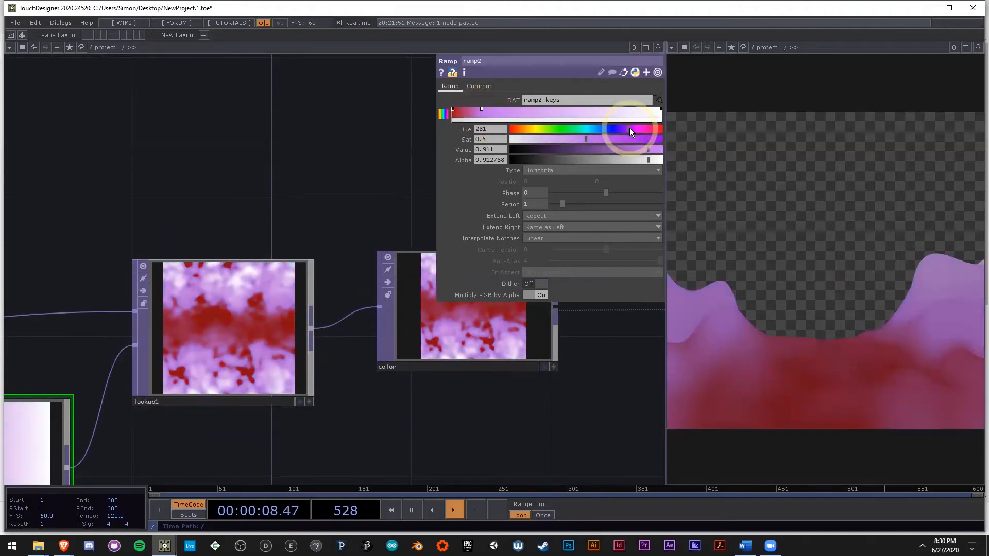
Step: Add a light blue key with hue 200 and saturation 0.435 after ramp2's purple key, and inspect the displaced sphere
{"action": "left_click", "coordinate": [518, 110]}
{"action": "left_click_drag", "start_coordinate": [517, 109], "coordinate": [509, 110]}
{"action": "left_click_drag", "start_coordinate": [607, 130], "coordinate": [577, 140]}
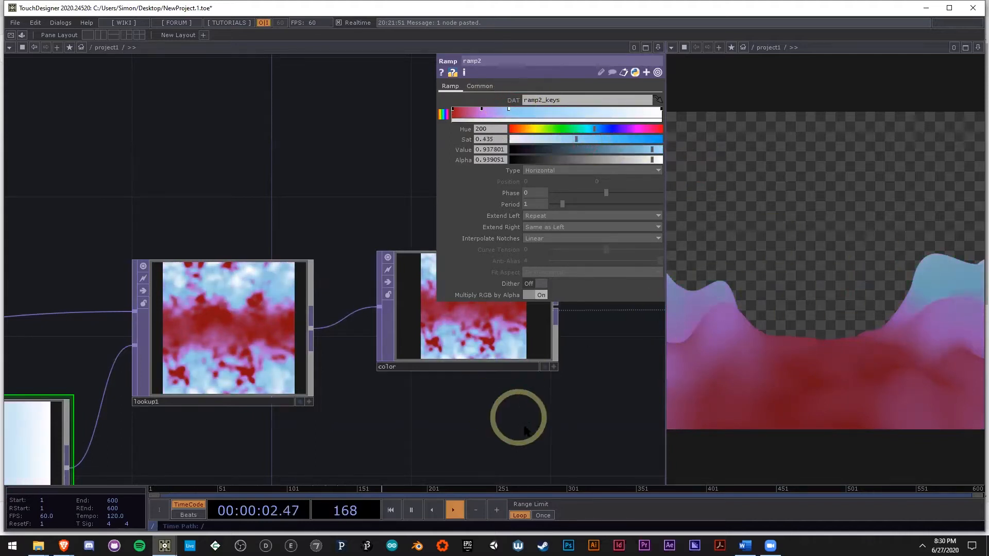
{"action": "left_click_drag", "start_coordinate": [472, 394], "coordinate": [282, 366]}
{"action": "scroll", "coordinate": [281, 365], "scroll_direction": "down", "scroll_amount": 5}
{"action": "left_click_drag", "start_coordinate": [316, 232], "coordinate": [276, 364]}
{"action": "scroll", "coordinate": [399, 146], "scroll_direction": "up", "scroll_amount": 10}
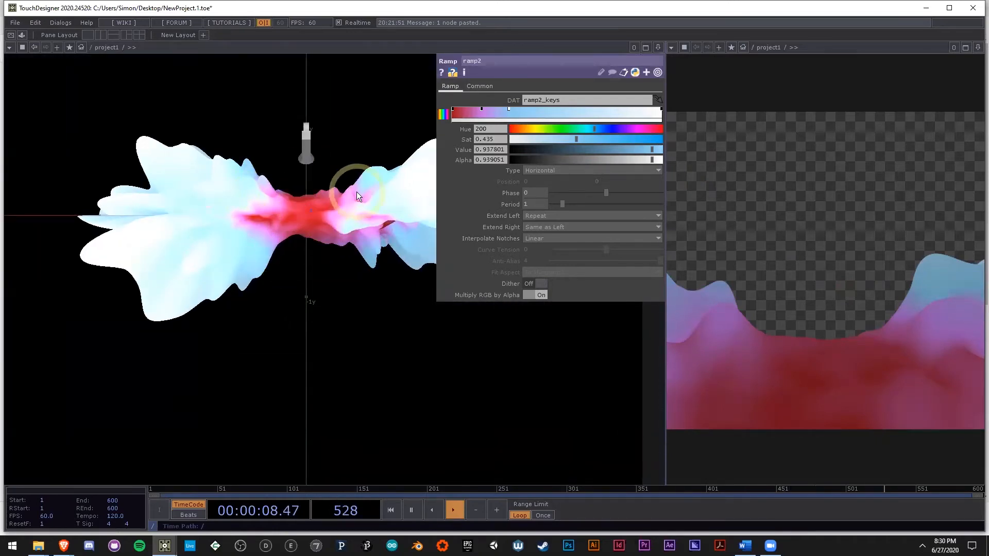
Step: Slightly increase the saturation of ramp2's purple key
{"action": "scroll", "coordinate": [357, 196], "scroll_direction": "down", "scroll_amount": 10}
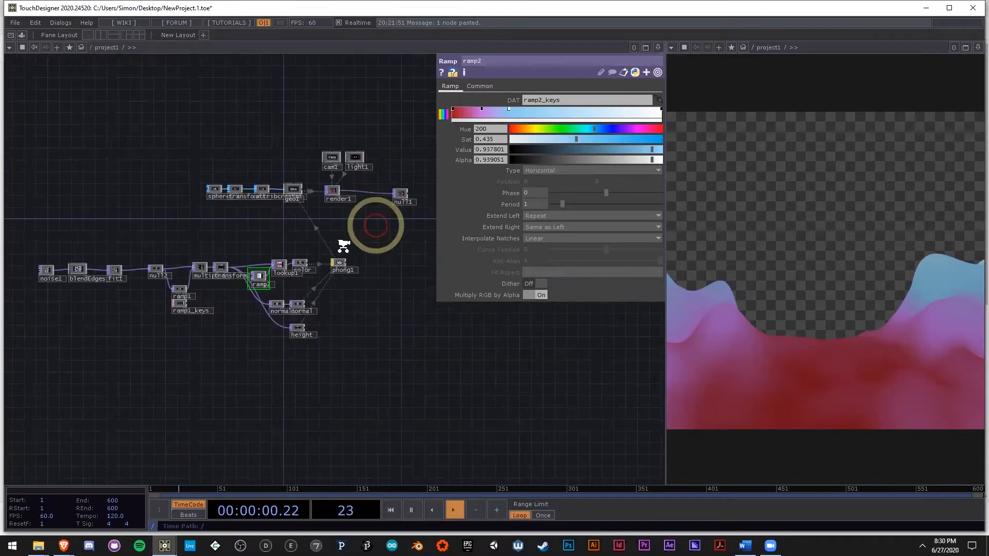
{"action": "scroll", "coordinate": [283, 277], "scroll_direction": "up", "scroll_amount": 10}
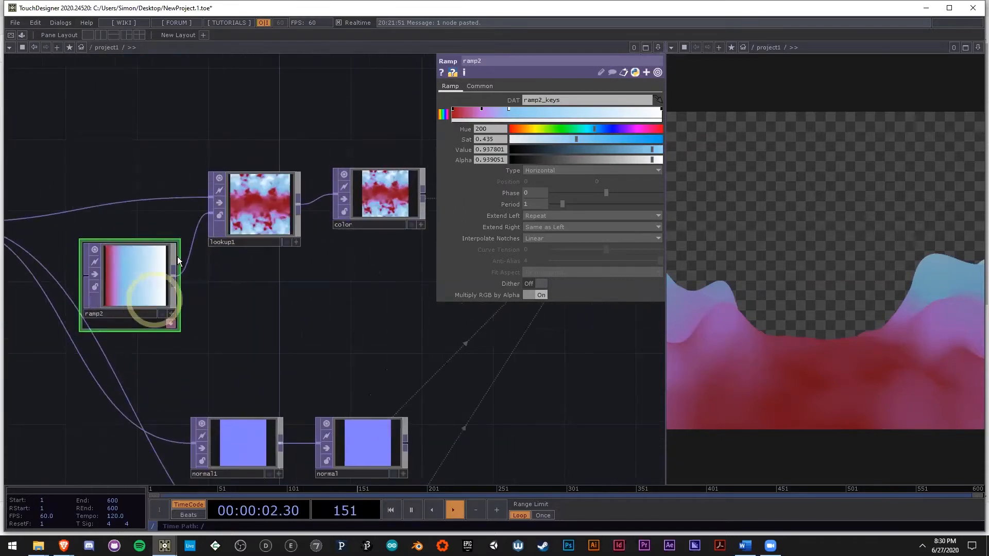
{"action": "left_click", "coordinate": [481, 109]}
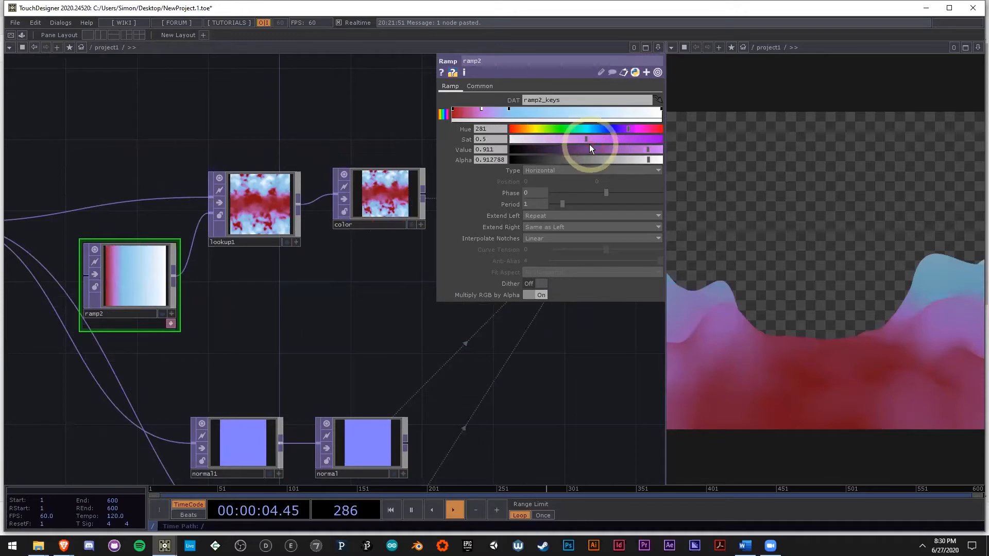
{"action": "left_click_drag", "start_coordinate": [585, 140], "coordinate": [592, 141]}
Step: Add a green key with hue 129 and saturation 0.623 near the middle of ramp2
{"action": "left_click", "coordinate": [510, 109]}
{"action": "left_click", "coordinate": [548, 110]}
{"action": "left_click", "coordinate": [569, 129]}
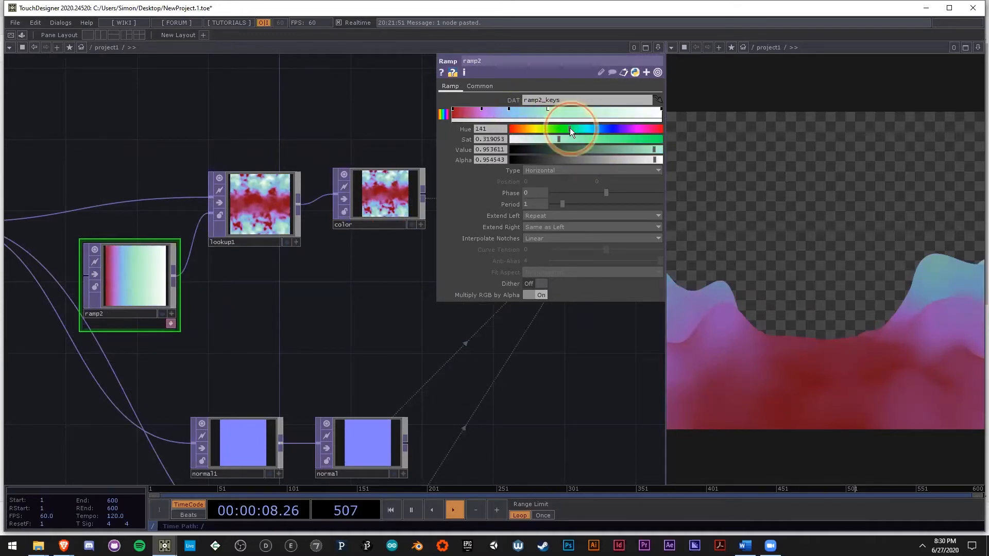
{"action": "left_click_drag", "start_coordinate": [569, 129], "coordinate": [565, 129]}
{"action": "left_click", "coordinate": [605, 139]}
{"action": "left_click_drag", "start_coordinate": [355, 335], "coordinate": [225, 325]}
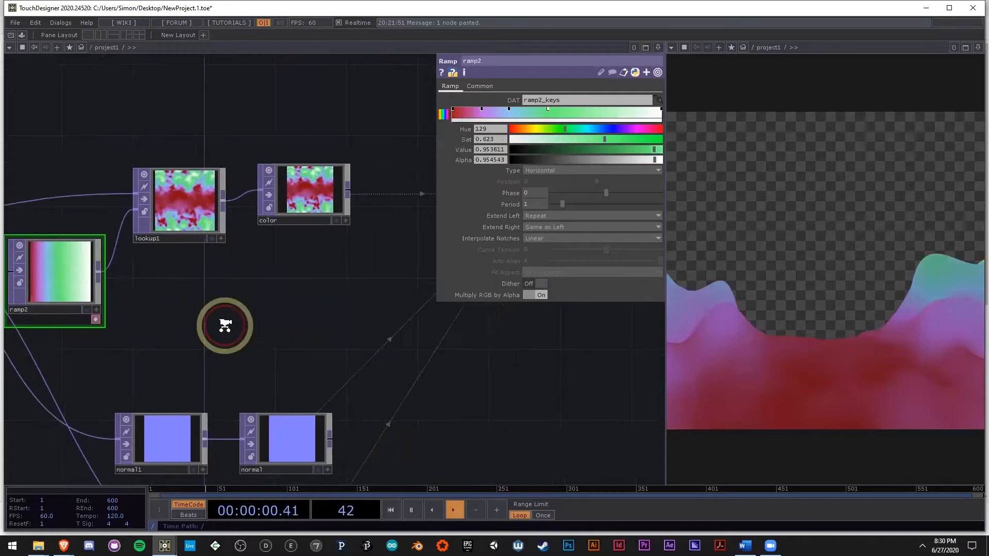
{"action": "scroll", "coordinate": [222, 326], "scroll_direction": "down", "scroll_amount": 2}
{"action": "scroll", "coordinate": [93, 299], "scroll_direction": "up", "scroll_amount": 3}
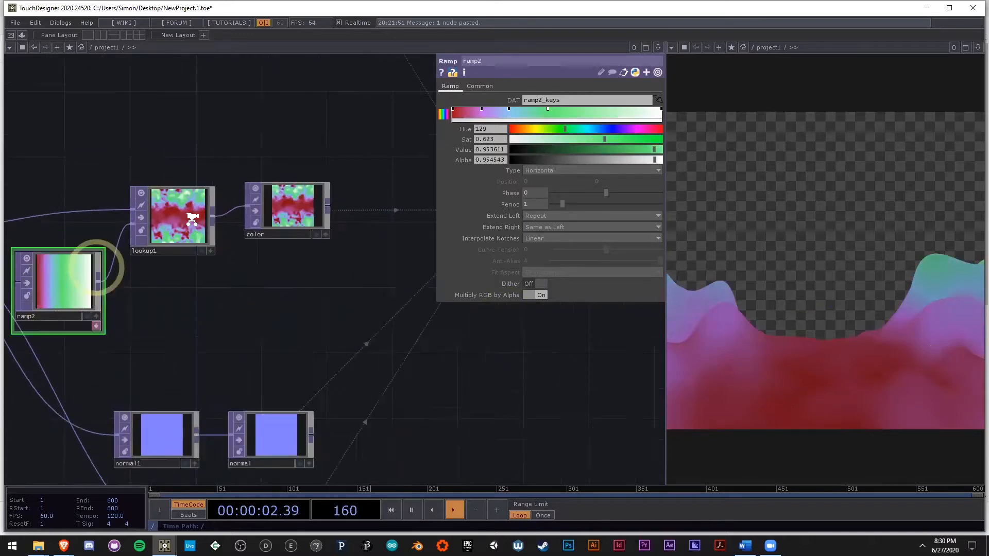
Step: Add another reddish key just after ramp2's first key and set the first key's saturation to 0.363
{"action": "left_click_drag", "start_coordinate": [331, 323], "coordinate": [164, 316]}
{"action": "scroll", "coordinate": [179, 315], "scroll_direction": "down", "scroll_amount": 3}
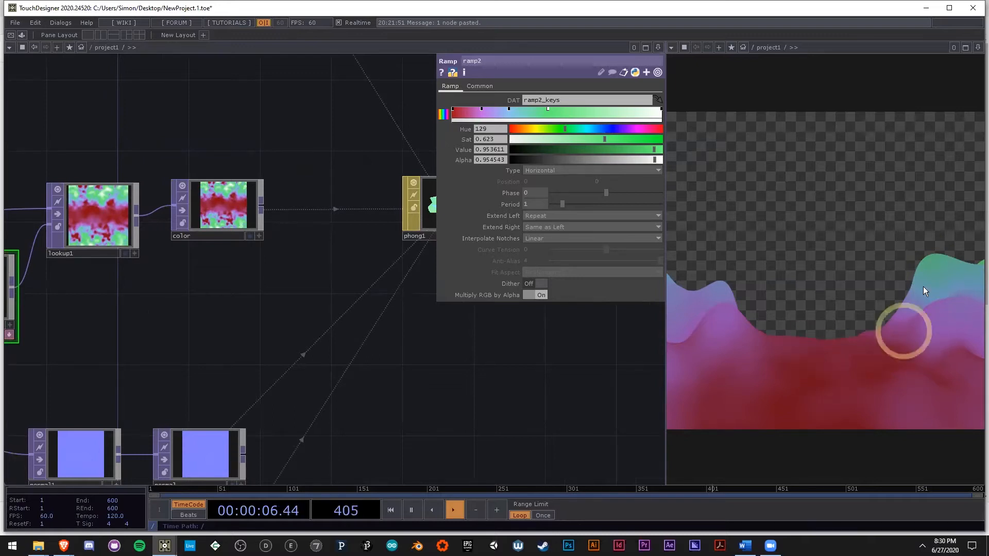
{"action": "left_click", "coordinate": [464, 114]}
{"action": "left_click", "coordinate": [454, 112]}
{"action": "left_click_drag", "start_coordinate": [617, 139], "coordinate": [566, 139]}
Step: Review the whole network, from the noise and ramp nodes to the camera, render and output
{"action": "left_click_drag", "start_coordinate": [338, 375], "coordinate": [187, 356]}
{"action": "scroll", "coordinate": [196, 357], "scroll_direction": "down", "scroll_amount": 5}
{"action": "left_click_drag", "start_coordinate": [303, 363], "coordinate": [479, 351]}
{"action": "scroll", "coordinate": [479, 351], "scroll_direction": "down", "scroll_amount": 2}
{"action": "scroll", "coordinate": [479, 351], "scroll_direction": "down", "scroll_amount": 1}
{"action": "scroll", "coordinate": [93, 342], "scroll_direction": "up", "scroll_amount": 4}
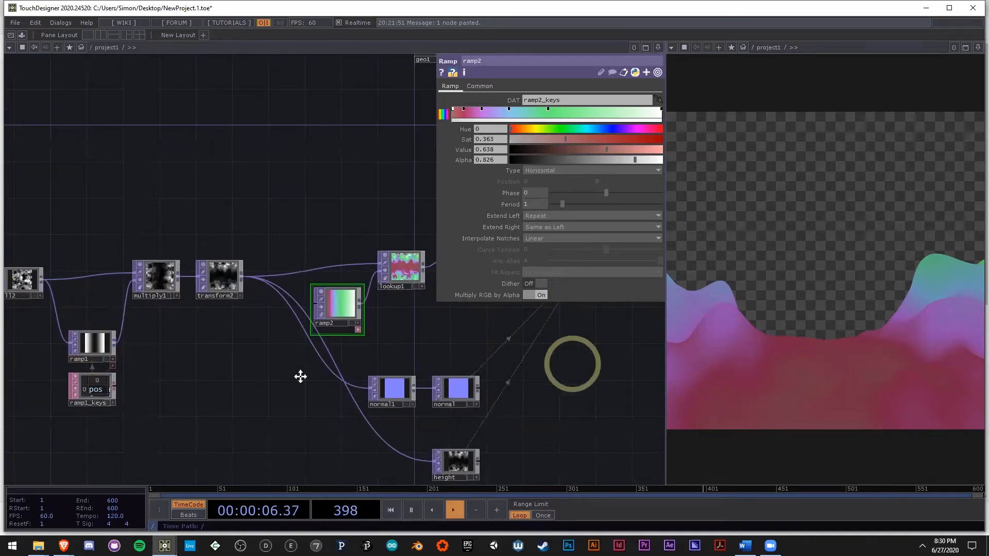
{"action": "left_click_drag", "start_coordinate": [571, 364], "coordinate": [300, 375]}
{"action": "scroll", "coordinate": [274, 379], "scroll_direction": "down", "scroll_amount": 4}
{"action": "scroll", "coordinate": [273, 379], "scroll_direction": "down", "scroll_amount": 4}
{"action": "scroll", "coordinate": [281, 258], "scroll_direction": "up", "scroll_amount": 4}
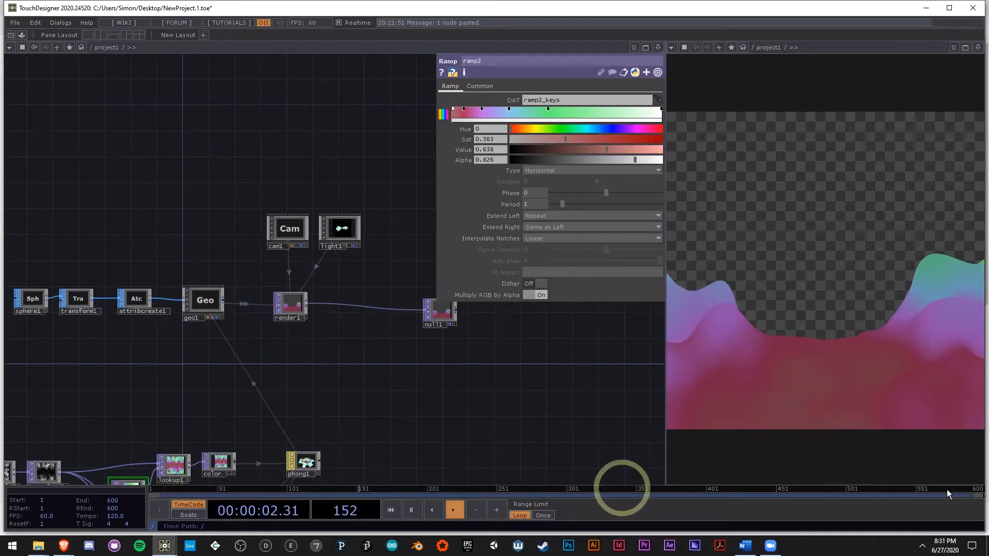
Step: Create a Timeline CHOP in the empty area above the sphere chain and enable its End channel
{"action": "left_click_drag", "start_coordinate": [299, 400], "coordinate": [522, 416]}
{"action": "scroll", "coordinate": [515, 410], "scroll_direction": "down", "scroll_amount": 3}
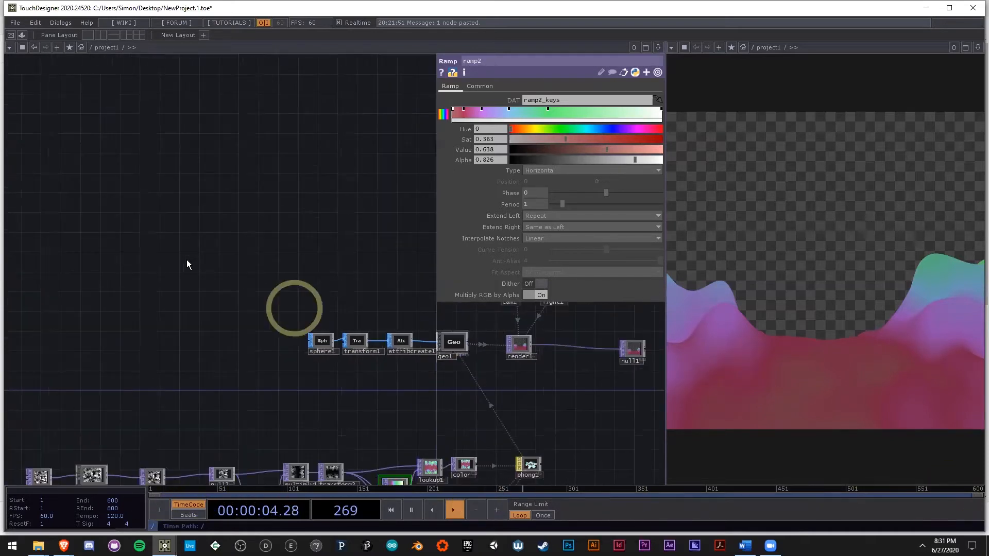
{"action": "double_click", "coordinate": [224, 279]}
{"action": "left_click", "coordinate": [124, 156]}
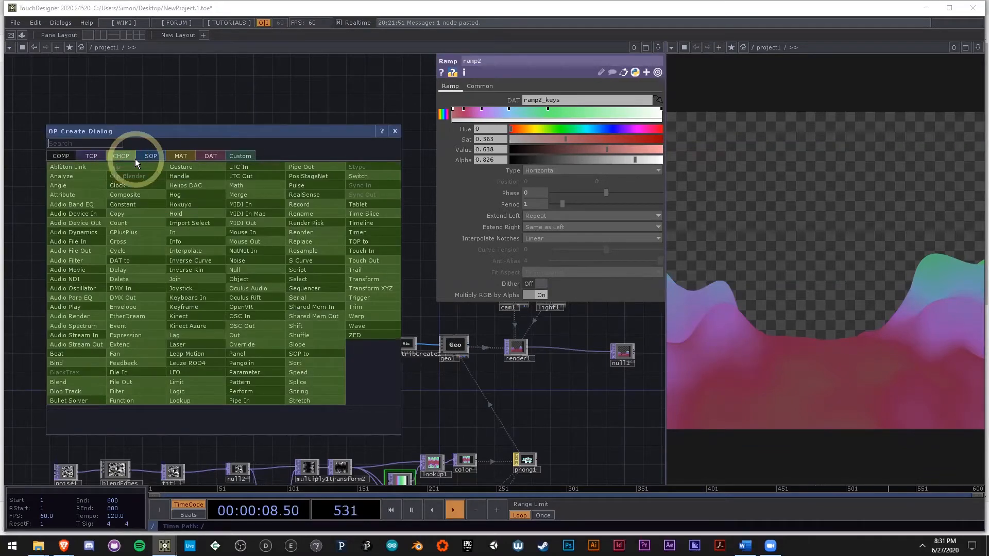
{"action": "type", "text": "time"}
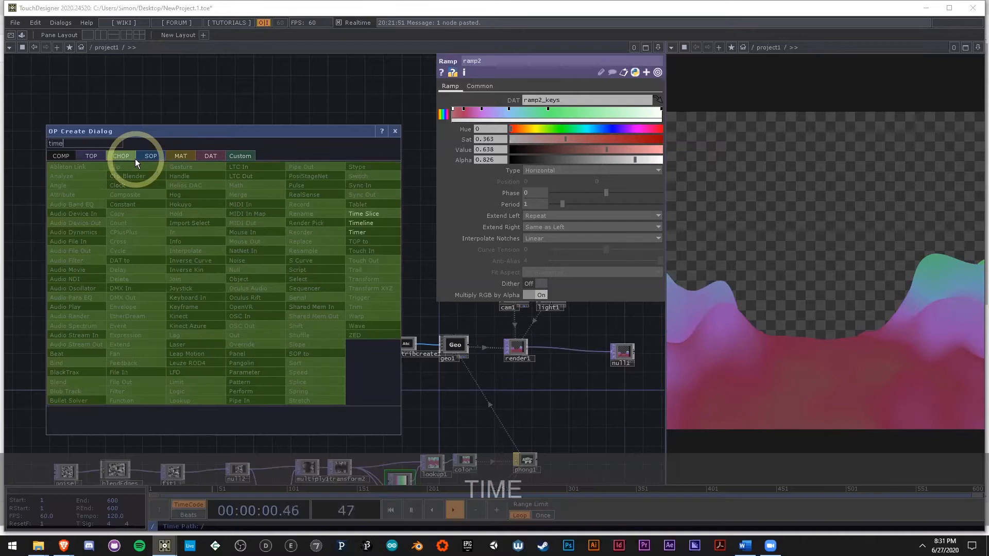
{"action": "left_click", "coordinate": [382, 224]}
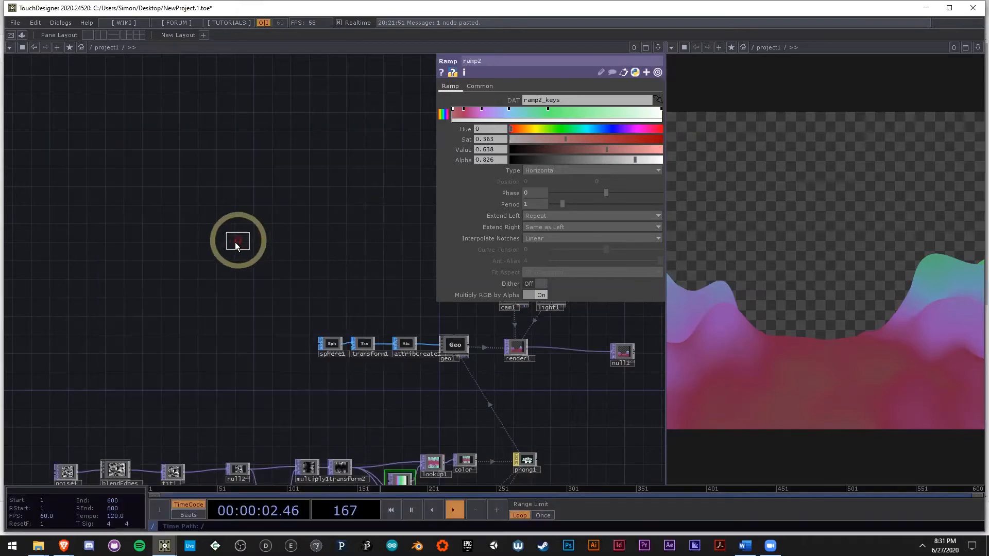
{"action": "left_click", "coordinate": [140, 248]}
{"action": "scroll", "coordinate": [140, 247], "scroll_direction": "up", "scroll_amount": 5}
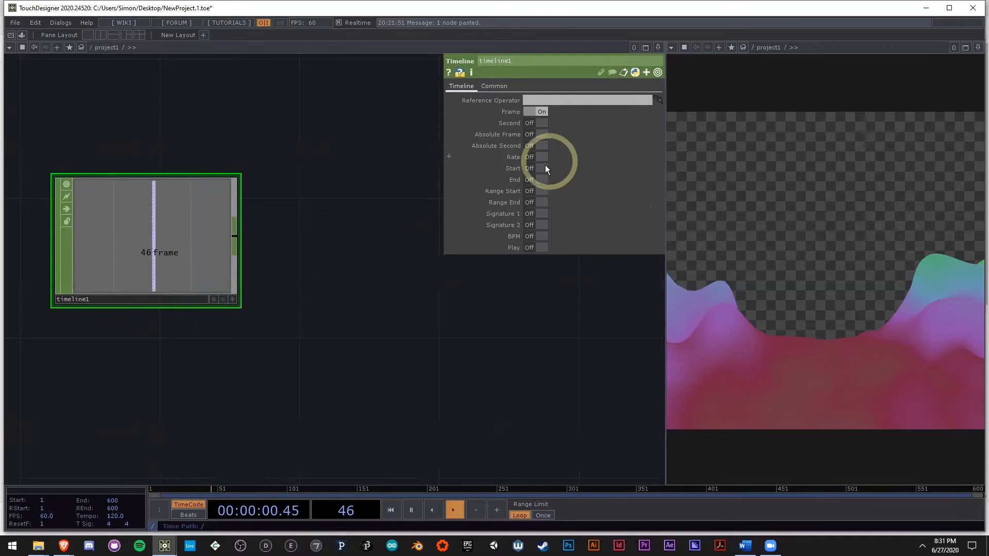
{"action": "left_click", "coordinate": [531, 179]}
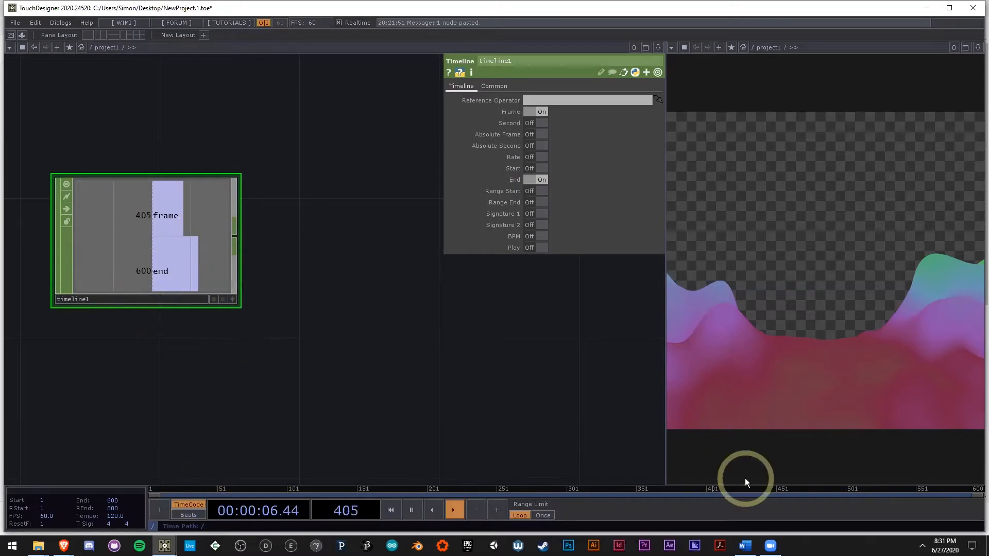
Step: Add a Math CHOP connected to timeline1's output and place it beside timeline1
{"action": "left_click_drag", "start_coordinate": [503, 439], "coordinate": [402, 407]}
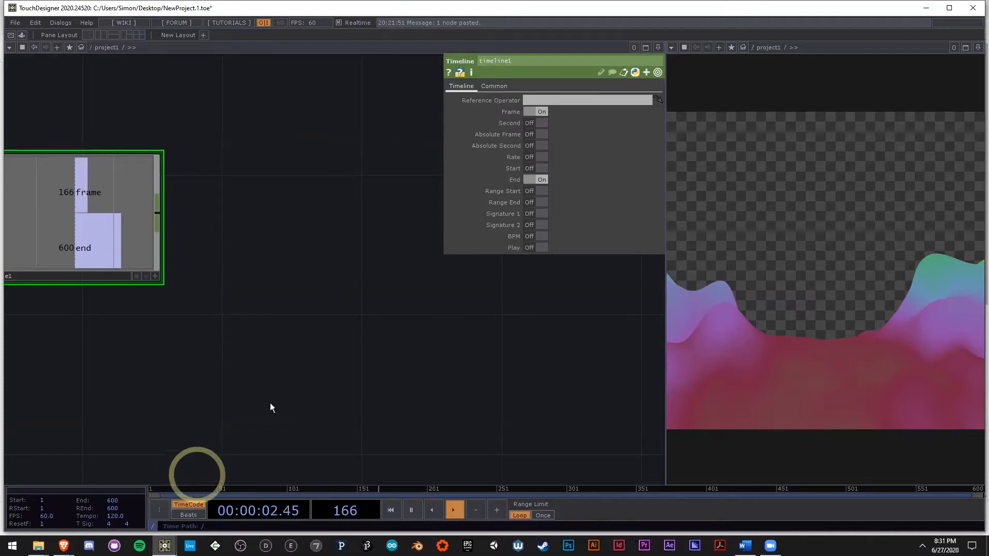
{"action": "right_click", "coordinate": [156, 214]}
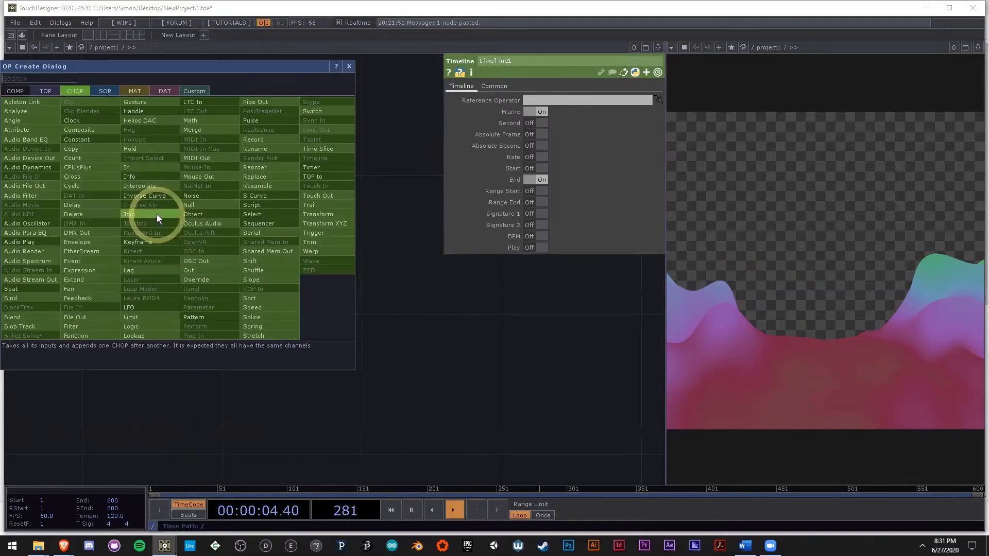
{"action": "left_click", "coordinate": [190, 121]}
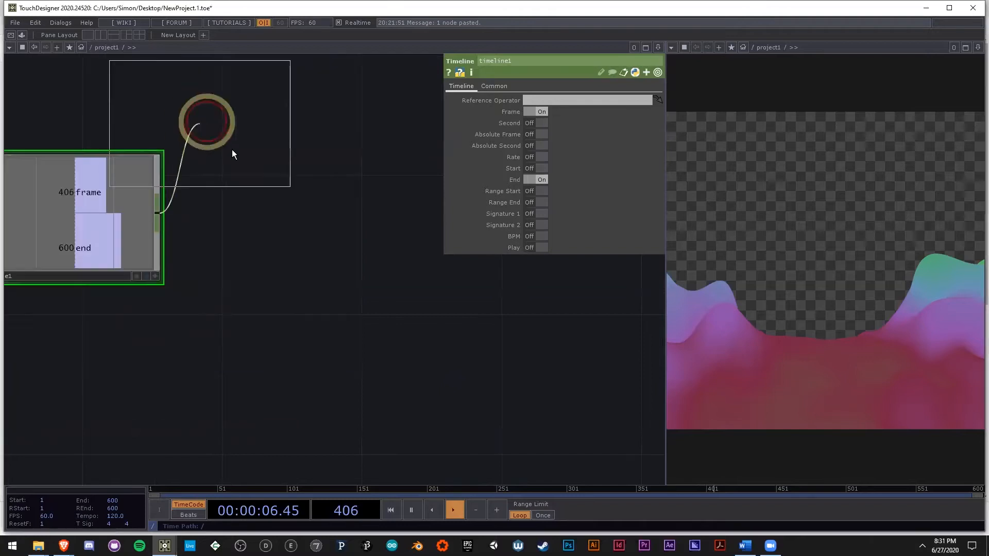
{"action": "left_click", "coordinate": [293, 220]}
{"action": "left_click_drag", "start_coordinate": [265, 328], "coordinate": [307, 336]}
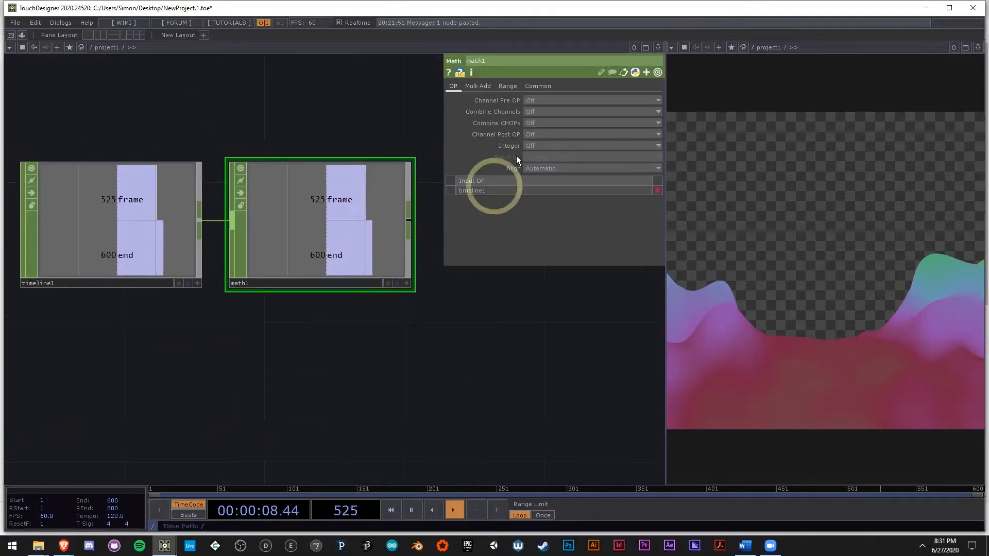
Step: Set math1 to combine its channels with Divide and inspect the result in its active viewer
{"action": "left_click", "coordinate": [544, 123]}
{"action": "left_click", "coordinate": [546, 111]}
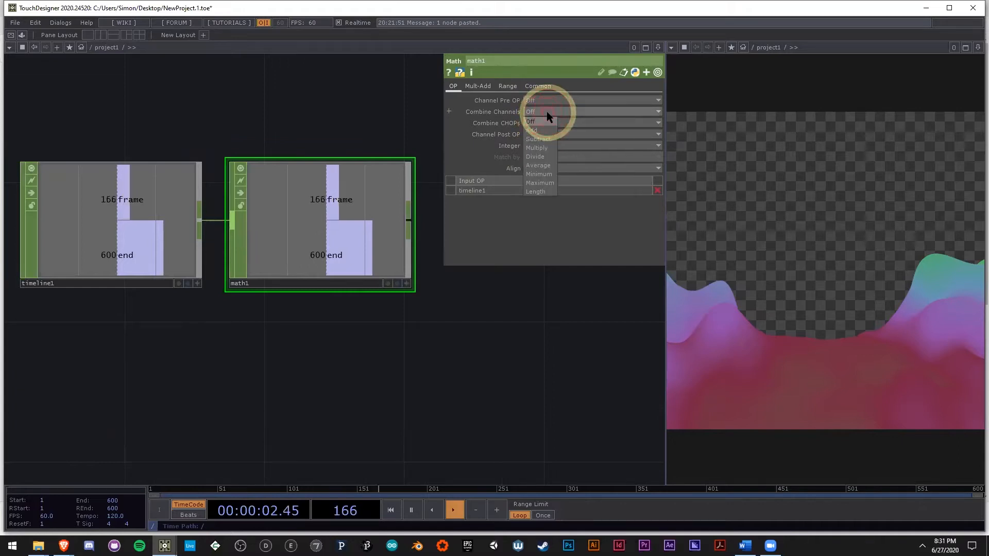
{"action": "left_click", "coordinate": [544, 157]}
{"action": "scroll", "coordinate": [309, 253], "scroll_direction": "up", "scroll_amount": 3}
{"action": "key", "text": "a"}
{"action": "right_click", "coordinate": [351, 242]}
{"action": "left_click", "coordinate": [389, 238]}
{"action": "left_click_drag", "start_coordinate": [479, 392], "coordinate": [383, 348]}
{"action": "scroll", "coordinate": [446, 351], "scroll_direction": "down", "scroll_amount": 3}
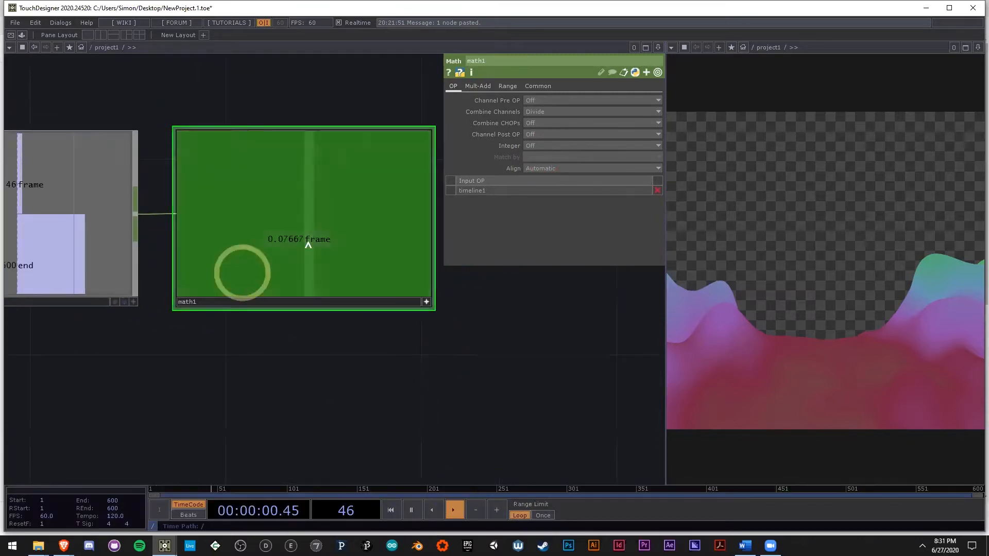
{"action": "left_click", "coordinate": [427, 302]}
Step: Add a Null CHOP connected to math1's output and place it with a wide gap after math1
{"action": "left_click_drag", "start_coordinate": [394, 352], "coordinate": [433, 329]}
{"action": "scroll", "coordinate": [432, 330], "scroll_direction": "down", "scroll_amount": 3}
{"action": "left_click_drag", "start_coordinate": [385, 374], "coordinate": [166, 339]}
{"action": "scroll", "coordinate": [166, 339], "scroll_direction": "down", "scroll_amount": 3}
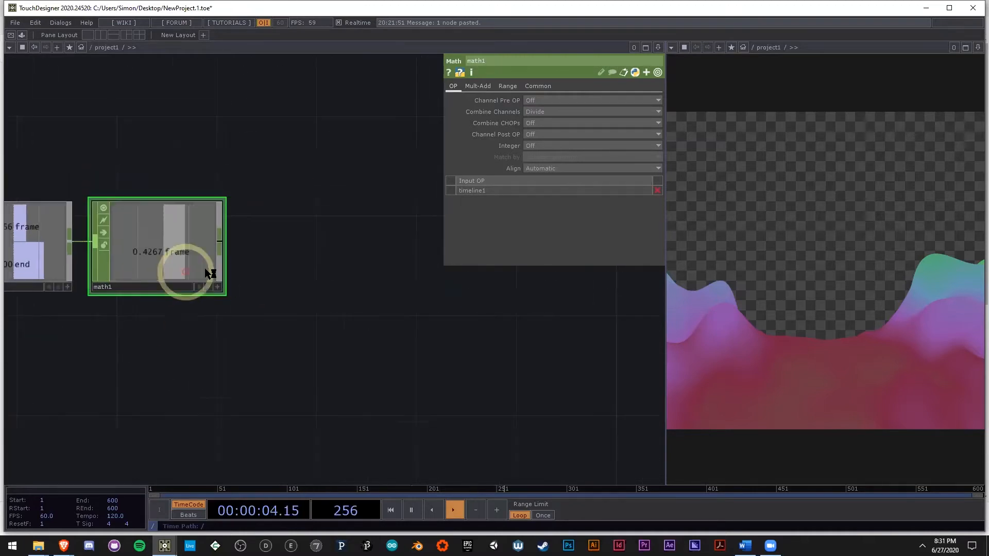
{"action": "right_click", "coordinate": [221, 242]}
{"action": "left_click", "coordinate": [250, 226]}
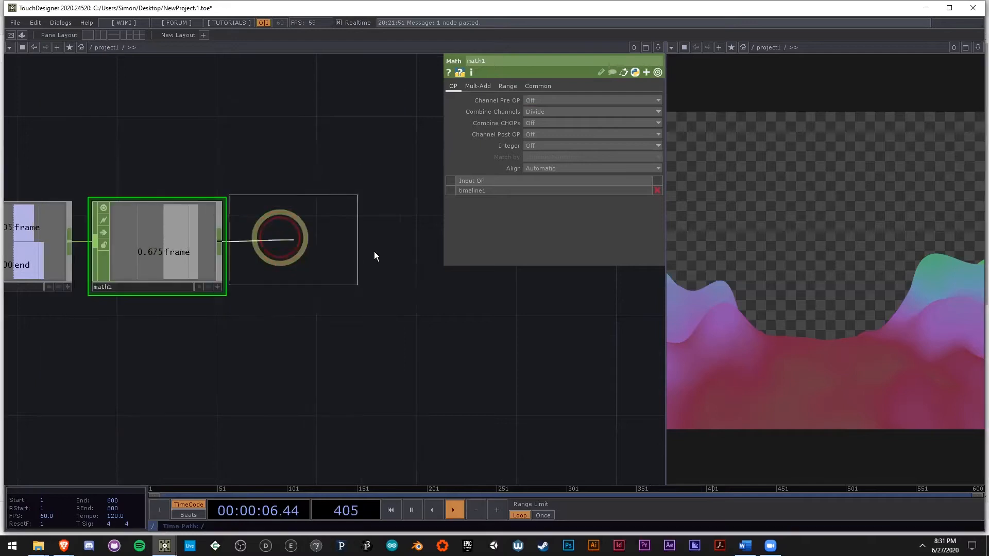
{"action": "left_click", "coordinate": [435, 350]}
{"action": "left_click_drag", "start_coordinate": [434, 356], "coordinate": [344, 366]}
{"action": "left_click_drag", "start_coordinate": [348, 273], "coordinate": [436, 282]}
Step: Rename the new Null CHOP as ramp and color its node red
{"action": "left_click", "coordinate": [427, 295]}
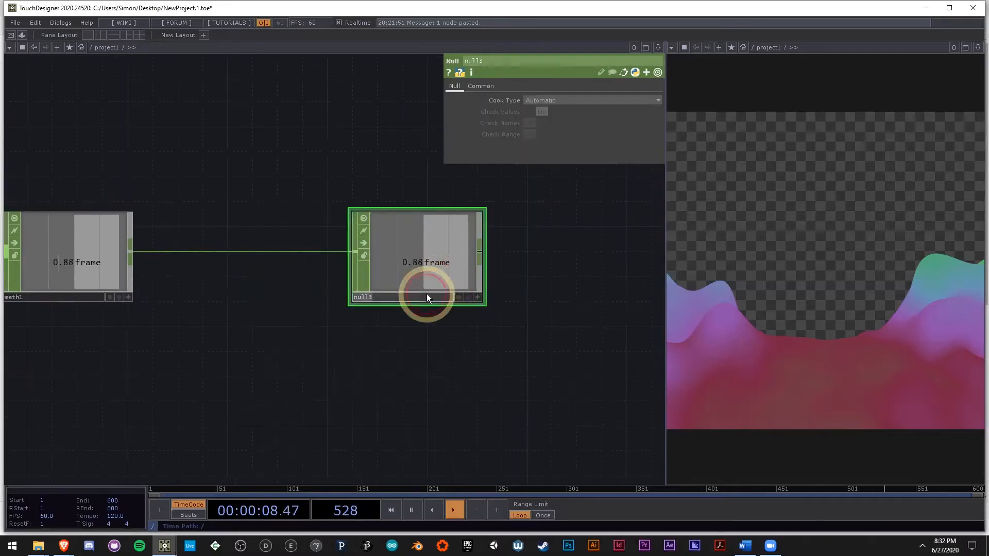
{"action": "type", "text": "ramp"}
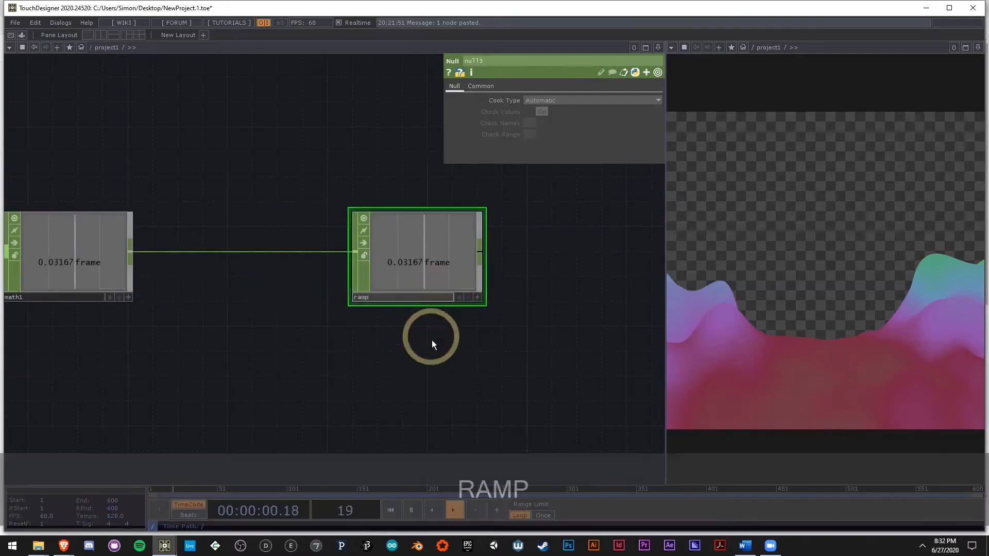
{"action": "key", "text": "Return"}
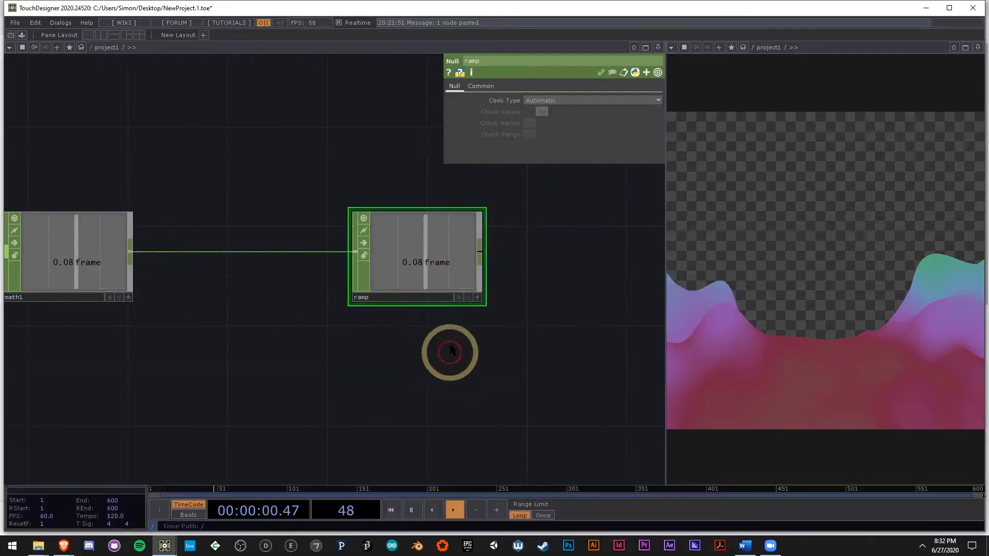
{"action": "key", "text": "c"}
{"action": "left_click", "coordinate": [10, 439]}
Step: Move the ramp null farther from math1, to above the sphere chain, leaving room for more nodes
{"action": "scroll", "coordinate": [402, 276], "scroll_direction": "down", "scroll_amount": 5}
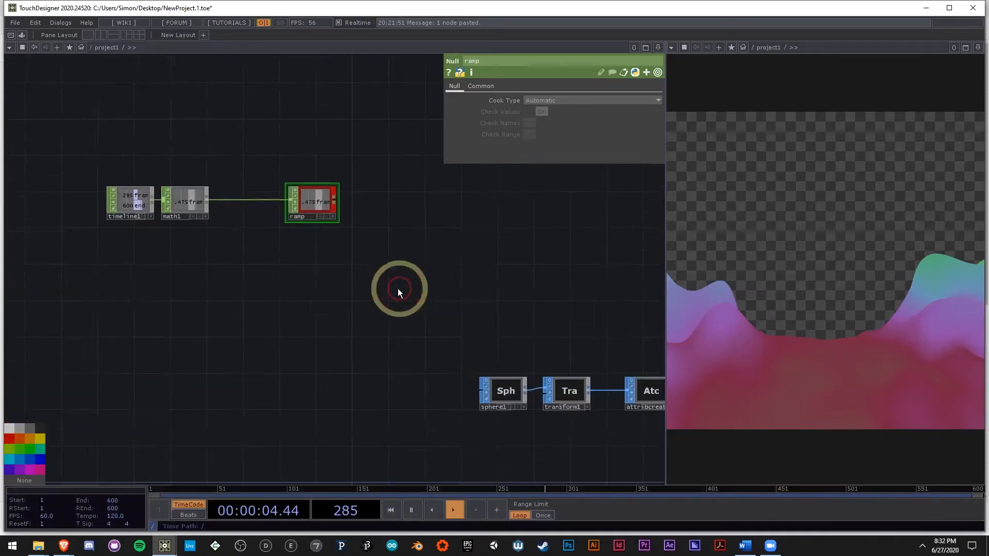
{"action": "left_click_drag", "start_coordinate": [344, 281], "coordinate": [433, 251]}
{"action": "scroll", "coordinate": [433, 252], "scroll_direction": "down", "scroll_amount": 4}
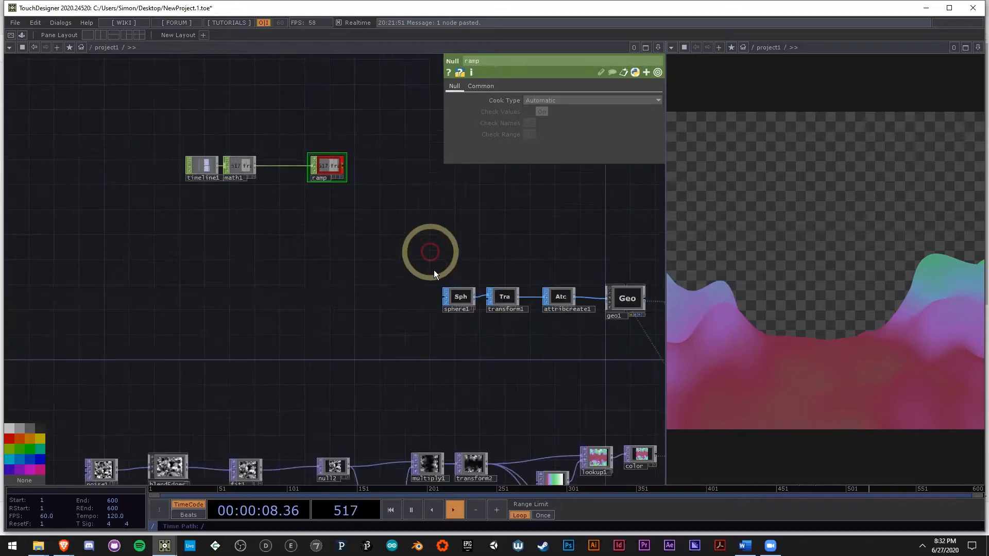
{"action": "left_click_drag", "start_coordinate": [518, 239], "coordinate": [472, 251]}
{"action": "scroll", "coordinate": [266, 231], "scroll_direction": "up", "scroll_amount": 4}
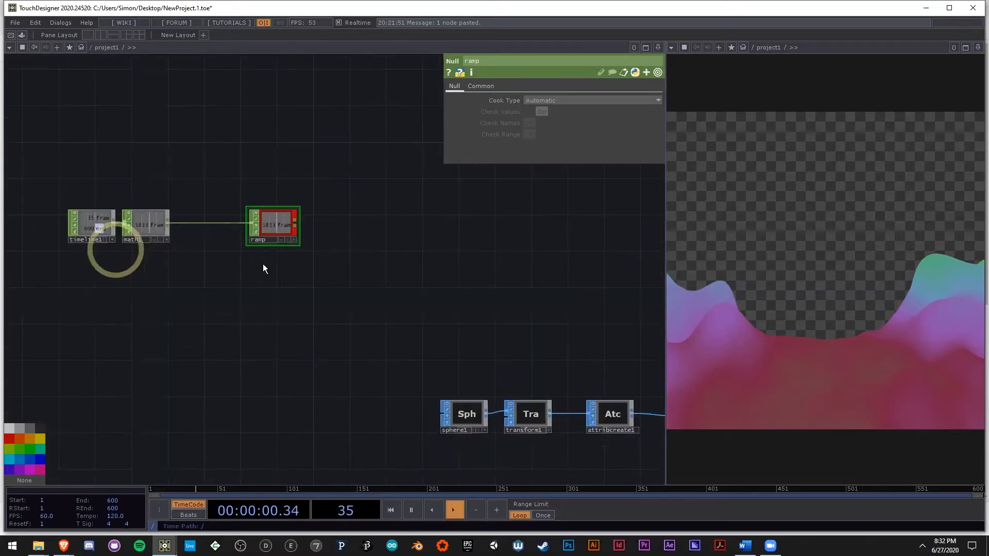
{"action": "right_click_drag", "start_coordinate": [396, 277], "coordinate": [7, 197]}
{"action": "left_click_drag", "start_coordinate": [261, 216], "coordinate": [397, 216]}
{"action": "left_click_drag", "start_coordinate": [521, 289], "coordinate": [346, 285]}
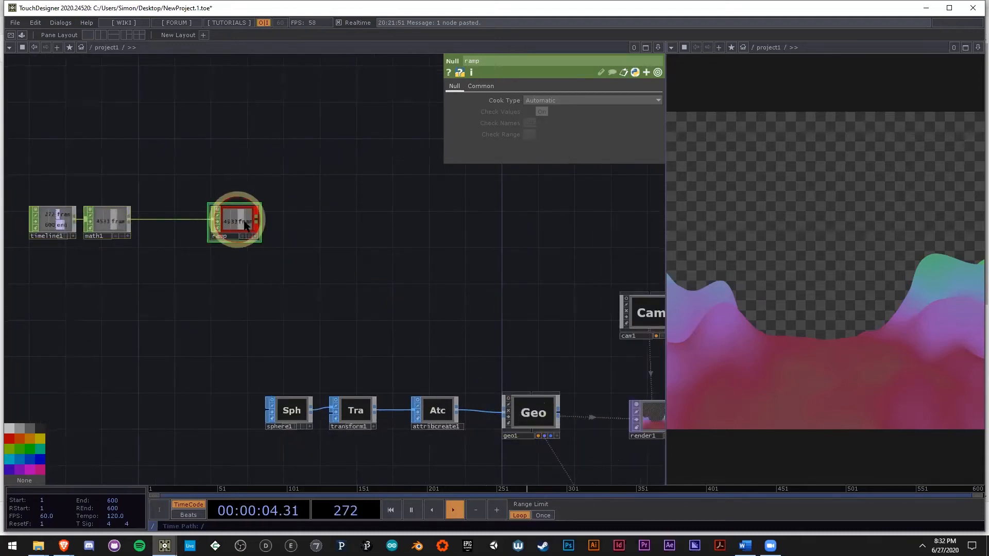
{"action": "left_click_drag", "start_coordinate": [246, 225], "coordinate": [354, 225]}
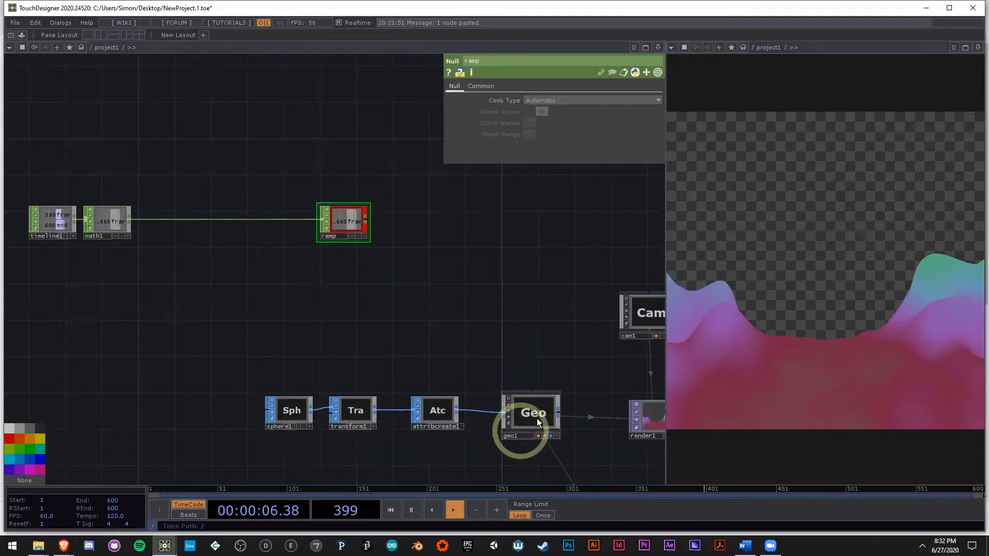
Step: Try geo1's transform values by hand, setting its X rotation to -10
{"action": "left_click", "coordinate": [537, 418]}
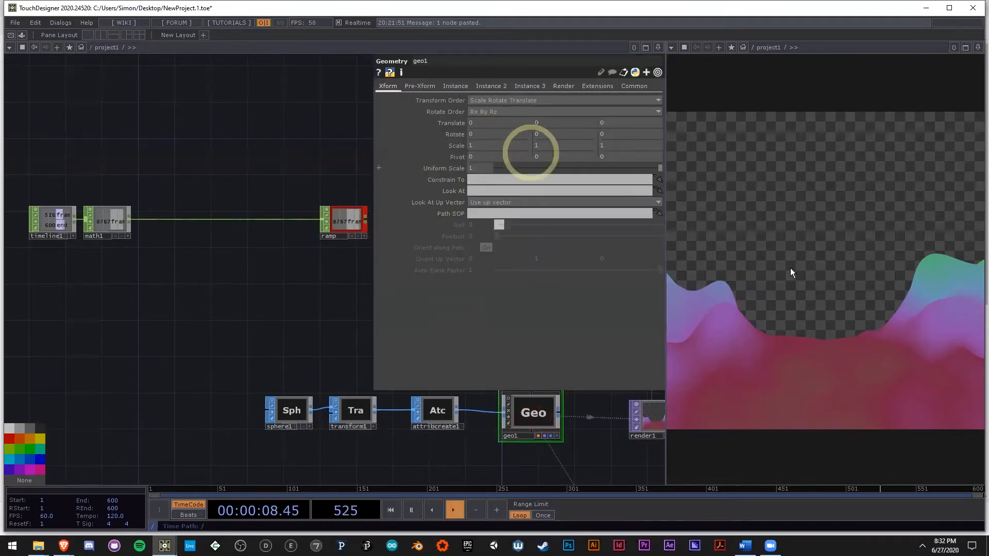
{"action": "middle_click_drag", "start_coordinate": [492, 118], "coordinate": [541, 125]}
{"action": "middle_click_drag", "start_coordinate": [600, 119], "coordinate": [616, 121]}
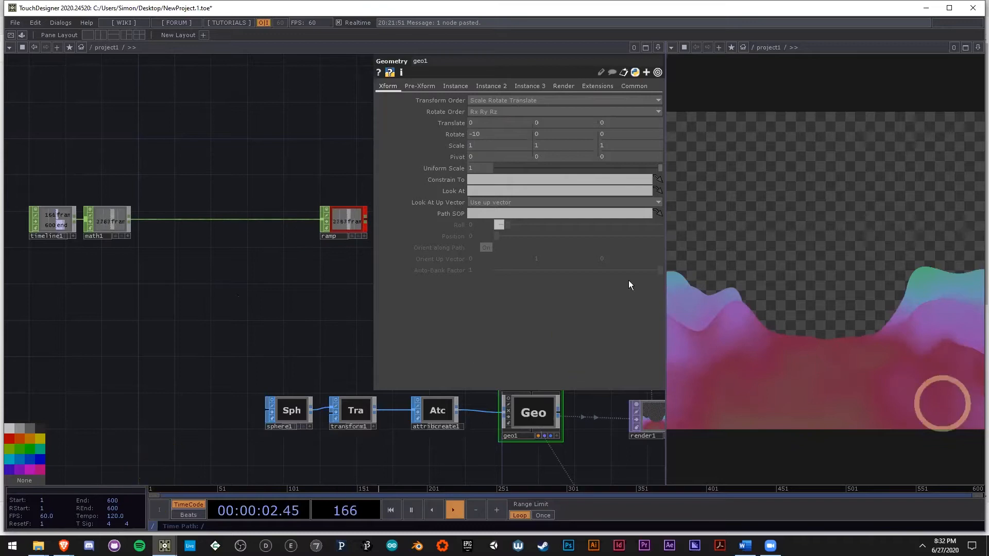
Step: Insert a Math CHOP between math1 and the ramp null and set its To Range maximum to 360
{"action": "right_click", "coordinate": [322, 222]}
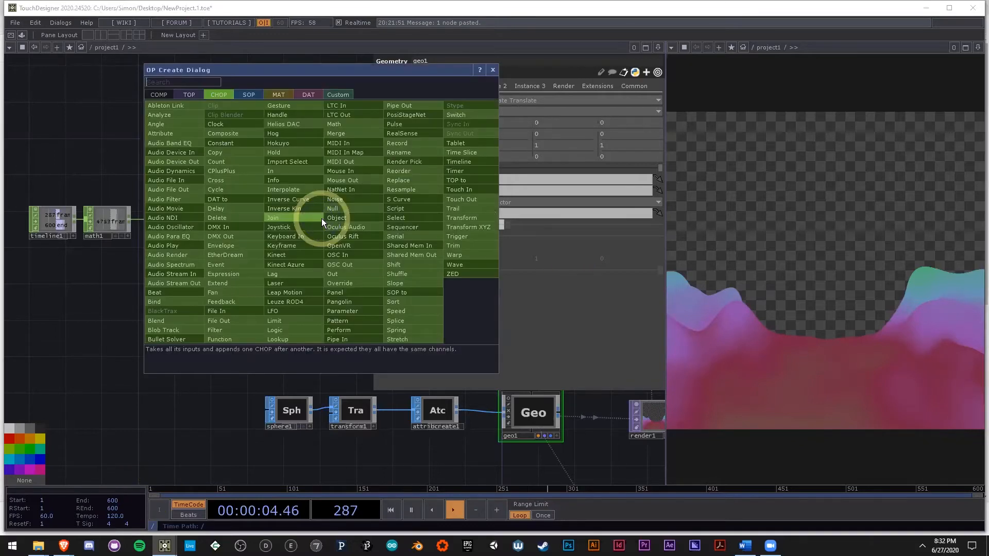
{"action": "left_click", "coordinate": [358, 123]}
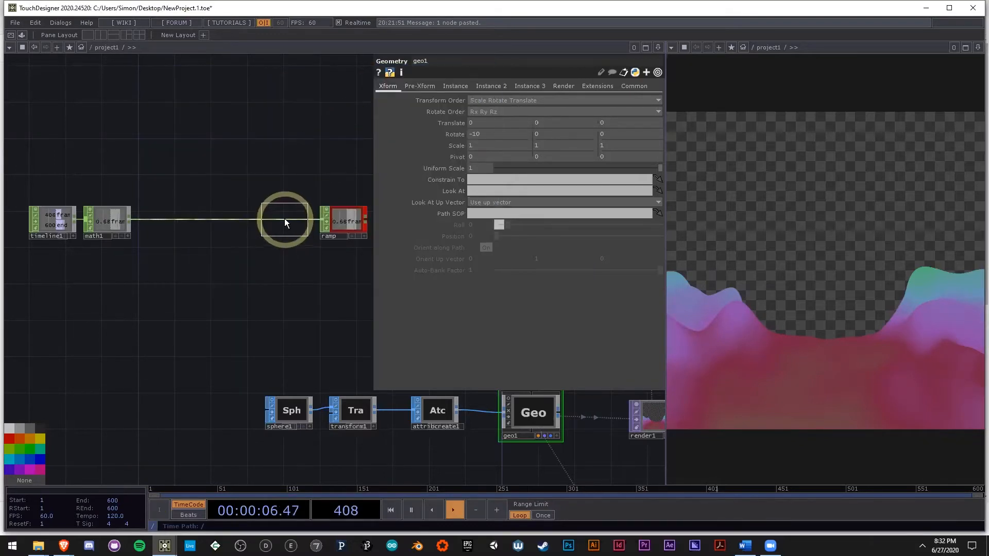
{"action": "left_click", "coordinate": [284, 223]}
{"action": "scroll", "coordinate": [286, 219], "scroll_direction": "up", "scroll_amount": 5}
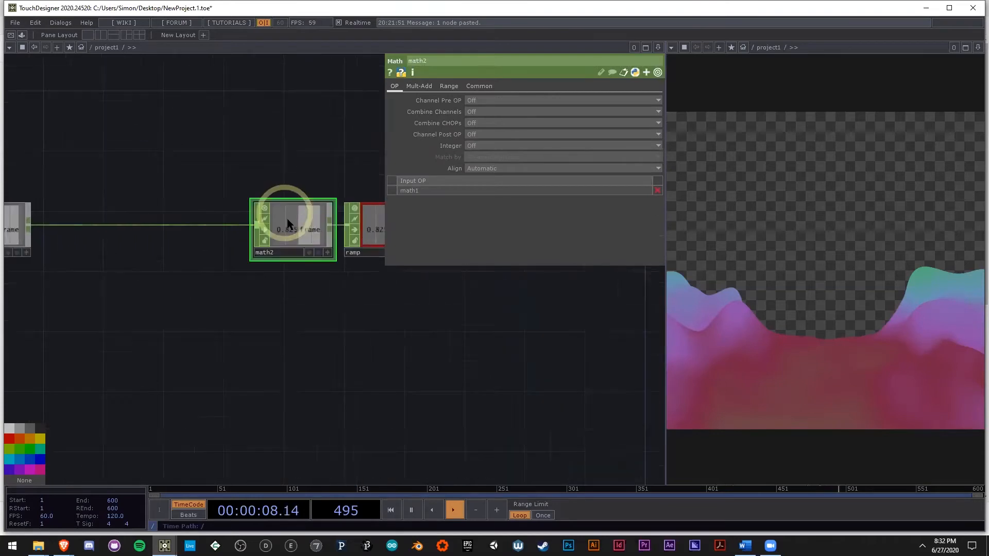
{"action": "left_click", "coordinate": [460, 85]}
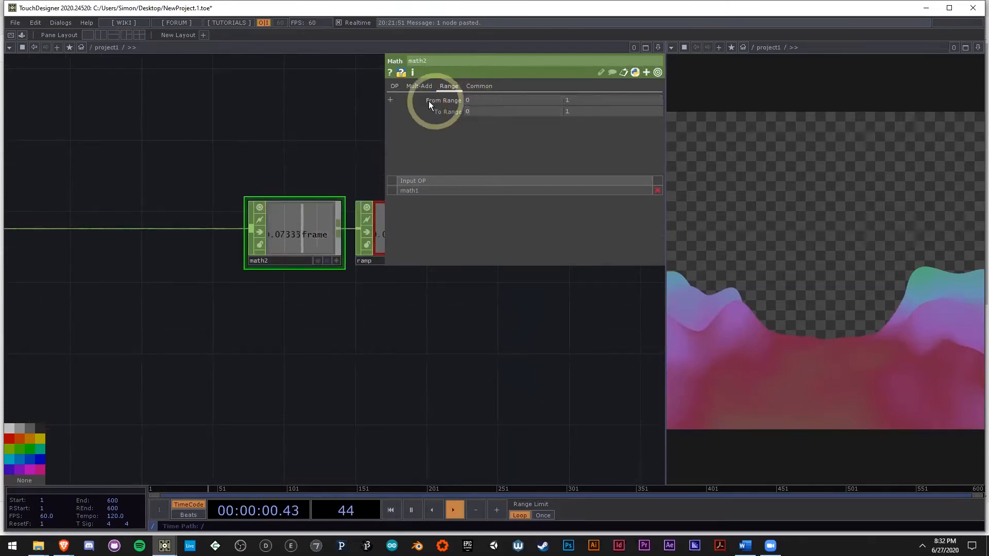
{"action": "left_click", "coordinate": [571, 112]}
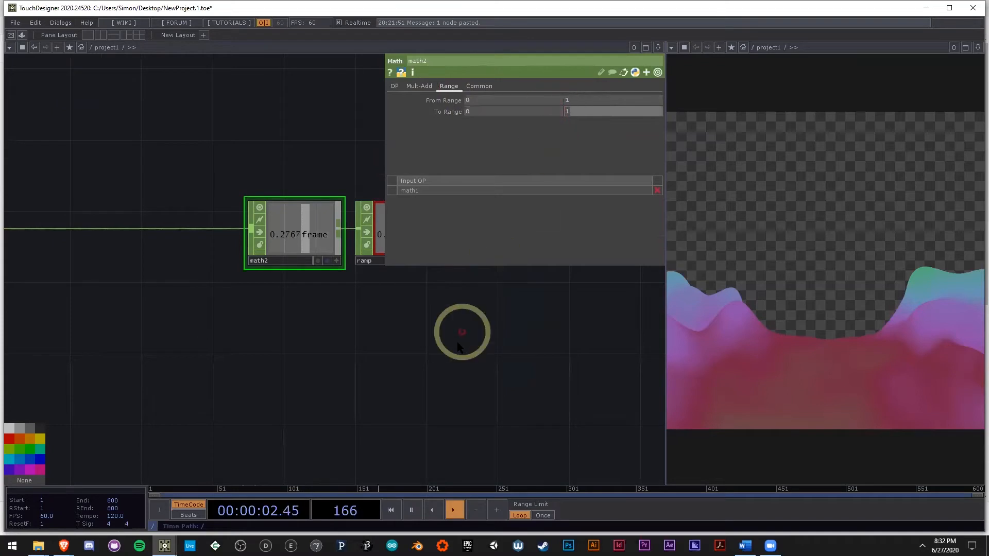
{"action": "type", "text": "36"}
{"action": "left_click", "coordinate": [365, 358]}
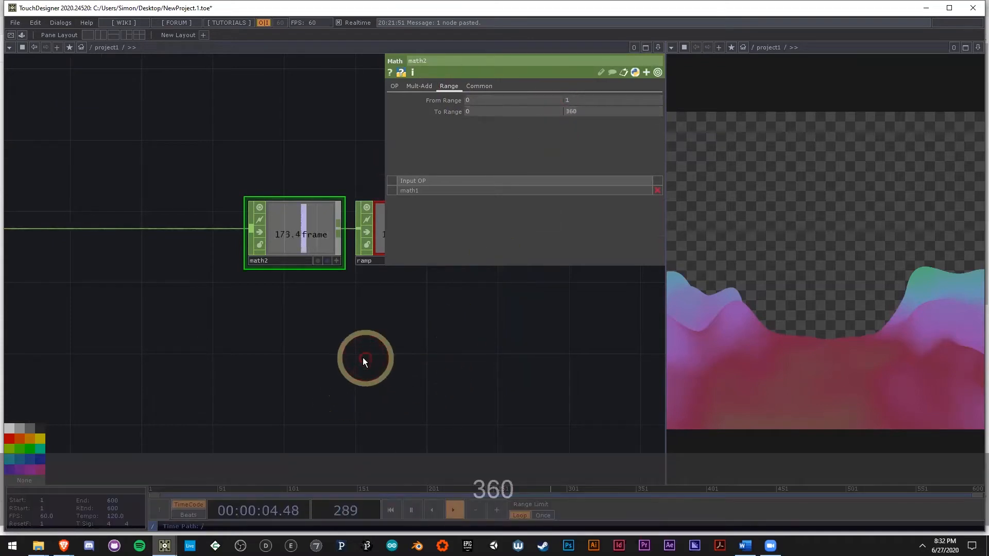
Step: Export the ramp null's frame channel to geo1's X rotation as an Export CHOP
{"action": "scroll", "coordinate": [332, 253], "scroll_direction": "up", "scroll_amount": 3}
{"action": "left_click_drag", "start_coordinate": [407, 340], "coordinate": [210, 319]}
{"action": "scroll", "coordinate": [206, 317], "scroll_direction": "down", "scroll_amount": 3}
{"action": "left_click", "coordinate": [262, 274]}
{"action": "key", "text": "a"}
{"action": "left_click_drag", "start_coordinate": [341, 362], "coordinate": [242, 206]}
{"action": "scroll", "coordinate": [267, 236], "scroll_direction": "down", "scroll_amount": 3}
{"action": "left_click", "coordinate": [438, 397]}
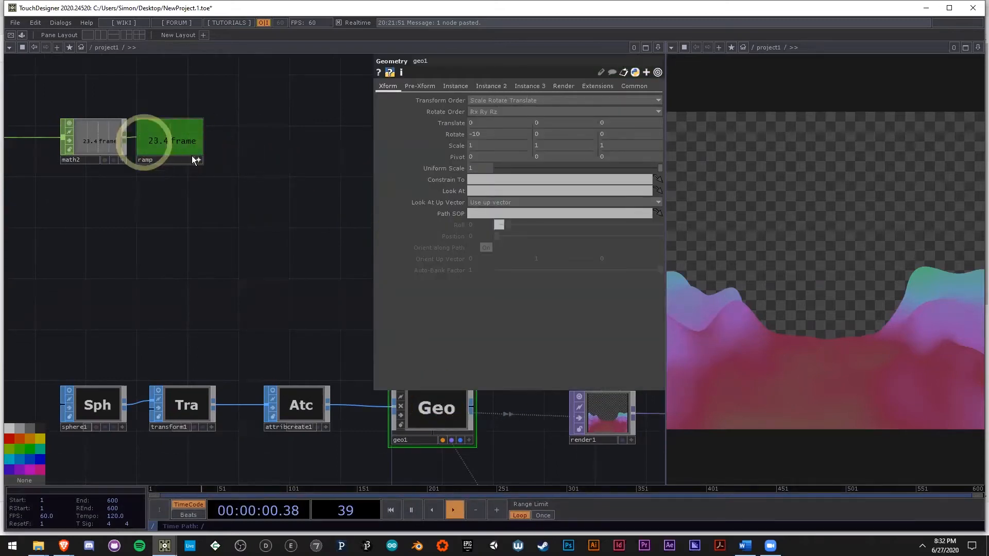
{"action": "scroll", "coordinate": [103, 147], "scroll_direction": "up", "scroll_amount": 3}
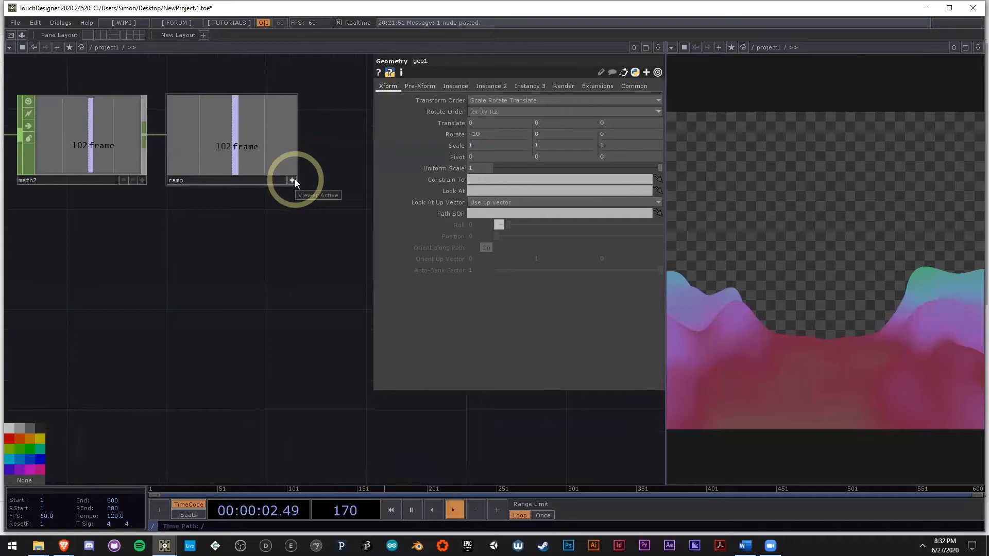
{"action": "left_click_drag", "start_coordinate": [272, 238], "coordinate": [190, 191]}
{"action": "scroll", "coordinate": [191, 183], "scroll_direction": "down", "scroll_amount": 3}
{"action": "left_click_drag", "start_coordinate": [161, 124], "coordinate": [503, 137]}
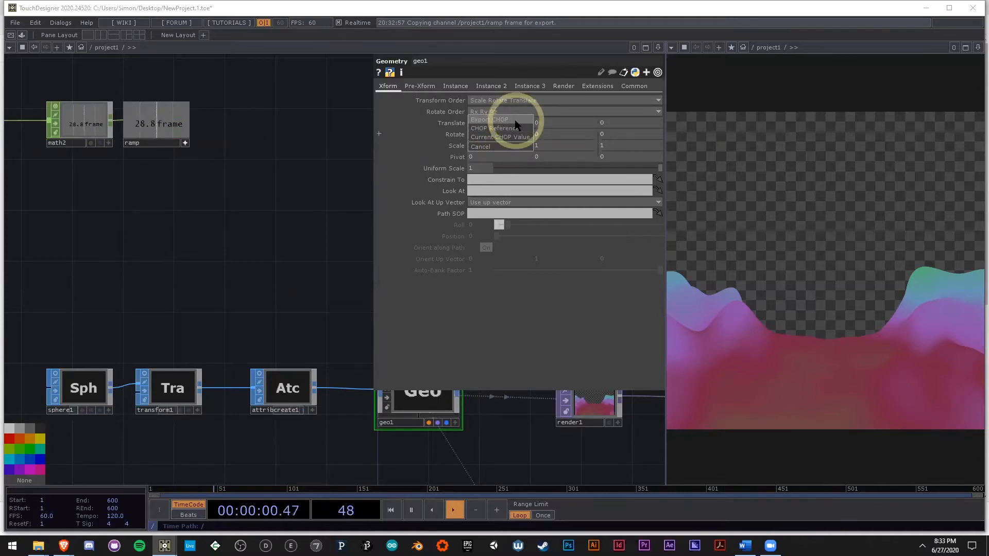
{"action": "left_click", "coordinate": [515, 120]}
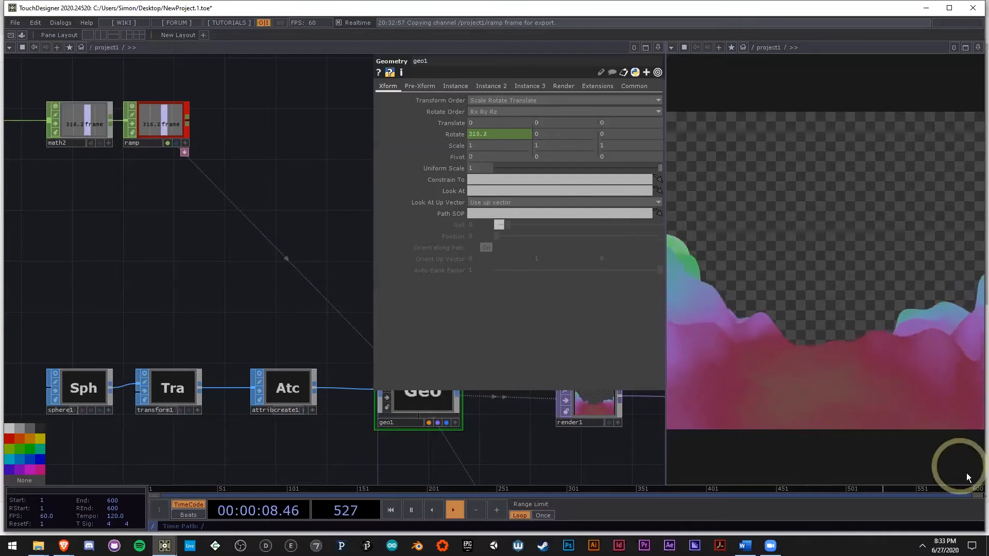
Step: Check the rotation around the end of the timeline and review the network from the noise chain to the render
{"action": "left_click", "coordinate": [954, 491]}
{"action": "left_click_drag", "start_coordinate": [953, 491], "coordinate": [984, 484]}
{"action": "left_click_drag", "start_coordinate": [270, 438], "coordinate": [300, 294]}
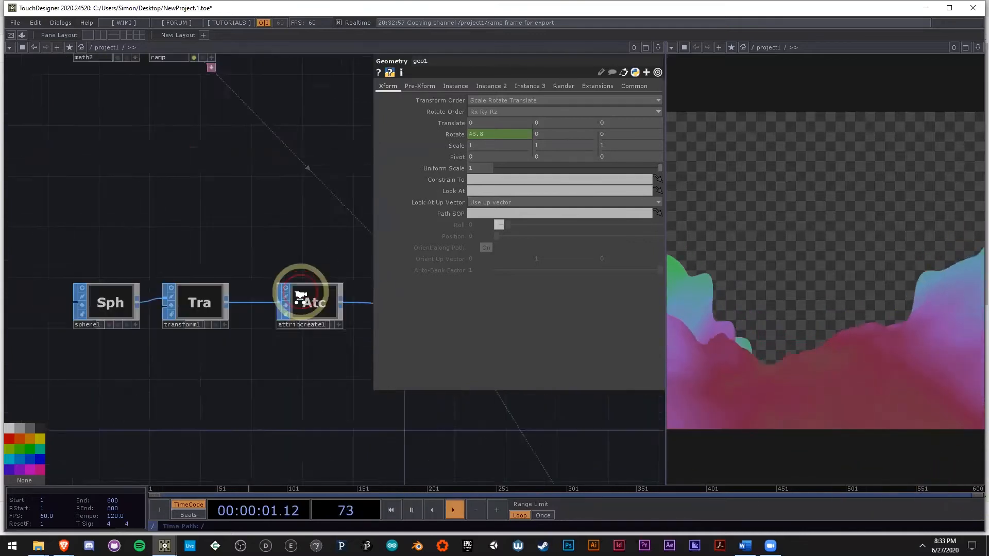
{"action": "scroll", "coordinate": [301, 294], "scroll_direction": "down", "scroll_amount": 5}
{"action": "left_click_drag", "start_coordinate": [269, 361], "coordinate": [289, 333]}
{"action": "scroll", "coordinate": [289, 333], "scroll_direction": "up", "scroll_amount": 5}
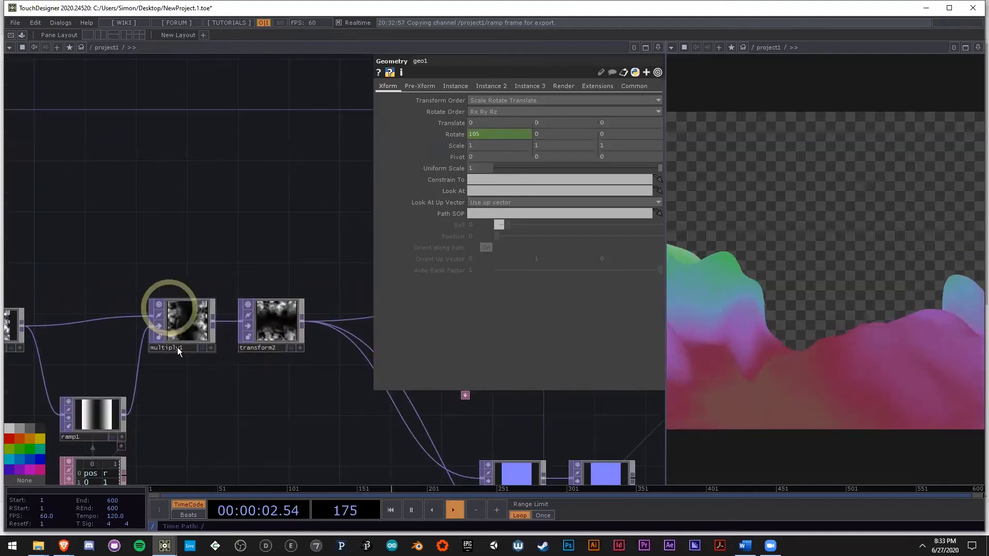
{"action": "scroll", "coordinate": [155, 369], "scroll_direction": "down", "scroll_amount": 8}
{"action": "left_click_drag", "start_coordinate": [311, 340], "coordinate": [407, 343]}
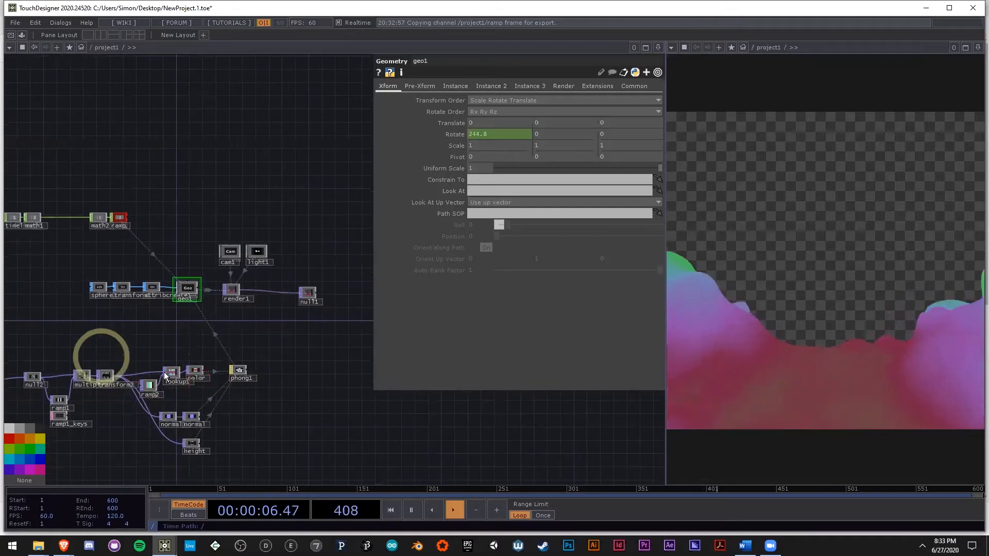
{"action": "left_click_drag", "start_coordinate": [101, 356], "coordinate": [165, 355]}
{"action": "scroll", "coordinate": [82, 384], "scroll_direction": "up", "scroll_amount": 5}
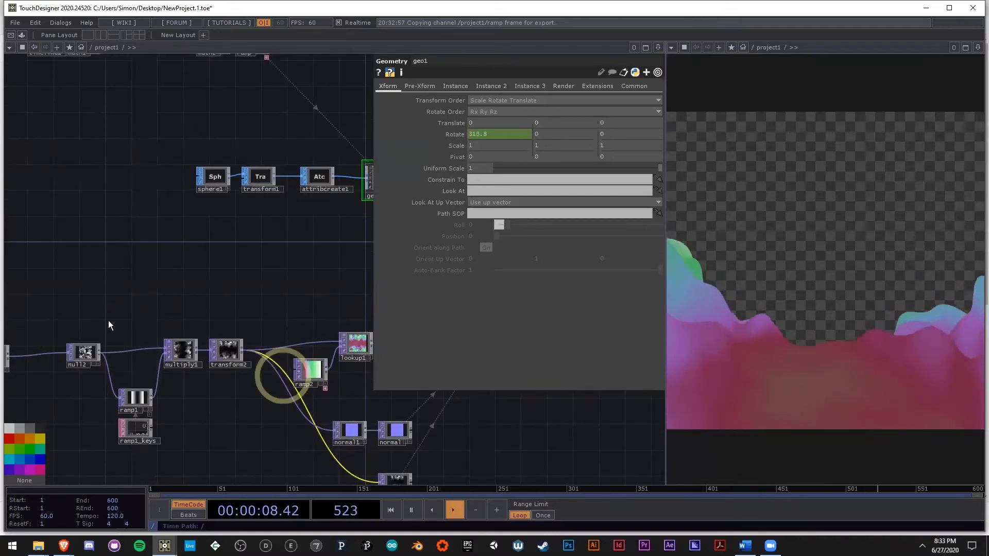
{"action": "left_click_drag", "start_coordinate": [276, 299], "coordinate": [110, 322]}
{"action": "scroll", "coordinate": [109, 322], "scroll_direction": "down", "scroll_amount": 5}
{"action": "scroll", "coordinate": [249, 281], "scroll_direction": "up", "scroll_amount": 5}
Step: Move null1 farther from render1 and shift render1 farther from geo1 to make room in the output chain
{"action": "left_click_drag", "start_coordinate": [291, 261], "coordinate": [350, 247]}
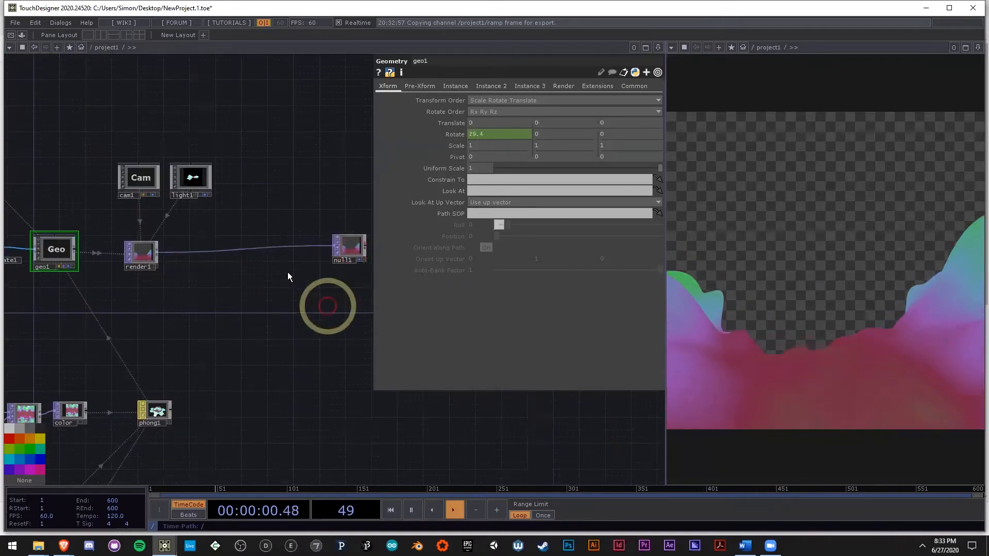
{"action": "left_click_drag", "start_coordinate": [327, 306], "coordinate": [266, 334]}
{"action": "left_click_drag", "start_coordinate": [287, 274], "coordinate": [332, 279]}
{"action": "left_click_drag", "start_coordinate": [180, 311], "coordinate": [231, 314]}
{"action": "left_click_drag", "start_coordinate": [127, 283], "coordinate": [227, 281]}
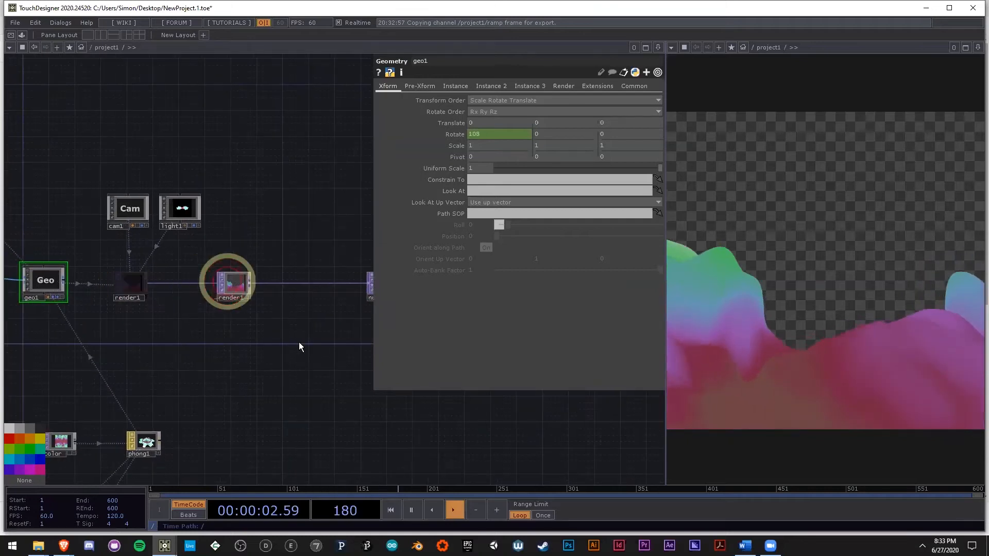
{"action": "left_click_drag", "start_coordinate": [267, 343], "coordinate": [228, 338]}
Step: Add an Over TOP connected to render1's output and place it just below the link to null1
{"action": "scroll", "coordinate": [200, 281], "scroll_direction": "up", "scroll_amount": 3}
{"action": "right_click", "coordinate": [175, 271]}
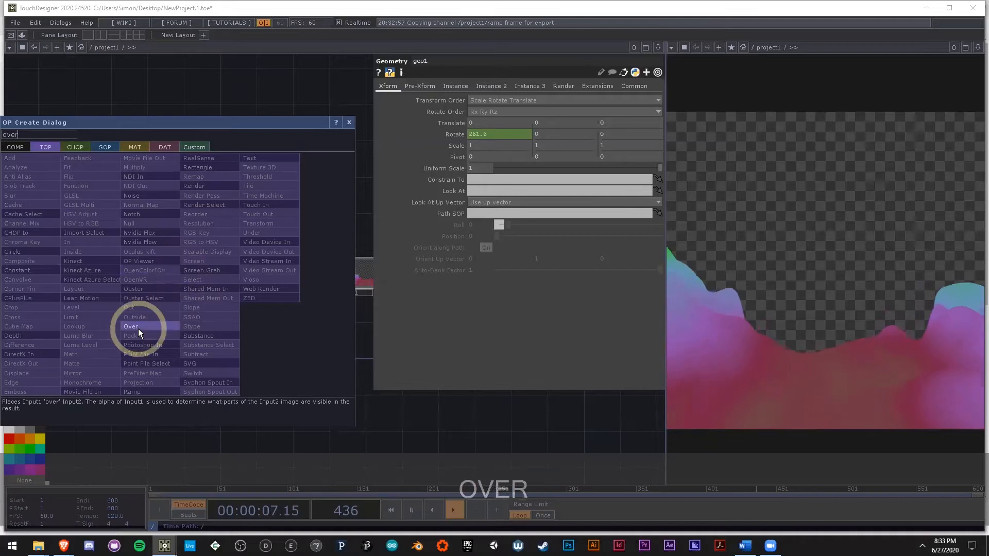
{"action": "left_click", "coordinate": [132, 327]}
{"action": "left_click", "coordinate": [265, 314]}
{"action": "left_click_drag", "start_coordinate": [249, 375], "coordinate": [278, 358]}
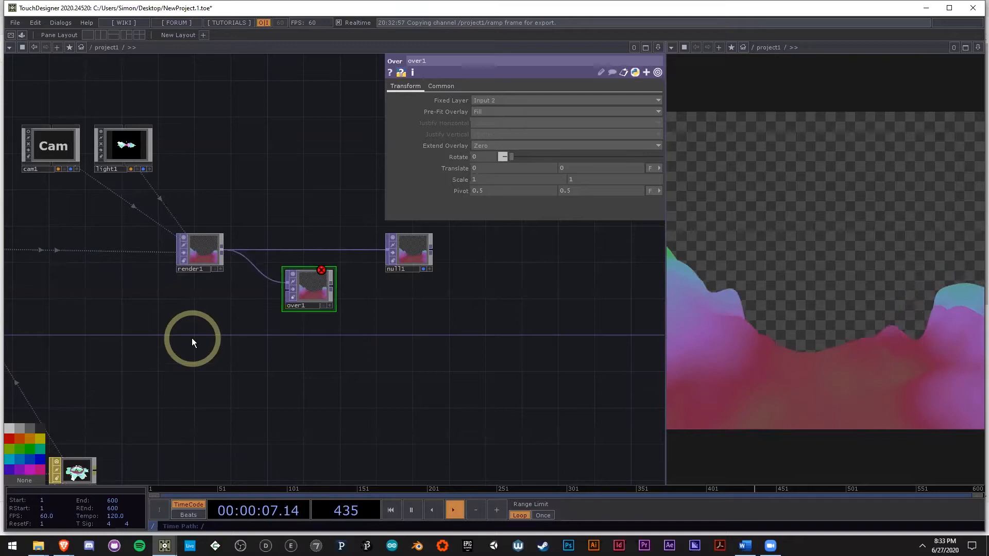
Step: Add a Ramp TOP below render1 and bring up its parameters
{"action": "key", "text": "Tab"}
{"action": "type", "text": "ra"}
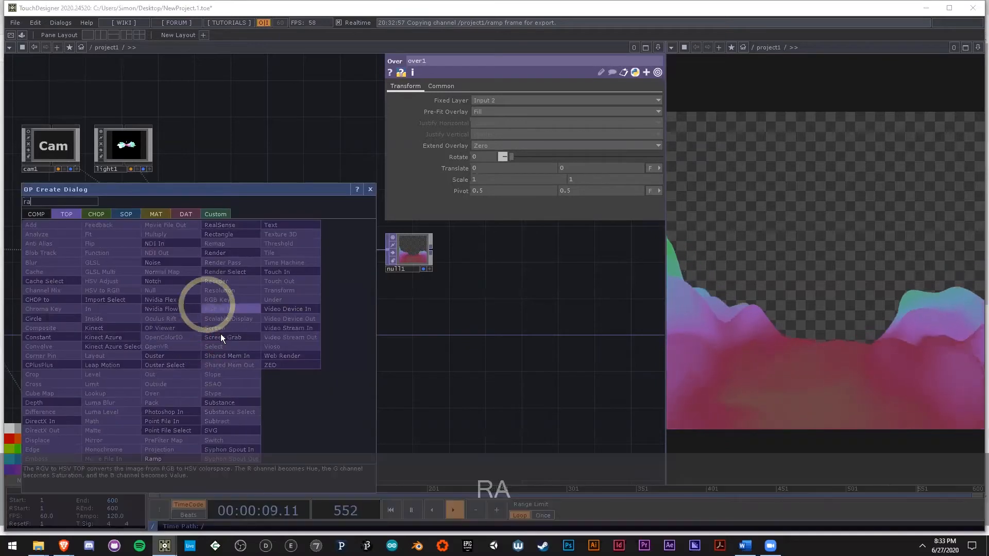
{"action": "left_click", "coordinate": [162, 458]}
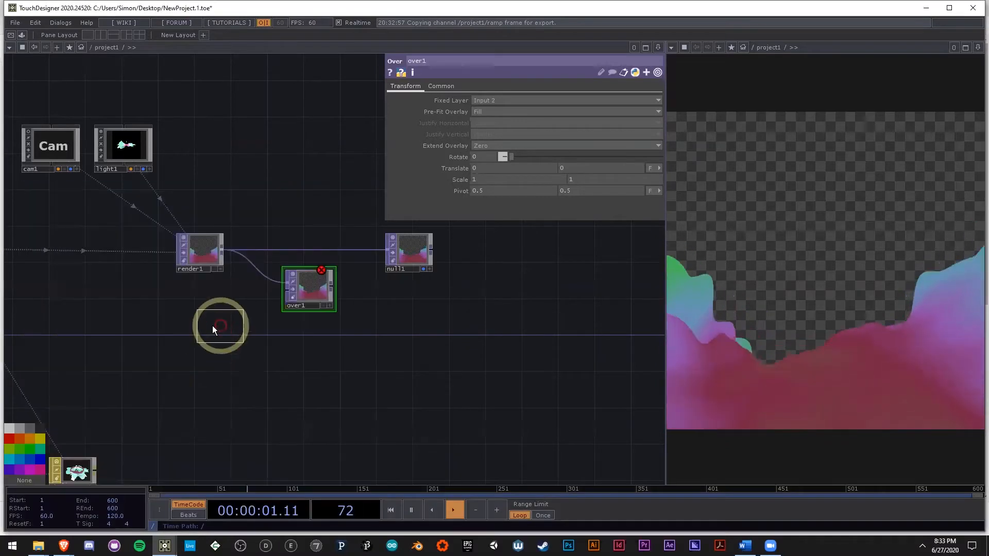
{"action": "left_click", "coordinate": [213, 327]}
{"action": "scroll", "coordinate": [317, 287], "scroll_direction": "up", "scroll_amount": 3}
{"action": "left_click", "coordinate": [317, 286]}
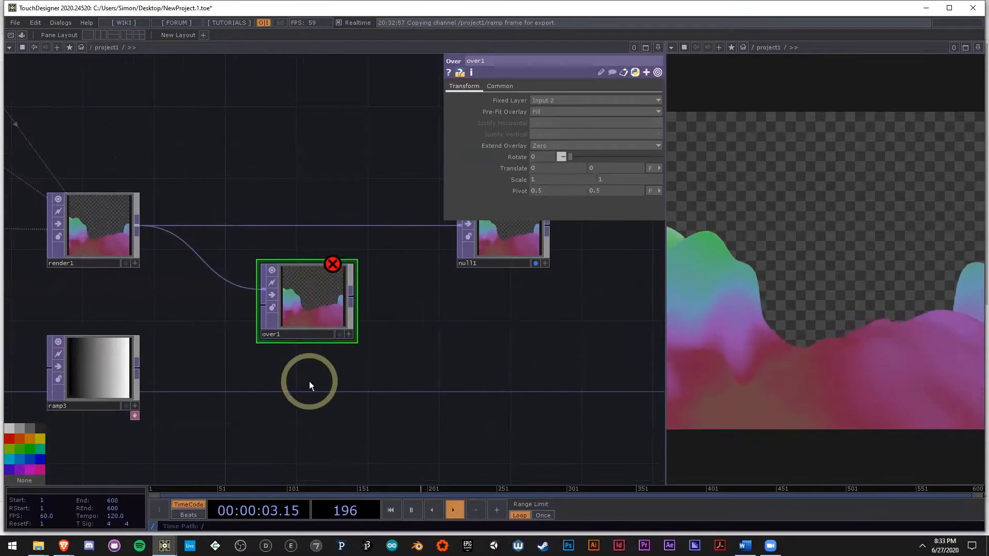
{"action": "left_click_drag", "start_coordinate": [309, 382], "coordinate": [323, 378]}
{"action": "left_click", "coordinate": [108, 353]}
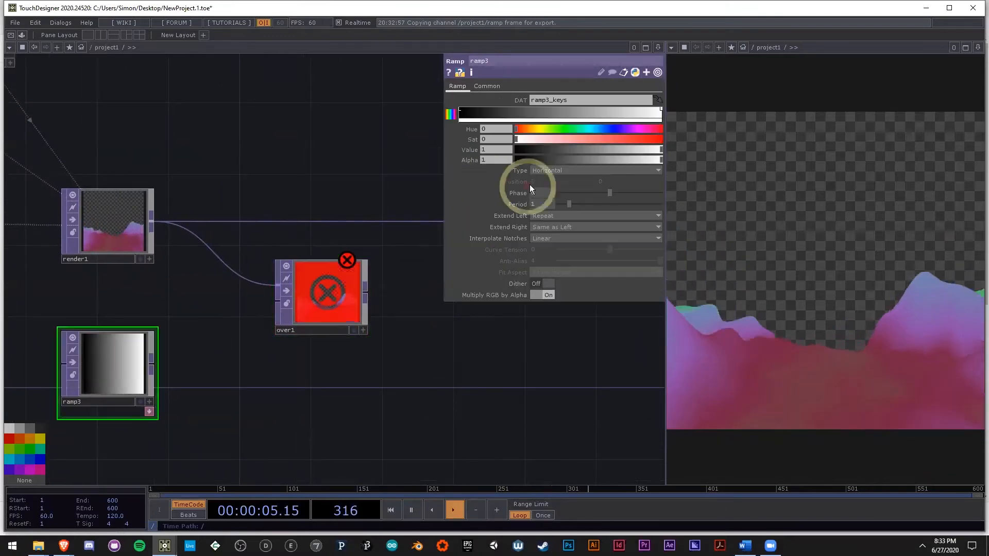
Step: Set ramp3 to a Circular type with both Extend Left and Extend Right on Hold, and its Phase to 0.16
{"action": "left_click", "coordinate": [544, 170]}
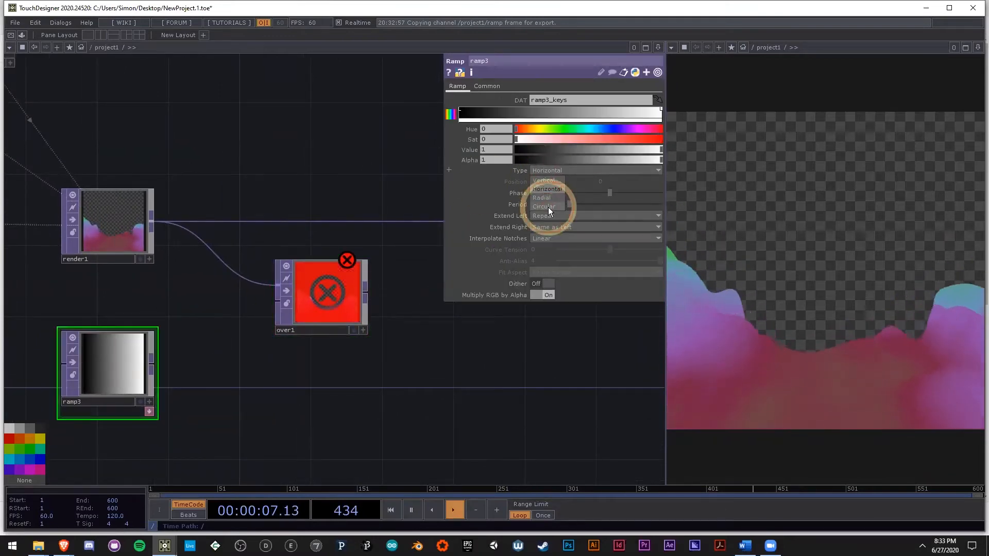
{"action": "left_click", "coordinate": [548, 207]}
{"action": "left_click", "coordinate": [570, 215]}
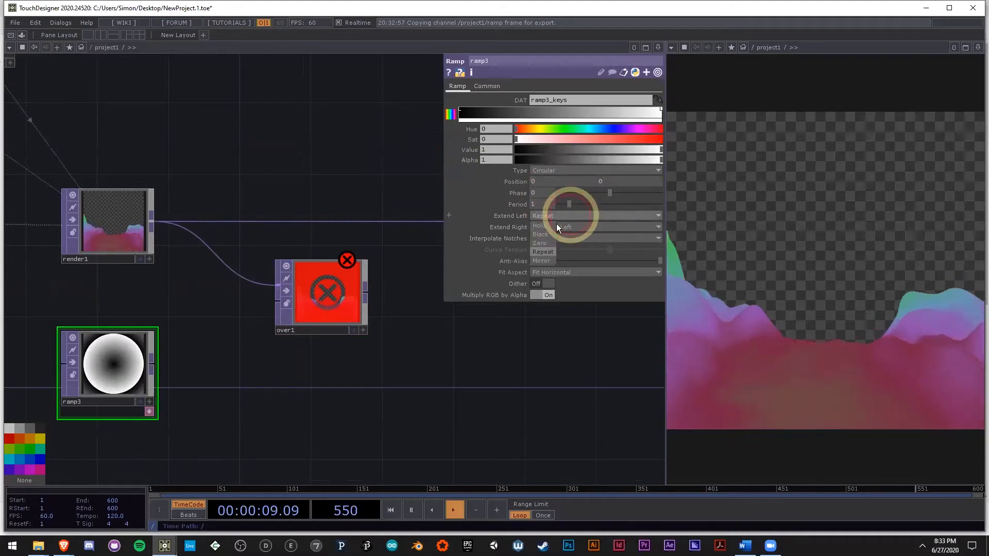
{"action": "left_click", "coordinate": [549, 225]}
{"action": "left_click", "coordinate": [543, 227]}
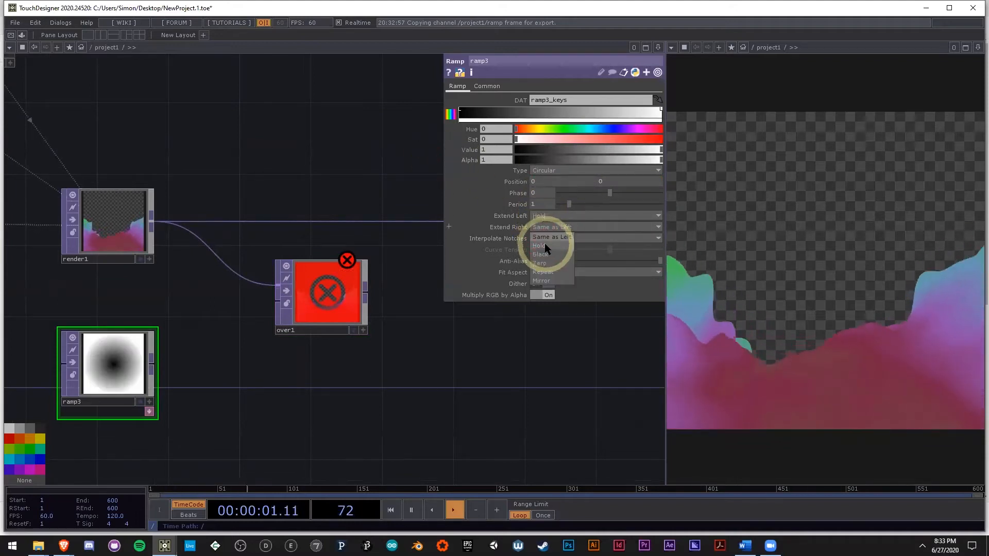
{"action": "left_click", "coordinate": [545, 243]}
{"action": "left_click_drag", "start_coordinate": [585, 198], "coordinate": [618, 197]}
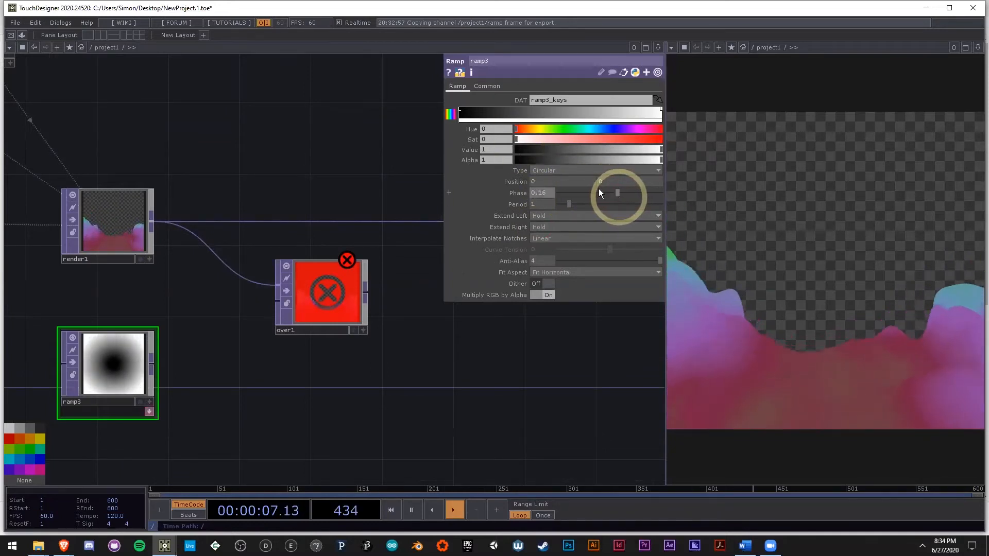
Step: Colour ramp3's first key light blue with hue 204, saturation 0.663 and value 0.894
{"action": "left_click", "coordinate": [598, 131]}
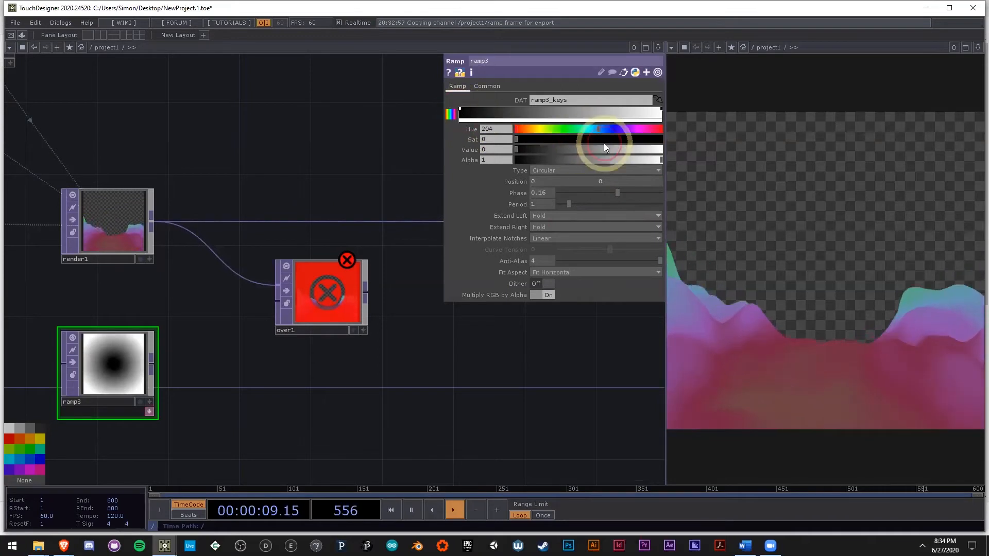
{"action": "left_click", "coordinate": [614, 150]}
{"action": "left_click", "coordinate": [612, 138]}
{"action": "left_click", "coordinate": [643, 151]}
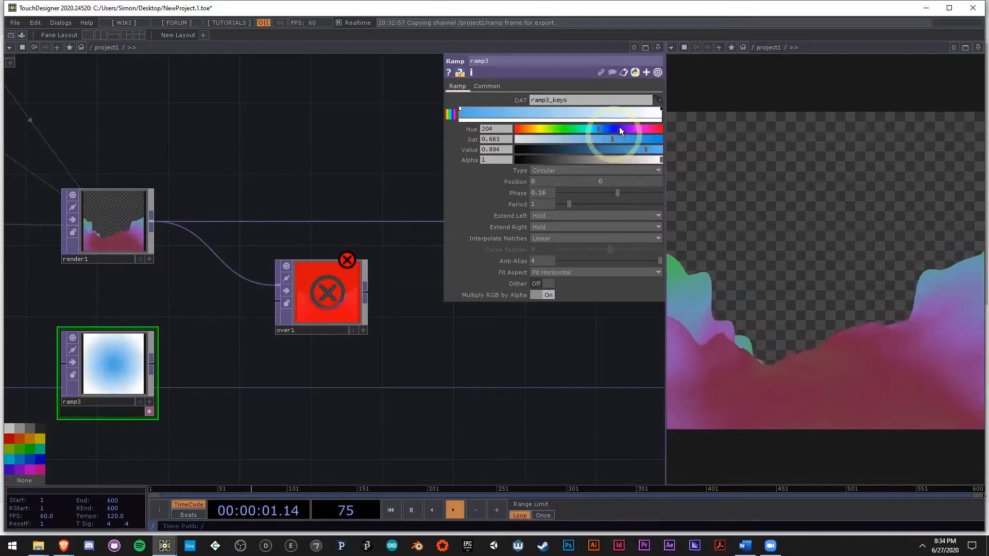
Step: Colour ramp3's end key purple with hue 272 and saturation 0.553
{"action": "left_click", "coordinate": [661, 110]}
{"action": "left_click", "coordinate": [633, 130]}
{"action": "left_click", "coordinate": [647, 139]}
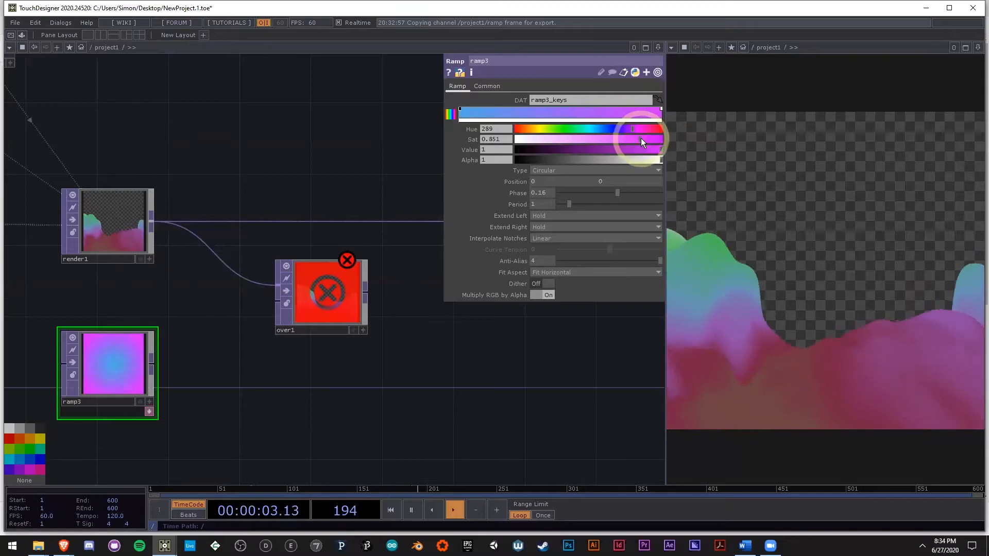
{"action": "left_click", "coordinate": [626, 128]}
{"action": "left_click_drag", "start_coordinate": [643, 138], "coordinate": [597, 137]}
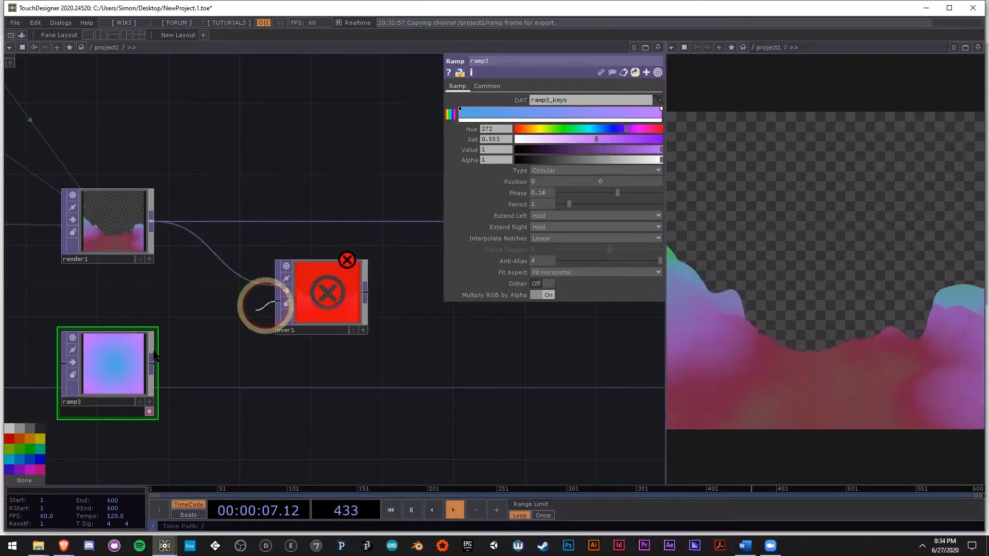
Step: Connect ramp3 to over1's second input and route over1's output into null1
{"action": "left_click_drag", "start_coordinate": [154, 353], "coordinate": [152, 362]}
{"action": "left_click_drag", "start_coordinate": [413, 374], "coordinate": [245, 372]}
{"action": "left_click_drag", "start_coordinate": [304, 220], "coordinate": [234, 239]}
{"action": "left_click", "coordinate": [253, 348]}
{"action": "left_click_drag", "start_coordinate": [239, 340], "coordinate": [325, 300]}
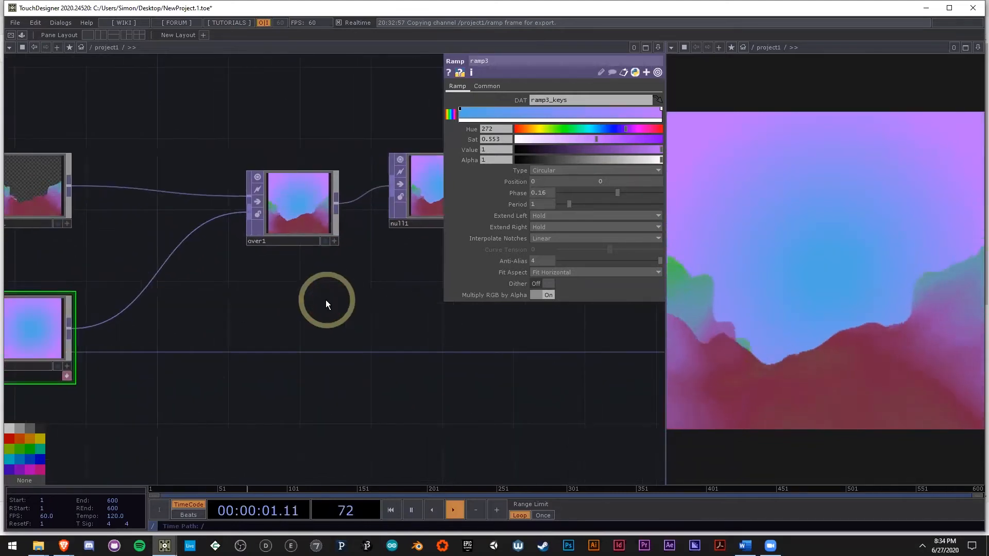
Step: Line over1 up between render1 and null1 and set its Fixed Layer to Input 1
{"action": "left_click", "coordinate": [299, 198]}
{"action": "left_click", "coordinate": [537, 101]}
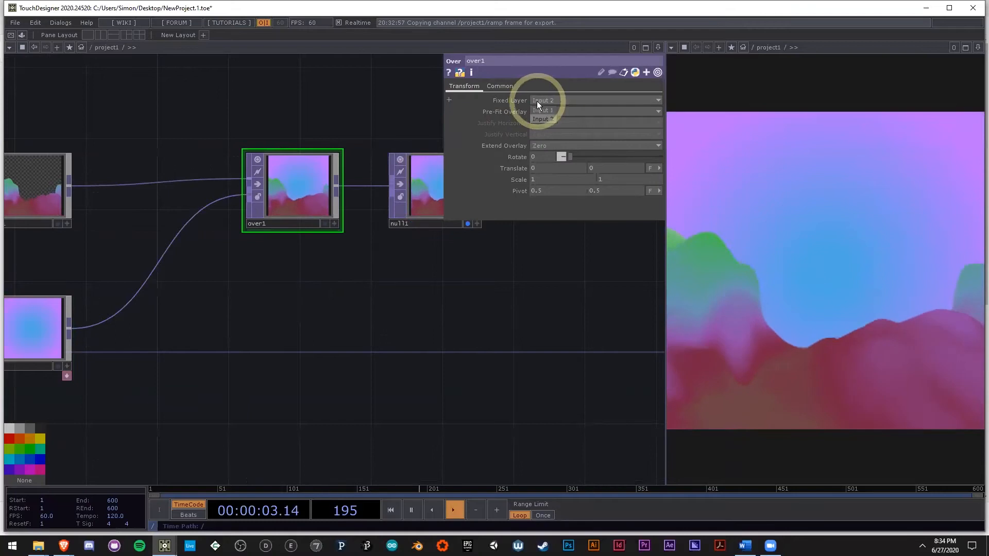
{"action": "left_click", "coordinate": [545, 110]}
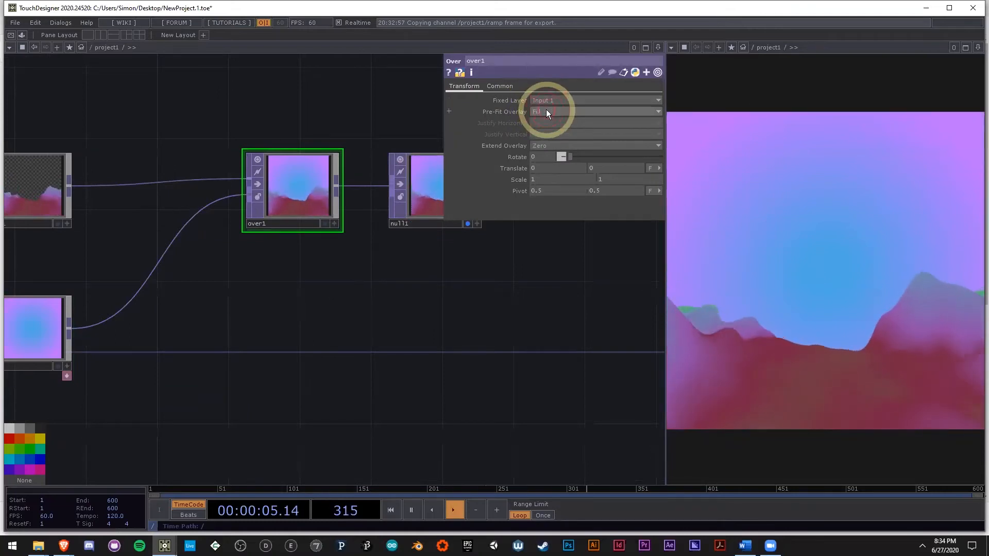
{"action": "left_click_drag", "start_coordinate": [331, 327], "coordinate": [507, 315]}
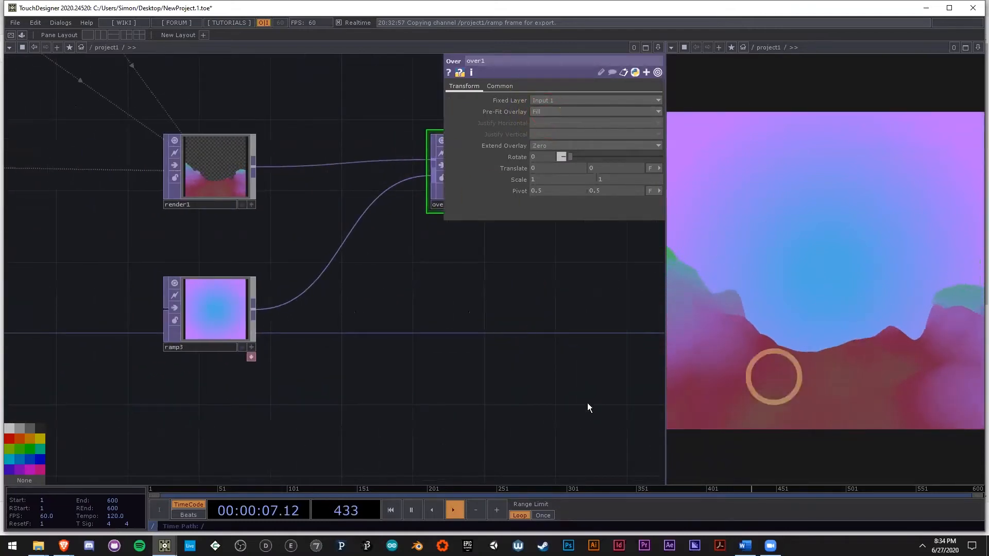
Step: Switch to the allExamples project, play the sphereRotationLoop composite in over1 for comparison, and return to NewProject
{"action": "left_click", "coordinate": [165, 546]}
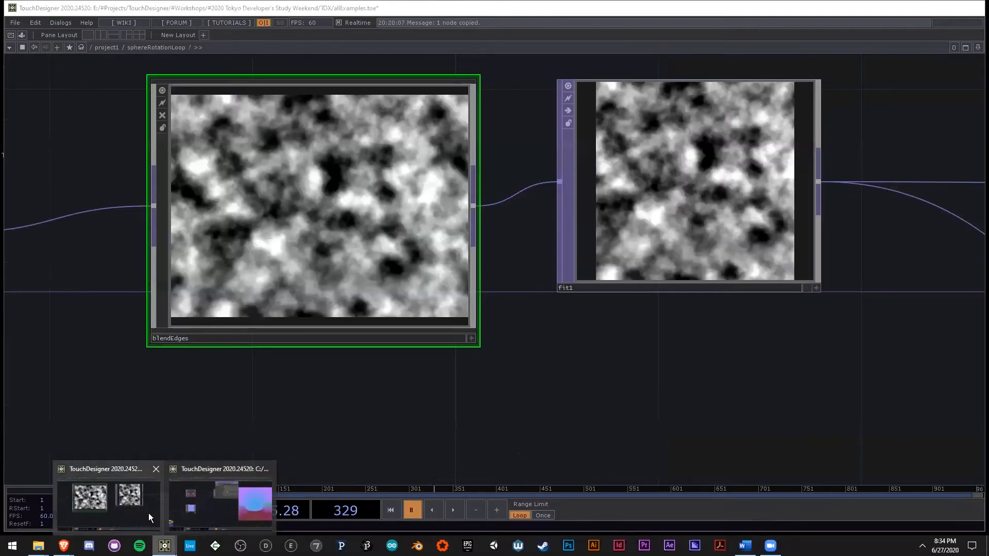
{"action": "left_click", "coordinate": [148, 513]}
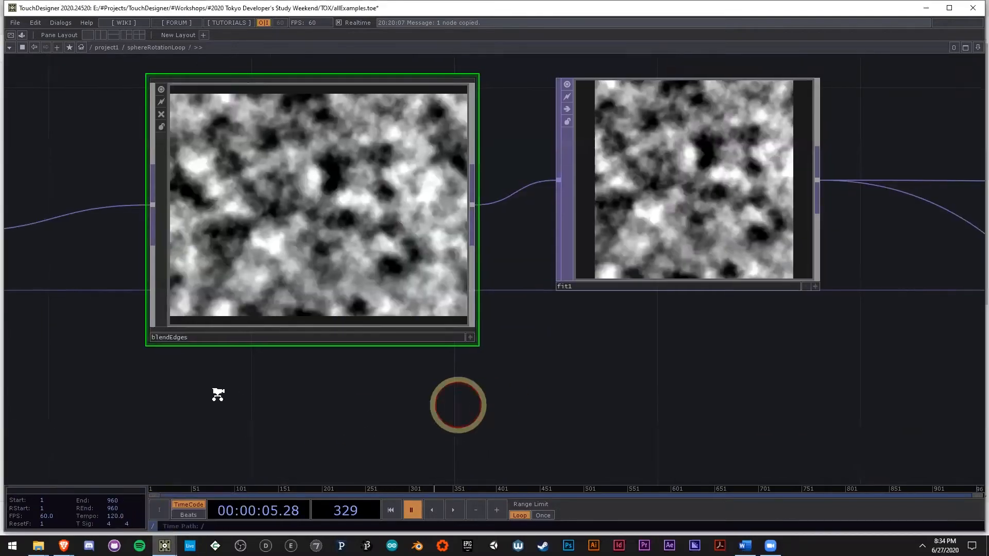
{"action": "scroll", "coordinate": [219, 396], "scroll_direction": "down", "scroll_amount": 10}
{"action": "scroll", "coordinate": [247, 382], "scroll_direction": "down", "scroll_amount": 4}
{"action": "scroll", "coordinate": [695, 286], "scroll_direction": "up", "scroll_amount": 12}
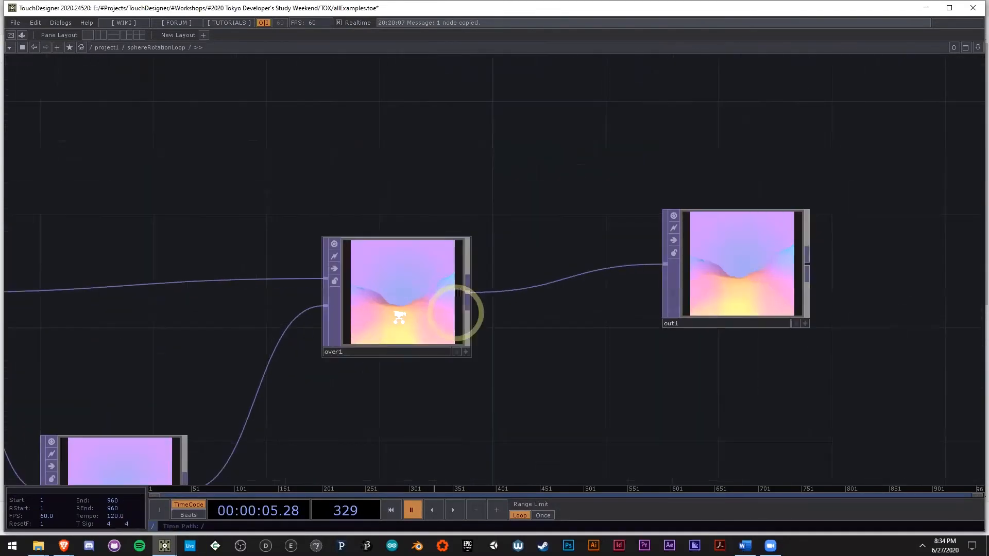
{"action": "scroll", "coordinate": [401, 315], "scroll_direction": "up", "scroll_amount": 6}
{"action": "scroll", "coordinate": [400, 315], "scroll_direction": "down", "scroll_amount": 2}
{"action": "key", "text": "space"}
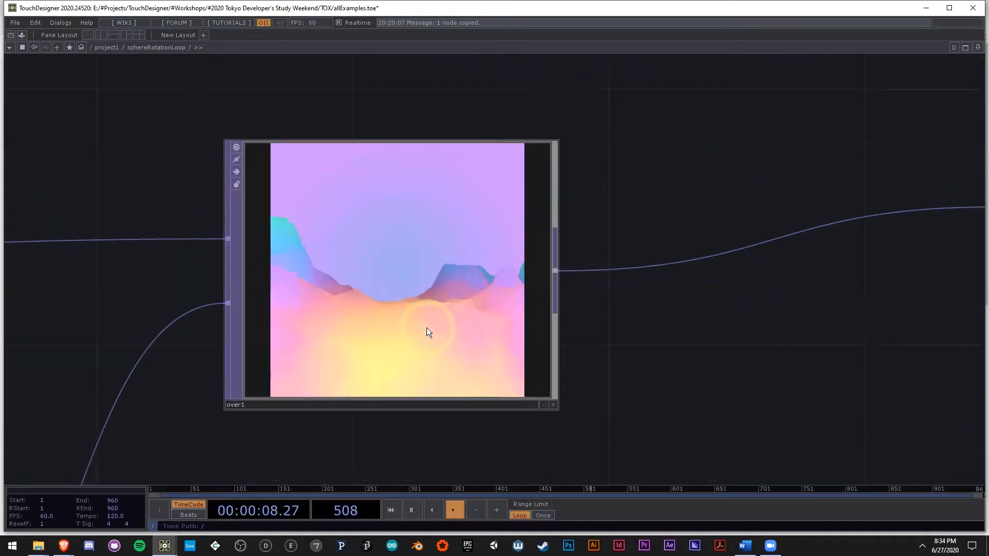
{"action": "key", "text": "space"}
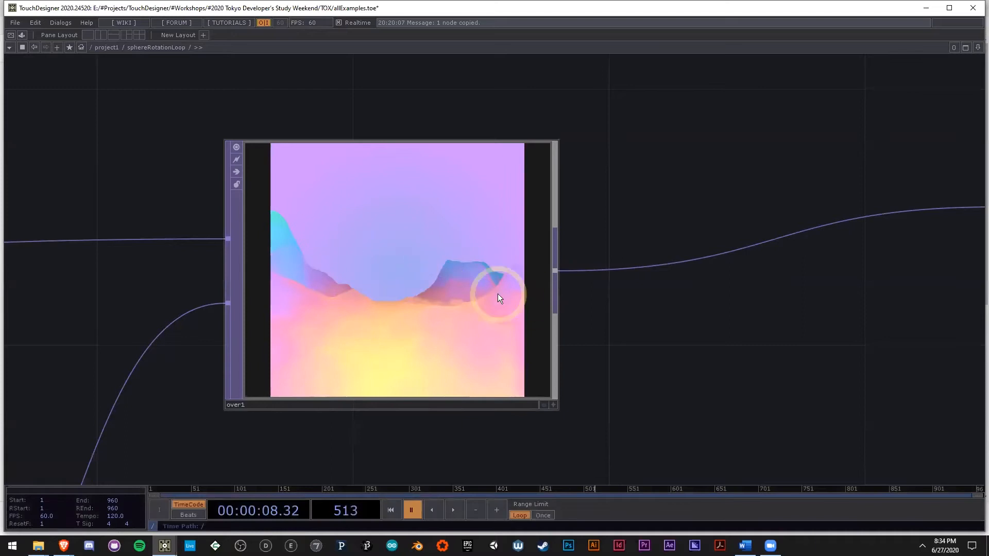
{"action": "key", "text": "alt+Tab"}
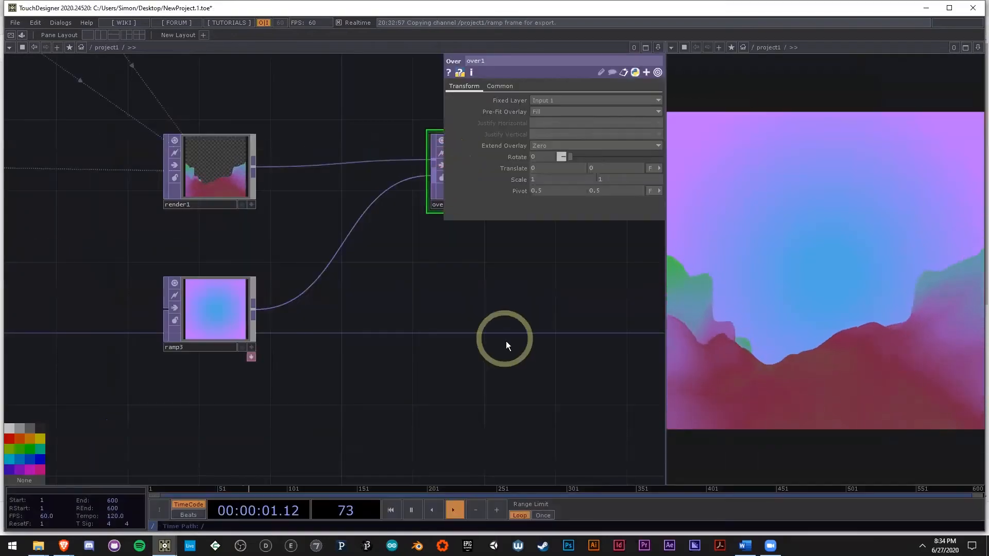
Step: Set noise1's Period to 1.17 and its Harmonics to 2
{"action": "left_click_drag", "start_coordinate": [509, 341], "coordinate": [445, 307]}
{"action": "middle_click_drag", "start_coordinate": [445, 306], "coordinate": [397, 340]}
{"action": "left_click_drag", "start_coordinate": [397, 340], "coordinate": [472, 294]}
{"action": "middle_click_drag", "start_coordinate": [472, 293], "coordinate": [228, 290]}
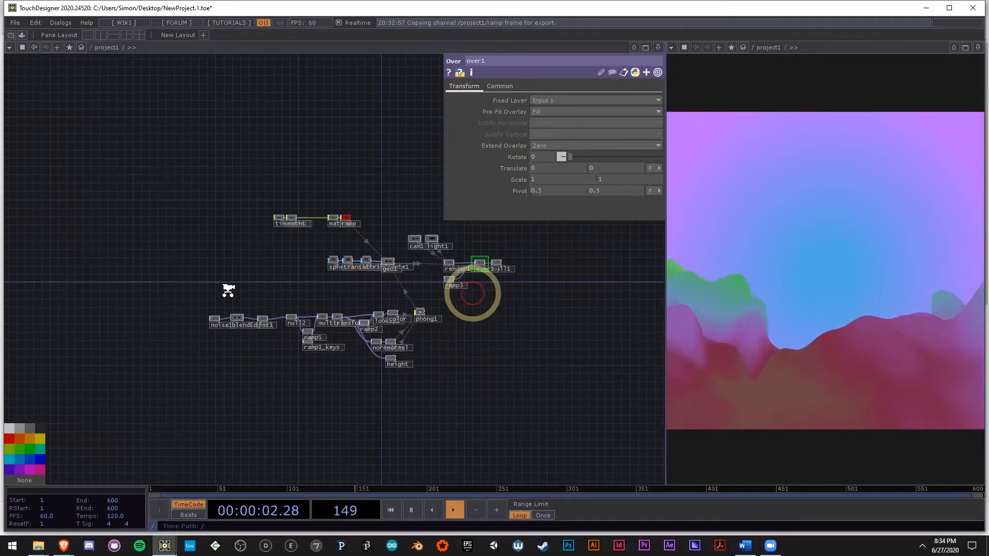
{"action": "scroll", "coordinate": [285, 319], "scroll_direction": "up", "scroll_amount": 8}
{"action": "left_click", "coordinate": [196, 249]}
{"action": "left_click_drag", "start_coordinate": [405, 344], "coordinate": [258, 317]}
{"action": "scroll", "coordinate": [258, 318], "scroll_direction": "down", "scroll_amount": 3}
{"action": "left_click_drag", "start_coordinate": [302, 345], "coordinate": [124, 372]}
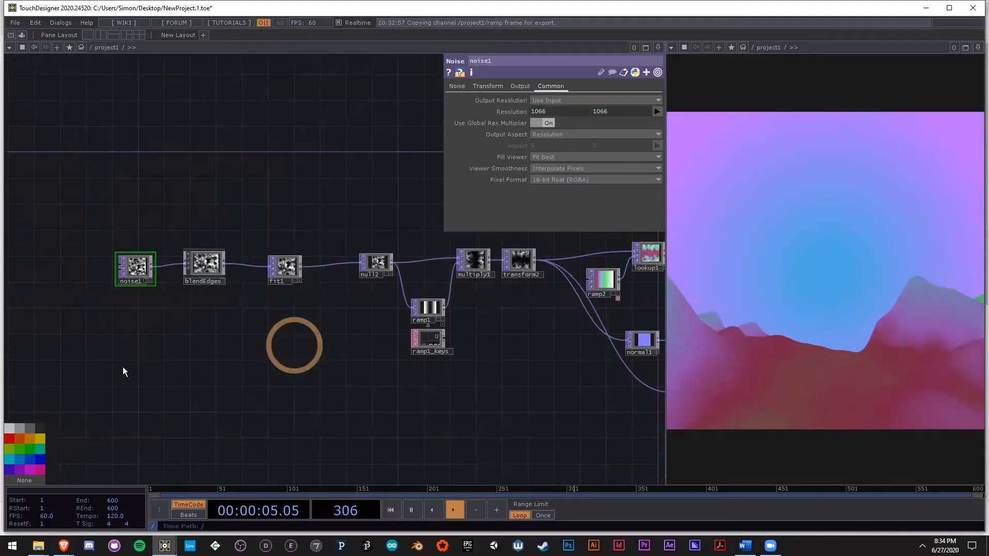
{"action": "left_click", "coordinate": [457, 86]}
{"action": "left_click", "coordinate": [609, 120]}
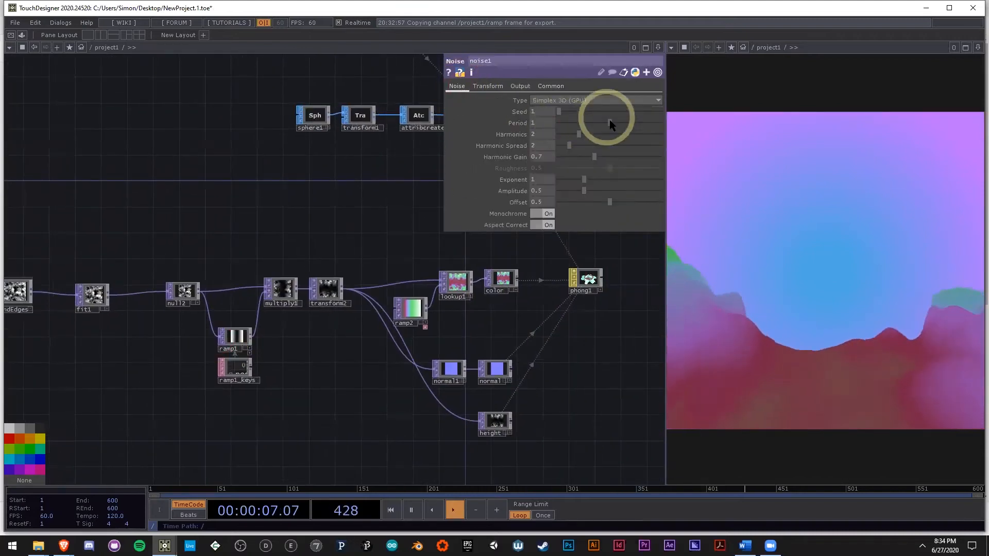
{"action": "left_click_drag", "start_coordinate": [602, 122], "coordinate": [570, 130]}
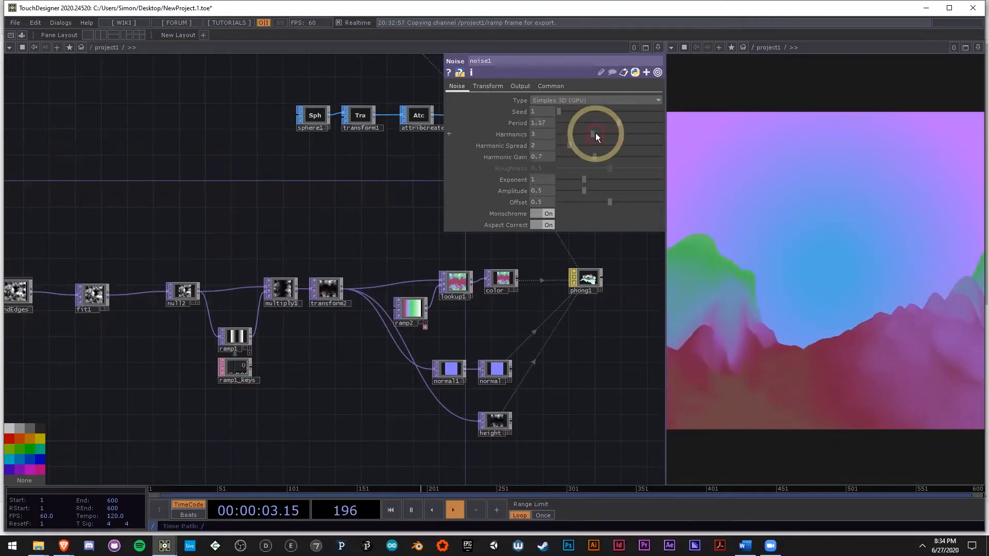
{"action": "left_click", "coordinate": [108, 302]}
{"action": "left_click", "coordinate": [164, 335]}
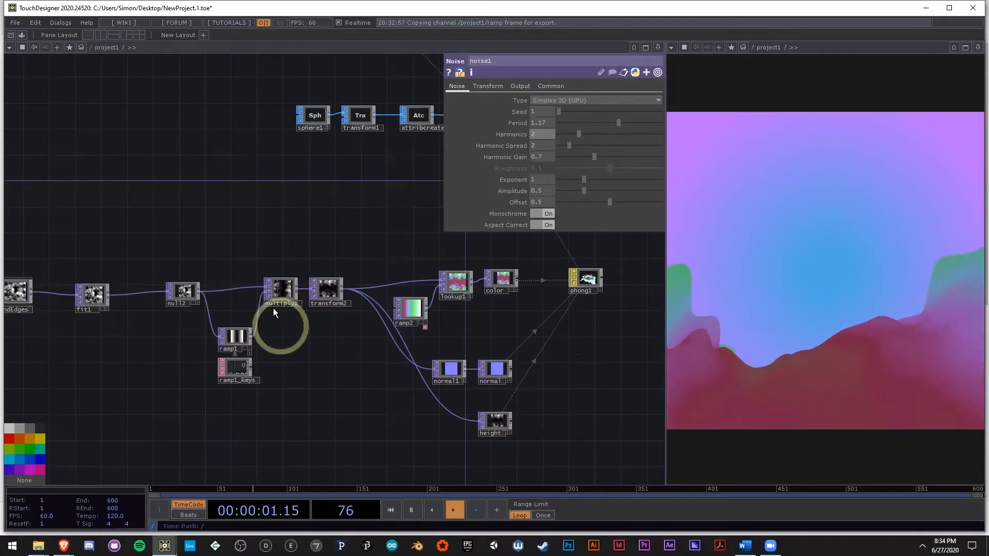
Step: Review the finished network from the noise and normal map chains through phong1 and render1 to the composite
{"action": "left_click_drag", "start_coordinate": [378, 420], "coordinate": [304, 393]}
{"action": "scroll", "coordinate": [306, 391], "scroll_direction": "down", "scroll_amount": 3}
{"action": "left_click_drag", "start_coordinate": [493, 340], "coordinate": [466, 360]}
{"action": "left_click_drag", "start_coordinate": [425, 312], "coordinate": [436, 312]}
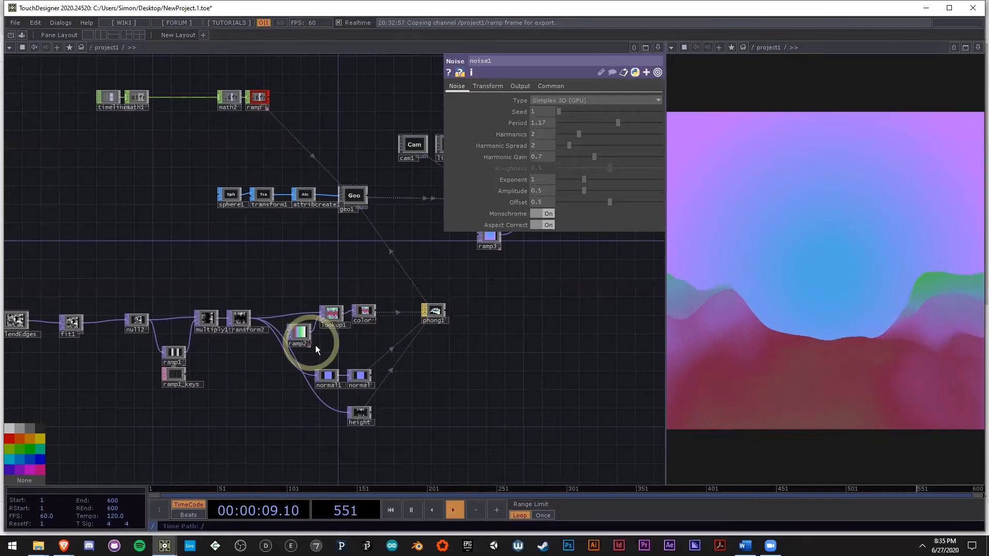
{"action": "scroll", "coordinate": [315, 345], "scroll_direction": "up", "scroll_amount": 4}
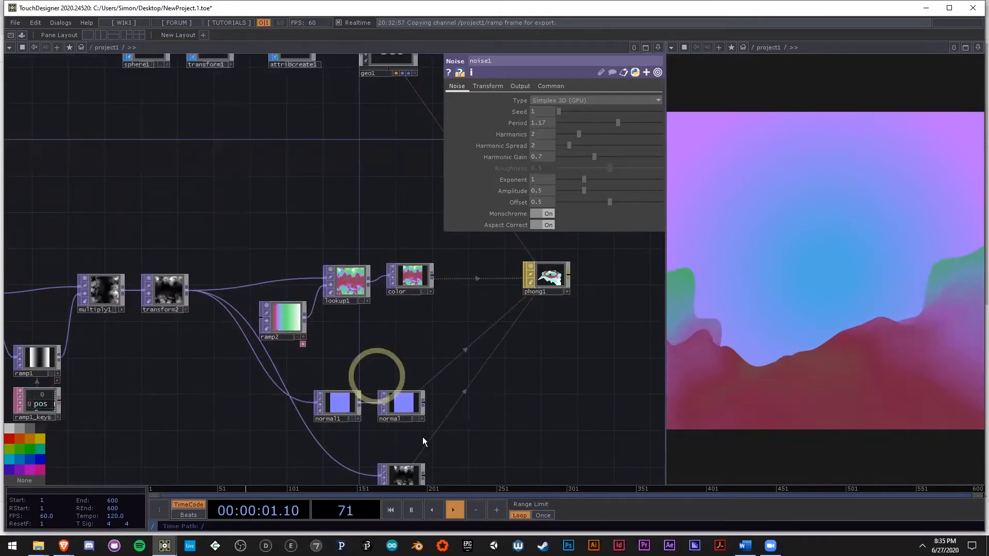
{"action": "left_click", "coordinate": [400, 407]}
{"action": "scroll", "coordinate": [402, 407], "scroll_direction": "up", "scroll_amount": 6}
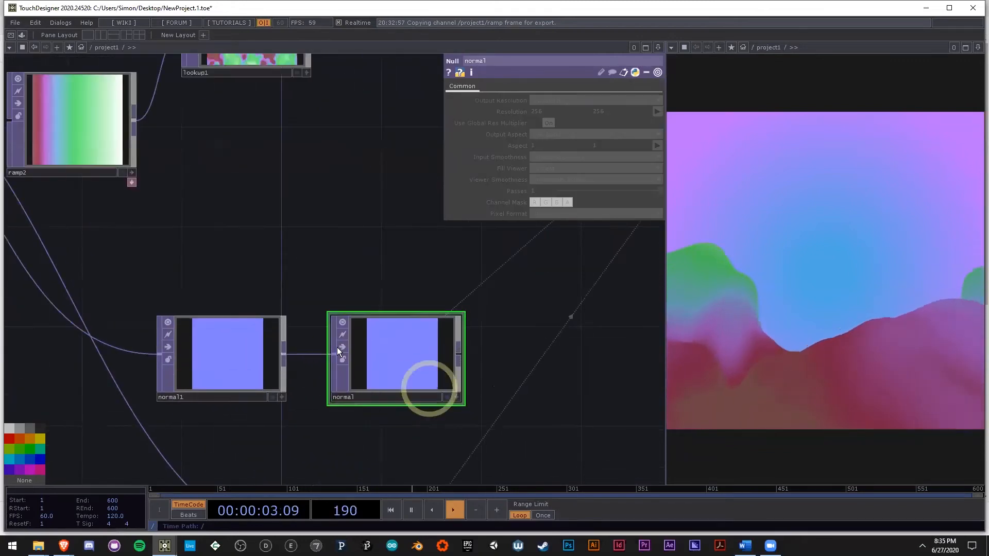
{"action": "scroll", "coordinate": [463, 371], "scroll_direction": "down", "scroll_amount": 3}
{"action": "scroll", "coordinate": [483, 372], "scroll_direction": "down", "scroll_amount": 8}
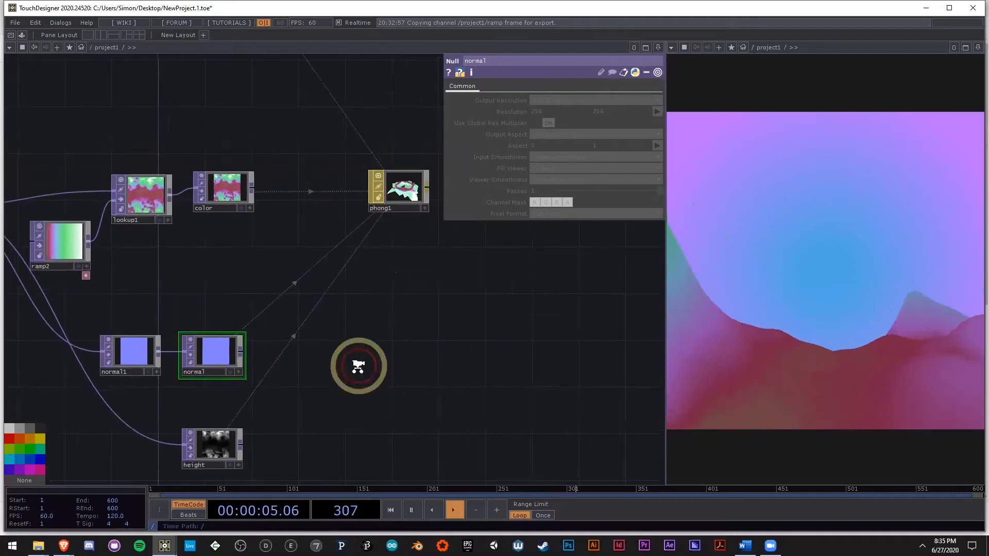
{"action": "left_click_drag", "start_coordinate": [317, 348], "coordinate": [260, 355]}
{"action": "scroll", "coordinate": [261, 354], "scroll_direction": "down", "scroll_amount": 3}
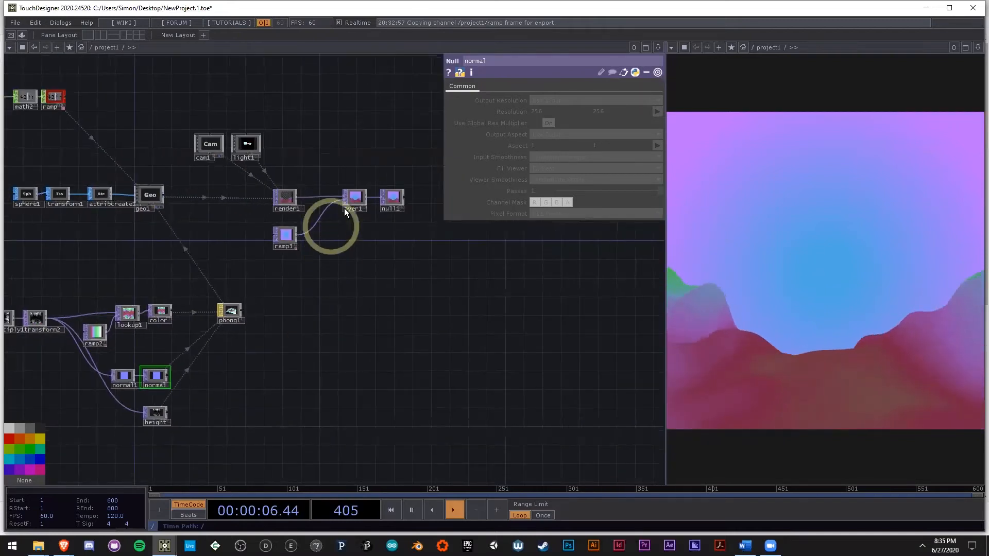
{"action": "scroll", "coordinate": [344, 210], "scroll_direction": "up", "scroll_amount": 5}
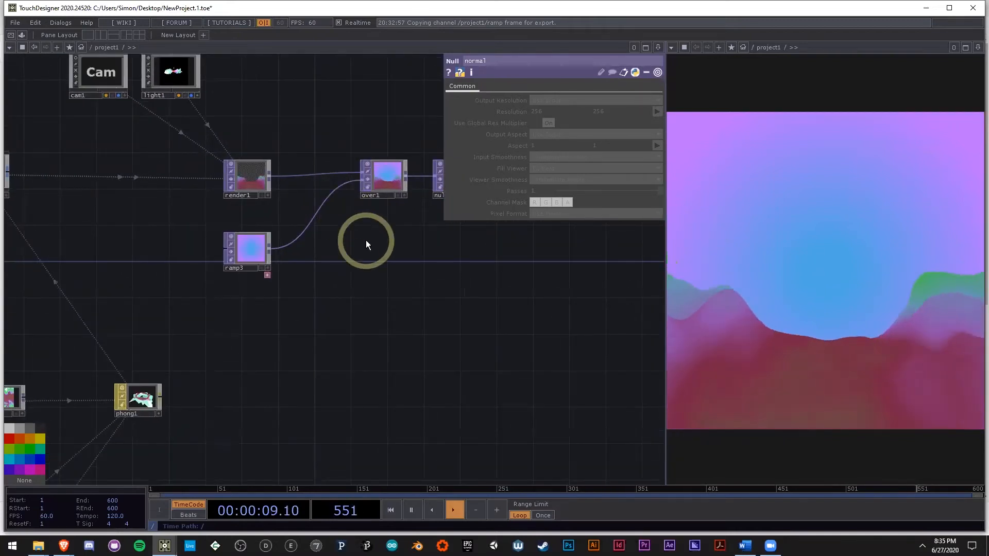
{"action": "scroll", "coordinate": [376, 277], "scroll_direction": "down", "scroll_amount": 5}
{"action": "scroll", "coordinate": [401, 392], "scroll_direction": "up", "scroll_amount": 2}
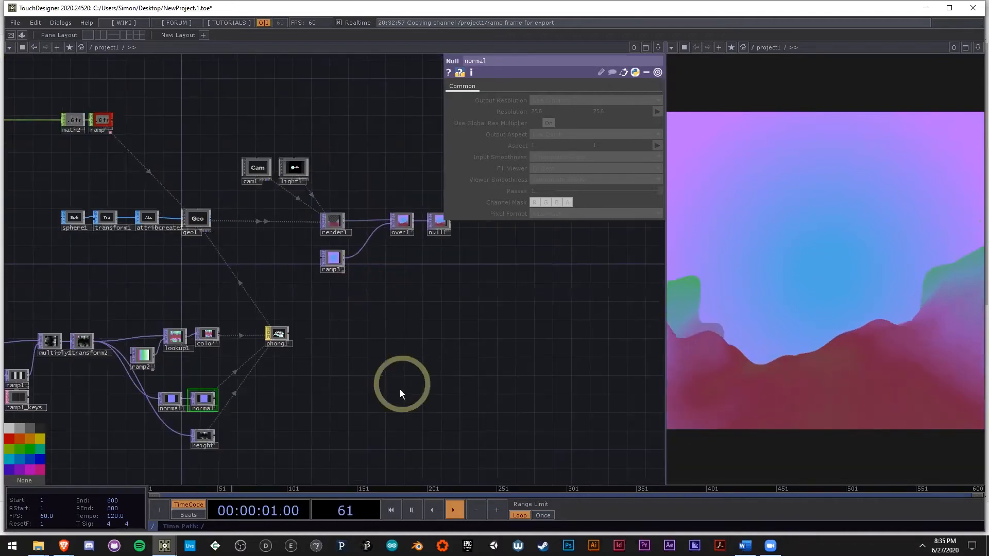
{"action": "scroll", "coordinate": [502, 363], "scroll_direction": "down", "scroll_amount": 5}
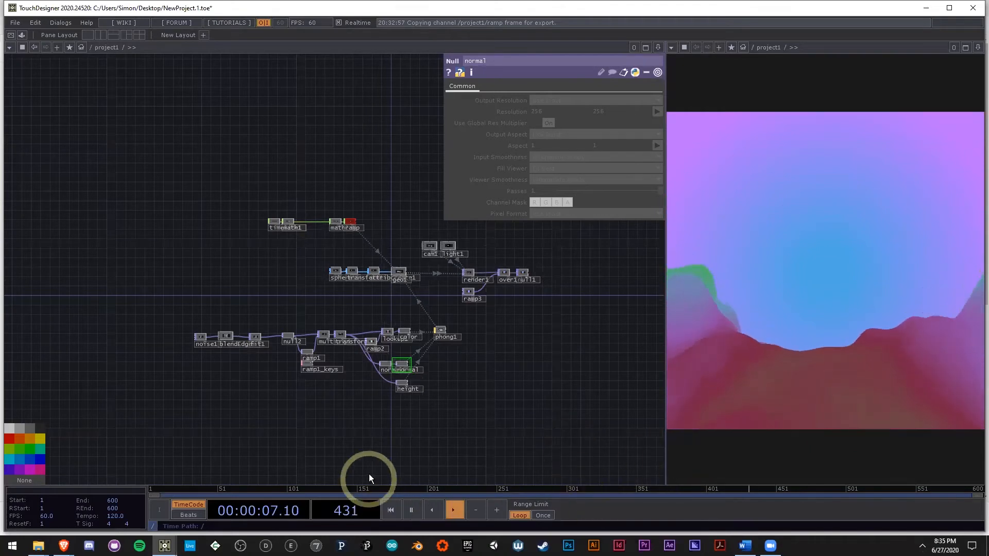
{"action": "scroll", "coordinate": [311, 405], "scroll_direction": "up", "scroll_amount": 2}
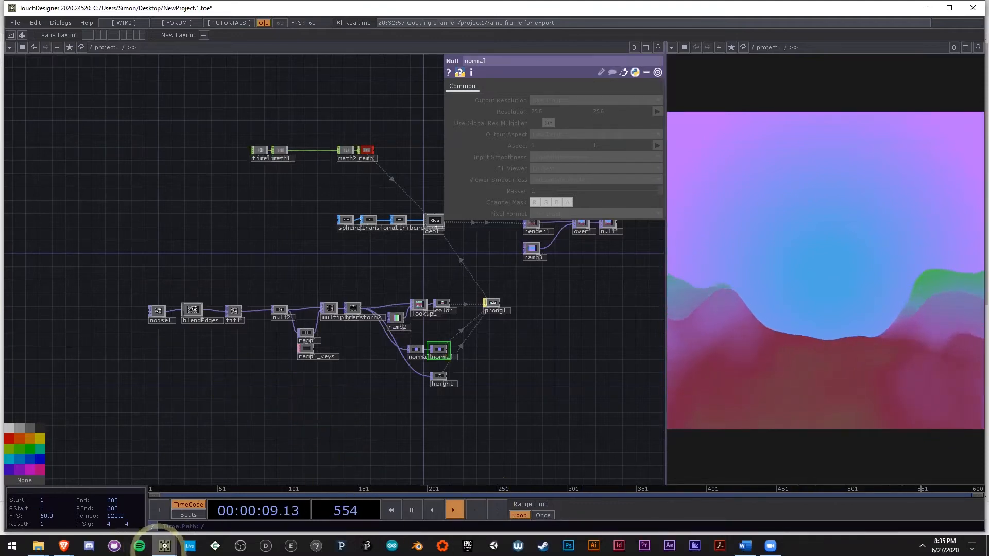
Step: Switch to the allExamples project, go up to the project1 level and play the terrainFlyover example
{"action": "mouse_move", "coordinate": [165, 544]}
{"action": "left_click", "coordinate": [136, 466]}
{"action": "key", "text": "u"}
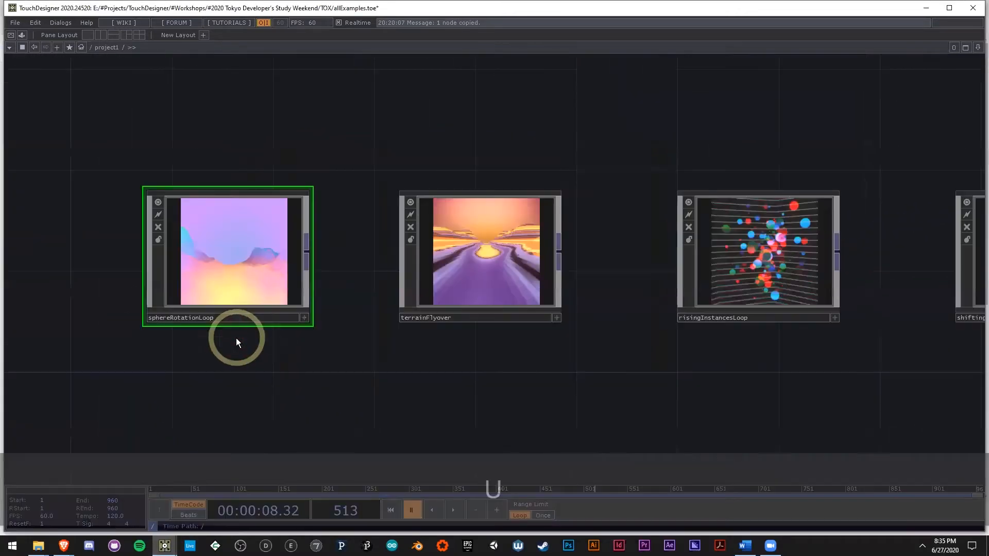
{"action": "scroll", "coordinate": [504, 256], "scroll_direction": "up", "scroll_amount": 7}
{"action": "key", "text": "space"}
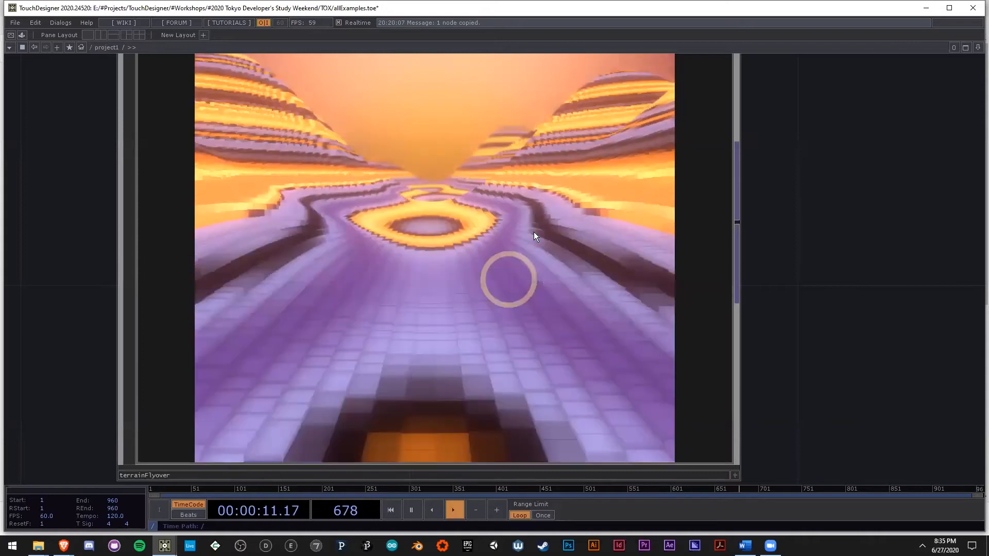
{"action": "scroll", "coordinate": [484, 294], "scroll_direction": "down", "scroll_amount": 5}
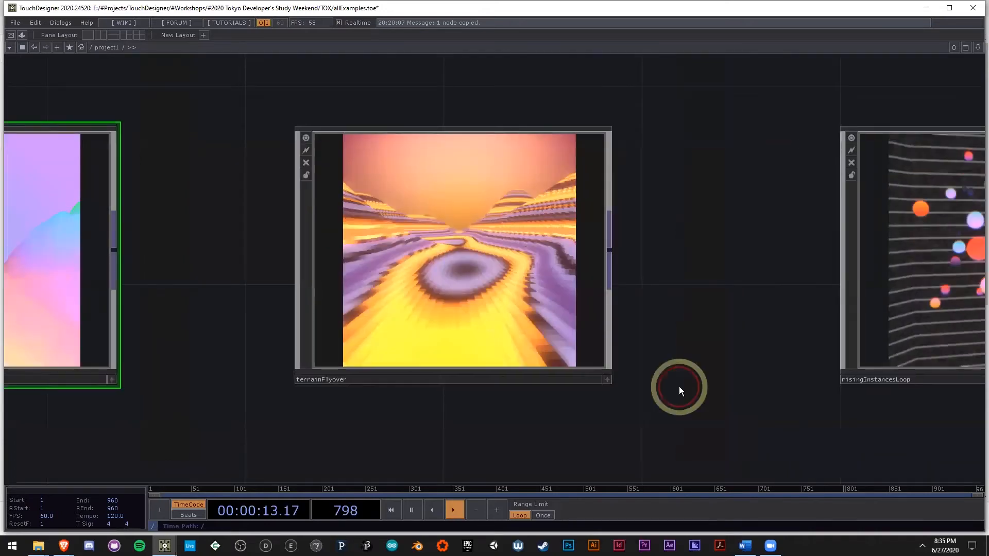
Step: Watch the terrainFlyover example, pause its playback and return to the NewProject network
{"action": "scroll", "coordinate": [461, 271], "scroll_direction": "up", "scroll_amount": 3}
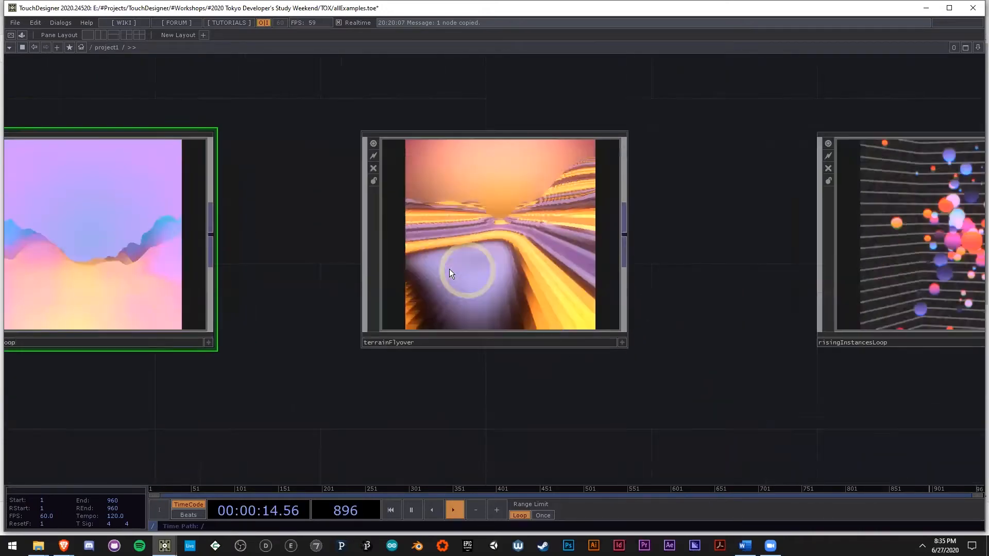
{"action": "key", "text": "space"}
{"action": "key", "text": "alt+Tab"}
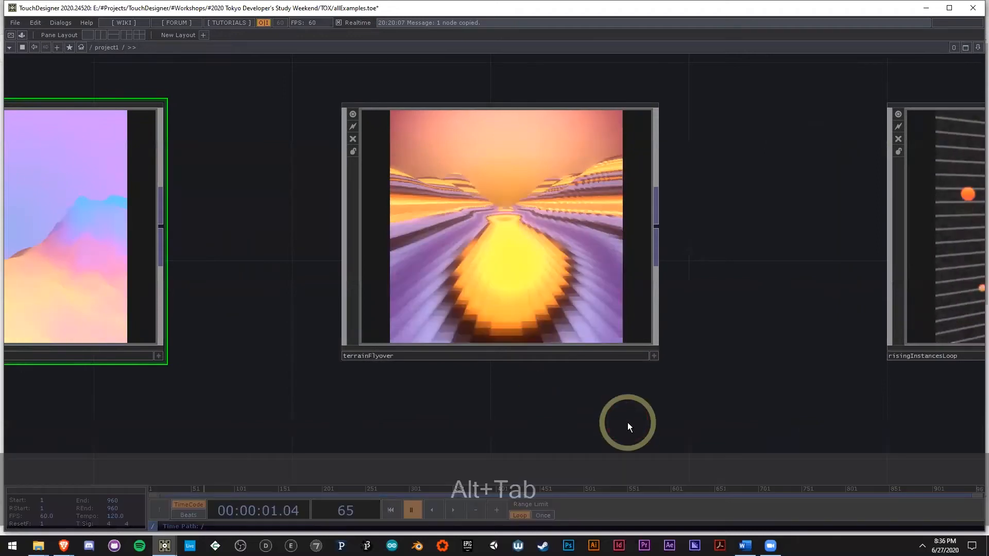
Step: Review blendEdges, the timeline and math chain and the geometry, render and composite operators to decide which can be reused
{"action": "scroll", "coordinate": [208, 332], "scroll_direction": "up", "scroll_amount": 6}
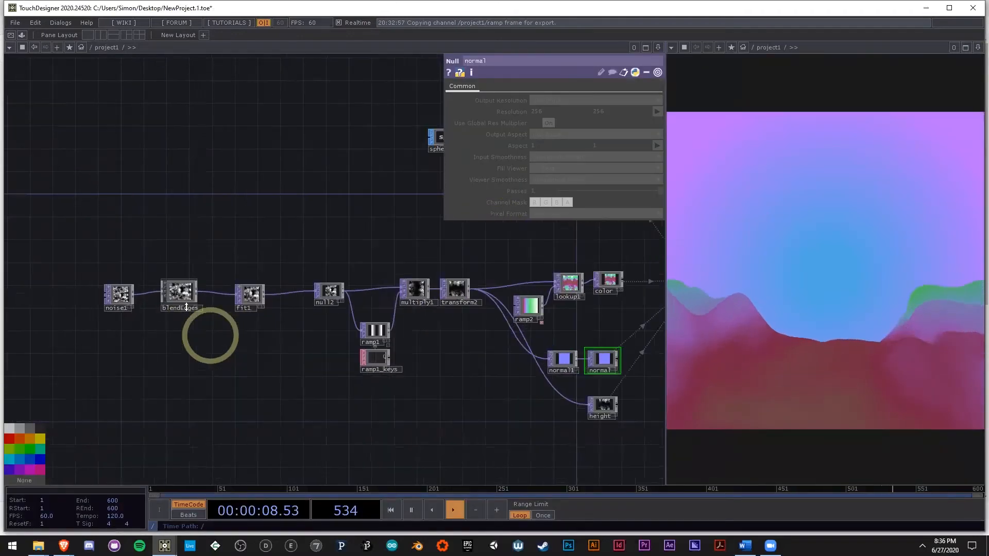
{"action": "left_click", "coordinate": [153, 275]}
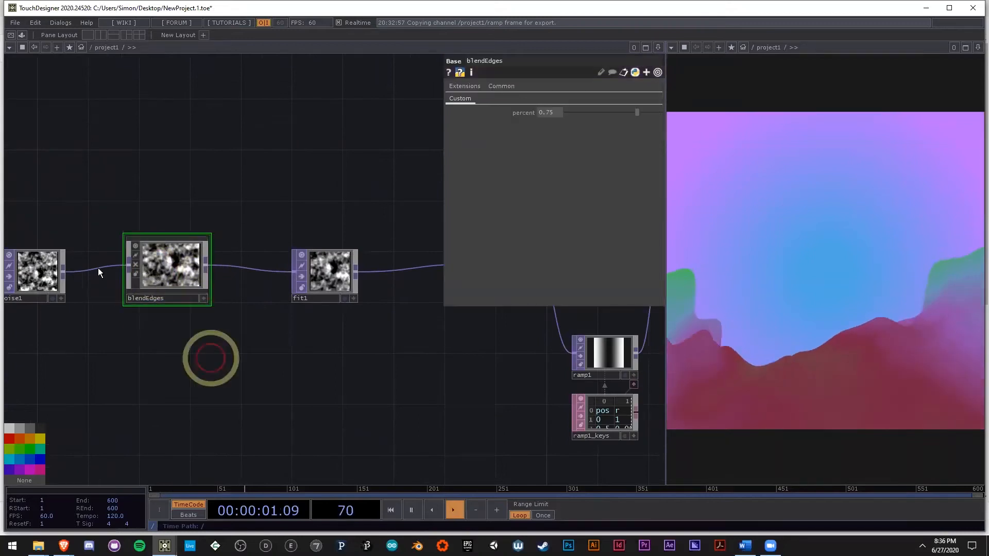
{"action": "scroll", "coordinate": [243, 367], "scroll_direction": "down", "scroll_amount": 5}
{"action": "scroll", "coordinate": [242, 364], "scroll_direction": "down", "scroll_amount": 2}
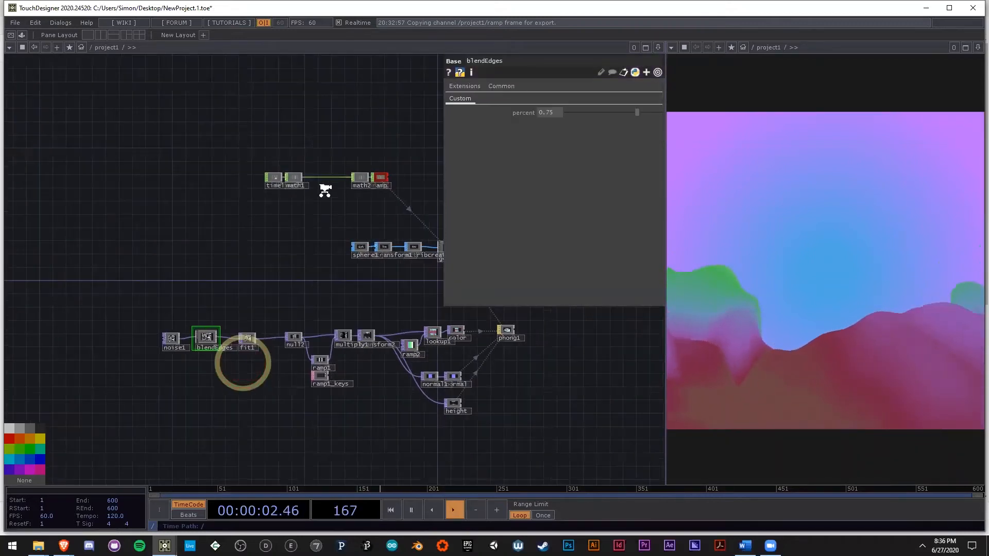
{"action": "scroll", "coordinate": [304, 210], "scroll_direction": "up", "scroll_amount": 6}
{"action": "left_click_drag", "start_coordinate": [354, 202], "coordinate": [174, 247]}
{"action": "scroll", "coordinate": [174, 248], "scroll_direction": "down", "scroll_amount": 3}
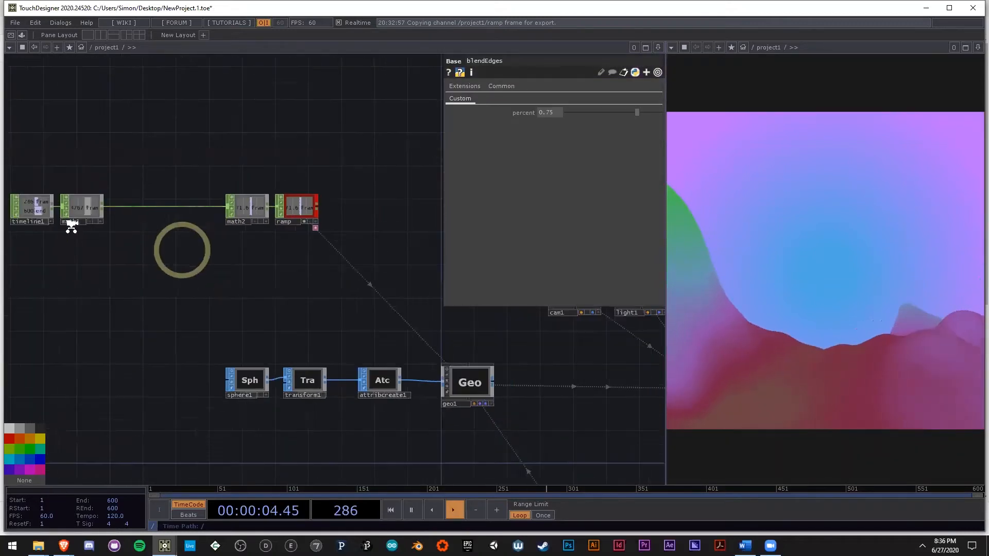
{"action": "left_click_drag", "start_coordinate": [71, 228], "coordinate": [124, 241]}
{"action": "scroll", "coordinate": [125, 241], "scroll_direction": "up", "scroll_amount": 3}
{"action": "left_click_drag", "start_coordinate": [71, 196], "coordinate": [144, 219]}
{"action": "scroll", "coordinate": [143, 218], "scroll_direction": "up", "scroll_amount": 5}
{"action": "left_click", "coordinate": [331, 274]}
{"action": "left_click_drag", "start_coordinate": [238, 298], "coordinate": [63, 228]}
{"action": "scroll", "coordinate": [143, 256], "scroll_direction": "down", "scroll_amount": 5}
{"action": "scroll", "coordinate": [390, 344], "scroll_direction": "up", "scroll_amount": 5}
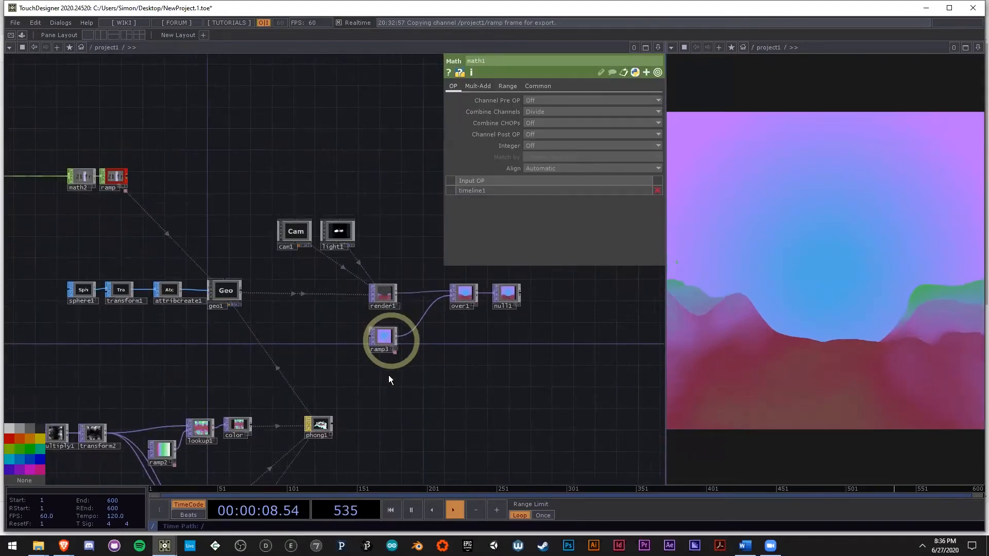
Step: Try deleting the sphere geometry, material, texture and render operators, and undo the deletion
{"action": "scroll", "coordinate": [403, 361], "scroll_direction": "down", "scroll_amount": 10}
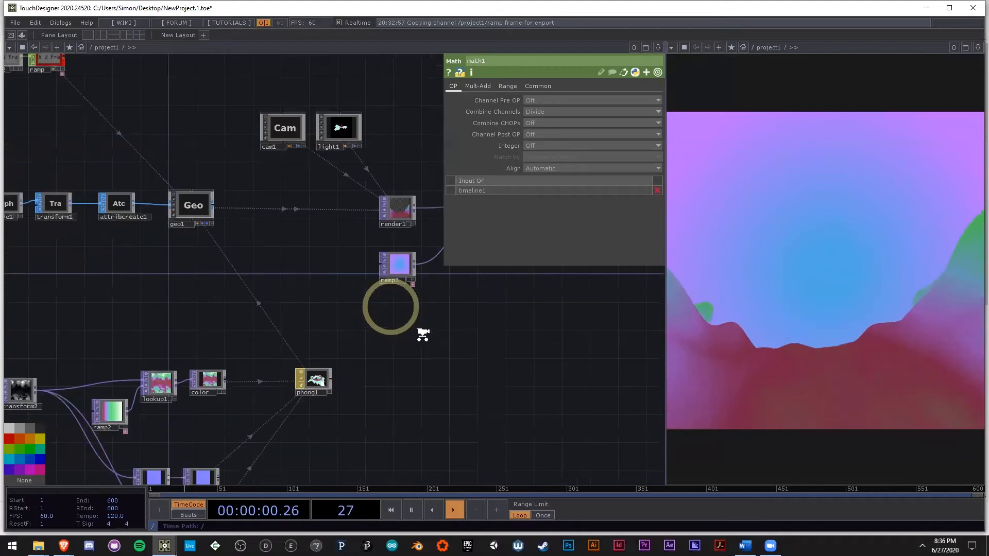
{"action": "left_click_drag", "start_coordinate": [475, 382], "coordinate": [485, 400]}
{"action": "right_click_drag", "start_coordinate": [604, 429], "coordinate": [111, 210]}
{"action": "key", "text": "Delete"}
{"action": "left_click_drag", "start_coordinate": [172, 266], "coordinate": [246, 272]}
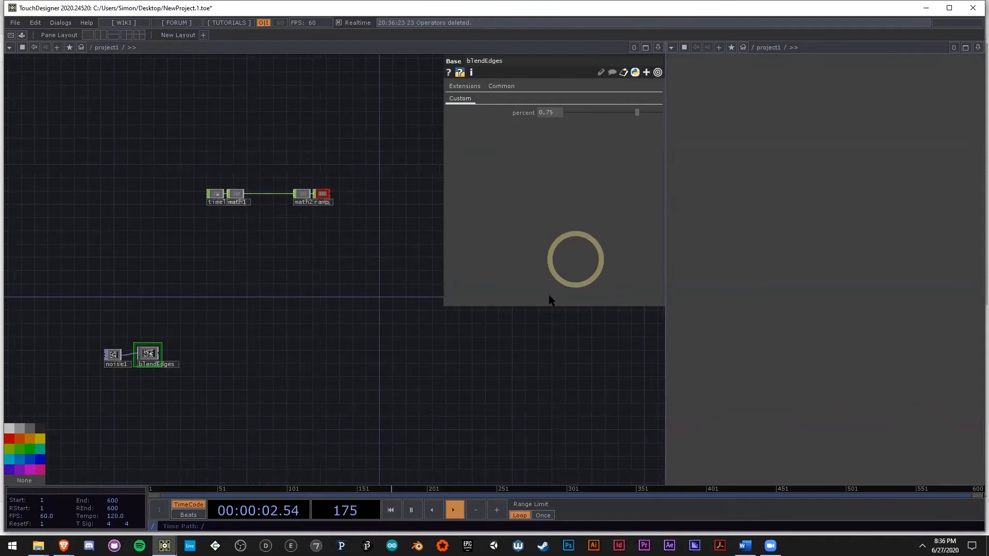
{"action": "key", "text": "ctrl+z"}
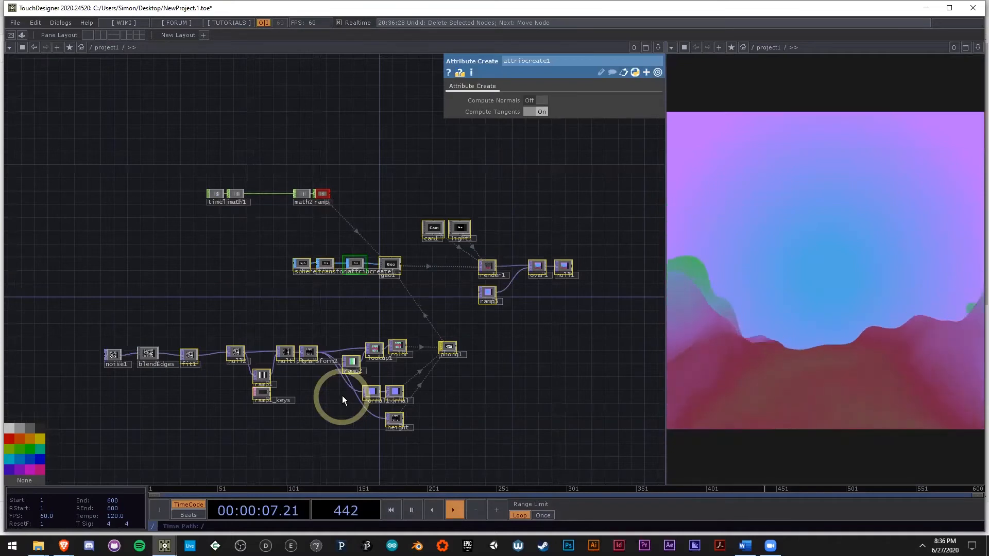
Step: Delete all operators except the timeline-to-ramp channel chain, noise1 and blendEdges
{"action": "left_click_drag", "start_coordinate": [531, 391], "coordinate": [516, 380]}
{"action": "right_click_drag", "start_coordinate": [594, 413], "coordinate": [168, 210]}
{"action": "key", "text": "Delete"}
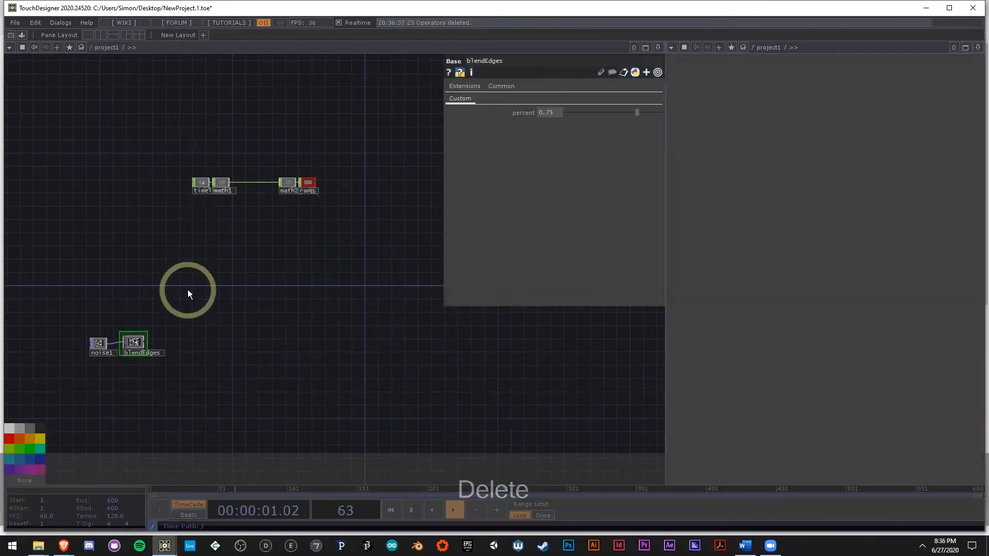
Step: Examine the noise1 texture and how blendEdges changes it, viewing both operators up close
{"action": "scroll", "coordinate": [148, 342], "scroll_direction": "up", "scroll_amount": 4}
{"action": "left_click_drag", "start_coordinate": [247, 353], "coordinate": [325, 347]}
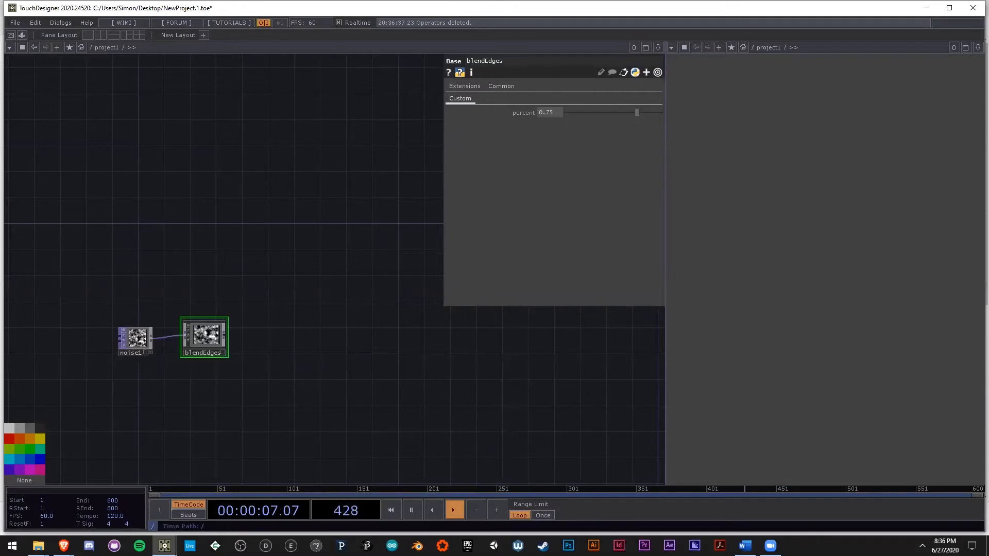
{"action": "scroll", "coordinate": [130, 341], "scroll_direction": "up", "scroll_amount": 8}
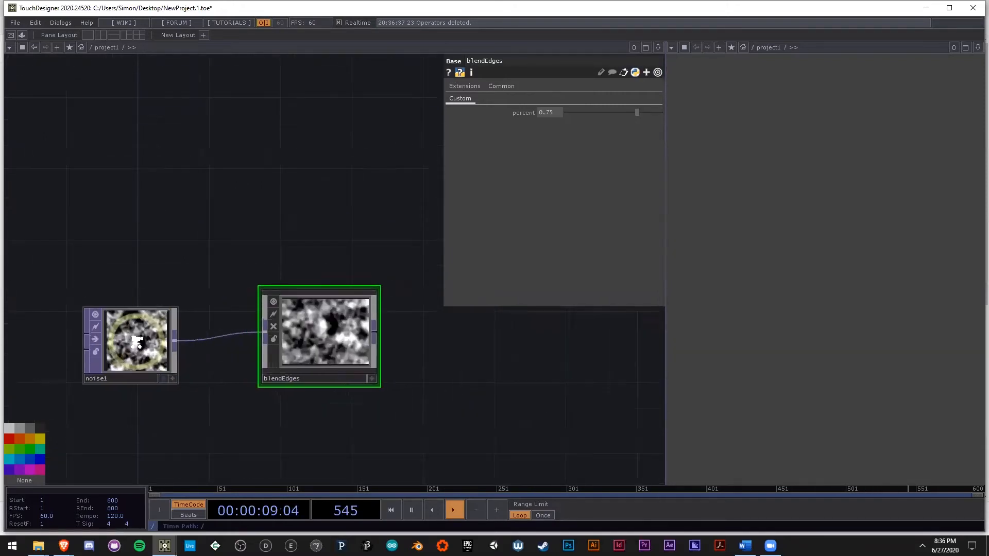
{"action": "left_click_drag", "start_coordinate": [193, 248], "coordinate": [238, 228]}
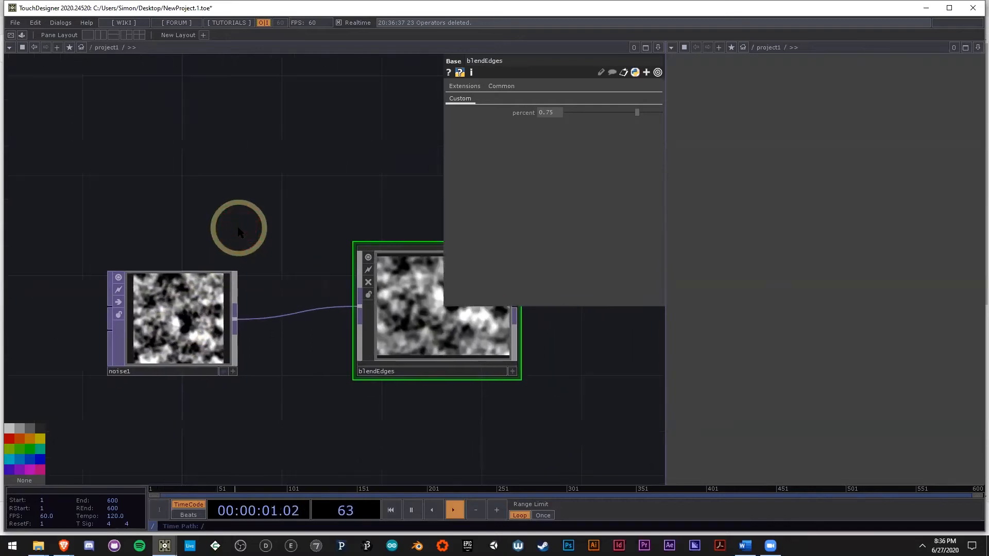
{"action": "middle_click", "coordinate": [184, 345]}
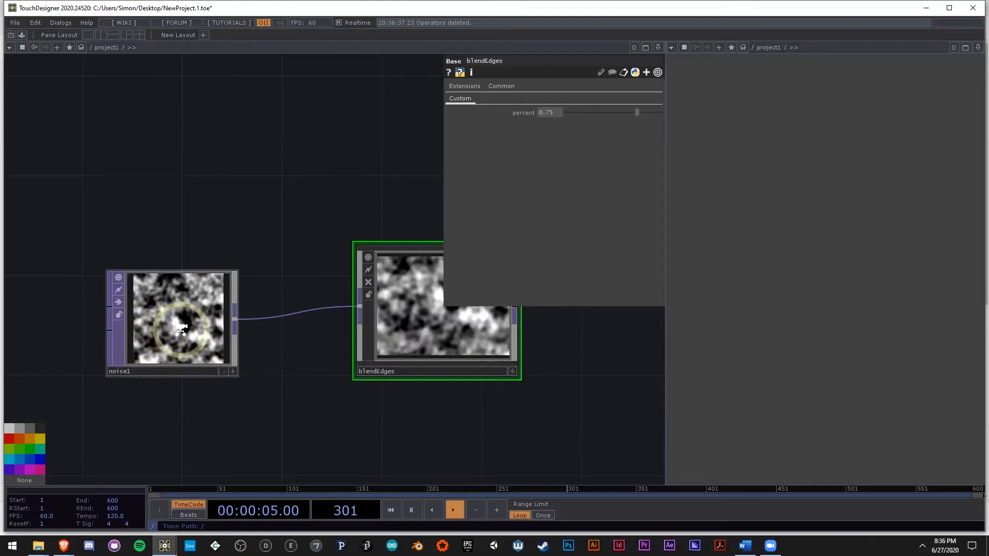
{"action": "scroll", "coordinate": [181, 329], "scroll_direction": "down", "scroll_amount": 2}
{"action": "scroll", "coordinate": [180, 330], "scroll_direction": "up", "scroll_amount": 1}
{"action": "scroll", "coordinate": [183, 345], "scroll_direction": "down", "scroll_amount": 2}
{"action": "scroll", "coordinate": [186, 335], "scroll_direction": "up", "scroll_amount": 3}
{"action": "middle_click", "coordinate": [184, 322]}
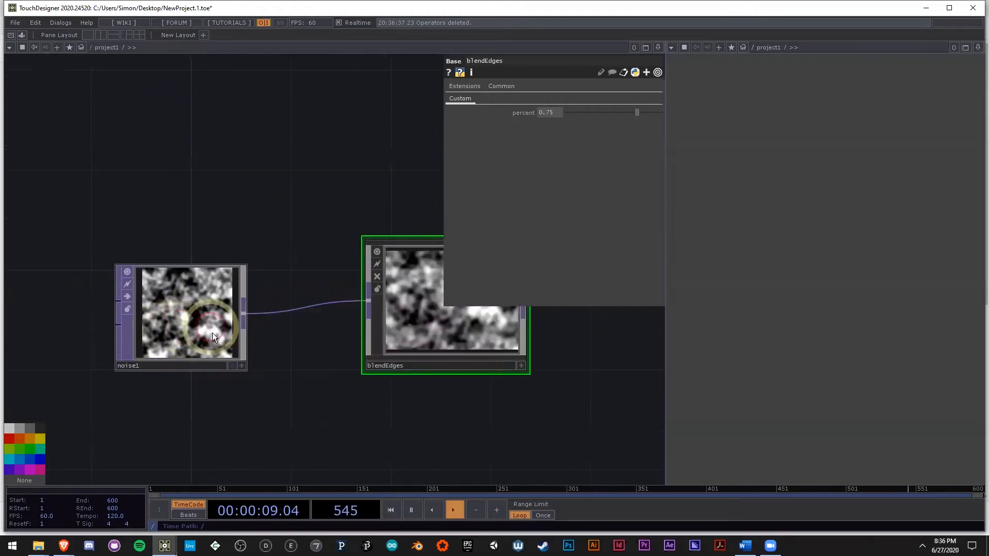
{"action": "left_click_drag", "start_coordinate": [482, 397], "coordinate": [288, 381]}
{"action": "scroll", "coordinate": [291, 383], "scroll_direction": "down", "scroll_amount": 2}
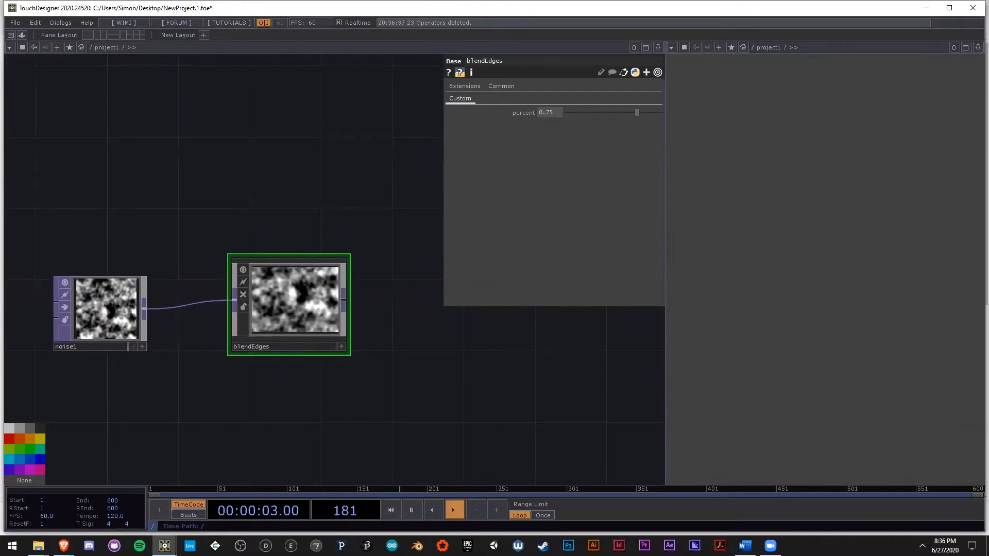
Step: Select noise1 and show its noise parameters with the remaining texture operators in view
{"action": "left_click", "coordinate": [103, 306]}
{"action": "scroll", "coordinate": [250, 242], "scroll_direction": "down", "scroll_amount": 2}
{"action": "scroll", "coordinate": [286, 204], "scroll_direction": "down", "scroll_amount": 1}
{"action": "left_click_drag", "start_coordinate": [309, 164], "coordinate": [283, 235]}
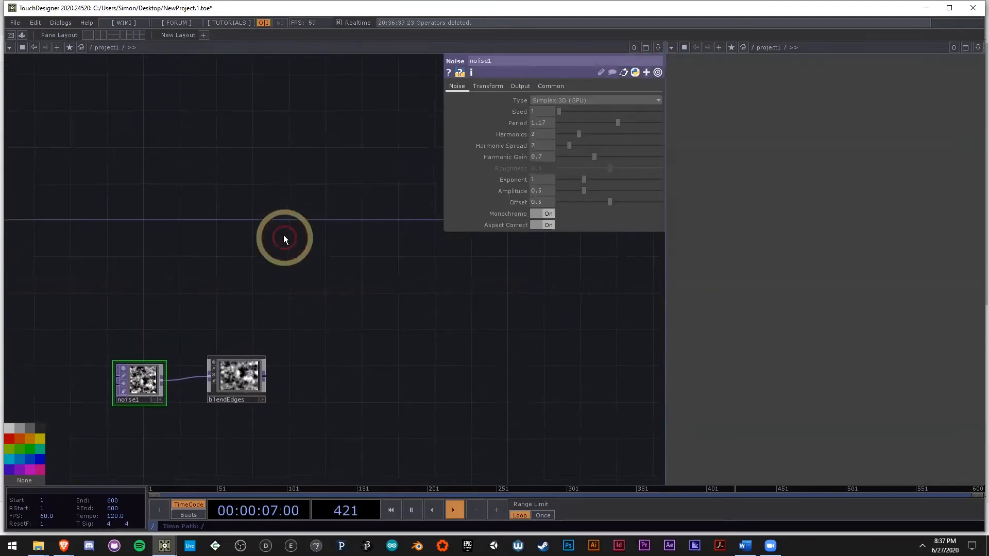
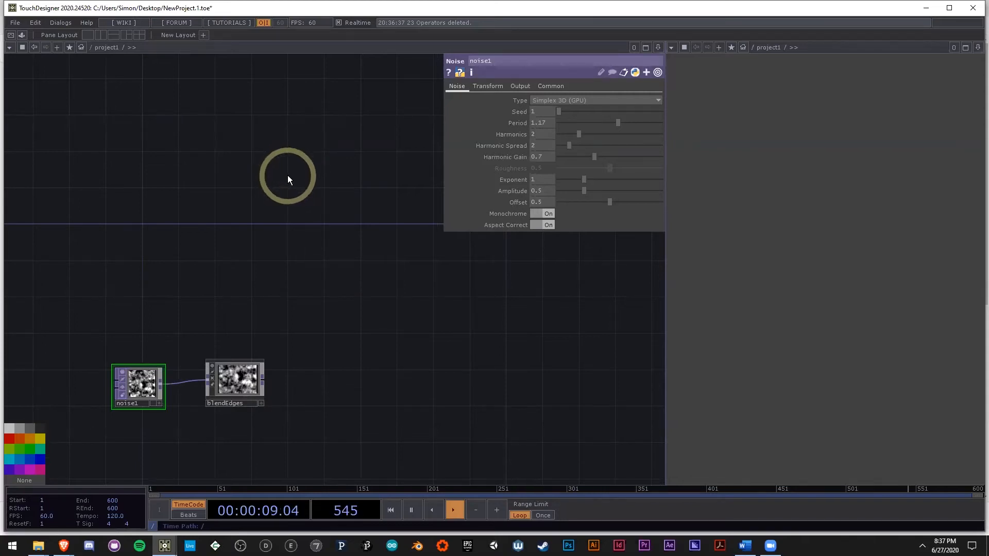
Step: Add a Constant CHOP in the empty network area above noise1
{"action": "key", "text": "Tab"}
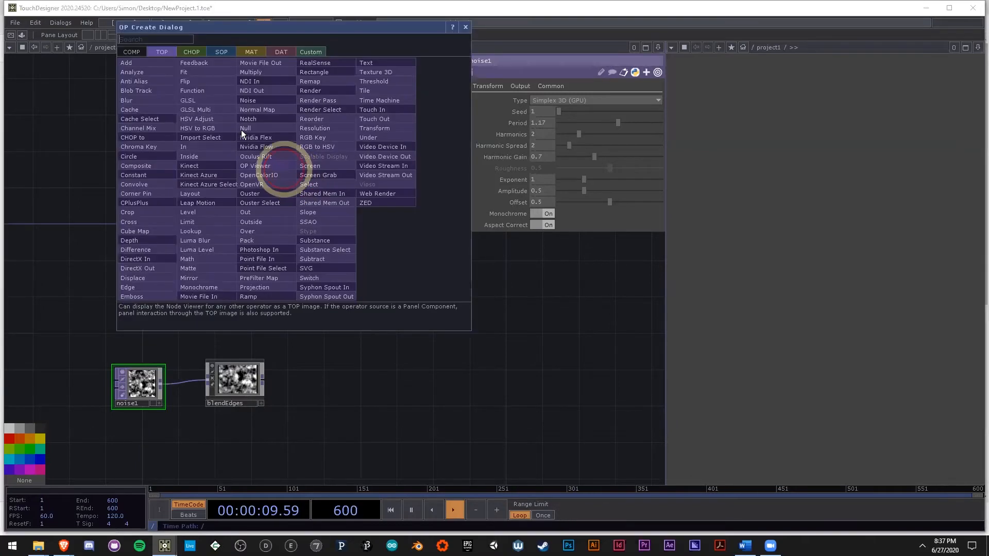
{"action": "left_click", "coordinate": [196, 51]}
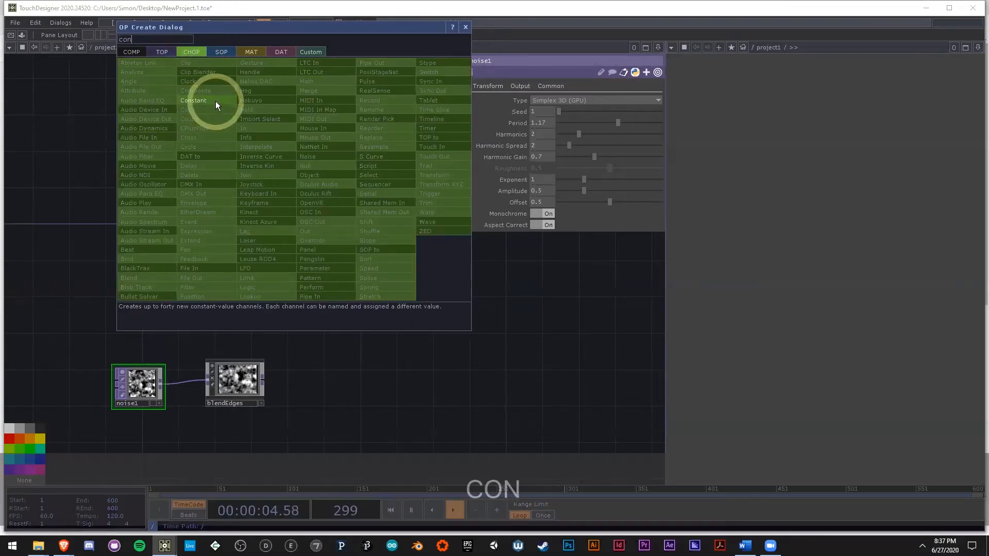
{"action": "left_click", "coordinate": [216, 101]}
{"action": "left_click", "coordinate": [314, 176]}
{"action": "scroll", "coordinate": [324, 180], "scroll_direction": "up", "scroll_amount": 5}
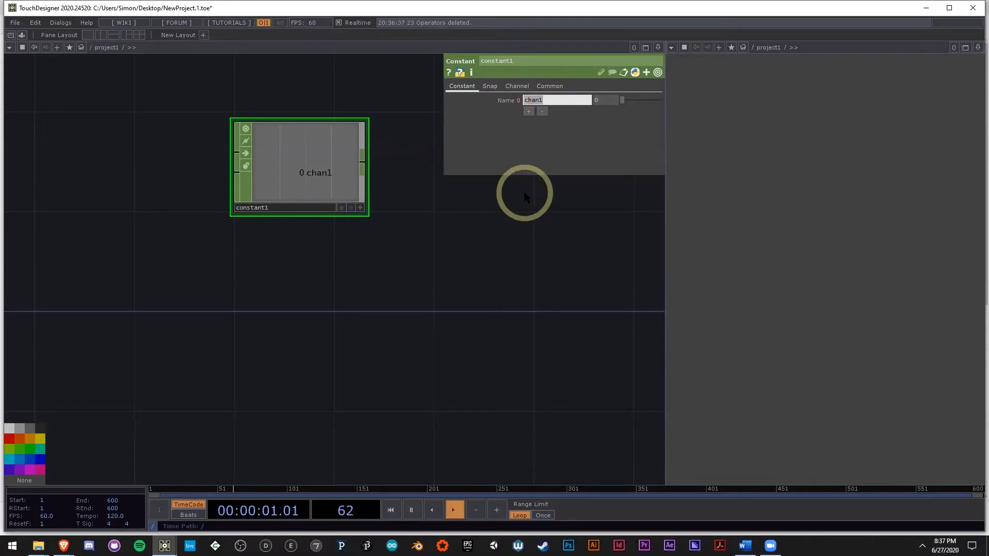
{"action": "scroll", "coordinate": [453, 238], "scroll_direction": "down", "scroll_amount": 5}
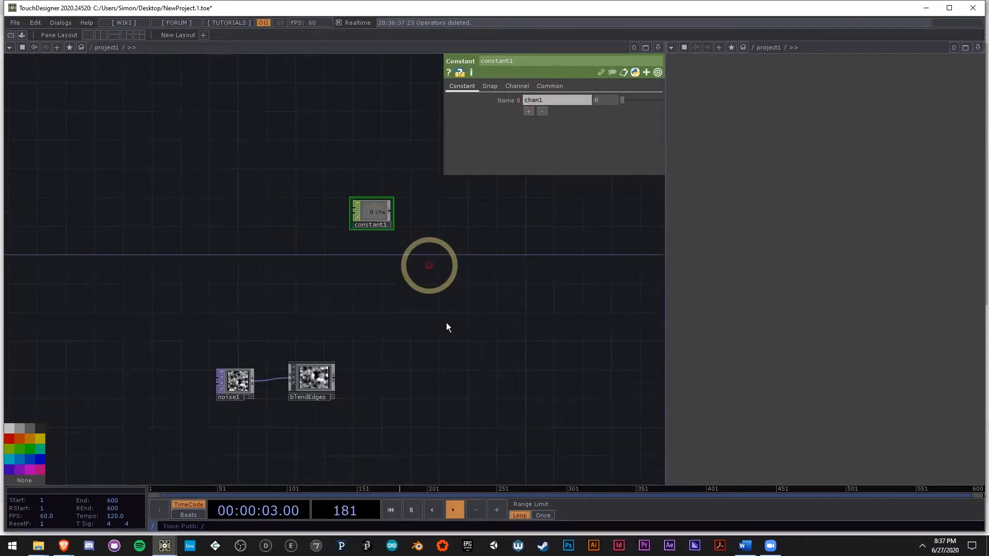
Step: Rename the new Constant CHOP to pars
{"action": "scroll", "coordinate": [410, 182], "scroll_direction": "up", "scroll_amount": 3}
{"action": "scroll", "coordinate": [404, 261], "scroll_direction": "up", "scroll_amount": 3}
{"action": "left_click", "coordinate": [317, 275]}
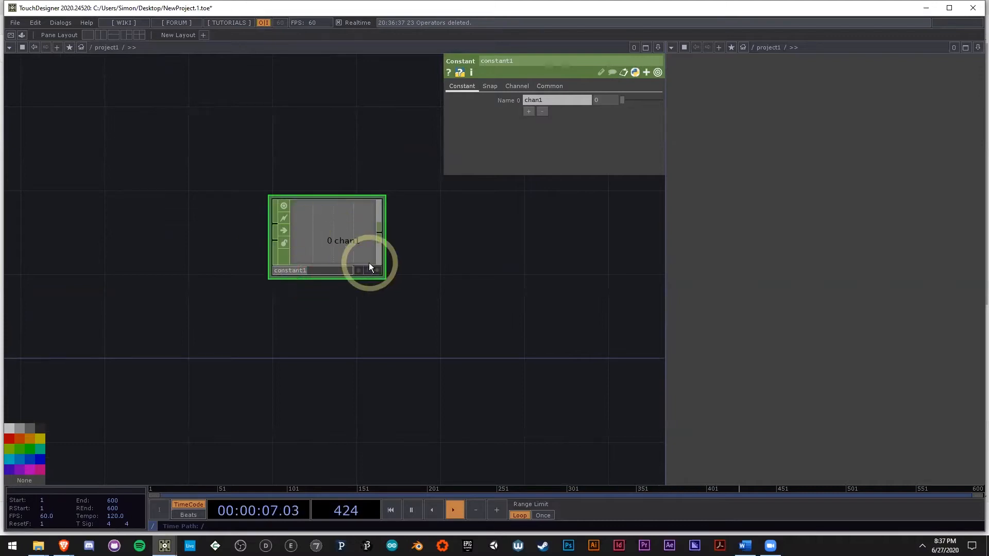
{"action": "type", "text": "pars"}
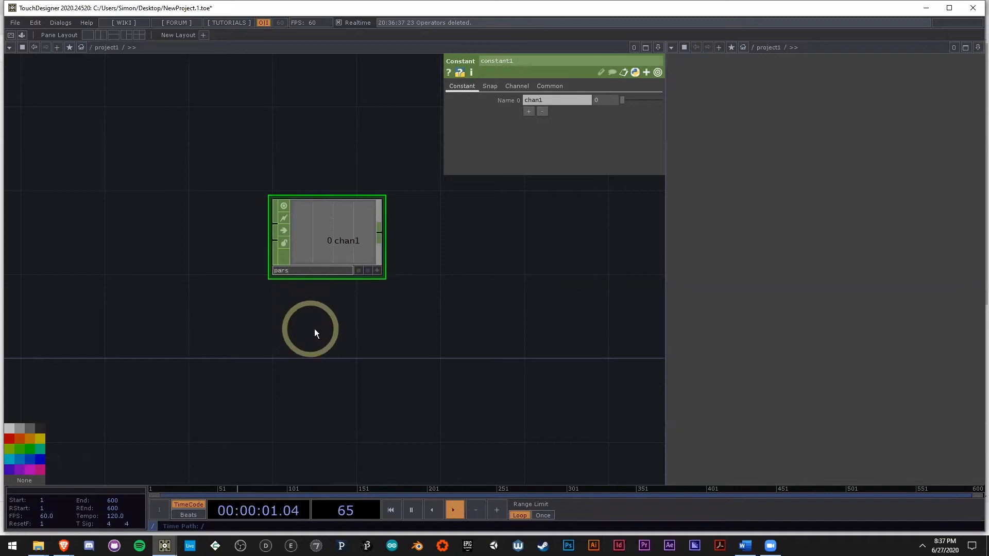
{"action": "left_click", "coordinate": [340, 250]}
{"action": "left_click_drag", "start_coordinate": [379, 354], "coordinate": [365, 308]}
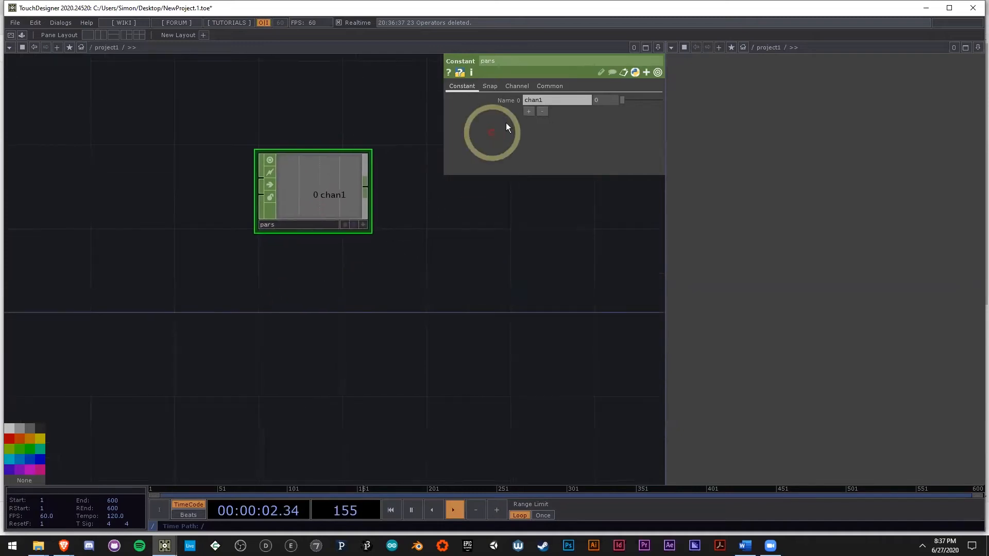
Step: Name the first channel of pars rows and add a second channel named cols
{"action": "left_click", "coordinate": [550, 99]}
{"action": "type", "text": "row"}
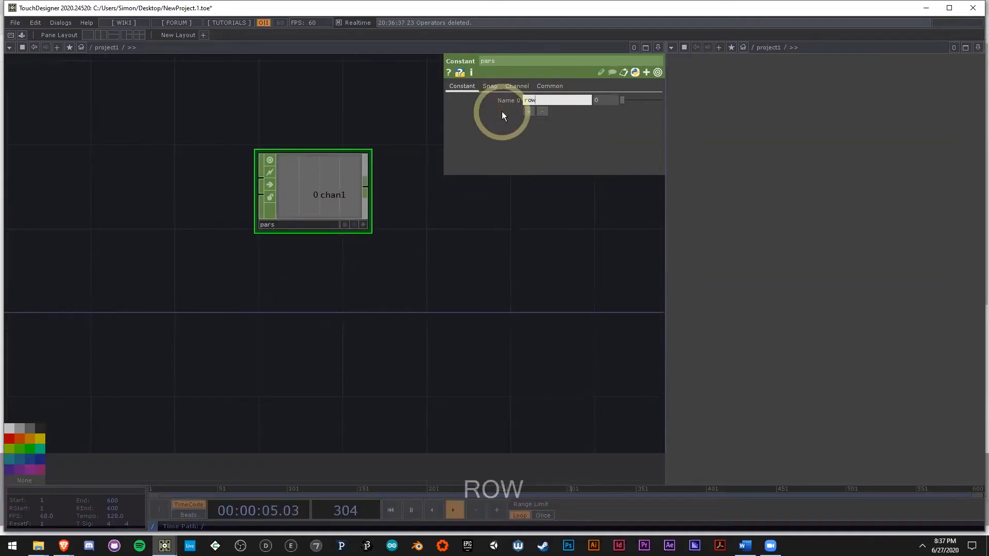
{"action": "type", "text": "s"}
{"action": "left_click", "coordinate": [530, 113]}
{"action": "left_click_drag", "start_coordinate": [554, 111], "coordinate": [513, 109]}
{"action": "type", "text": "cols"}
{"action": "left_click", "coordinate": [558, 236]}
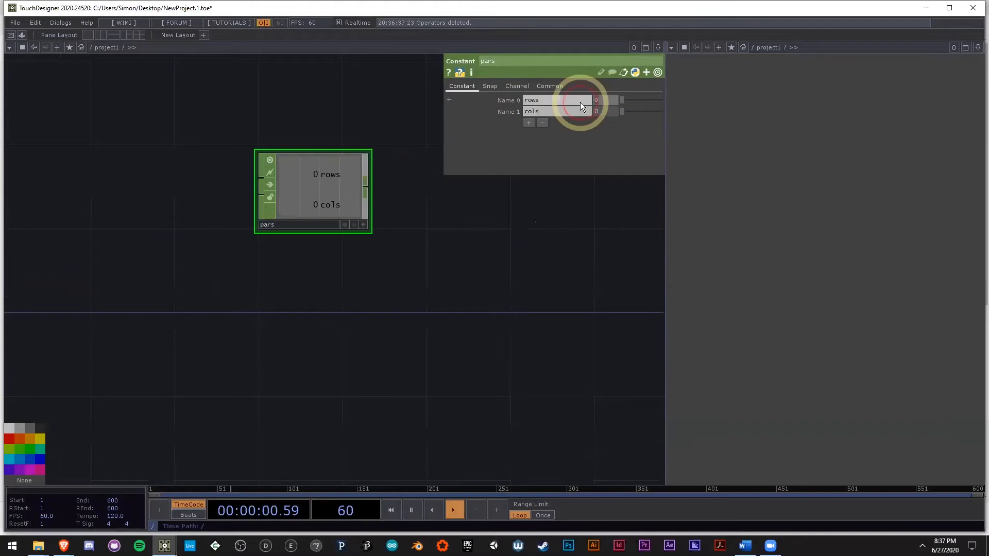
Step: Set the rows channel of pars to 250 and the cols channel to 600
{"action": "type", "text": "250"}
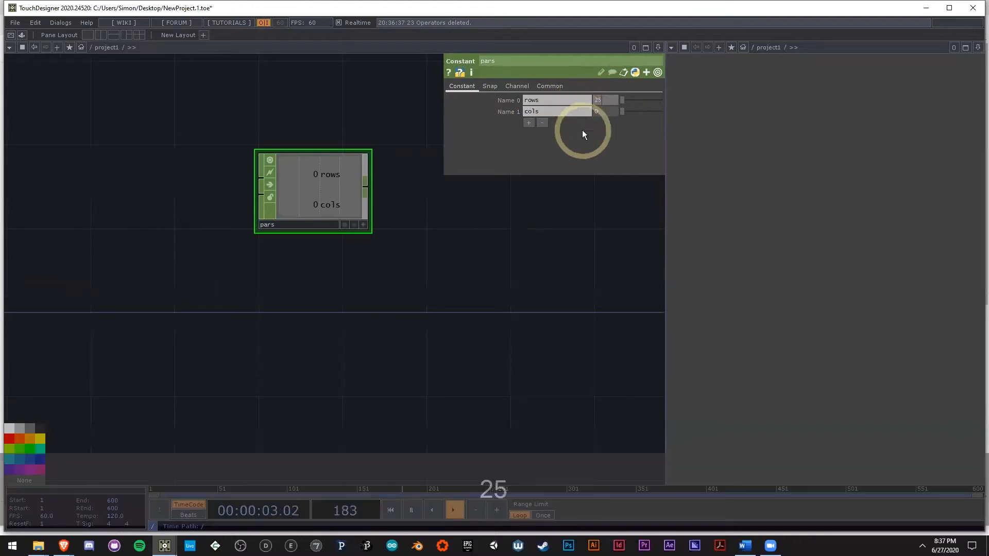
{"action": "left_click", "coordinate": [600, 111]}
{"action": "type", "text": "600"}
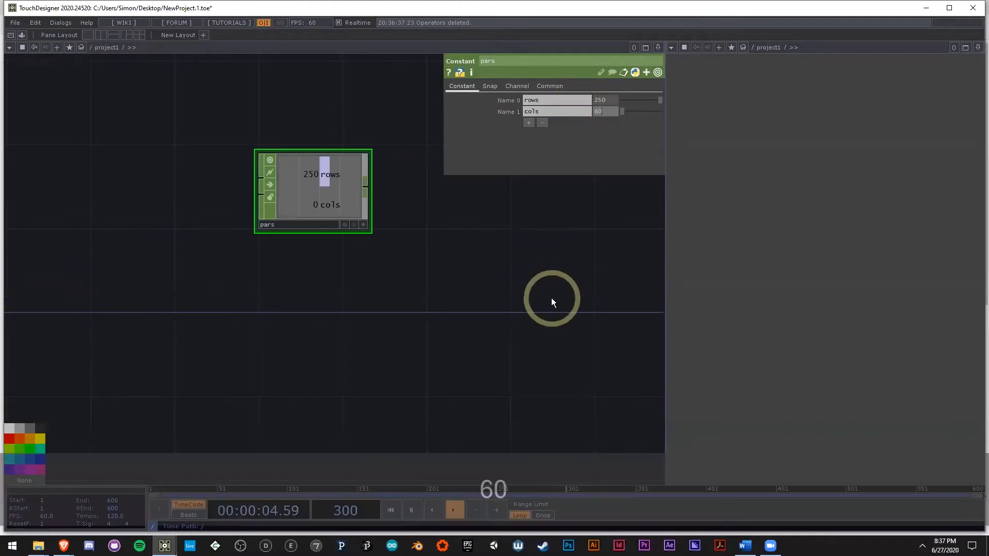
{"action": "left_click", "coordinate": [532, 294]}
Step: Select noise1 and expand its common Resolution parameter to expose the width and height expressions
{"action": "scroll", "coordinate": [425, 292], "scroll_direction": "down", "scroll_amount": 2}
{"action": "left_click_drag", "start_coordinate": [425, 292], "coordinate": [380, 288]}
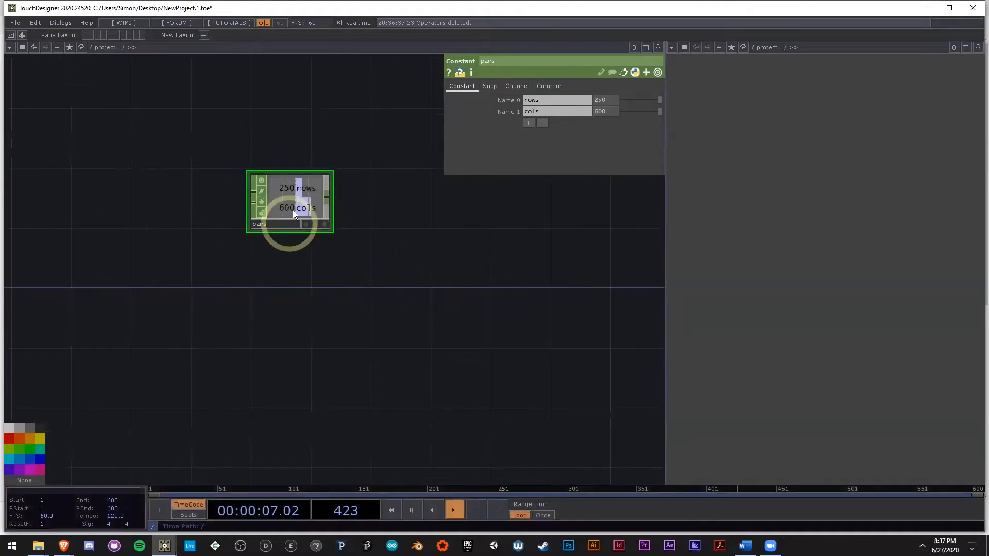
{"action": "scroll", "coordinate": [291, 217], "scroll_direction": "up", "scroll_amount": 3}
{"action": "left_click_drag", "start_coordinate": [397, 260], "coordinate": [246, 199]}
{"action": "scroll", "coordinate": [246, 199], "scroll_direction": "down", "scroll_amount": 3}
{"action": "left_click_drag", "start_coordinate": [331, 232], "coordinate": [346, 273]}
{"action": "scroll", "coordinate": [344, 183], "scroll_direction": "down", "scroll_amount": 3}
{"action": "scroll", "coordinate": [217, 320], "scroll_direction": "up", "scroll_amount": 3}
{"action": "left_click_drag", "start_coordinate": [389, 245], "coordinate": [410, 200]}
{"action": "scroll", "coordinate": [410, 200], "scroll_direction": "down", "scroll_amount": 3}
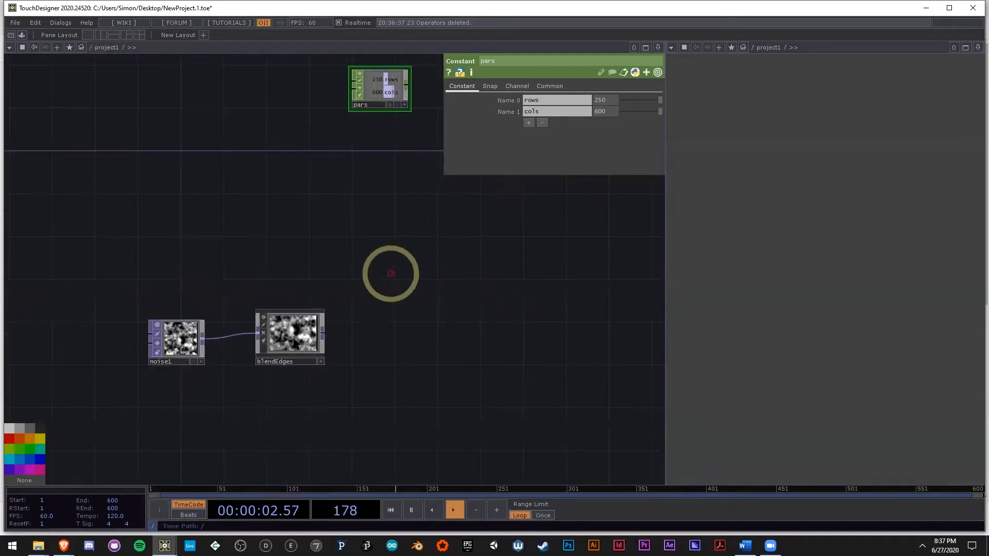
{"action": "left_click", "coordinate": [181, 341]}
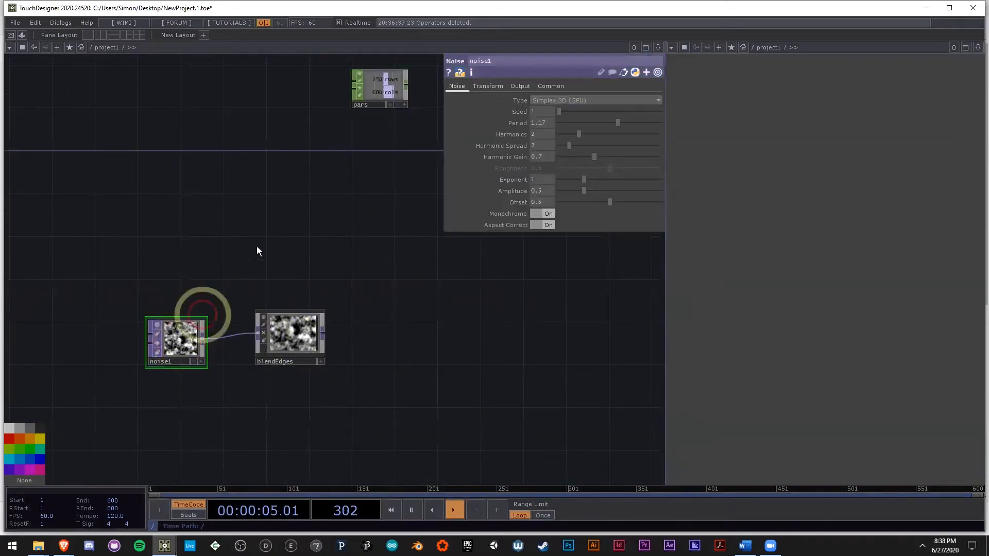
{"action": "left_click", "coordinate": [553, 88]}
{"action": "left_click", "coordinate": [518, 109]}
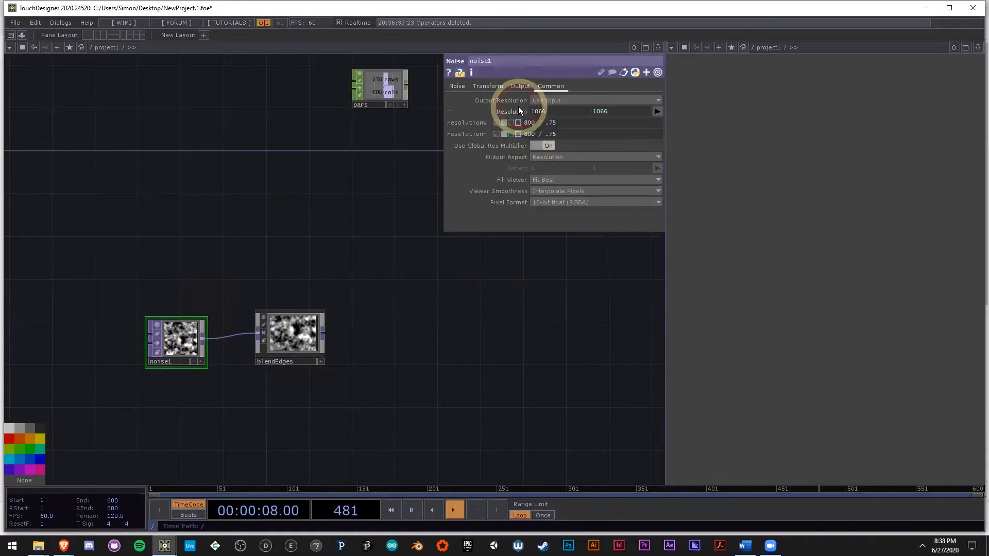
Step: Make the pars viewer active and link noise1's resolution width to rows and height to cols as CHOP references
{"action": "left_click", "coordinate": [386, 87]}
{"action": "key", "text": "a"}
{"action": "left_click", "coordinate": [182, 348]}
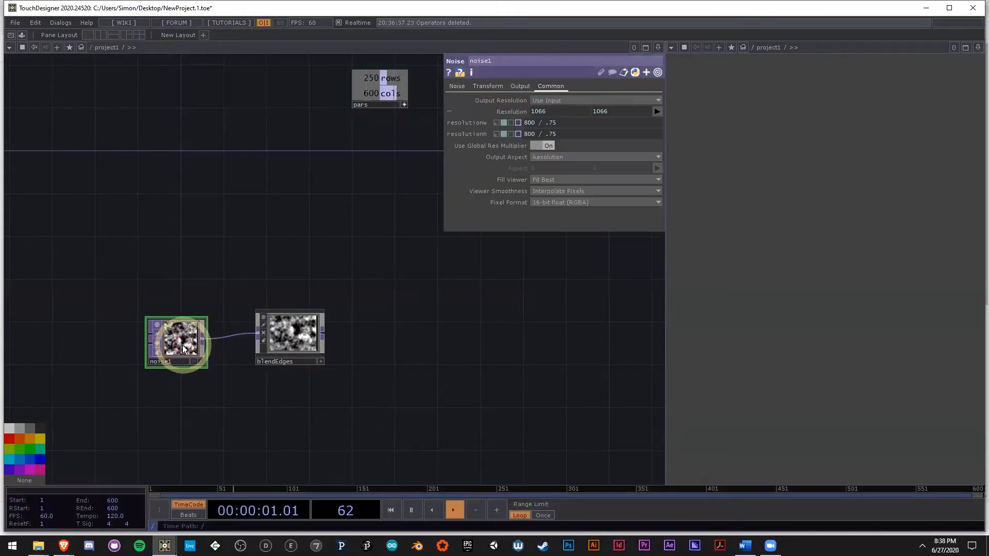
{"action": "left_click", "coordinate": [409, 108]}
{"action": "left_click_drag", "start_coordinate": [390, 78], "coordinate": [557, 109]}
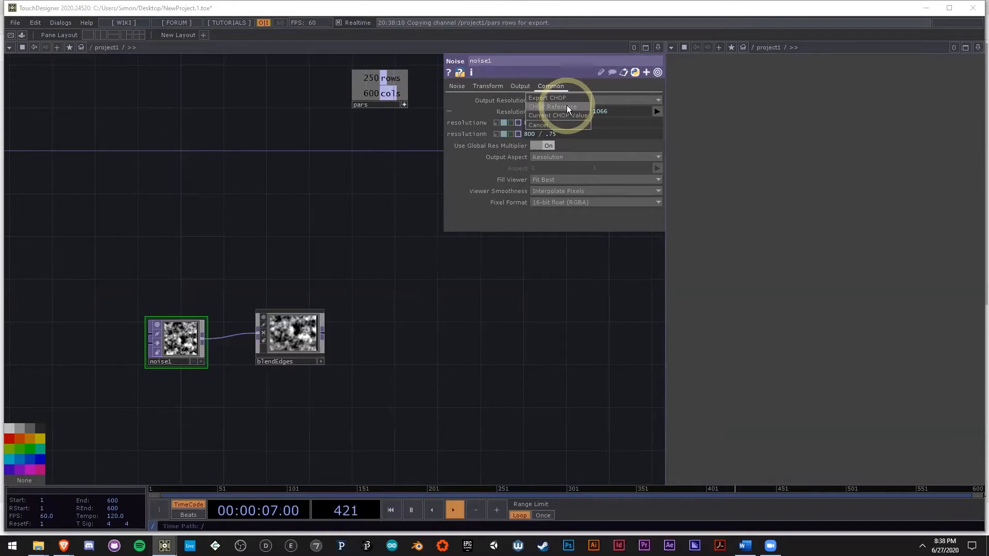
{"action": "left_click", "coordinate": [566, 105]}
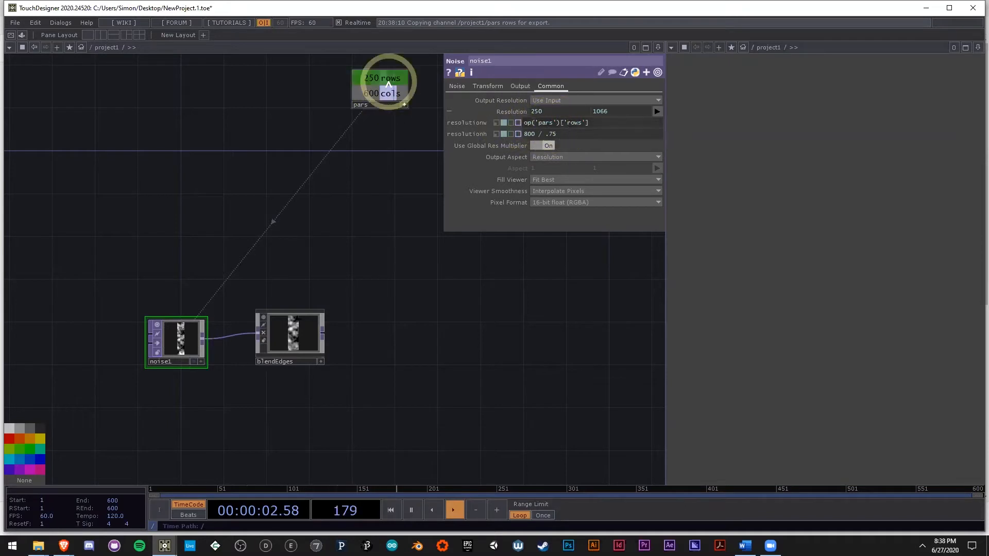
{"action": "left_click_drag", "start_coordinate": [397, 96], "coordinate": [569, 131]}
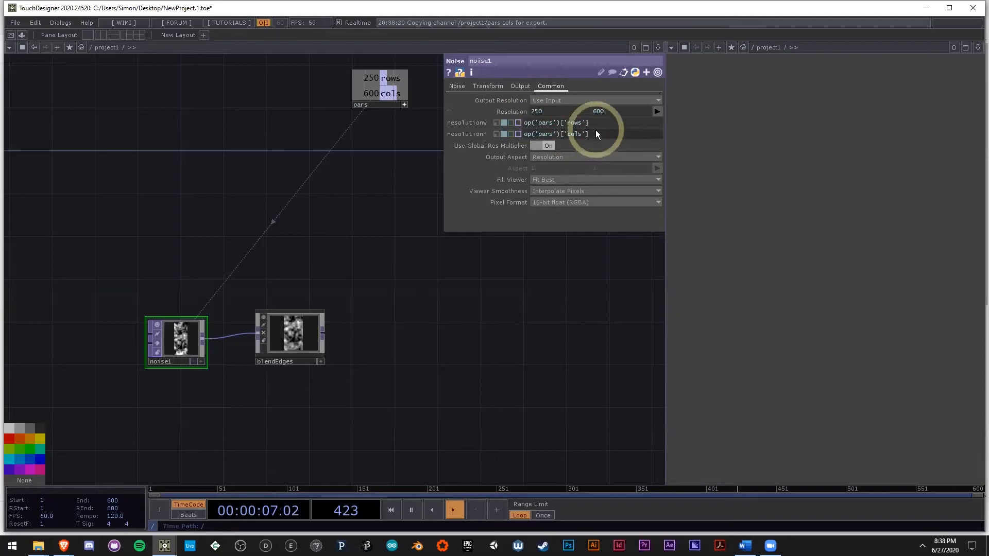
Step: Append a Null TOP to the output of blendEdges
{"action": "scroll", "coordinate": [303, 352], "scroll_direction": "up", "scroll_amount": 2}
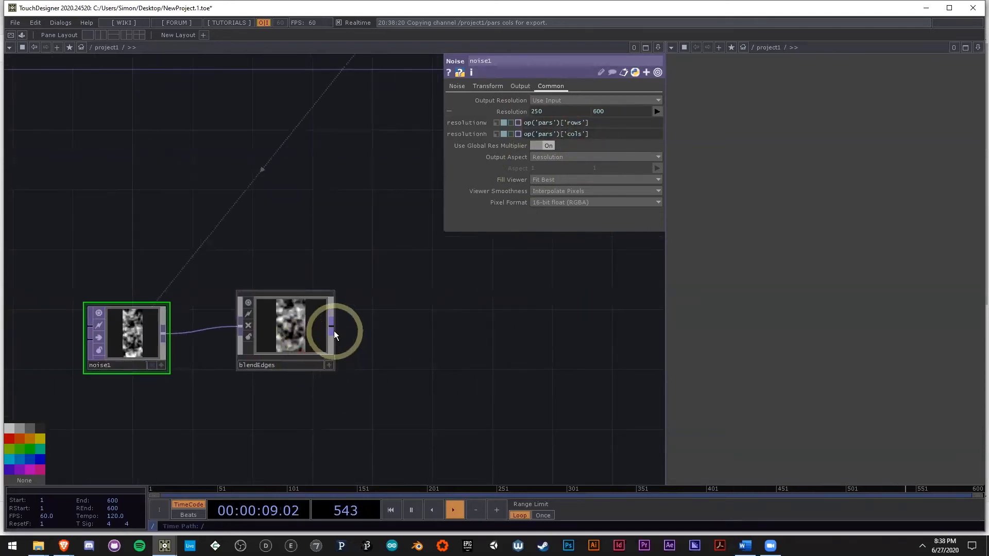
{"action": "right_click", "coordinate": [331, 328]}
{"action": "left_click", "coordinate": [296, 279]}
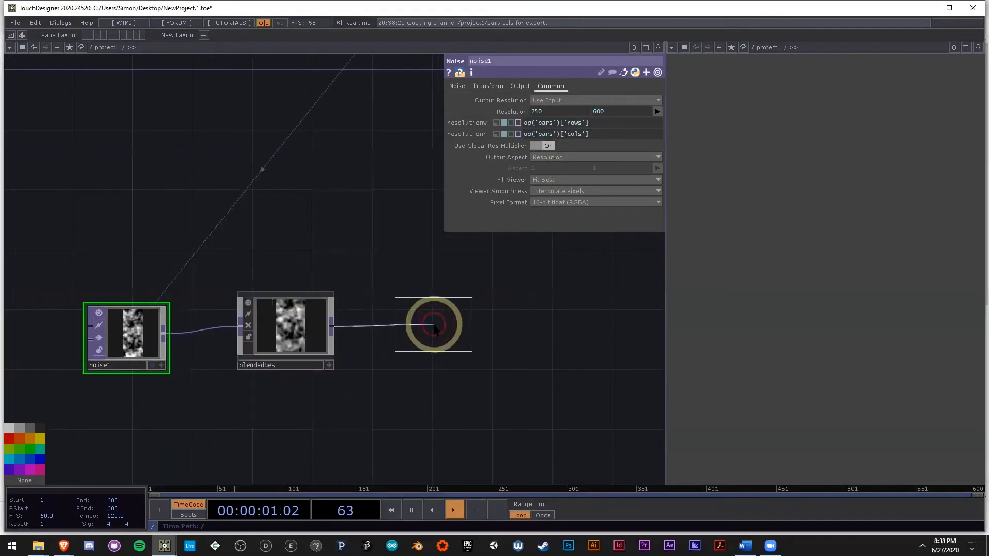
{"action": "left_click", "coordinate": [434, 328]}
Step: Compare the output sizes of noise1 and null1, with the percent parameter of blendEdges shown
{"action": "middle_click", "coordinate": [442, 329]}
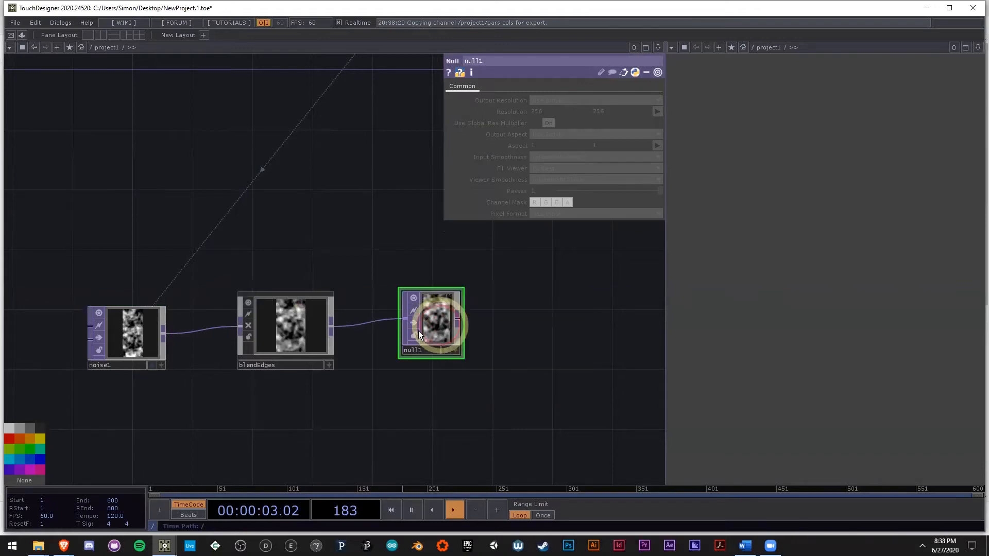
{"action": "left_click", "coordinate": [307, 333]}
{"action": "left_click", "coordinate": [540, 123]}
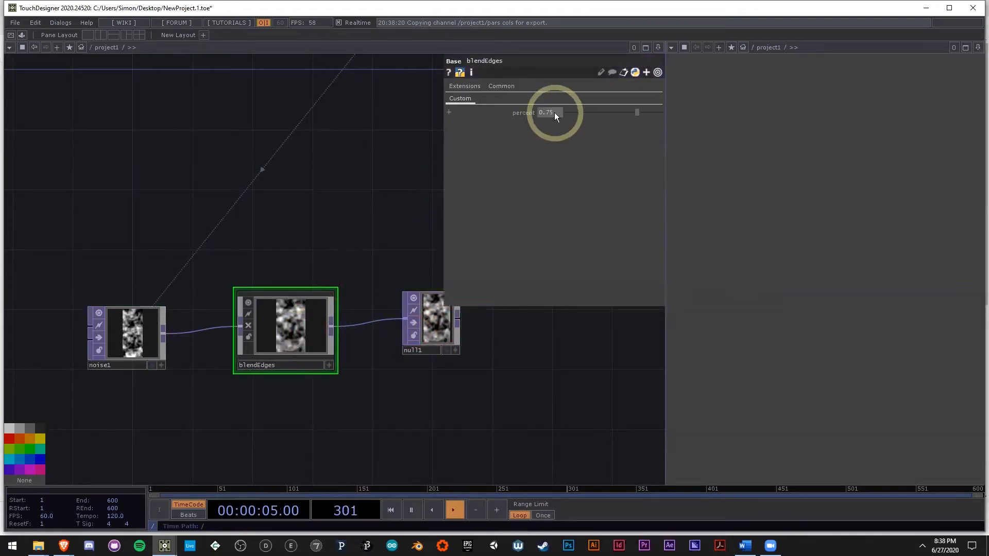
{"action": "scroll", "coordinate": [300, 337], "scroll_direction": "up", "scroll_amount": 2}
{"action": "middle_click", "coordinate": [498, 325]}
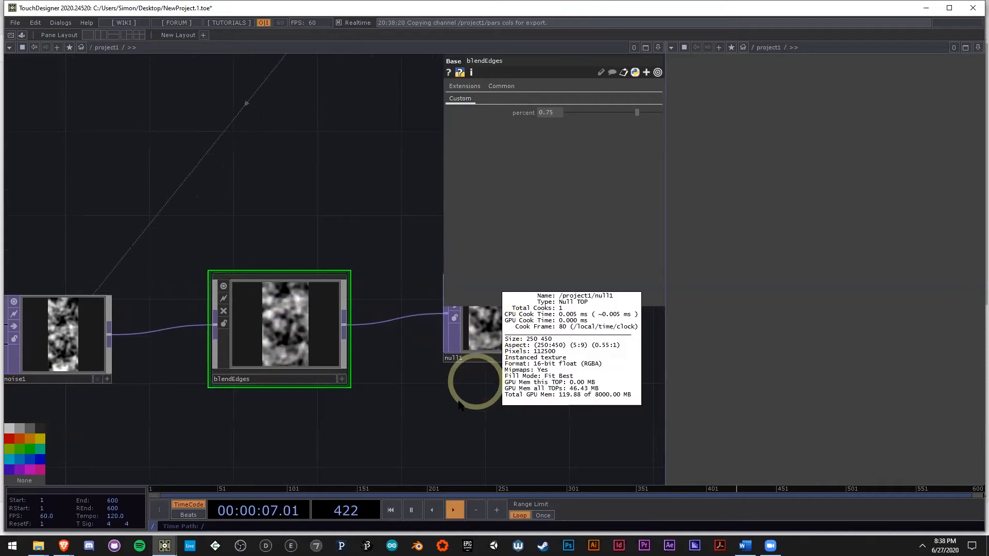
{"action": "middle_click", "coordinate": [86, 352]}
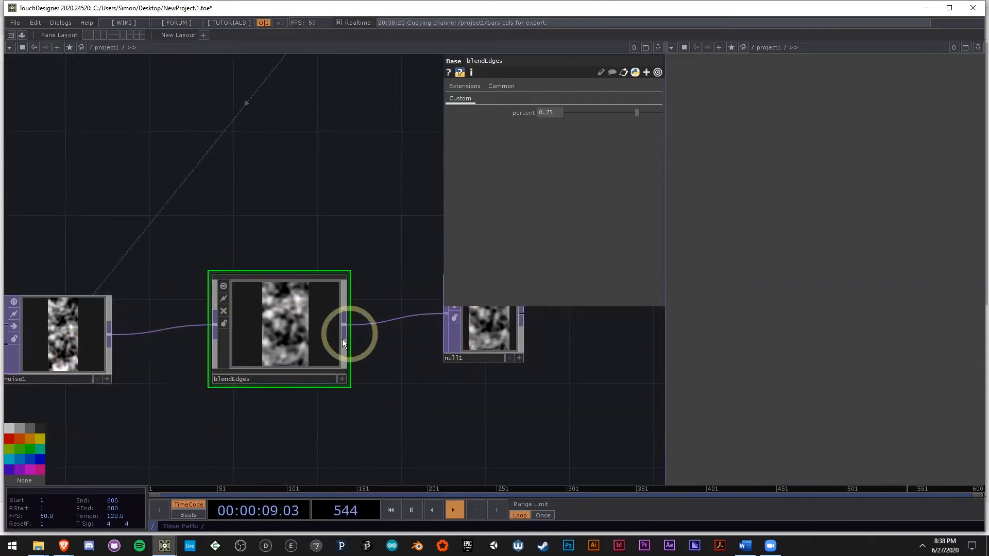
{"action": "middle_click", "coordinate": [495, 330]}
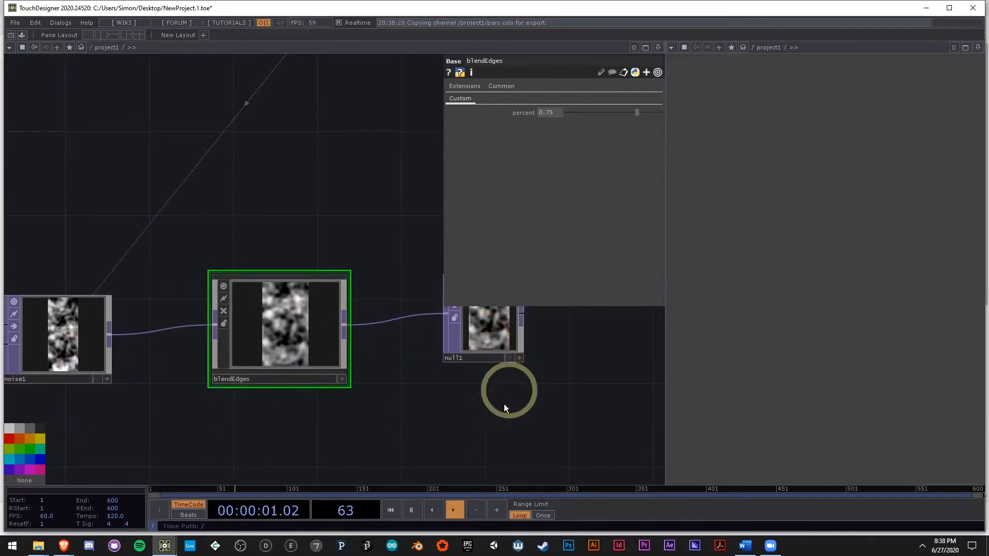
Step: Set the percent parameter of blendEdges to 0.5
{"action": "left_click_drag", "start_coordinate": [504, 404], "coordinate": [470, 396]}
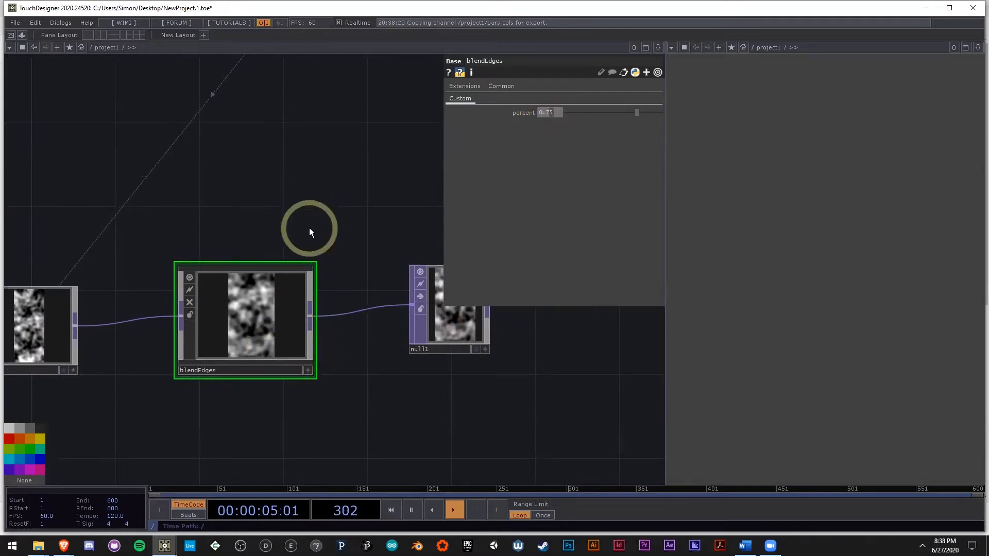
{"action": "key", "text": "BackSpace"}
{"action": "key", "text": "BackSpace"}
{"action": "type", "text": "5"}
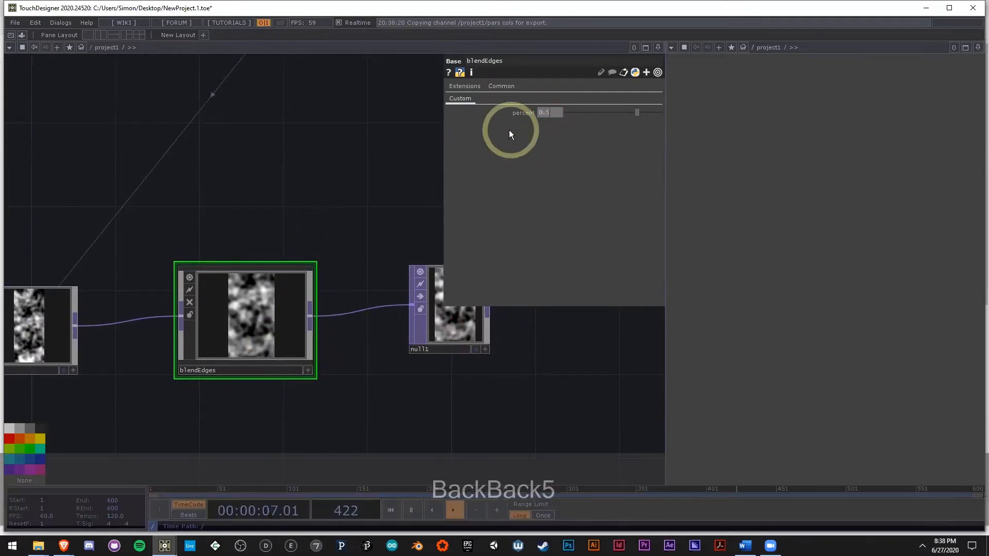
Step: Double noise1's resolution height by changing its expression to op('pars')['cols'] * 2
{"action": "left_click", "coordinate": [45, 326]}
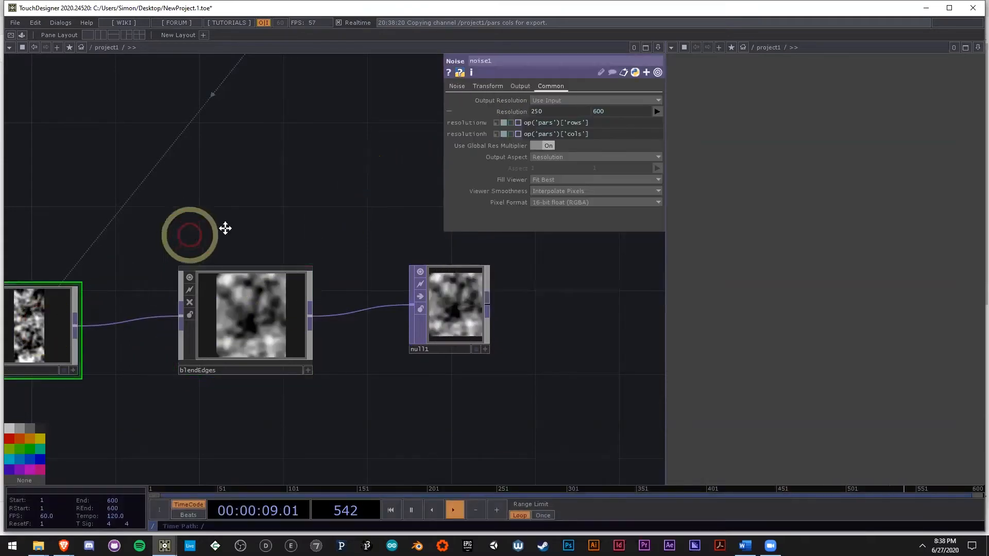
{"action": "left_click_drag", "start_coordinate": [190, 232], "coordinate": [346, 214]}
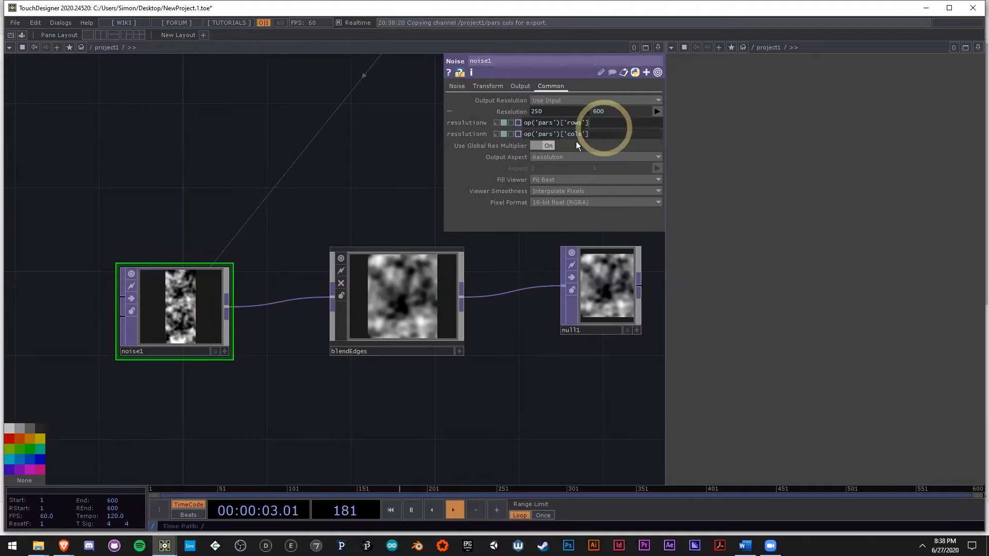
{"action": "left_click", "coordinate": [642, 129]}
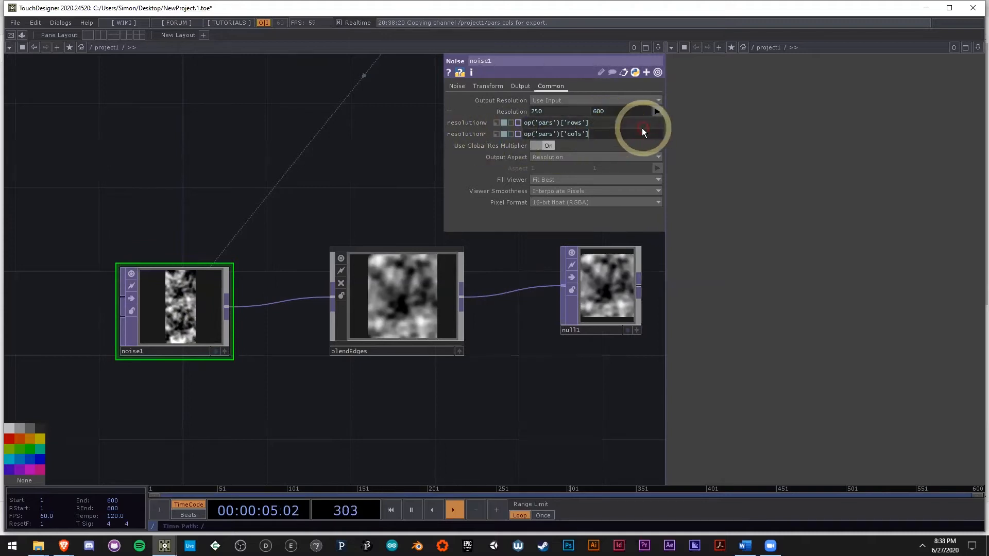
{"action": "type", "text": "* 2"}
{"action": "left_click", "coordinate": [267, 149]}
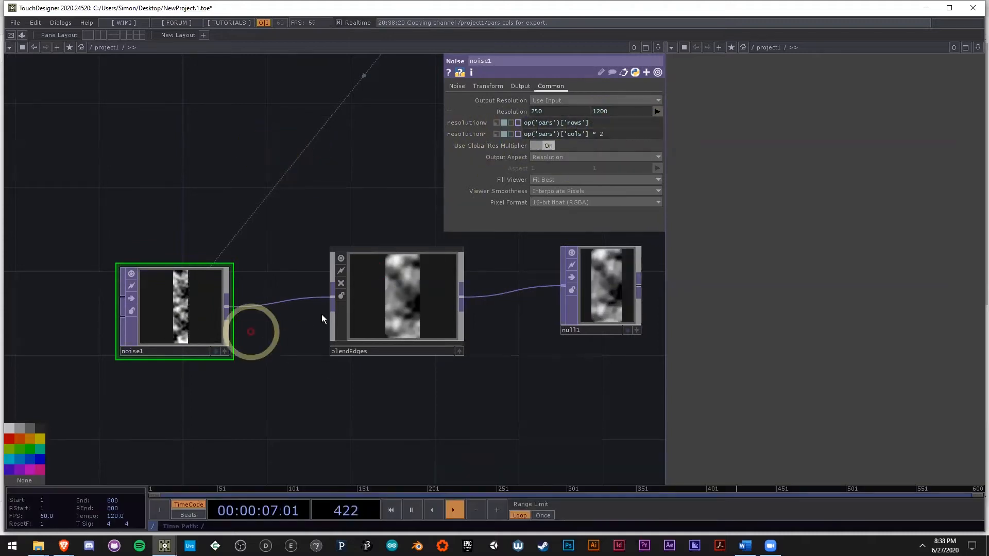
Step: Check the resolution of null1 with blendEdges selected, and bring pars back into view
{"action": "left_click_drag", "start_coordinate": [473, 375], "coordinate": [389, 368]}
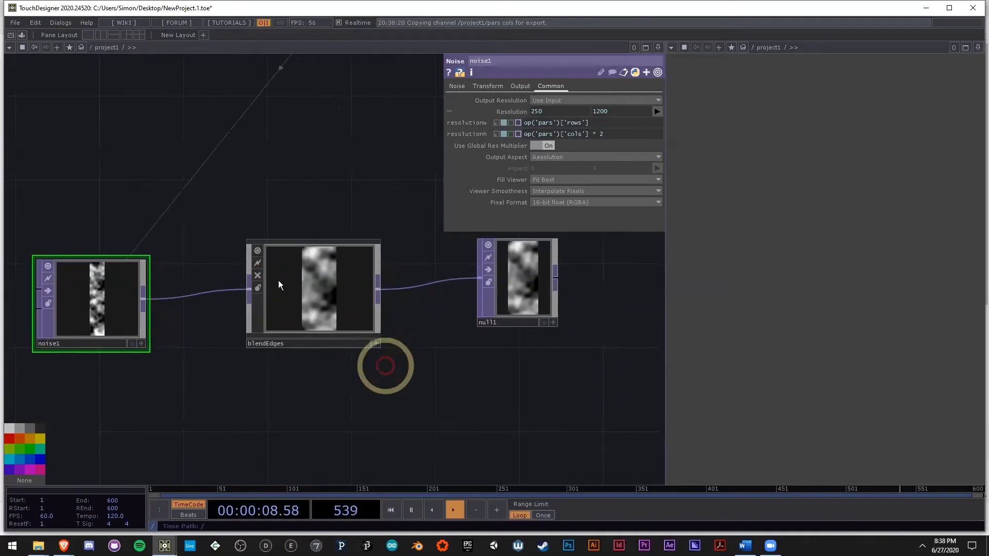
{"action": "left_click", "coordinate": [276, 281]}
{"action": "left_click_drag", "start_coordinate": [468, 383], "coordinate": [508, 377]}
{"action": "scroll", "coordinate": [114, 304], "scroll_direction": "up", "scroll_amount": 3}
{"action": "left_click_drag", "start_coordinate": [381, 386], "coordinate": [129, 382]}
{"action": "scroll", "coordinate": [129, 382], "scroll_direction": "down", "scroll_amount": 4}
{"action": "left_click_drag", "start_coordinate": [384, 307], "coordinate": [323, 315]}
{"action": "scroll", "coordinate": [279, 316], "scroll_direction": "up", "scroll_amount": 5}
{"action": "middle_click", "coordinate": [274, 323]}
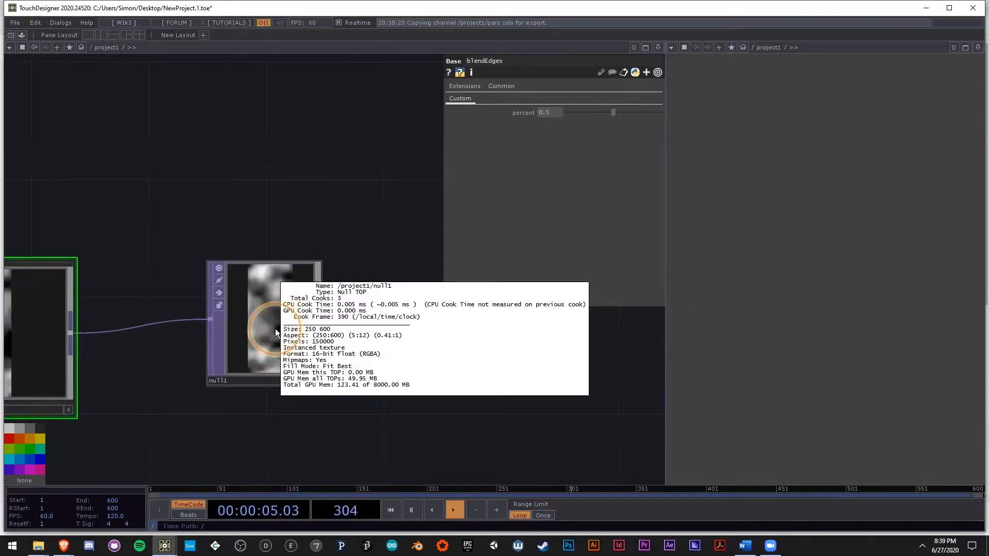
{"action": "scroll", "coordinate": [275, 329], "scroll_direction": "down", "scroll_amount": 5}
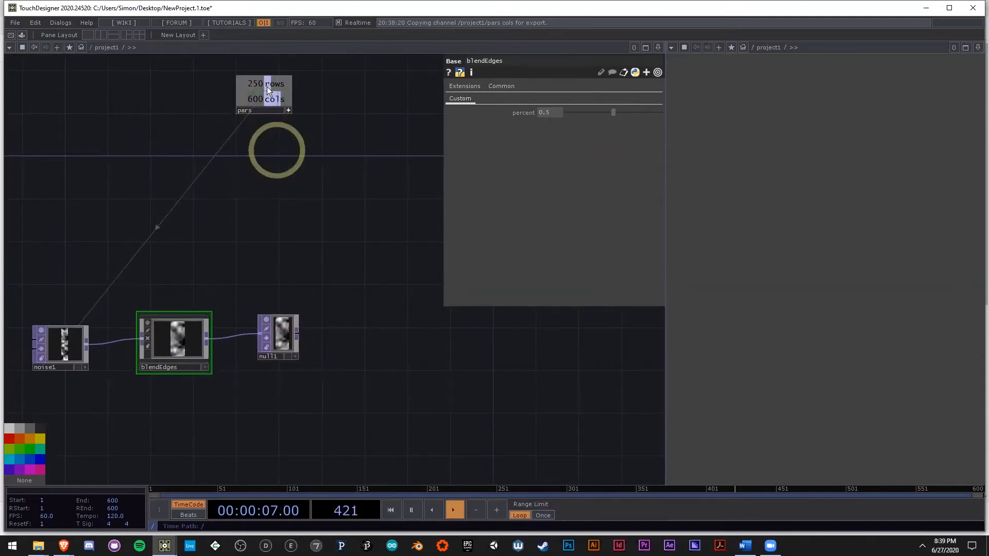
Step: Inspect null1's output and information, comparing its resolution with the rows and cols values in pars
{"action": "middle_click", "coordinate": [287, 346]}
{"action": "scroll", "coordinate": [286, 345], "scroll_direction": "up", "scroll_amount": 3}
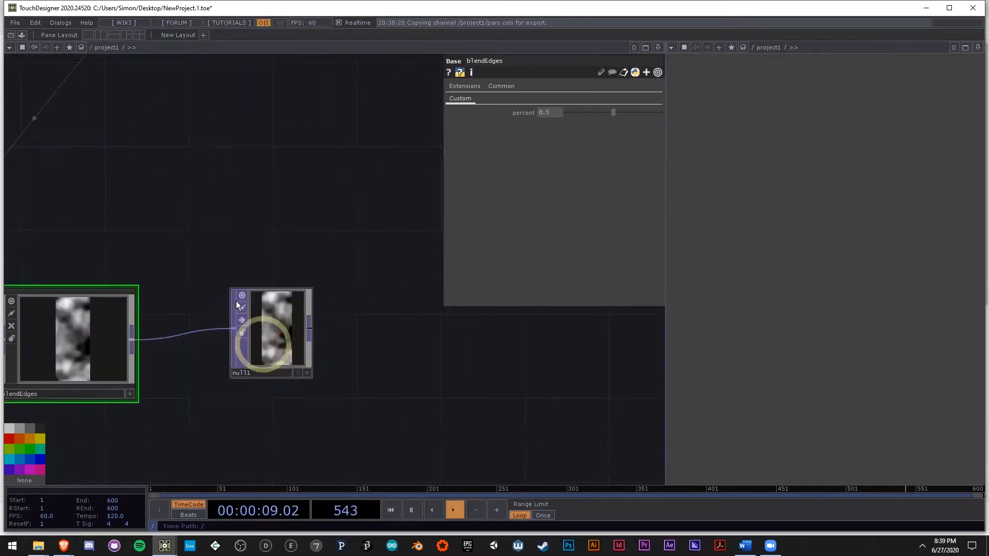
{"action": "scroll", "coordinate": [391, 361], "scroll_direction": "down", "scroll_amount": 3}
{"action": "middle_click", "coordinate": [261, 87]}
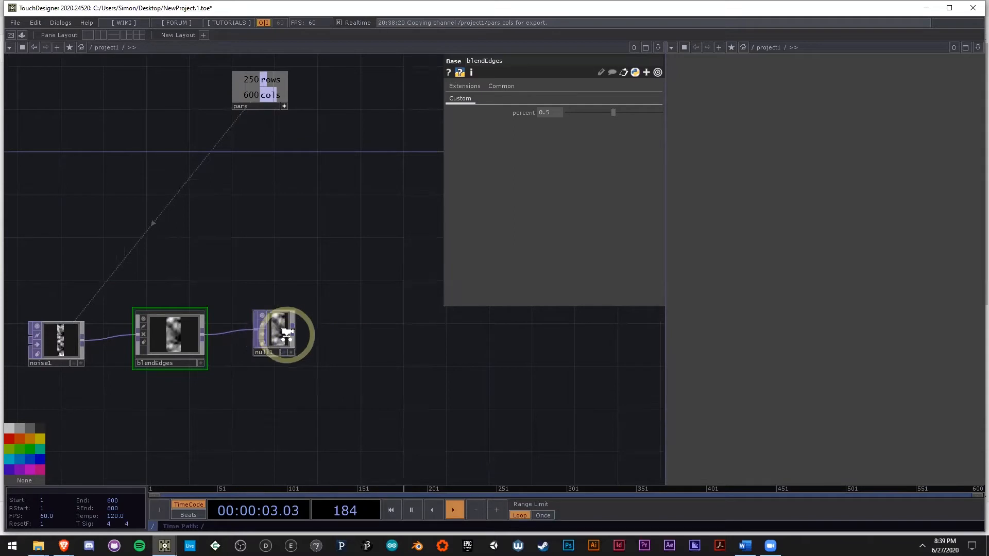
{"action": "scroll", "coordinate": [283, 332], "scroll_direction": "up", "scroll_amount": 2}
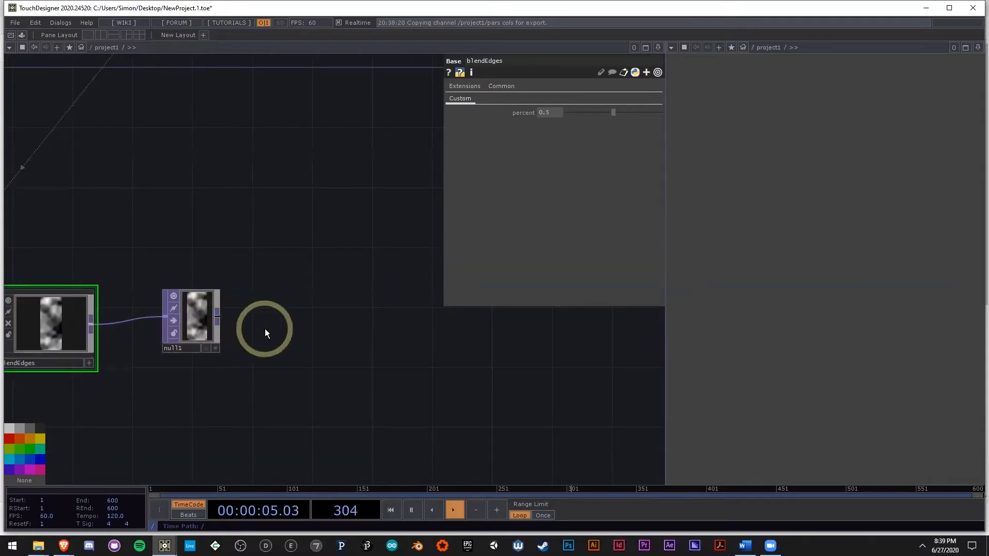
{"action": "left_click_drag", "start_coordinate": [316, 342], "coordinate": [313, 317]}
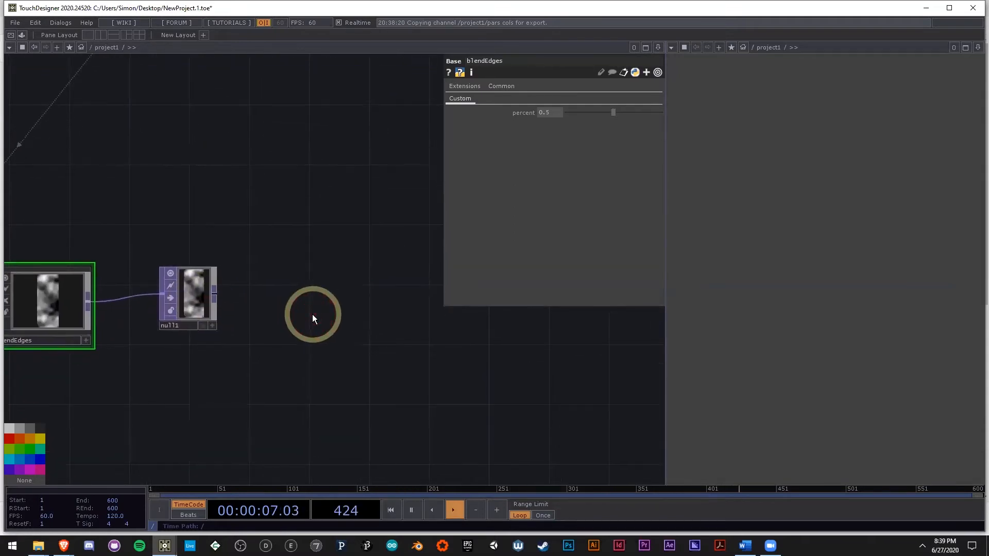
{"action": "left_click_drag", "start_coordinate": [312, 354], "coordinate": [524, 333]}
{"action": "middle_click", "coordinate": [109, 295]}
{"action": "left_click_drag", "start_coordinate": [423, 382], "coordinate": [326, 363]}
{"action": "scroll", "coordinate": [351, 353], "scroll_direction": "down", "scroll_amount": 2}
{"action": "scroll", "coordinate": [351, 353], "scroll_direction": "down", "scroll_amount": 2}
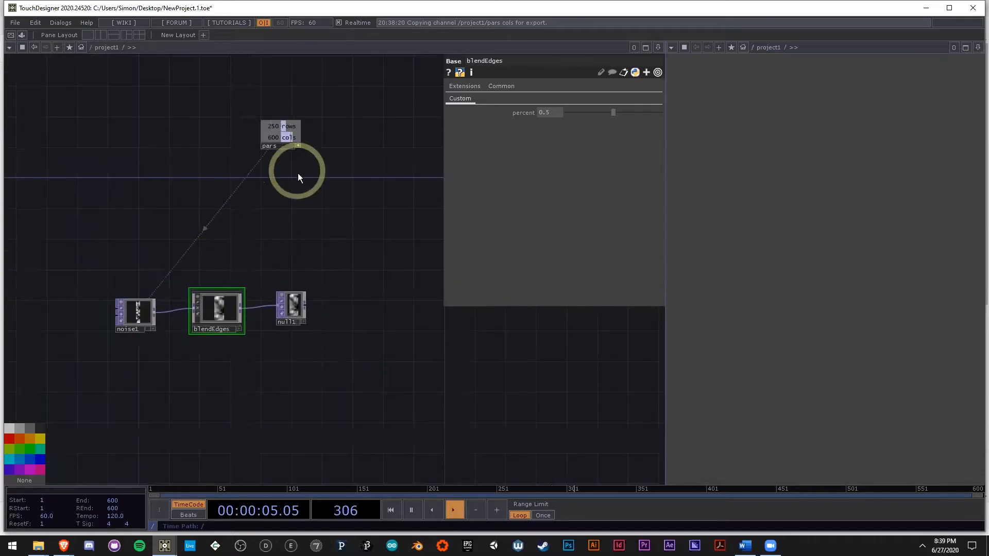
Step: Move the chain of timeline1, math1, math2 and ramp to the area above pars
{"action": "left_click_drag", "start_coordinate": [351, 97], "coordinate": [323, 181]}
{"action": "scroll", "coordinate": [298, 151], "scroll_direction": "down", "scroll_amount": 4}
{"action": "left_click_drag", "start_coordinate": [430, 185], "coordinate": [322, 228]}
{"action": "scroll", "coordinate": [378, 223], "scroll_direction": "up", "scroll_amount": 2}
{"action": "right_click_drag", "start_coordinate": [378, 223], "coordinate": [154, 137]}
{"action": "left_click_drag", "start_coordinate": [201, 148], "coordinate": [75, 235]}
{"action": "left_click_drag", "start_coordinate": [141, 292], "coordinate": [265, 274]}
Step: Examine the edge-blended noise in null1 up close, including its operator information
{"action": "scroll", "coordinate": [257, 273], "scroll_direction": "up", "scroll_amount": 2}
{"action": "scroll", "coordinate": [246, 330], "scroll_direction": "up", "scroll_amount": 3}
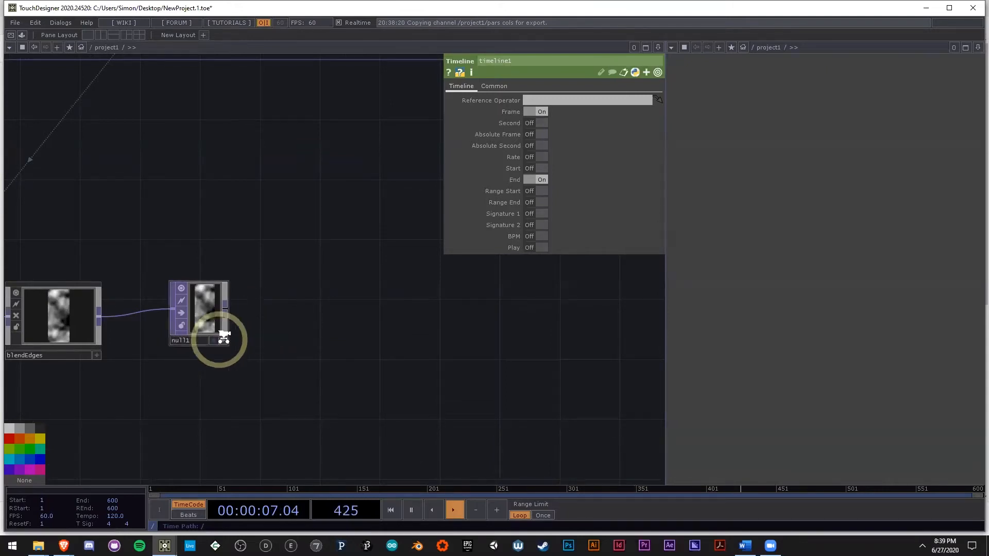
{"action": "scroll", "coordinate": [216, 337], "scroll_direction": "up", "scroll_amount": 4}
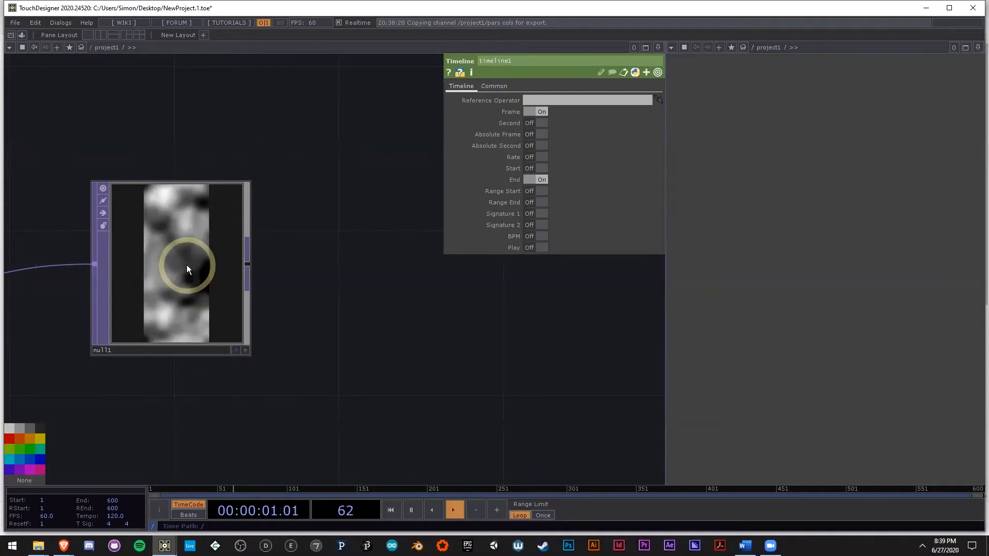
{"action": "scroll", "coordinate": [187, 264], "scroll_direction": "down", "scroll_amount": 2}
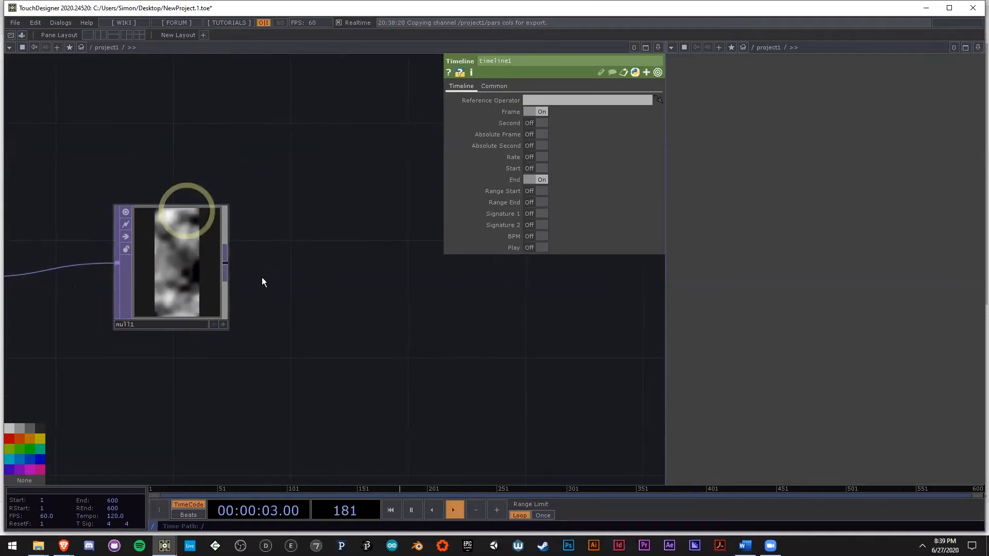
{"action": "scroll", "coordinate": [170, 270], "scroll_direction": "up", "scroll_amount": 2}
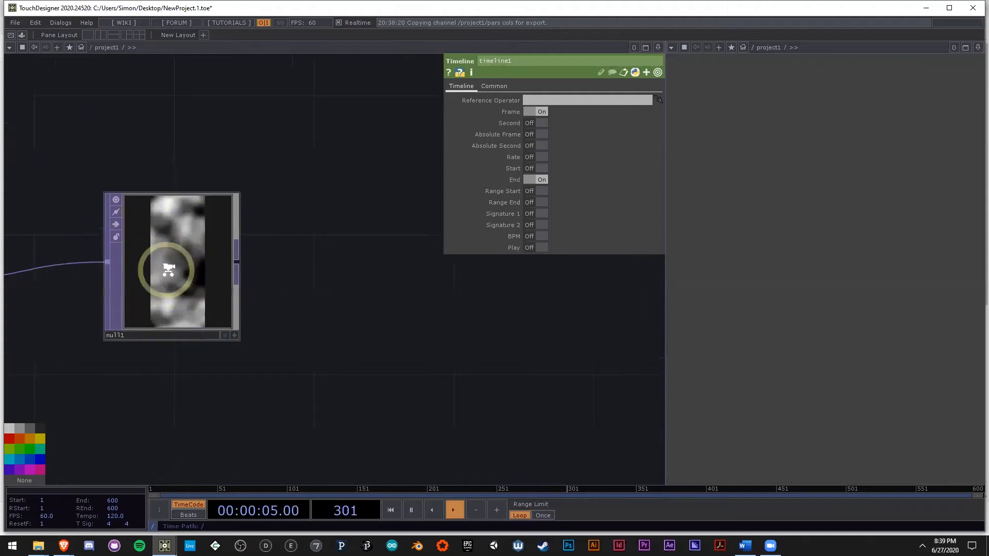
{"action": "middle_click", "coordinate": [191, 286]}
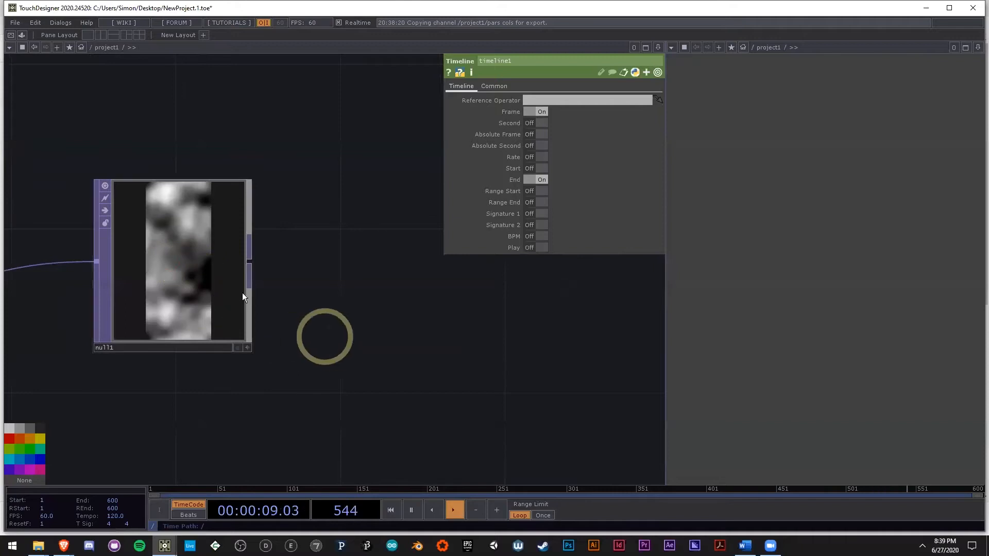
{"action": "scroll", "coordinate": [256, 293], "scroll_direction": "down", "scroll_amount": 3}
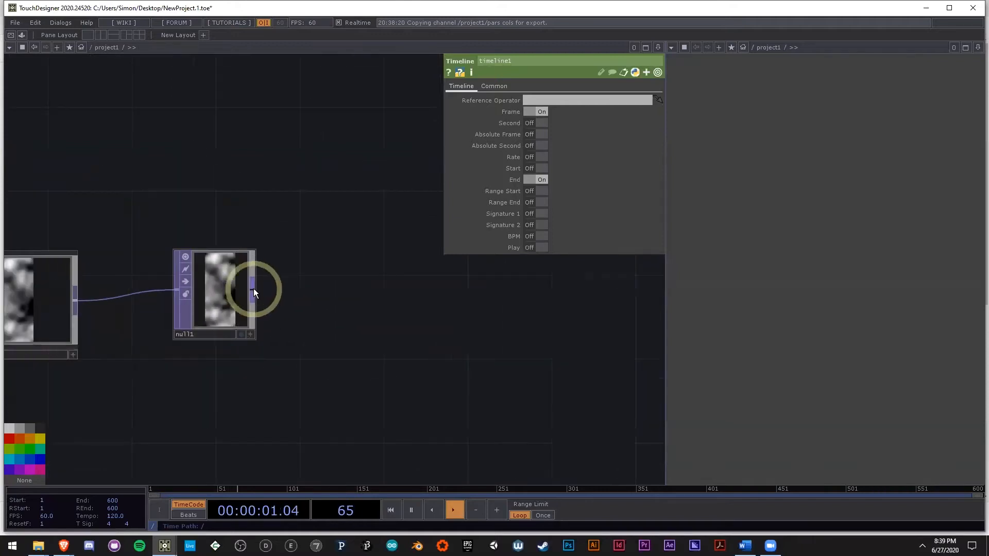
Step: Add a Transform TOP after null1 and delete null1 so that blendEdges feeds the transform directly
{"action": "left_click", "coordinate": [253, 290]}
{"action": "left_click", "coordinate": [329, 252]}
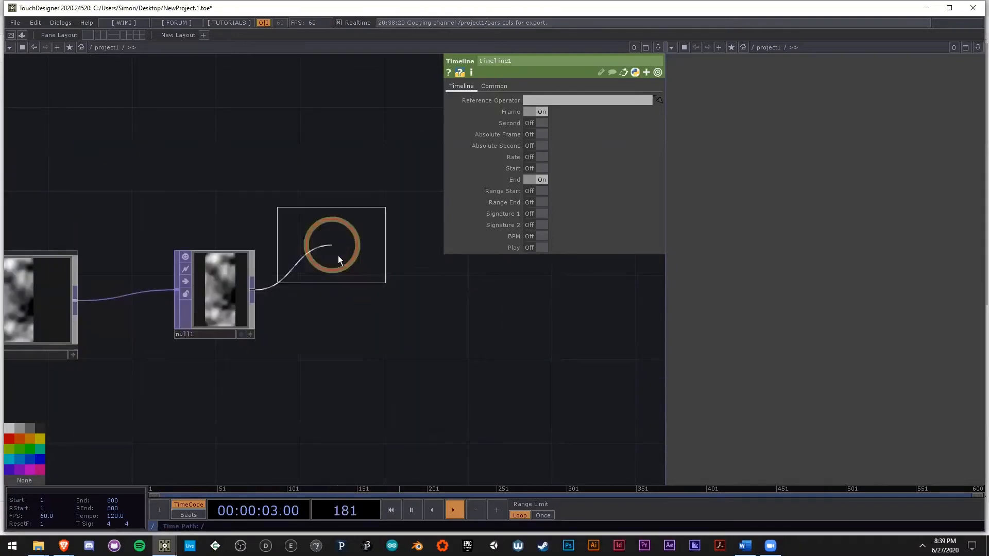
{"action": "left_click", "coordinate": [354, 298]}
{"action": "left_click", "coordinate": [216, 297]}
{"action": "key", "text": "Delete"}
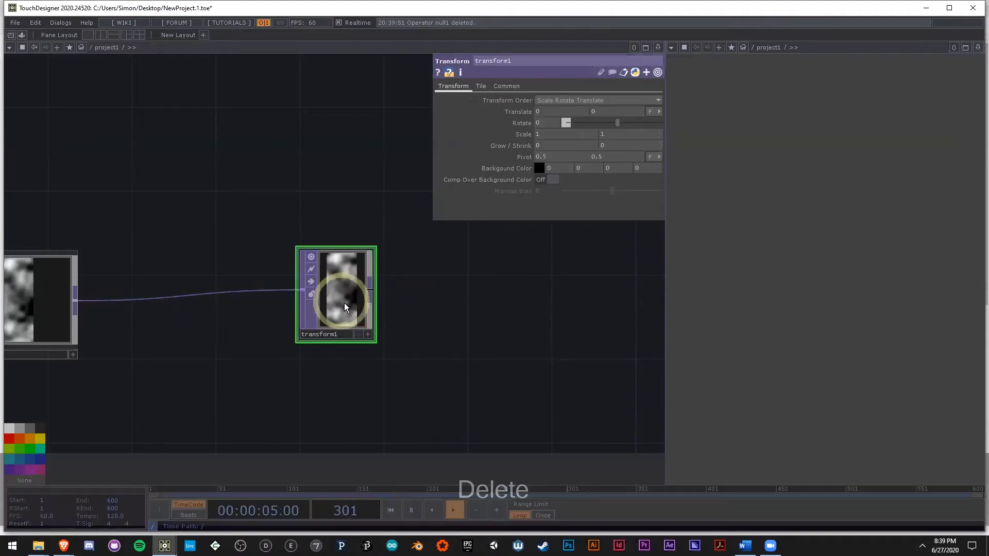
Step: Delete math2 and the old ramp null from the timeline chain
{"action": "scroll", "coordinate": [344, 303], "scroll_direction": "down", "scroll_amount": 6}
{"action": "left_click_drag", "start_coordinate": [282, 150], "coordinate": [276, 177]}
{"action": "scroll", "coordinate": [365, 132], "scroll_direction": "up", "scroll_amount": 5}
{"action": "scroll", "coordinate": [325, 217], "scroll_direction": "down", "scroll_amount": 5}
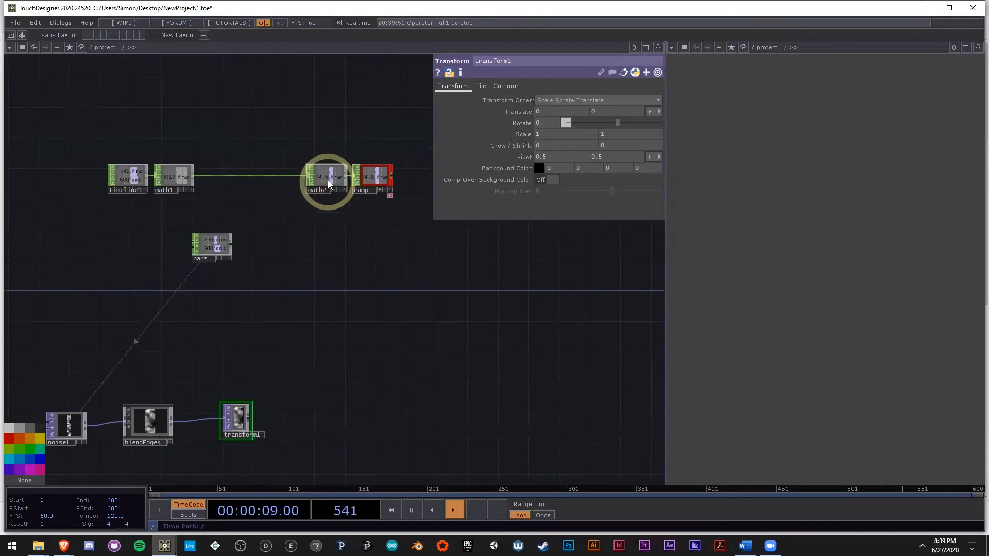
{"action": "left_click", "coordinate": [327, 180]}
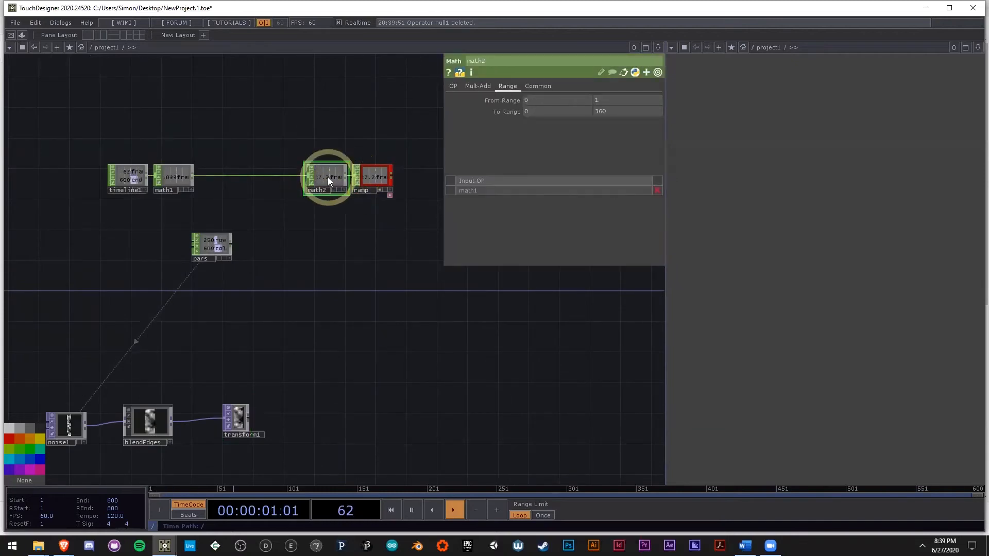
{"action": "key", "text": "Delete"}
{"action": "left_click_drag", "start_coordinate": [373, 177], "coordinate": [236, 175]}
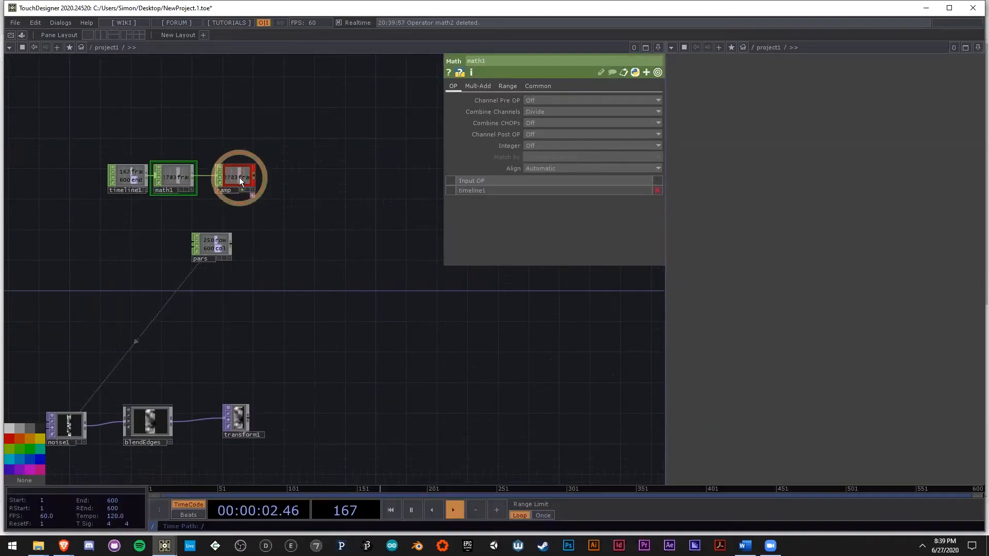
{"action": "left_click", "coordinate": [239, 178]}
{"action": "key", "text": "Delete"}
Step: Add a Null CHOP after math1 and name it ramp
{"action": "right_click", "coordinate": [192, 174]}
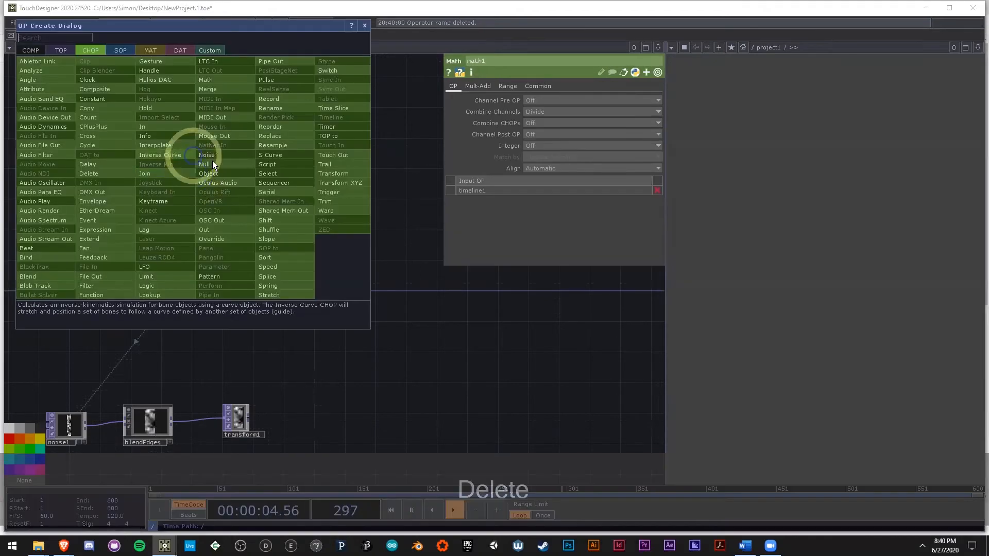
{"action": "left_click", "coordinate": [212, 164]}
{"action": "left_click", "coordinate": [259, 188]}
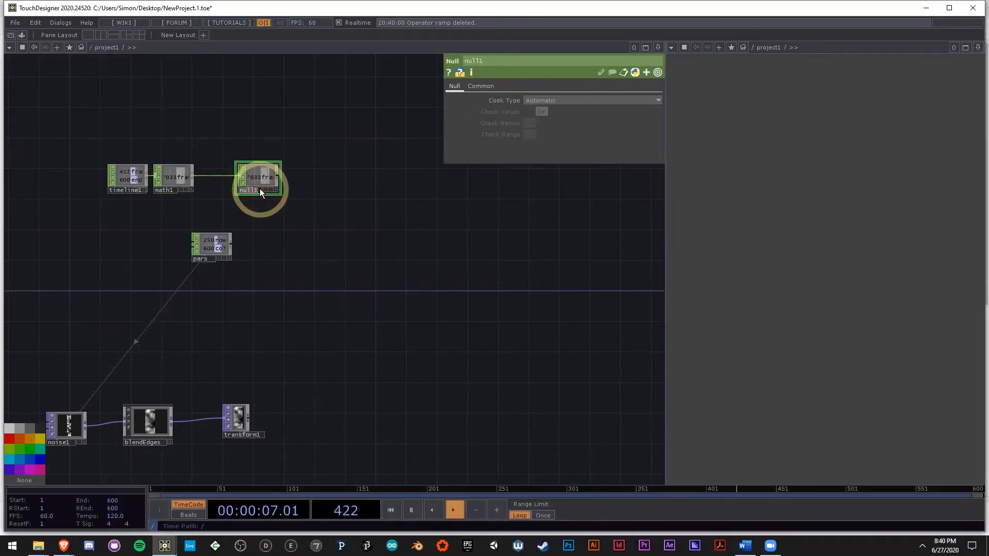
{"action": "type", "text": "ramp"}
{"action": "key", "text": "Return"}
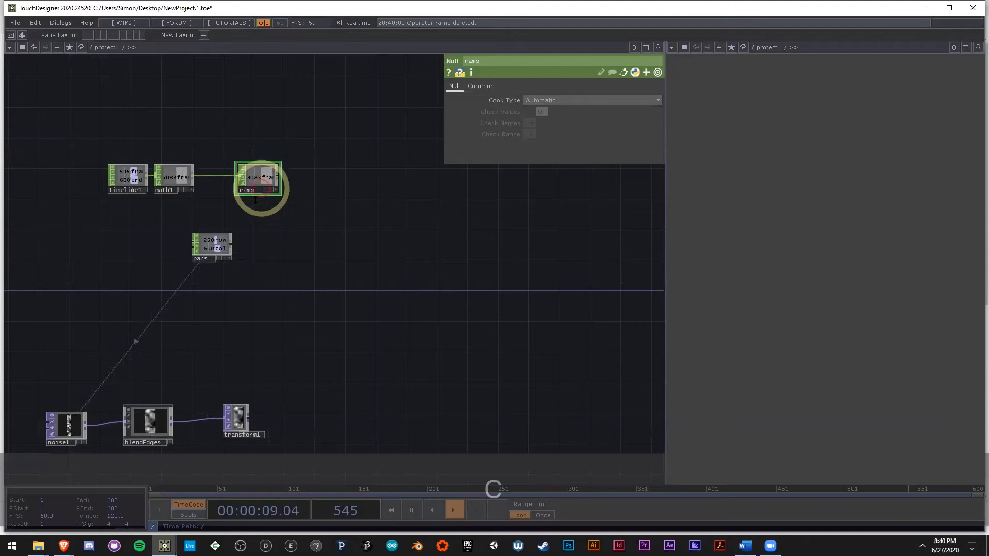
Step: Color the ramp node red and the pars node blue, with pars placed directly beneath ramp
{"action": "mouse_move", "coordinate": [14, 461]}
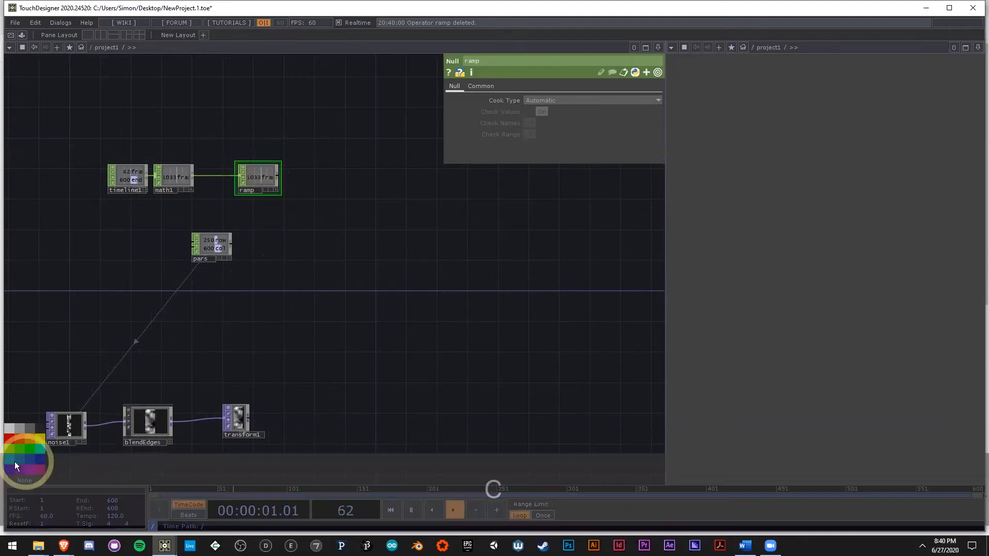
{"action": "left_click_drag", "start_coordinate": [331, 258], "coordinate": [355, 232]}
{"action": "left_click_drag", "start_coordinate": [266, 207], "coordinate": [302, 181]}
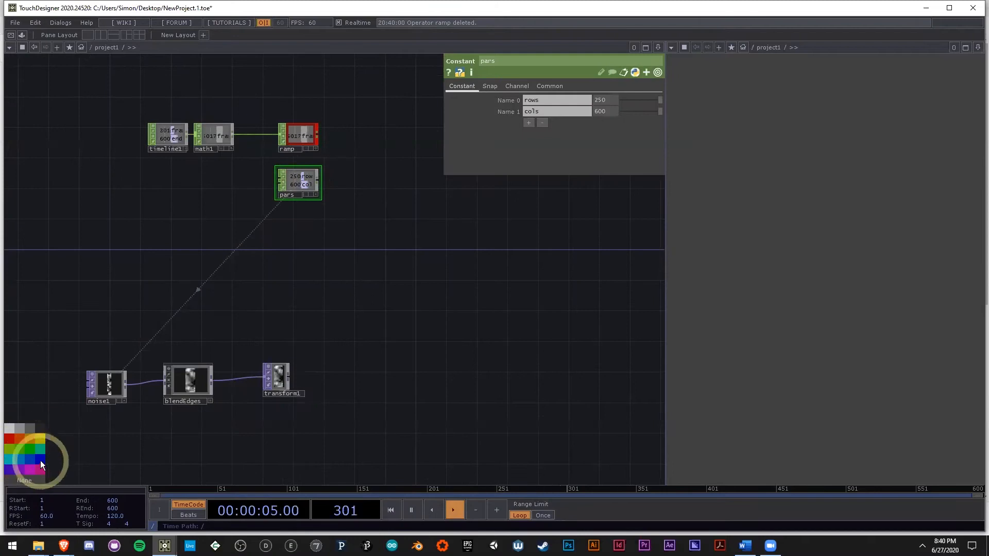
{"action": "left_click", "coordinate": [309, 132]}
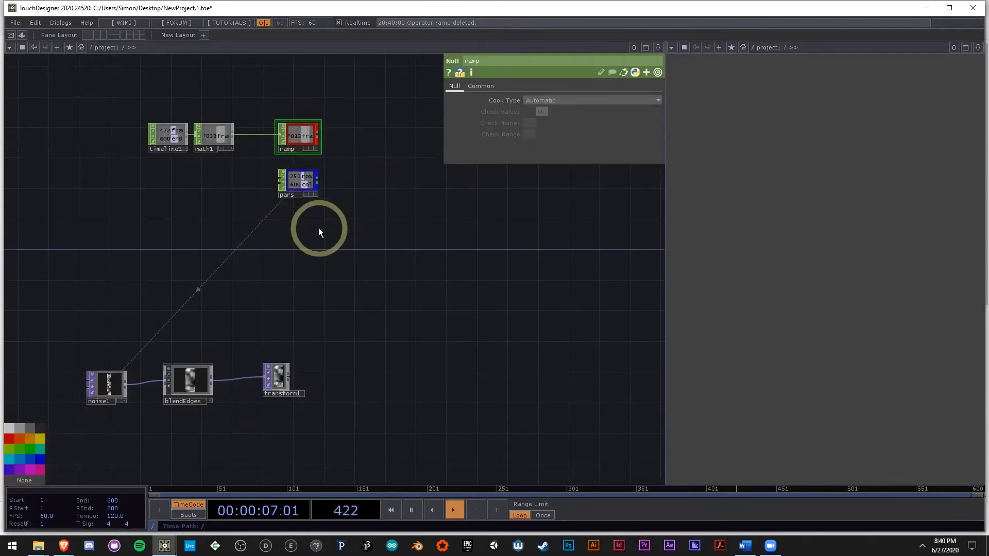
Step: Drive transform1's vertical Translate value with the frame channel of ramp
{"action": "scroll", "coordinate": [268, 385], "scroll_direction": "up", "scroll_amount": 4}
{"action": "left_click", "coordinate": [277, 385]}
{"action": "left_click_drag", "start_coordinate": [376, 302], "coordinate": [279, 358]}
{"action": "scroll", "coordinate": [288, 324], "scroll_direction": "down", "scroll_amount": 2}
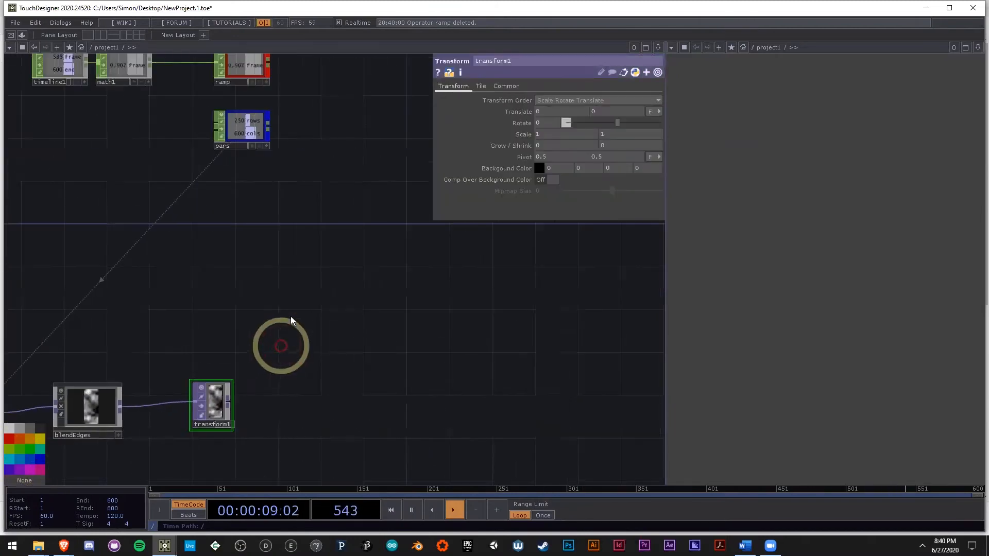
{"action": "left_click", "coordinate": [254, 69]}
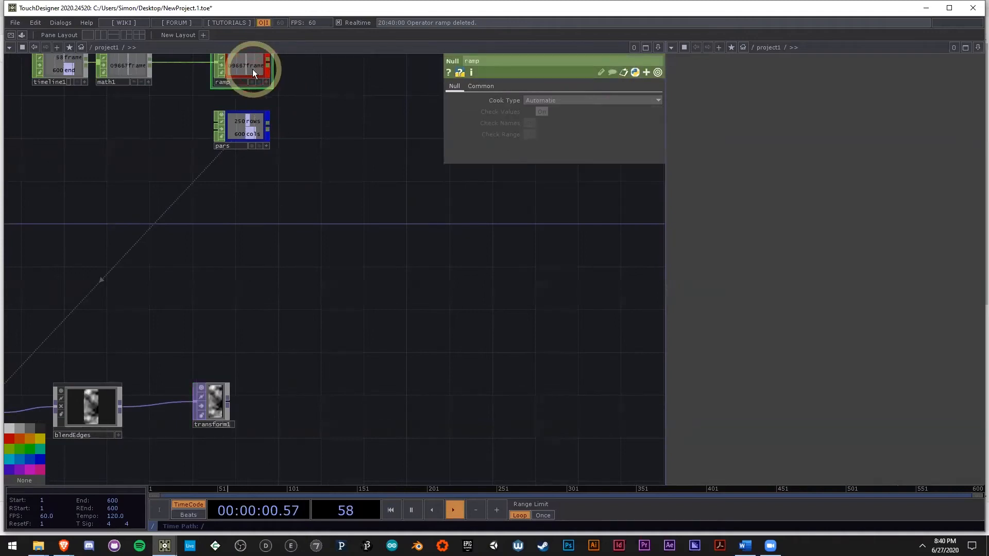
{"action": "key", "text": "a"}
{"action": "left_click", "coordinate": [214, 407]}
{"action": "left_click", "coordinate": [243, 60]}
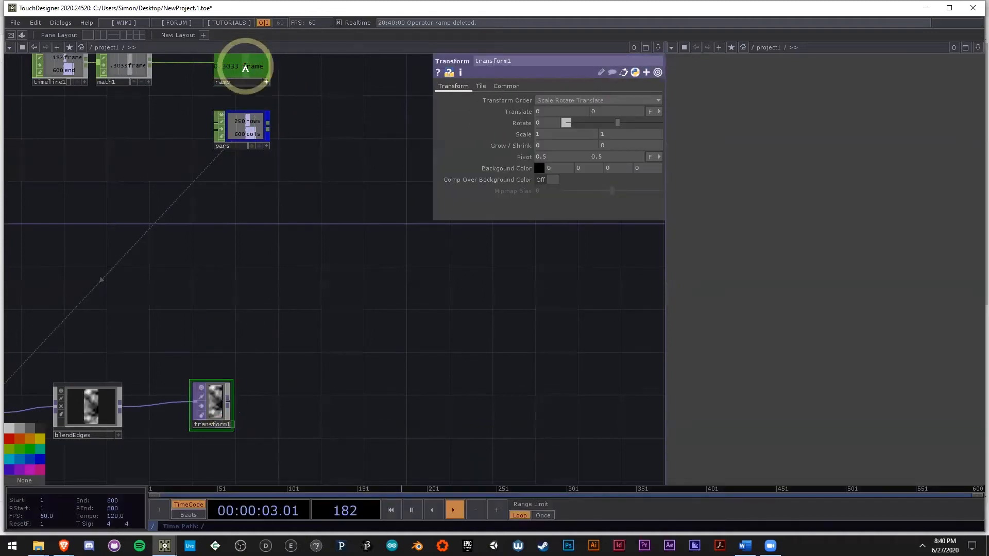
{"action": "mouse_move", "coordinate": [255, 72]}
{"action": "left_mouse_down"}
{"action": "mouse_move", "coordinate": [627, 114]}
{"action": "mouse_move", "coordinate": [619, 98]}
{"action": "mouse_move", "coordinate": [637, 97]}
{"action": "mouse_move", "coordinate": [582, 111]}
{"action": "mouse_move", "coordinate": [616, 110]}
{"action": "mouse_move", "coordinate": [573, 110]}
{"action": "mouse_move", "coordinate": [669, 115]}
{"action": "mouse_move", "coordinate": [572, 111]}
{"action": "left_mouse_up"}
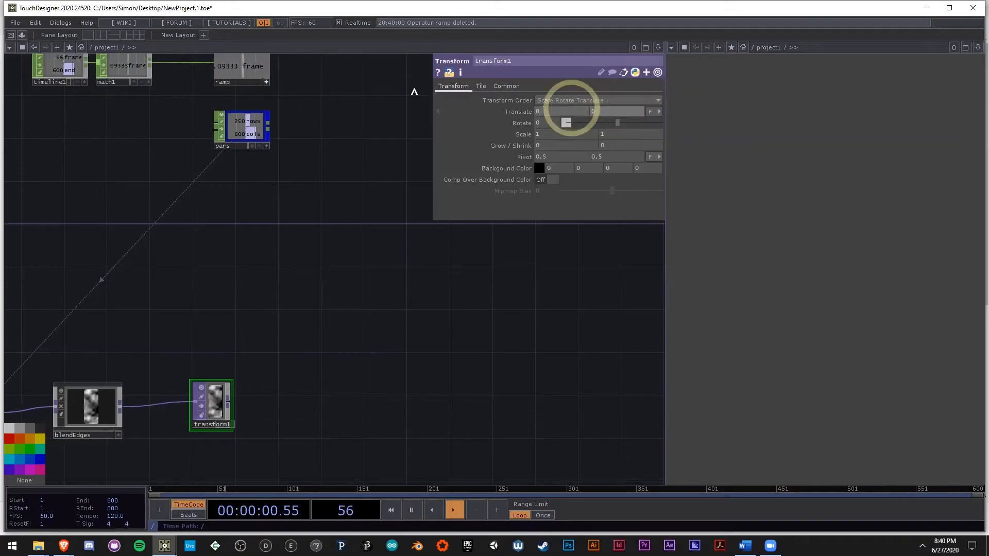
{"action": "left_click", "coordinate": [241, 68]}
{"action": "left_click", "coordinate": [618, 111]}
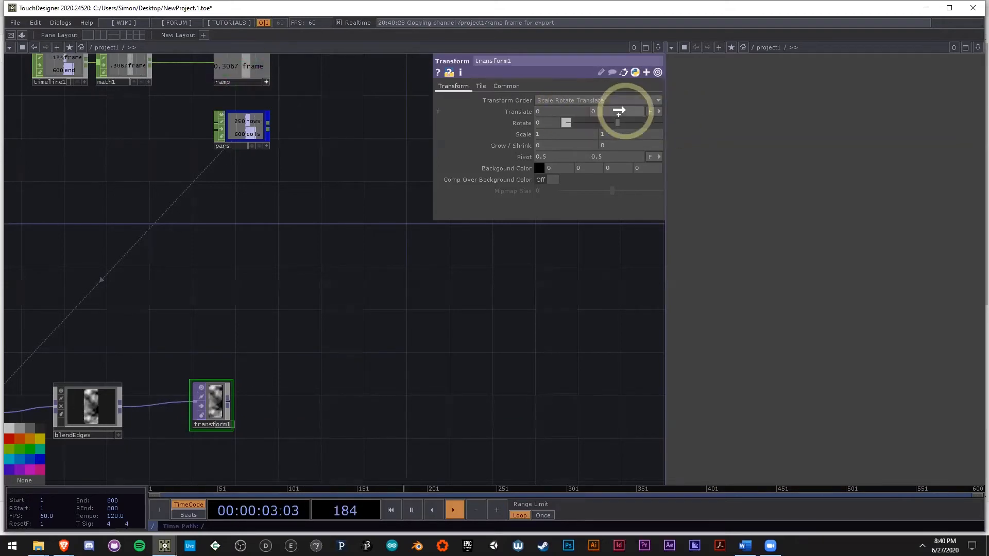
{"action": "left_click_drag", "start_coordinate": [618, 111], "coordinate": [627, 111]}
{"action": "left_click", "coordinate": [628, 107]}
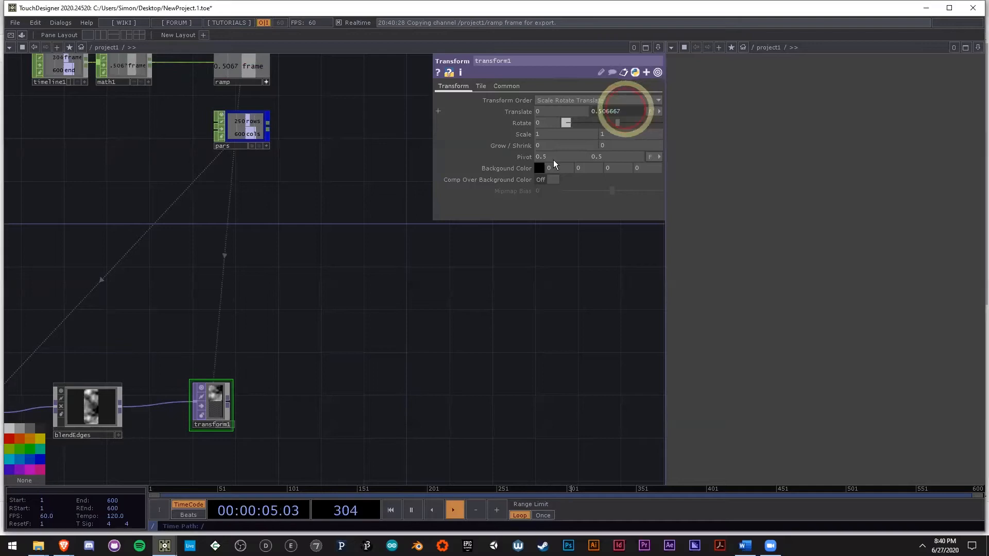
Step: Set transform1's Extend mode to Repeat and check the scrolling noise for a seamless loop
{"action": "scroll", "coordinate": [221, 415], "scroll_direction": "up", "scroll_amount": 6}
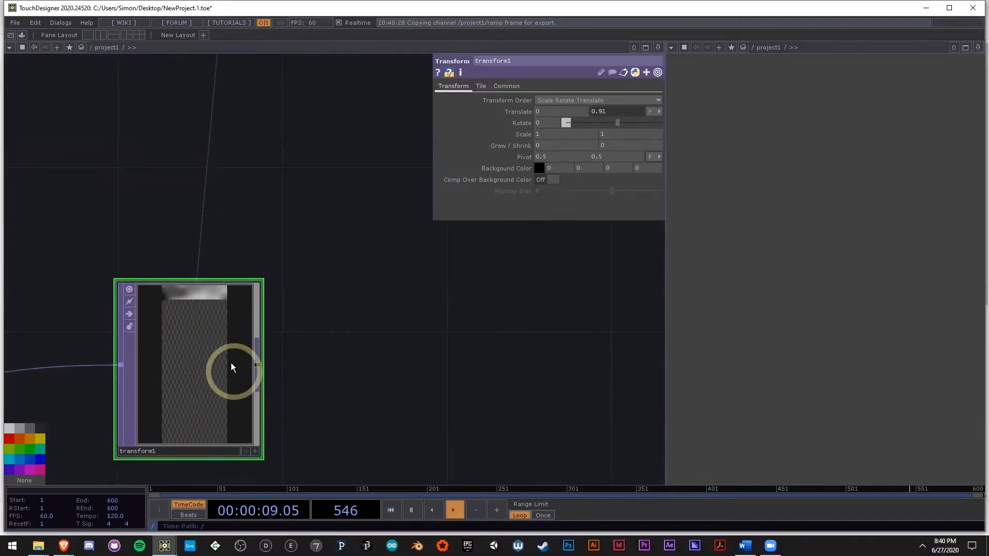
{"action": "left_click", "coordinate": [481, 86]}
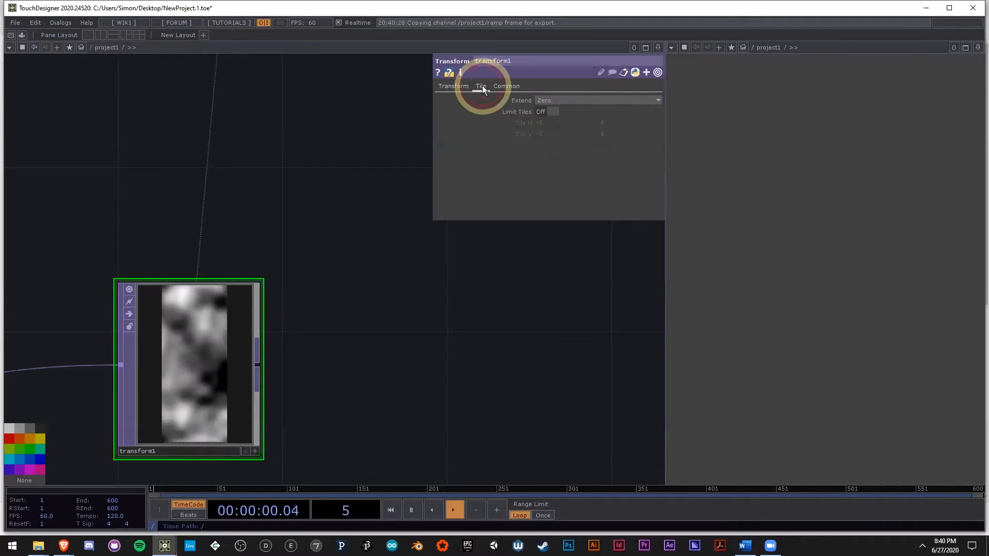
{"action": "left_click", "coordinate": [543, 100]}
{"action": "left_click", "coordinate": [547, 128]}
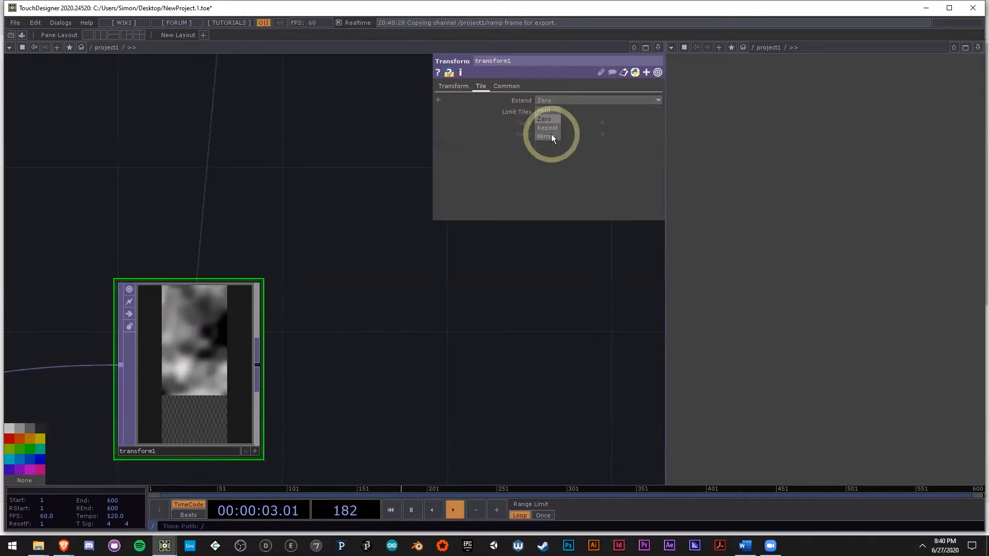
{"action": "scroll", "coordinate": [176, 379], "scroll_direction": "up", "scroll_amount": 5}
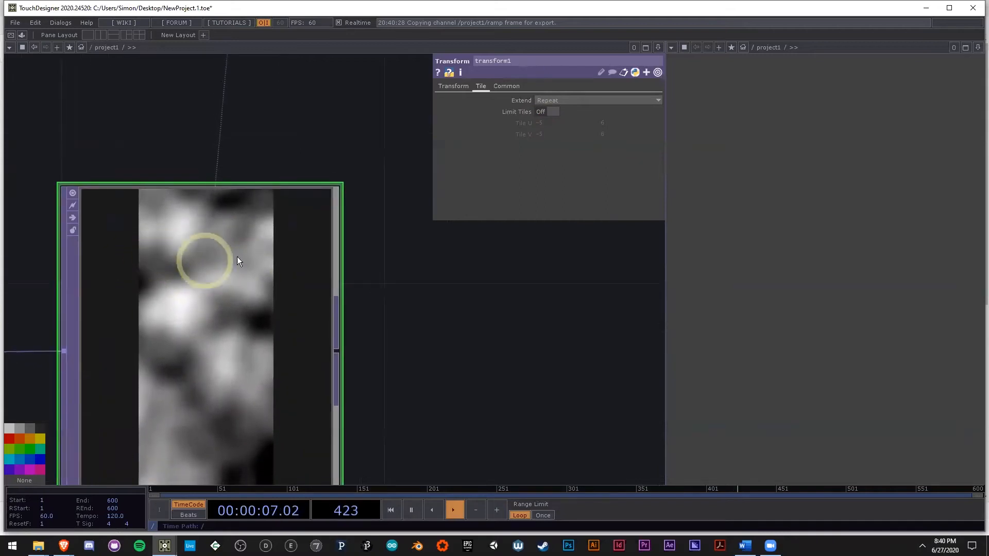
{"action": "scroll", "coordinate": [395, 258], "scroll_direction": "down", "scroll_amount": 5}
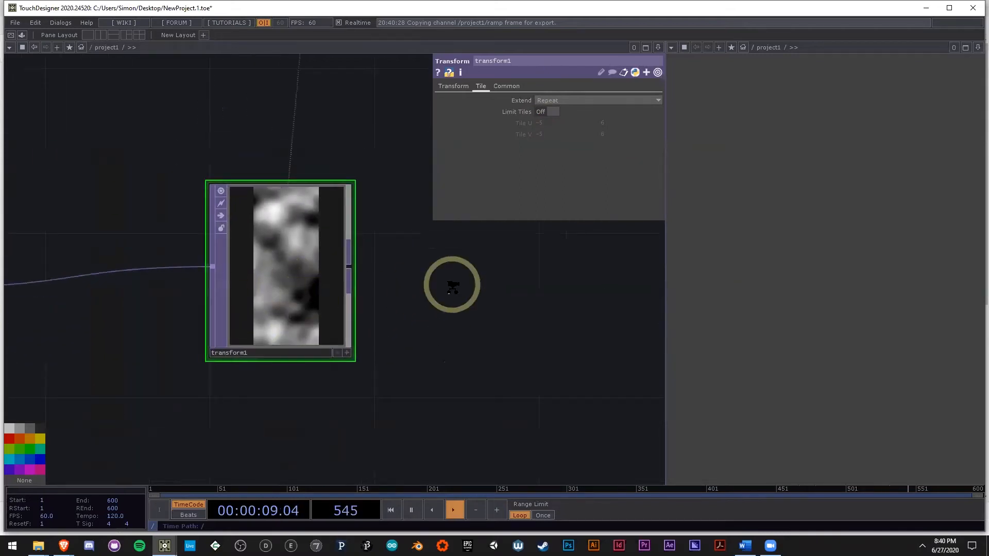
{"action": "scroll", "coordinate": [445, 269], "scroll_direction": "down", "scroll_amount": 3}
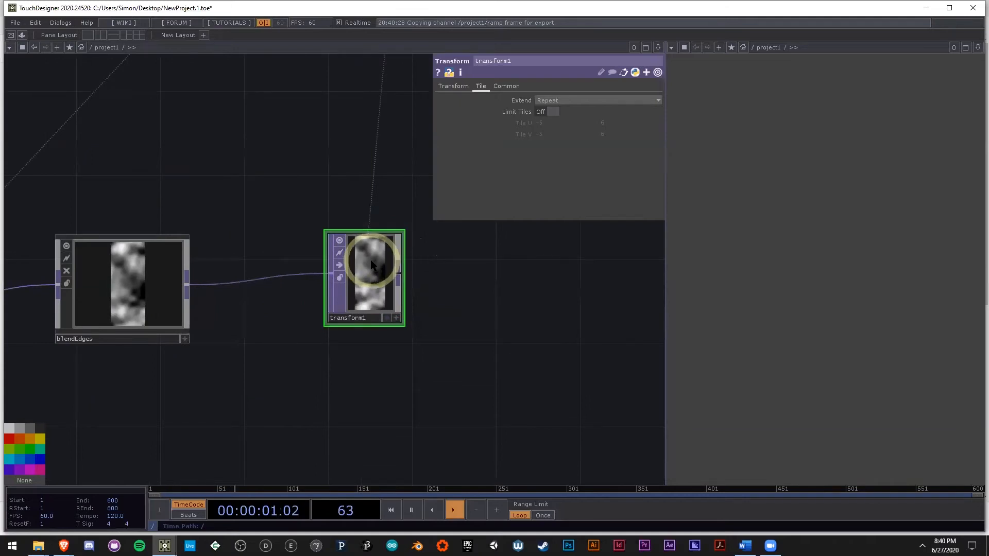
{"action": "left_click_drag", "start_coordinate": [586, 490], "coordinate": [526, 486]}
{"action": "left_click_drag", "start_coordinate": [479, 396], "coordinate": [260, 399]}
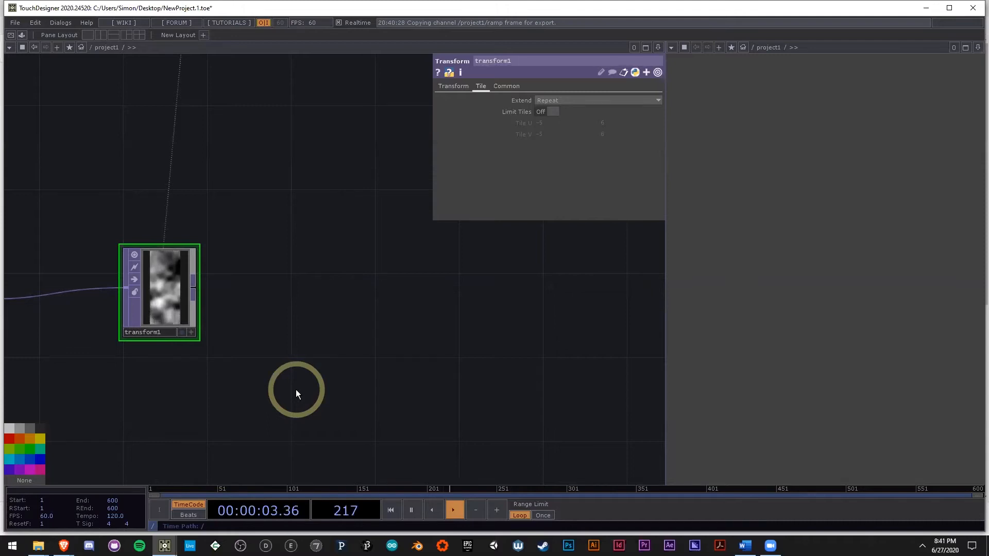
Step: Switch to the allExamples project and examine the finished terrainFlyover animation
{"action": "mouse_move", "coordinate": [164, 545]}
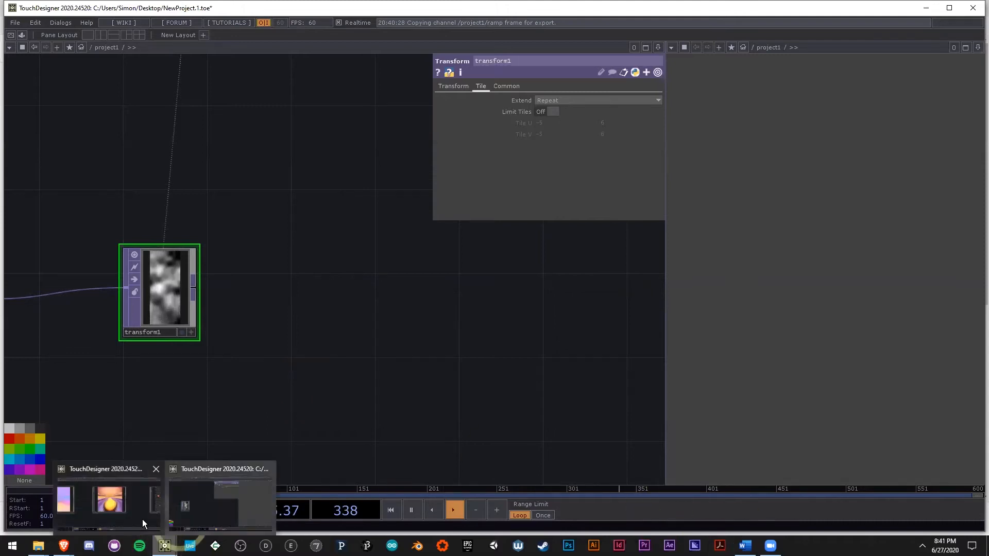
{"action": "left_click", "coordinate": [142, 523]}
{"action": "left_click", "coordinate": [414, 412]}
{"action": "key", "text": "space"}
{"action": "scroll", "coordinate": [508, 308], "scroll_direction": "up", "scroll_amount": 3}
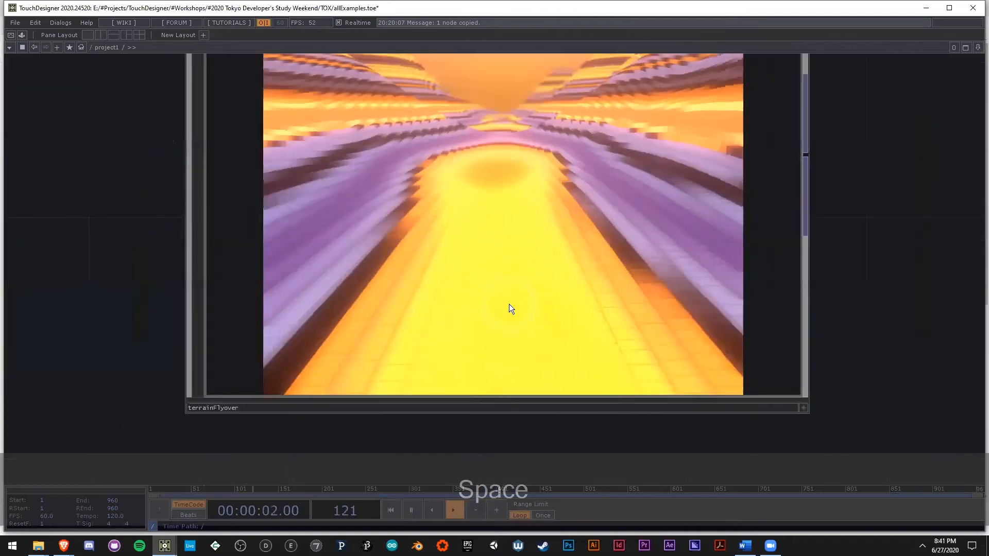
{"action": "scroll", "coordinate": [509, 304], "scroll_direction": "down", "scroll_amount": 2}
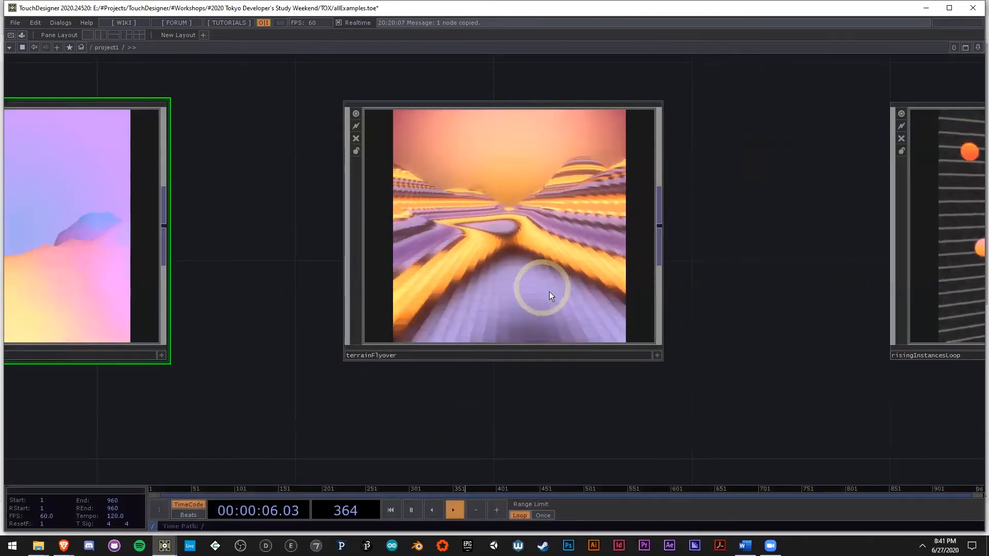
Step: Return to the NewProject file and add a GLSL TOP fed by transform1's output
{"action": "mouse_move", "coordinate": [162, 542]}
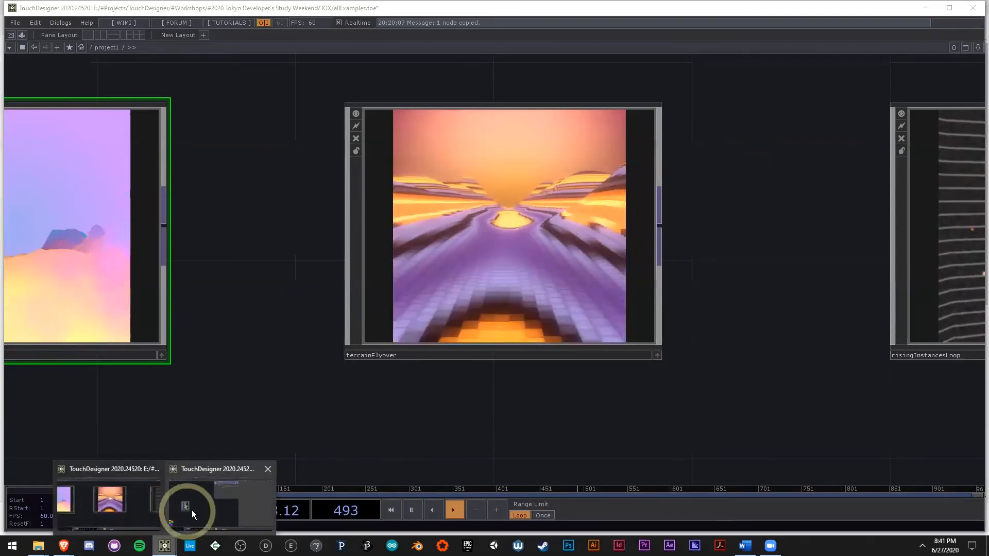
{"action": "left_click", "coordinate": [192, 510]}
{"action": "left_click_drag", "start_coordinate": [241, 409], "coordinate": [279, 377]}
{"action": "scroll", "coordinate": [306, 396], "scroll_direction": "down", "scroll_amount": 2}
{"action": "left_click_drag", "start_coordinate": [213, 323], "coordinate": [243, 337]}
{"action": "scroll", "coordinate": [236, 347], "scroll_direction": "up", "scroll_amount": 4}
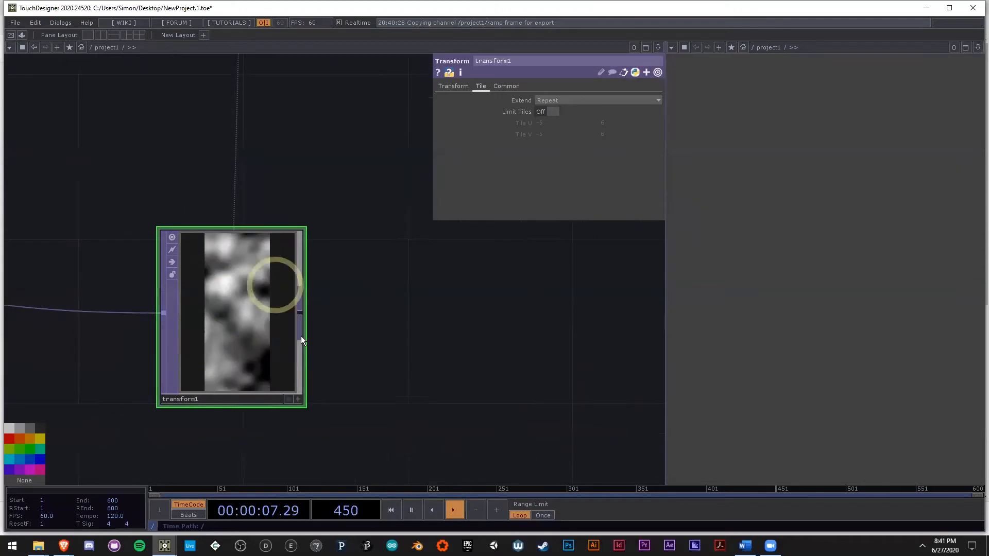
{"action": "left_click_drag", "start_coordinate": [333, 346], "coordinate": [251, 298]}
{"action": "scroll", "coordinate": [247, 297], "scroll_direction": "down", "scroll_amount": 3}
{"action": "left_click_drag", "start_coordinate": [371, 315], "coordinate": [294, 339]}
{"action": "scroll", "coordinate": [288, 299], "scroll_direction": "down", "scroll_amount": 3}
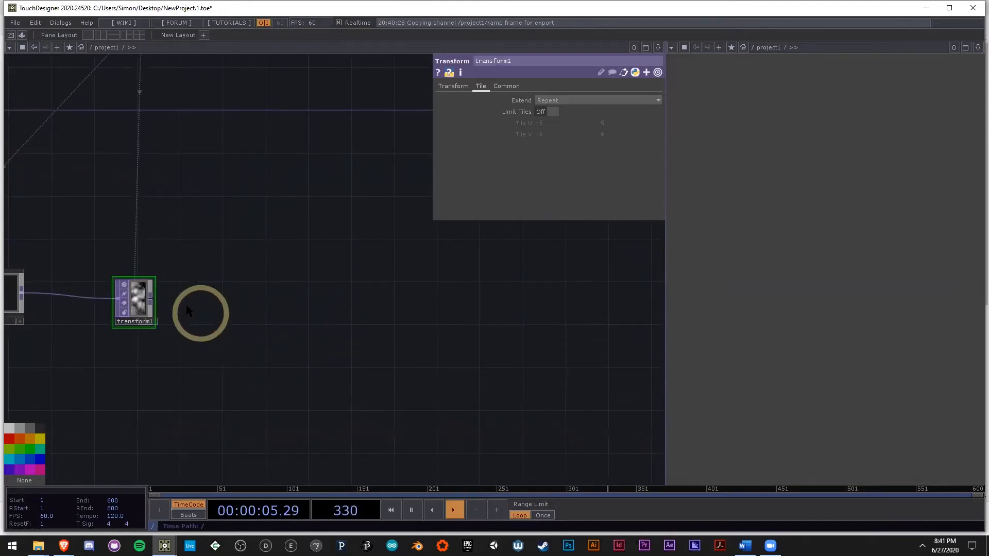
{"action": "scroll", "coordinate": [139, 304], "scroll_direction": "up", "scroll_amount": 3}
{"action": "right_click", "coordinate": [124, 302]}
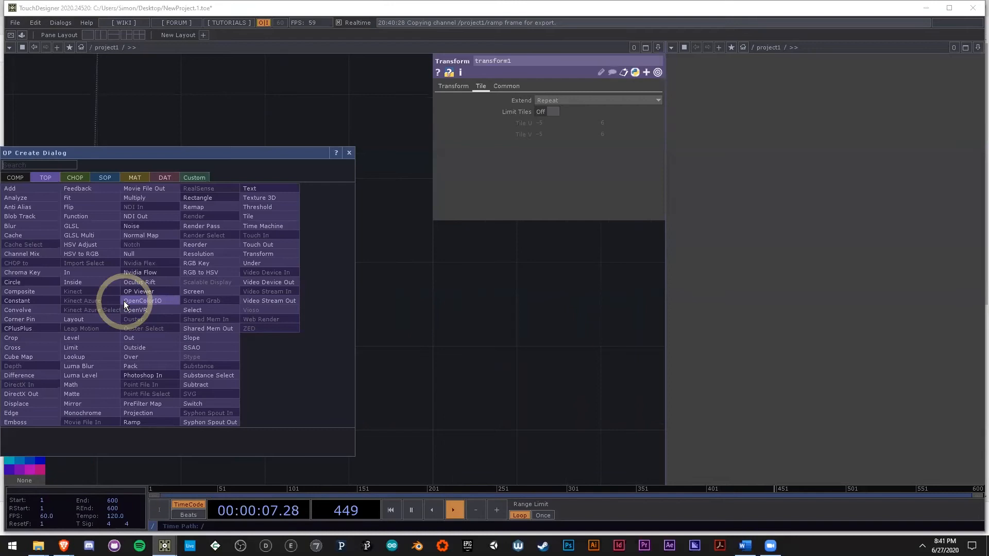
{"action": "left_click", "coordinate": [102, 226]}
{"action": "left_click", "coordinate": [372, 305]}
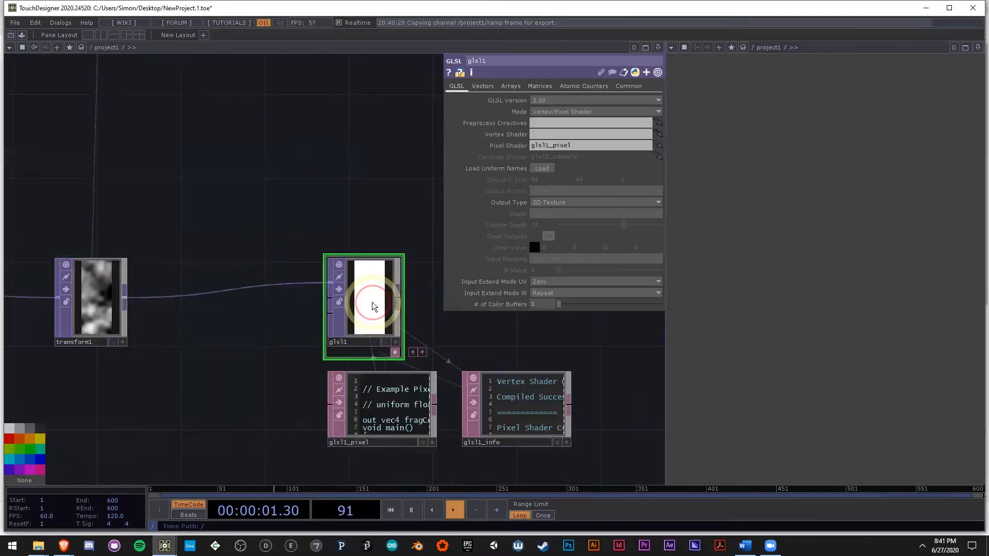
Step: Examine transform1's scrolling noise and glsl1 with its docked glsl1_pixel shader code and glsl1_info node
{"action": "left_click_drag", "start_coordinate": [244, 385], "coordinate": [271, 357]}
{"action": "scroll", "coordinate": [100, 295], "scroll_direction": "up", "scroll_amount": 1}
{"action": "scroll", "coordinate": [100, 295], "scroll_direction": "up", "scroll_amount": 2}
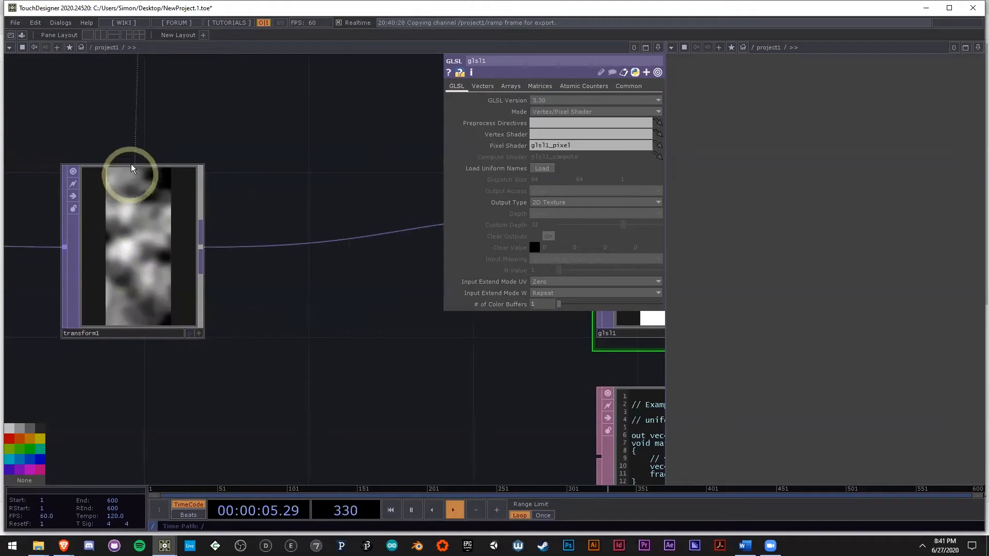
{"action": "mouse_move", "coordinate": [382, 370]}
{"action": "left_mouse_down"}
{"action": "mouse_move", "coordinate": [129, 344]}
{"action": "mouse_move", "coordinate": [176, 339]}
{"action": "left_mouse_up"}
{"action": "scroll", "coordinate": [129, 344], "scroll_direction": "down", "scroll_amount": 5}
{"action": "scroll", "coordinate": [178, 342], "scroll_direction": "up", "scroll_amount": 3}
{"action": "left_click", "coordinate": [343, 360]}
{"action": "scroll", "coordinate": [297, 421], "scroll_direction": "up", "scroll_amount": 4}
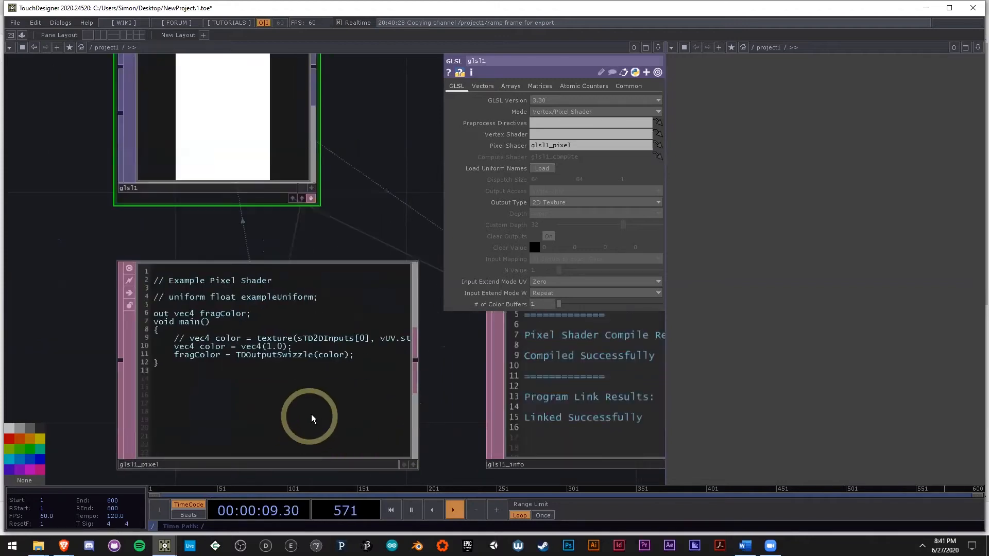
{"action": "left_click", "coordinate": [291, 403]}
{"action": "scroll", "coordinate": [299, 390], "scroll_direction": "down", "scroll_amount": 3}
{"action": "scroll", "coordinate": [304, 387], "scroll_direction": "up", "scroll_amount": 3}
{"action": "scroll", "coordinate": [304, 387], "scroll_direction": "down", "scroll_amount": 5}
{"action": "left_click_drag", "start_coordinate": [86, 352], "coordinate": [196, 348]}
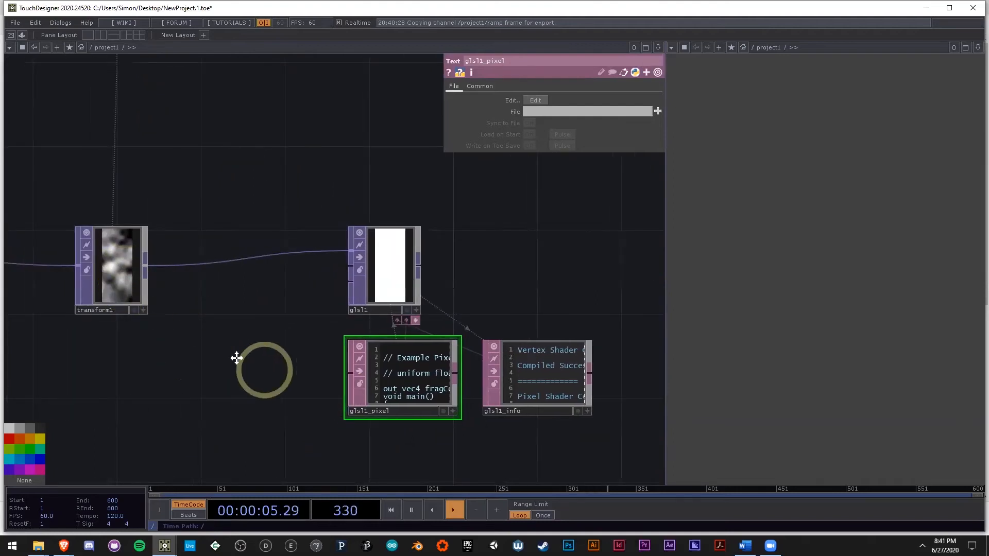
{"action": "left_click_drag", "start_coordinate": [268, 370], "coordinate": [236, 357]}
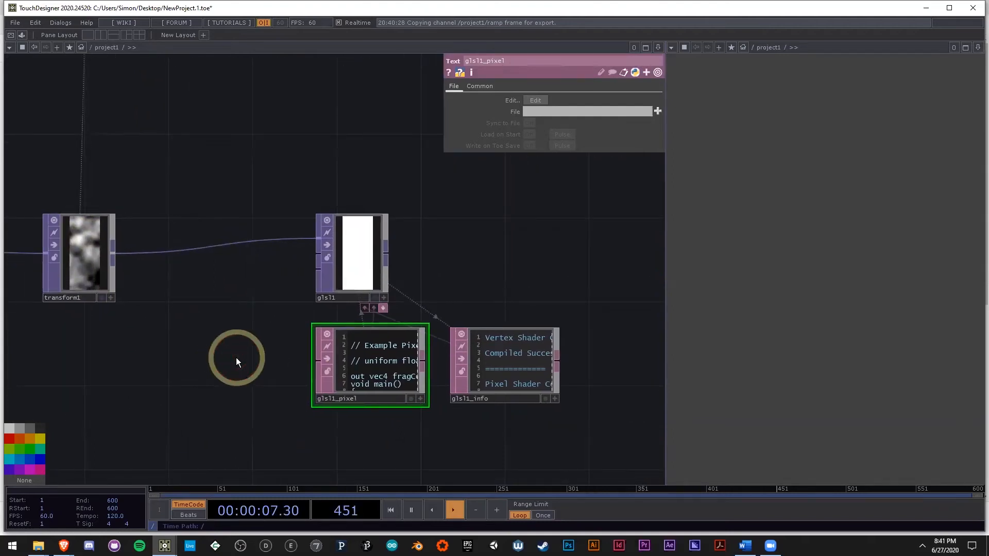
{"action": "left_click_drag", "start_coordinate": [273, 372], "coordinate": [239, 308]}
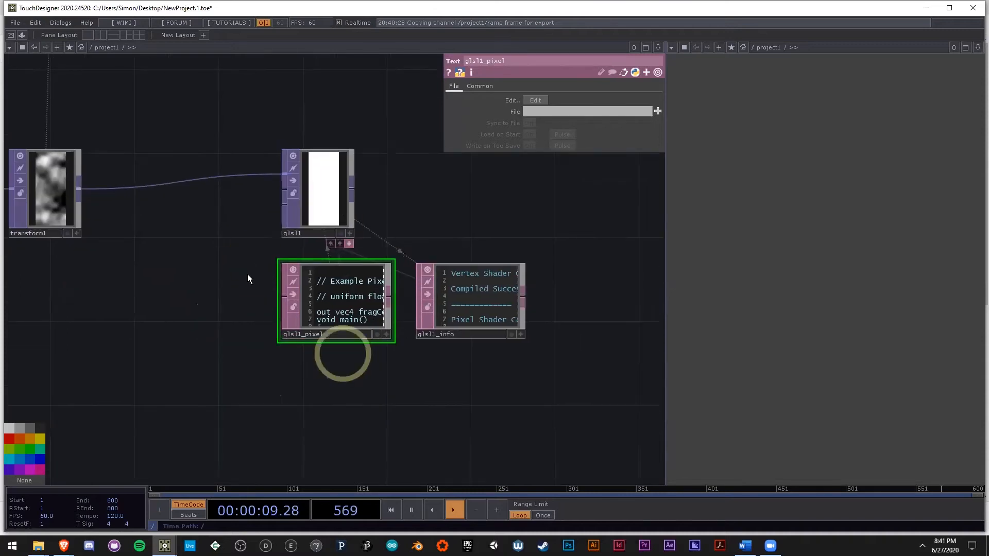
{"action": "scroll", "coordinate": [263, 267], "scroll_direction": "up", "scroll_amount": 3}
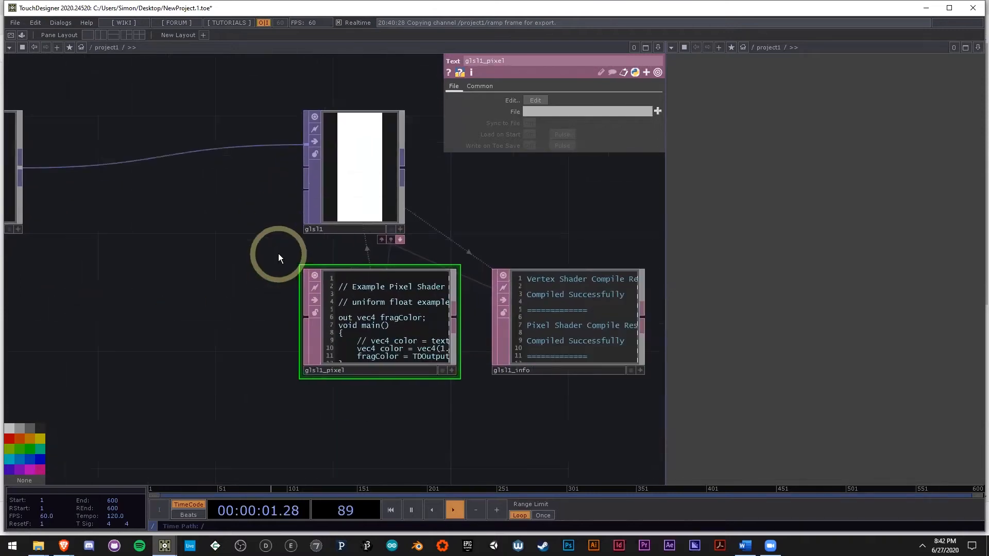
{"action": "left_click_drag", "start_coordinate": [275, 256], "coordinate": [230, 284]}
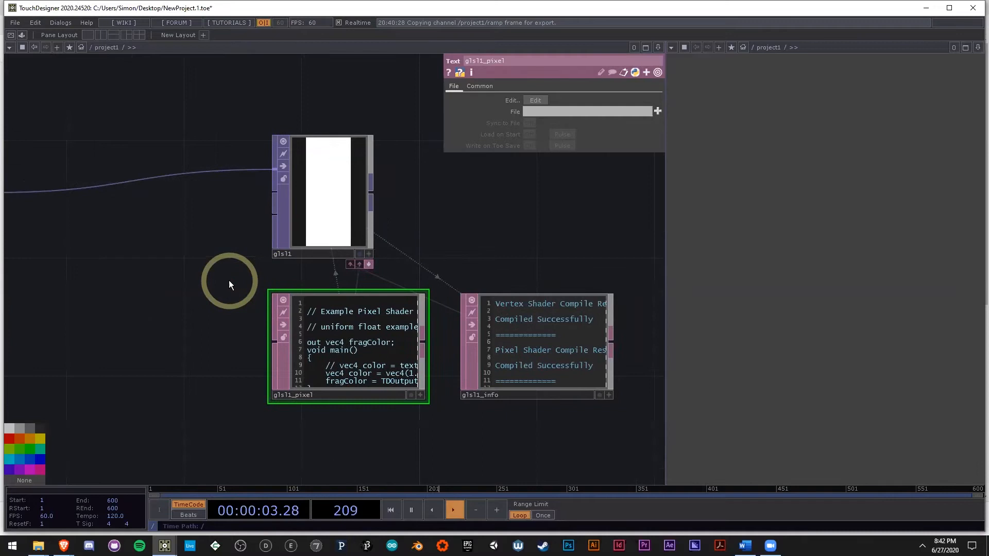
Step: Uncomment the line in glsl1_pixel that samples the first input with texture(sTD2DInputs[0], vUV.st)
{"action": "left_click", "coordinate": [340, 214]}
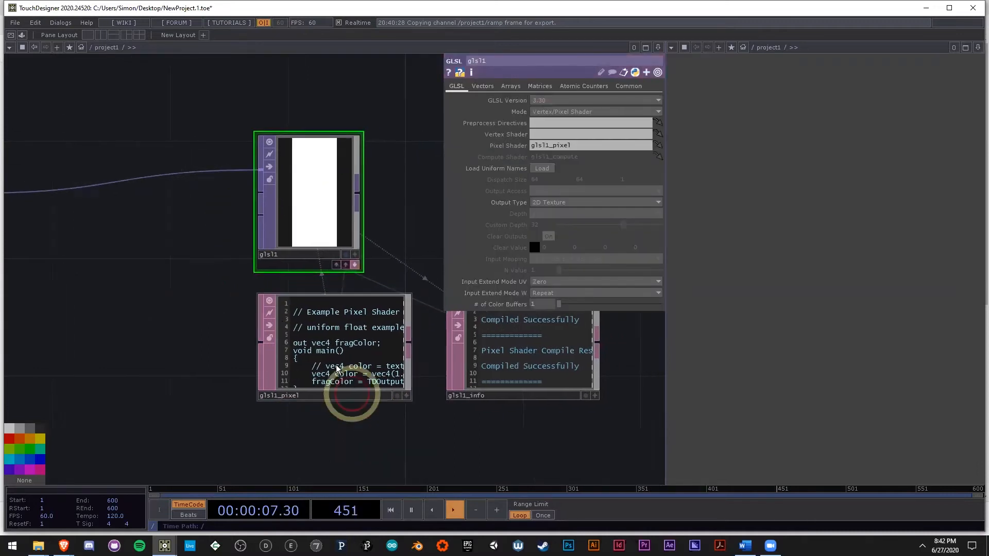
{"action": "scroll", "coordinate": [336, 369], "scroll_direction": "up", "scroll_amount": 4}
{"action": "scroll", "coordinate": [340, 183], "scroll_direction": "up", "scroll_amount": 1}
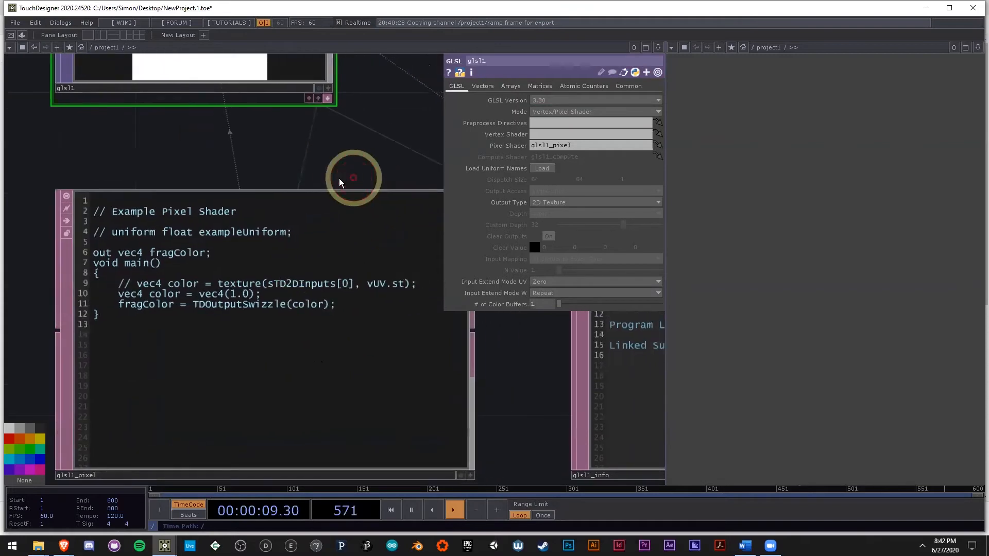
{"action": "left_click", "coordinate": [140, 292]}
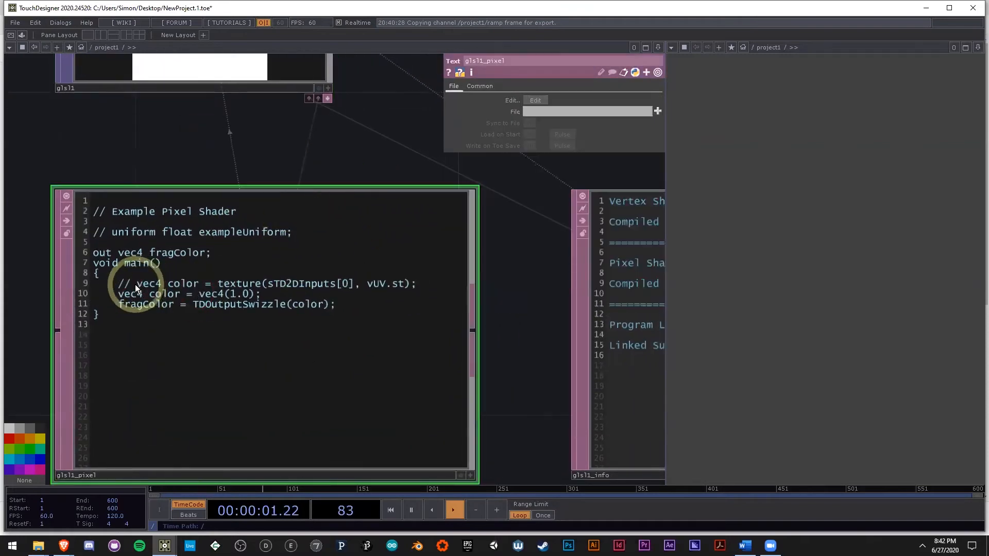
{"action": "key", "text": "a"}
{"action": "left_click_drag", "start_coordinate": [116, 283], "coordinate": [101, 284]}
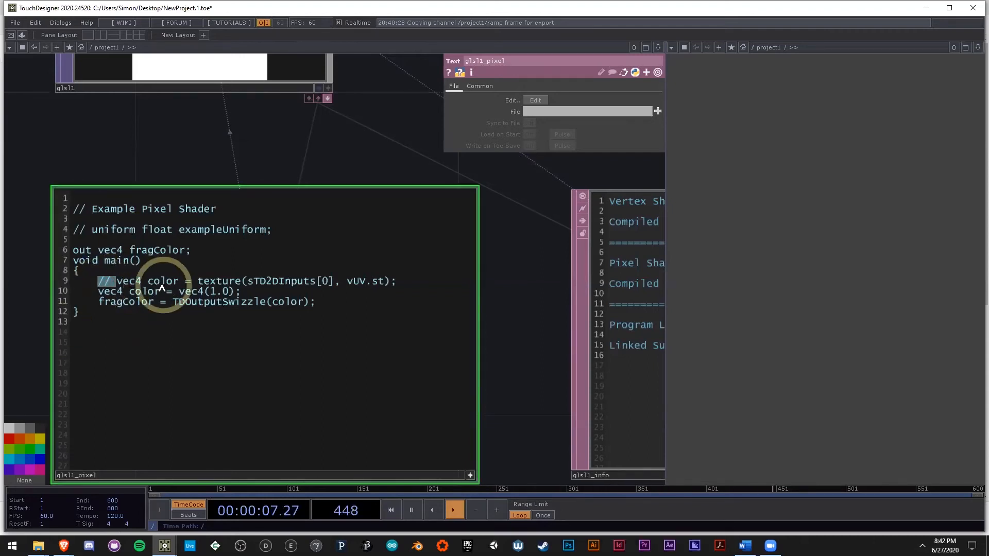
{"action": "key", "text": "BackSpace"}
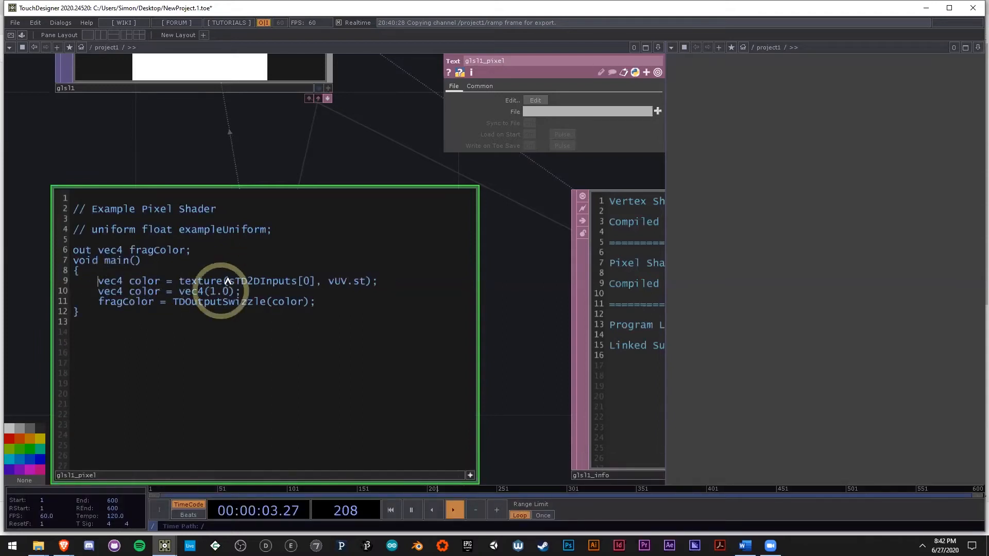
Step: Declare the sampled texture as float n instead of vec4 color in glsl1_pixel
{"action": "scroll", "coordinate": [267, 270], "scroll_direction": "down", "scroll_amount": 6}
{"action": "left_click_drag", "start_coordinate": [71, 206], "coordinate": [166, 212]}
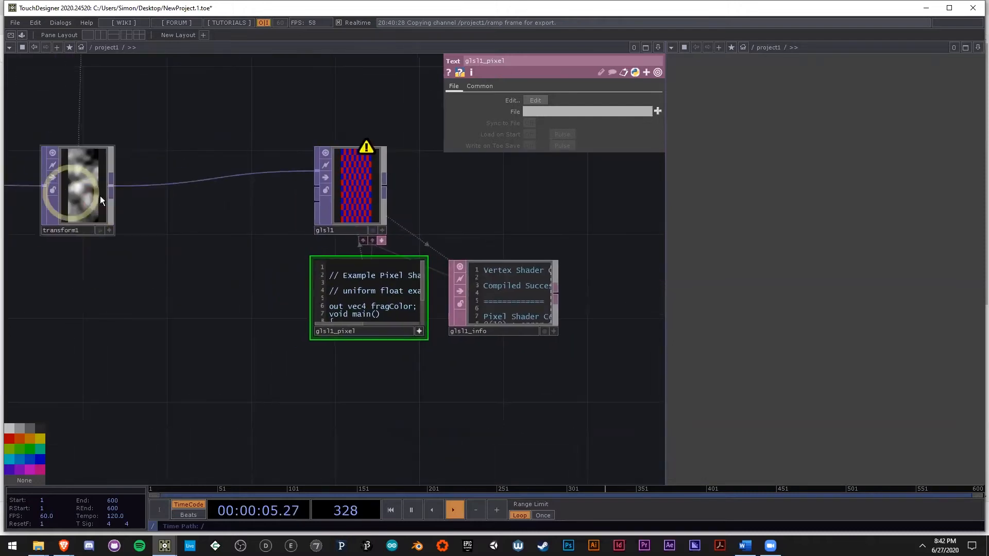
{"action": "scroll", "coordinate": [440, 376], "scroll_direction": "up", "scroll_amount": 6}
{"action": "left_click_drag", "start_coordinate": [355, 386], "coordinate": [349, 420]}
{"action": "left_click_drag", "start_coordinate": [383, 140], "coordinate": [396, 174]}
{"action": "scroll", "coordinate": [361, 311], "scroll_direction": "up", "scroll_amount": 6}
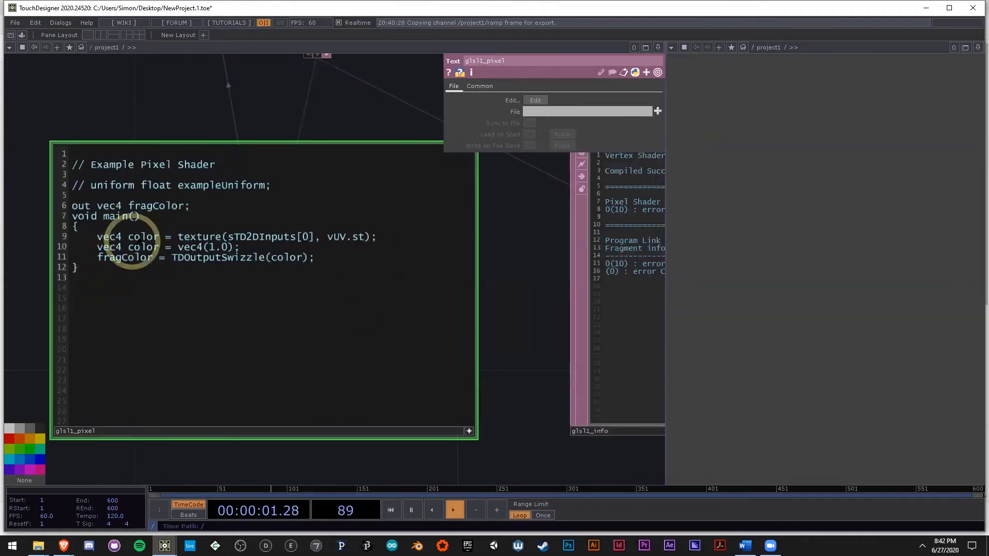
{"action": "left_click_drag", "start_coordinate": [159, 237], "coordinate": [102, 242]}
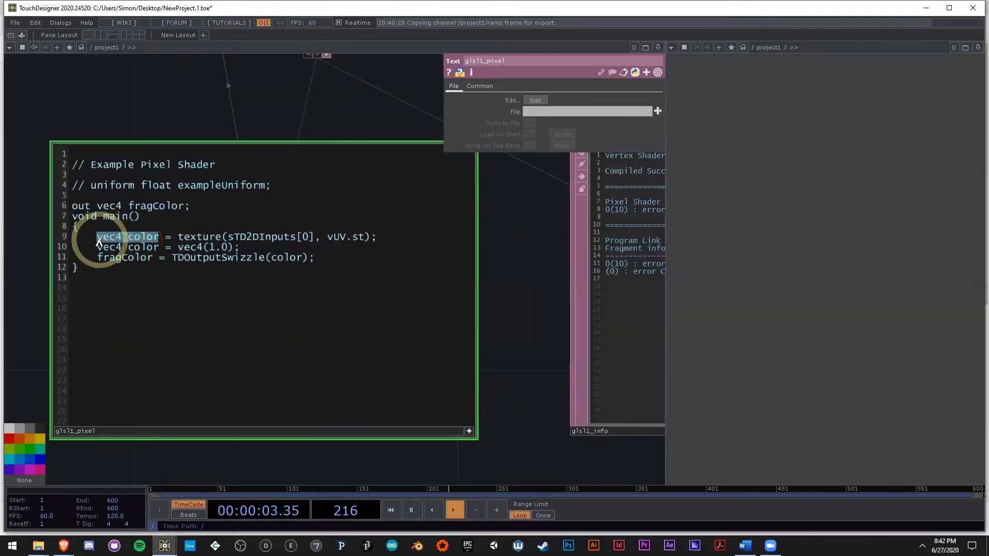
{"action": "type", "text": "float "}
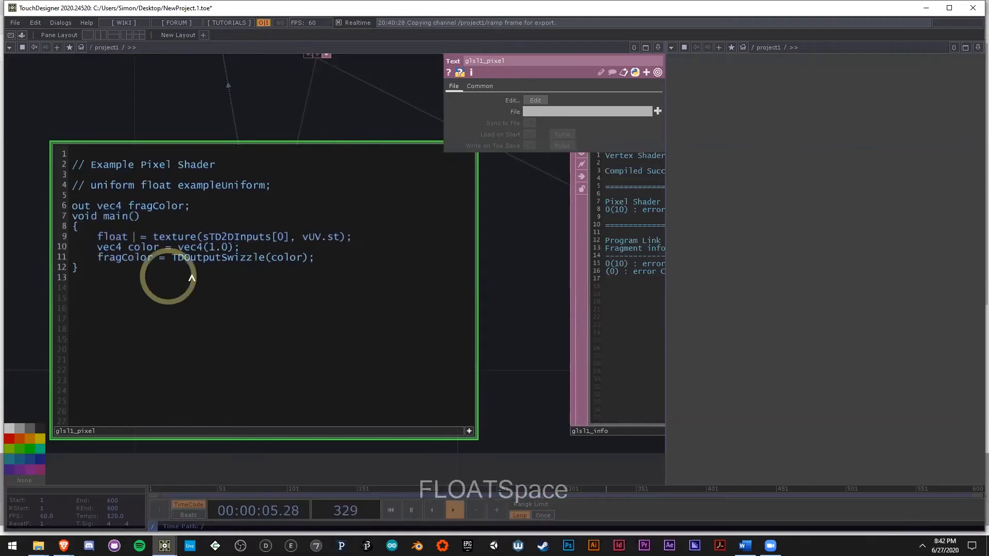
{"action": "type", "text": "n"}
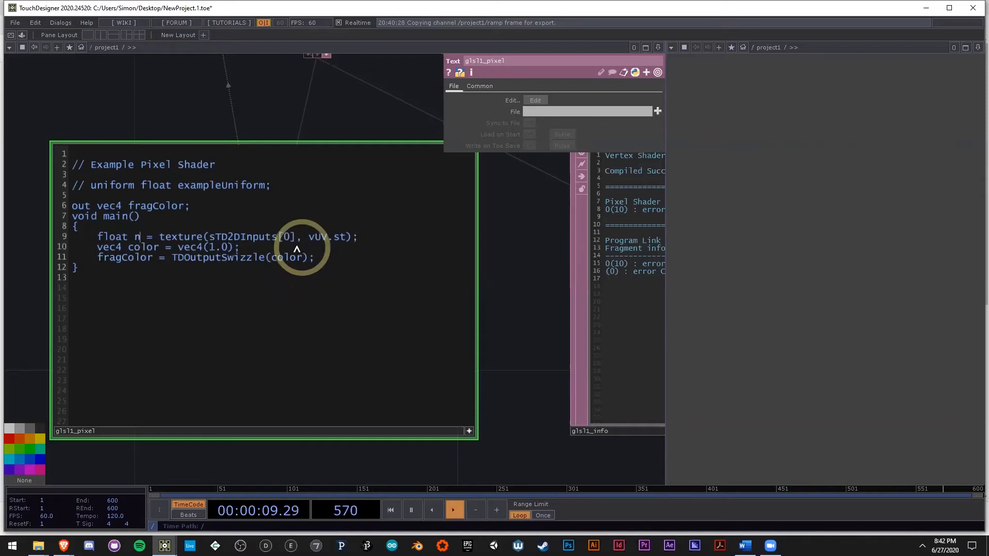
Step: Append .r to the texture call in glsl1_pixel so that n takes only the red channel
{"action": "scroll", "coordinate": [177, 242], "scroll_direction": "down", "scroll_amount": 5}
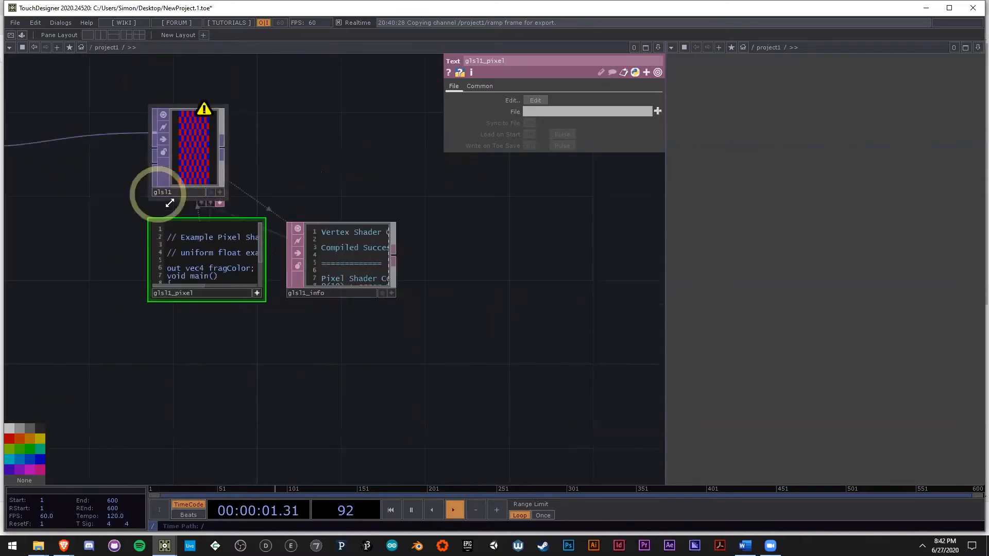
{"action": "scroll", "coordinate": [56, 157], "scroll_direction": "up", "scroll_amount": 3}
{"action": "left_click_drag", "start_coordinate": [57, 159], "coordinate": [345, 192]}
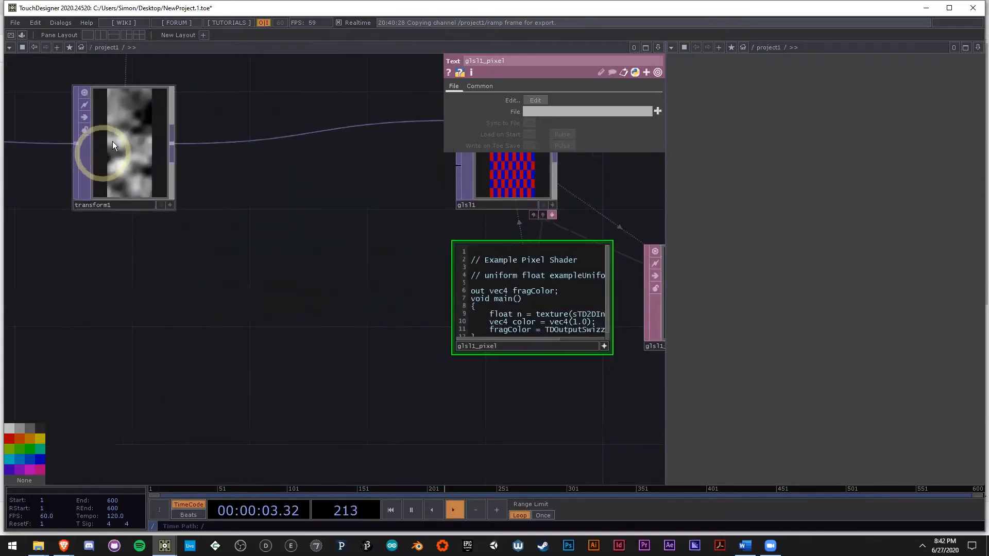
{"action": "left_click_drag", "start_coordinate": [302, 230], "coordinate": [118, 237]}
{"action": "left_click_drag", "start_coordinate": [67, 217], "coordinate": [193, 222]}
{"action": "left_click_drag", "start_coordinate": [526, 410], "coordinate": [421, 426]}
{"action": "scroll", "coordinate": [425, 436], "scroll_direction": "up", "scroll_amount": 3}
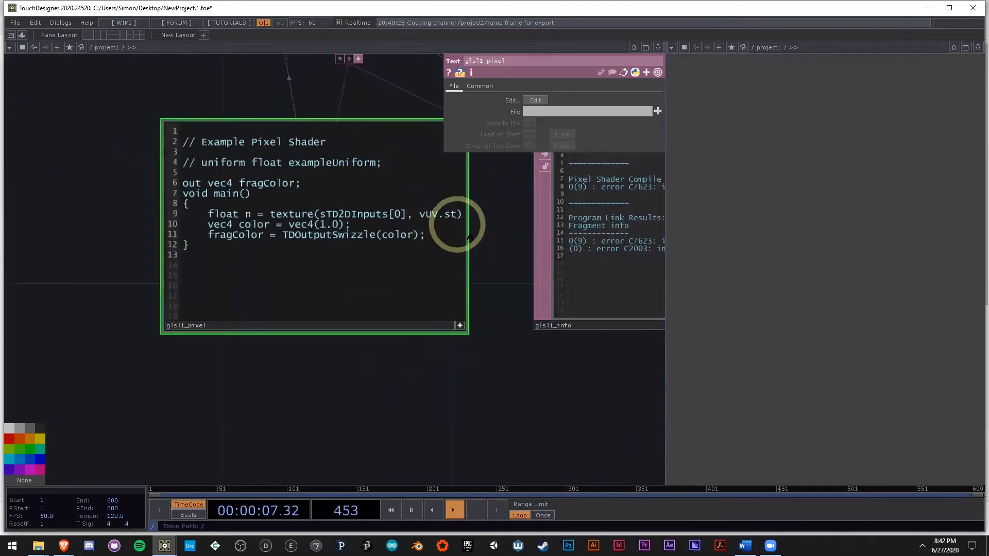
{"action": "scroll", "coordinate": [455, 232], "scroll_direction": "up", "scroll_amount": 4}
{"action": "left_click_drag", "start_coordinate": [605, 290], "coordinate": [654, 307]}
{"action": "scroll", "coordinate": [654, 307], "scroll_direction": "down", "scroll_amount": 1}
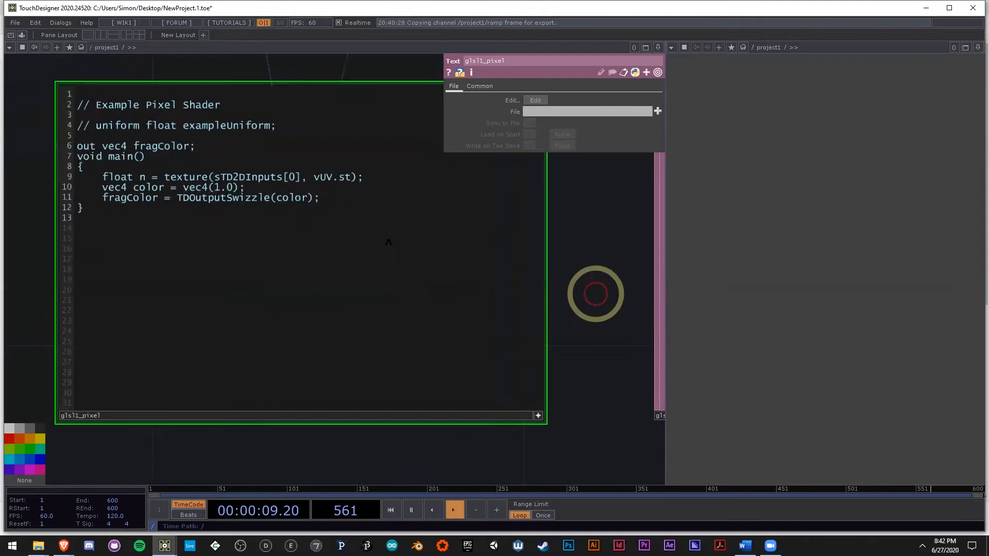
{"action": "left_click_drag", "start_coordinate": [293, 171], "coordinate": [338, 175]}
{"action": "scroll", "coordinate": [338, 175], "scroll_direction": "up", "scroll_amount": 1}
{"action": "left_click_drag", "start_coordinate": [160, 160], "coordinate": [352, 164]}
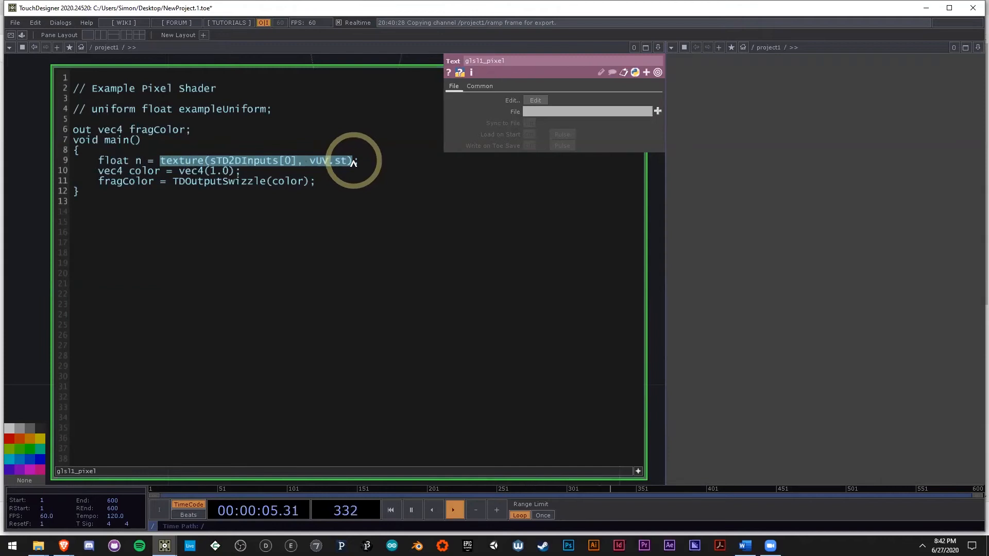
{"action": "left_click", "coordinate": [353, 162]}
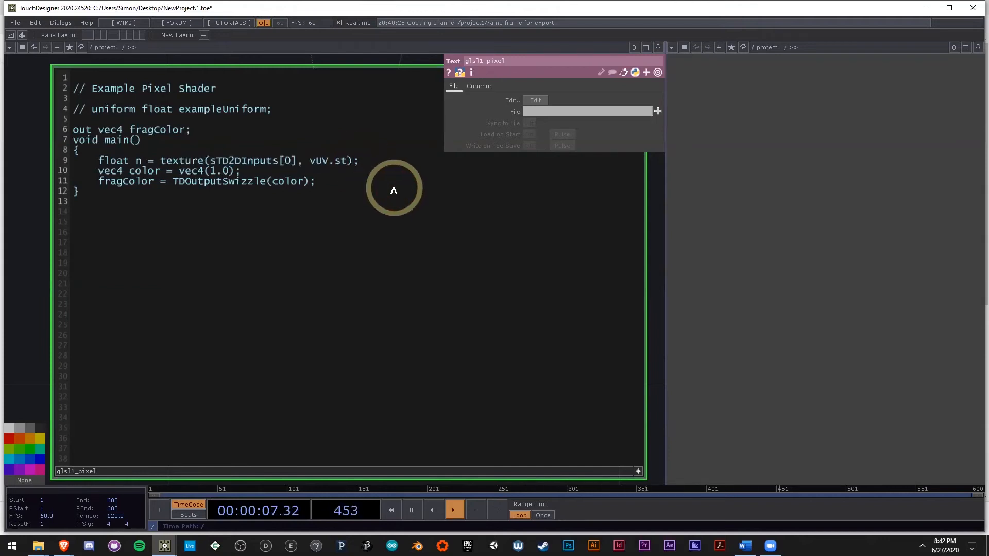
{"action": "type", "text": ".r"}
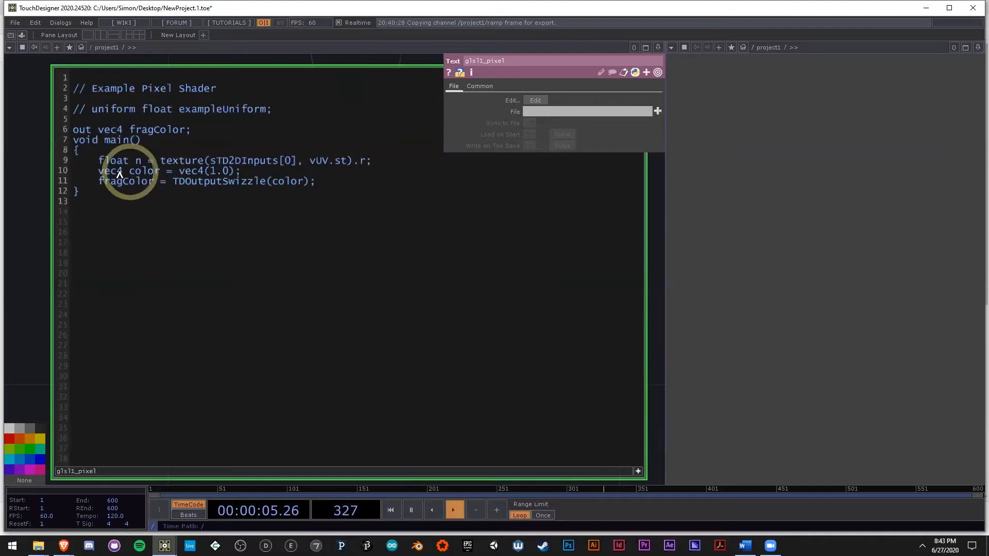
Step: Replace the vec4 color arguments in glsl1_pixel with vUV.s, vUV.t, n and 1.0
{"action": "double_click", "coordinate": [220, 173]}
{"action": "double_click", "coordinate": [324, 162]}
{"action": "key", "text": "ctrl+c"}
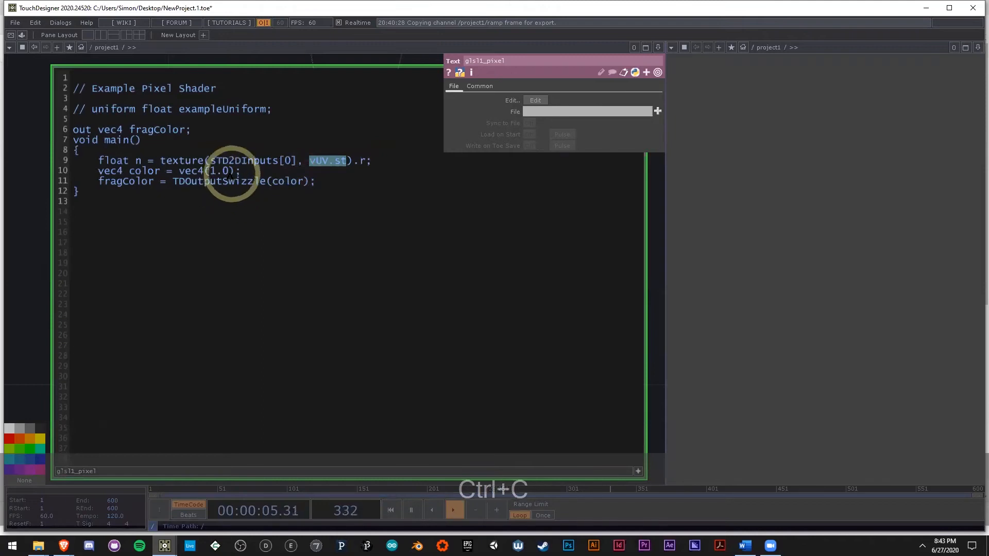
{"action": "double_click", "coordinate": [220, 172]}
{"action": "key", "text": "ctrl+v"}
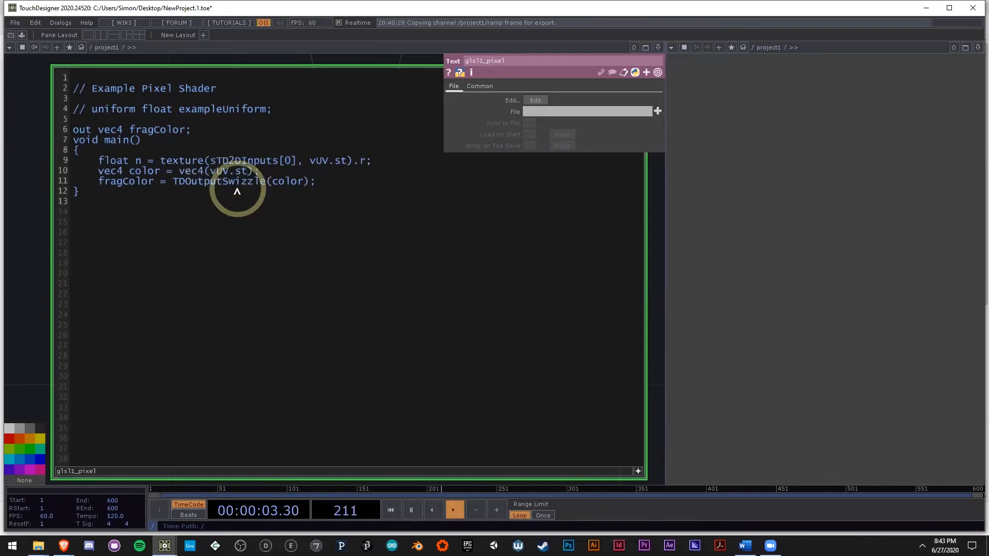
{"action": "key", "text": "BackSpace"}
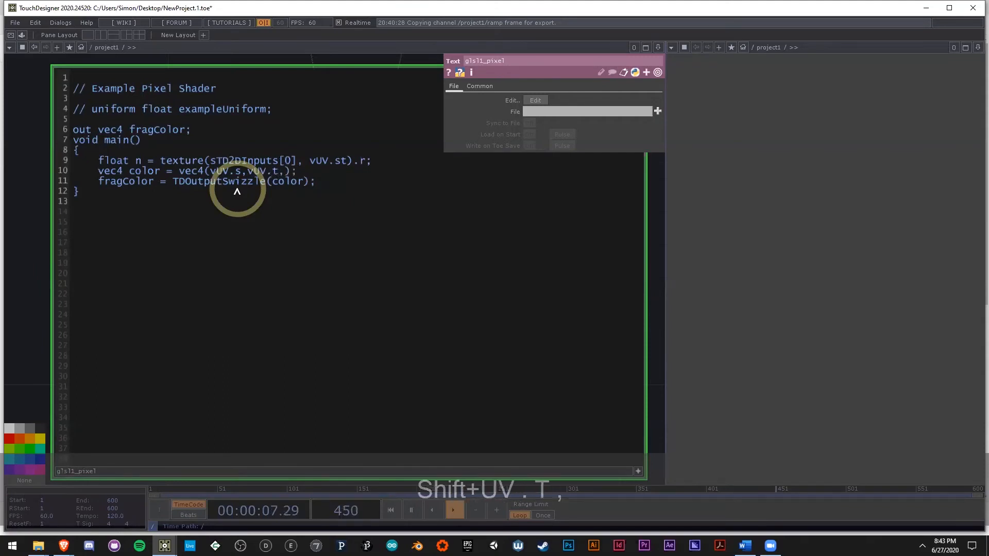
{"action": "type", "text": "n,"}
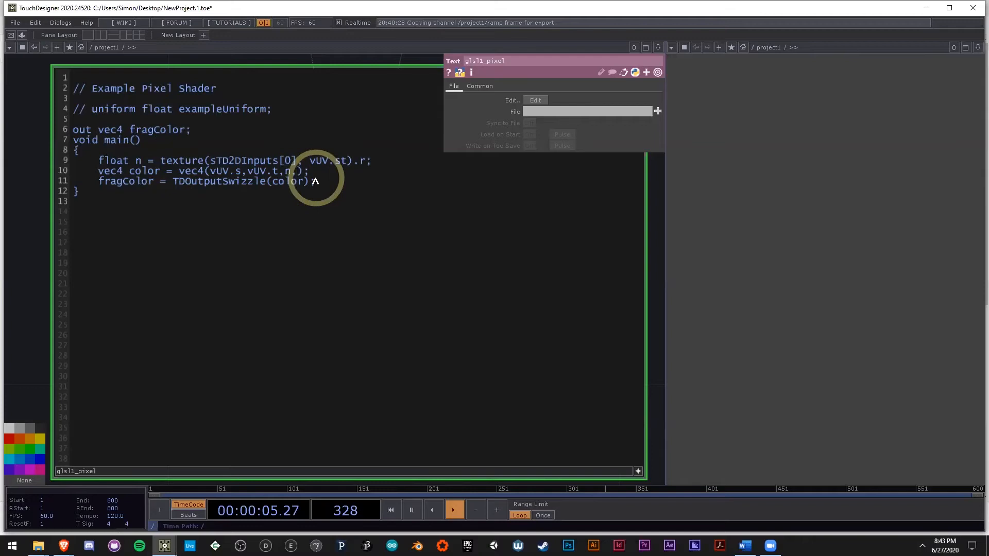
{"action": "type", "text": "1"}
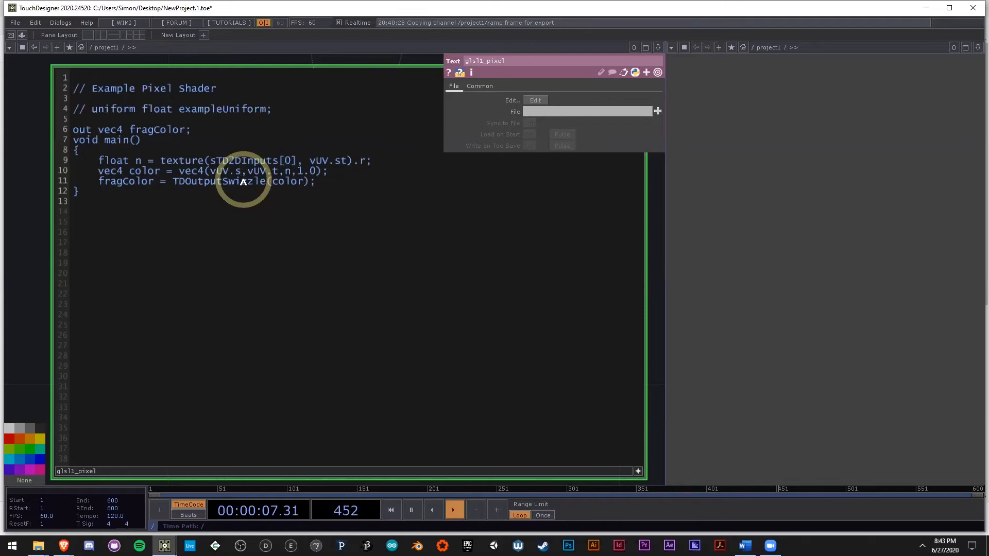
Step: Subtract 0.5 from both vUV.s and vUV.t in glsl1_pixel's vec4 color line
{"action": "type", "text": "-0.5"}
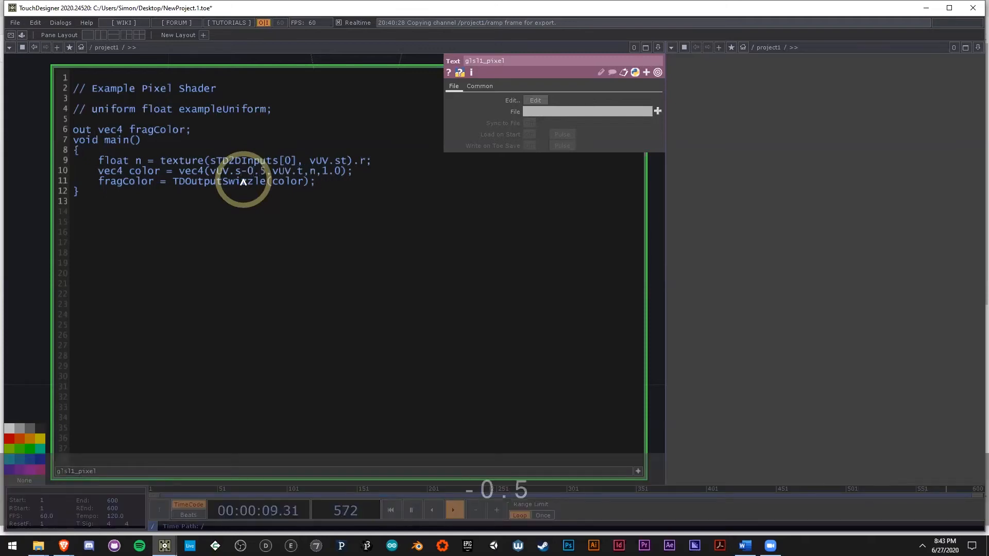
{"action": "left_click", "coordinate": [303, 172]}
{"action": "type", "text": "*"}
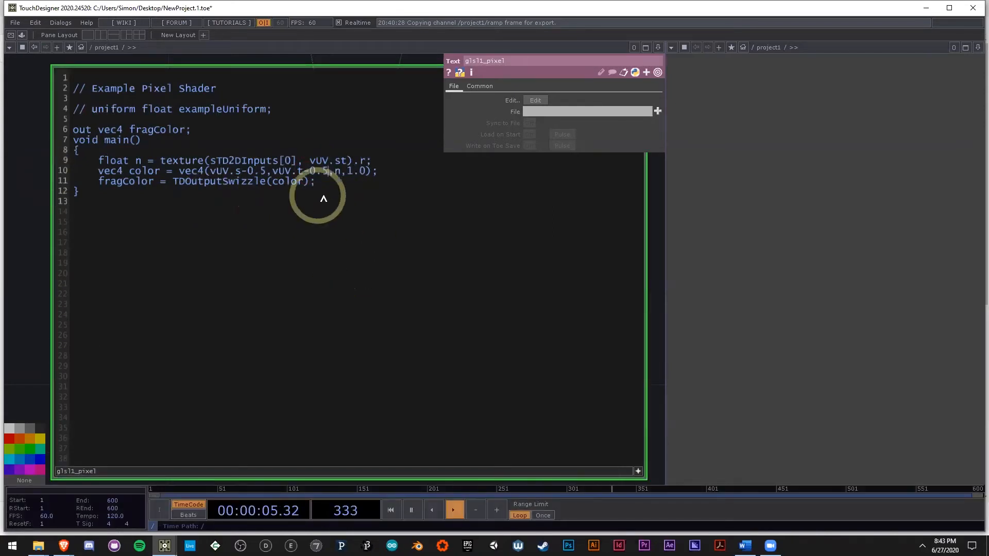
Step: Display glsl1's output in its viewer as separate, normalized R, G, B and A channels
{"action": "scroll", "coordinate": [309, 242], "scroll_direction": "down", "scroll_amount": 4}
{"action": "scroll", "coordinate": [121, 265], "scroll_direction": "down", "scroll_amount": 4}
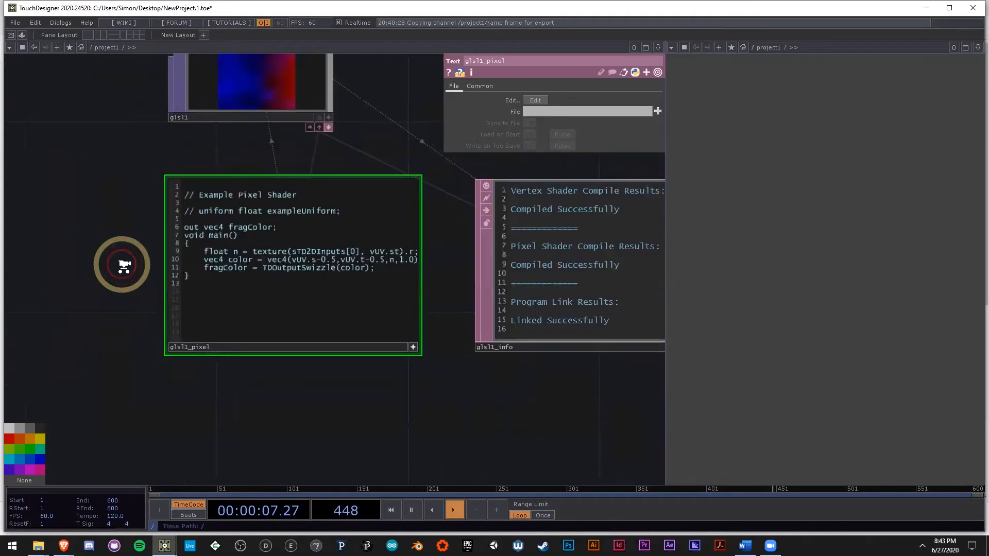
{"action": "left_click_drag", "start_coordinate": [118, 157], "coordinate": [218, 265]}
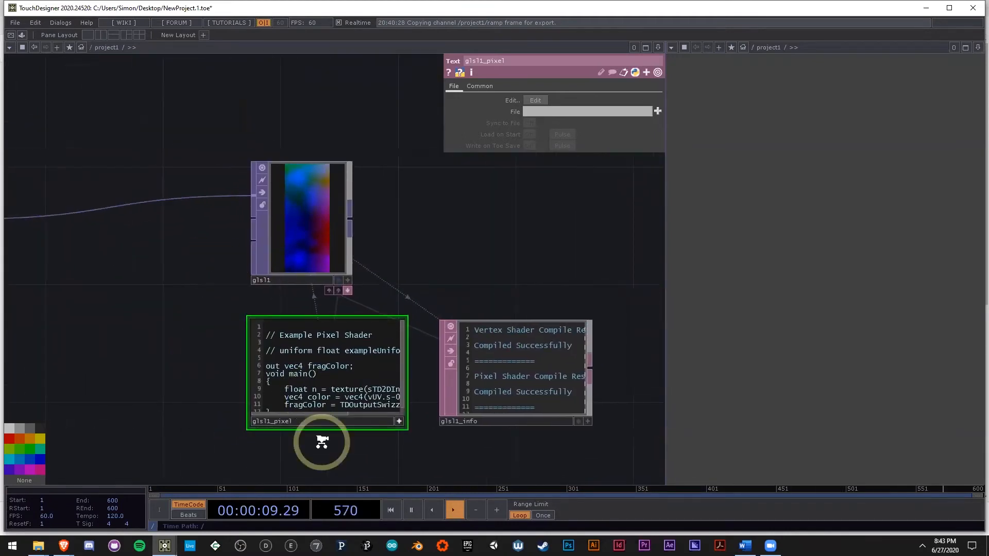
{"action": "scroll", "coordinate": [321, 441], "scroll_direction": "up", "scroll_amount": 5}
{"action": "left_click_drag", "start_coordinate": [110, 255], "coordinate": [129, 390]}
{"action": "scroll", "coordinate": [130, 389], "scroll_direction": "down", "scroll_amount": 3}
{"action": "left_click", "coordinate": [246, 253]}
{"action": "scroll", "coordinate": [246, 255], "scroll_direction": "up", "scroll_amount": 4}
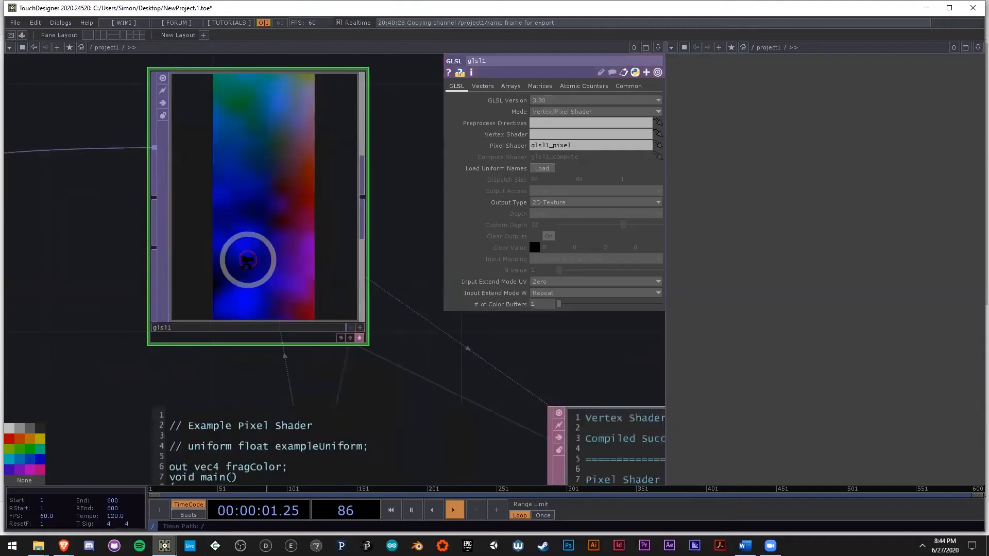
{"action": "scroll", "coordinate": [248, 258], "scroll_direction": "down", "scroll_amount": 2}
{"action": "scroll", "coordinate": [261, 248], "scroll_direction": "up", "scroll_amount": 3}
{"action": "scroll", "coordinate": [265, 249], "scroll_direction": "up", "scroll_amount": 1}
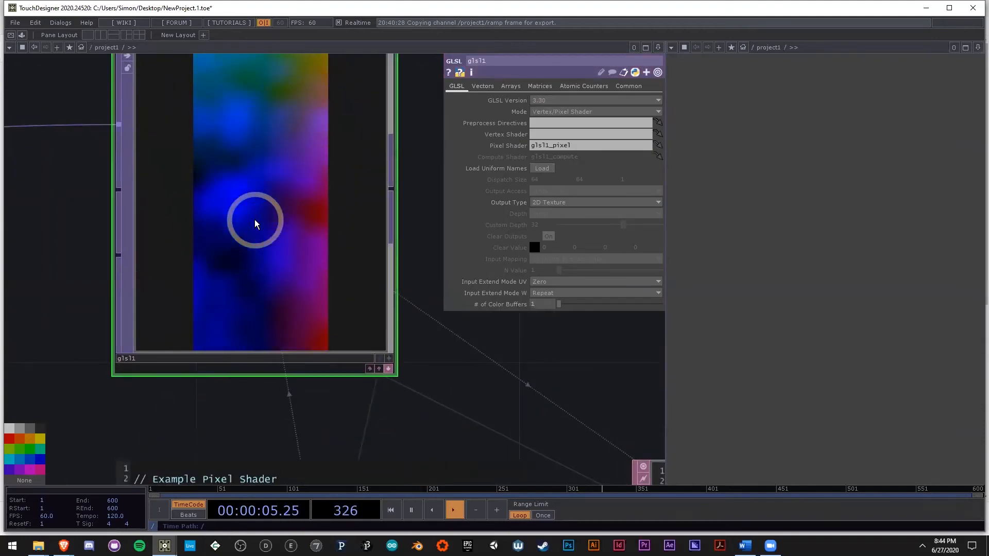
{"action": "key", "text": "a"}
{"action": "key", "text": "n"}
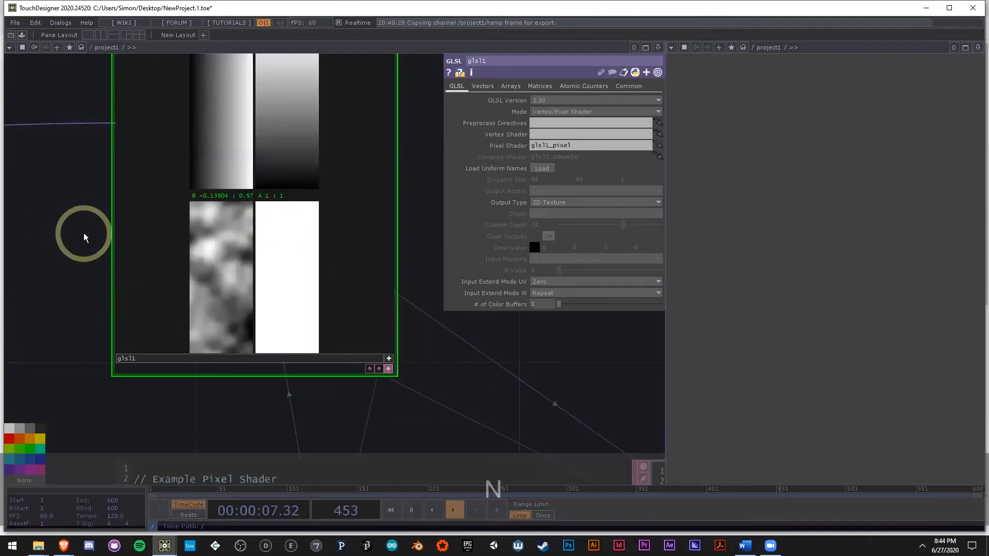
Step: Examine glsl1's four channel images with their value ranges and deactivate its viewer
{"action": "left_click_drag", "start_coordinate": [85, 238], "coordinate": [86, 299]}
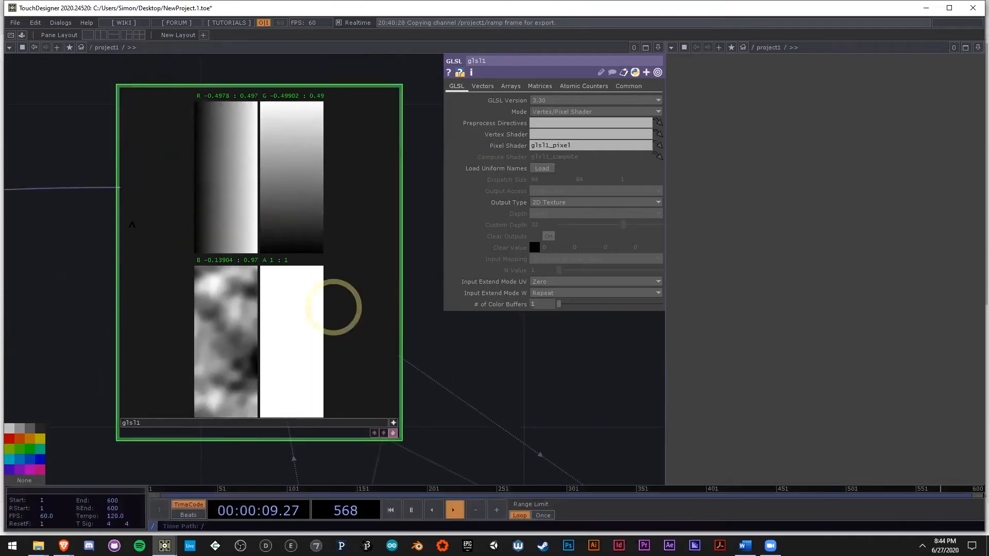
{"action": "scroll", "coordinate": [286, 258], "scroll_direction": "up", "scroll_amount": 3}
{"action": "scroll", "coordinate": [287, 257], "scroll_direction": "down", "scroll_amount": 3}
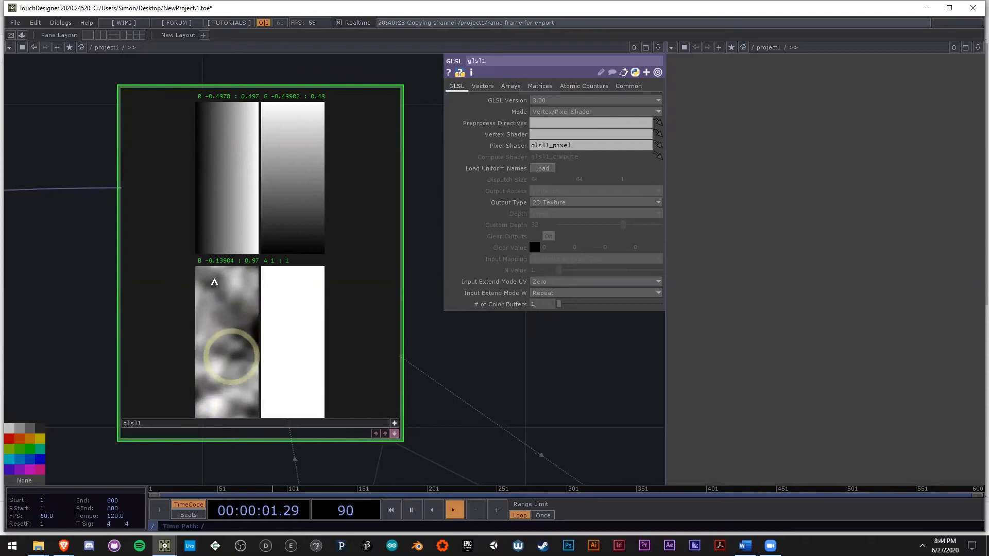
{"action": "left_click_drag", "start_coordinate": [532, 373], "coordinate": [350, 327]}
{"action": "scroll", "coordinate": [271, 309], "scroll_direction": "down", "scroll_amount": 3}
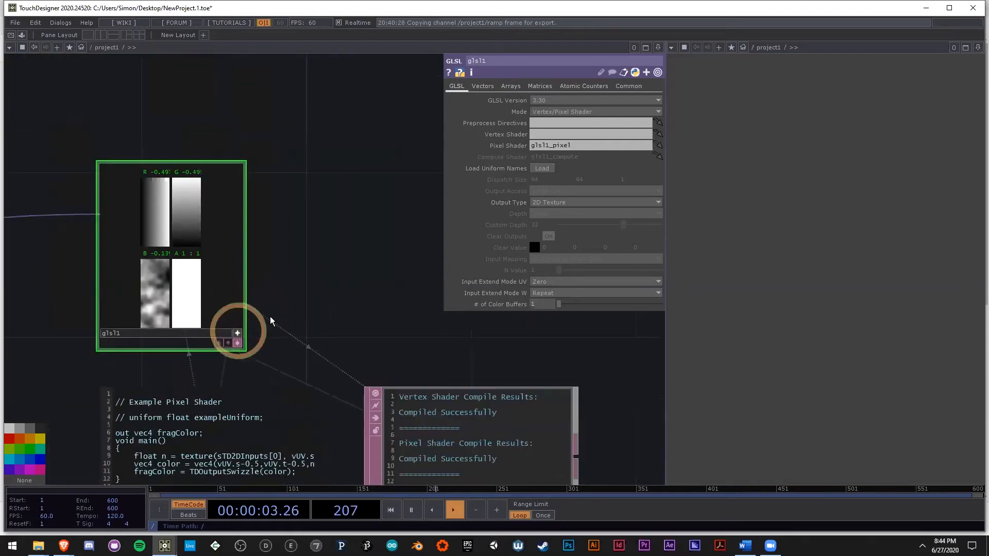
{"action": "left_click", "coordinate": [236, 334]}
{"action": "left_click_drag", "start_coordinate": [332, 290], "coordinate": [347, 228]}
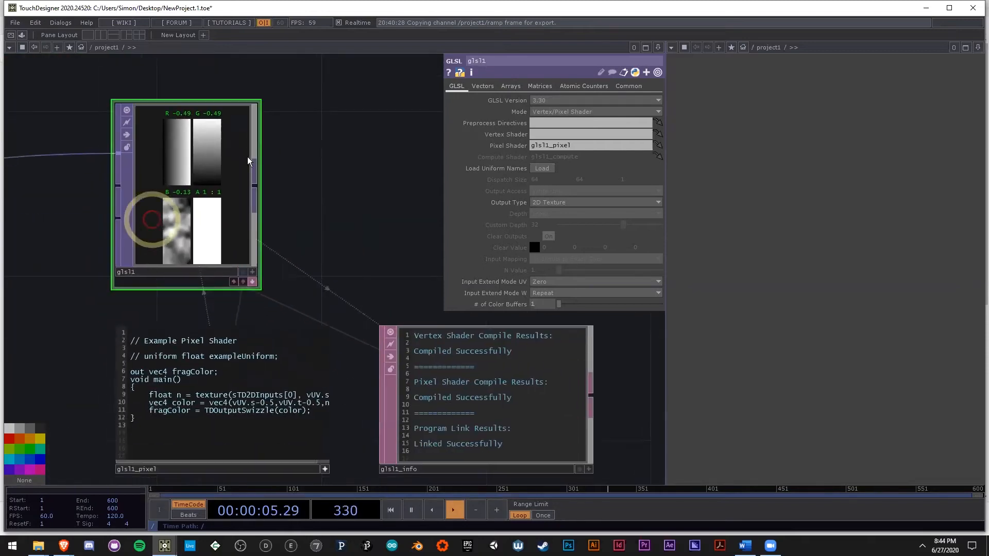
{"action": "right_click", "coordinate": [187, 170]}
{"action": "left_click", "coordinate": [377, 183]}
{"action": "scroll", "coordinate": [224, 178], "scroll_direction": "down", "scroll_amount": 3}
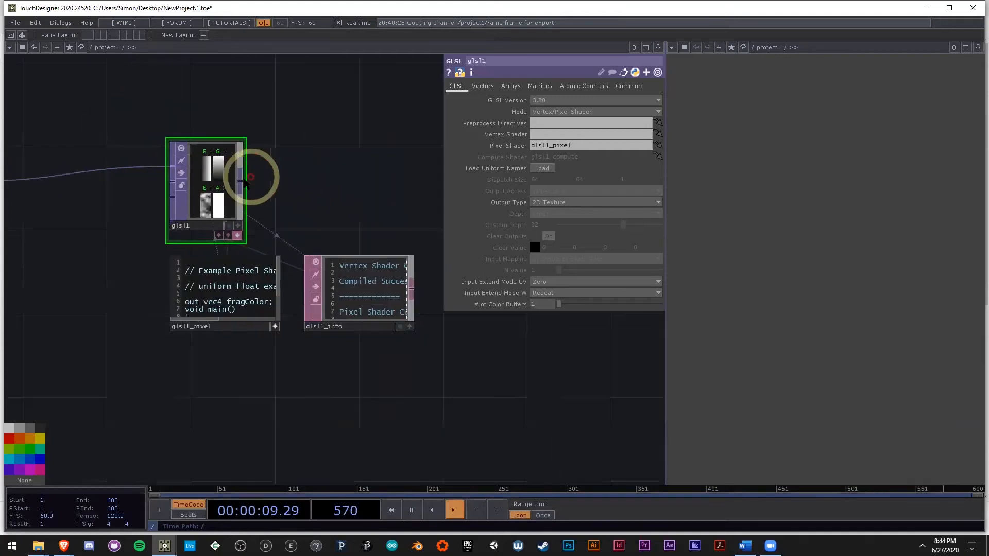
{"action": "middle_click", "coordinate": [239, 188]}
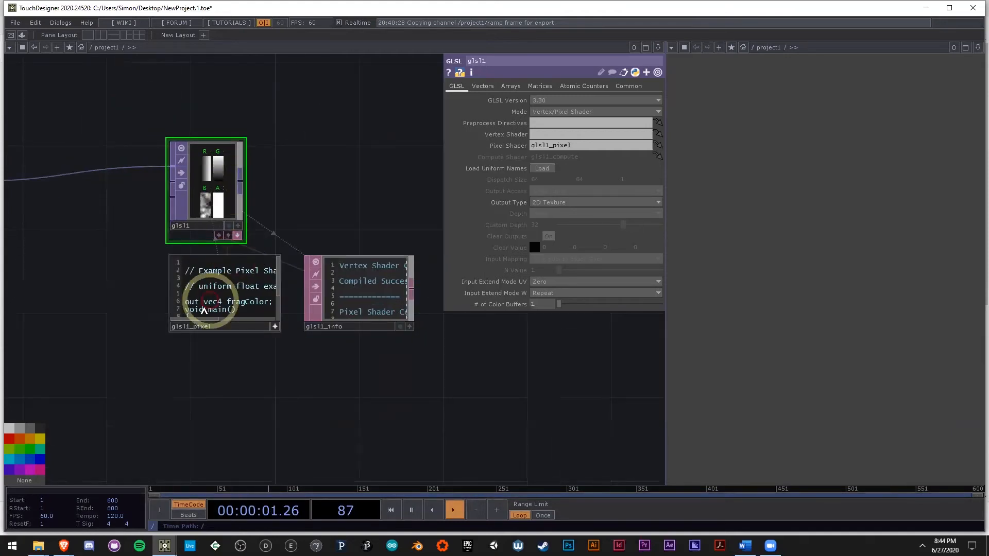
Step: Copy the three code lines inside the main() function of glsl1_pixel
{"action": "scroll", "coordinate": [180, 371], "scroll_direction": "up", "scroll_amount": 5}
{"action": "scroll", "coordinate": [327, 312], "scroll_direction": "up", "scroll_amount": 3}
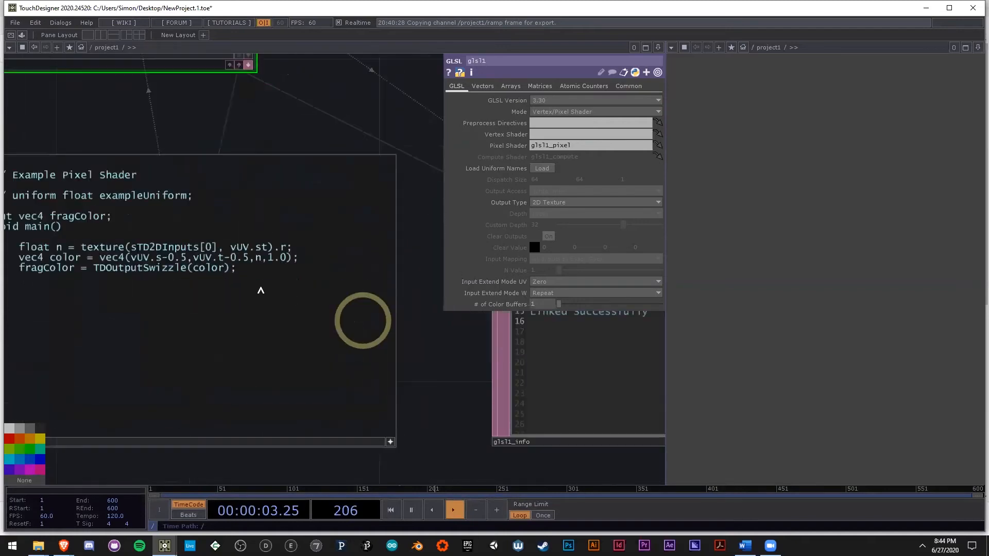
{"action": "scroll", "coordinate": [261, 287], "scroll_direction": "down", "scroll_amount": 4}
{"action": "left_click_drag", "start_coordinate": [319, 299], "coordinate": [98, 283]}
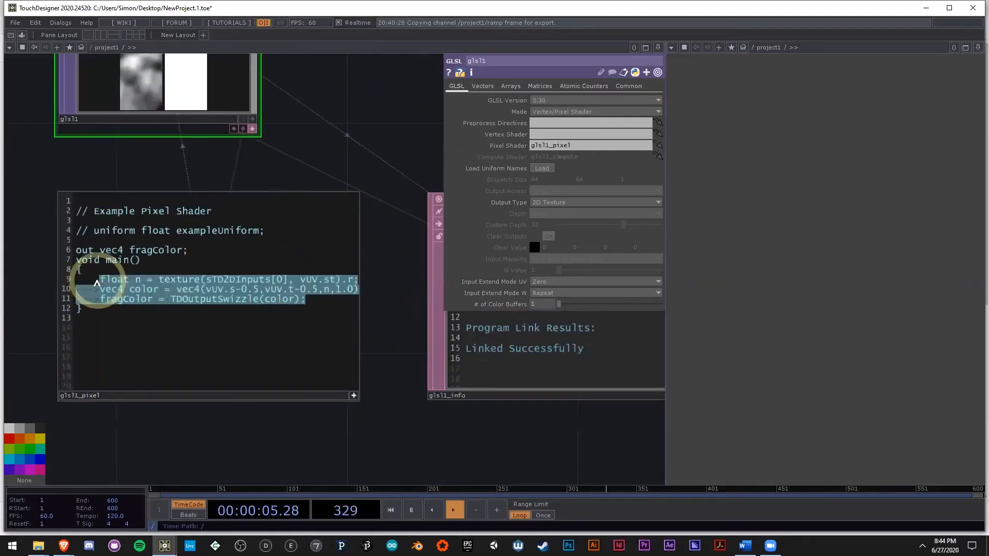
{"action": "key", "text": "ctrl+c"}
{"action": "key", "text": "ctrl+v"}
{"action": "key", "text": "BackSpace"}
{"action": "key", "text": "BackSpace"}
{"action": "key", "text": "Return"}
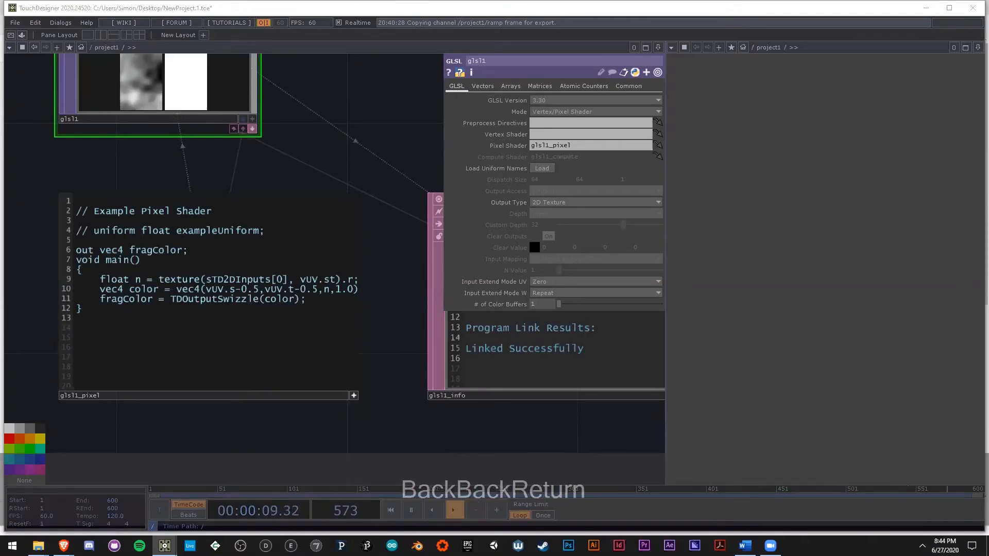
Step: Add a Null TOP connected to glsl1's output, placed after it in the chain
{"action": "scroll", "coordinate": [267, 262], "scroll_direction": "down", "scroll_amount": 5}
{"action": "left_click_drag", "start_coordinate": [422, 414], "coordinate": [317, 409]}
{"action": "scroll", "coordinate": [273, 402], "scroll_direction": "down", "scroll_amount": 5}
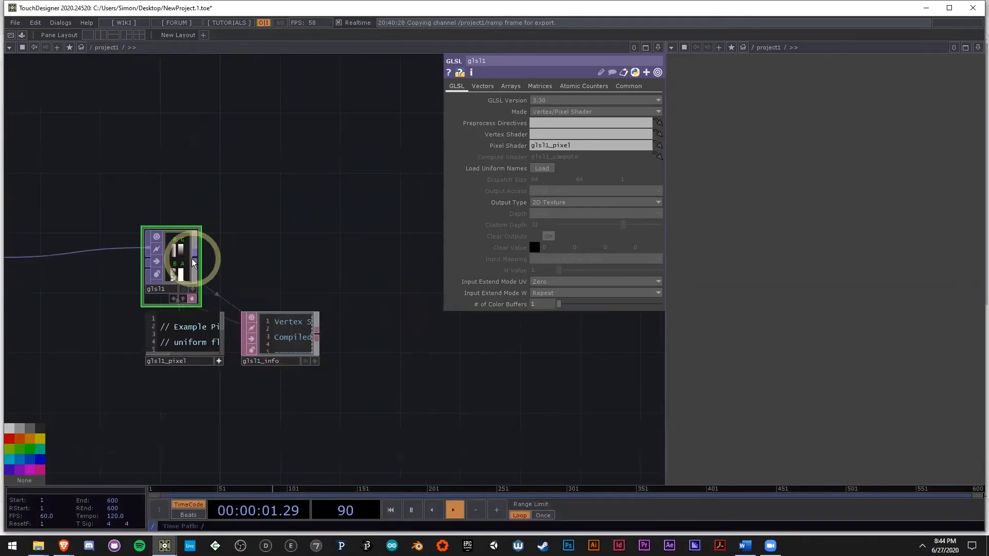
{"action": "right_click", "coordinate": [193, 263]}
{"action": "left_click", "coordinate": [154, 213]}
{"action": "left_click", "coordinate": [407, 264]}
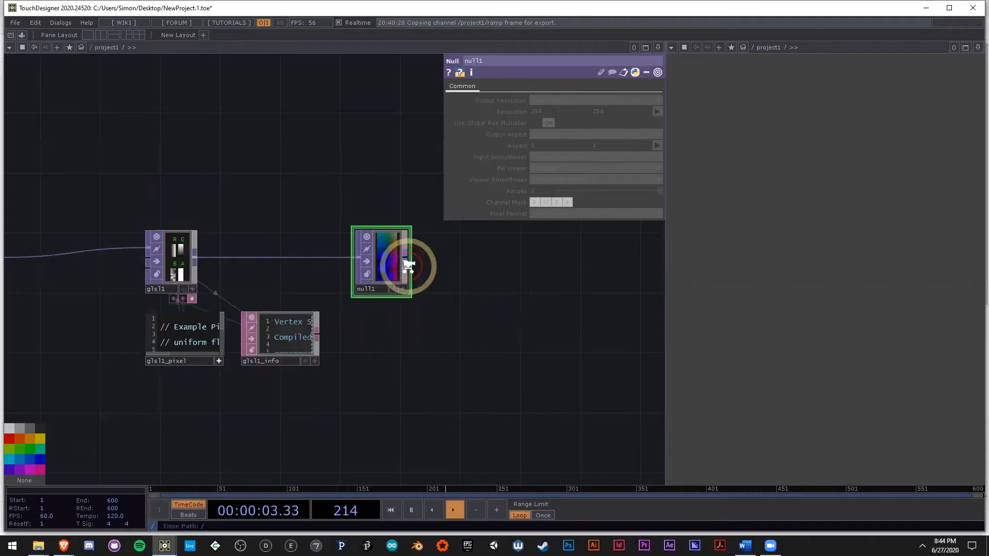
Step: Rename the Null TOP after glsl1 as pos
{"action": "scroll", "coordinate": [407, 264], "scroll_direction": "up", "scroll_amount": 5}
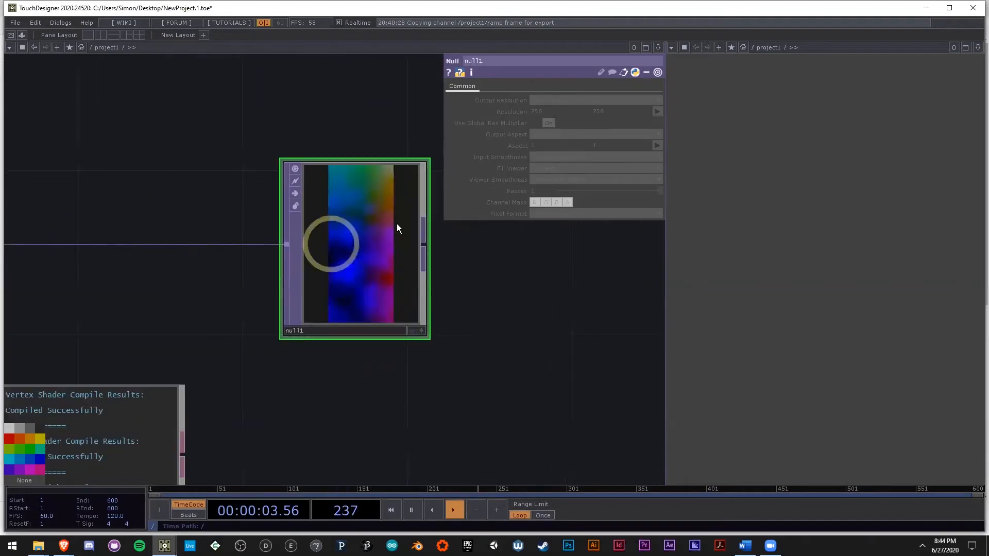
{"action": "left_click", "coordinate": [328, 329]}
{"action": "scroll", "coordinate": [344, 276], "scroll_direction": "up", "scroll_amount": 2}
{"action": "type", "text": "pos"}
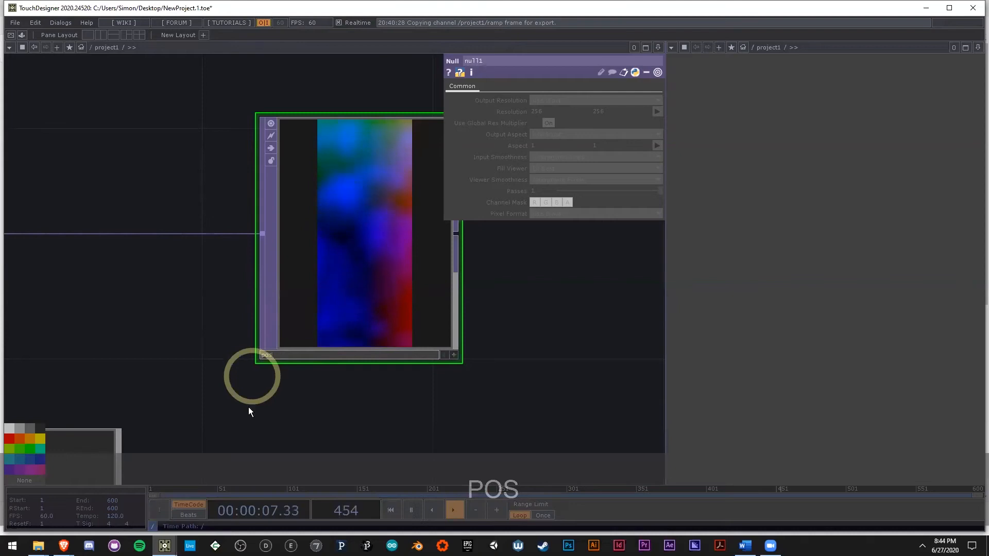
{"action": "left_click", "coordinate": [249, 407]}
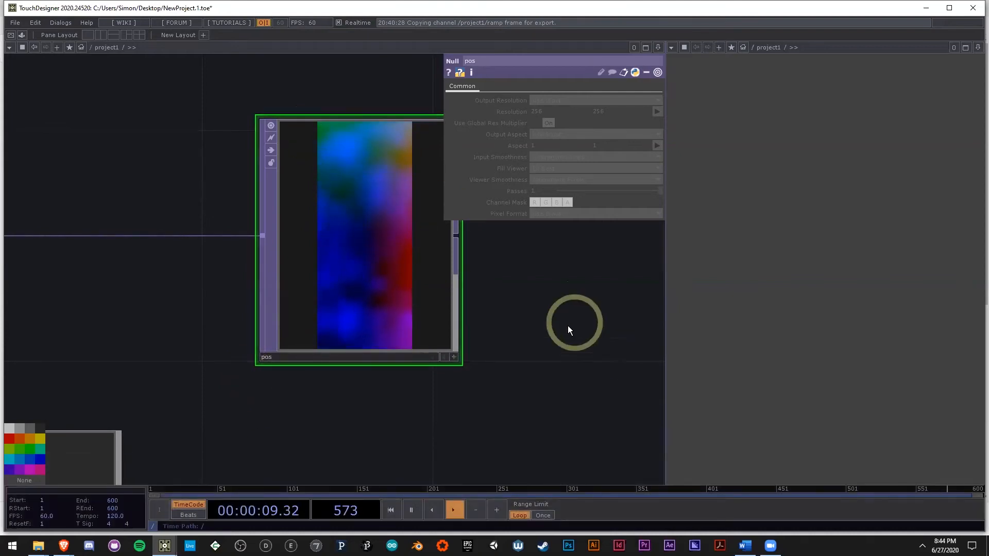
{"action": "scroll", "coordinate": [329, 339], "scroll_direction": "down", "scroll_amount": 8}
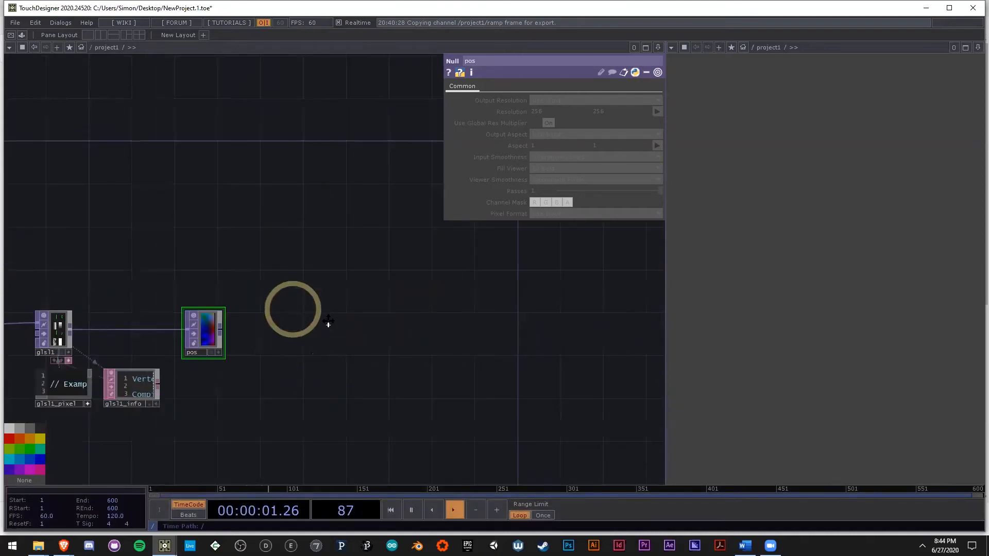
{"action": "left_click_drag", "start_coordinate": [328, 322], "coordinate": [363, 333]}
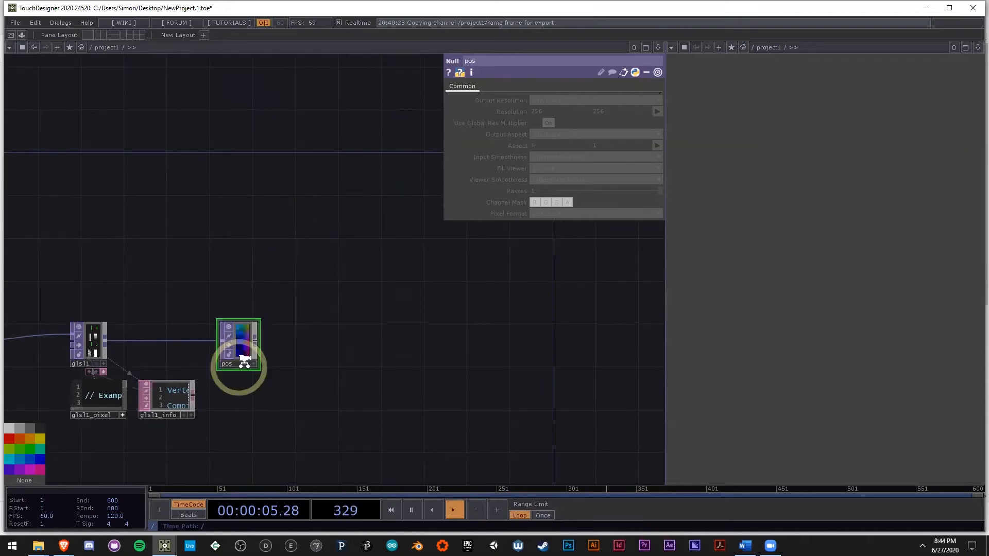
{"action": "scroll", "coordinate": [245, 363], "scroll_direction": "up", "scroll_amount": 4}
{"action": "scroll", "coordinate": [424, 333], "scroll_direction": "down", "scroll_amount": 4}
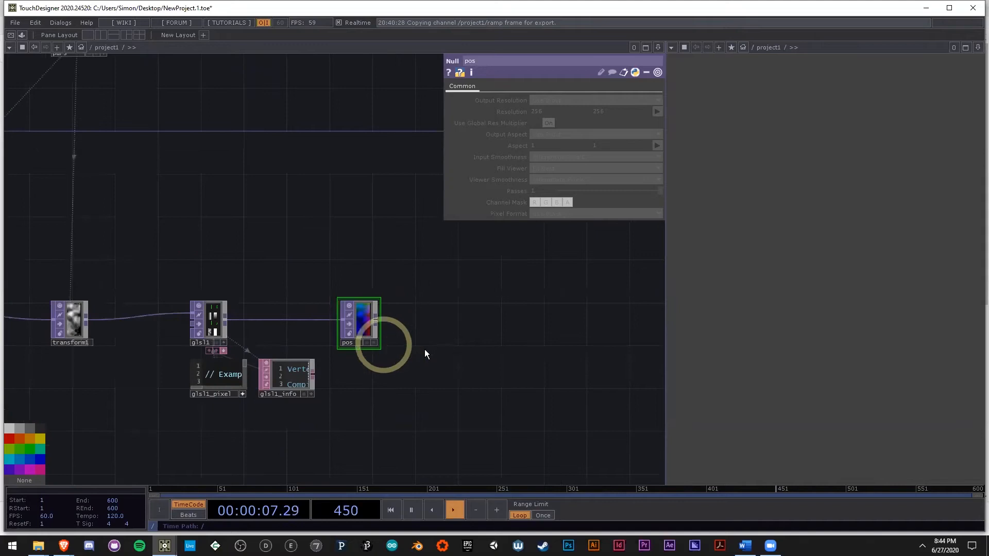
{"action": "left_click_drag", "start_coordinate": [508, 351], "coordinate": [431, 366]}
{"action": "left_click_drag", "start_coordinate": [477, 309], "coordinate": [431, 355]}
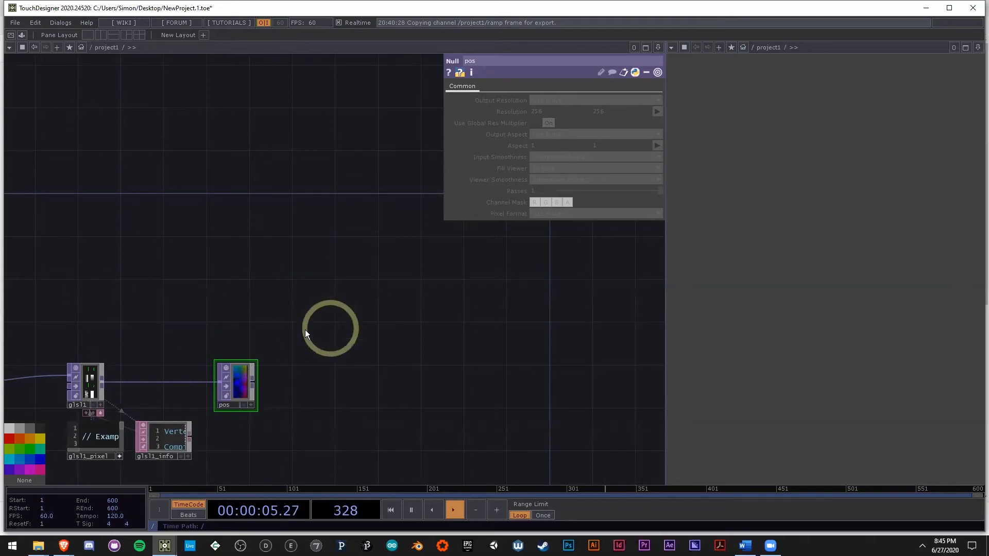
Step: Create a Box SOP in the empty network area above the pos null
{"action": "left_click_drag", "start_coordinate": [260, 308], "coordinate": [287, 313]}
{"action": "double_click", "coordinate": [304, 208]}
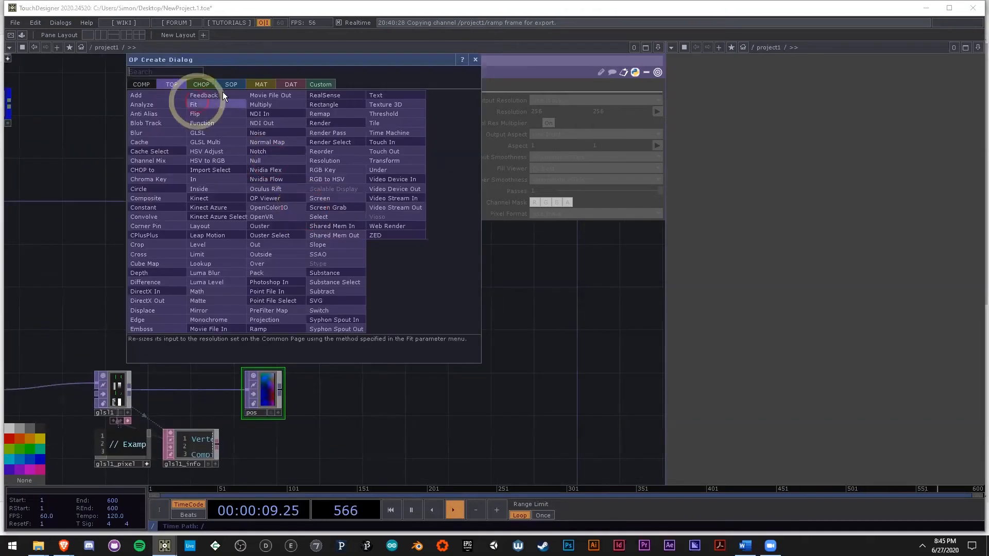
{"action": "left_click", "coordinate": [230, 84]}
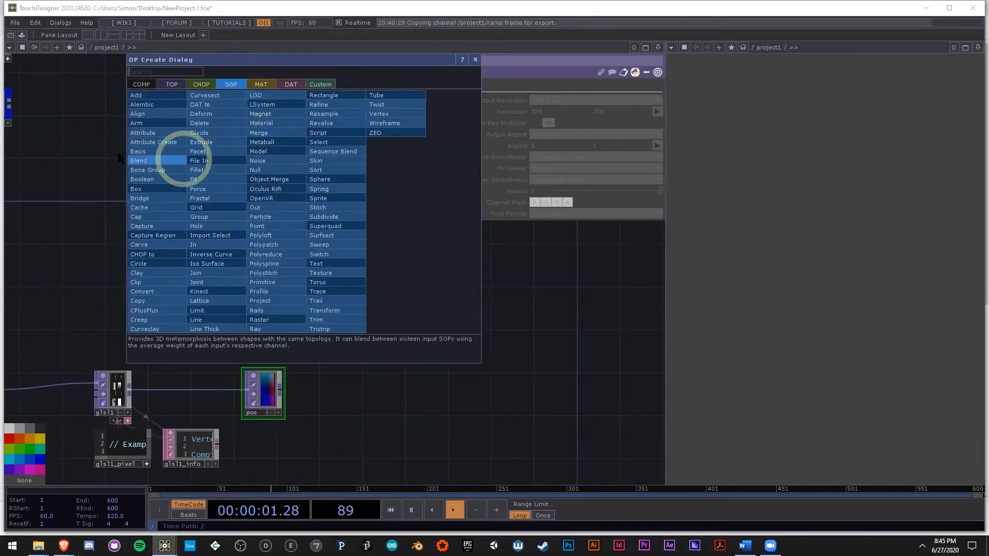
{"action": "type", "text": "box"}
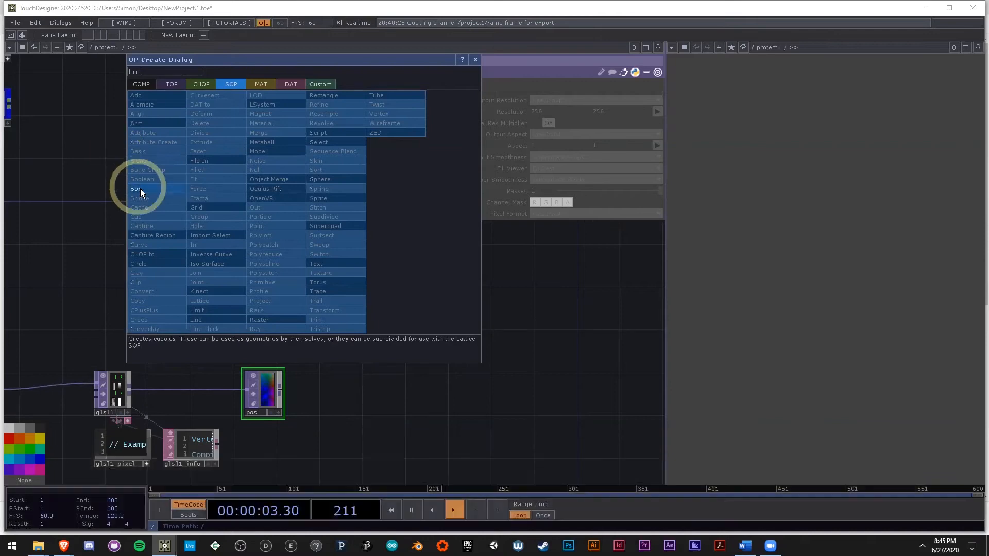
{"action": "left_click", "coordinate": [167, 189]}
{"action": "left_click", "coordinate": [271, 161]}
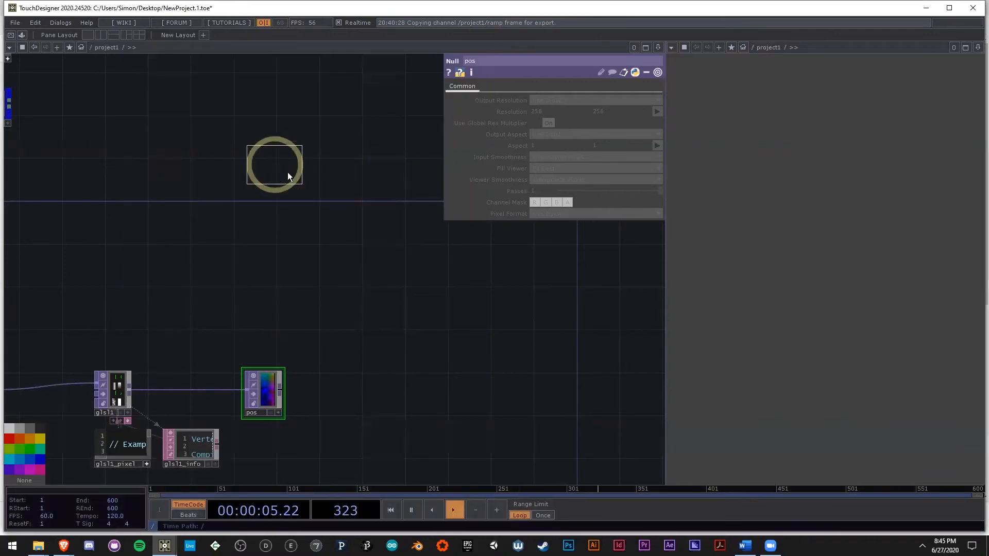
{"action": "left_click", "coordinate": [298, 161]}
{"action": "scroll", "coordinate": [390, 252], "scroll_direction": "down", "scroll_amount": 5}
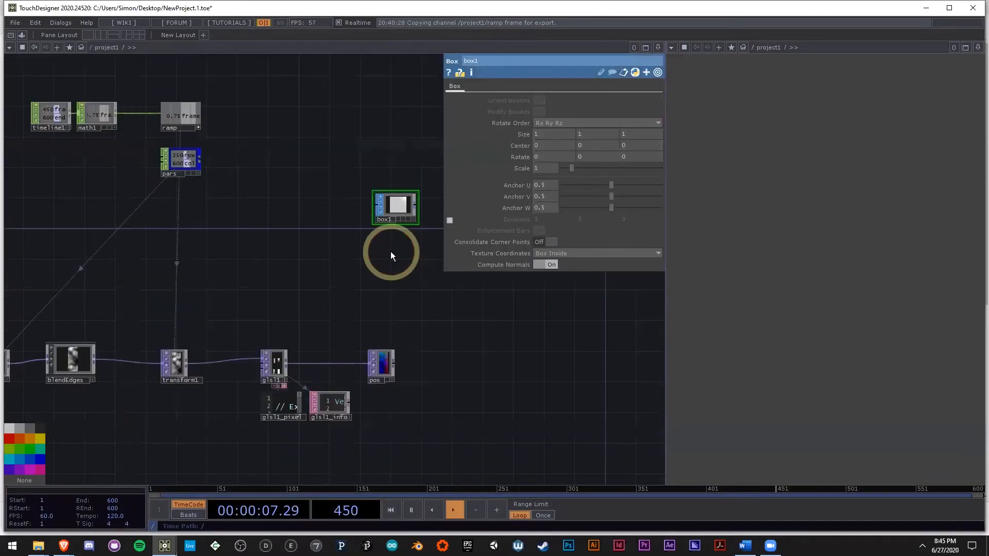
Step: Add a third channel named scale to the pars Constant CHOP
{"action": "scroll", "coordinate": [391, 189], "scroll_direction": "up", "scroll_amount": 3}
{"action": "scroll", "coordinate": [401, 190], "scroll_direction": "up", "scroll_amount": 2}
{"action": "left_click_drag", "start_coordinate": [375, 255], "coordinate": [453, 306]}
{"action": "scroll", "coordinate": [452, 306], "scroll_direction": "down", "scroll_amount": 2}
{"action": "scroll", "coordinate": [192, 197], "scroll_direction": "up", "scroll_amount": 2}
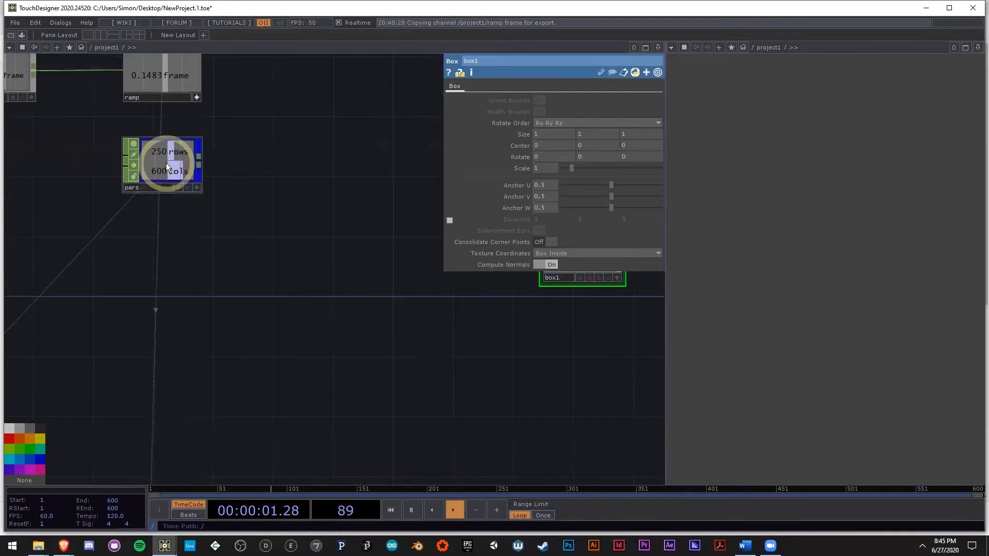
{"action": "left_click", "coordinate": [165, 163]}
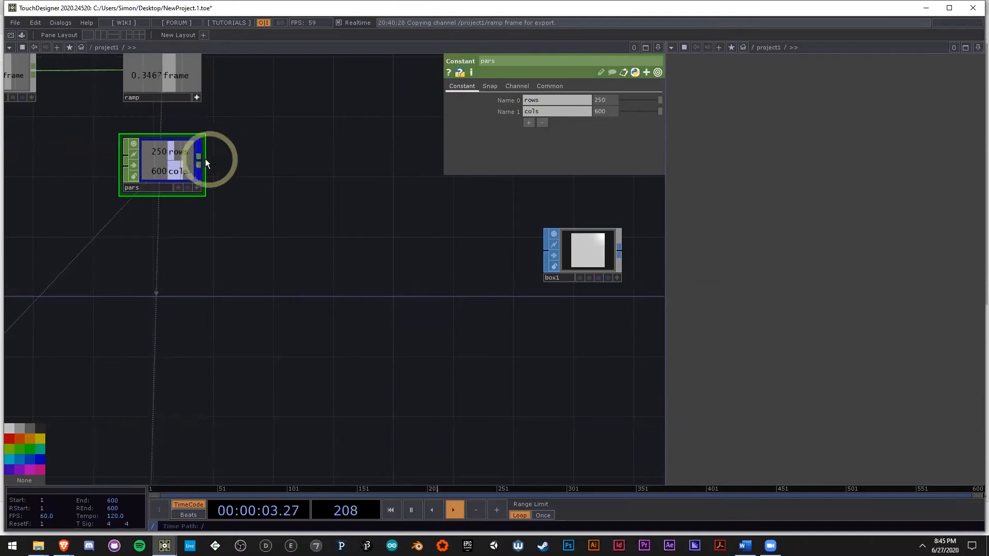
{"action": "left_click", "coordinate": [529, 123]}
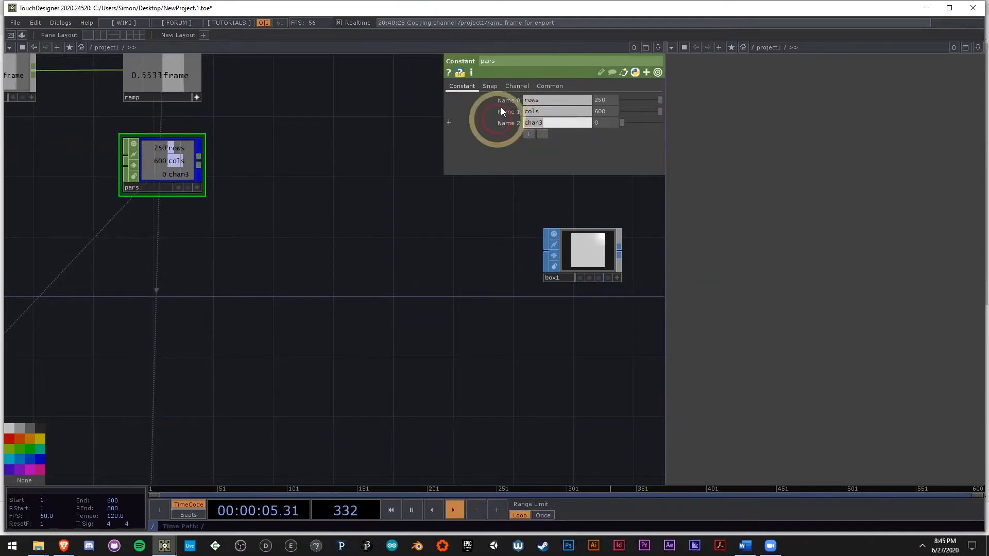
{"action": "type", "text": "scale"}
{"action": "left_click", "coordinate": [317, 230]}
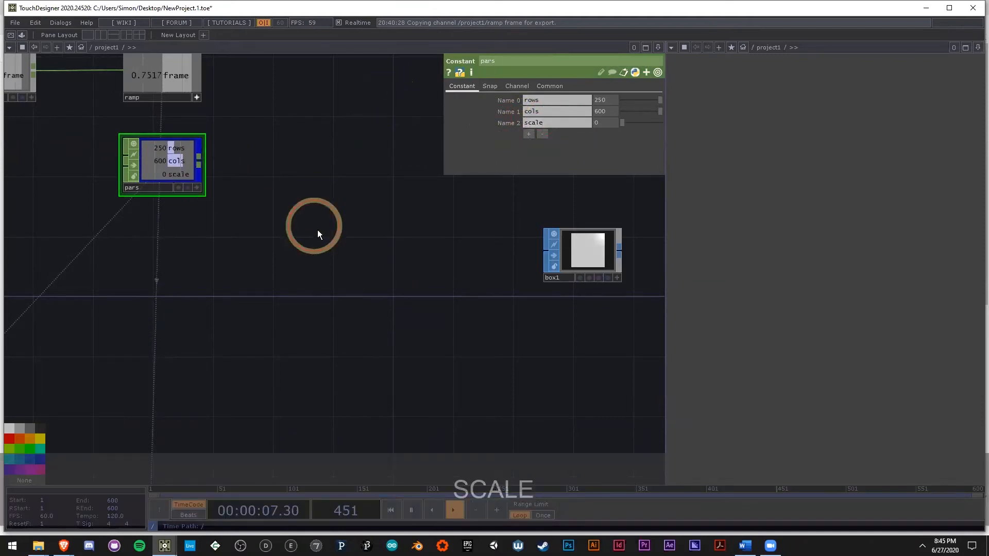
Step: Set the scale channel of pars to 0.015
{"action": "left_click", "coordinate": [607, 144]}
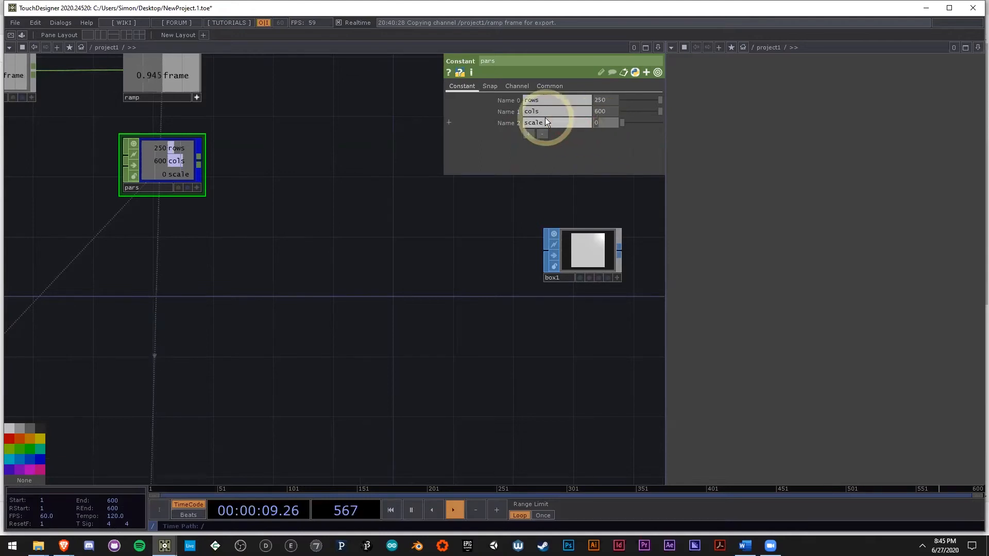
{"action": "type", "text": ".015"}
{"action": "left_click", "coordinate": [388, 315]}
Step: Drive the Scale parameter of box1 with the scale channel of pars through a CHOP reference
{"action": "left_click_drag", "start_coordinate": [435, 323], "coordinate": [315, 287]}
{"action": "left_click_drag", "start_coordinate": [525, 261], "coordinate": [492, 263]}
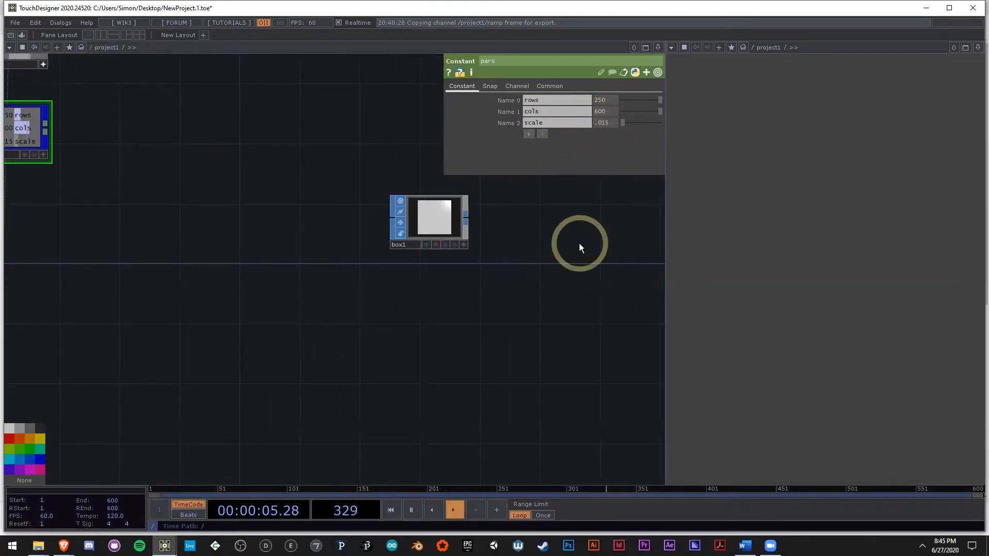
{"action": "left_click_drag", "start_coordinate": [583, 230], "coordinate": [554, 234]}
{"action": "scroll", "coordinate": [545, 233], "scroll_direction": "down", "scroll_amount": 3}
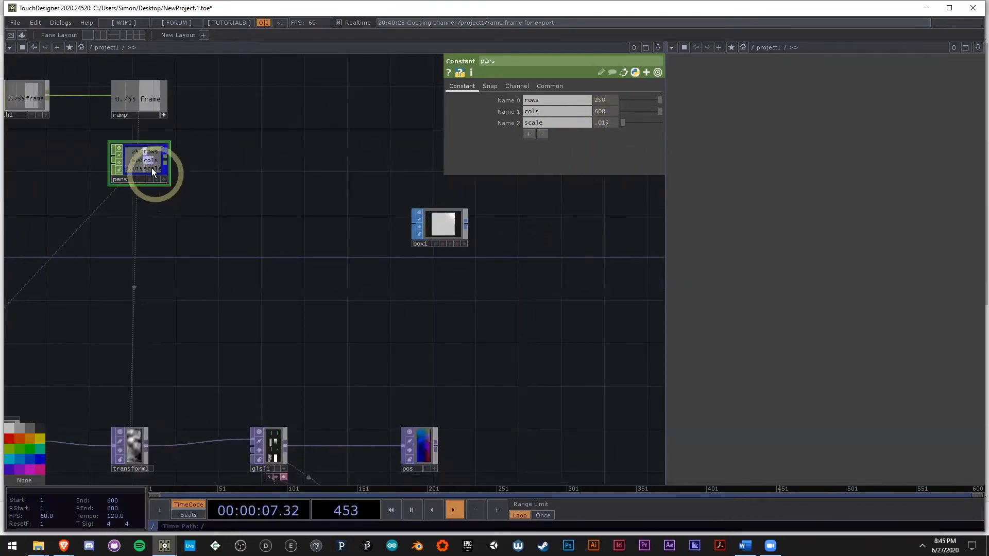
{"action": "left_click", "coordinate": [451, 227]}
{"action": "left_click", "coordinate": [142, 155]}
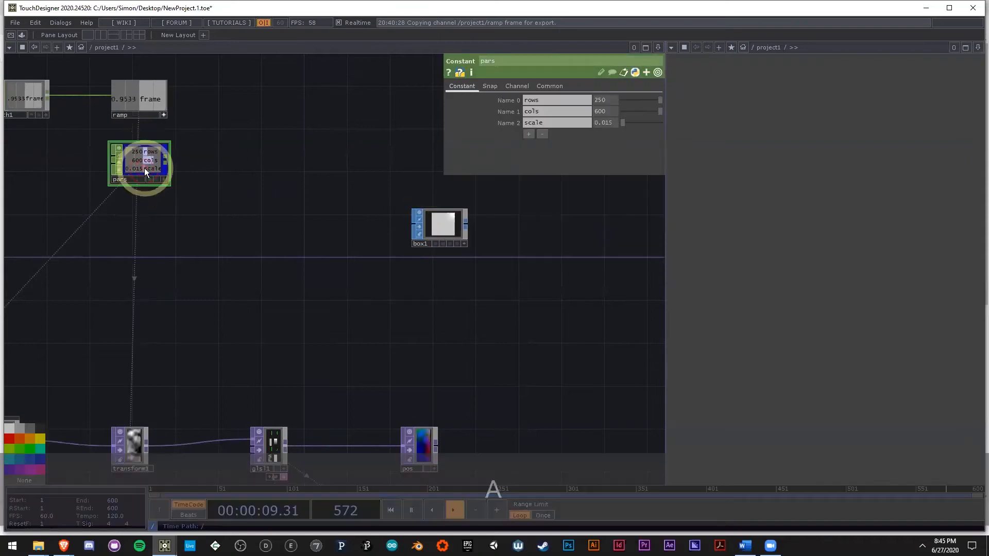
{"action": "left_click", "coordinate": [412, 222]}
{"action": "left_click", "coordinate": [146, 176]}
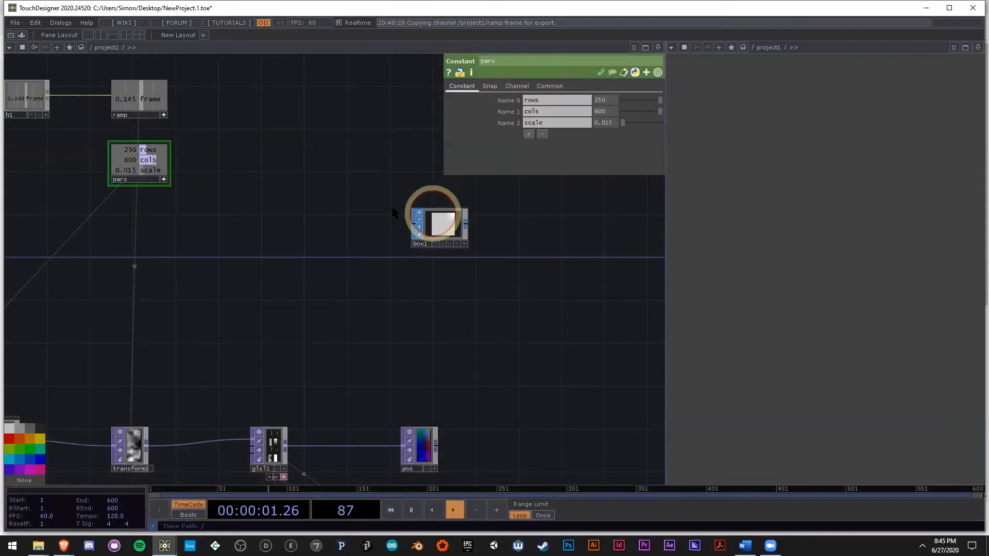
{"action": "left_click", "coordinate": [147, 179]}
{"action": "left_click_drag", "start_coordinate": [523, 168], "coordinate": [533, 164]}
{"action": "left_click", "coordinate": [539, 164]}
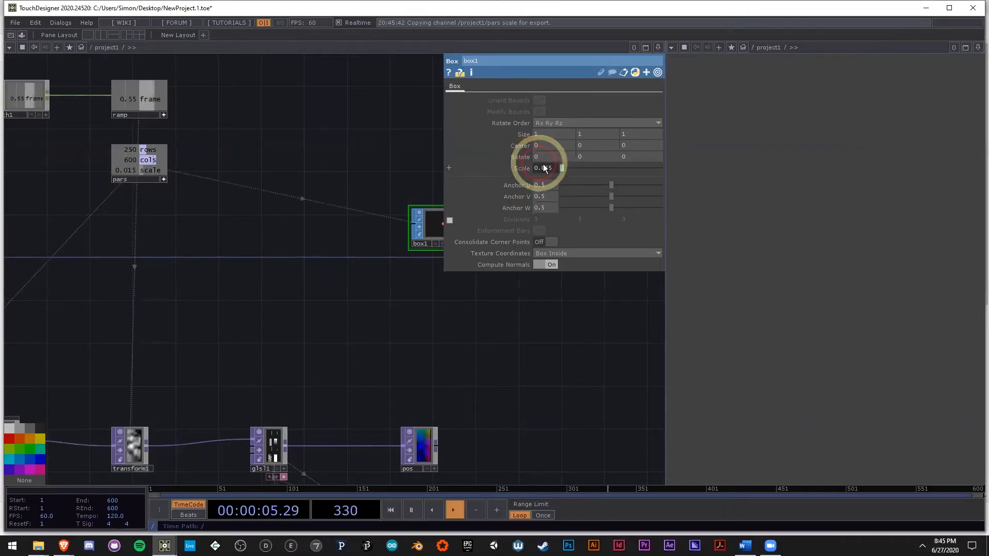
Step: Add a Geometry COMP fed by box1's output, placed just after it in the network
{"action": "scroll", "coordinate": [356, 229], "scroll_direction": "up", "scroll_amount": 5}
{"action": "scroll", "coordinate": [367, 298], "scroll_direction": "down", "scroll_amount": 6}
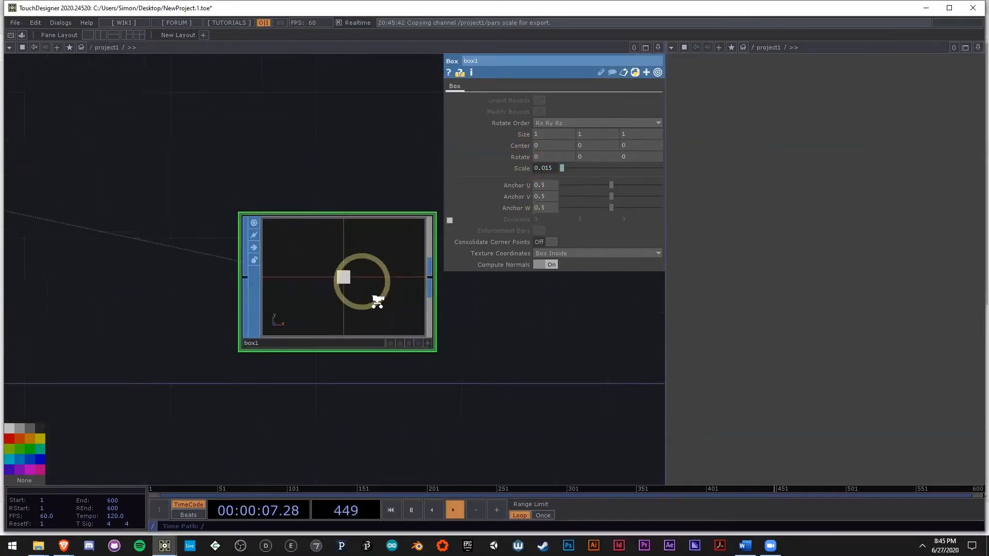
{"action": "right_click", "coordinate": [243, 247]}
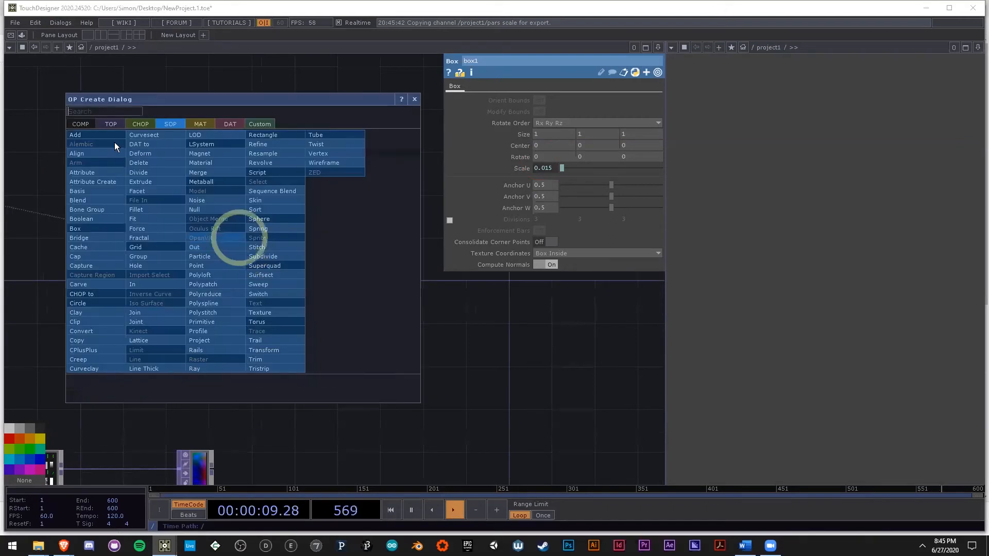
{"action": "left_click", "coordinate": [90, 123]}
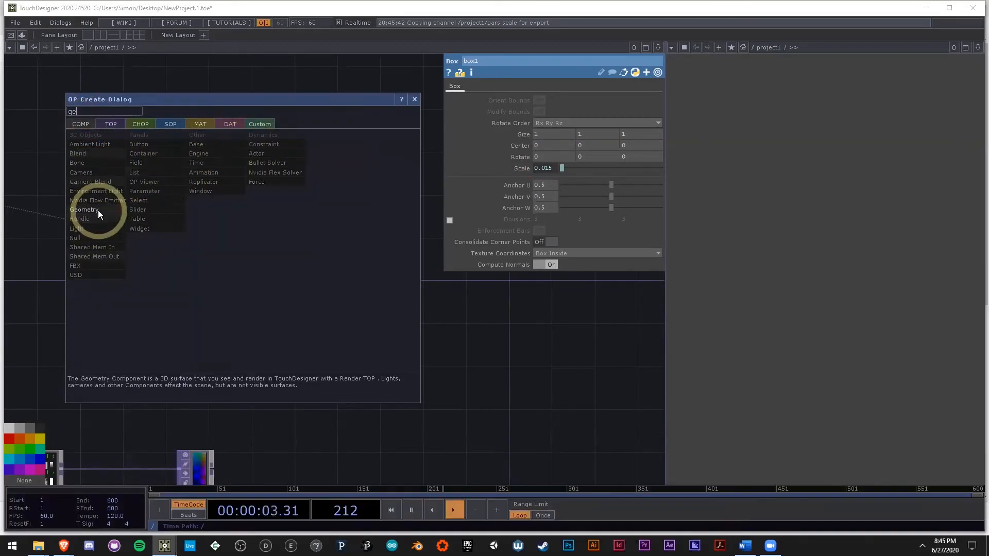
{"action": "left_click", "coordinate": [97, 210]}
{"action": "left_click", "coordinate": [309, 252]}
Step: Enable instancing on geo1 and assign the pos null as its Default Instance OP
{"action": "scroll", "coordinate": [320, 254], "scroll_direction": "up", "scroll_amount": 3}
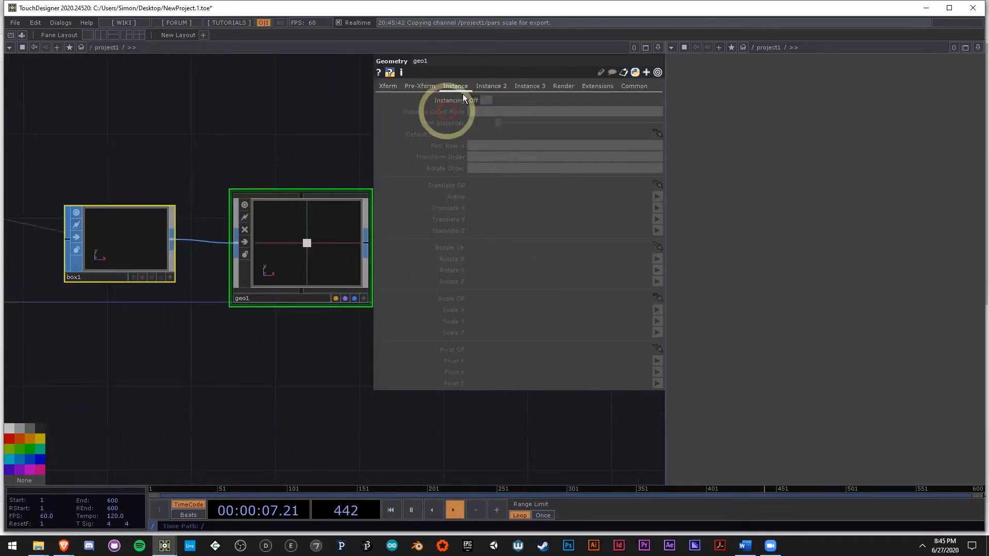
{"action": "scroll", "coordinate": [324, 247], "scroll_direction": "down", "scroll_amount": 5}
{"action": "scroll", "coordinate": [263, 354], "scroll_direction": "up", "scroll_amount": 5}
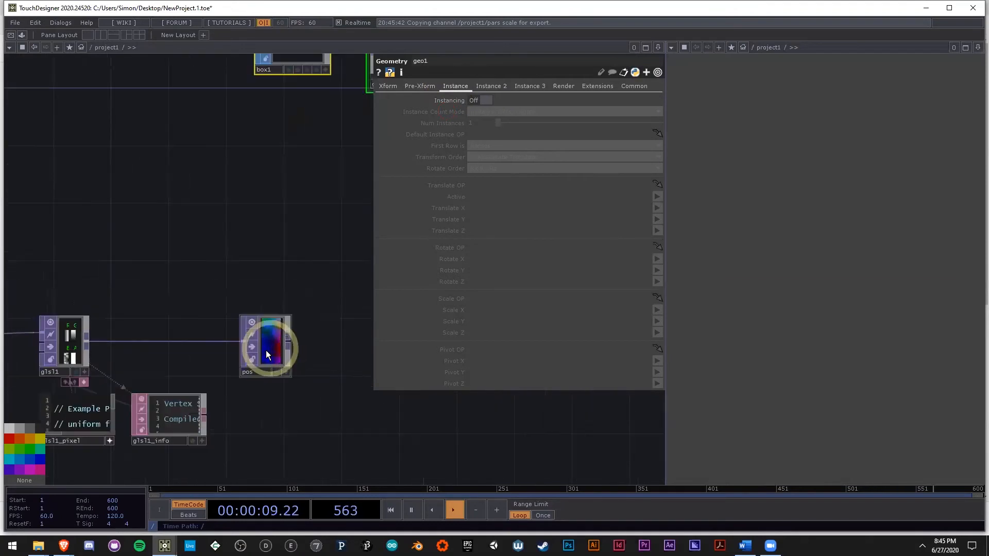
{"action": "left_click_drag", "start_coordinate": [313, 190], "coordinate": [214, 226]}
{"action": "scroll", "coordinate": [212, 227], "scroll_direction": "down", "scroll_amount": 4}
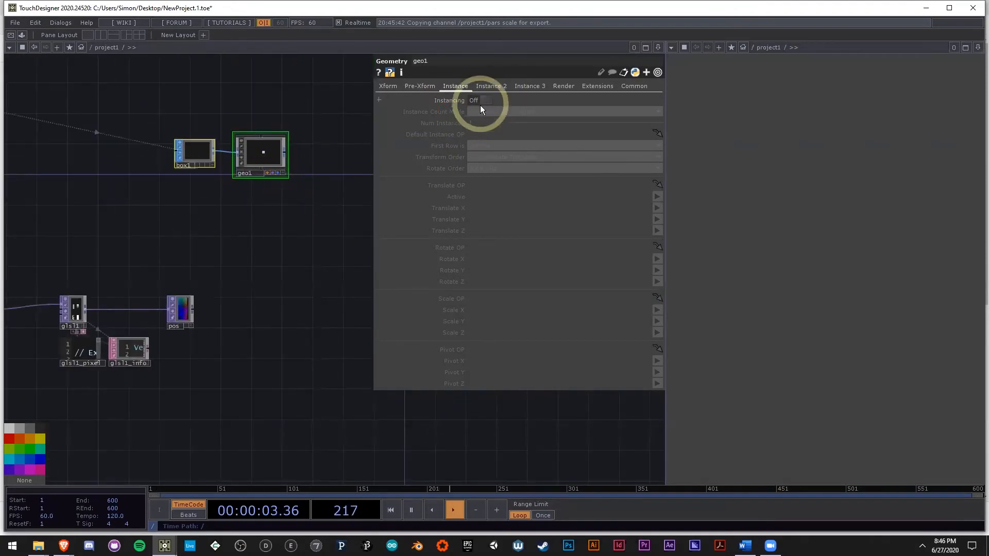
{"action": "scroll", "coordinate": [198, 317], "scroll_direction": "up", "scroll_amount": 5}
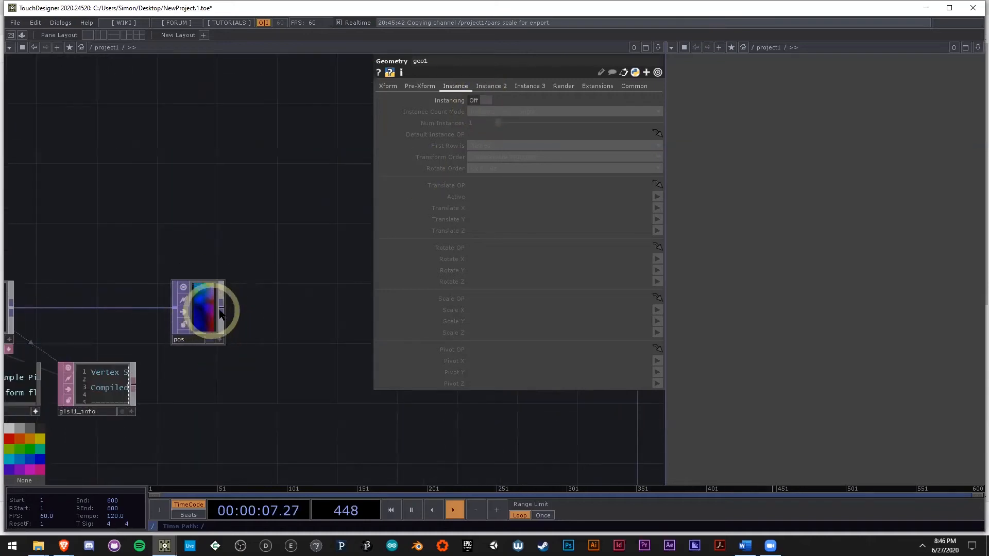
{"action": "scroll", "coordinate": [293, 289], "scroll_direction": "down", "scroll_amount": 5}
{"action": "scroll", "coordinate": [243, 296], "scroll_direction": "up", "scroll_amount": 3}
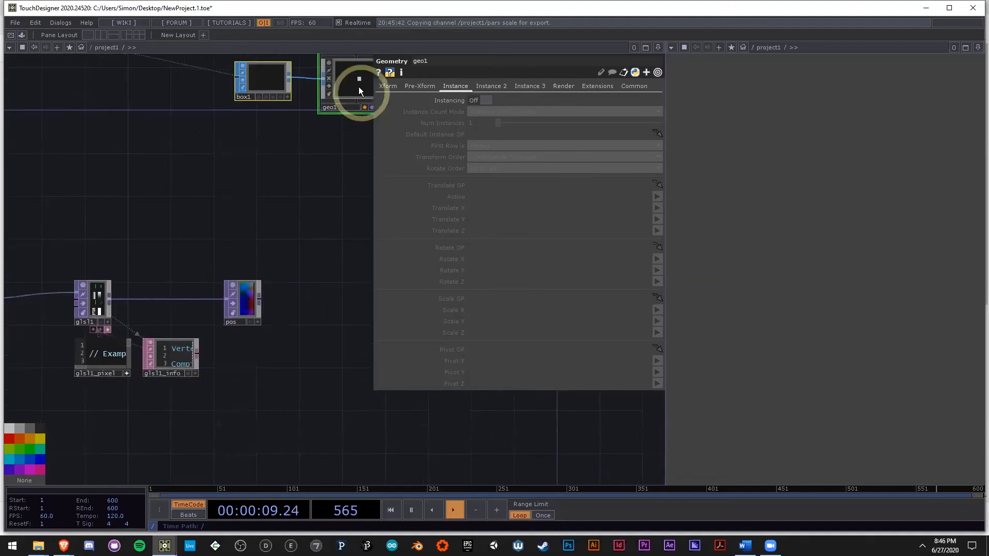
{"action": "left_click", "coordinate": [485, 101]}
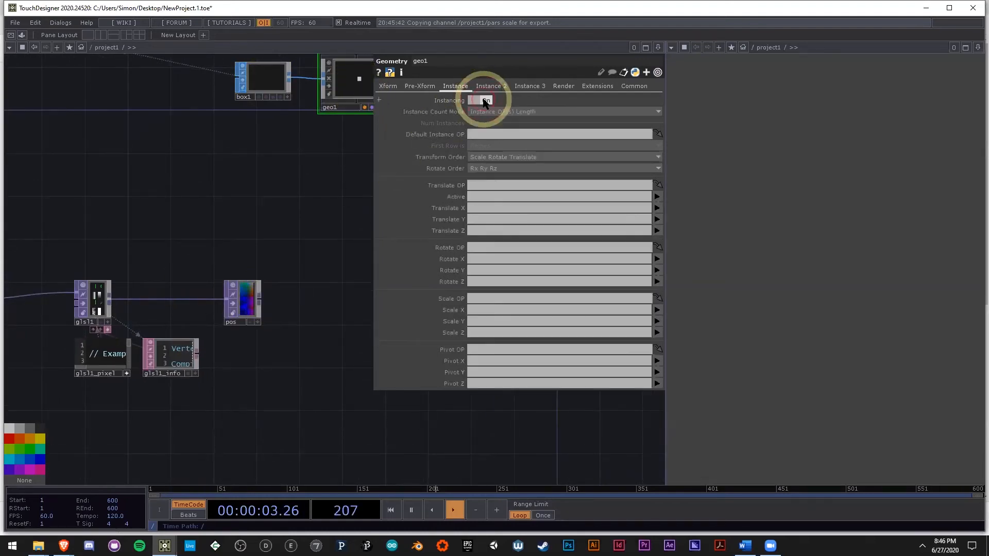
{"action": "scroll", "coordinate": [201, 257], "scroll_direction": "up", "scroll_amount": 3}
{"action": "left_click_drag", "start_coordinate": [198, 277], "coordinate": [503, 134]}
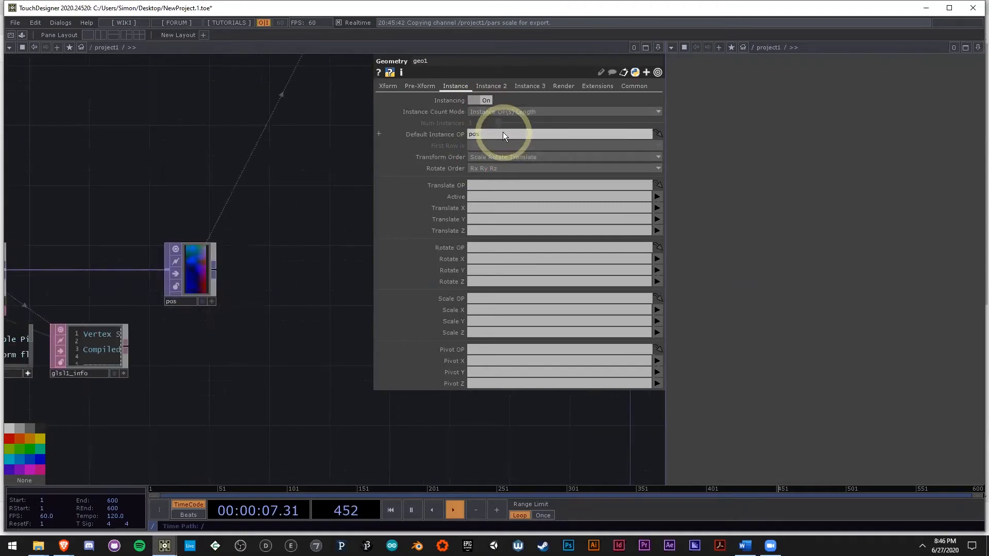
Step: Map geo1's instance Translate X, Y and Z to the r, g and b channels
{"action": "scroll", "coordinate": [224, 254], "scroll_direction": "up", "scroll_amount": 3}
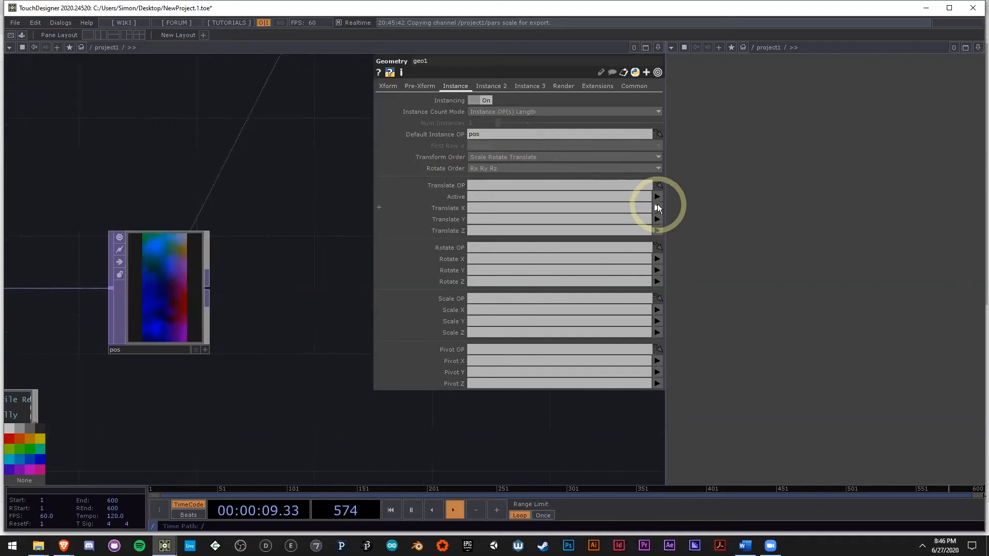
{"action": "left_click", "coordinate": [658, 206]}
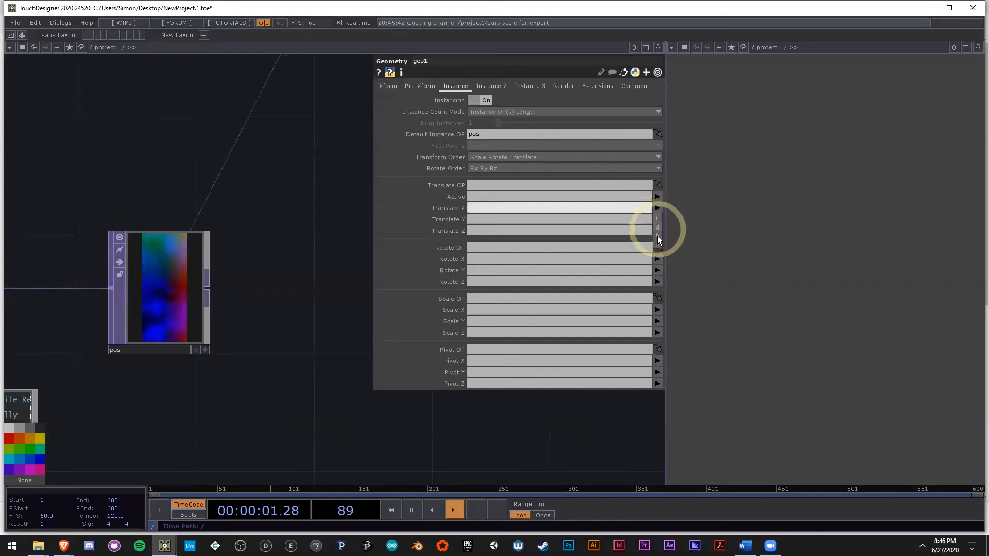
{"action": "left_click", "coordinate": [519, 214]}
{"action": "left_click", "coordinate": [496, 208]}
{"action": "type", "text": "r"}
{"action": "left_click", "coordinate": [486, 220]}
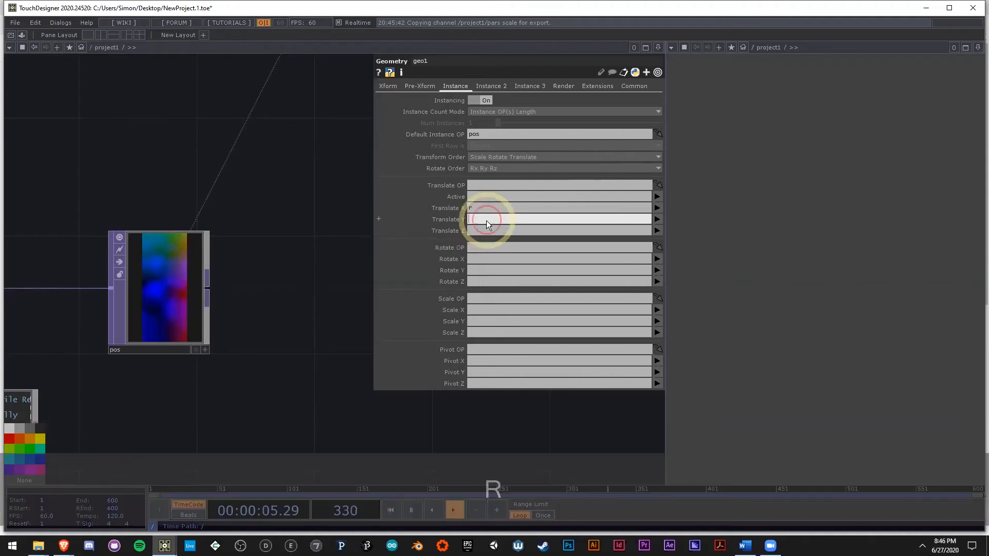
{"action": "type", "text": "g"}
{"action": "left_click", "coordinate": [486, 229]}
{"action": "type", "text": "b"}
Step: Inspect the instanced boxes in geo1's viewer
{"action": "left_click_drag", "start_coordinate": [326, 242], "coordinate": [289, 244]}
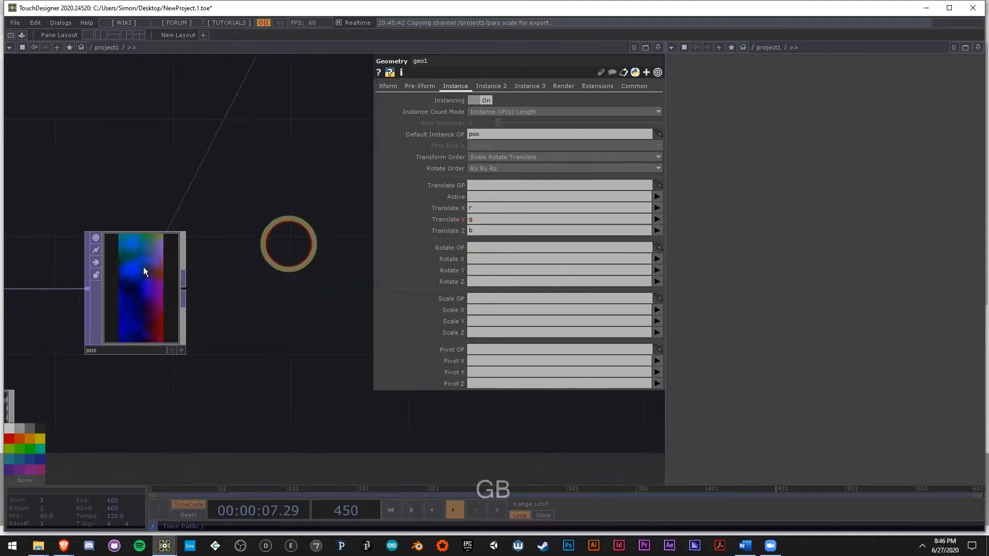
{"action": "scroll", "coordinate": [123, 273], "scroll_direction": "down", "scroll_amount": 6}
{"action": "left_click_drag", "start_coordinate": [305, 184], "coordinate": [261, 276]}
{"action": "left_click", "coordinate": [791, 174]}
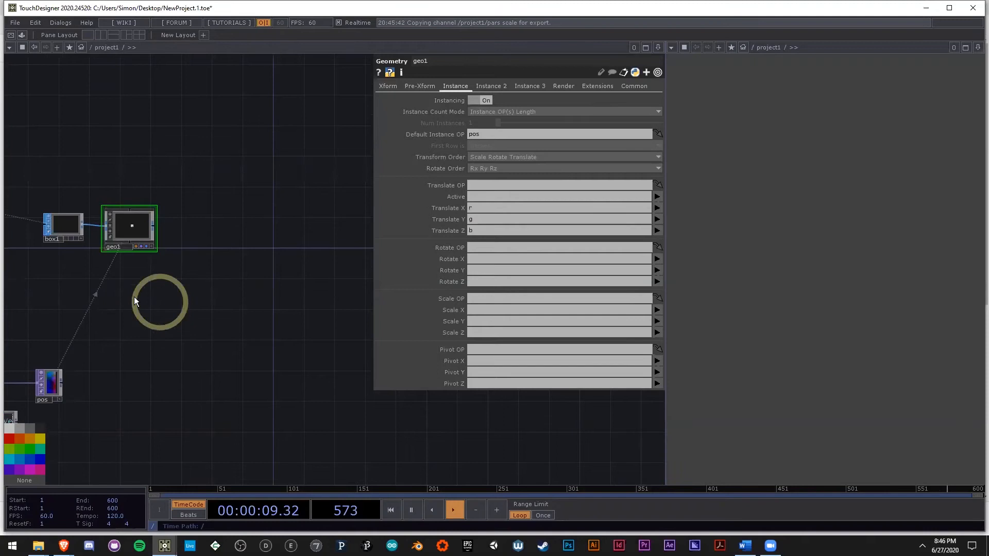
{"action": "scroll", "coordinate": [166, 246], "scroll_direction": "up", "scroll_amount": 6}
{"action": "mouse_move", "coordinate": [151, 256]}
{"action": "left_mouse_down"}
{"action": "mouse_move", "coordinate": [165, 232]}
{"action": "mouse_move", "coordinate": [137, 103]}
{"action": "mouse_move", "coordinate": [124, 196]}
{"action": "mouse_move", "coordinate": [95, 216]}
{"action": "mouse_move", "coordinate": [92, 241]}
{"action": "mouse_move", "coordinate": [183, 269]}
{"action": "mouse_move", "coordinate": [203, 252]}
{"action": "mouse_move", "coordinate": [126, 258]}
{"action": "mouse_move", "coordinate": [95, 199]}
{"action": "mouse_move", "coordinate": [109, 277]}
{"action": "mouse_move", "coordinate": [132, 260]}
{"action": "left_mouse_up"}
{"action": "scroll", "coordinate": [134, 253], "scroll_direction": "down", "scroll_amount": 10}
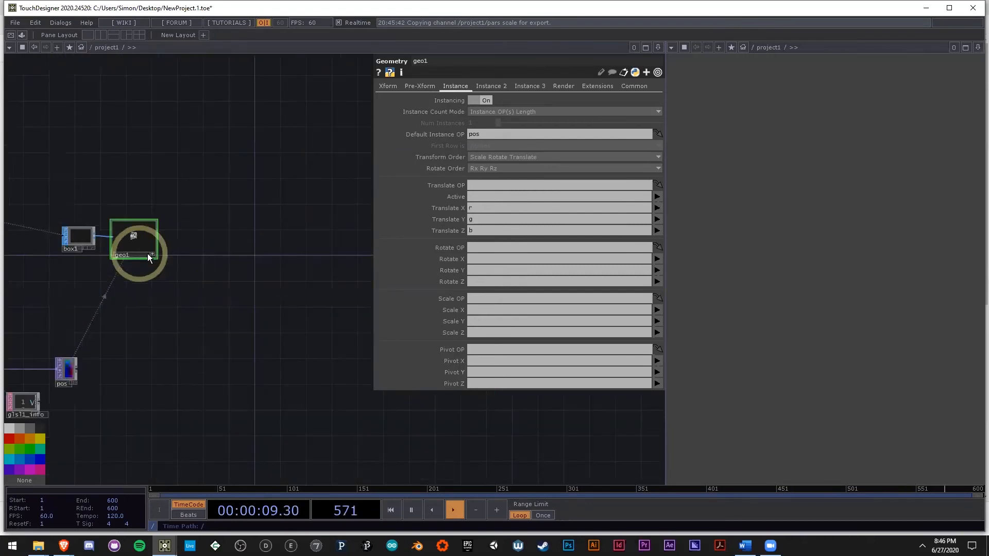
{"action": "scroll", "coordinate": [224, 234], "scroll_direction": "up", "scroll_amount": 5}
Step: Hide the parameters and create a Camera COMP in the empty network area above and beyond geo1
{"action": "left_click_drag", "start_coordinate": [160, 187], "coordinate": [252, 215]}
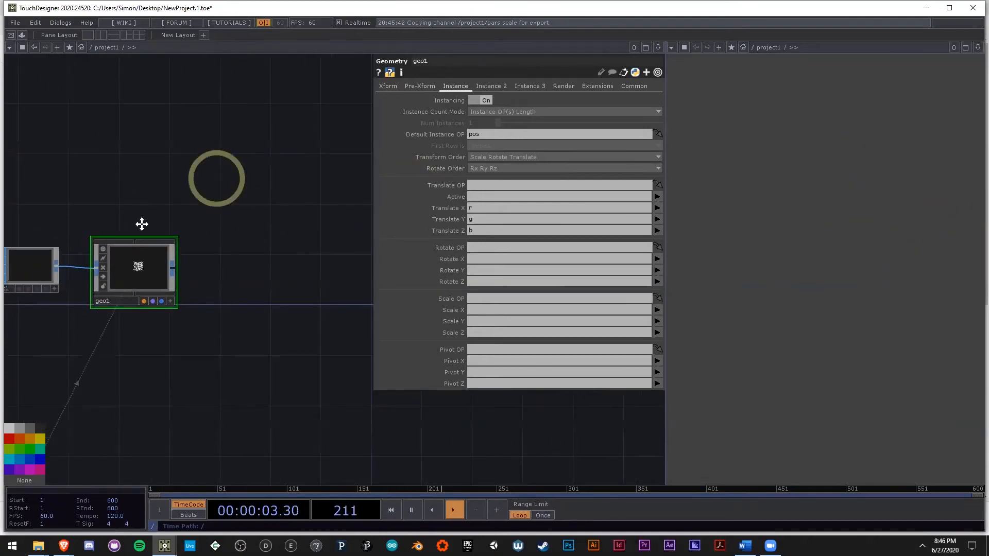
{"action": "left_click_drag", "start_coordinate": [141, 223], "coordinate": [52, 272]}
{"action": "key", "text": "p"}
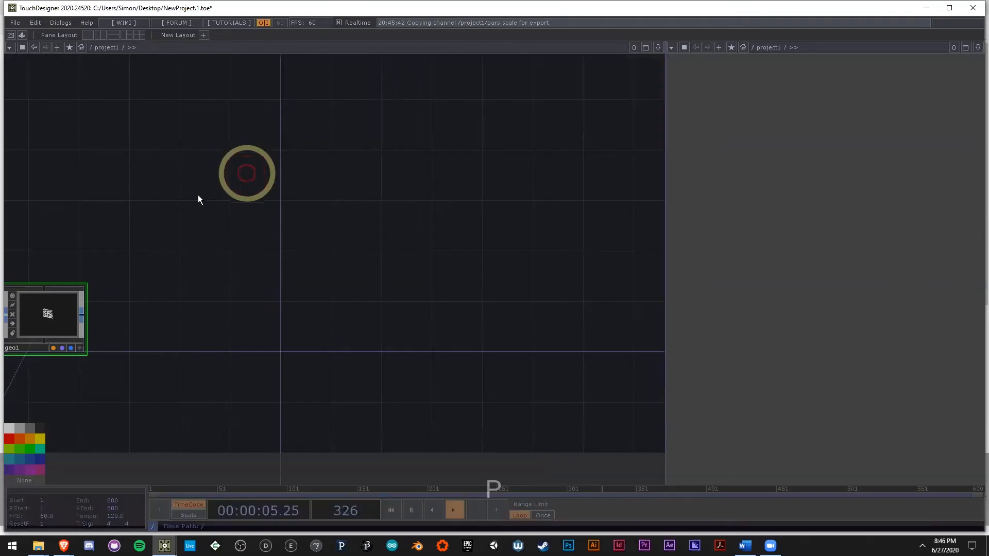
{"action": "left_click_drag", "start_coordinate": [163, 165], "coordinate": [249, 162]}
{"action": "double_click", "coordinate": [247, 162]}
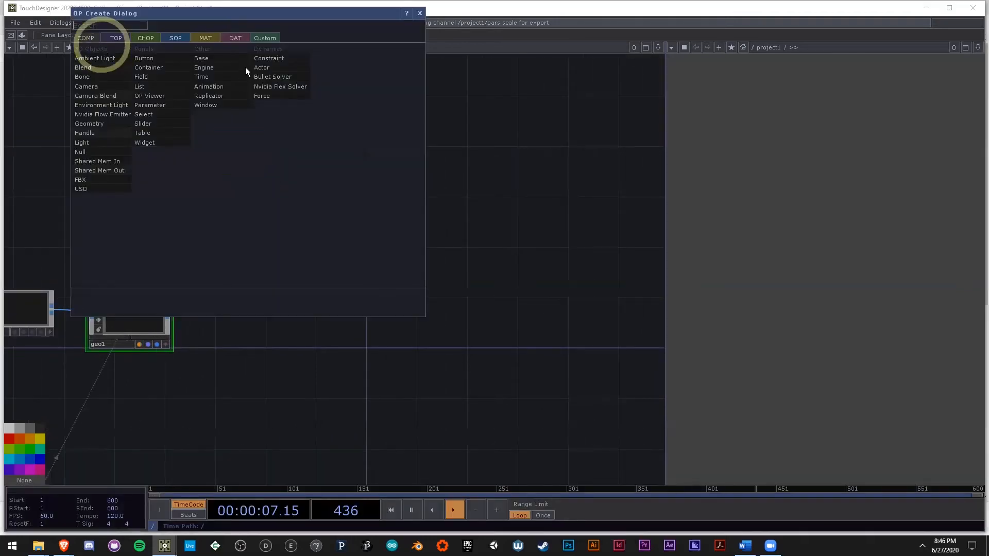
{"action": "type", "text": "ca"}
{"action": "left_click", "coordinate": [110, 85]}
{"action": "left_click", "coordinate": [281, 150]}
{"action": "left_click", "coordinate": [269, 279]}
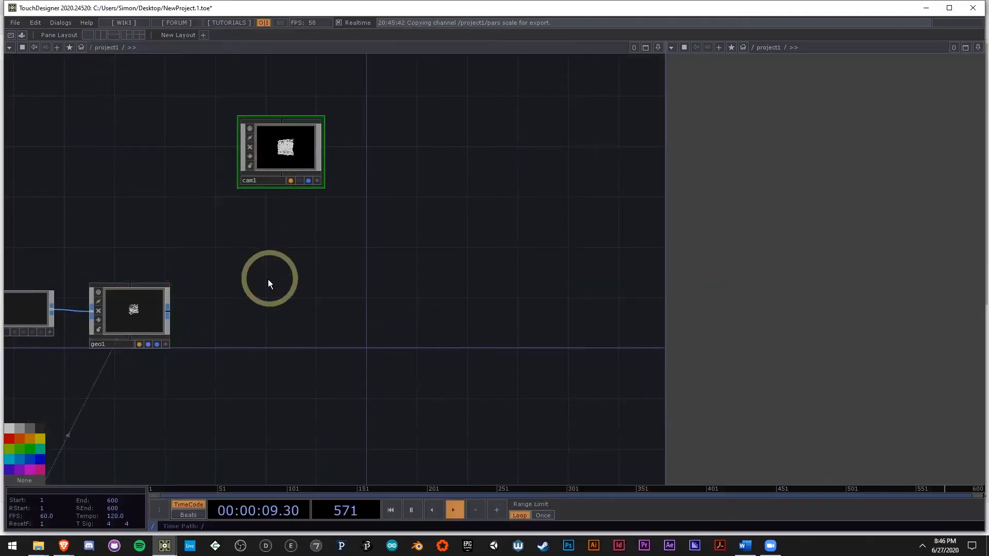
Step: Create a Render TOP below cam1, beside geo1
{"action": "double_click", "coordinate": [268, 279]}
{"action": "type", "text": "re"}
{"action": "left_click", "coordinate": [135, 155]}
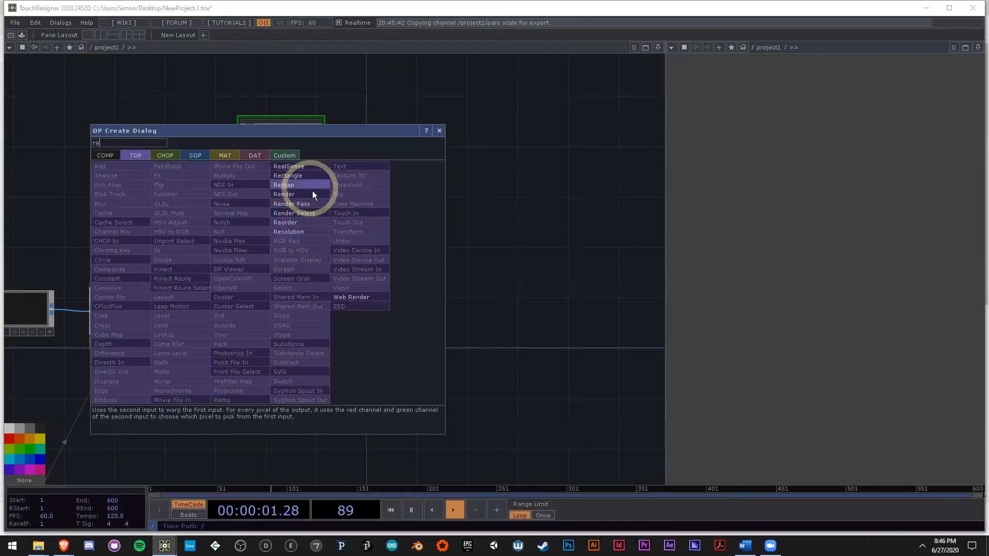
{"action": "left_click", "coordinate": [312, 193]}
{"action": "left_click", "coordinate": [284, 307]}
{"action": "scroll", "coordinate": [270, 304], "scroll_direction": "up", "scroll_amount": 5}
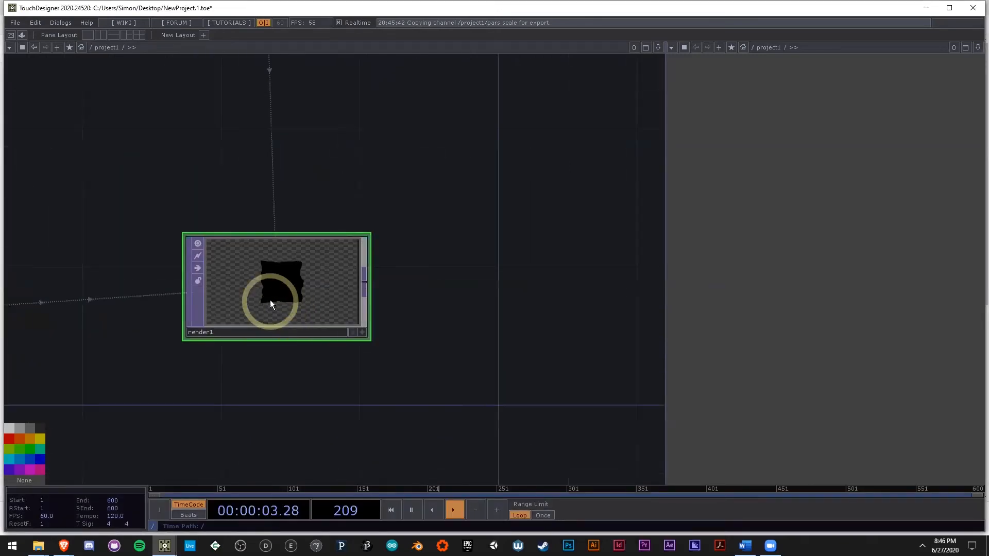
Step: Set the resolution of render1 to 1080 by 1080
{"action": "key", "text": "p"}
{"action": "left_click", "coordinate": [535, 86]}
{"action": "left_click", "coordinate": [521, 102]}
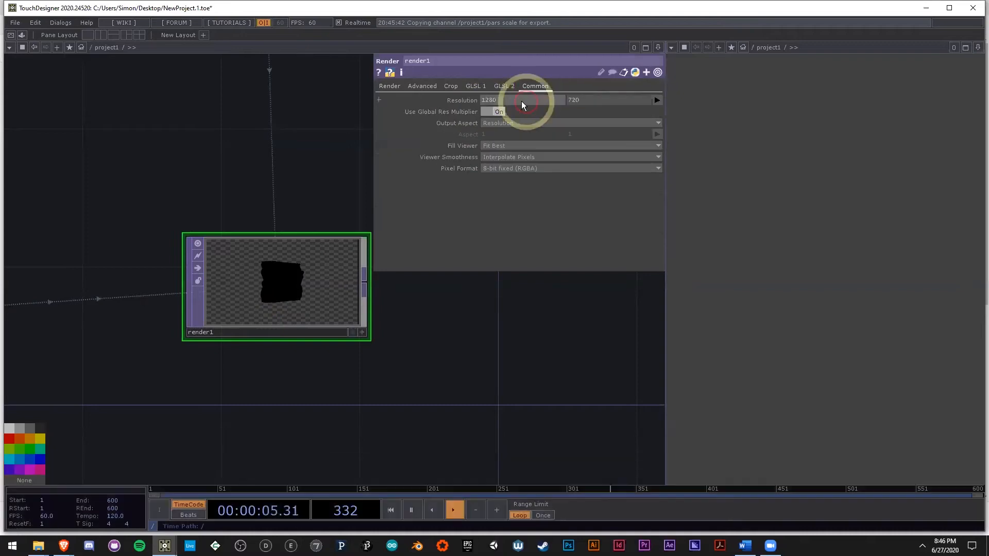
{"action": "type", "text": "1080"}
{"action": "key", "text": "Tab"}
{"action": "type", "text": "1080"}
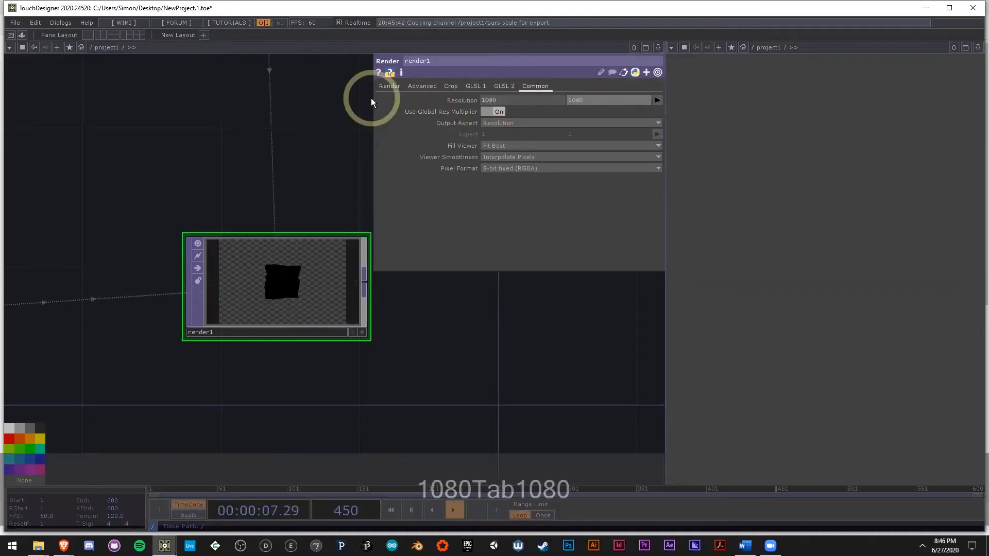
{"action": "key", "text": "Return"}
{"action": "scroll", "coordinate": [283, 283], "scroll_direction": "up", "scroll_amount": 5}
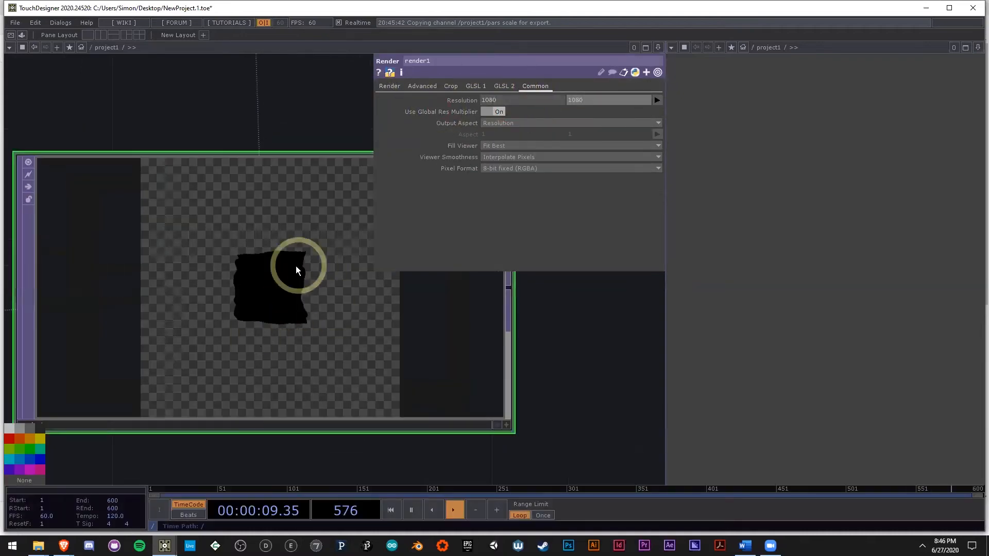
Step: Connect a Null TOP to render1's output and show it as the background of the right-hand pane
{"action": "scroll", "coordinate": [302, 269], "scroll_direction": "down", "scroll_amount": 3}
{"action": "scroll", "coordinate": [249, 327], "scroll_direction": "down", "scroll_amount": 5}
{"action": "key", "text": "Tab"}
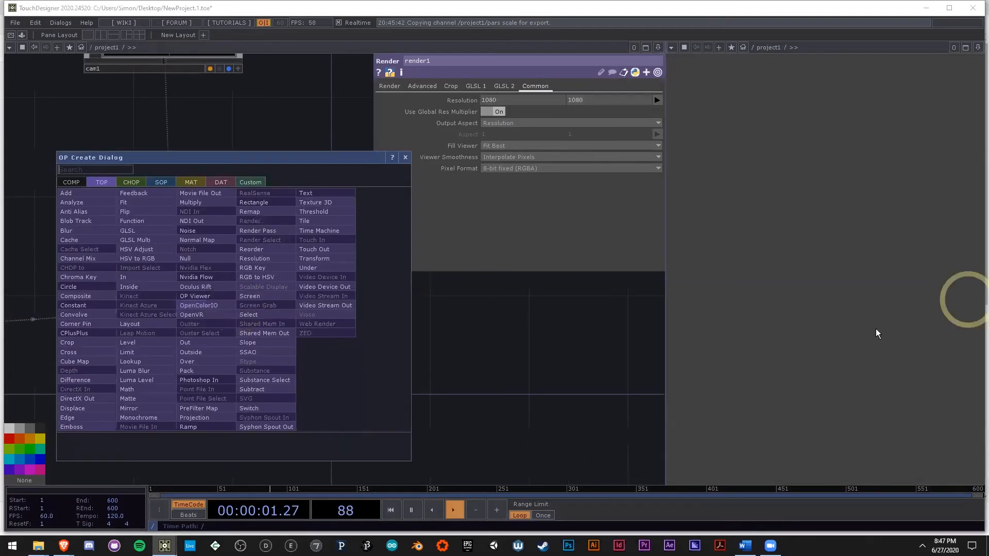
{"action": "left_click", "coordinate": [211, 261]}
{"action": "left_click", "coordinate": [560, 302]}
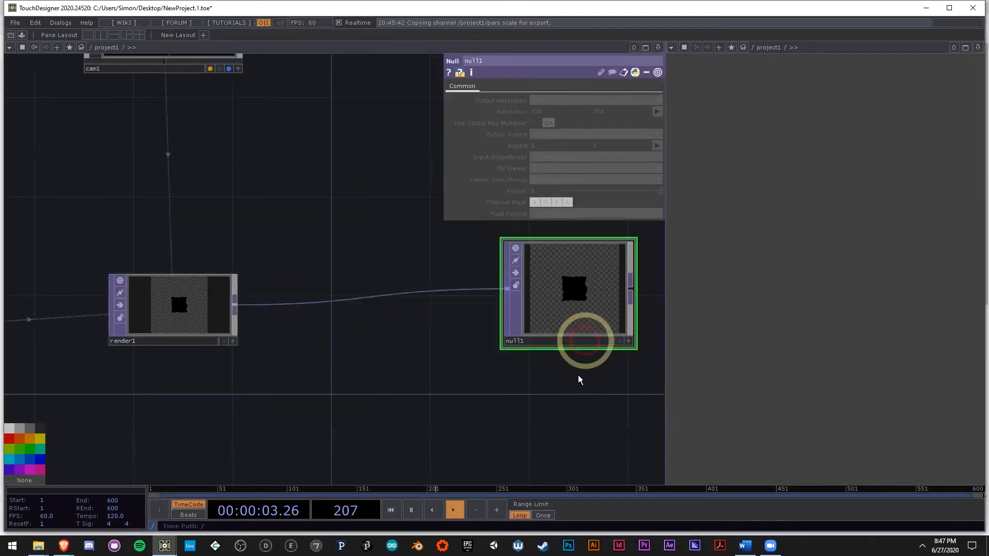
{"action": "left_click_drag", "start_coordinate": [544, 377], "coordinate": [461, 379]}
{"action": "left_click", "coordinate": [502, 337]}
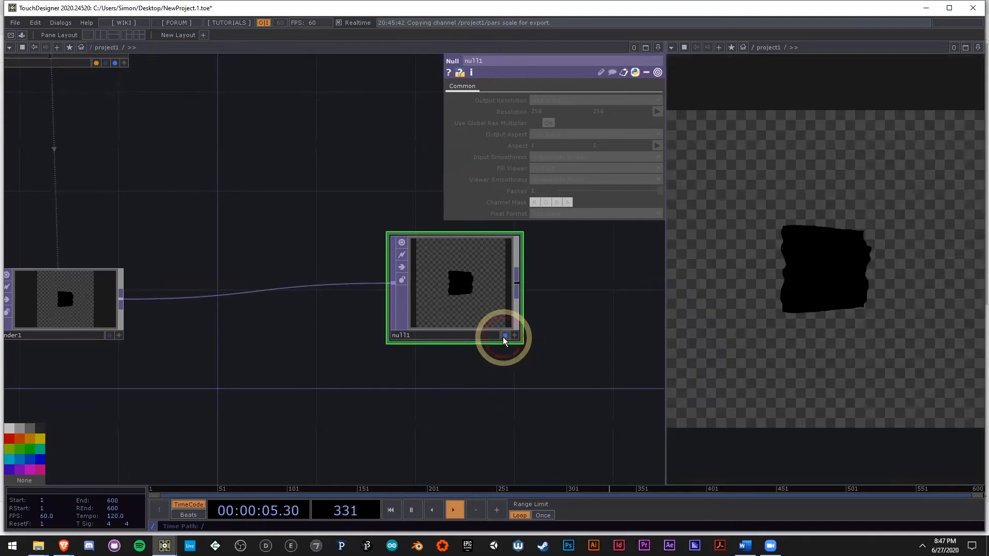
Step: Create a Null COMP in the empty network area above cam1
{"action": "left_click_drag", "start_coordinate": [539, 375], "coordinate": [412, 337]}
{"action": "scroll", "coordinate": [525, 307], "scroll_direction": "down", "scroll_amount": 6}
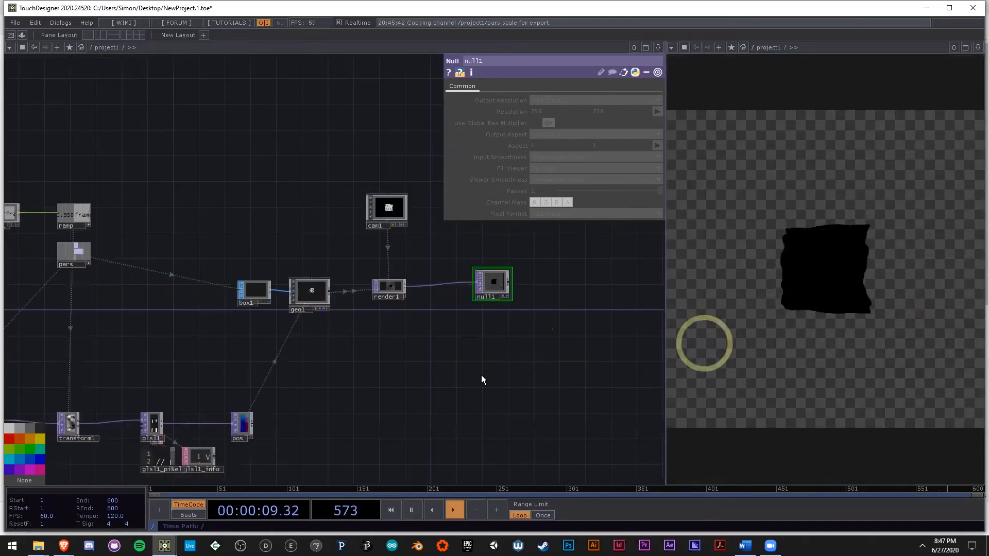
{"action": "scroll", "coordinate": [259, 347], "scroll_direction": "up", "scroll_amount": 3}
{"action": "left_click_drag", "start_coordinate": [431, 330], "coordinate": [278, 404]}
{"action": "scroll", "coordinate": [313, 378], "scroll_direction": "down", "scroll_amount": 4}
{"action": "scroll", "coordinate": [329, 365], "scroll_direction": "up", "scroll_amount": 2}
{"action": "left_click_drag", "start_coordinate": [393, 320], "coordinate": [337, 381]}
{"action": "left_click_drag", "start_coordinate": [388, 161], "coordinate": [398, 231]}
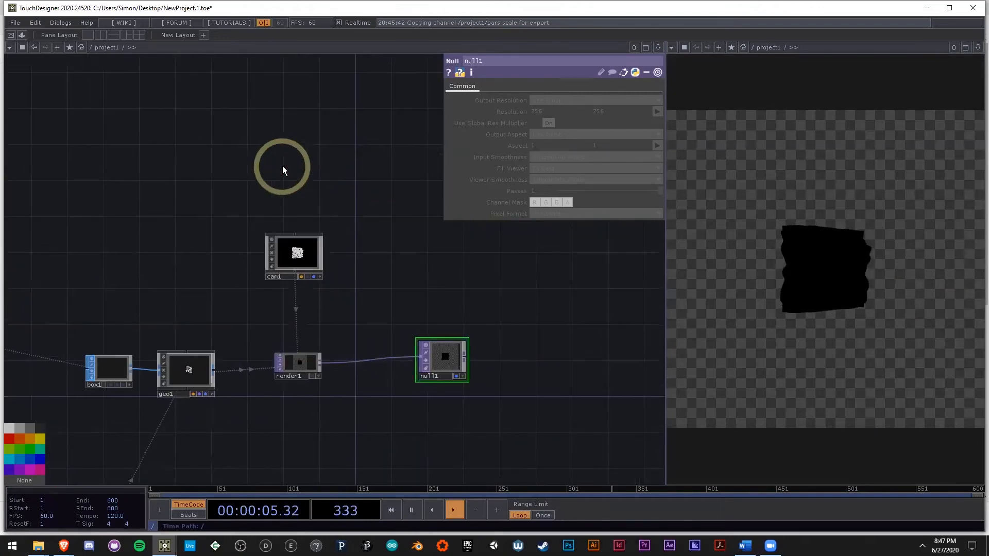
{"action": "double_click", "coordinate": [272, 162]}
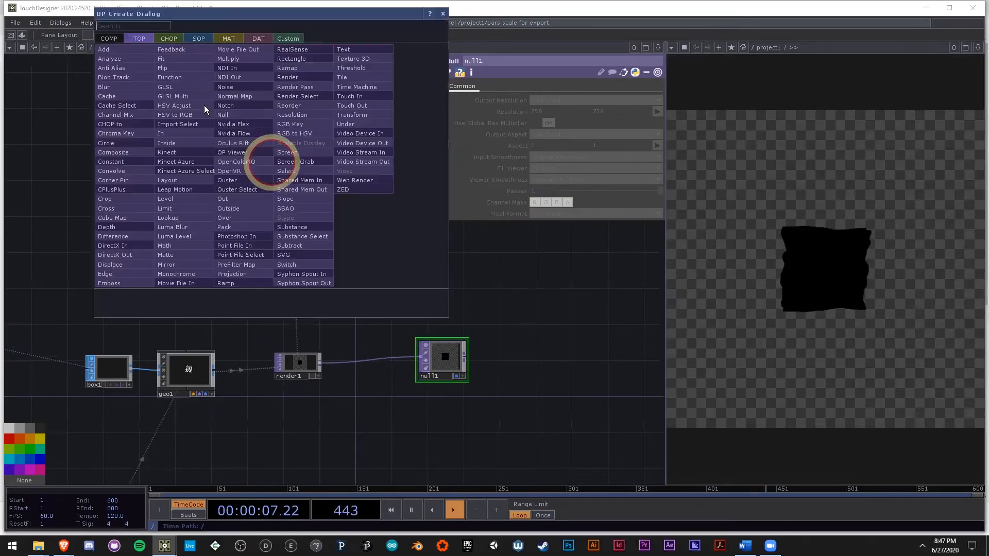
{"action": "left_click", "coordinate": [113, 40]}
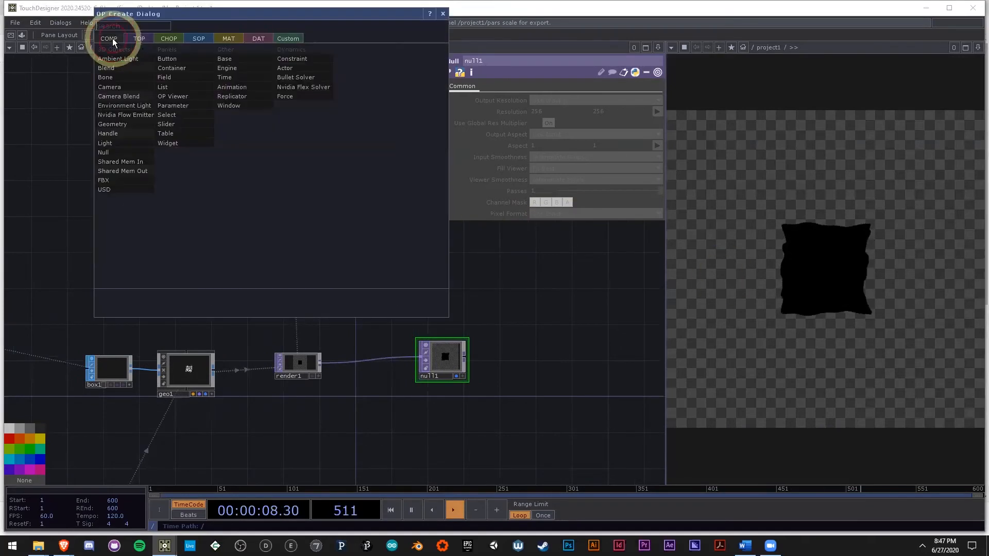
{"action": "left_click", "coordinate": [125, 152]}
{"action": "left_click", "coordinate": [315, 189]}
{"action": "scroll", "coordinate": [316, 188], "scroll_direction": "up", "scroll_amount": 1}
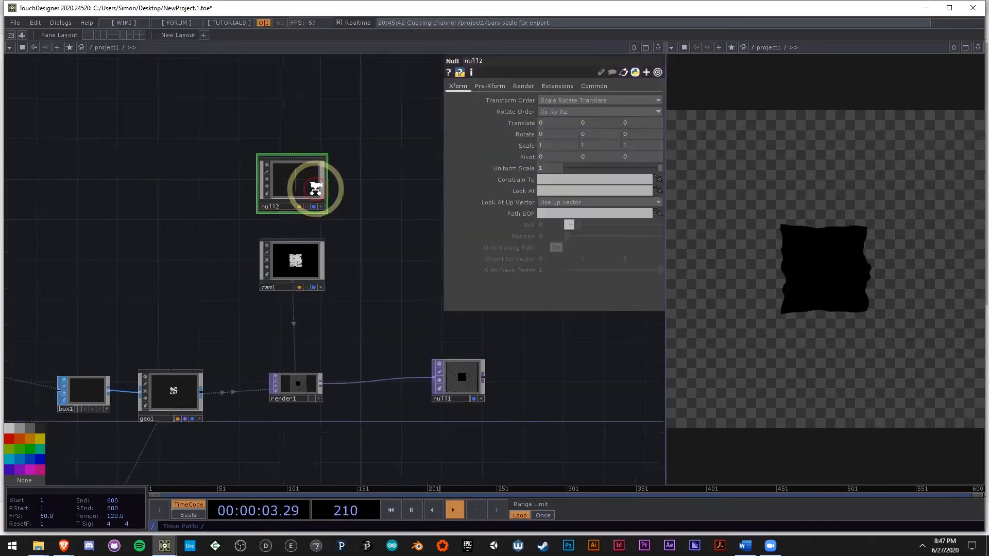
Step: Make cam1 look at null2 by assigning the null to the camera's Look At parameter
{"action": "scroll", "coordinate": [315, 188], "scroll_direction": "up", "scroll_amount": 3}
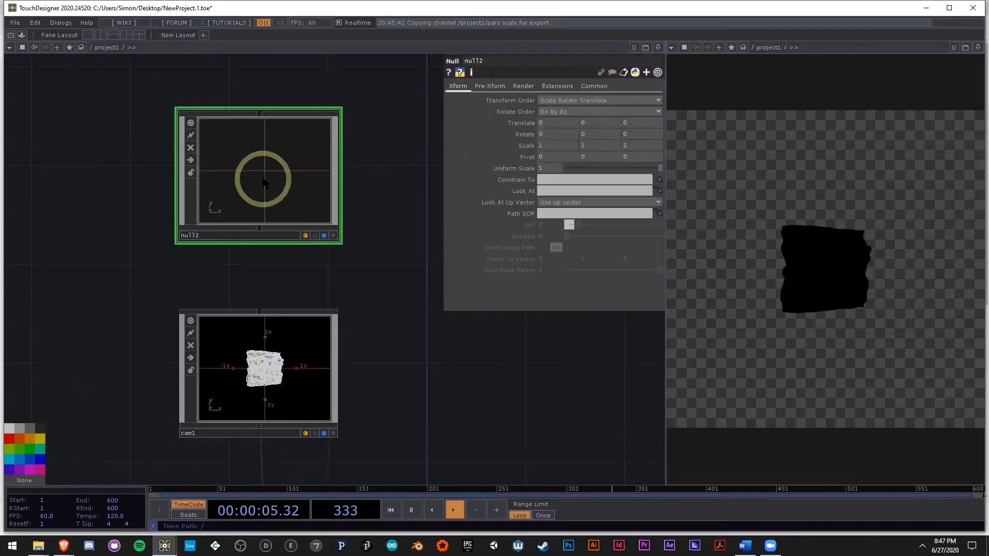
{"action": "left_click_drag", "start_coordinate": [263, 171], "coordinate": [260, 354]}
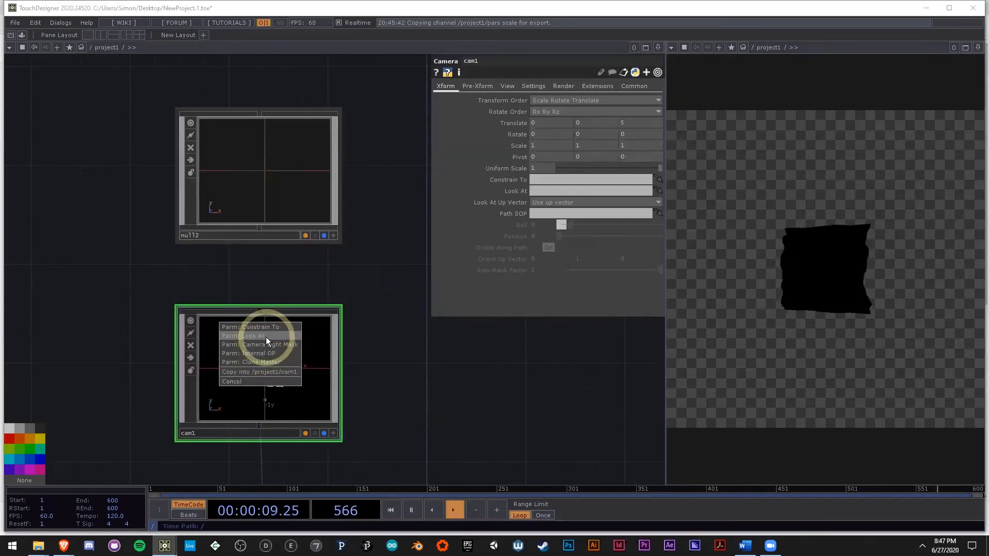
{"action": "left_click", "coordinate": [266, 335]}
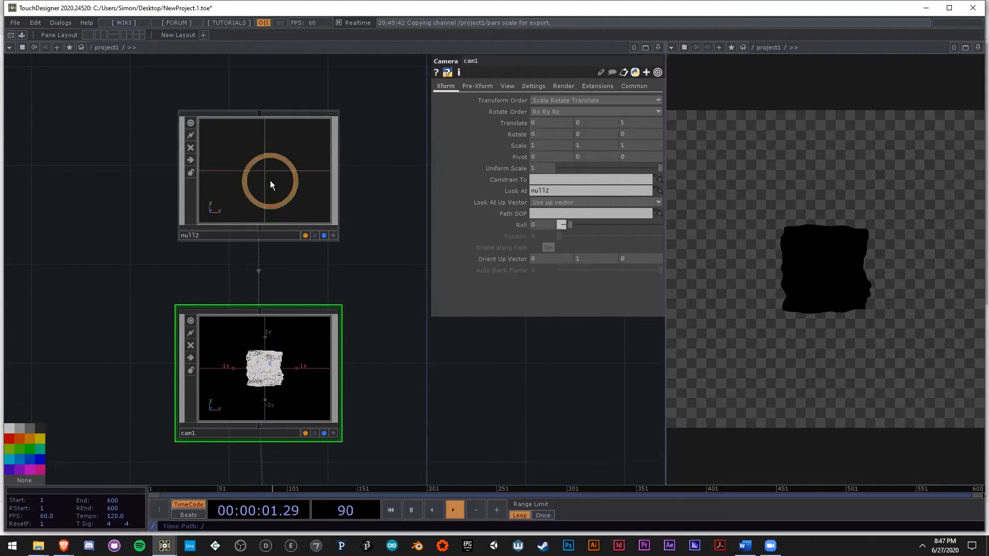
{"action": "left_click", "coordinate": [270, 184]}
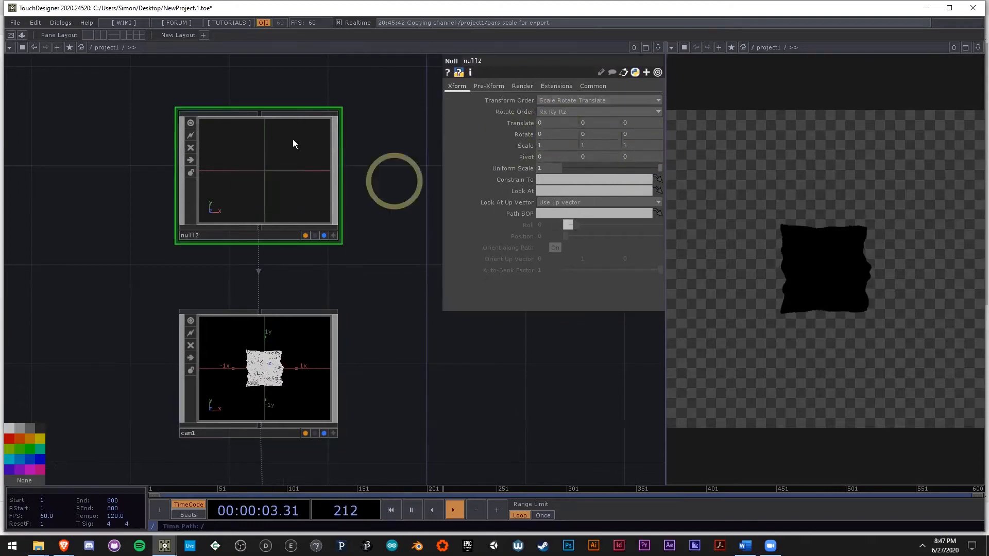
Step: Set cam1's translate to -0.8 in Y and 1.6 in Z so it views the terrain closely from below
{"action": "left_click_drag", "start_coordinate": [410, 330], "coordinate": [352, 263]}
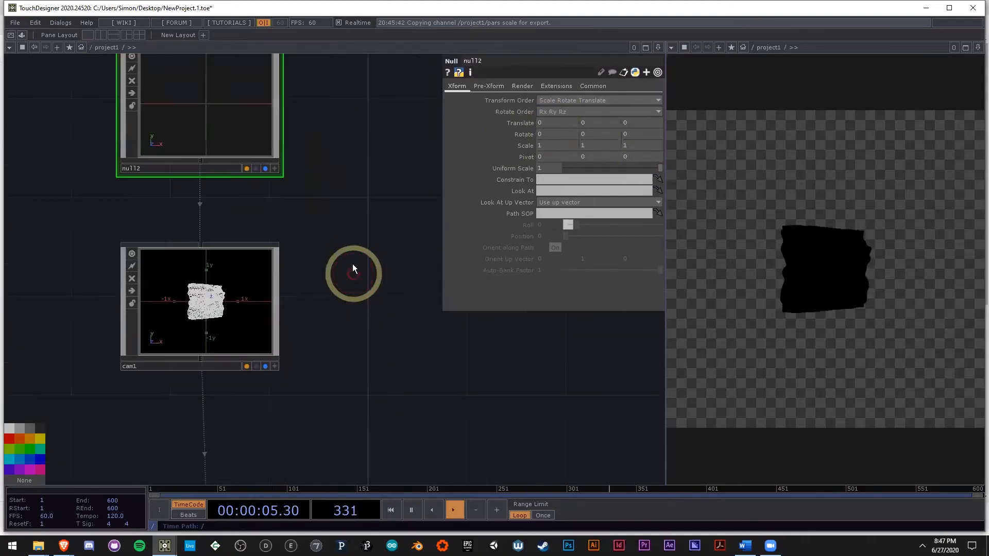
{"action": "left_click", "coordinate": [233, 314]}
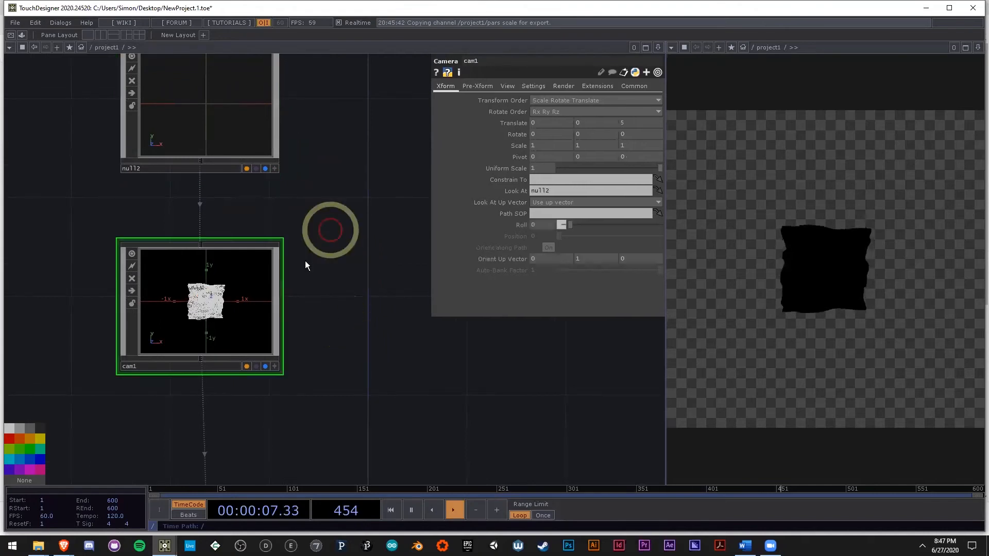
{"action": "left_click_drag", "start_coordinate": [340, 218], "coordinate": [360, 159]}
{"action": "scroll", "coordinate": [380, 153], "scroll_direction": "down", "scroll_amount": 4}
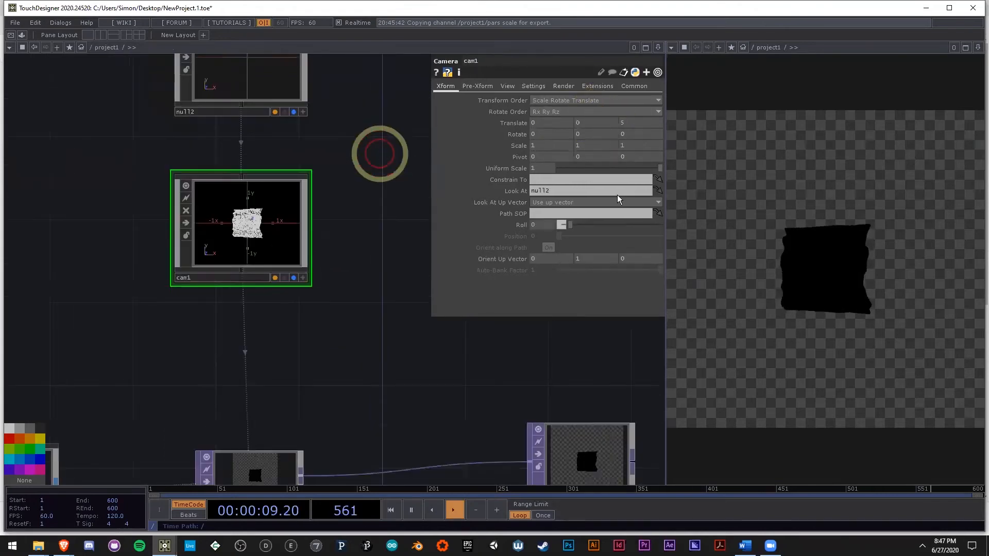
{"action": "left_click_drag", "start_coordinate": [318, 338], "coordinate": [367, 308]}
{"action": "scroll", "coordinate": [366, 309], "scroll_direction": "down", "scroll_amount": 4}
{"action": "scroll", "coordinate": [276, 331], "scroll_direction": "up", "scroll_amount": 7}
{"action": "scroll", "coordinate": [308, 272], "scroll_direction": "up", "scroll_amount": 6}
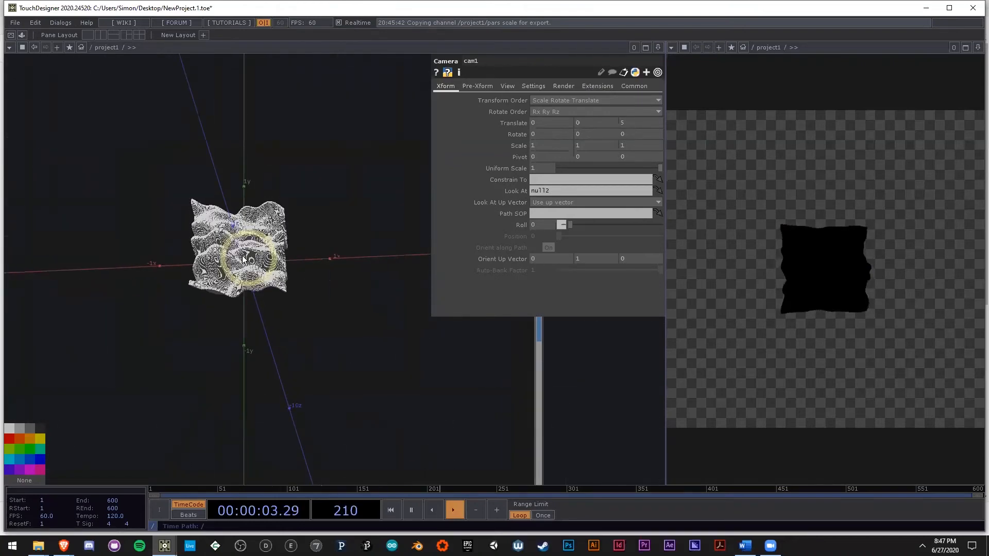
{"action": "scroll", "coordinate": [247, 252], "scroll_direction": "down", "scroll_amount": 7}
{"action": "left_click_drag", "start_coordinate": [418, 358], "coordinate": [183, 356]}
{"action": "scroll", "coordinate": [183, 356], "scroll_direction": "down", "scroll_amount": 3}
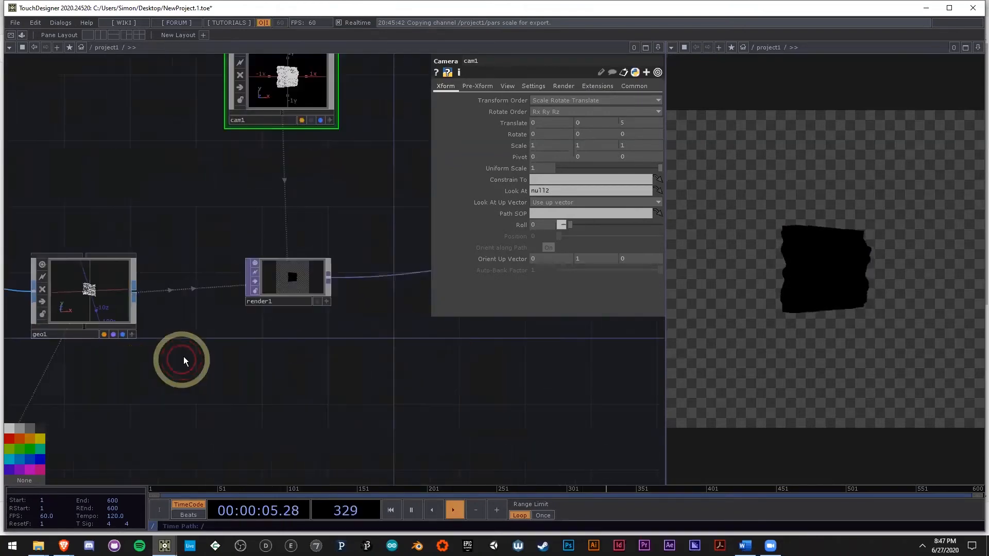
{"action": "left_click_drag", "start_coordinate": [284, 93], "coordinate": [298, 117]}
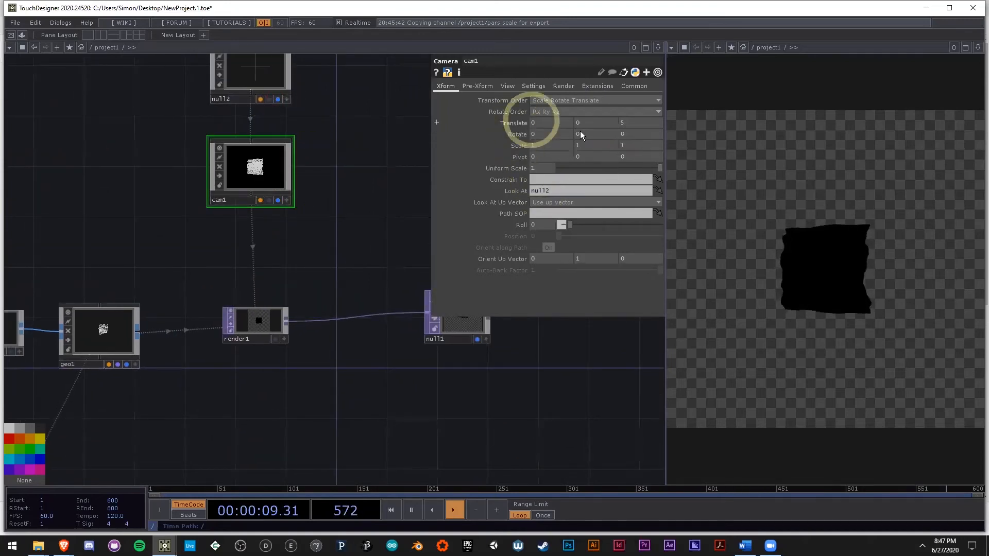
{"action": "mouse_move", "coordinate": [628, 122]}
{"action": "middle_mouse_down"}
{"action": "mouse_move", "coordinate": [504, 107]}
{"action": "mouse_move", "coordinate": [736, 150]}
{"action": "mouse_move", "coordinate": [653, 117]}
{"action": "mouse_move", "coordinate": [558, 103]}
{"action": "mouse_move", "coordinate": [633, 121]}
{"action": "mouse_move", "coordinate": [455, 126]}
{"action": "mouse_move", "coordinate": [623, 122]}
{"action": "middle_mouse_up"}
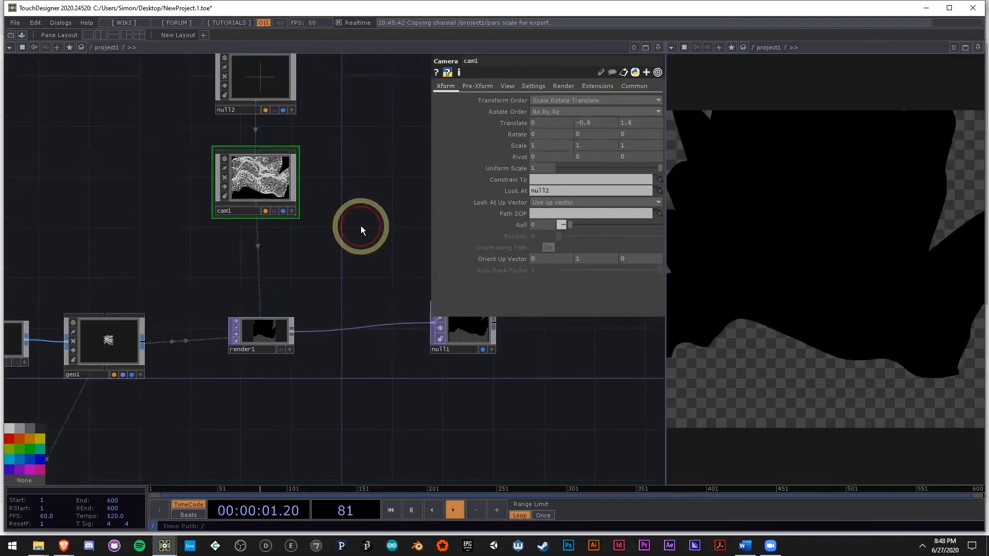
{"action": "scroll", "coordinate": [287, 195], "scroll_direction": "up", "scroll_amount": 5}
{"action": "scroll", "coordinate": [250, 157], "scroll_direction": "up", "scroll_amount": 2}
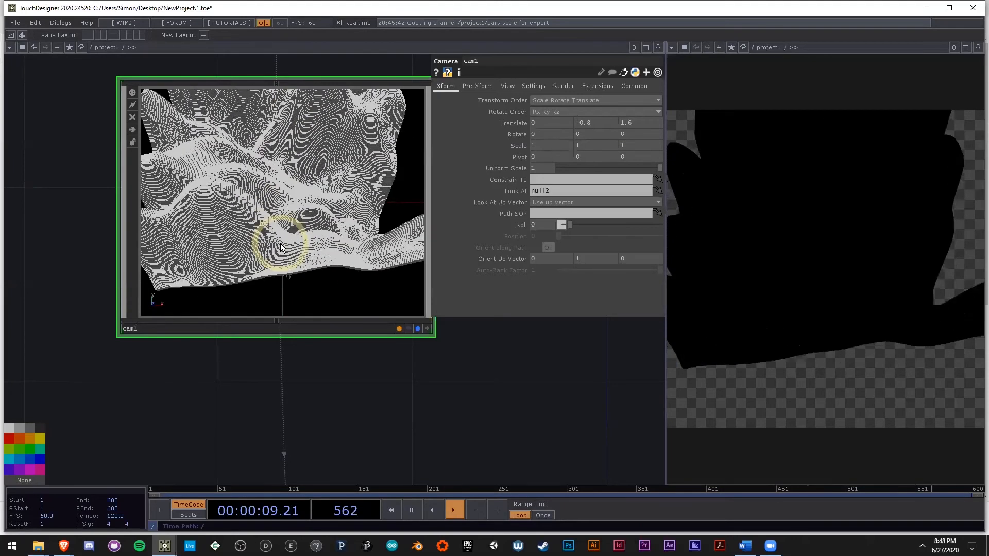
Step: Move transform1 farther from glsl1 and branch a Ramp TOP off its output, placed below the connecting wire
{"action": "left_click_drag", "start_coordinate": [256, 409], "coordinate": [317, 190]}
{"action": "scroll", "coordinate": [263, 365], "scroll_direction": "down", "scroll_amount": 3}
{"action": "scroll", "coordinate": [318, 190], "scroll_direction": "down", "scroll_amount": 5}
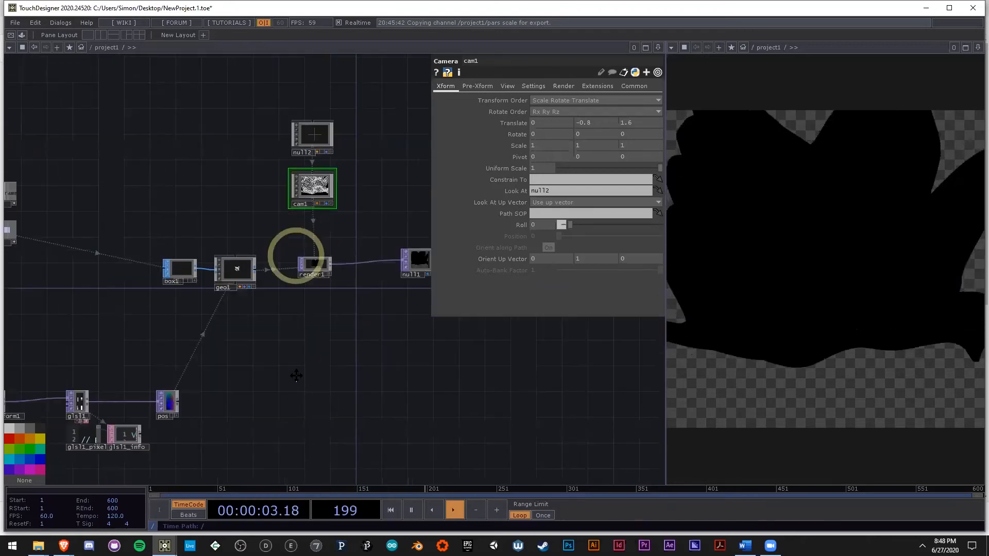
{"action": "left_click_drag", "start_coordinate": [168, 399], "coordinate": [315, 336]}
{"action": "scroll", "coordinate": [143, 365], "scroll_direction": "up", "scroll_amount": 4}
{"action": "left_click_drag", "start_coordinate": [154, 367], "coordinate": [257, 337]}
{"action": "left_click_drag", "start_coordinate": [237, 267], "coordinate": [116, 267]}
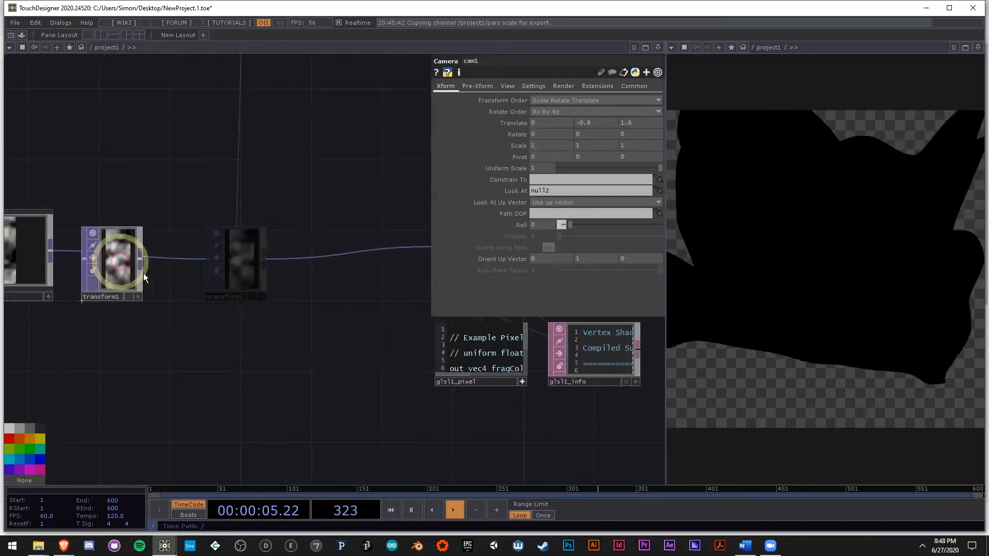
{"action": "right_click", "coordinate": [140, 259]}
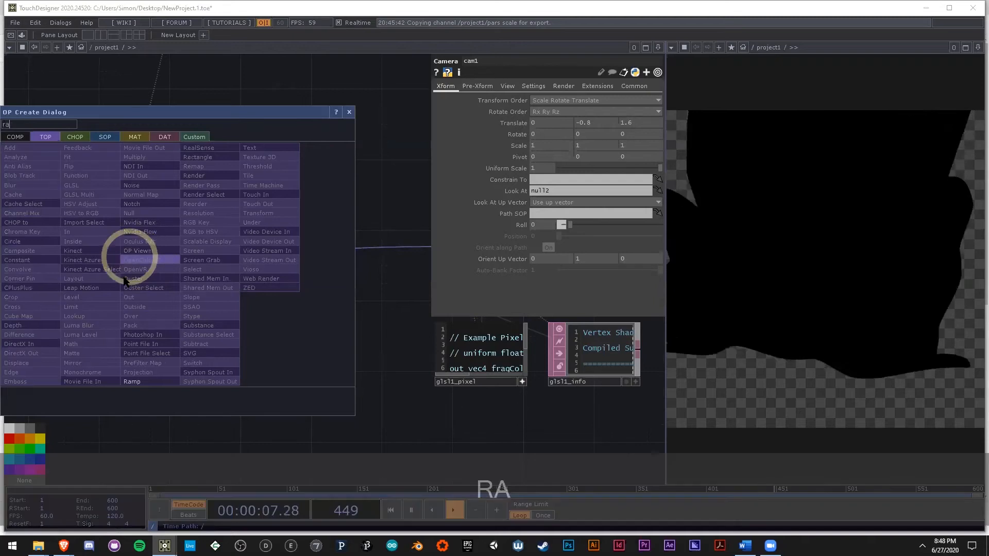
{"action": "left_click", "coordinate": [143, 380]}
{"action": "left_click", "coordinate": [199, 385]}
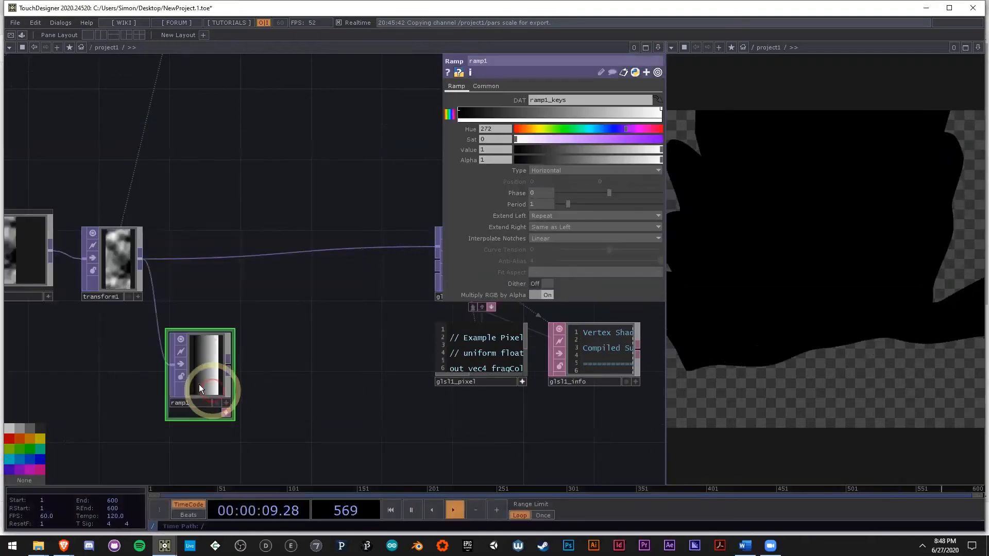
Step: Add a key with value 0 in the middle of ramp1 and set the first key's value to 1
{"action": "scroll", "coordinate": [199, 381], "scroll_direction": "up", "scroll_amount": 4}
{"action": "left_click_drag", "start_coordinate": [396, 349], "coordinate": [398, 301]}
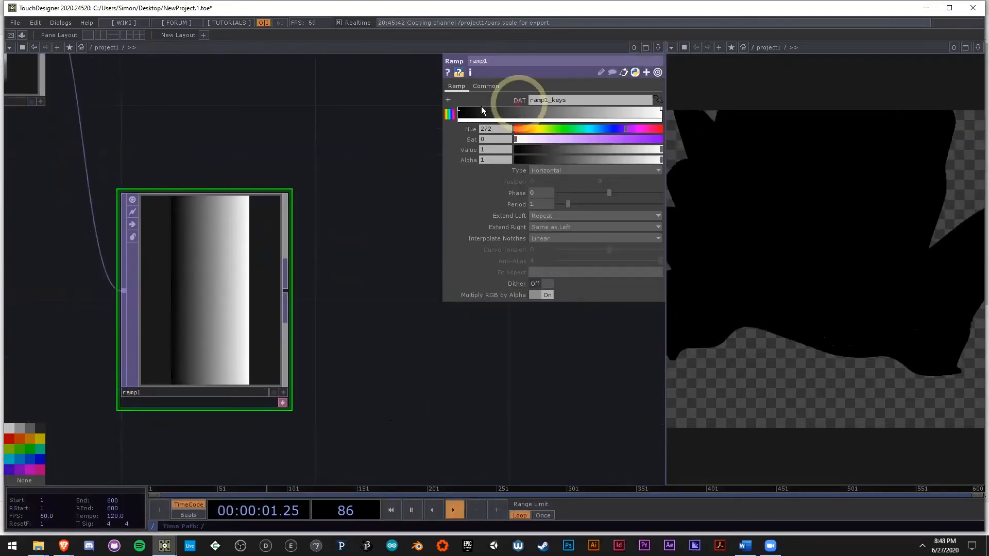
{"action": "left_click", "coordinate": [560, 110]}
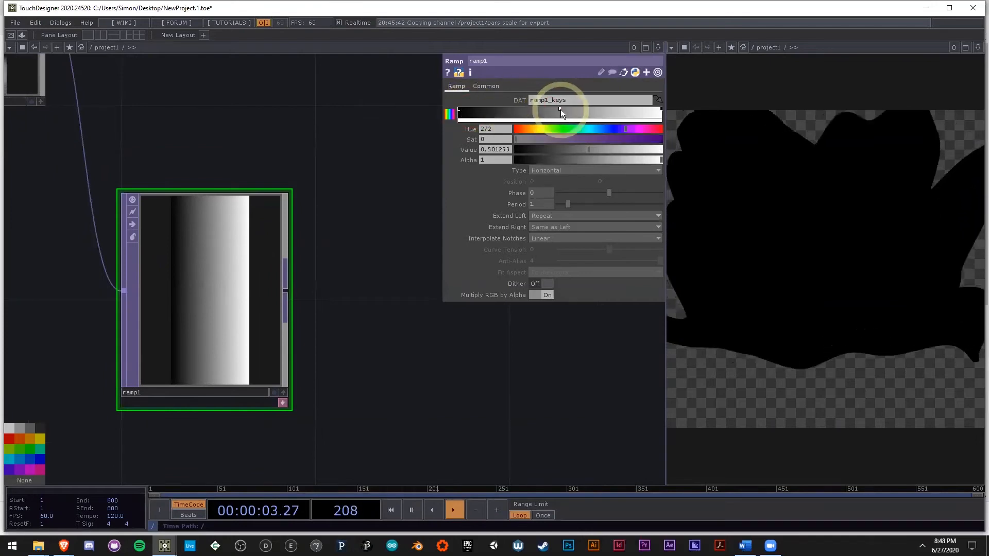
{"action": "left_click_drag", "start_coordinate": [588, 149], "coordinate": [496, 149]}
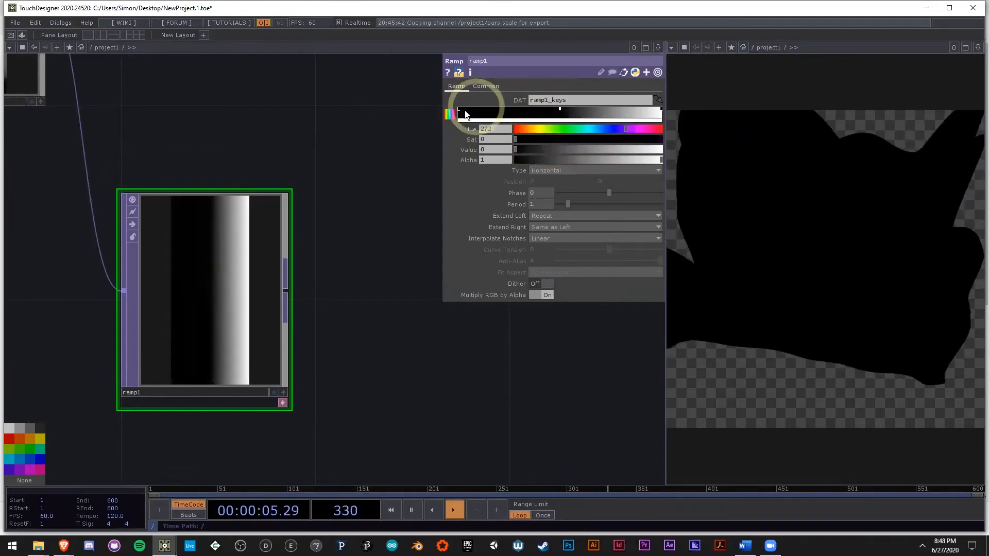
{"action": "left_click_drag", "start_coordinate": [595, 152], "coordinate": [673, 150]}
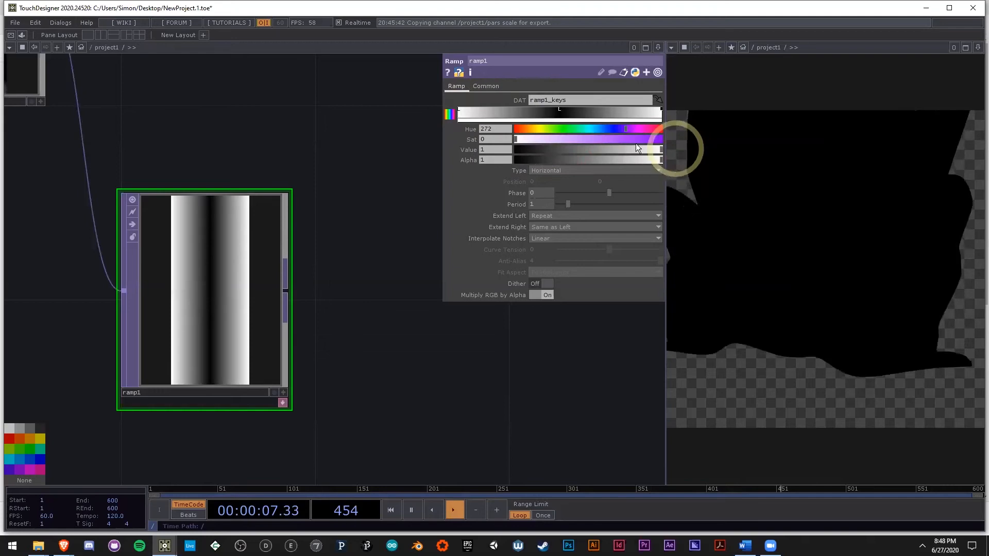
Step: Add a key on each side of ramp1's middle key, about halfway to the ends, and set both values to 1
{"action": "left_click", "coordinate": [504, 110]}
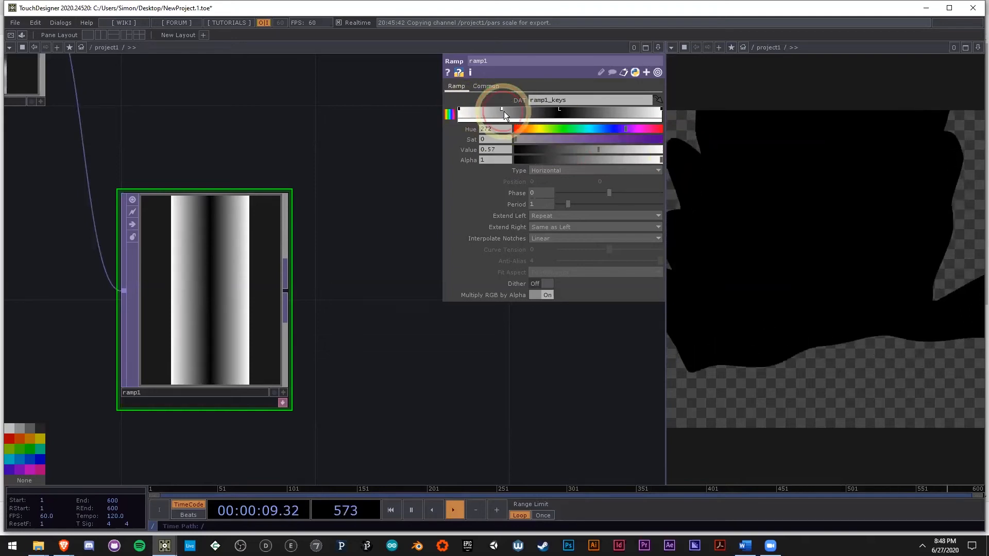
{"action": "left_click", "coordinate": [618, 110]}
{"action": "left_click", "coordinate": [503, 109]}
{"action": "left_click_drag", "start_coordinate": [508, 113], "coordinate": [512, 111]}
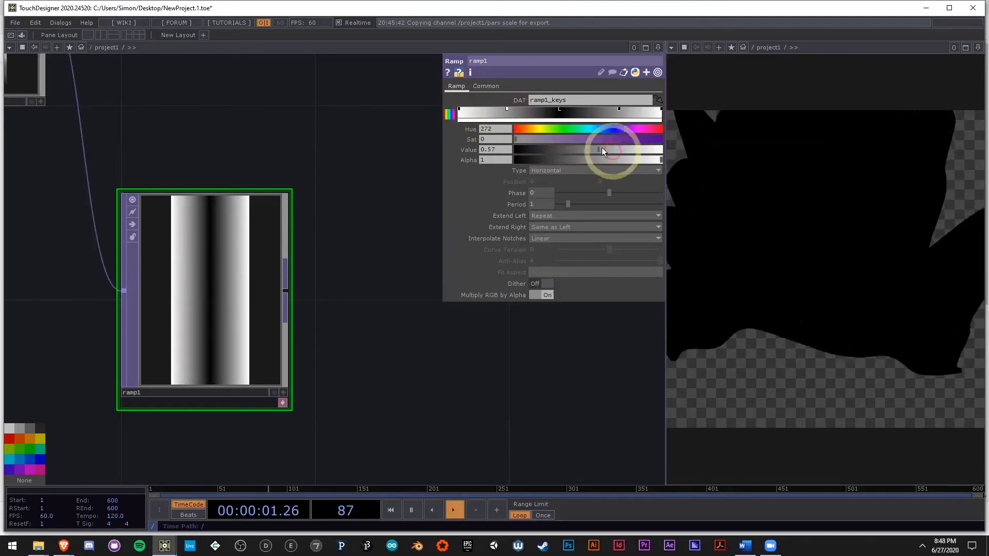
{"action": "left_click_drag", "start_coordinate": [607, 149], "coordinate": [667, 147]}
{"action": "left_click_drag", "start_coordinate": [603, 150], "coordinate": [672, 150]}
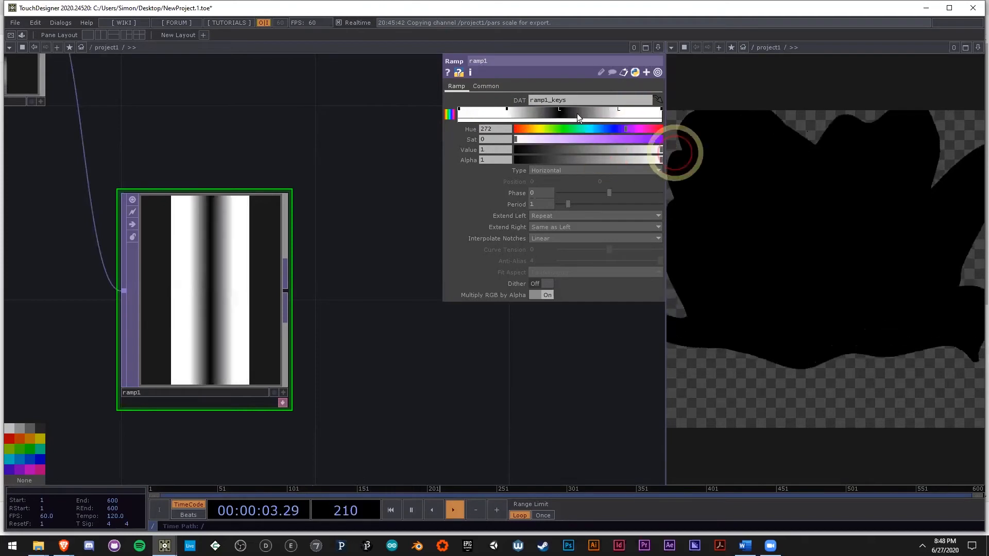
Step: Set the values of ramp1's first and last keys to 0
{"action": "left_click", "coordinate": [508, 111]}
{"action": "left_click", "coordinate": [465, 113]}
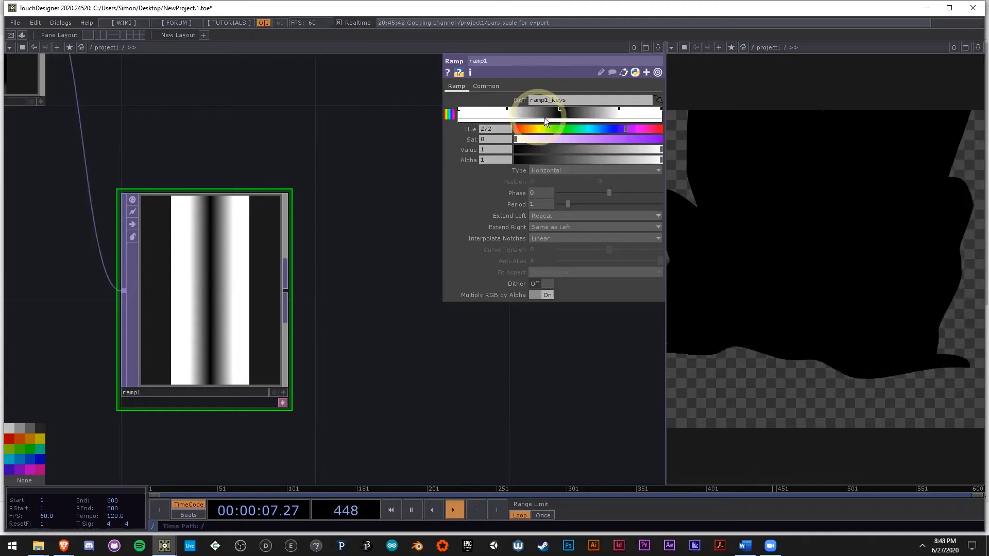
{"action": "left_click_drag", "start_coordinate": [622, 149], "coordinate": [489, 150]}
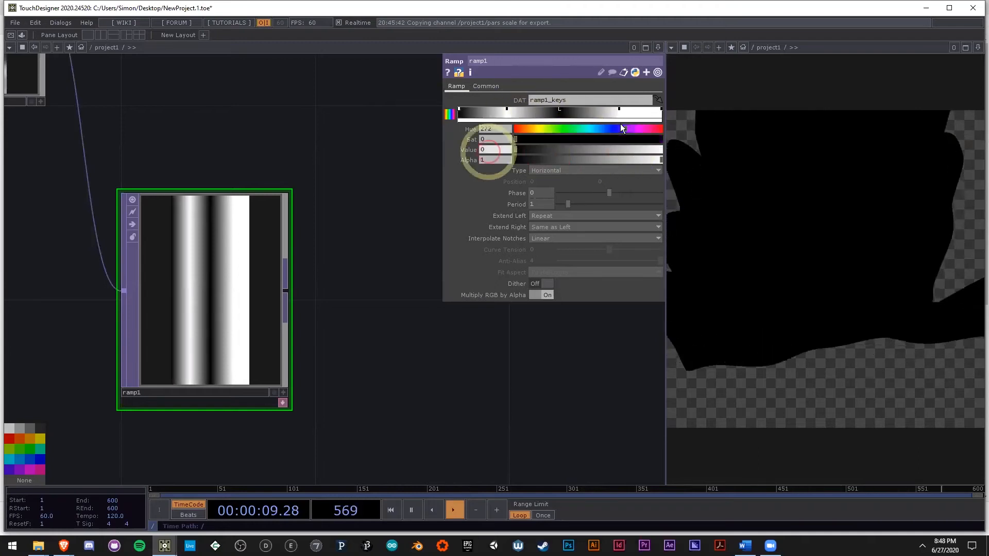
{"action": "left_click", "coordinate": [660, 113]}
{"action": "left_click_drag", "start_coordinate": [637, 149], "coordinate": [506, 153]}
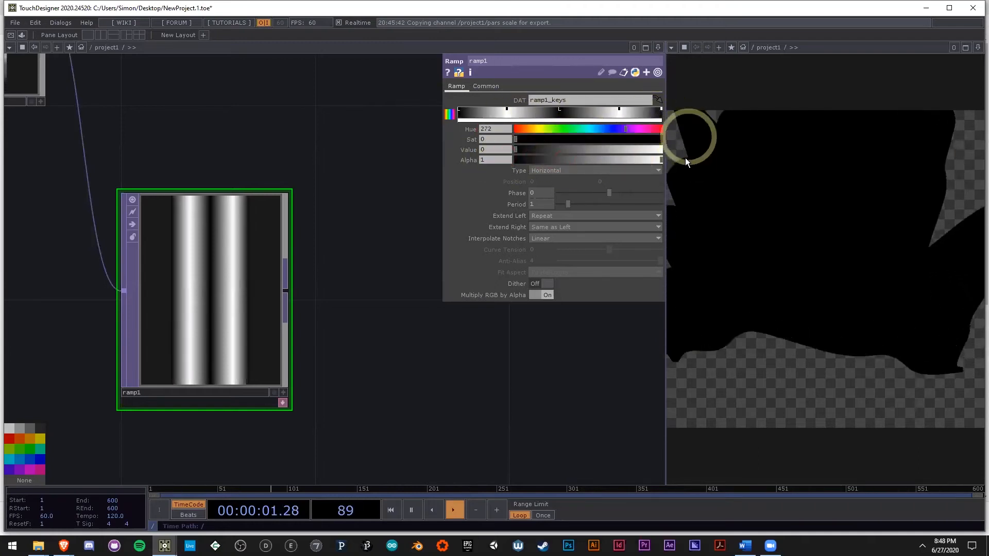
{"action": "left_click_drag", "start_coordinate": [670, 205], "coordinate": [679, 236]}
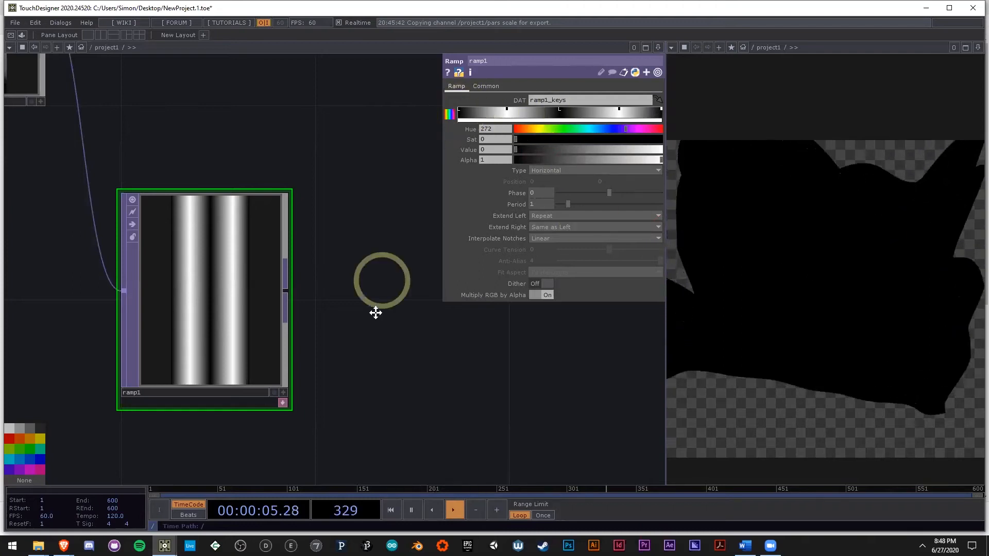
Step: Expand ramp1's docked keys table below it and make its cells editable
{"action": "left_click_drag", "start_coordinate": [218, 257], "coordinate": [207, 237]}
{"action": "left_click_drag", "start_coordinate": [328, 363], "coordinate": [338, 291]}
{"action": "left_click", "coordinate": [278, 313]}
{"action": "left_click_drag", "start_coordinate": [379, 346], "coordinate": [416, 309]}
{"action": "left_click", "coordinate": [253, 372]}
{"action": "key", "text": "a"}
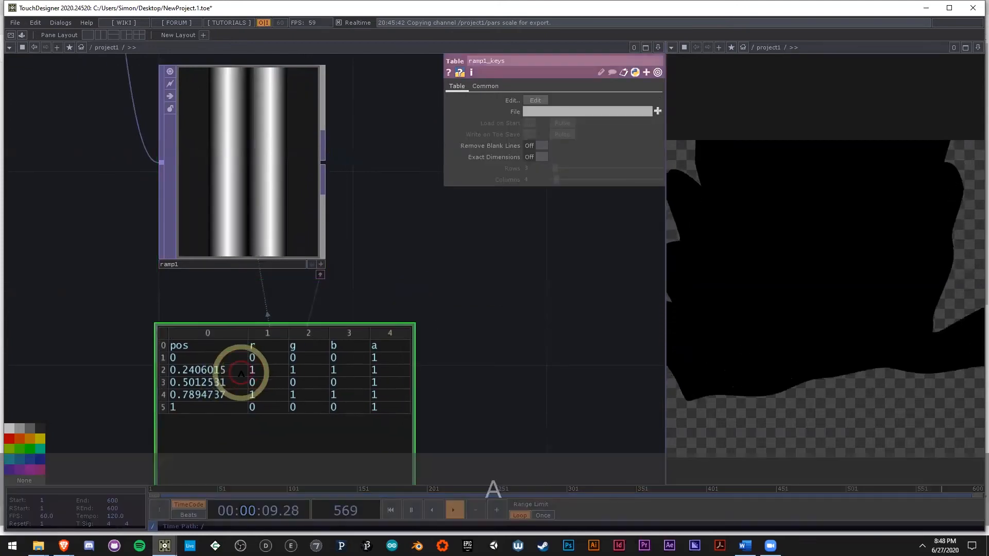
Step: Set the positions of ramp1's three inner keys to 0.25, 0.50 and 0.75 in the ramp1_keys table
{"action": "left_click", "coordinate": [200, 372]}
{"action": "left_click", "coordinate": [198, 386]}
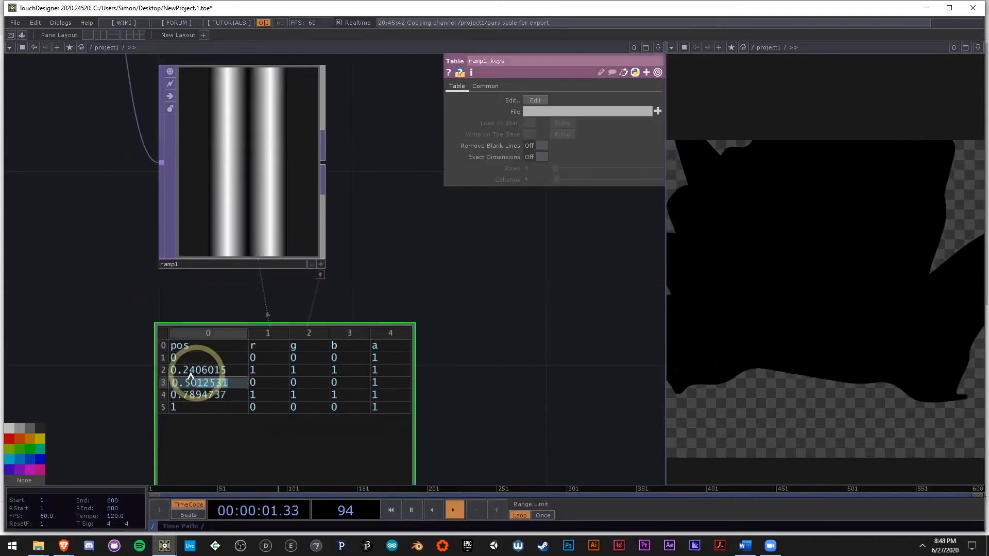
{"action": "key", "text": "BackSpace"}
{"action": "key", "text": "BackSpace"}
{"action": "key", "text": "BackSpace"}
{"action": "key", "text": "BackSpace"}
{"action": "key", "text": "BackSpace"}
{"action": "left_click", "coordinate": [222, 371]}
{"action": "type", "text": "5"}
{"action": "left_click", "coordinate": [225, 396]}
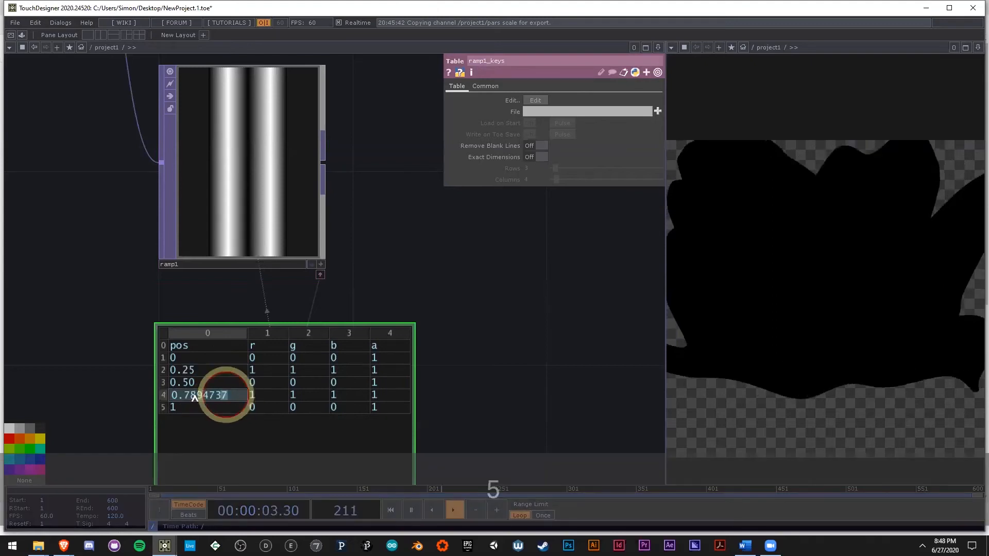
{"action": "left_click_drag", "start_coordinate": [226, 396], "coordinate": [191, 397]}
{"action": "type", "text": "5"}
{"action": "left_click", "coordinate": [472, 320]}
Step: Set ramp1's pixel format to 16-bit float (RGBA)
{"action": "left_click", "coordinate": [262, 205]}
{"action": "left_click", "coordinate": [553, 113]}
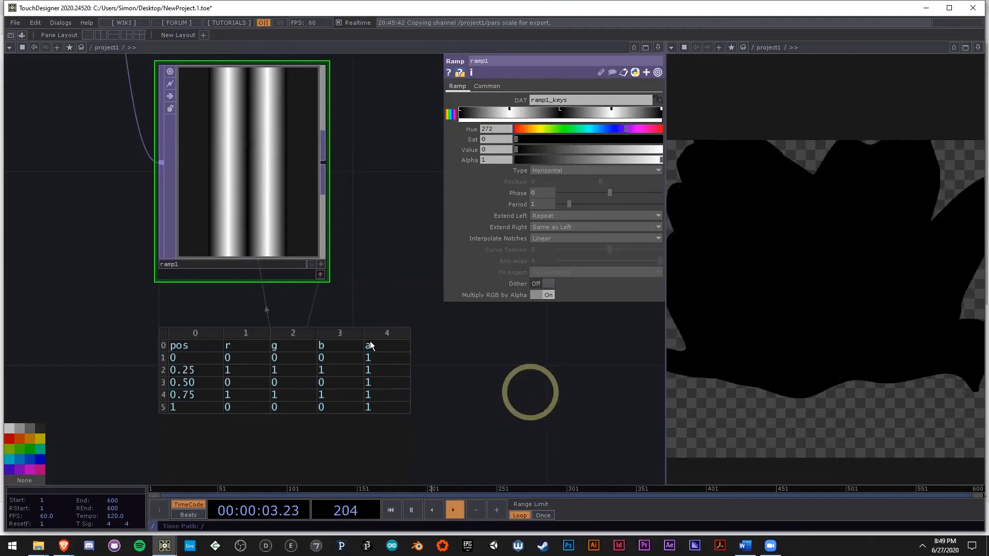
{"action": "scroll", "coordinate": [370, 346], "scroll_direction": "down", "scroll_amount": 3}
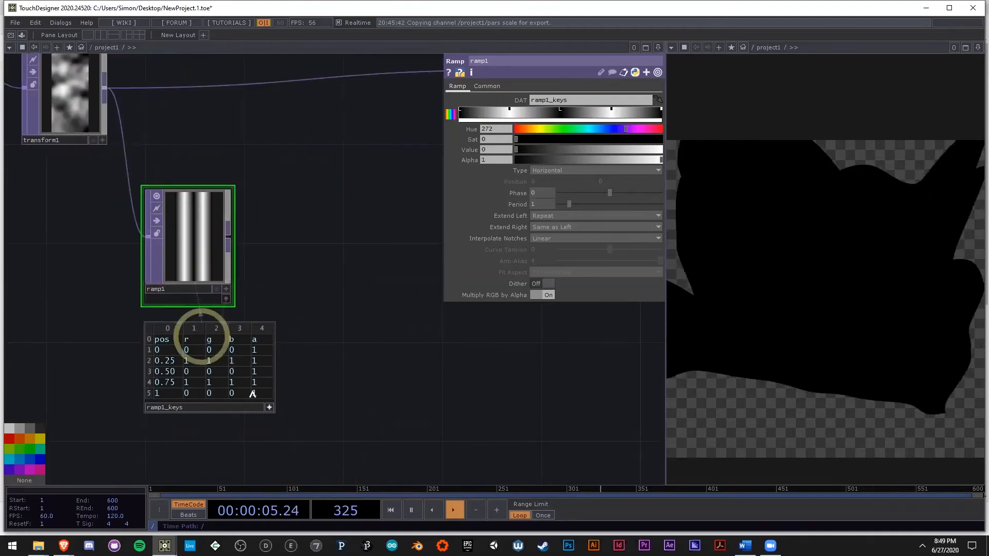
{"action": "left_click_drag", "start_coordinate": [384, 350], "coordinate": [271, 367]}
{"action": "scroll", "coordinate": [270, 367], "scroll_direction": "down", "scroll_amount": 3}
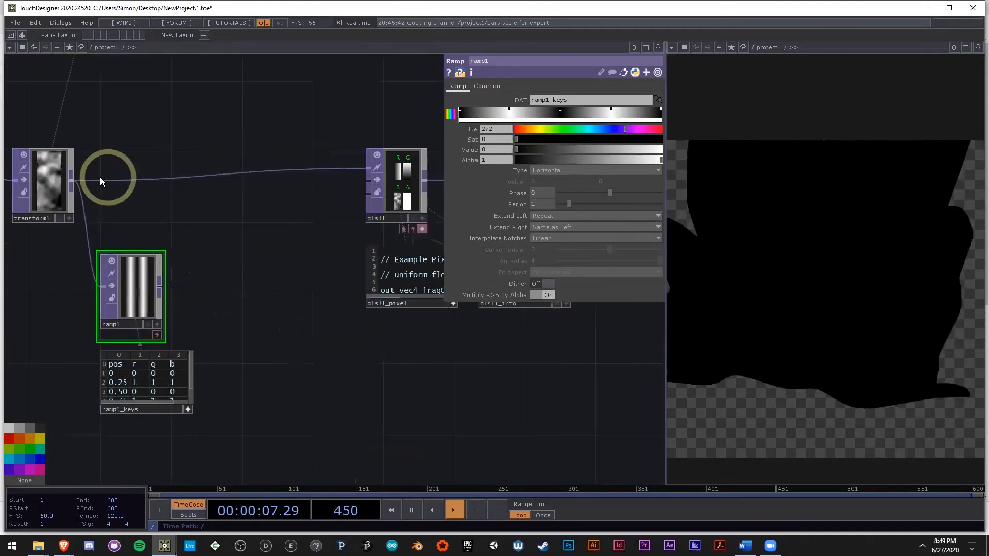
{"action": "left_click", "coordinate": [487, 86]}
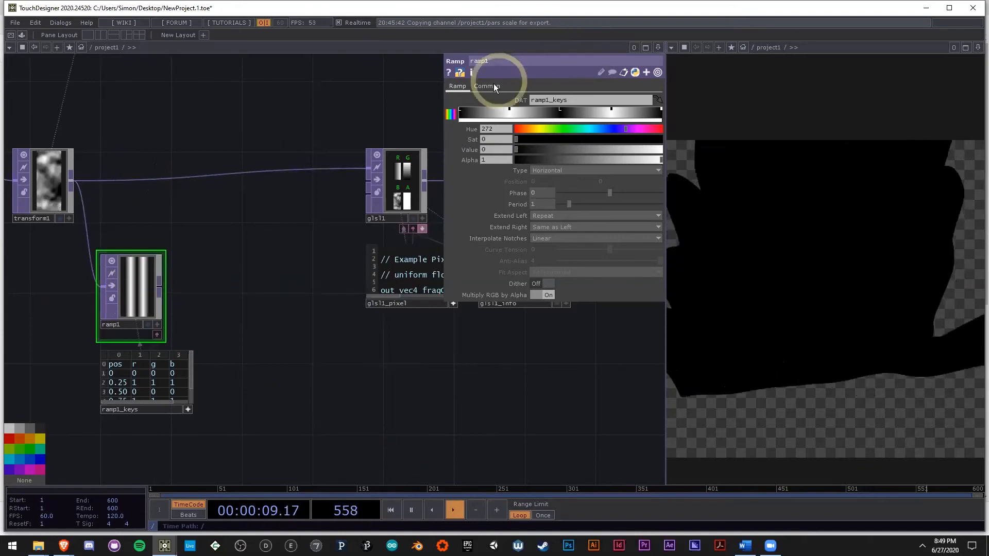
{"action": "left_click", "coordinate": [532, 181]}
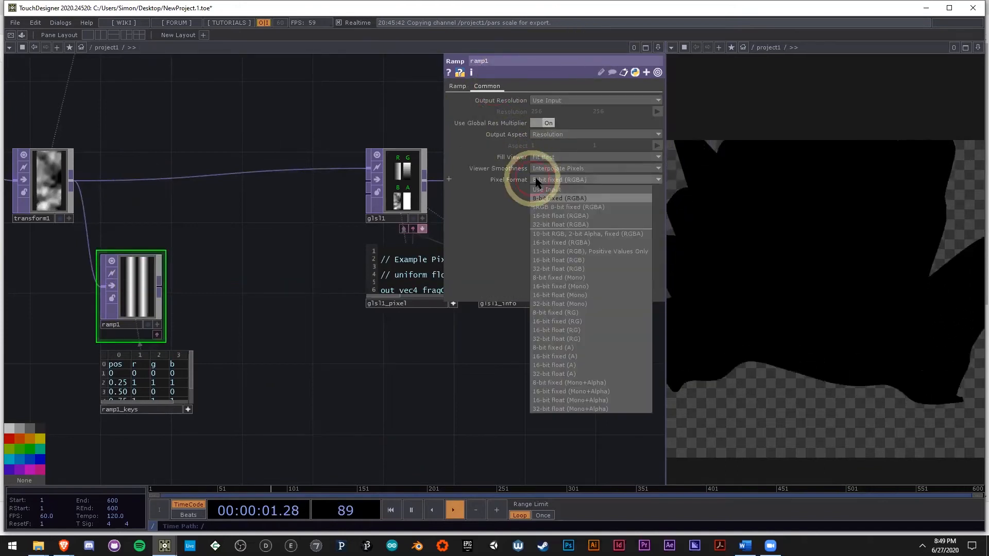
{"action": "left_click", "coordinate": [547, 213]}
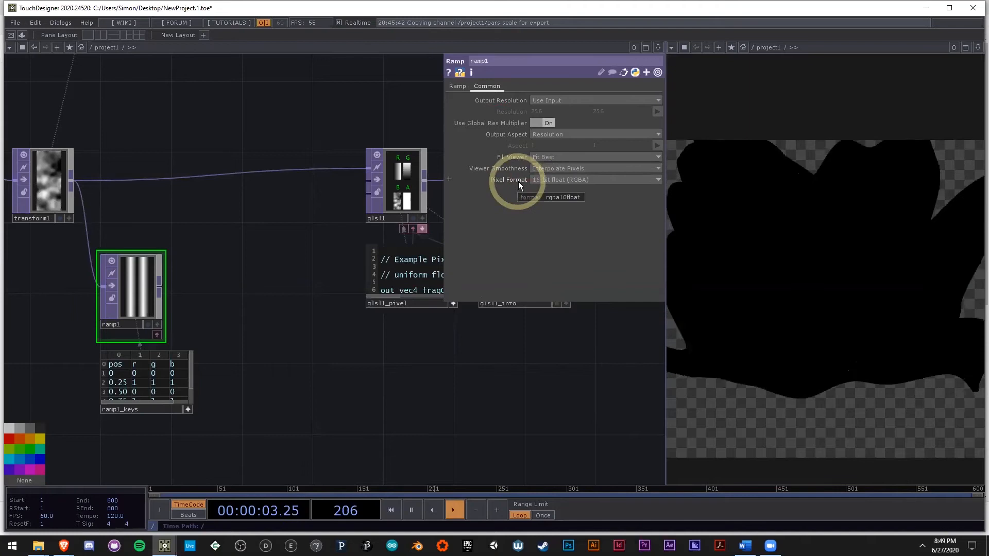
Step: Insert a Multiply TOP between transform1 and glsl1 and connect ramp1 to its second input
{"action": "right_click", "coordinate": [366, 169]}
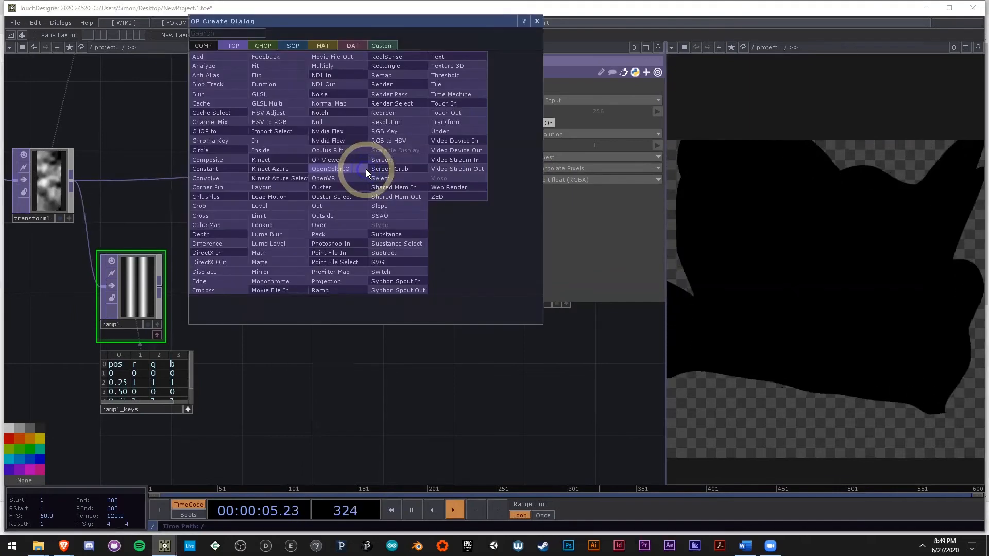
{"action": "type", "text": "mu"}
{"action": "left_click", "coordinate": [331, 77]}
{"action": "left_click", "coordinate": [278, 209]}
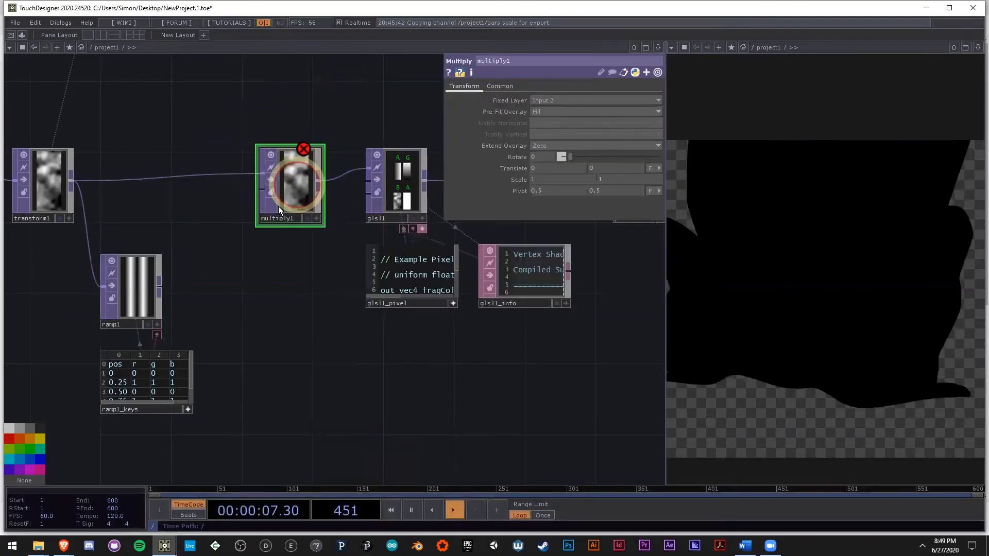
{"action": "left_click_drag", "start_coordinate": [265, 188], "coordinate": [160, 286]}
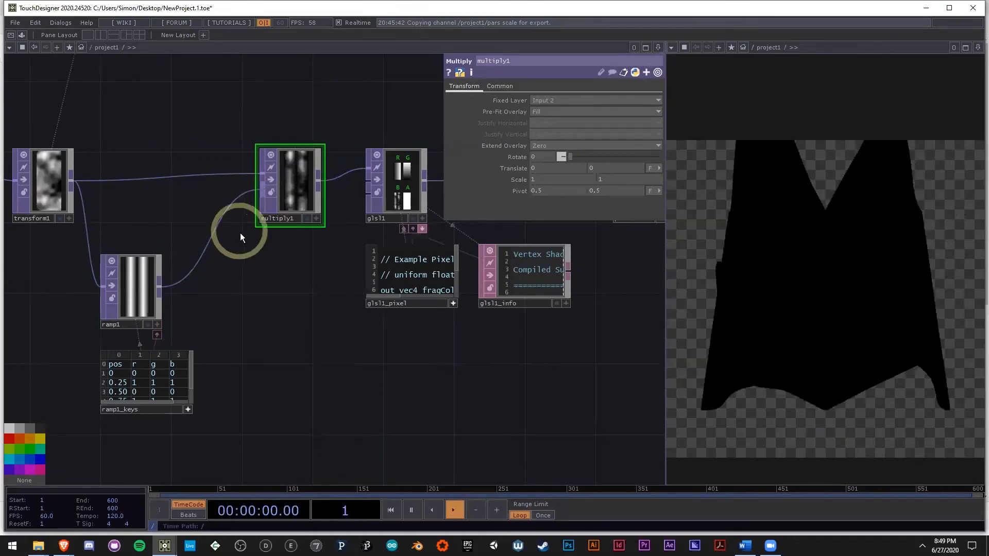
Step: Check multiply1's operator information, including its resolution and pixel format
{"action": "middle_click", "coordinate": [298, 179]}
{"action": "middle_click", "coordinate": [295, 181]}
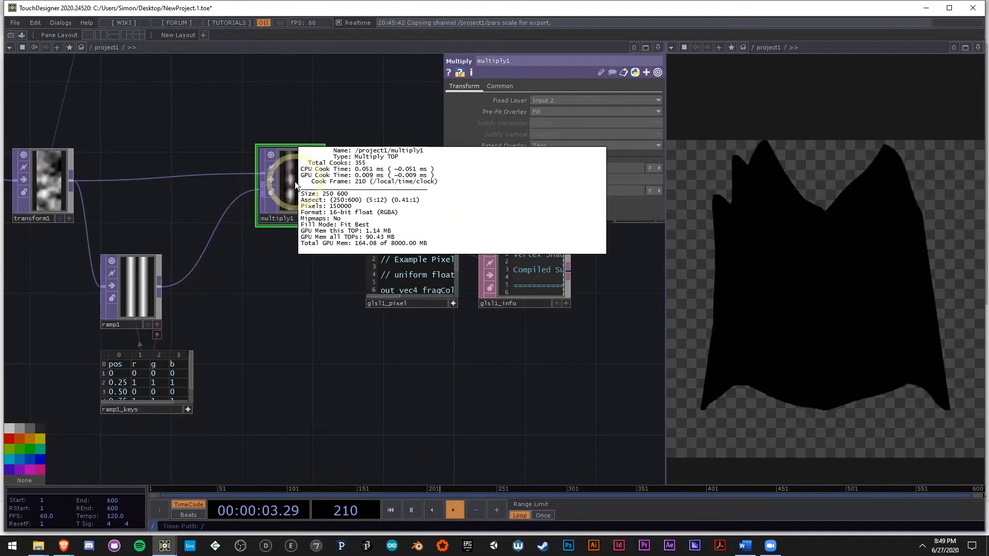
{"action": "left_click_drag", "start_coordinate": [338, 393], "coordinate": [227, 380]}
{"action": "left_click_drag", "start_coordinate": [226, 305], "coordinate": [309, 309]}
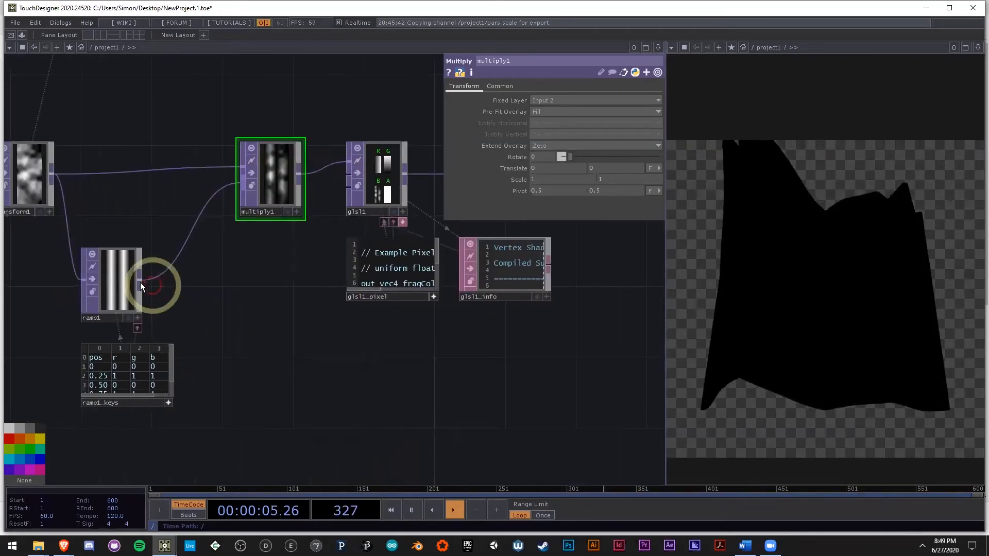
Step: Set ramp1's notch interpolation to Ease-in, Ease-out
{"action": "left_click", "coordinate": [124, 281]}
{"action": "left_click", "coordinate": [458, 86]}
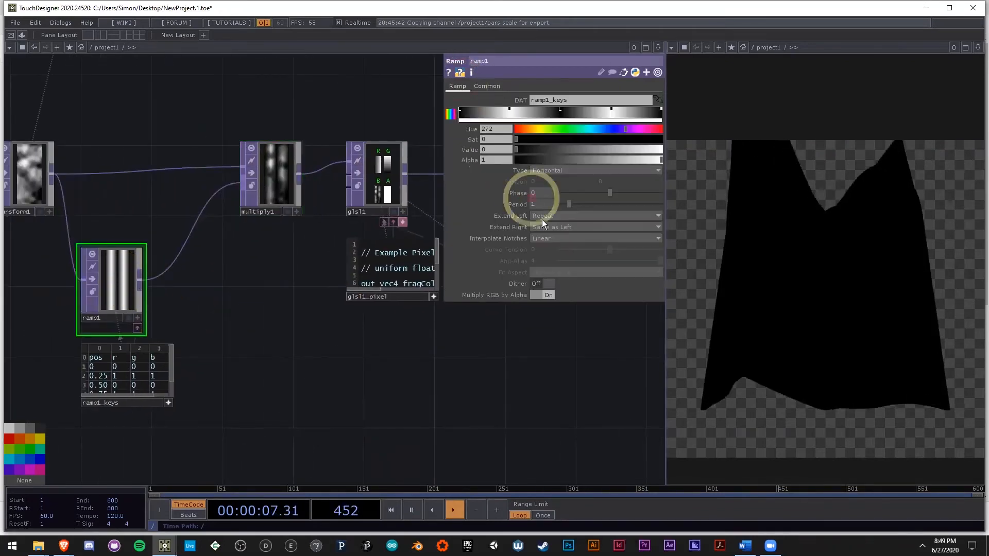
{"action": "left_click", "coordinate": [548, 238]}
{"action": "left_click", "coordinate": [553, 263]}
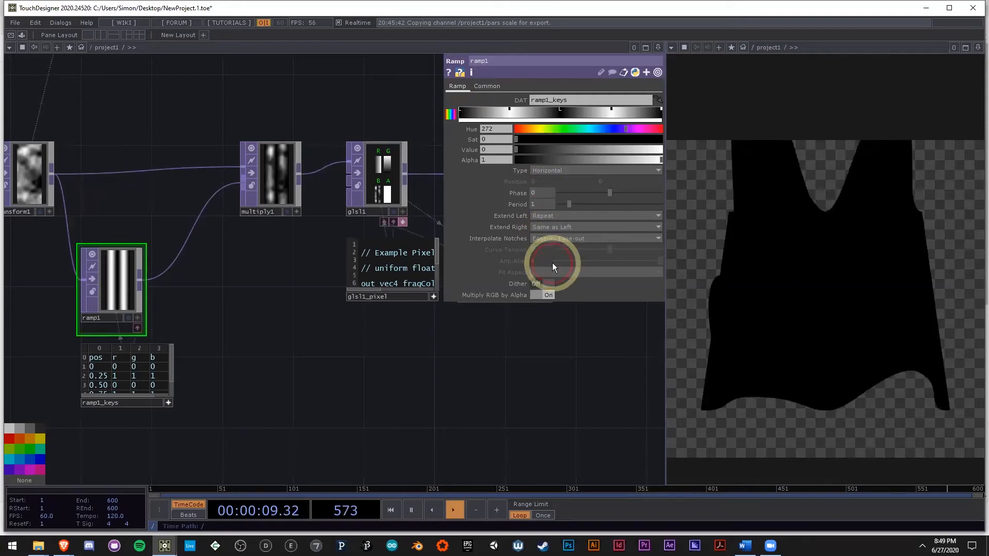
{"action": "left_click", "coordinate": [793, 174]}
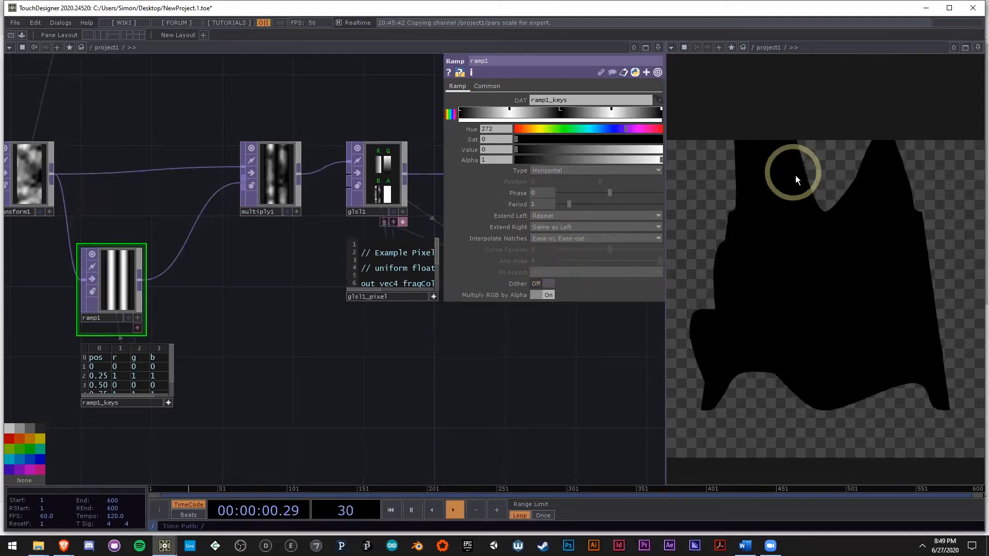
Step: Switch ramp1's notch interpolation to Linear and back to Ease-in, Ease-out to compare the terrain and stripes
{"action": "left_click", "coordinate": [577, 239]}
{"action": "left_click", "coordinate": [556, 252]}
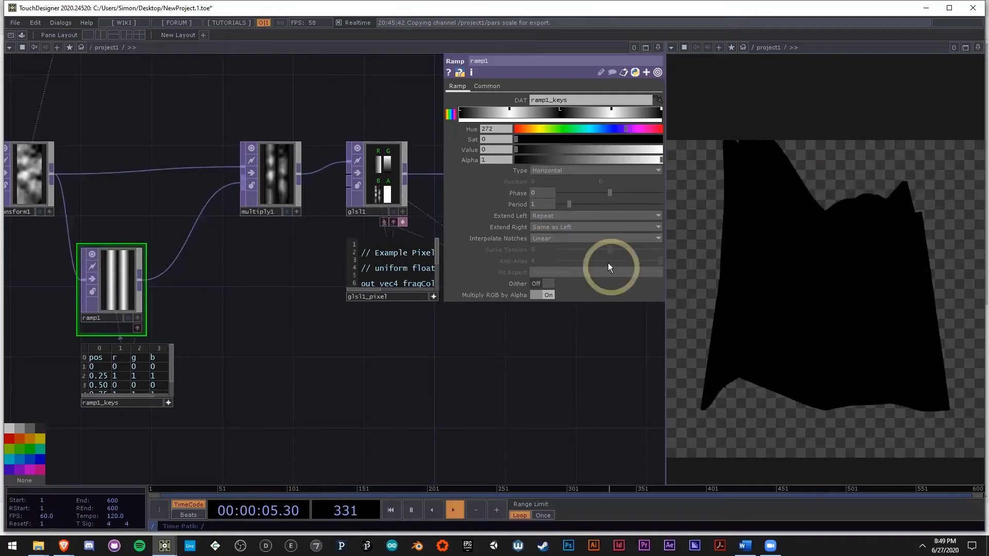
{"action": "left_click", "coordinate": [581, 240]}
{"action": "left_click", "coordinate": [547, 266]}
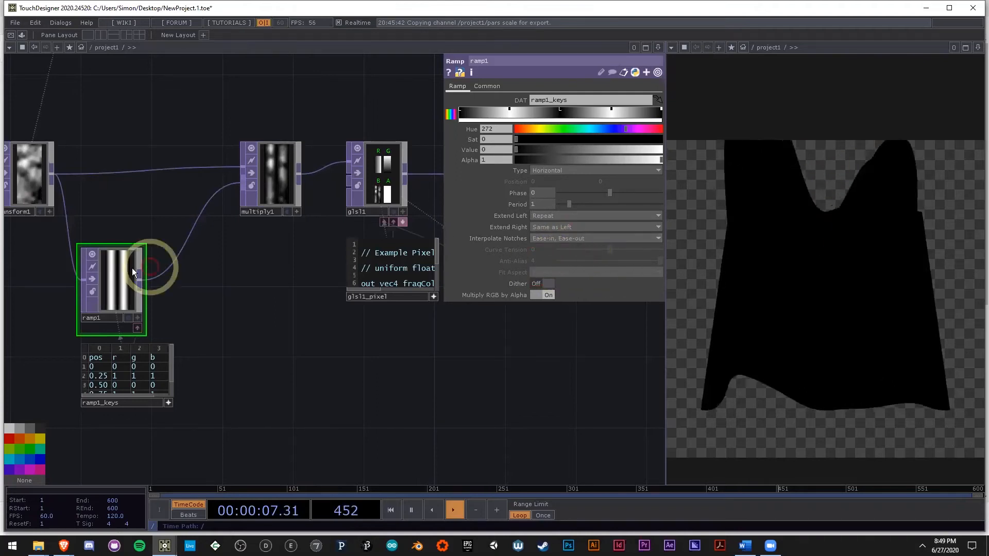
{"action": "scroll", "coordinate": [104, 275], "scroll_direction": "up", "scroll_amount": 5}
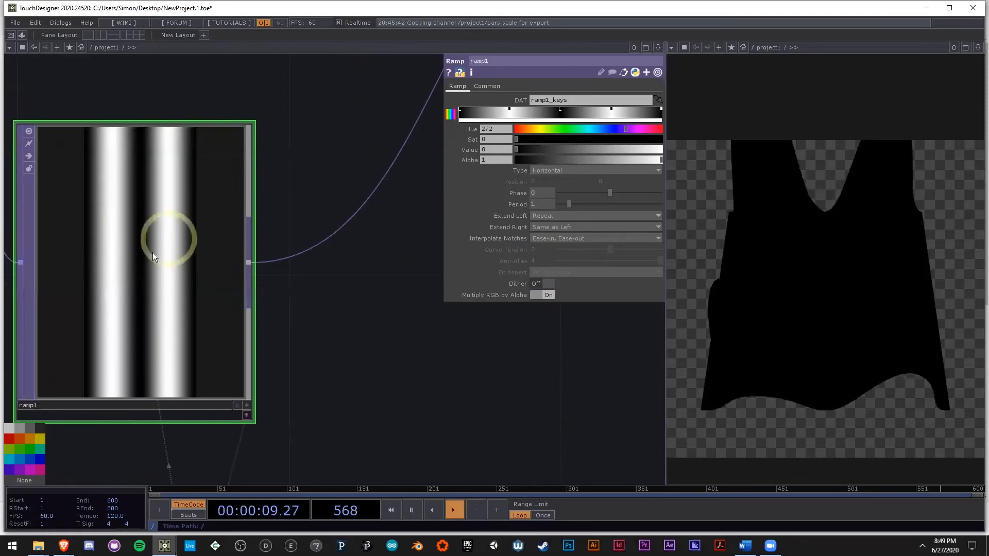
{"action": "scroll", "coordinate": [249, 353], "scroll_direction": "down", "scroll_amount": 5}
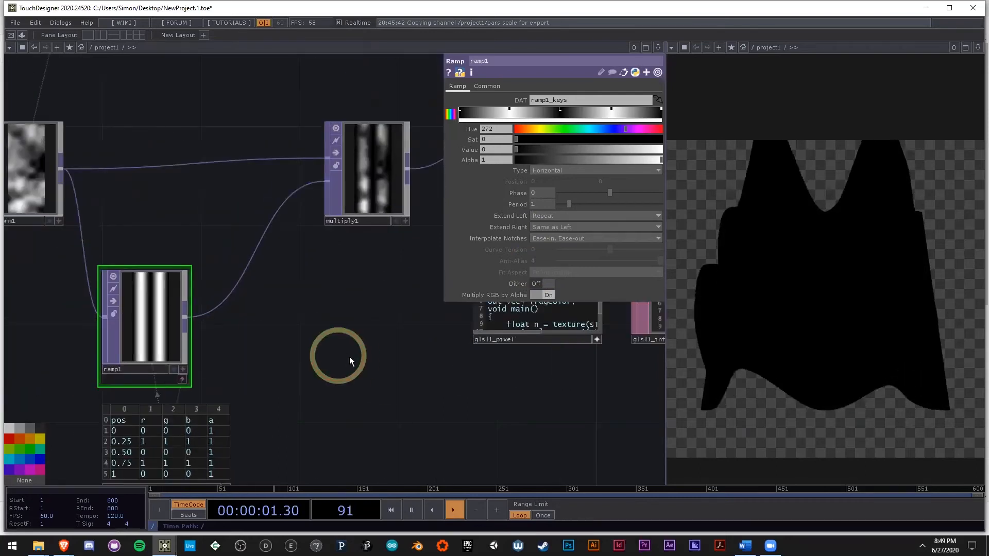
Step: Examine the network from transform1 and multiply1 through pos to geo1, alongside the rendered terrain
{"action": "scroll", "coordinate": [227, 350], "scroll_direction": "down", "scroll_amount": 1}
{"action": "left_click_drag", "start_coordinate": [364, 389], "coordinate": [92, 390]}
{"action": "left_click_drag", "start_coordinate": [361, 333], "coordinate": [331, 440]}
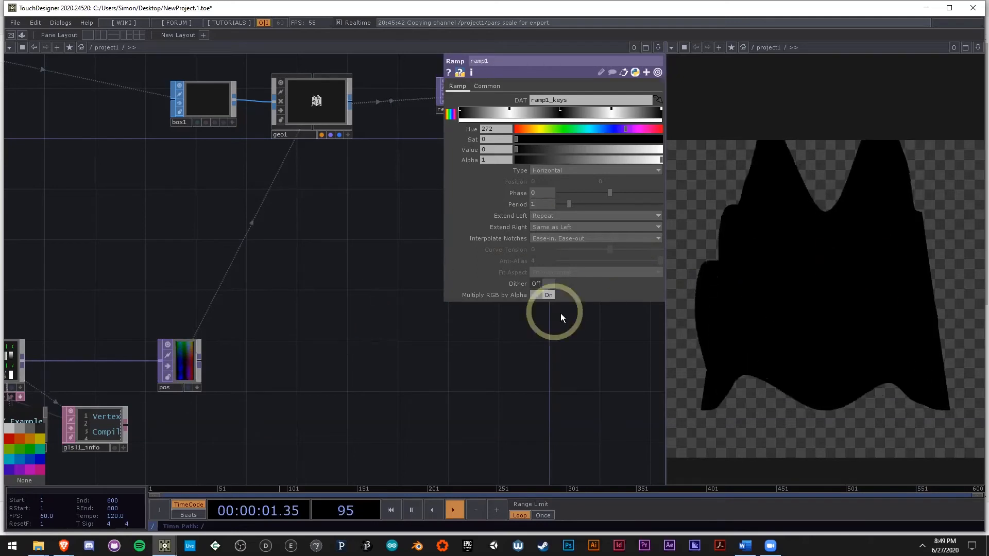
{"action": "scroll", "coordinate": [417, 319], "scroll_direction": "down", "scroll_amount": 3}
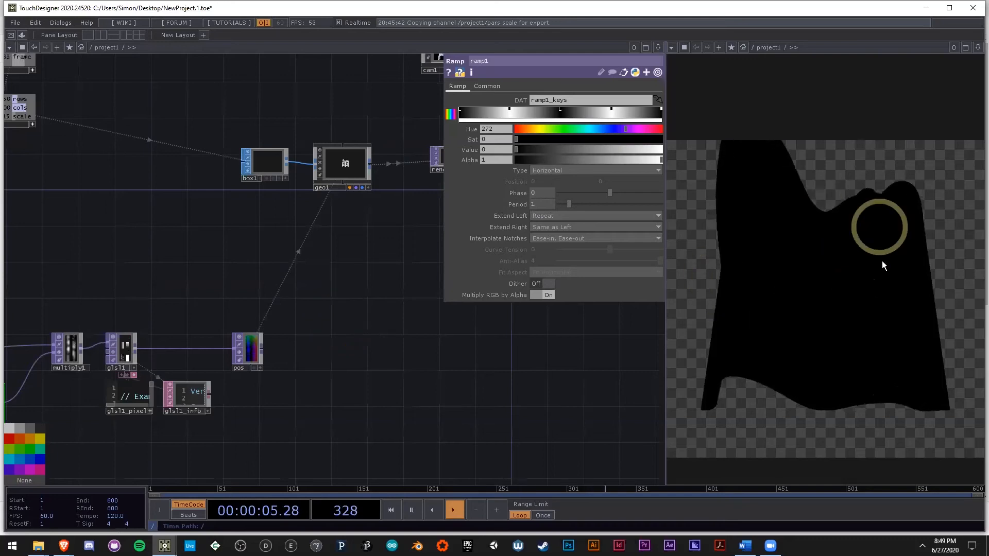
{"action": "left_click_drag", "start_coordinate": [56, 422], "coordinate": [173, 416]}
{"action": "scroll", "coordinate": [105, 354], "scroll_direction": "up", "scroll_amount": 3}
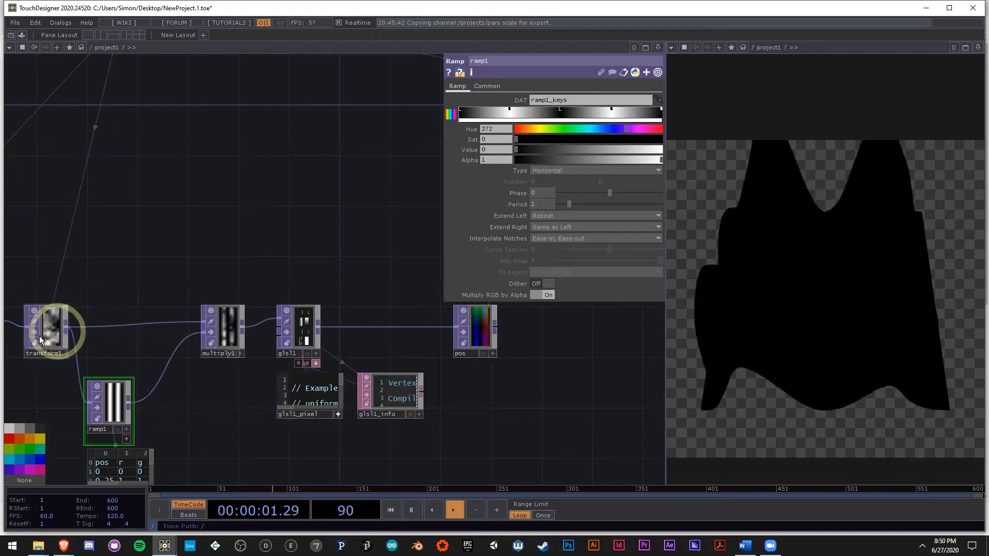
{"action": "scroll", "coordinate": [82, 346], "scroll_direction": "up", "scroll_amount": 7}
{"action": "left_click_drag", "start_coordinate": [436, 432], "coordinate": [115, 415]}
{"action": "scroll", "coordinate": [115, 415], "scroll_direction": "down", "scroll_amount": 4}
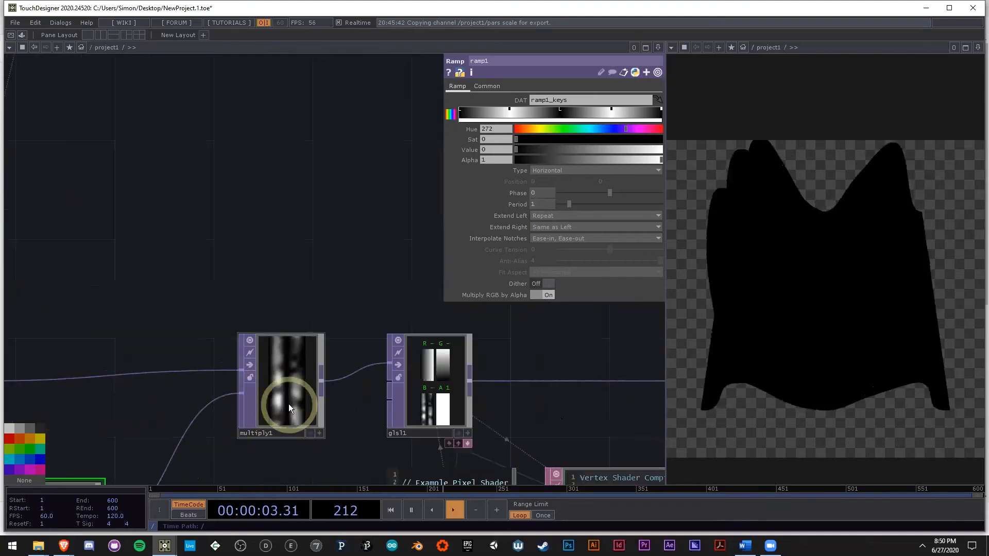
Step: Make room between multiply1 and glsl1 by moving multiply1 toward transform1 and glsl1 with its docked DATs toward pos
{"action": "left_click_drag", "start_coordinate": [289, 406], "coordinate": [245, 410]}
{"action": "left_click_drag", "start_coordinate": [320, 431], "coordinate": [127, 354]}
{"action": "left_click_drag", "start_coordinate": [217, 385], "coordinate": [170, 377]}
{"action": "left_click_drag", "start_coordinate": [290, 336], "coordinate": [413, 325]}
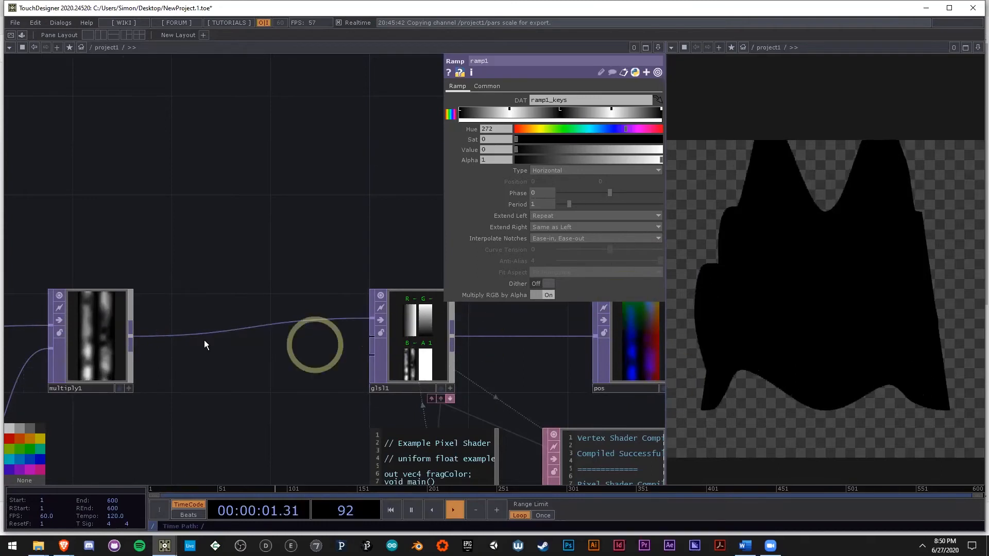
Step: Branch a Noise TOP off multiply1, placed above the connecting wire, and feed multiply1 into its second input instead of the first
{"action": "left_click", "coordinate": [131, 338]}
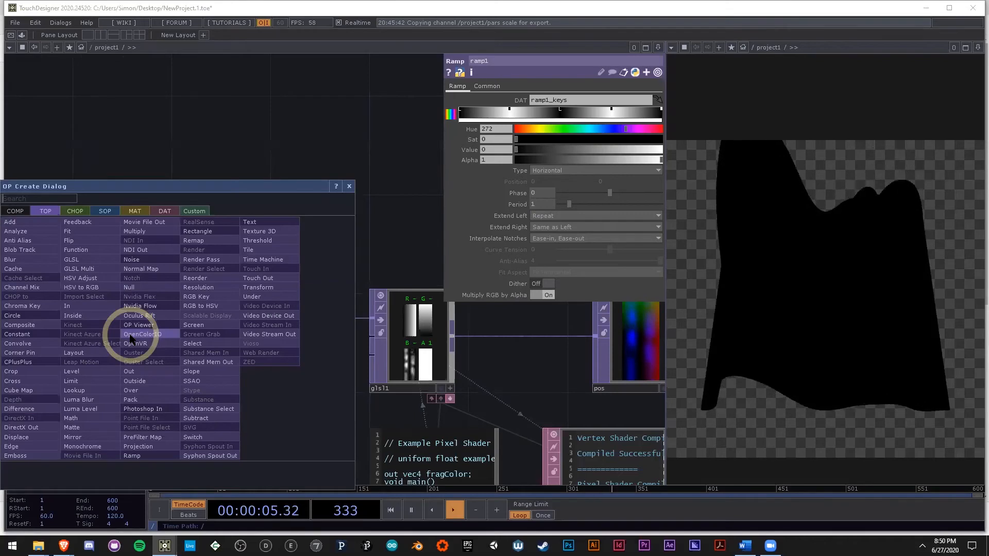
{"action": "type", "text": "n"}
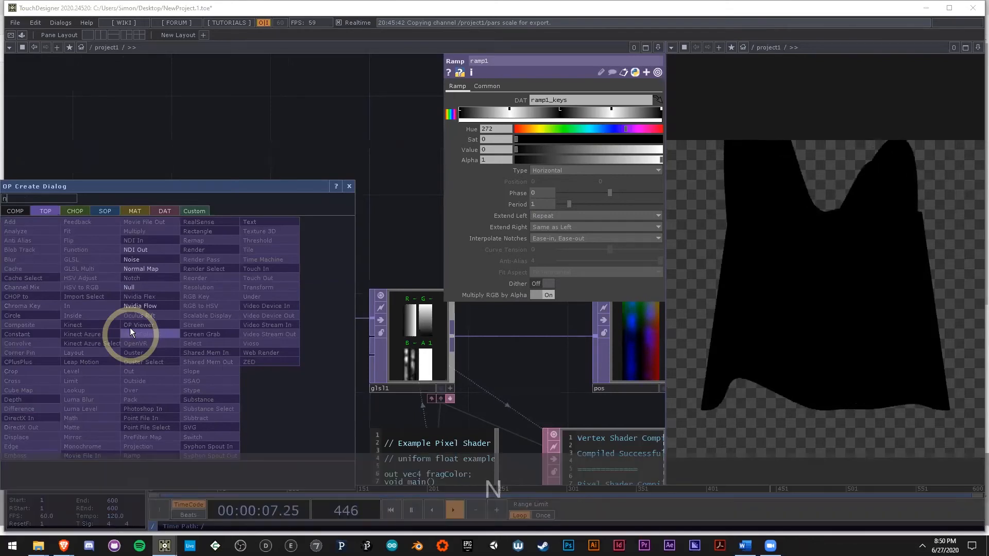
{"action": "type", "text": "o"}
{"action": "left_click", "coordinate": [147, 260]}
{"action": "left_click", "coordinate": [242, 167]}
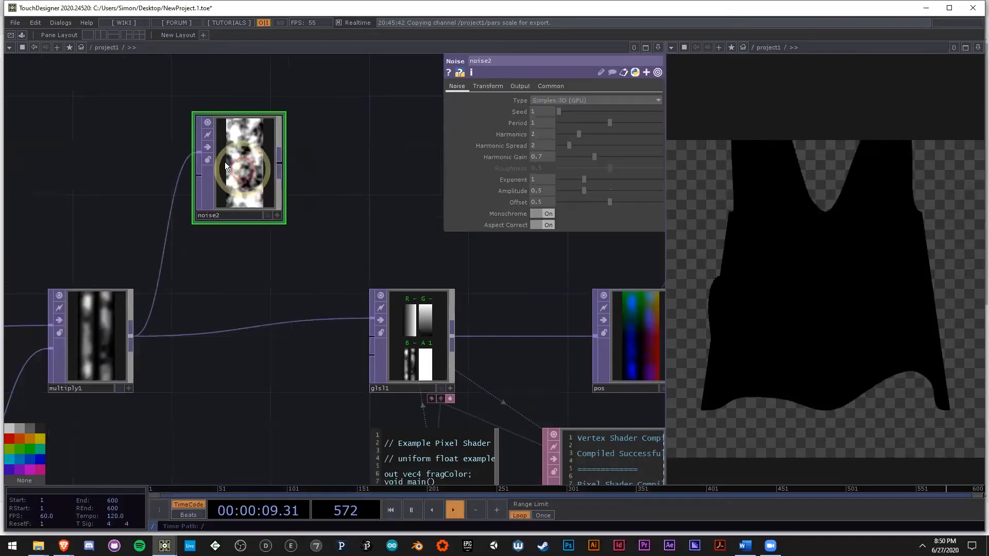
{"action": "left_click_drag", "start_coordinate": [199, 153], "coordinate": [114, 132]}
{"action": "left_click_drag", "start_coordinate": [200, 172], "coordinate": [153, 321]}
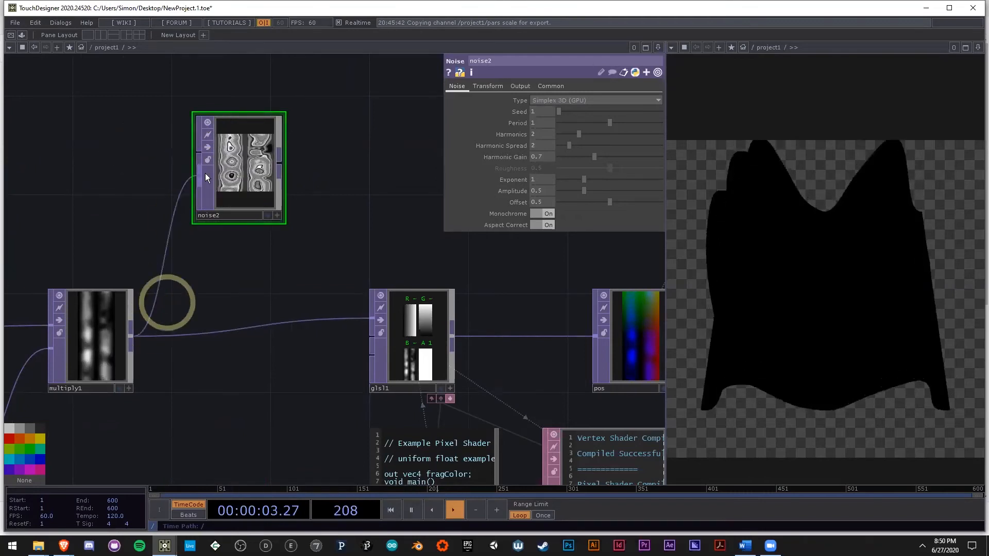
Step: Compare noise2's contour-like pattern closely with the multiply1 image that drives it
{"action": "scroll", "coordinate": [232, 174], "scroll_direction": "up", "scroll_amount": 3}
{"action": "scroll", "coordinate": [232, 172], "scroll_direction": "up", "scroll_amount": 3}
{"action": "scroll", "coordinate": [247, 152], "scroll_direction": "down", "scroll_amount": 5}
{"action": "scroll", "coordinate": [213, 222], "scroll_direction": "up", "scroll_amount": 3}
{"action": "scroll", "coordinate": [231, 147], "scroll_direction": "up", "scroll_amount": 3}
{"action": "scroll", "coordinate": [117, 238], "scroll_direction": "down", "scroll_amount": 6}
{"action": "left_click_drag", "start_coordinate": [209, 359], "coordinate": [345, 289]}
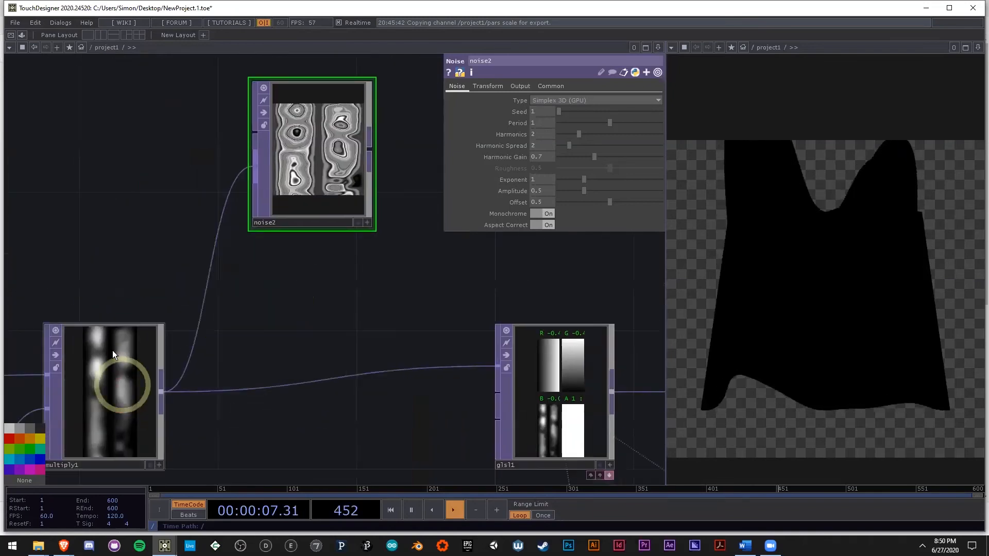
{"action": "left_click_drag", "start_coordinate": [278, 320], "coordinate": [280, 319]}
{"action": "scroll", "coordinate": [273, 227], "scroll_direction": "up", "scroll_amount": 5}
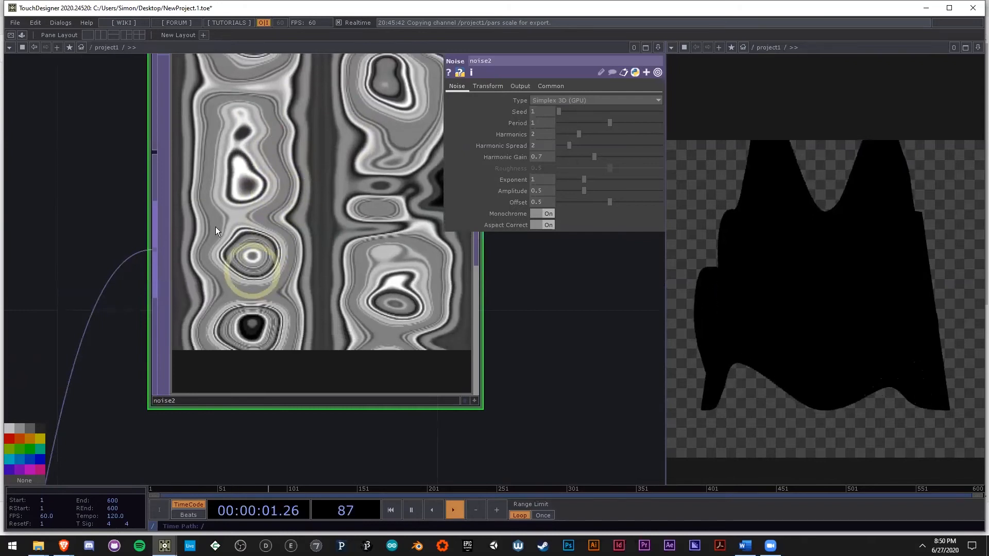
{"action": "scroll", "coordinate": [260, 206], "scroll_direction": "down", "scroll_amount": 6}
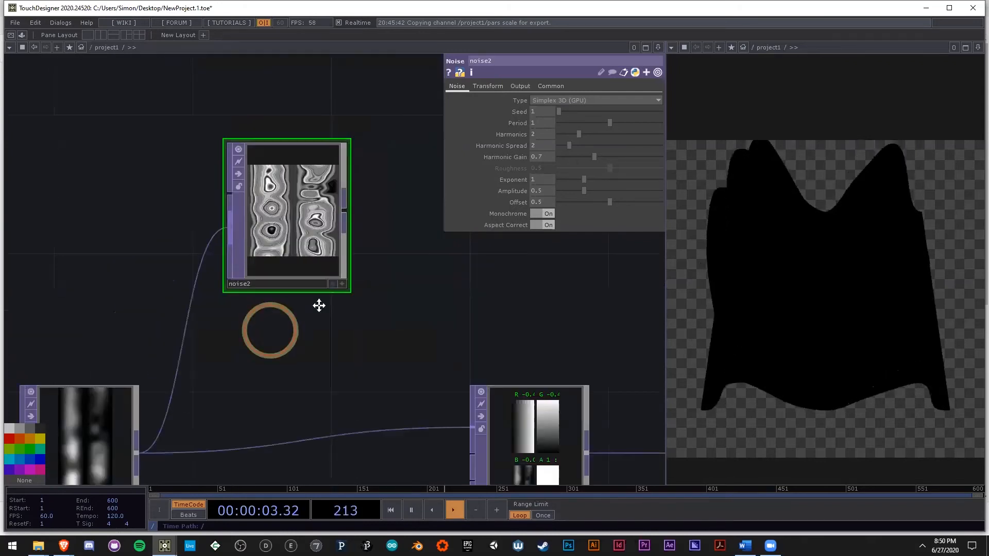
{"action": "scroll", "coordinate": [330, 307], "scroll_direction": "down", "scroll_amount": 3}
Step: Drive noise2's output resolution from the pars channels, using rows for the width and cols for the height
{"action": "left_click_drag", "start_coordinate": [289, 400], "coordinate": [383, 383]}
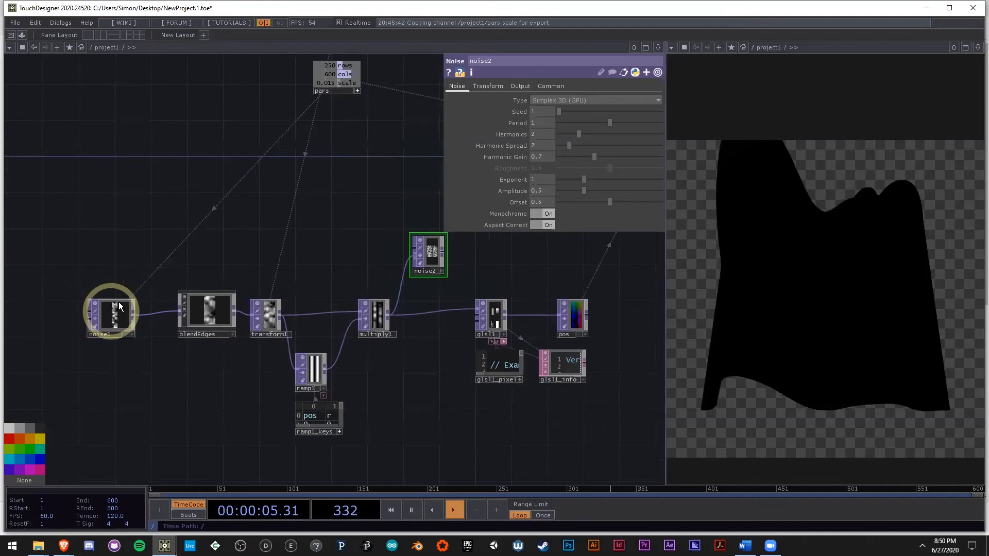
{"action": "left_click", "coordinate": [118, 306]}
{"action": "left_click", "coordinate": [265, 311]}
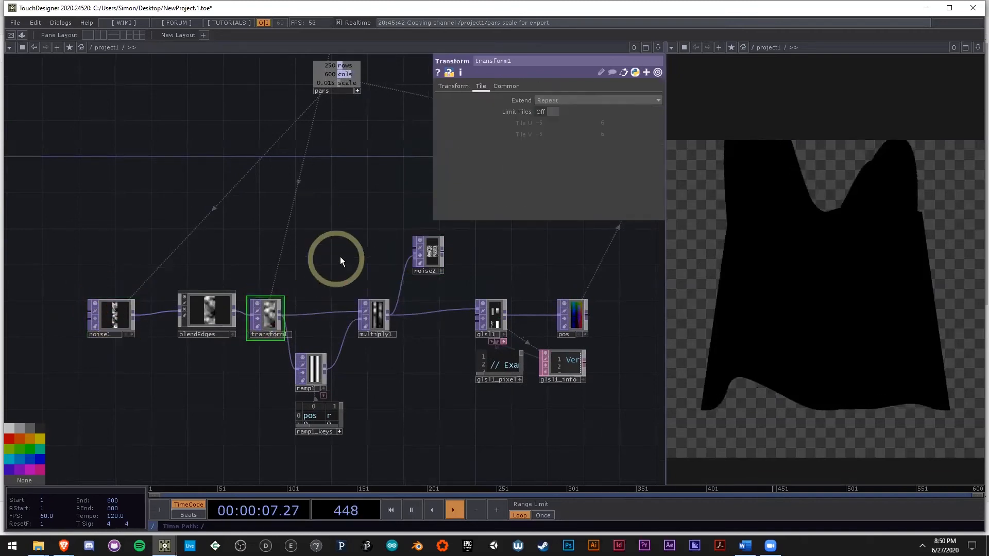
{"action": "left_click_drag", "start_coordinate": [340, 260], "coordinate": [314, 274]}
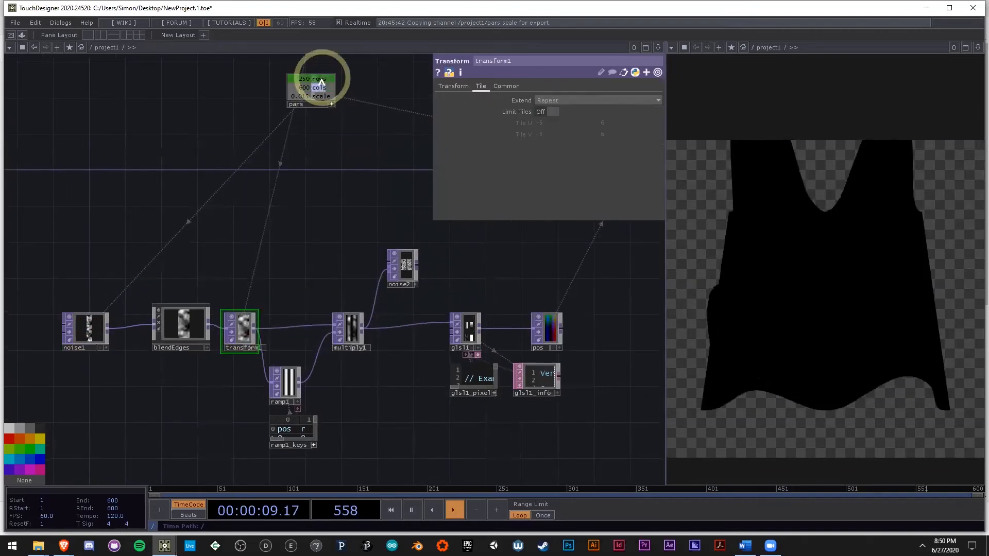
{"action": "scroll", "coordinate": [425, 261], "scroll_direction": "up", "scroll_amount": 5}
{"action": "left_click", "coordinate": [385, 267]}
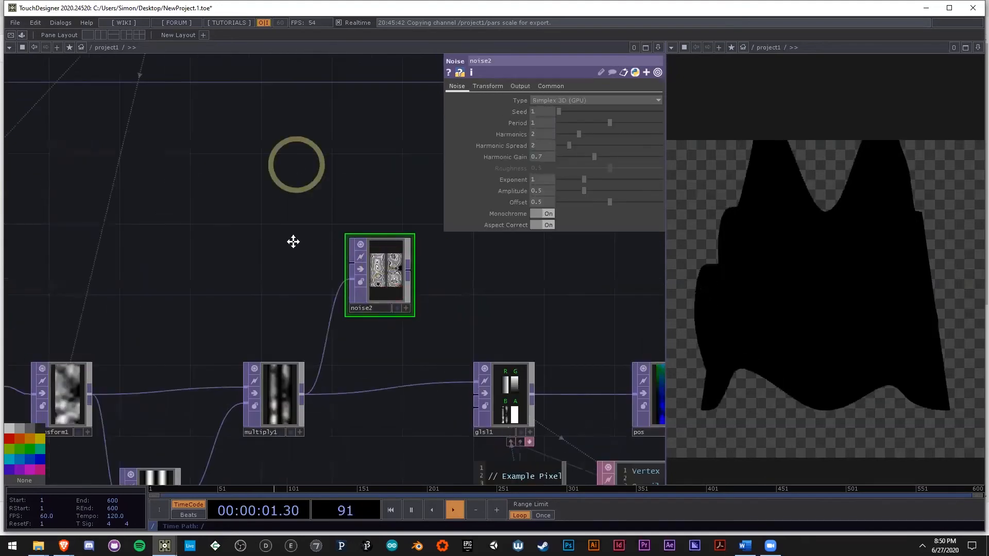
{"action": "left_click_drag", "start_coordinate": [296, 166], "coordinate": [309, 241]}
{"action": "left_click", "coordinate": [550, 86]}
{"action": "left_click_drag", "start_coordinate": [301, 165], "coordinate": [281, 238]}
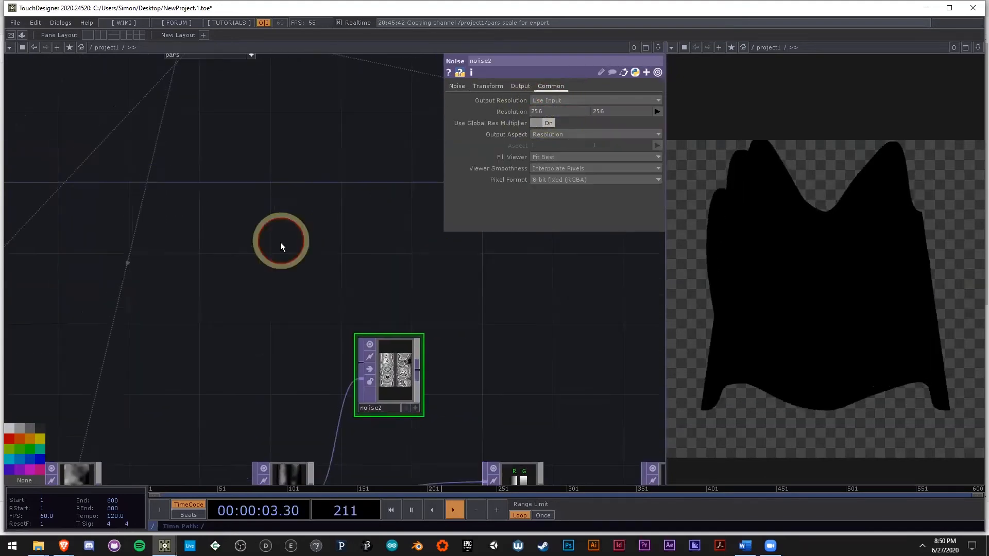
{"action": "scroll", "coordinate": [280, 238], "scroll_direction": "down", "scroll_amount": 2}
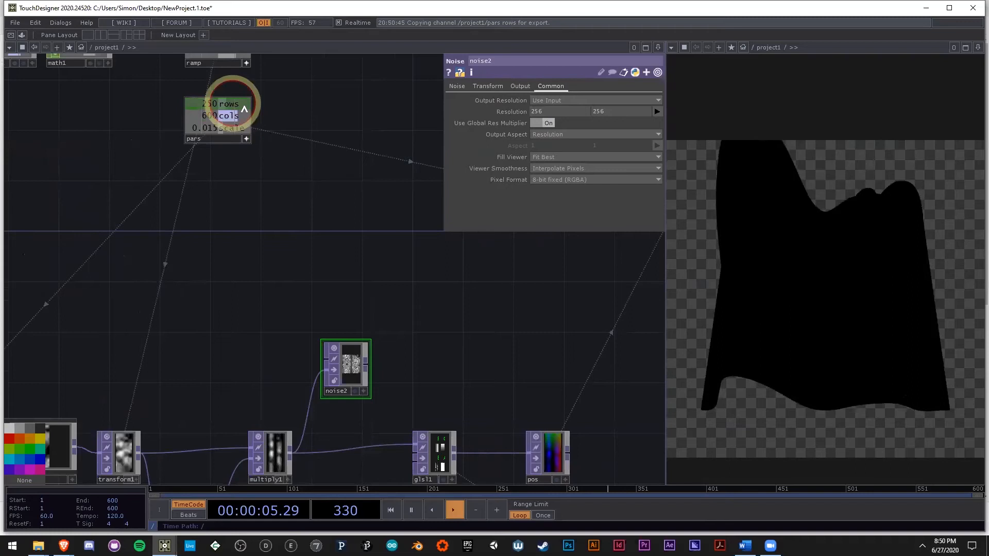
{"action": "left_click_drag", "start_coordinate": [559, 111], "coordinate": [559, 112]}
{"action": "left_click", "coordinate": [560, 108]}
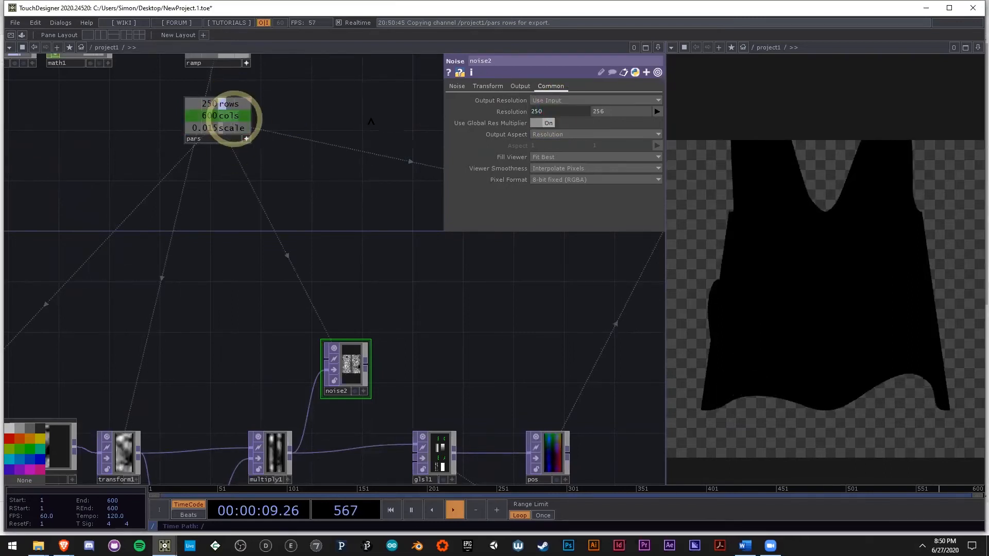
{"action": "left_click_drag", "start_coordinate": [646, 111], "coordinate": [645, 110]}
{"action": "left_click", "coordinate": [642, 107]}
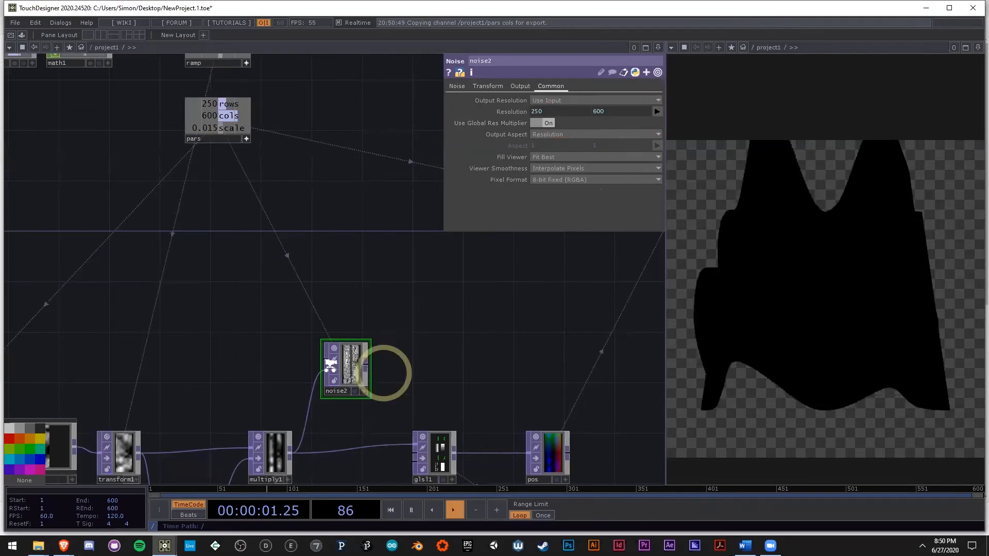
Step: Compare the texture size information of noise2 with that of the pos Null
{"action": "scroll", "coordinate": [381, 373], "scroll_direction": "up", "scroll_amount": 3}
{"action": "middle_click", "coordinate": [301, 364]}
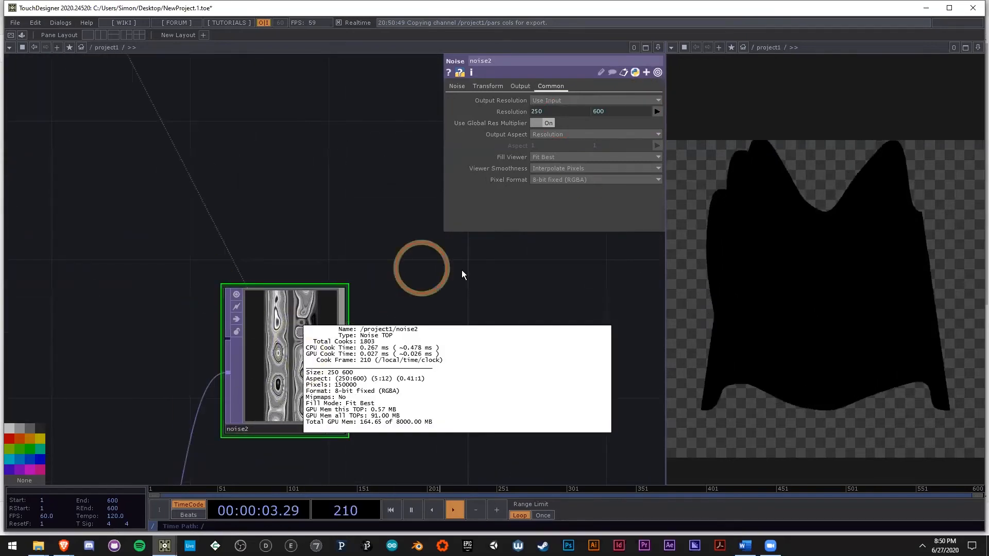
{"action": "left_click_drag", "start_coordinate": [468, 276], "coordinate": [317, 207]}
{"action": "scroll", "coordinate": [446, 339], "scroll_direction": "down", "scroll_amount": 1}
{"action": "scroll", "coordinate": [446, 339], "scroll_direction": "down", "scroll_amount": 5}
{"action": "middle_click", "coordinate": [376, 286]}
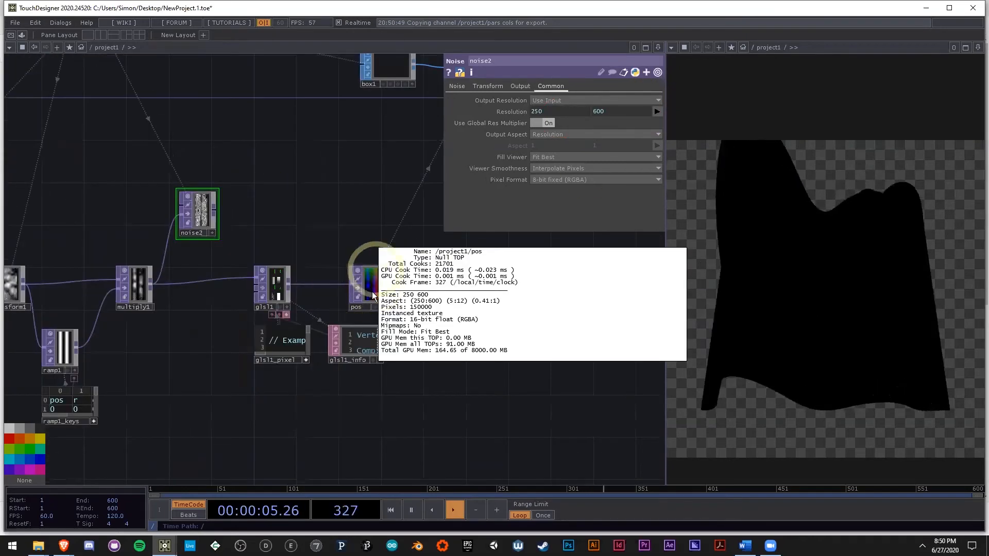
{"action": "left_click", "coordinate": [323, 221]}
{"action": "left_click_drag", "start_coordinate": [385, 169], "coordinate": [365, 240]}
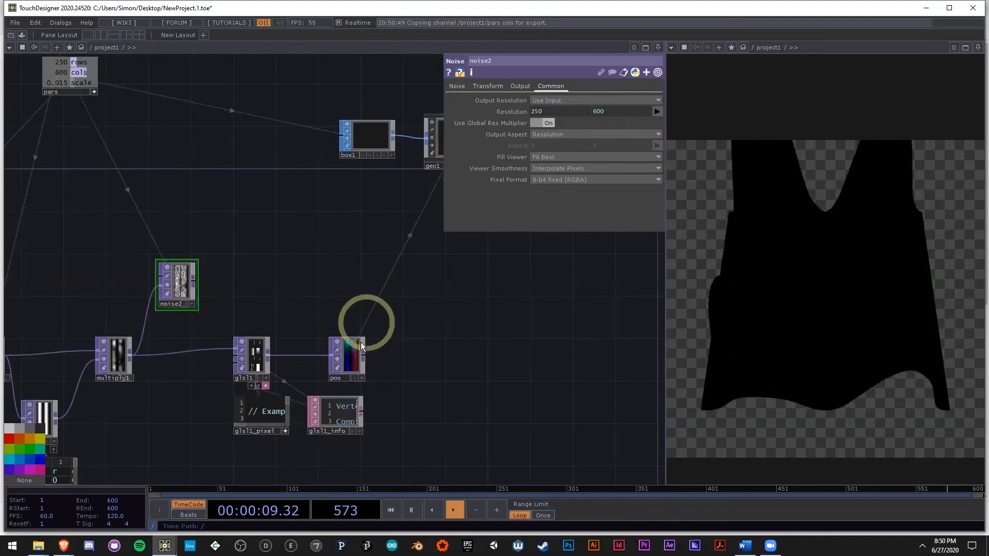
Step: Add a Null TOP after noise2 and place it directly above pos
{"action": "left_click_drag", "start_coordinate": [435, 328], "coordinate": [419, 330]}
{"action": "scroll", "coordinate": [167, 291], "scroll_direction": "up", "scroll_amount": 3}
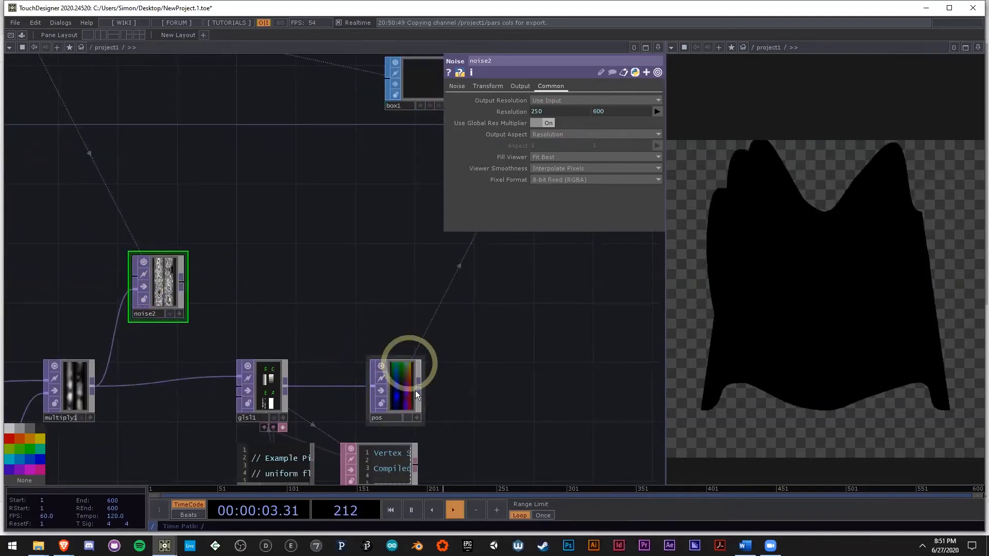
{"action": "right_click", "coordinate": [182, 280]}
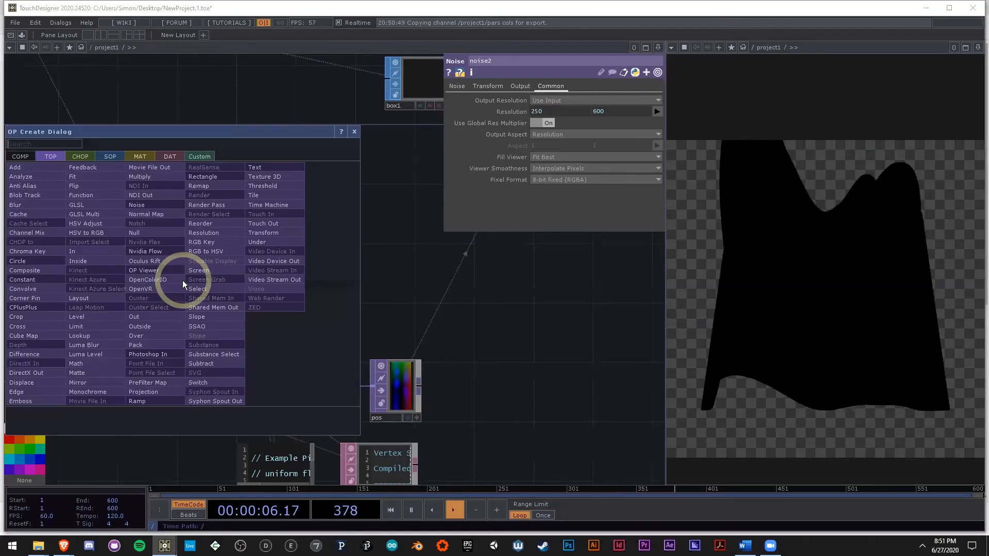
{"action": "left_click", "coordinate": [160, 235]}
{"action": "left_click", "coordinate": [380, 288]}
{"action": "scroll", "coordinate": [330, 383], "scroll_direction": "down", "scroll_amount": 4}
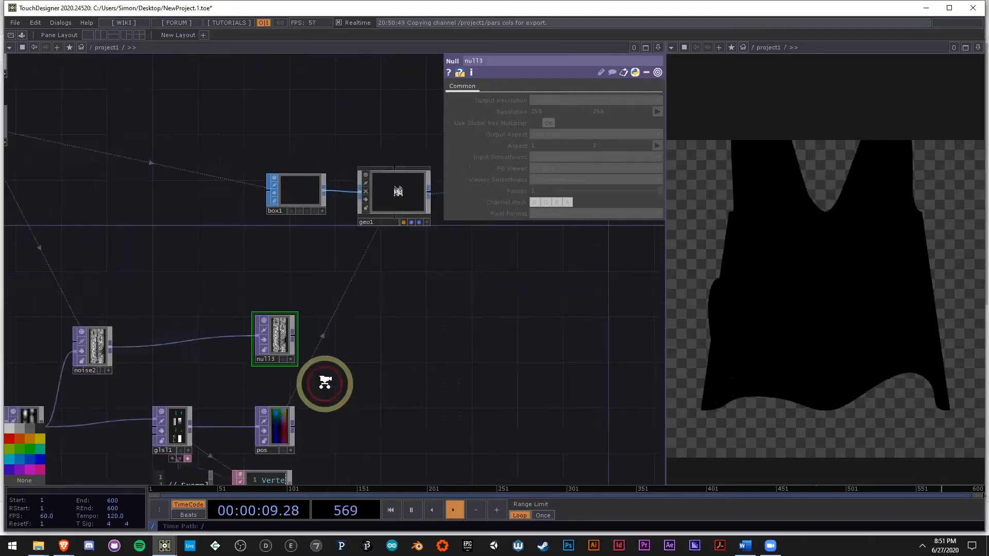
Step: Show geo1's Instance 2 parameters and rename the Null fed by noise2 to color
{"action": "scroll", "coordinate": [330, 382], "scroll_direction": "up", "scroll_amount": 2}
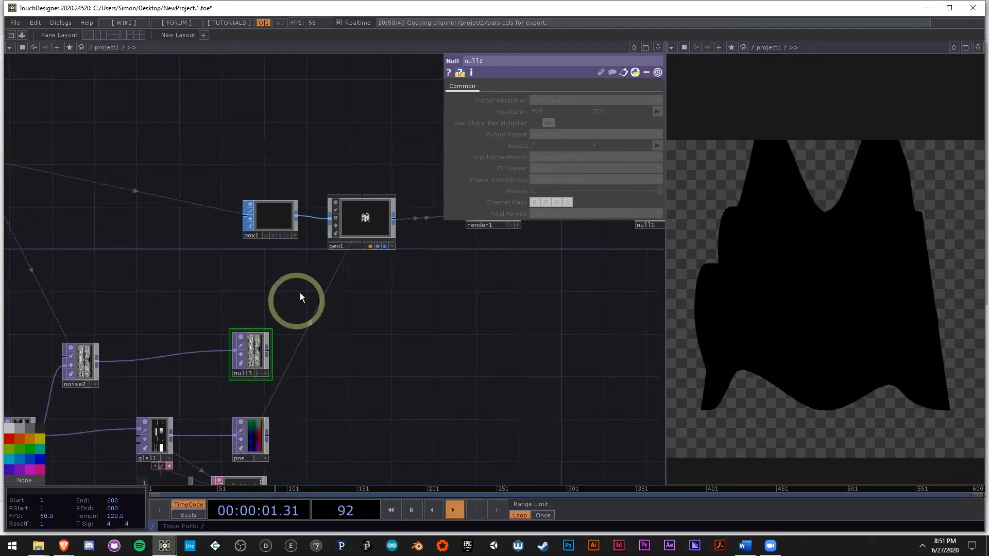
{"action": "left_click", "coordinate": [359, 225]}
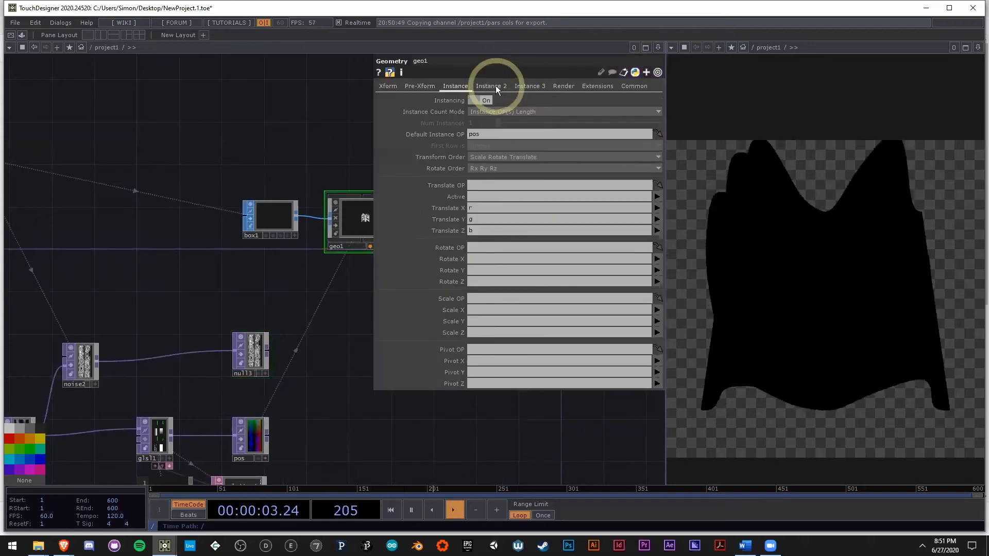
{"action": "left_click", "coordinate": [492, 86]}
{"action": "scroll", "coordinate": [246, 373], "scroll_direction": "up", "scroll_amount": 1}
{"action": "scroll", "coordinate": [246, 374], "scroll_direction": "up", "scroll_amount": 2}
{"action": "left_click", "coordinate": [247, 374]}
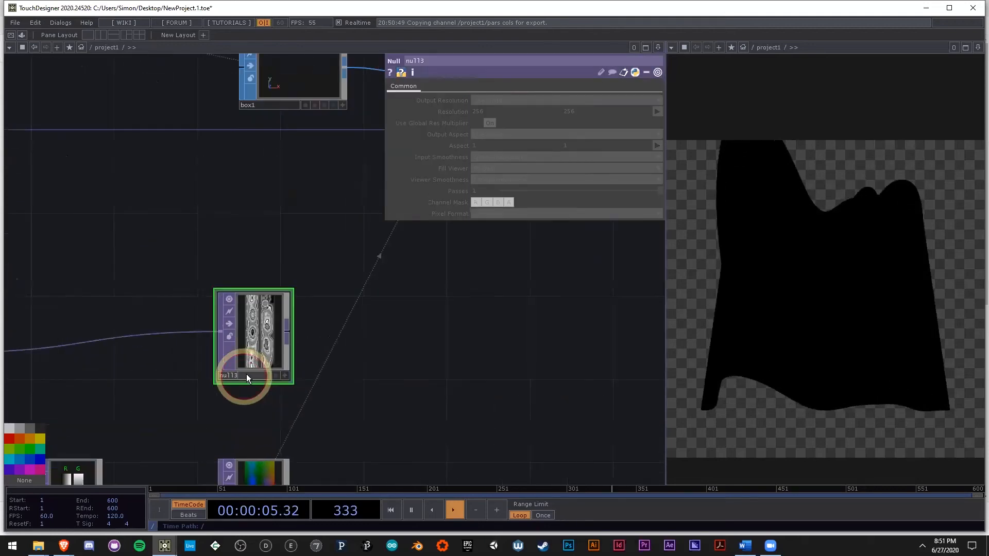
{"action": "type", "text": "color"}
{"action": "key", "text": "Return"}
{"action": "scroll", "coordinate": [185, 345], "scroll_direction": "down", "scroll_amount": 3}
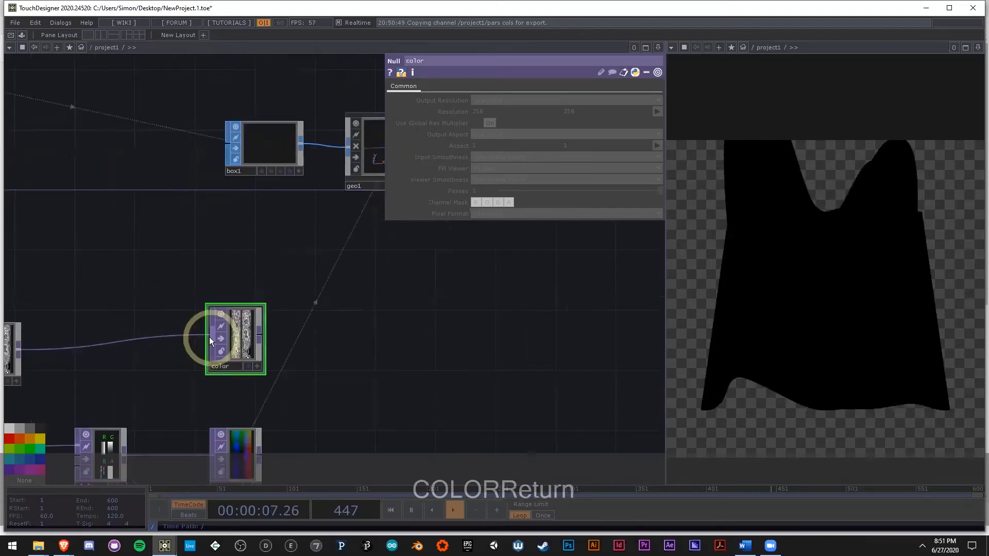
Step: Use the color Null as geo1's instance Color OP, with R, G and B set to r, g and b
{"action": "left_click", "coordinate": [327, 200]}
{"action": "left_click_drag", "start_coordinate": [220, 287], "coordinate": [485, 304]}
{"action": "type", "text": "r"}
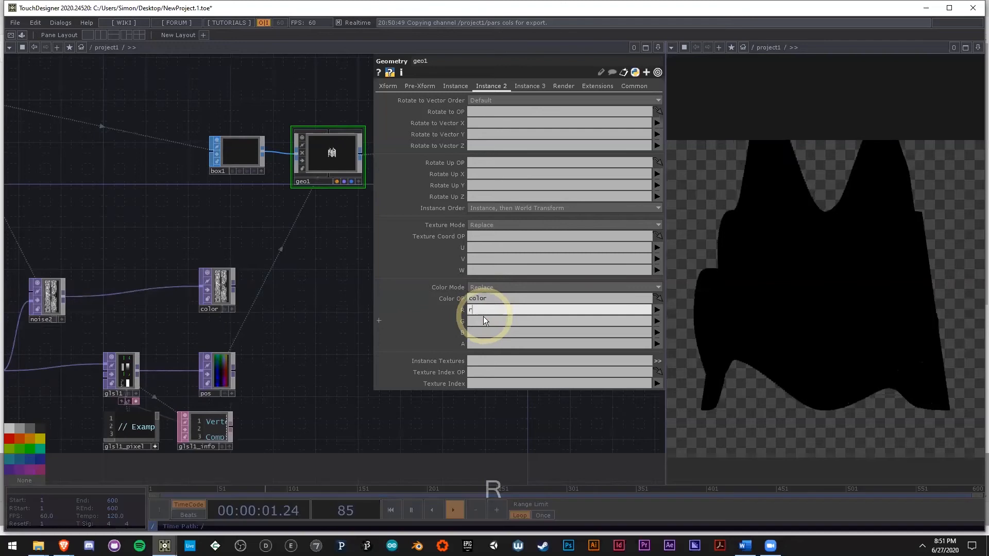
{"action": "key", "text": "Tab"}
{"action": "type", "text": "g"}
{"action": "key", "text": "Tab"}
{"action": "type", "text": "b"}
{"action": "left_click", "coordinate": [304, 329]}
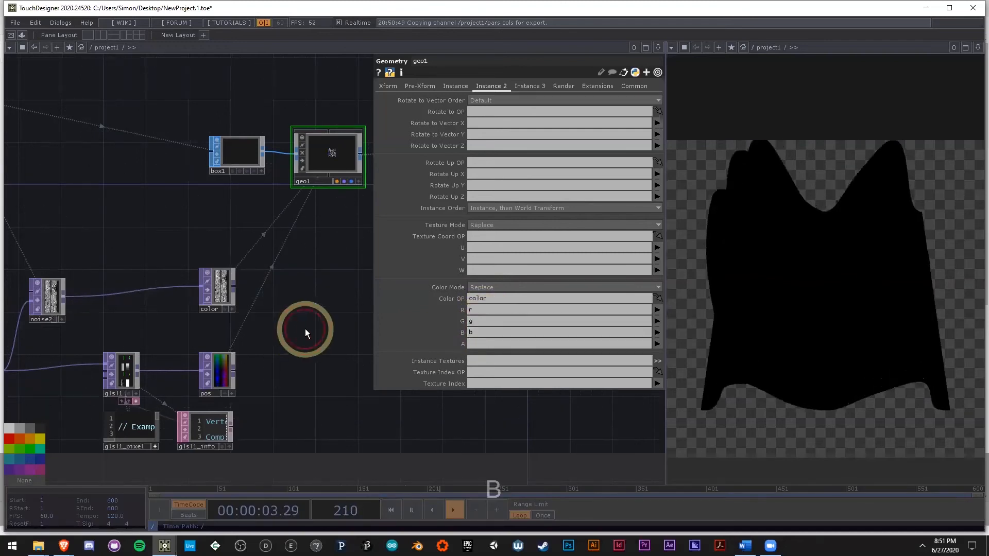
Step: Create a Constant MAT above geo1 and assign it as geo1's material
{"action": "left_click_drag", "start_coordinate": [313, 306], "coordinate": [257, 364]}
{"action": "scroll", "coordinate": [279, 219], "scroll_direction": "up", "scroll_amount": 1}
{"action": "scroll", "coordinate": [278, 219], "scroll_direction": "up", "scroll_amount": 4}
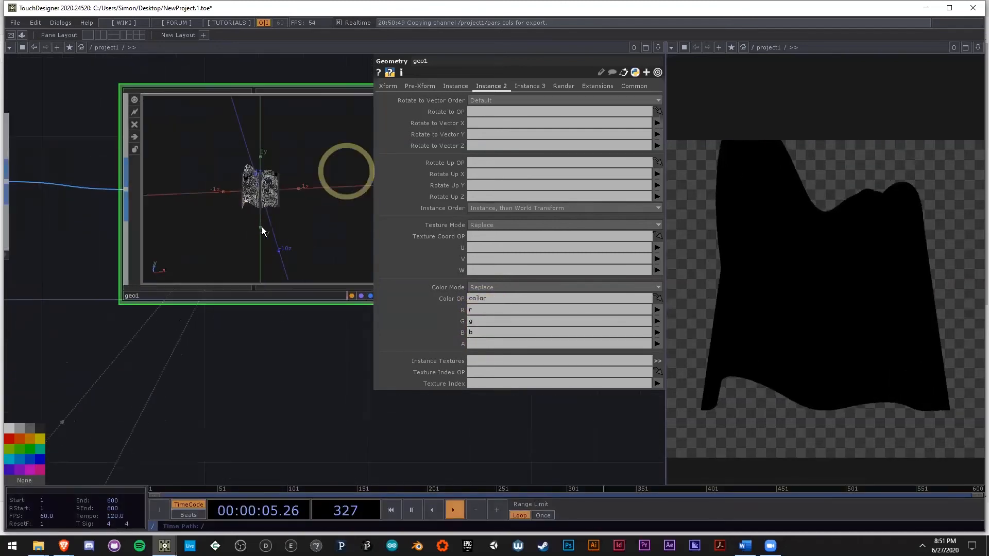
{"action": "scroll", "coordinate": [252, 309], "scroll_direction": "down", "scroll_amount": 5}
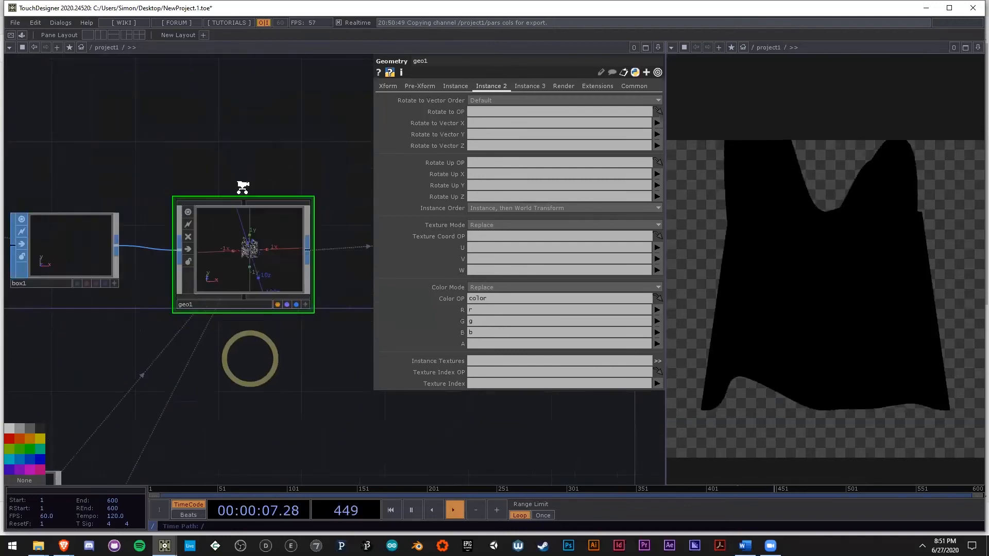
{"action": "key", "text": "Tab"}
{"action": "left_click", "coordinate": [187, 68]}
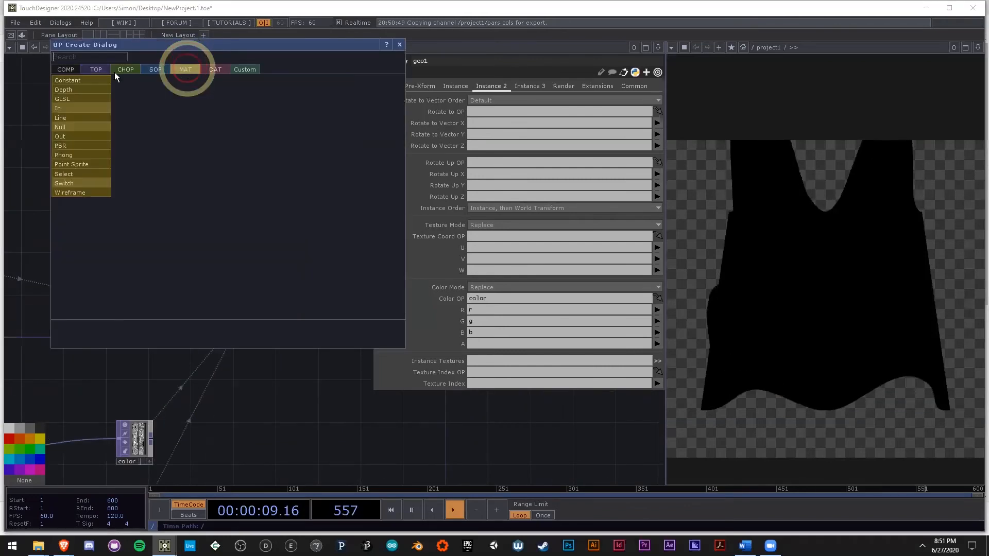
{"action": "left_click", "coordinate": [96, 76]}
{"action": "left_click", "coordinate": [242, 211]}
{"action": "left_click_drag", "start_coordinate": [242, 211], "coordinate": [255, 297]}
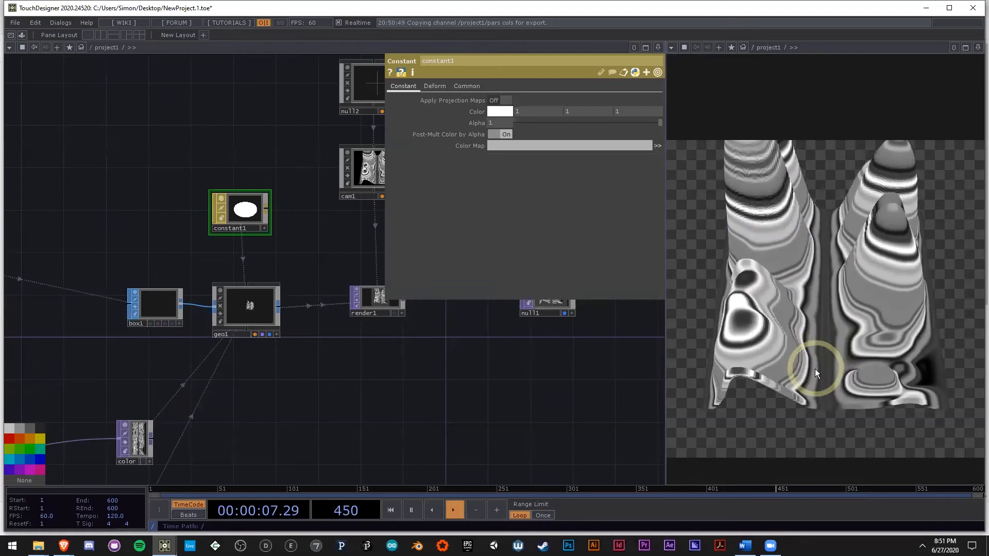
Step: Move cam1 closer into the terrain by setting its Z translation to .2
{"action": "scroll", "coordinate": [385, 318], "scroll_direction": "down", "scroll_amount": 3}
{"action": "left_click_drag", "start_coordinate": [456, 410], "coordinate": [338, 389]}
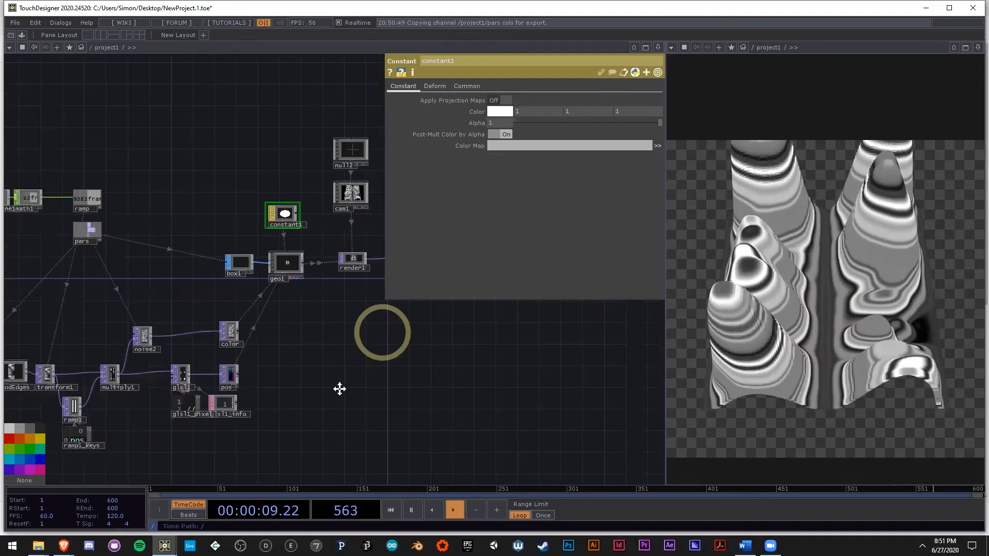
{"action": "scroll", "coordinate": [283, 244], "scroll_direction": "up", "scroll_amount": 3}
{"action": "left_click", "coordinate": [336, 268]}
{"action": "left_click_drag", "start_coordinate": [335, 343], "coordinate": [264, 343]}
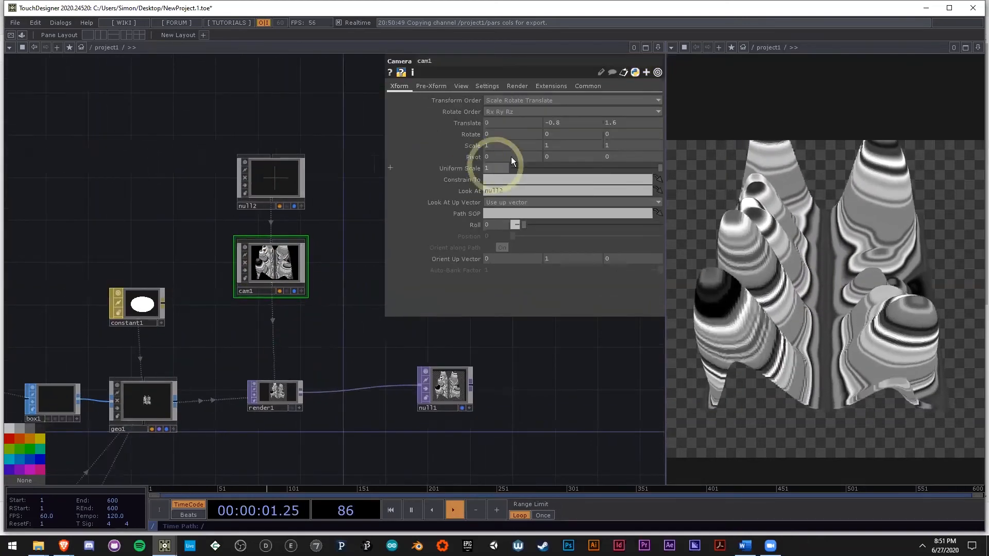
{"action": "middle_click_drag", "start_coordinate": [623, 125], "coordinate": [467, 118]}
{"action": "left_click_drag", "start_coordinate": [644, 122], "coordinate": [567, 133]}
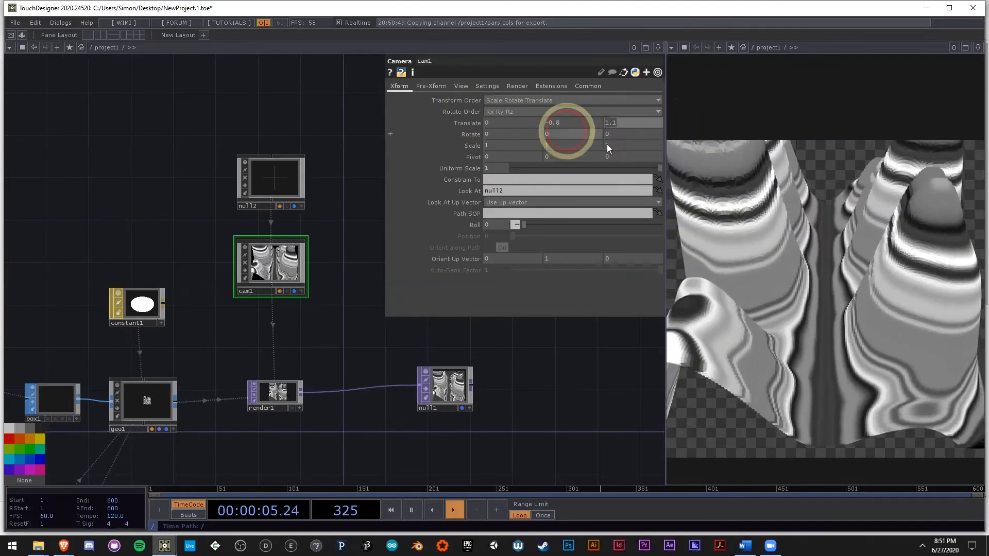
{"action": "type", "text": ".2"}
{"action": "key", "text": "Return"}
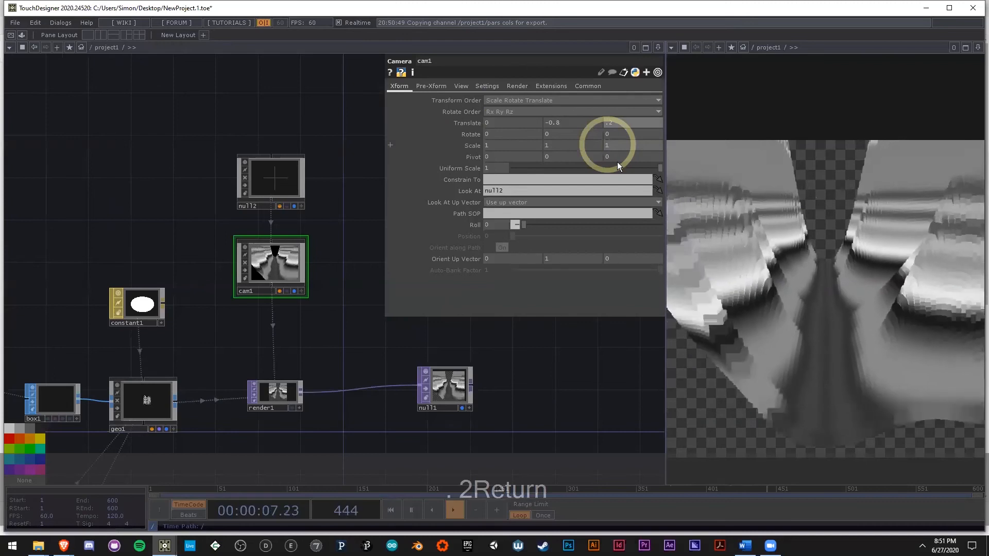
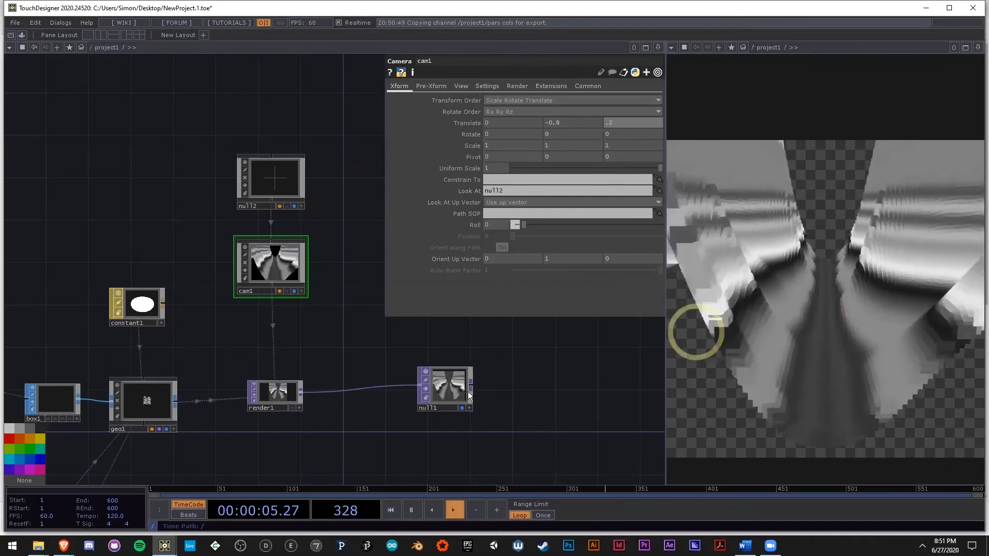
Step: Look over the network from cam1 back to multiply1, then on to noise2, glsl1 and pos
{"action": "left_click_drag", "start_coordinate": [242, 353], "coordinate": [302, 334]}
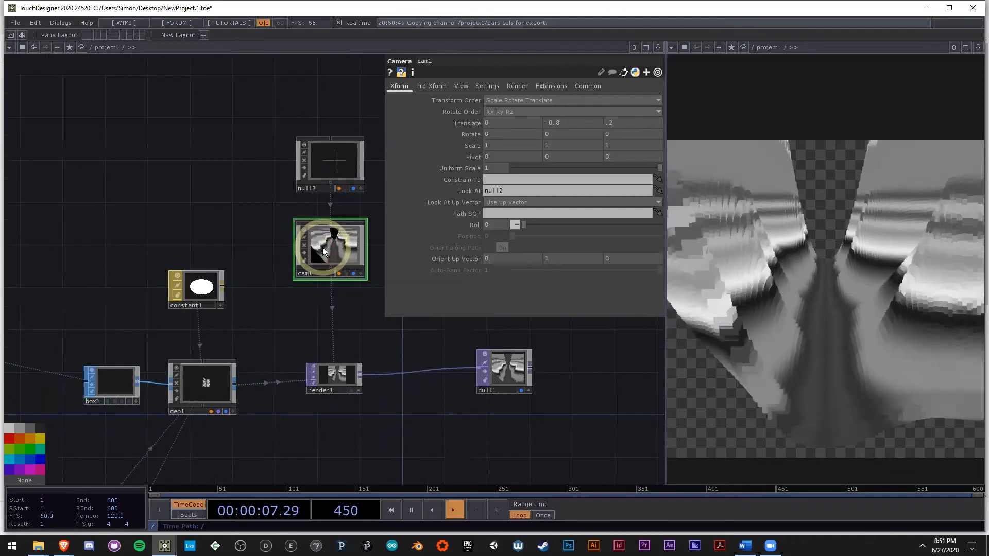
{"action": "middle_click_drag", "start_coordinate": [322, 247], "coordinate": [344, 235]}
{"action": "scroll", "coordinate": [346, 238], "scroll_direction": "down", "scroll_amount": 6}
{"action": "scroll", "coordinate": [257, 317], "scroll_direction": "up", "scroll_amount": 10}
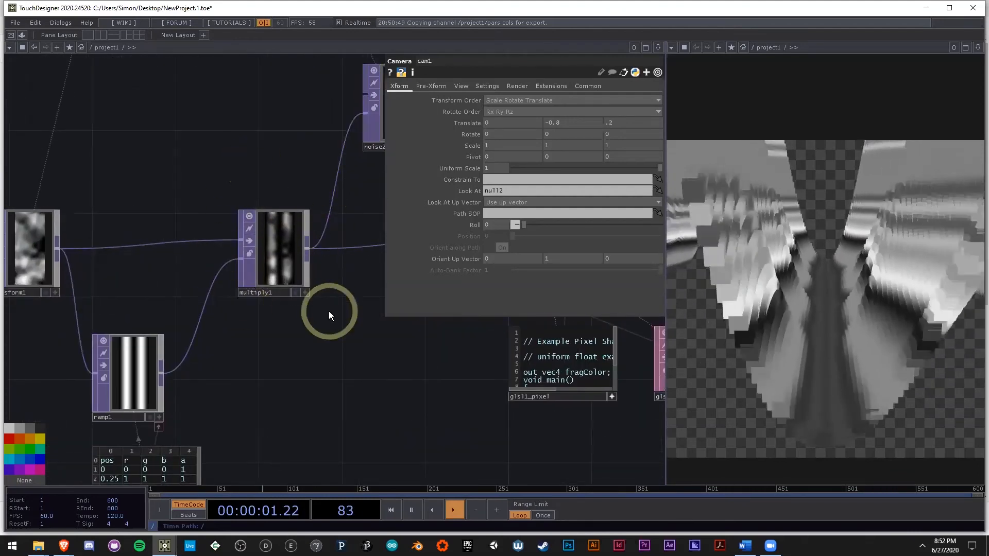
{"action": "left_click_drag", "start_coordinate": [340, 337], "coordinate": [336, 345]}
{"action": "scroll", "coordinate": [278, 313], "scroll_direction": "up", "scroll_amount": 5}
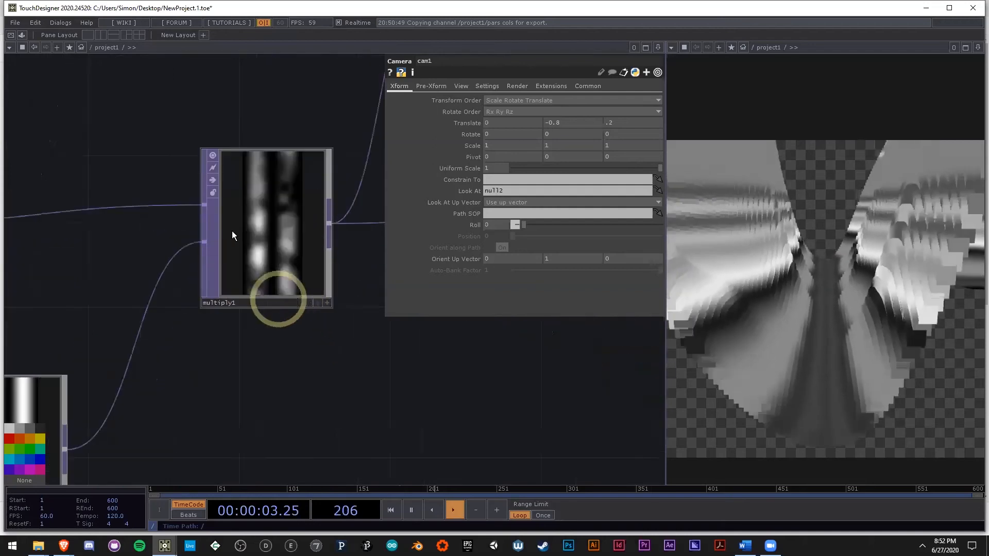
{"action": "left_click_drag", "start_coordinate": [345, 402], "coordinate": [172, 420]}
{"action": "scroll", "coordinate": [172, 421], "scroll_direction": "down", "scroll_amount": 8}
{"action": "scroll", "coordinate": [172, 420], "scroll_direction": "down", "scroll_amount": 3}
{"action": "scroll", "coordinate": [217, 417], "scroll_direction": "up", "scroll_amount": 5}
{"action": "left_click_drag", "start_coordinate": [603, 428], "coordinate": [457, 419]}
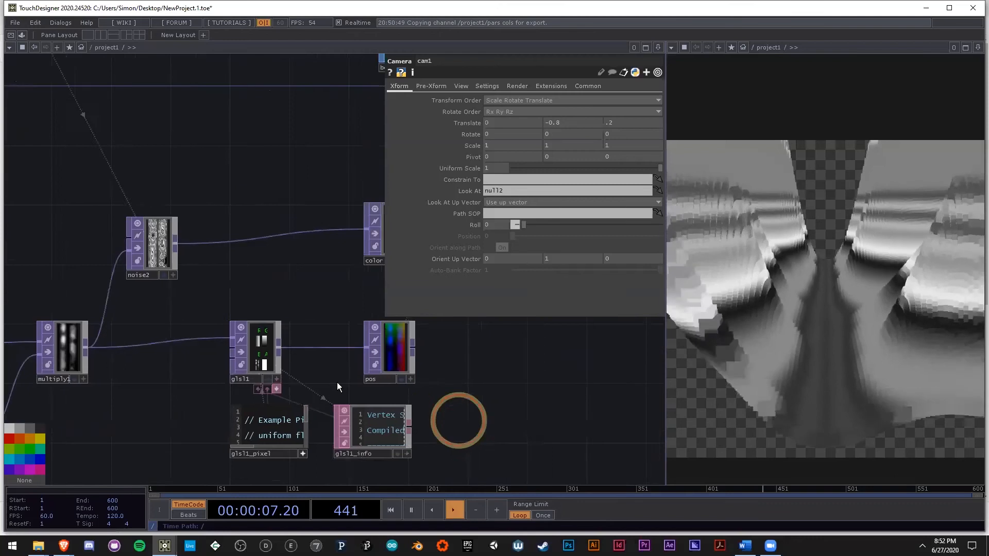
Step: Make room beside the pos Null, insert a Math TOP between glsl1 and pos in line with them, and show its Range parameters
{"action": "left_click_drag", "start_coordinate": [258, 352], "coordinate": [440, 348]}
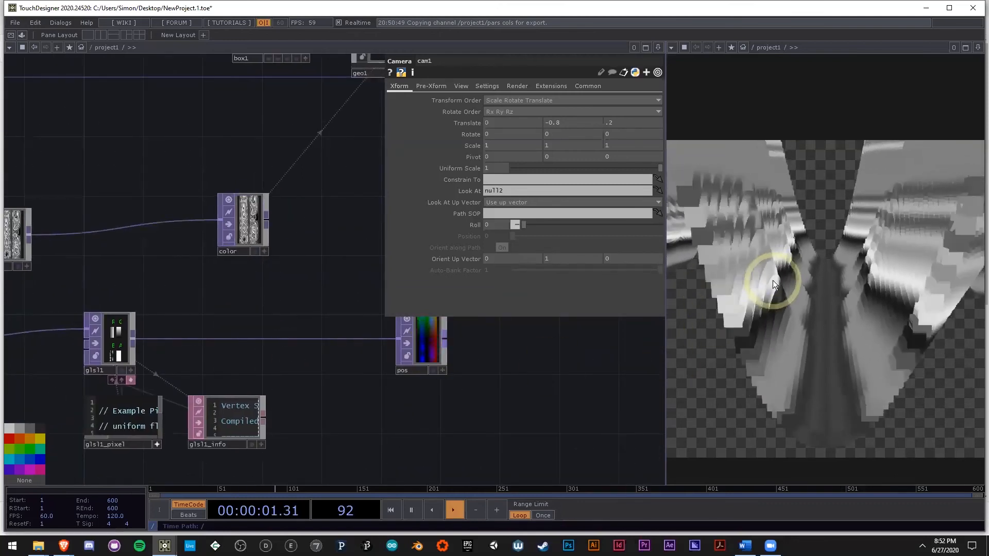
{"action": "right_click", "coordinate": [133, 340]}
{"action": "type", "text": "ma"}
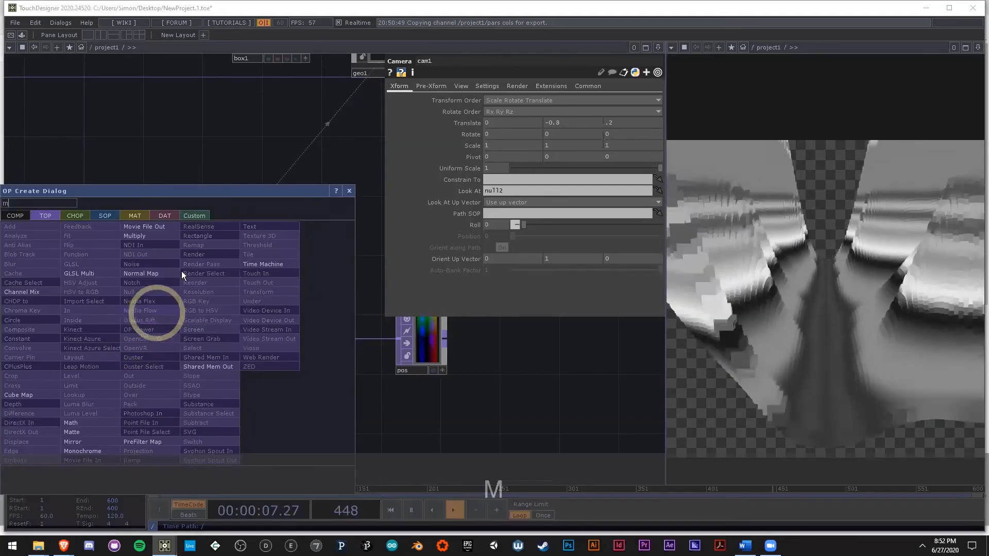
{"action": "left_click", "coordinate": [85, 424]}
{"action": "left_click", "coordinate": [276, 338]}
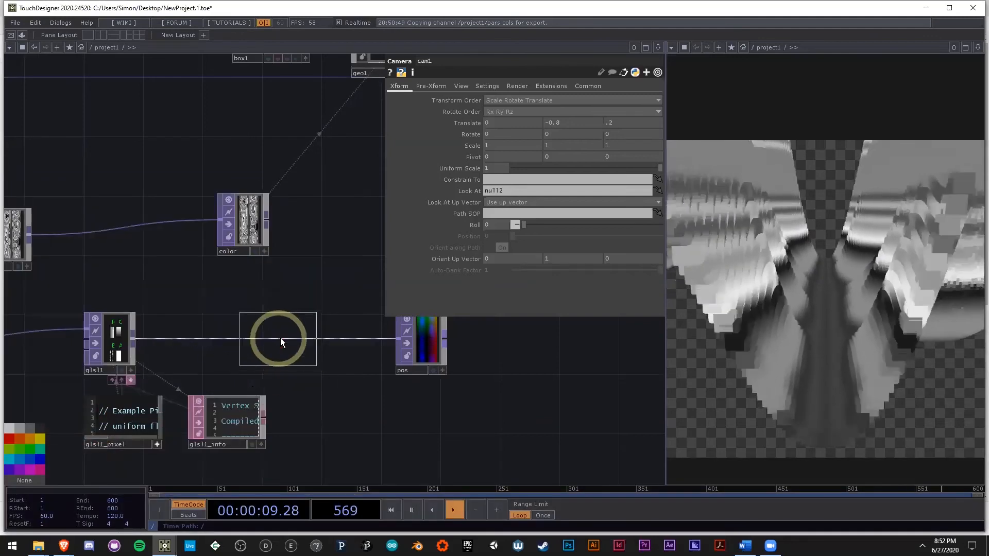
{"action": "scroll", "coordinate": [276, 333], "scroll_direction": "up", "scroll_amount": 3}
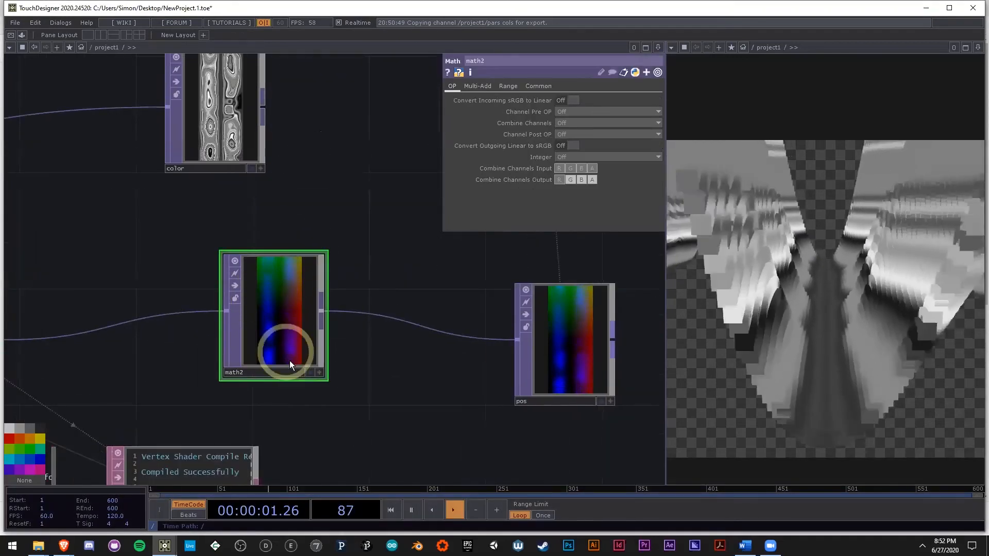
{"action": "left_click", "coordinate": [502, 88]}
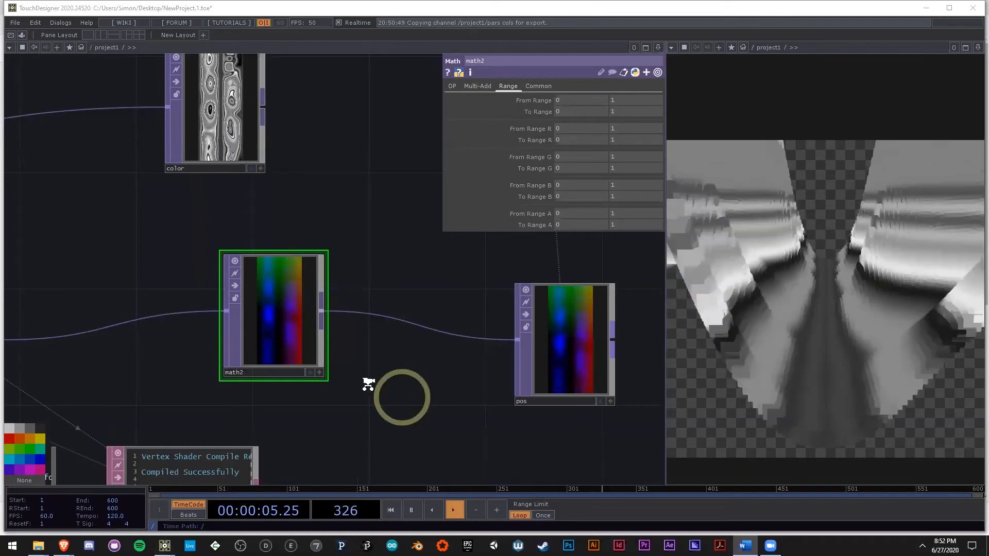
{"action": "scroll", "coordinate": [402, 397], "scroll_direction": "down", "scroll_amount": 5}
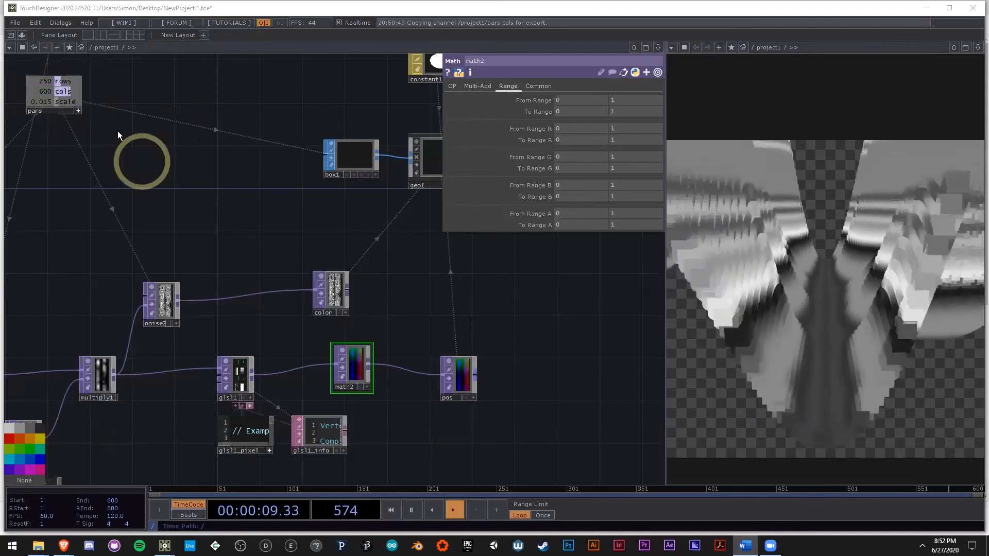
{"action": "left_click_drag", "start_coordinate": [355, 373], "coordinate": [356, 384]}
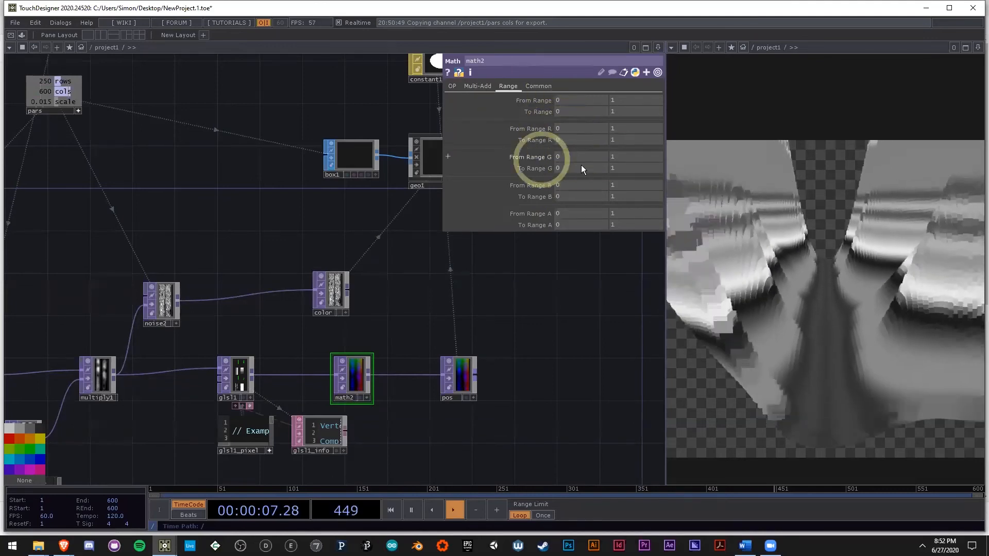
Step: Set the upper To Range G value of math2 to the expression op('pars')['rows'] * op('pars')['scale']
{"action": "left_click_drag", "start_coordinate": [61, 82], "coordinate": [635, 158]}
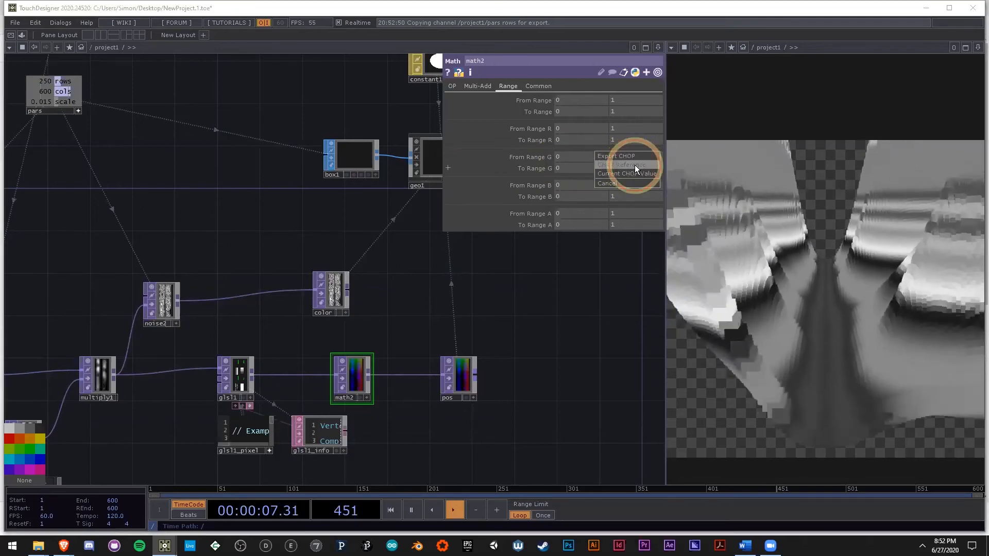
{"action": "left_click", "coordinate": [633, 165]}
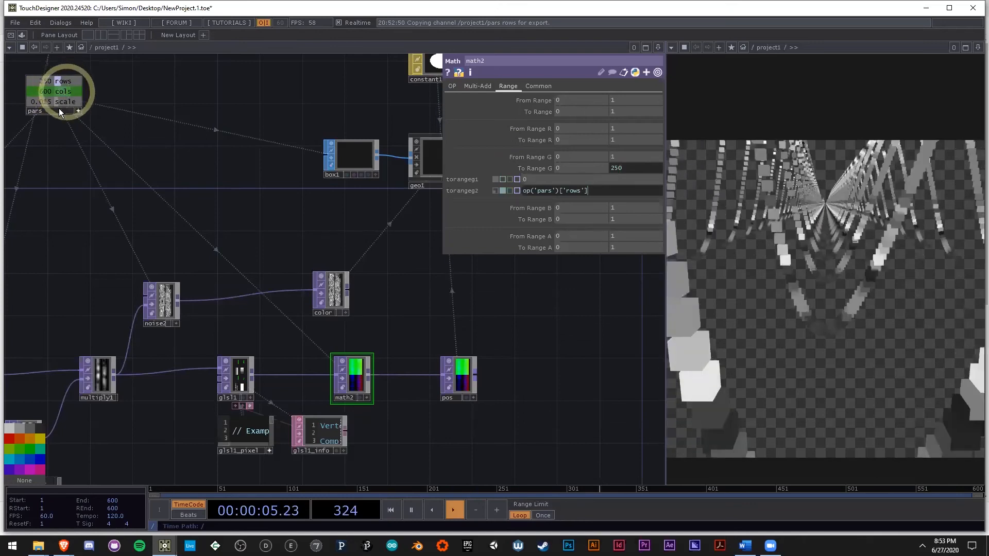
{"action": "left_click_drag", "start_coordinate": [69, 102], "coordinate": [516, 315]}
{"action": "left_click", "coordinate": [627, 165]}
{"action": "left_click_drag", "start_coordinate": [598, 184], "coordinate": [520, 201]}
{"action": "key", "text": "ctrl+c"}
{"action": "left_click", "coordinate": [619, 193]}
{"action": "type", "text": "*"}
{"action": "key", "text": "ctrl+v"}
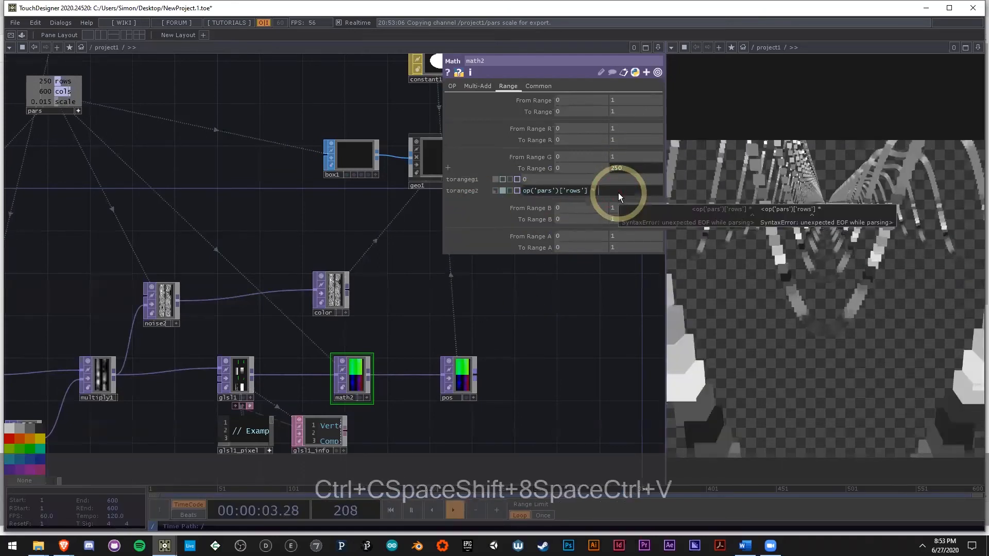
{"action": "left_click_drag", "start_coordinate": [652, 190], "coordinate": [637, 193]}
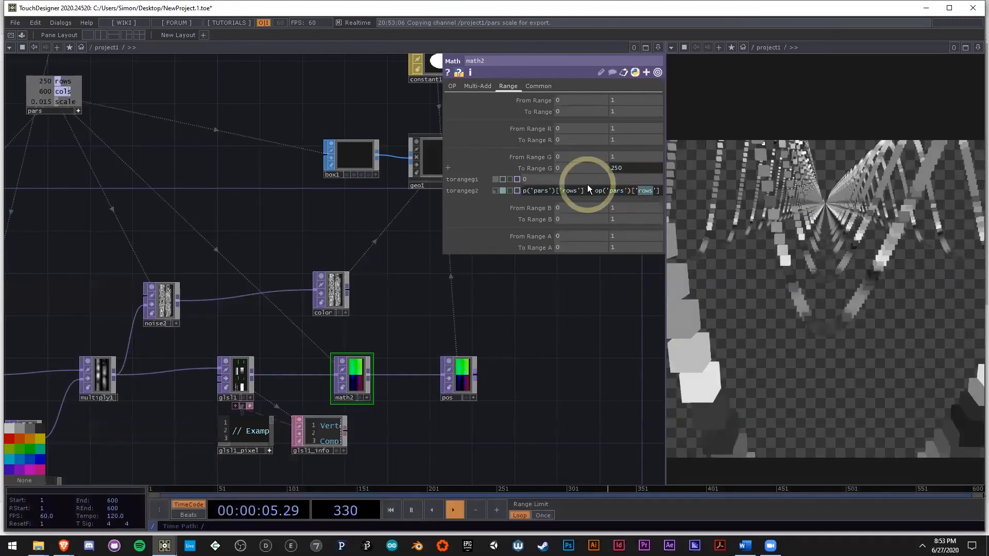
{"action": "type", "text": "scale"}
{"action": "left_click", "coordinate": [557, 315]}
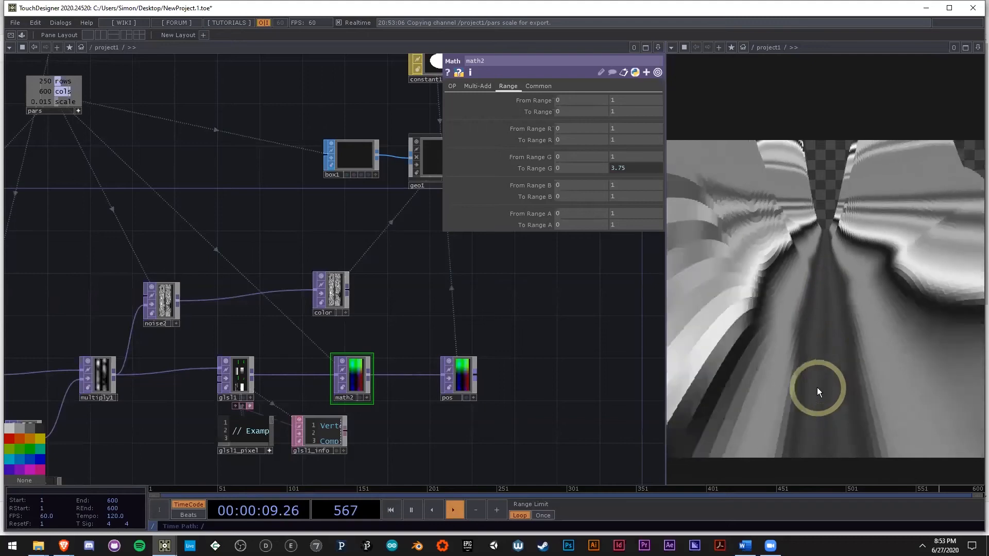
Step: Pause the timeline and transfer math2's rows-times-scale expression from the upper To Range G value to the upper To Range R value
{"action": "key", "text": "space"}
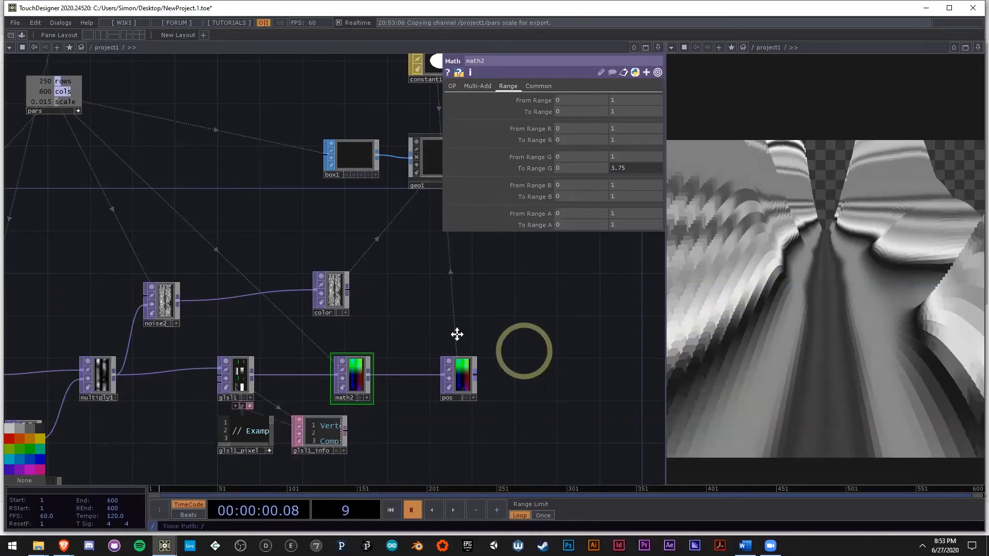
{"action": "left_click_drag", "start_coordinate": [456, 334], "coordinate": [424, 325]}
{"action": "scroll", "coordinate": [425, 325], "scroll_direction": "down", "scroll_amount": 4}
{"action": "scroll", "coordinate": [375, 341], "scroll_direction": "up", "scroll_amount": 4}
{"action": "left_click", "coordinate": [625, 168]}
{"action": "left_click_drag", "start_coordinate": [554, 191], "coordinate": [672, 188]}
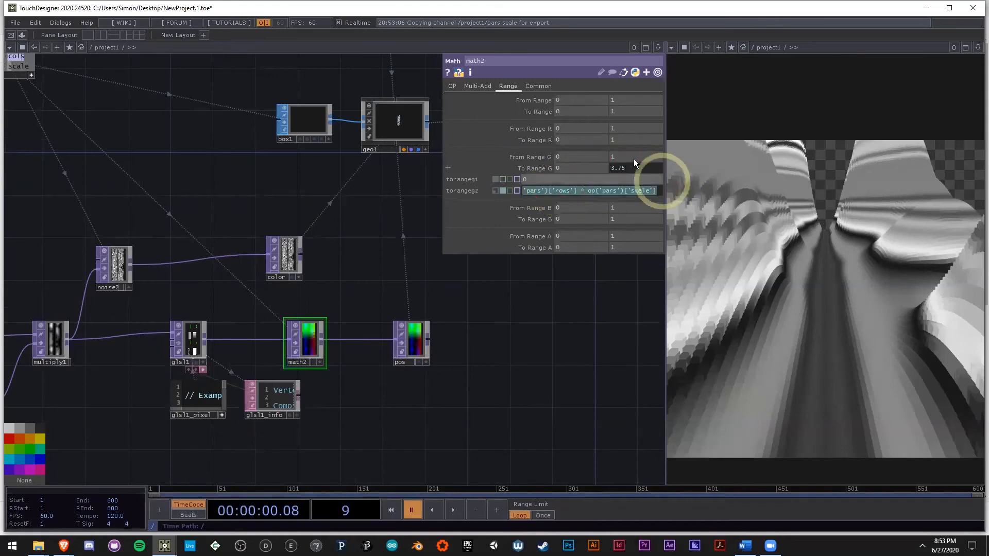
{"action": "key", "text": "ctrl+x"}
{"action": "left_click", "coordinate": [624, 140]}
{"action": "key", "text": "ctrl+v"}
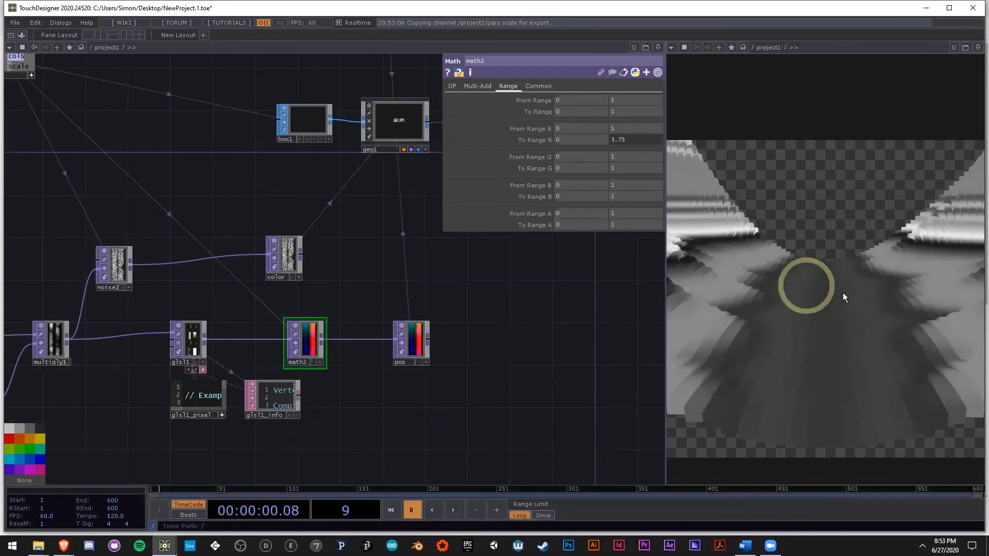
Step: Copy the To Range R expression into math2's upper To Range G value, replacing rows with cols
{"action": "left_click", "coordinate": [640, 142]}
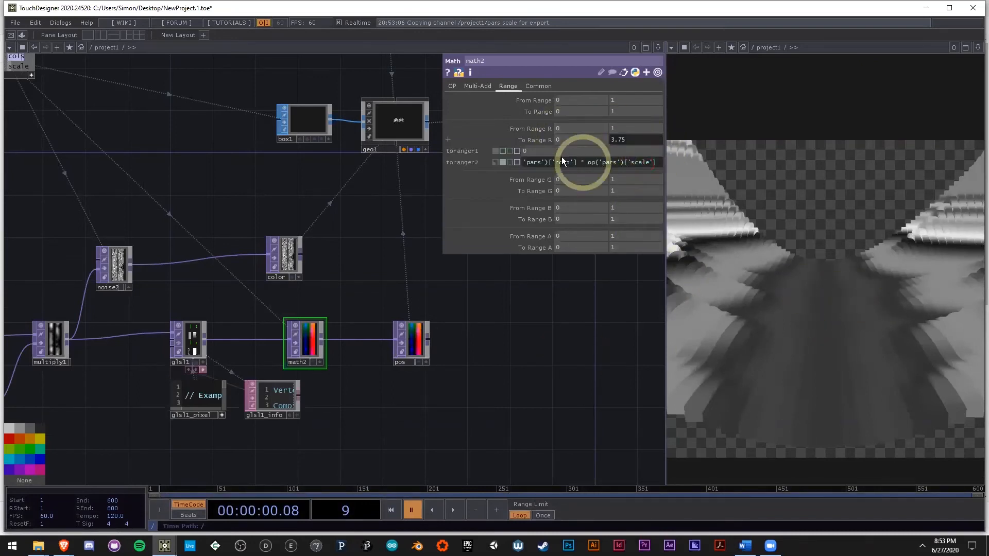
{"action": "left_click_drag", "start_coordinate": [657, 164], "coordinate": [463, 161]}
{"action": "key", "text": "ctrl+c"}
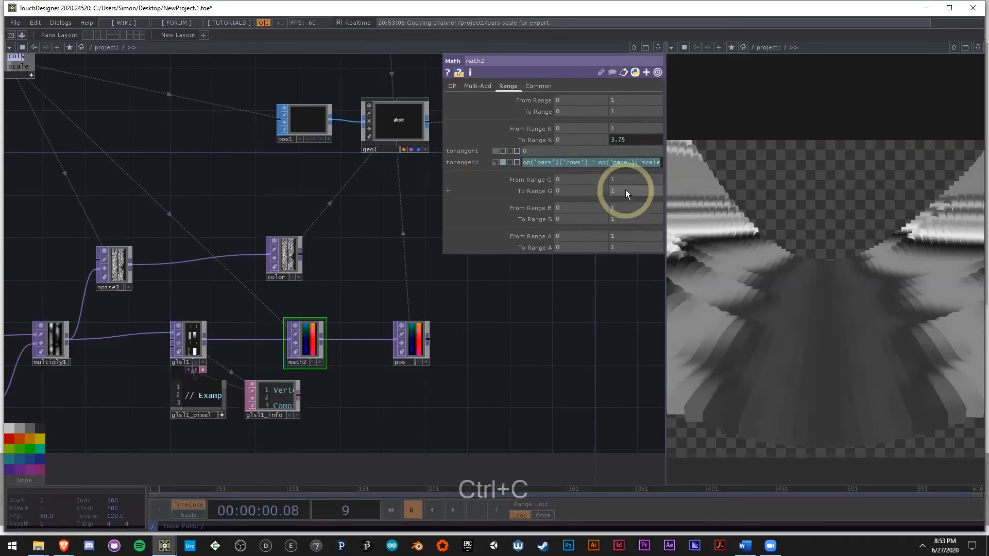
{"action": "left_click", "coordinate": [625, 190]}
{"action": "key", "text": "ctrl+v"}
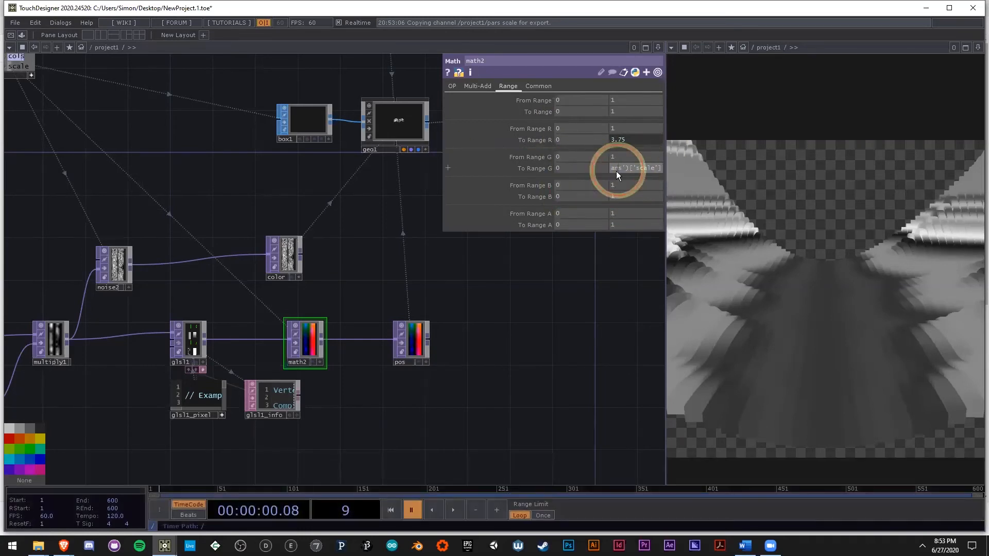
{"action": "left_click", "coordinate": [629, 169]}
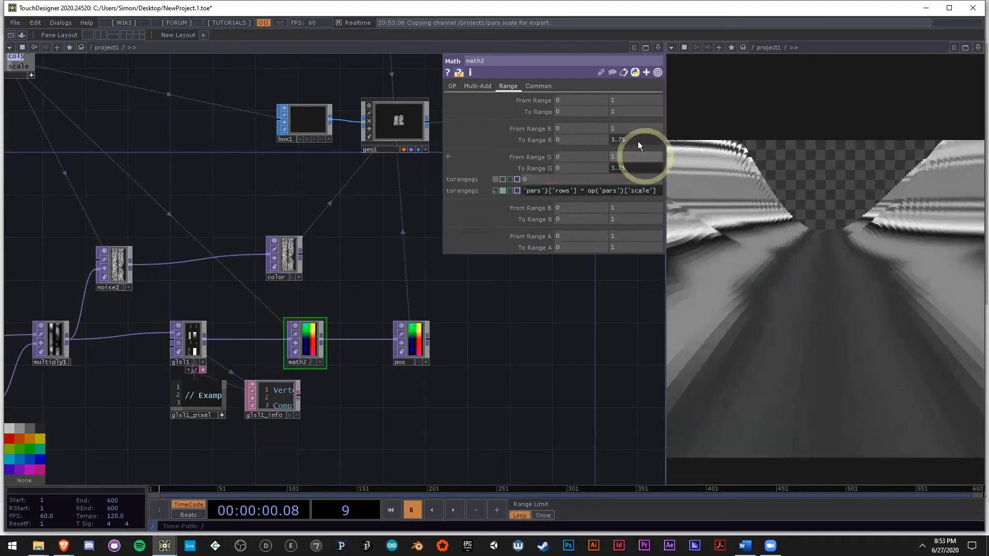
{"action": "double_click", "coordinate": [556, 192]}
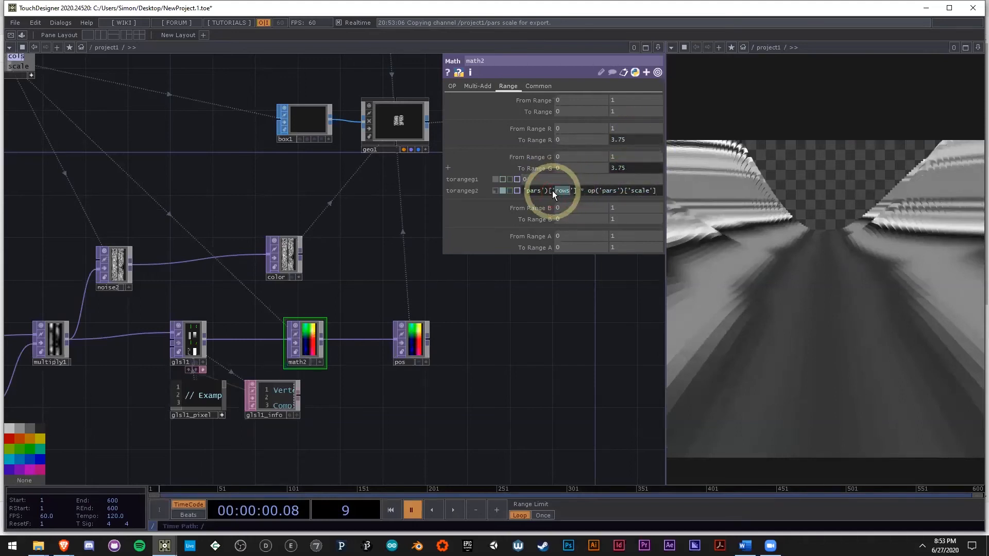
{"action": "type", "text": "cols"}
{"action": "left_click", "coordinate": [560, 371]}
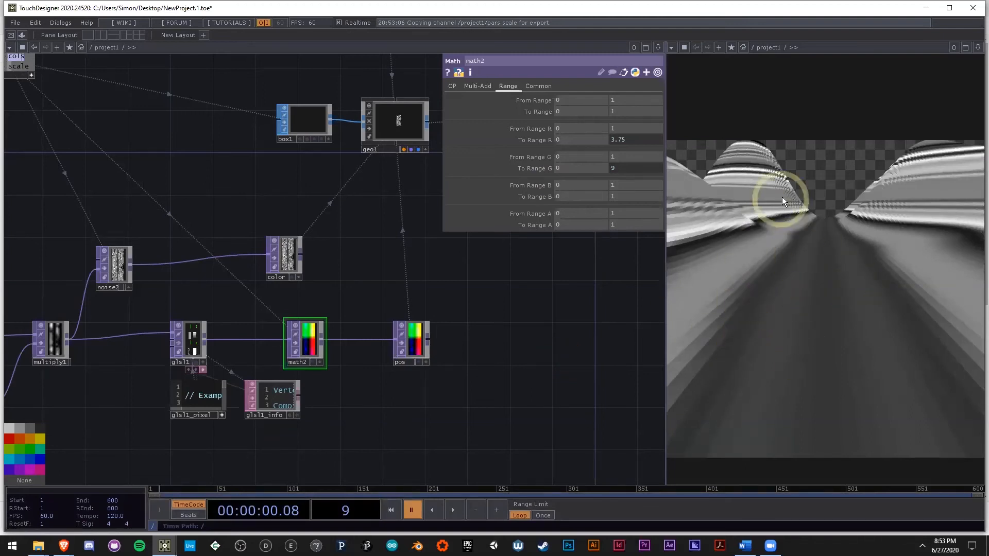
Step: Check box1's scale, then adjust the scale channel of the pars Constant to -0.015
{"action": "left_click_drag", "start_coordinate": [309, 154], "coordinate": [313, 186]}
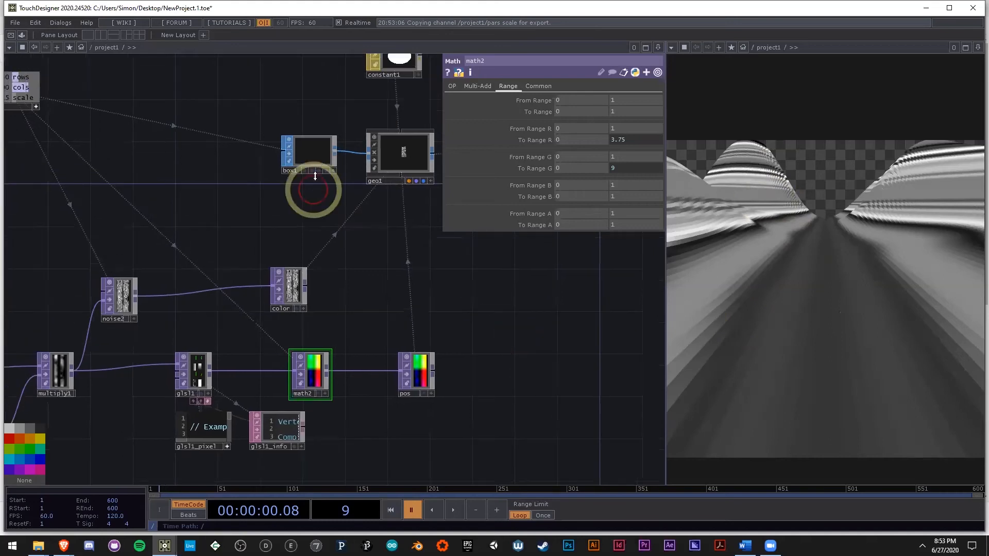
{"action": "left_click", "coordinate": [313, 161]}
{"action": "left_click_drag", "start_coordinate": [123, 142], "coordinate": [162, 164]}
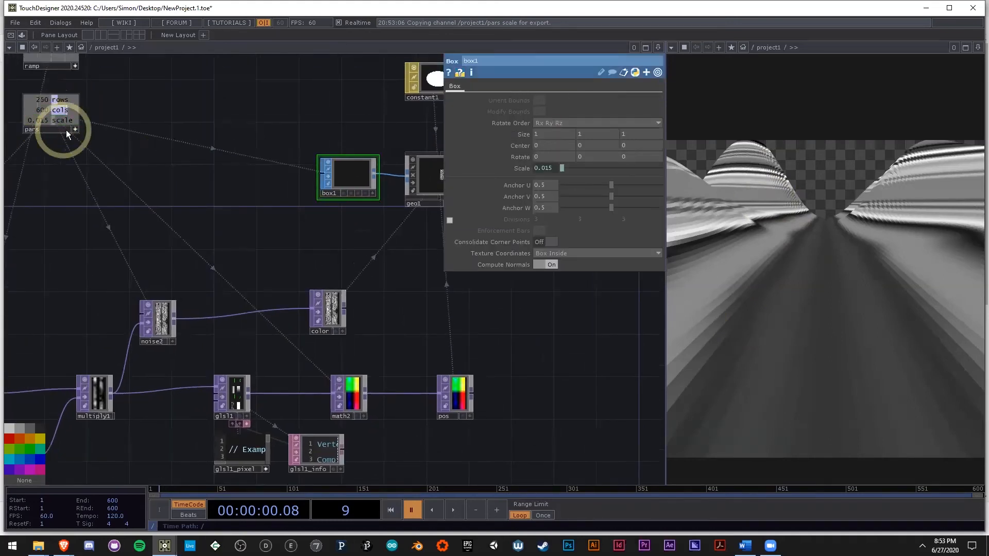
{"action": "left_click", "coordinate": [64, 119]}
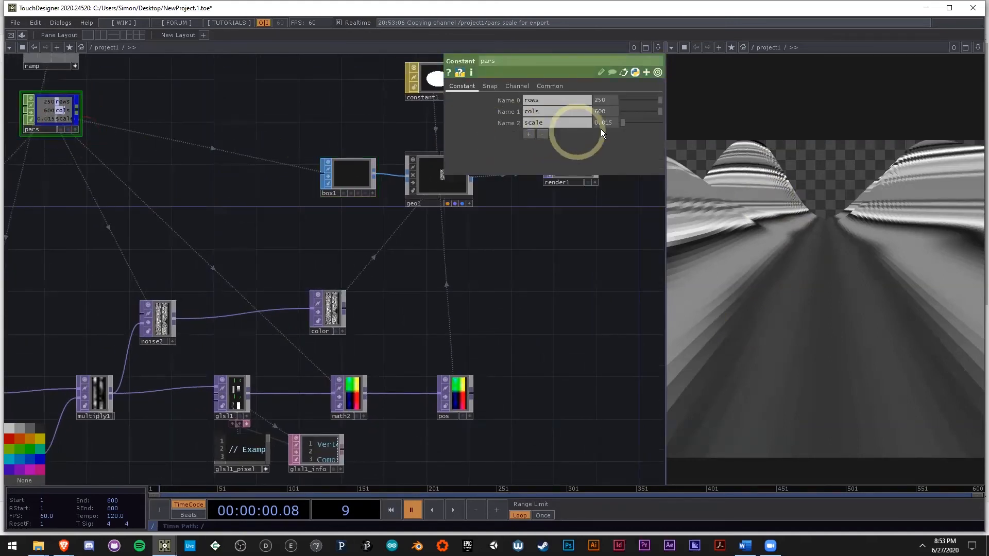
{"action": "middle_click_drag", "start_coordinate": [628, 136], "coordinate": [463, 141]}
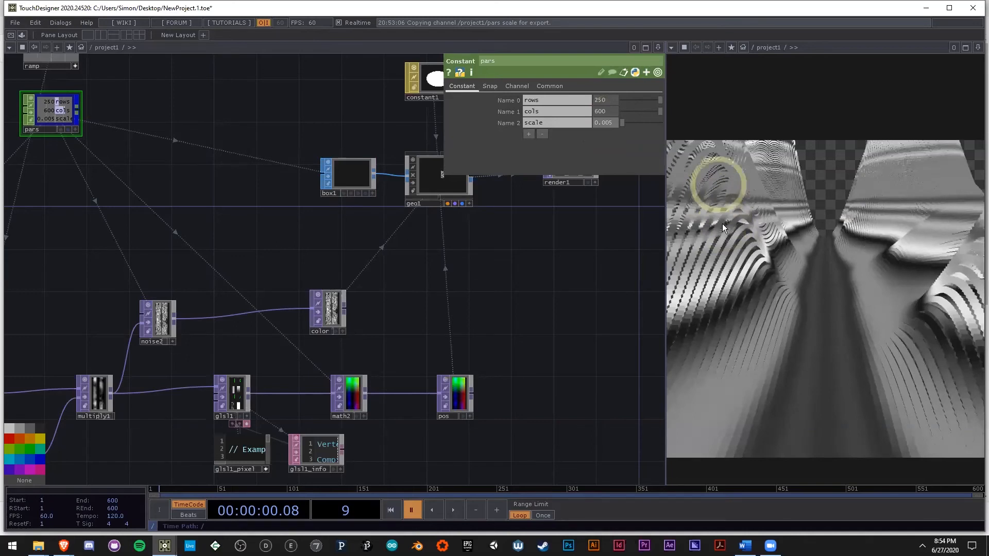
{"action": "middle_click_drag", "start_coordinate": [606, 122], "coordinate": [615, 124]}
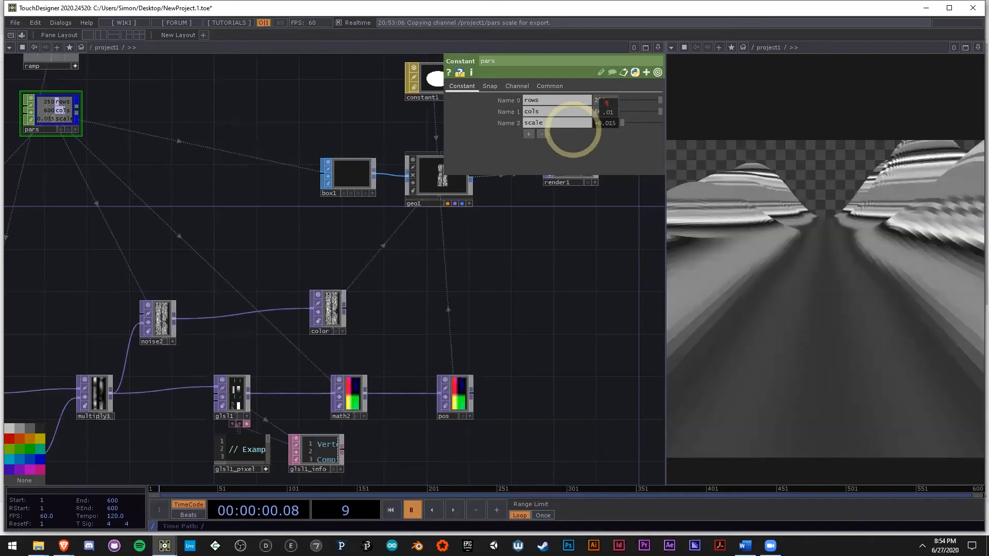
Step: Set box1's Z size to 8 and inspect the terrain in the render viewer
{"action": "left_click", "coordinate": [358, 175]}
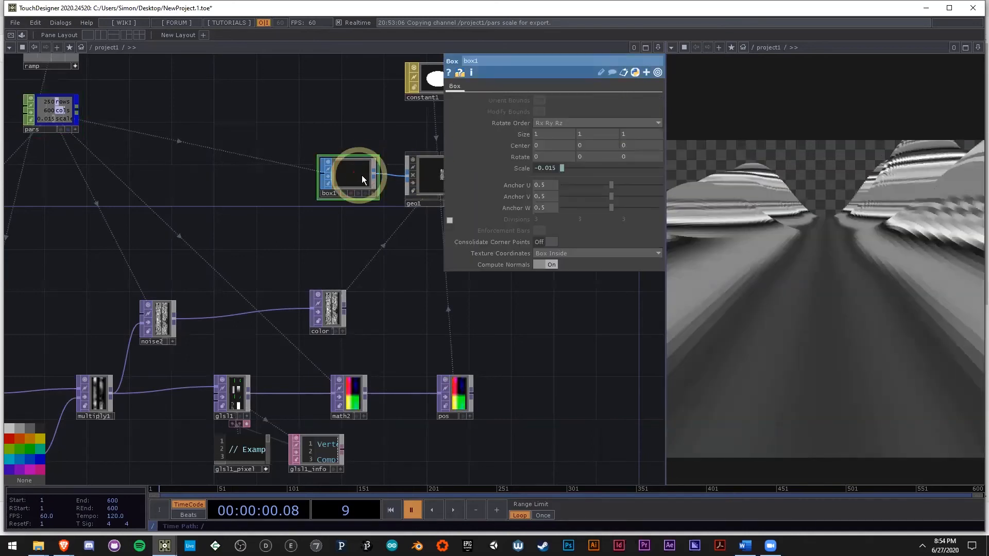
{"action": "middle_click_drag", "start_coordinate": [627, 141], "coordinate": [907, 140]}
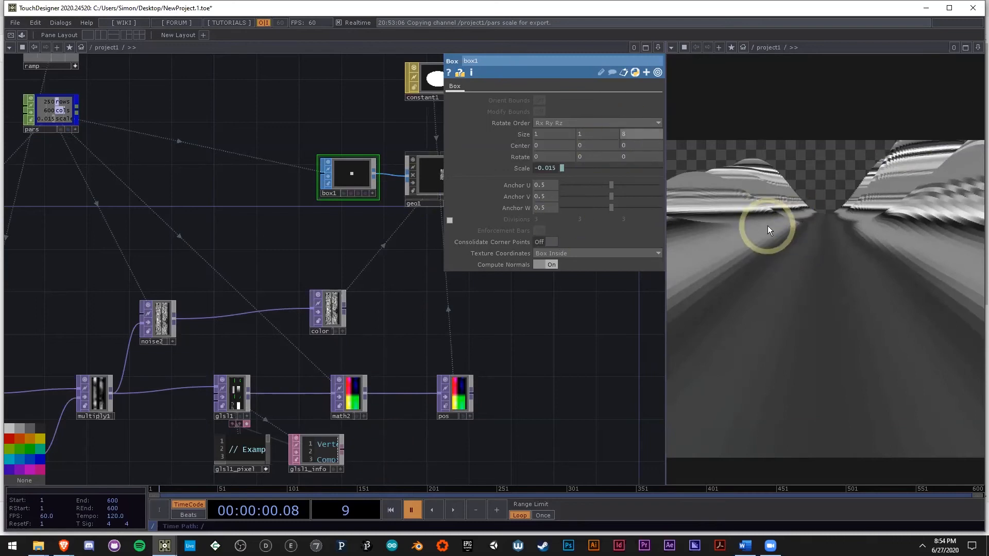
{"action": "left_click_drag", "start_coordinate": [762, 223], "coordinate": [757, 124]}
{"action": "middle_click_drag", "start_coordinate": [780, 168], "coordinate": [795, 312]}
{"action": "key", "text": "h"}
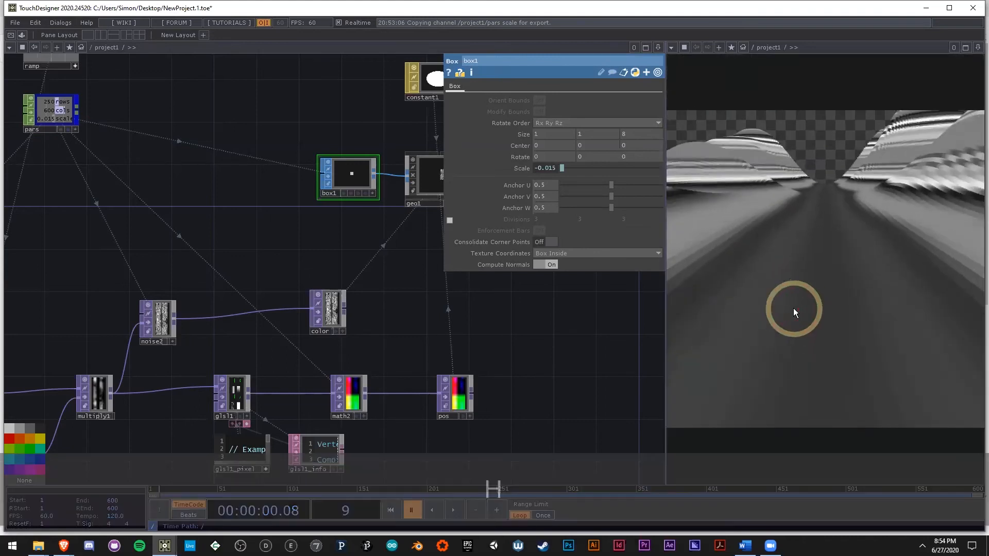
Step: Check the R and G output ranges of math2 and the pars node that feeds them
{"action": "scroll", "coordinate": [500, 377], "scroll_direction": "up", "scroll_amount": 5}
{"action": "left_click", "coordinate": [349, 395]}
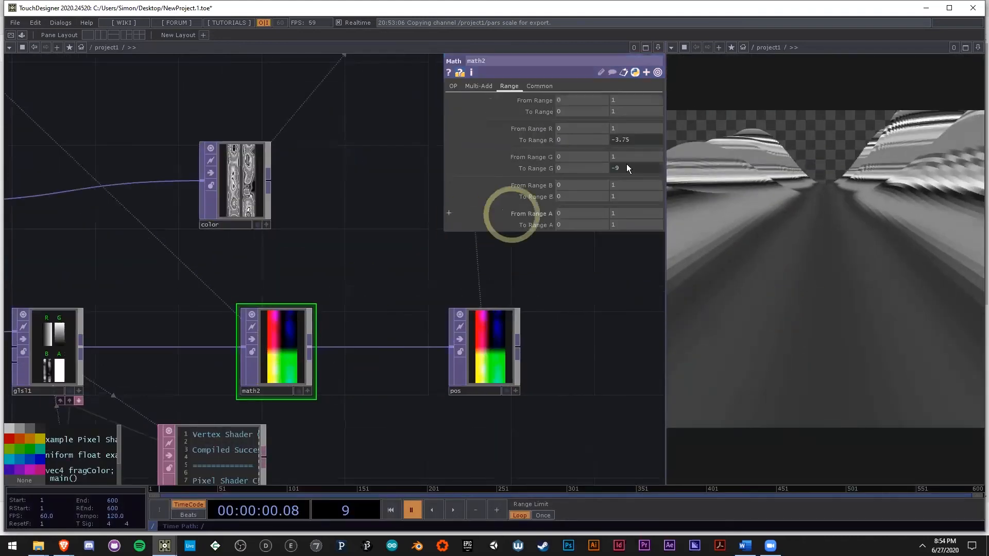
{"action": "scroll", "coordinate": [231, 209], "scroll_direction": "down", "scroll_amount": 6}
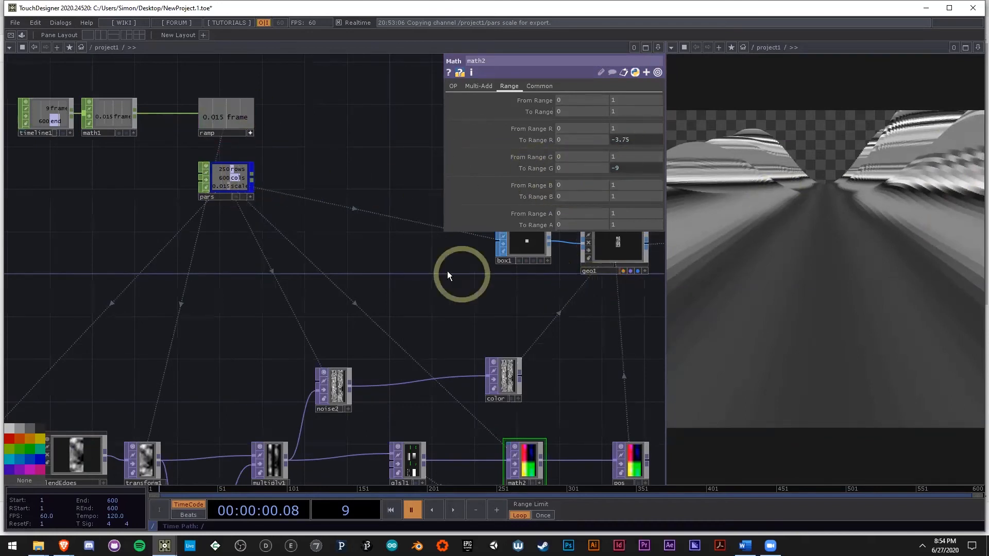
Step: Set the scale channel of the pars Constant to 0.015
{"action": "left_click_drag", "start_coordinate": [403, 273], "coordinate": [334, 287]}
{"action": "left_click", "coordinate": [161, 193]}
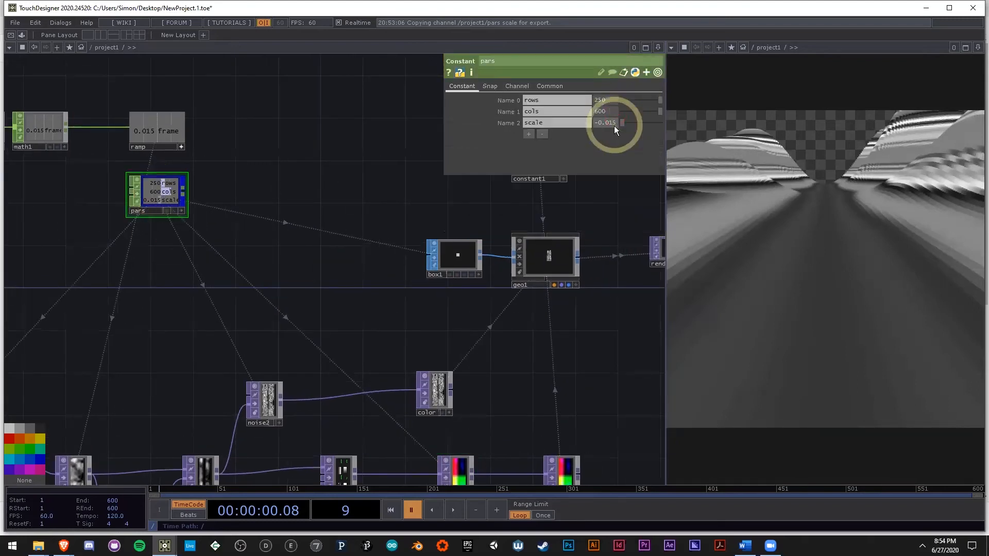
{"action": "left_click", "coordinate": [597, 125]}
{"action": "key", "text": "BackSpace"}
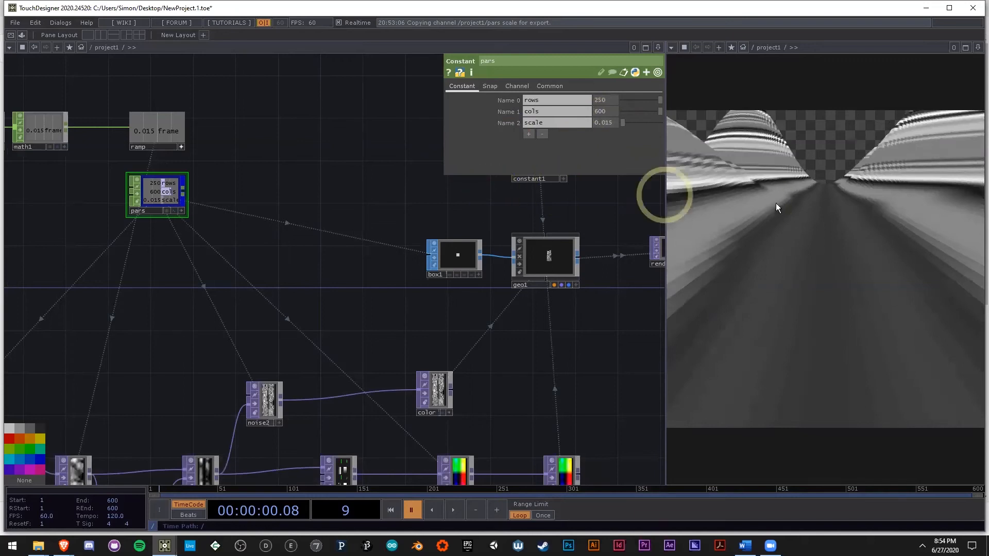
Step: Move the noise2 and color nodes up and align them in a row above the position chain
{"action": "left_click_drag", "start_coordinate": [551, 340], "coordinate": [402, 312]}
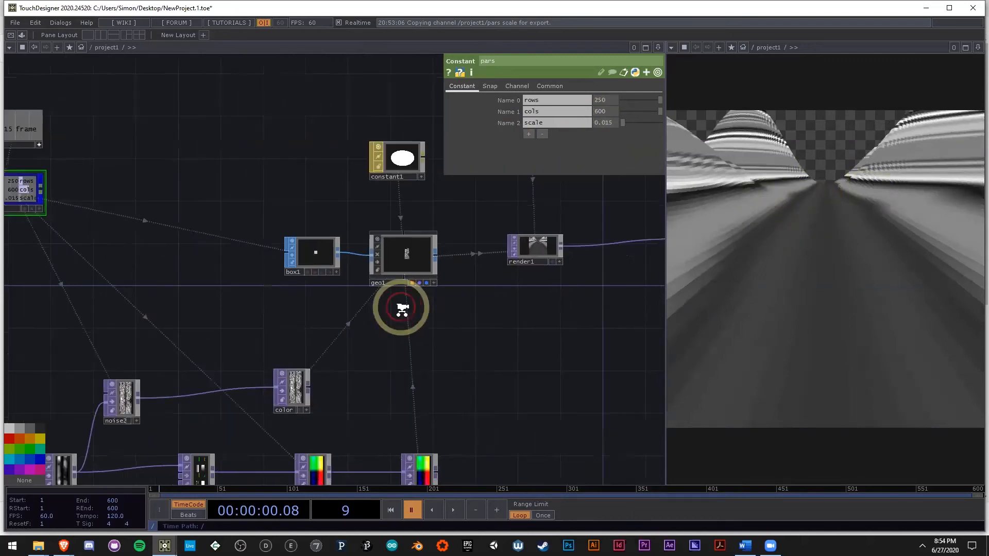
{"action": "scroll", "coordinate": [400, 322], "scroll_direction": "down", "scroll_amount": 3}
{"action": "left_click_drag", "start_coordinate": [276, 379], "coordinate": [360, 334]}
{"action": "scroll", "coordinate": [360, 333], "scroll_direction": "up", "scroll_amount": 3}
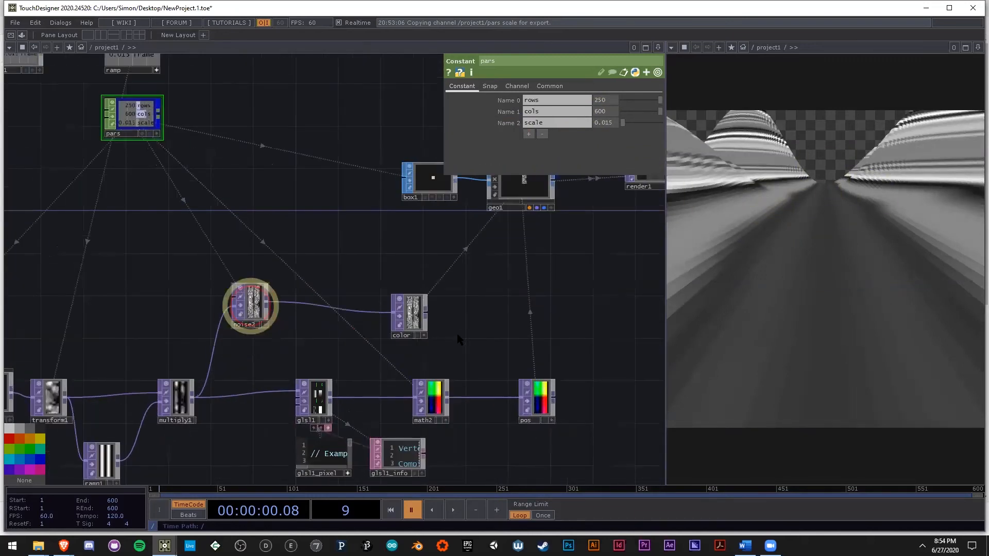
{"action": "left_click_drag", "start_coordinate": [259, 309], "coordinate": [259, 299]}
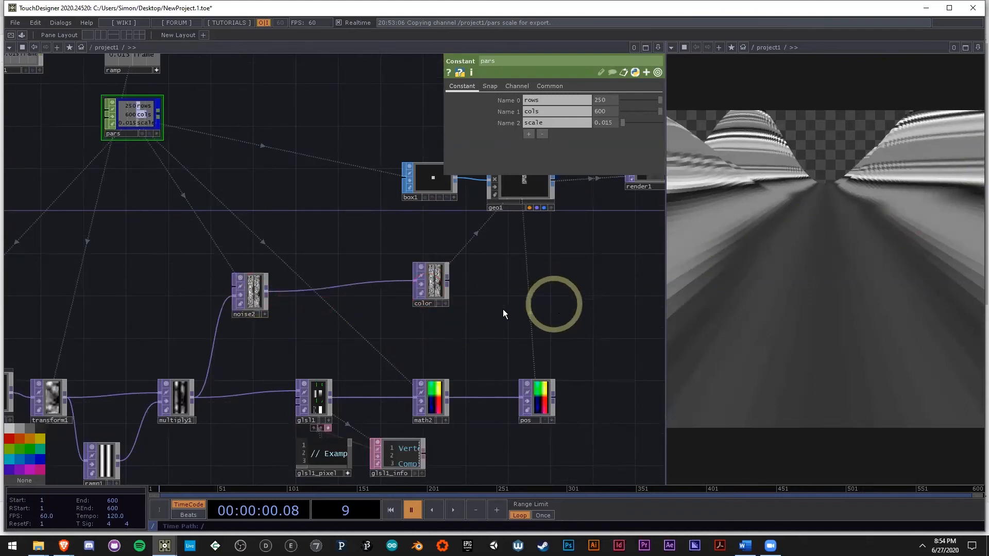
{"action": "scroll", "coordinate": [530, 294], "scroll_direction": "down", "scroll_amount": 2}
{"action": "scroll", "coordinate": [407, 283], "scroll_direction": "up", "scroll_amount": 4}
{"action": "left_click_drag", "start_coordinate": [324, 266], "coordinate": [348, 250]}
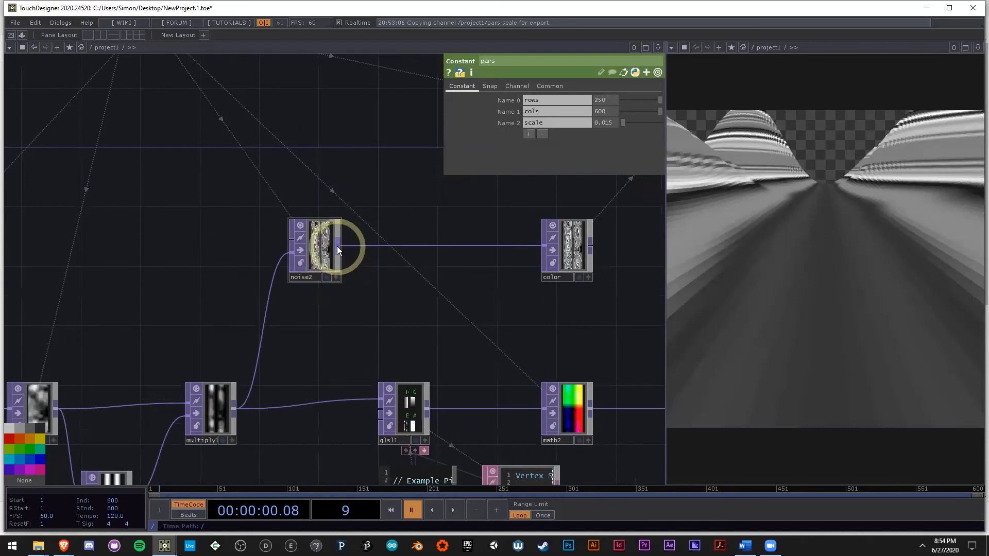
Step: Insert a Lookup TOP between noise2 and color and space out the nodes in that row
{"action": "right_click", "coordinate": [337, 246]}
{"action": "type", "text": "lo"}
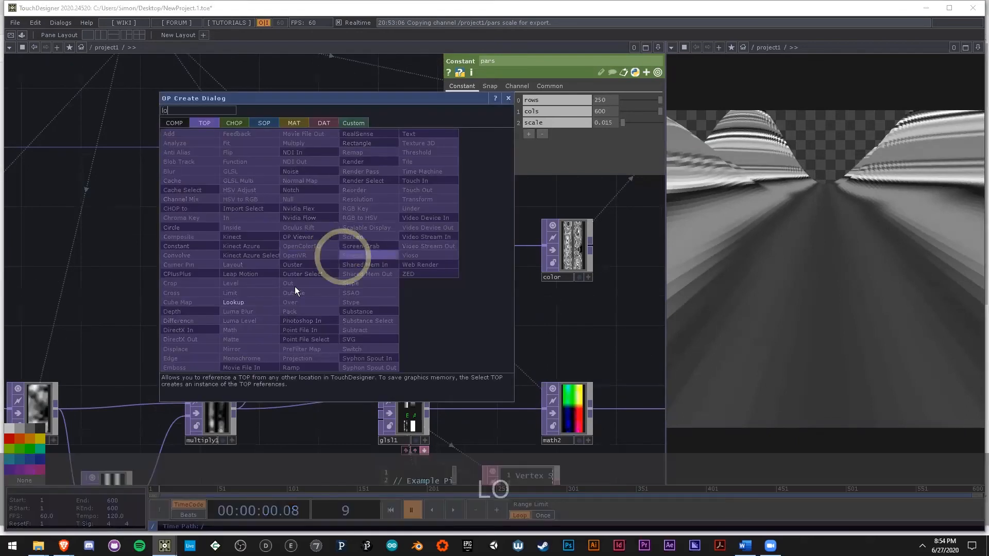
{"action": "left_click", "coordinate": [243, 301]}
{"action": "left_click", "coordinate": [494, 276]}
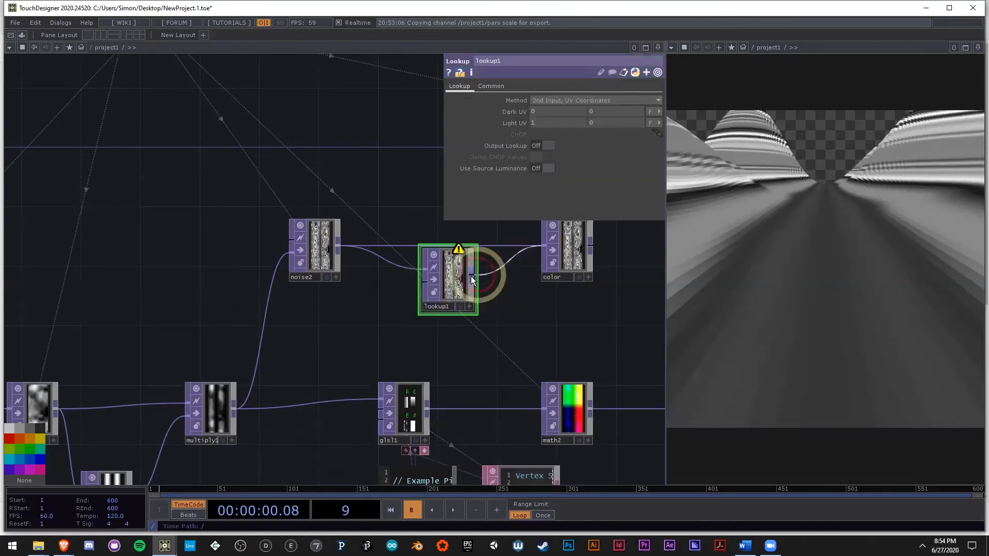
{"action": "left_click_drag", "start_coordinate": [471, 276], "coordinate": [470, 277]}
{"action": "left_click_drag", "start_coordinate": [446, 280], "coordinate": [500, 254]}
{"action": "left_click_drag", "start_coordinate": [320, 251], "coordinate": [290, 250]}
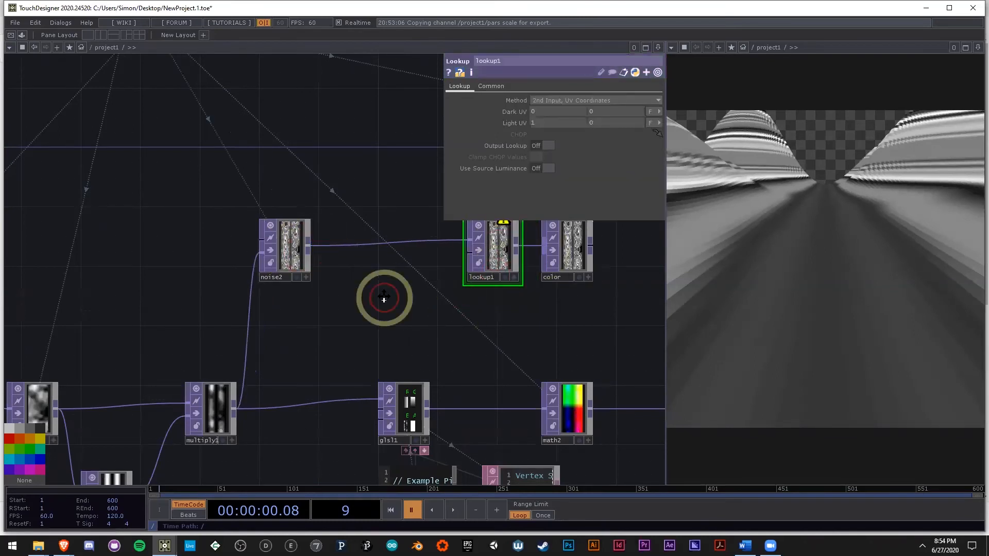
{"action": "left_click_drag", "start_coordinate": [384, 298], "coordinate": [275, 300]}
{"action": "right_click_drag", "start_coordinate": [538, 292], "coordinate": [384, 242]}
{"action": "left_click_drag", "start_coordinate": [435, 229], "coordinate": [513, 220]}
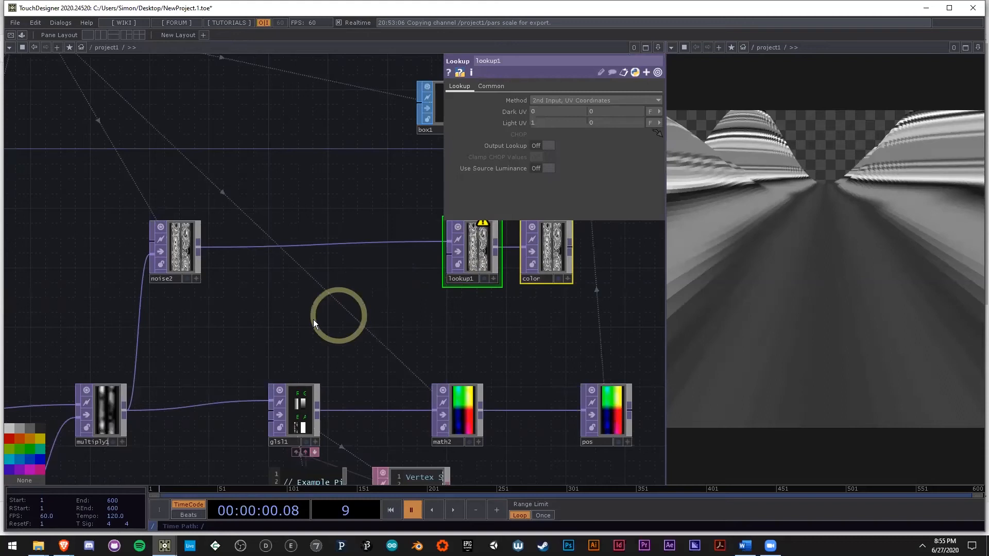
Step: Add a Ramp TOP below the color row and wire it into lookup1's second input
{"action": "double_click", "coordinate": [309, 301]}
{"action": "type", "text": "ra"}
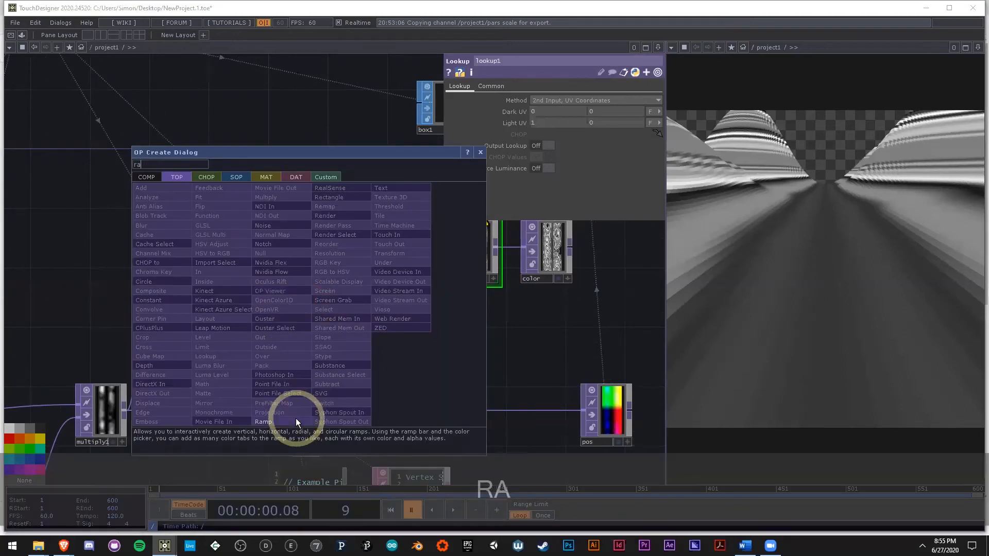
{"action": "left_click", "coordinate": [296, 418]}
{"action": "left_click", "coordinate": [370, 301]}
{"action": "left_click_drag", "start_coordinate": [430, 281], "coordinate": [340, 295]}
{"action": "left_click_drag", "start_coordinate": [359, 270], "coordinate": [314, 305]}
{"action": "scroll", "coordinate": [357, 276], "scroll_direction": "up", "scroll_amount": 4}
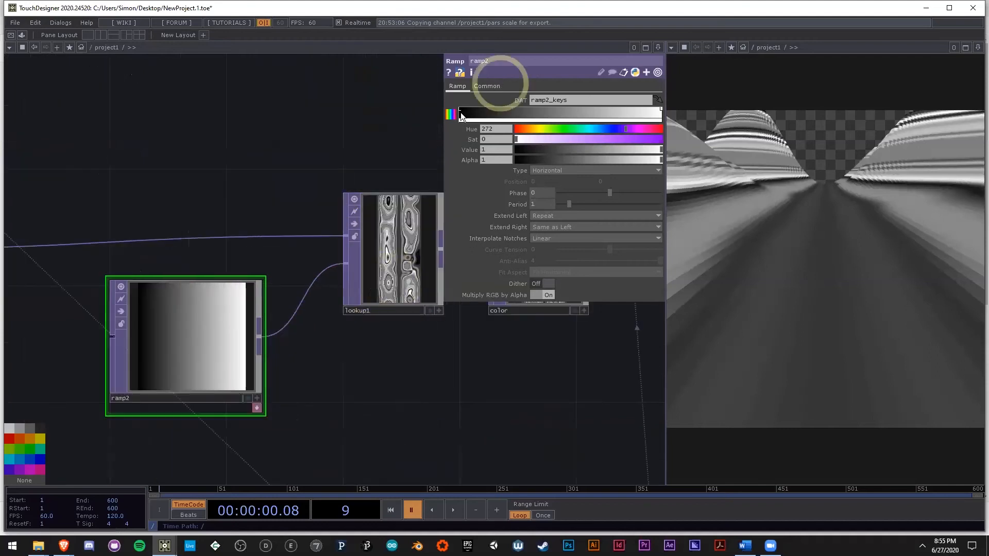
Step: Colour ramp2's dark end red and add a yellow key with hue 61, saturation 0.61398 and value 1
{"action": "left_click_drag", "start_coordinate": [566, 131], "coordinate": [529, 133]}
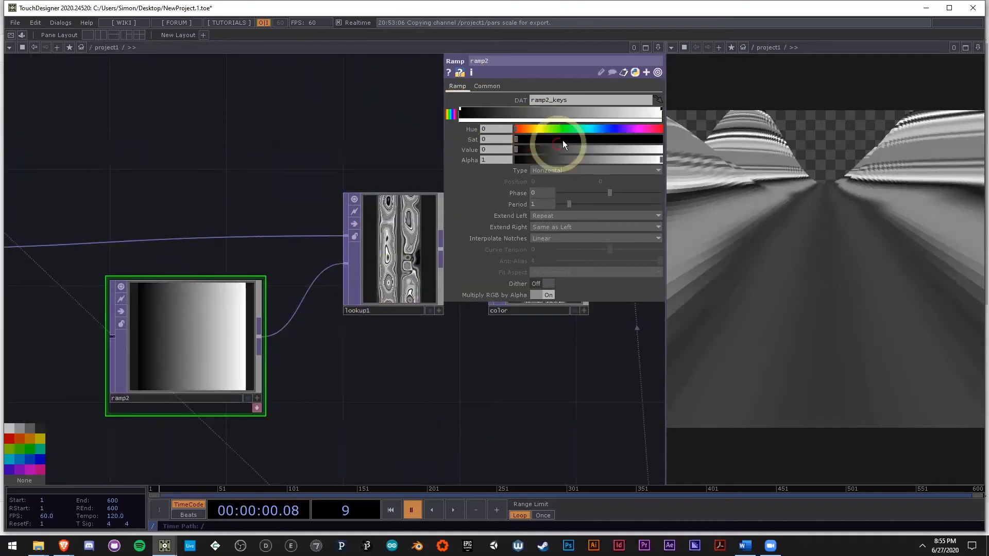
{"action": "left_click", "coordinate": [660, 150]}
{"action": "left_click", "coordinate": [601, 140]}
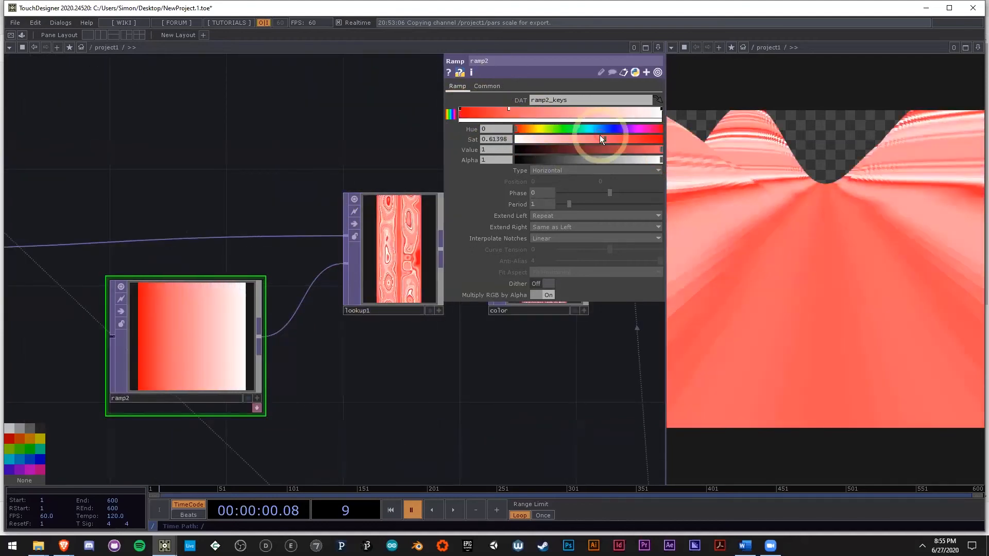
{"action": "left_click_drag", "start_coordinate": [597, 132], "coordinate": [543, 133]}
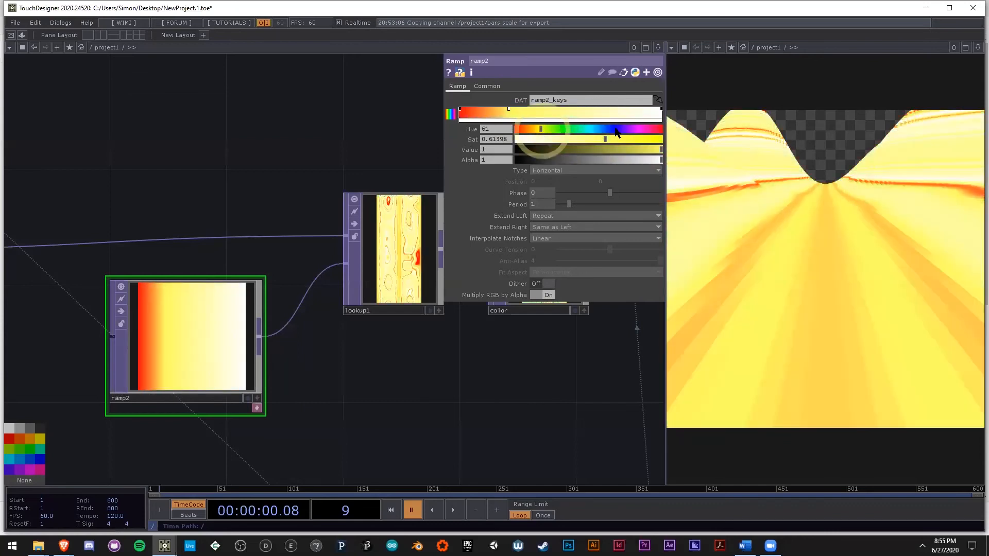
Step: Add a black key and a grey key with value 0.661111 between ramp2's yellow key and white end
{"action": "left_click", "coordinate": [516, 150]}
{"action": "left_click_drag", "start_coordinate": [583, 114], "coordinate": [569, 116]}
{"action": "left_click_drag", "start_coordinate": [631, 116], "coordinate": [595, 113]}
{"action": "left_click", "coordinate": [752, 201]}
Step: Inspect how the ramp2 colours map onto the noise pattern in lookup1
{"action": "left_click_drag", "start_coordinate": [296, 330], "coordinate": [533, 352]}
{"action": "scroll", "coordinate": [533, 353], "scroll_direction": "down", "scroll_amount": 3}
{"action": "scroll", "coordinate": [258, 311], "scroll_direction": "up", "scroll_amount": 6}
{"action": "left_click_drag", "start_coordinate": [561, 433], "coordinate": [247, 400]}
{"action": "scroll", "coordinate": [247, 399], "scroll_direction": "down", "scroll_amount": 4}
{"action": "scroll", "coordinate": [546, 365], "scroll_direction": "up", "scroll_amount": 10}
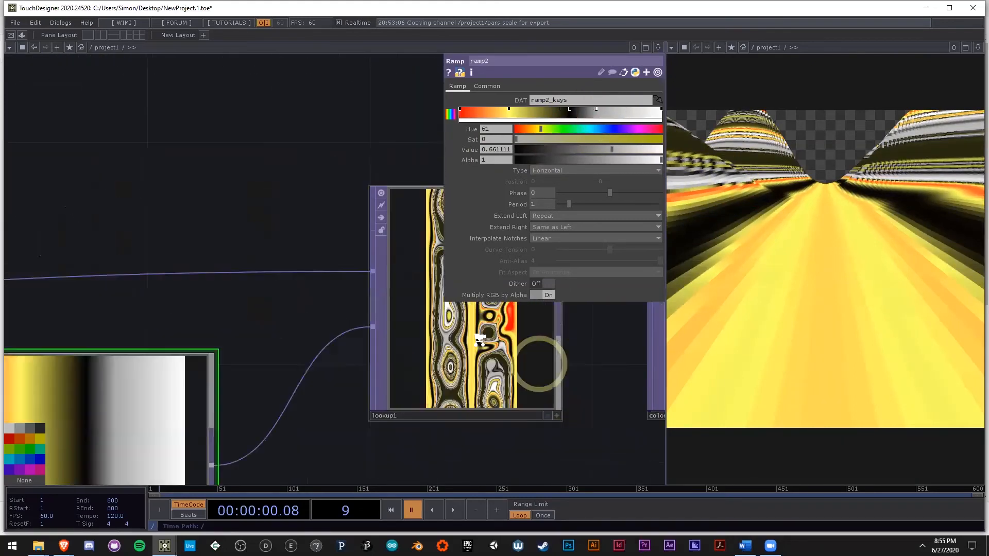
{"action": "scroll", "coordinate": [454, 316], "scroll_direction": "down", "scroll_amount": 9}
{"action": "left_click_drag", "start_coordinate": [110, 353], "coordinate": [289, 335]}
Step: Play the timeline and tune the period of noise2 to 1.3
{"action": "left_click", "coordinate": [74, 274]}
{"action": "left_click_drag", "start_coordinate": [519, 386], "coordinate": [432, 379]}
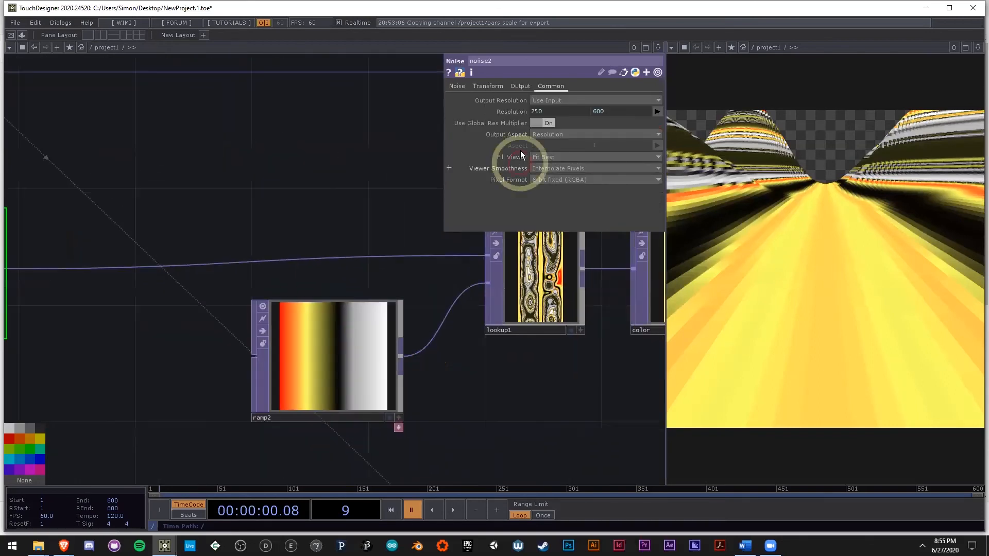
{"action": "left_click", "coordinate": [457, 86]}
{"action": "left_click_drag", "start_coordinate": [596, 123], "coordinate": [631, 123]}
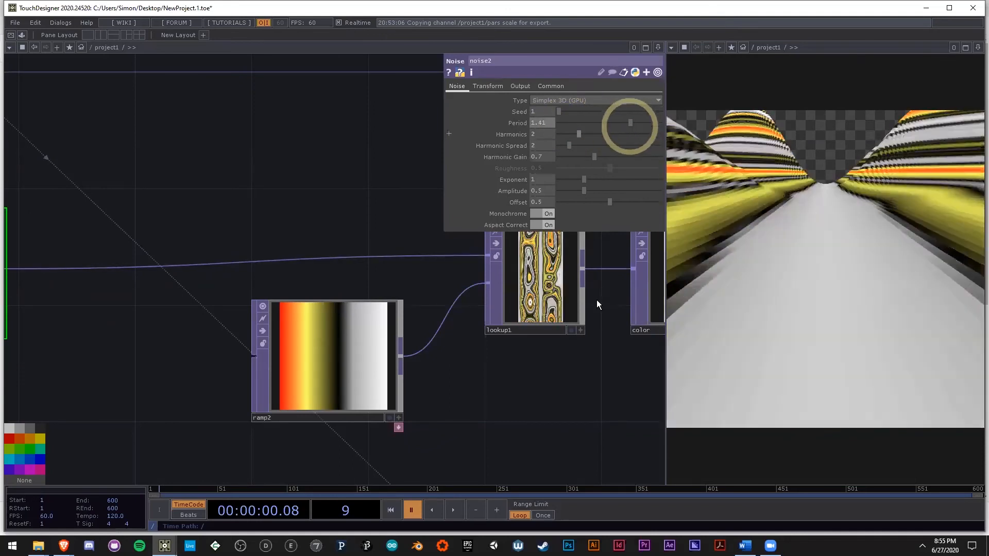
{"action": "left_click", "coordinate": [529, 412]}
{"action": "key", "text": "space"}
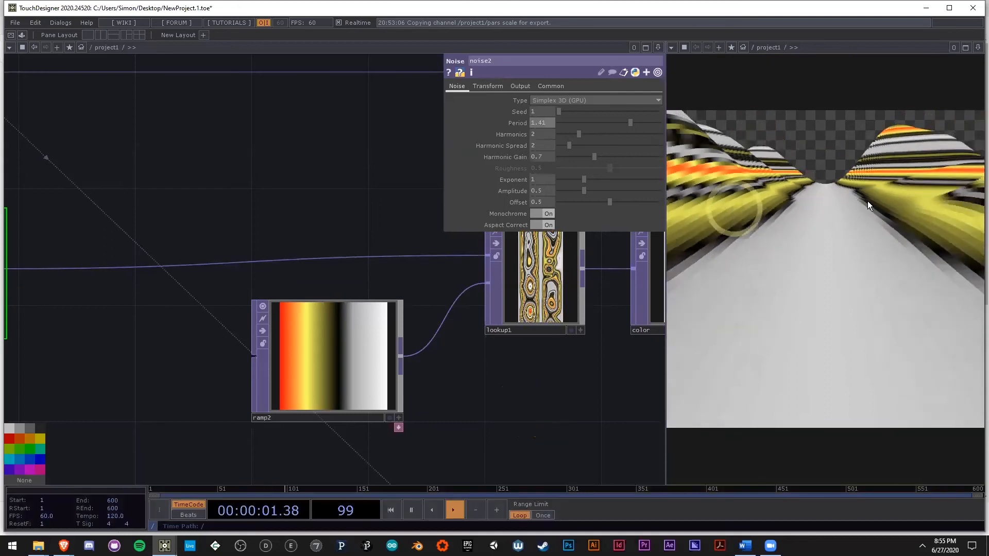
{"action": "left_click_drag", "start_coordinate": [530, 398], "coordinate": [463, 375]}
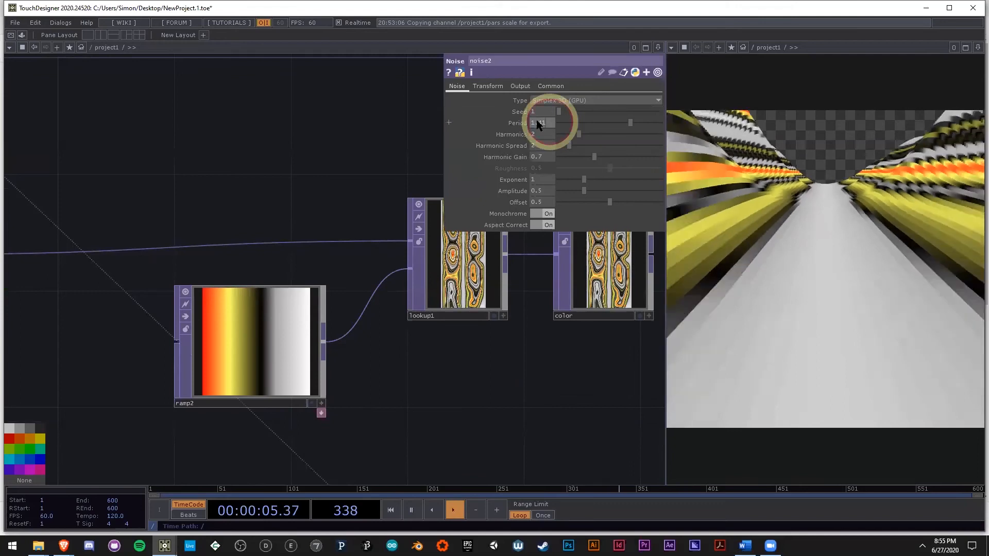
{"action": "left_click_drag", "start_coordinate": [624, 121], "coordinate": [626, 121]}
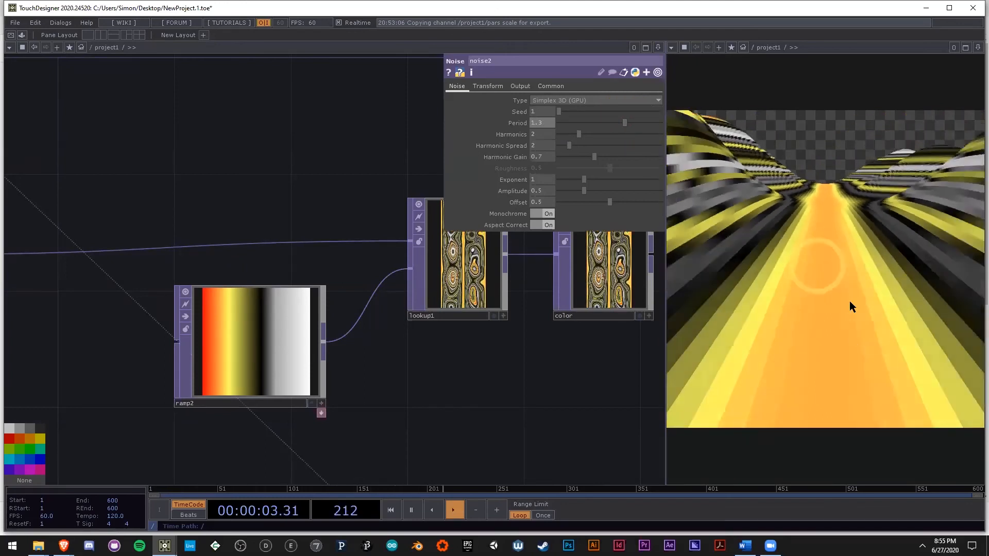
Step: Raise the value of ramp1's middle black key to 0.035
{"action": "scroll", "coordinate": [452, 281], "scroll_direction": "up", "scroll_amount": 4}
{"action": "scroll", "coordinate": [466, 287], "scroll_direction": "down", "scroll_amount": 6}
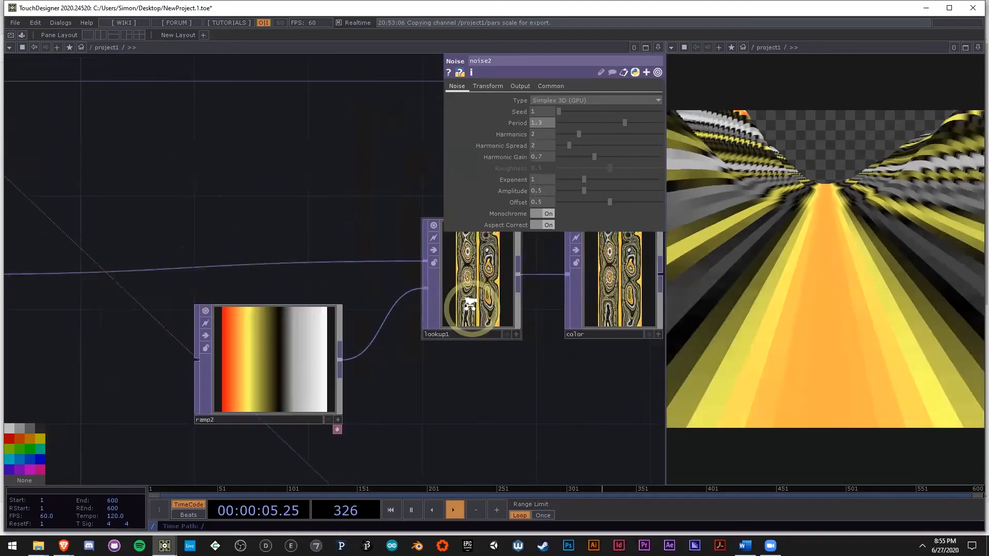
{"action": "scroll", "coordinate": [329, 376], "scroll_direction": "up", "scroll_amount": 6}
{"action": "left_click", "coordinate": [333, 378]}
{"action": "left_click_drag", "start_coordinate": [520, 366], "coordinate": [452, 360]}
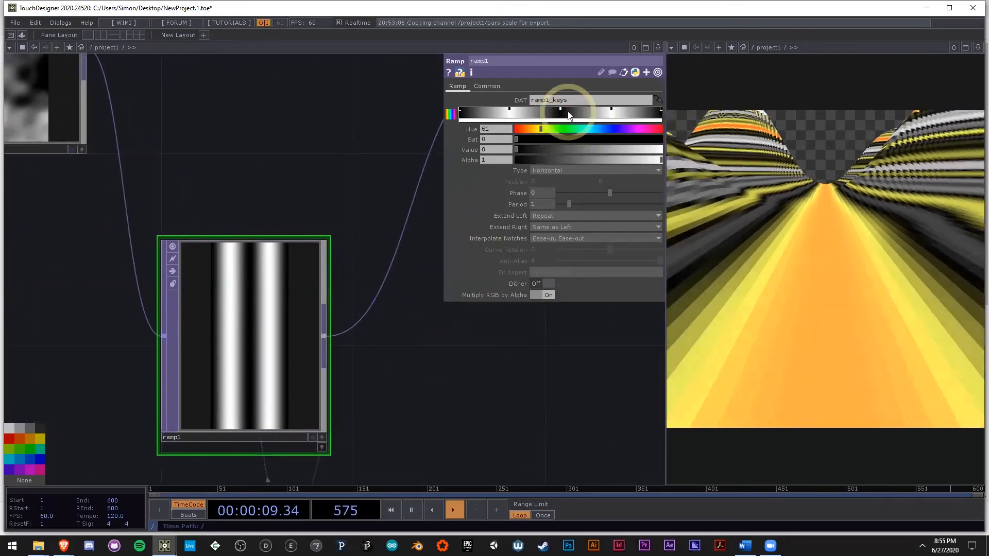
{"action": "scroll", "coordinate": [304, 301], "scroll_direction": "down", "scroll_amount": 5}
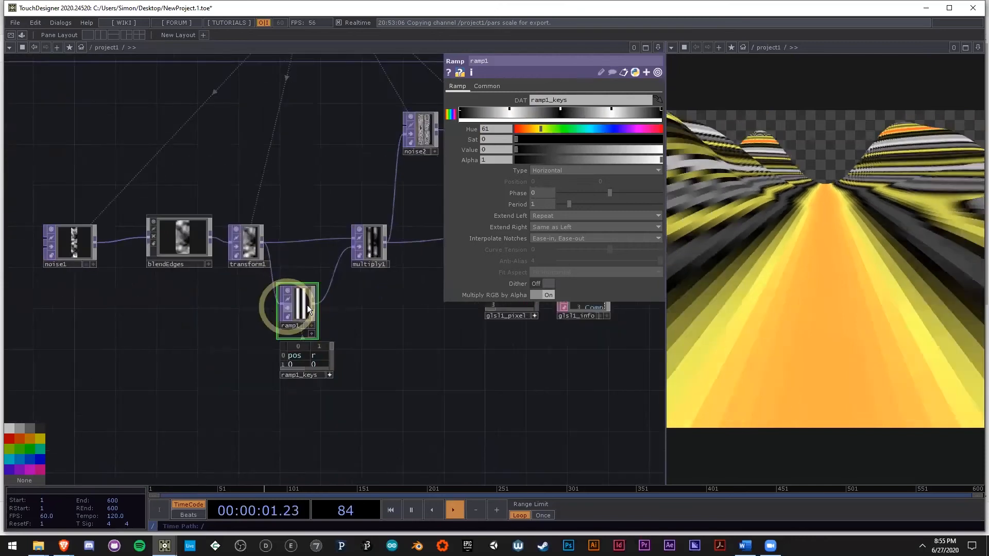
{"action": "scroll", "coordinate": [293, 306], "scroll_direction": "up", "scroll_amount": 5}
{"action": "left_click_drag", "start_coordinate": [516, 149], "coordinate": [522, 151]}
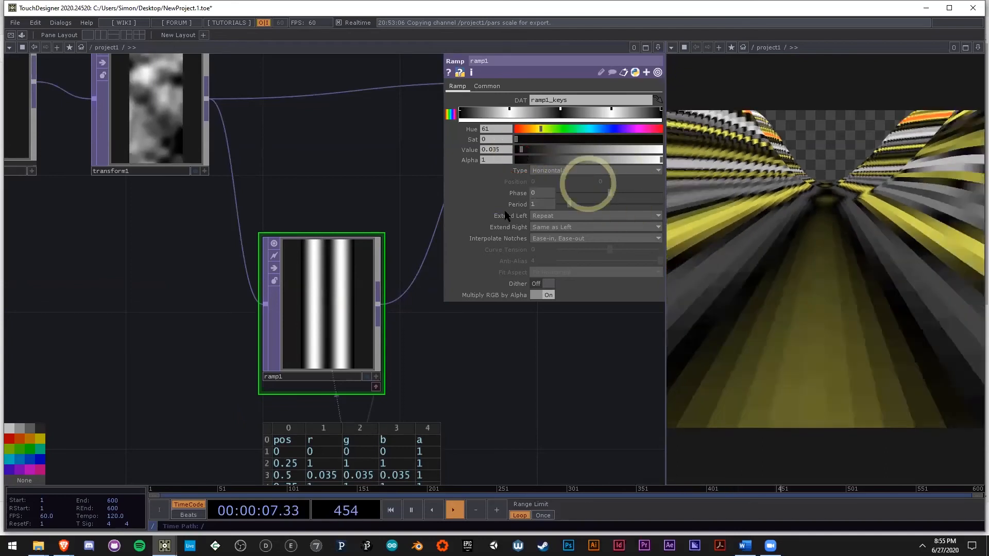
Step: Recolour ramp2's white end blue and set the hue of its yellow key to 43
{"action": "scroll", "coordinate": [329, 315], "scroll_direction": "up", "scroll_amount": 3}
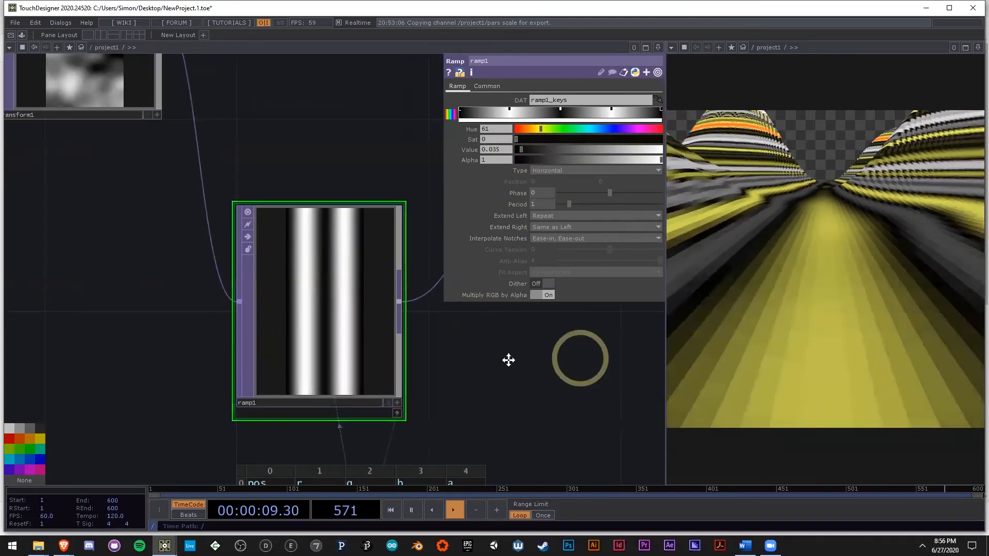
{"action": "left_click_drag", "start_coordinate": [507, 360], "coordinate": [219, 340]}
{"action": "scroll", "coordinate": [201, 333], "scroll_direction": "down", "scroll_amount": 6}
{"action": "left_click_drag", "start_coordinate": [412, 378], "coordinate": [326, 394]}
{"action": "scroll", "coordinate": [273, 307], "scroll_direction": "up", "scroll_amount": 3}
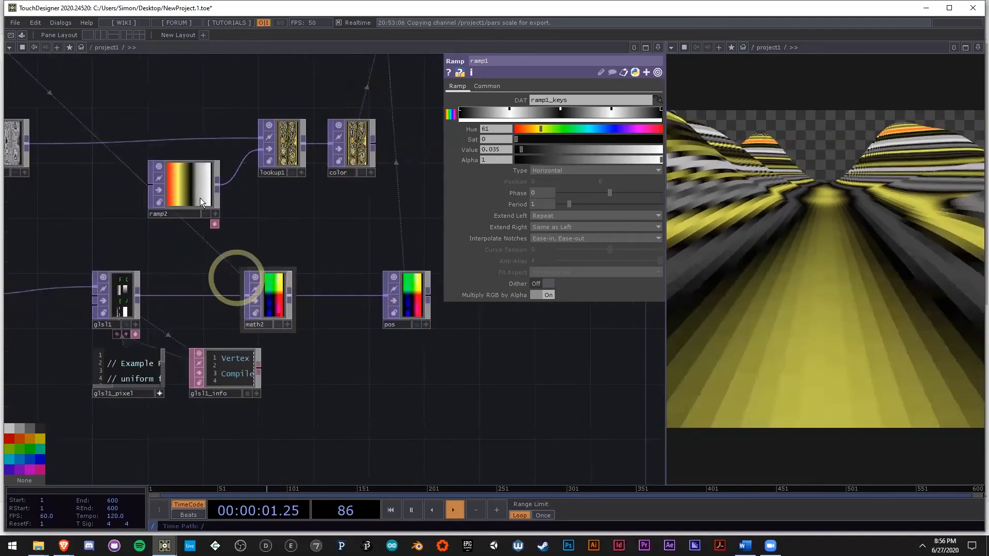
{"action": "left_click", "coordinate": [177, 188]}
{"action": "left_click", "coordinate": [659, 110]}
{"action": "left_click", "coordinate": [660, 110]}
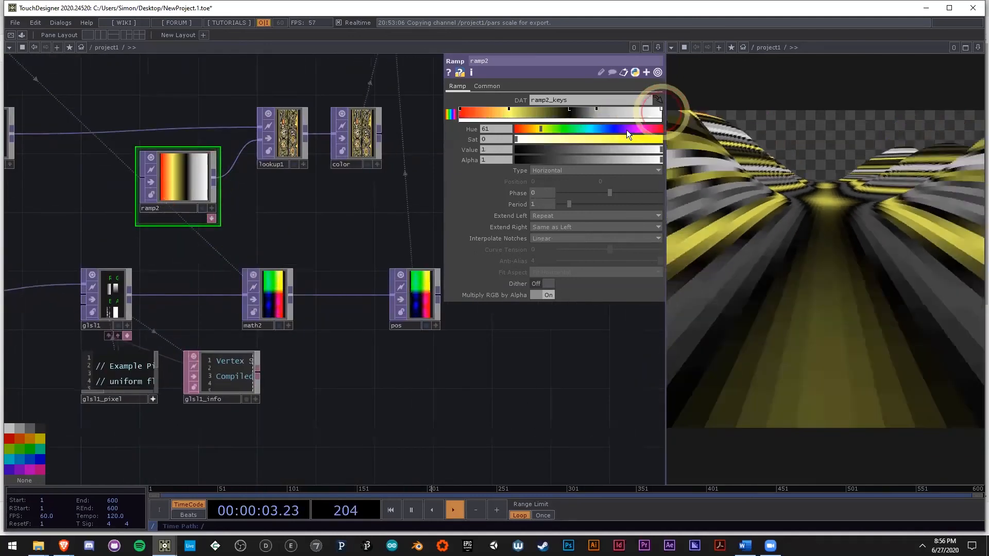
{"action": "left_click", "coordinate": [600, 130]}
{"action": "left_click_drag", "start_coordinate": [613, 138], "coordinate": [553, 111]}
{"action": "left_click", "coordinate": [510, 110]}
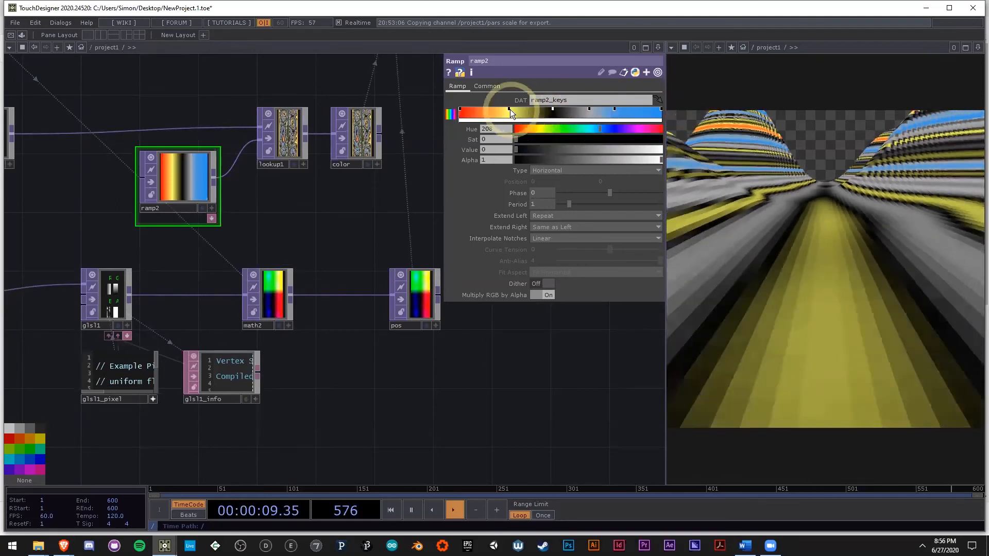
{"action": "left_click_drag", "start_coordinate": [528, 127], "coordinate": [535, 126]}
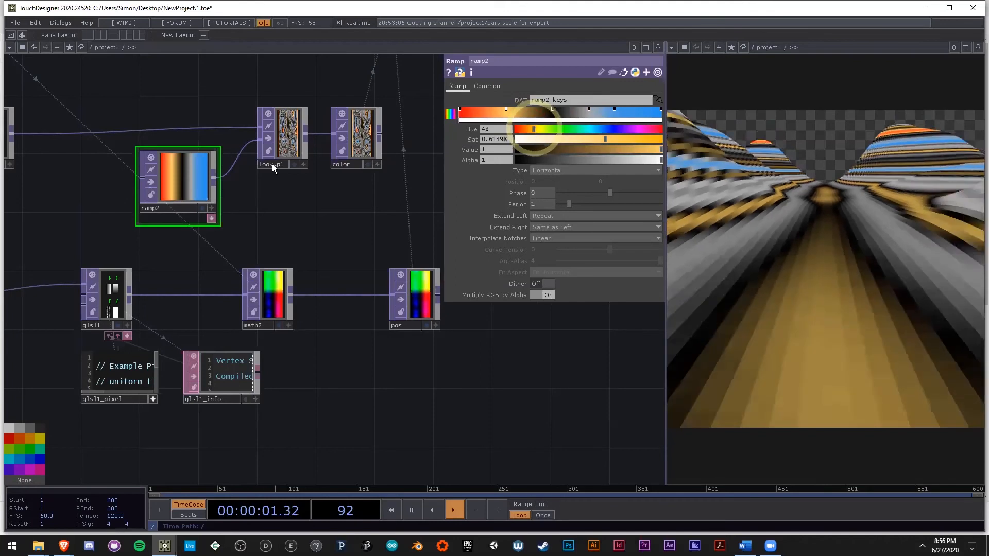
Step: Set the seed of noise2 to 2589
{"action": "left_click_drag", "start_coordinate": [72, 158], "coordinate": [158, 191]}
{"action": "left_click", "coordinate": [88, 183]}
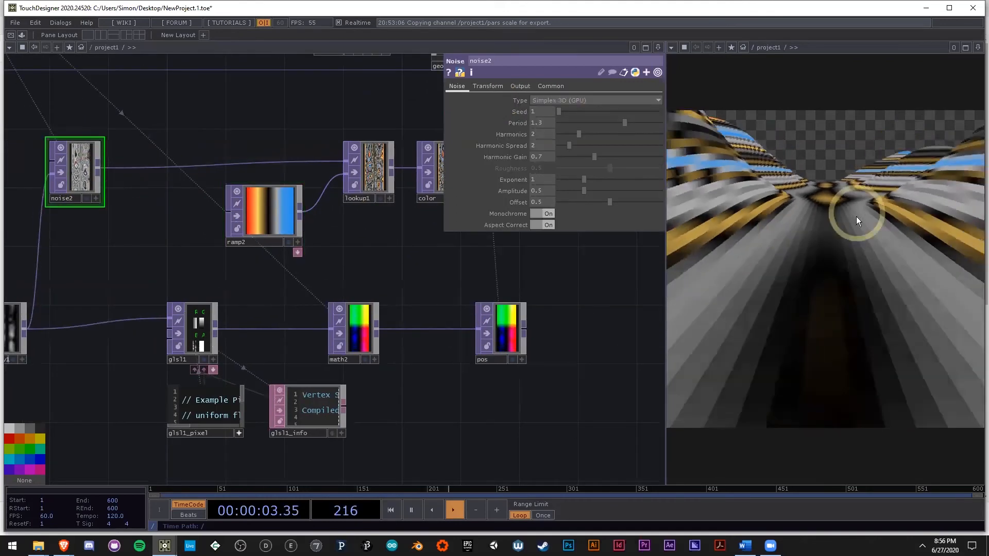
{"action": "left_click_drag", "start_coordinate": [568, 114], "coordinate": [586, 114]}
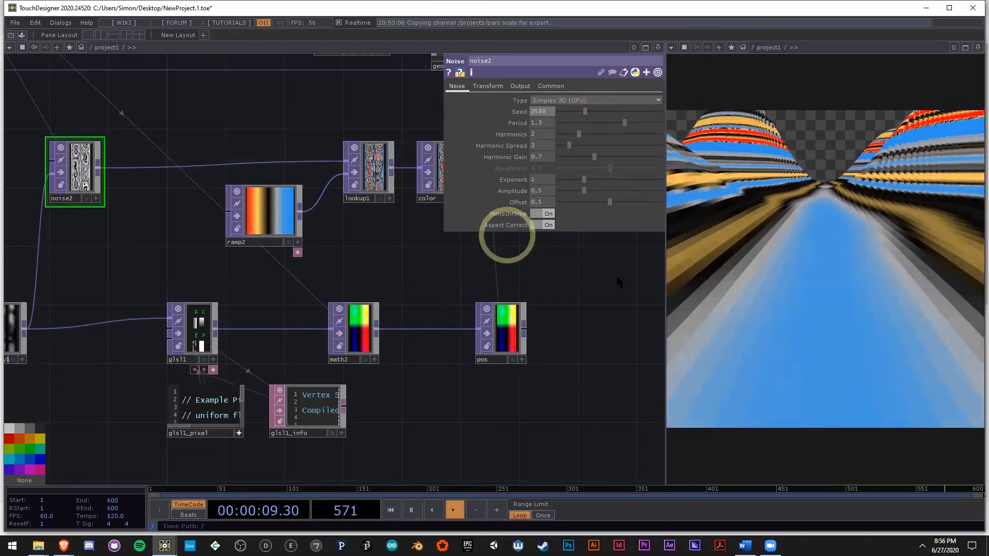
Step: Check the null2 look-at target, then set cam1's Y translation to -1
{"action": "scroll", "coordinate": [346, 289], "scroll_direction": "down", "scroll_amount": 5}
{"action": "left_click_drag", "start_coordinate": [404, 321], "coordinate": [315, 378]}
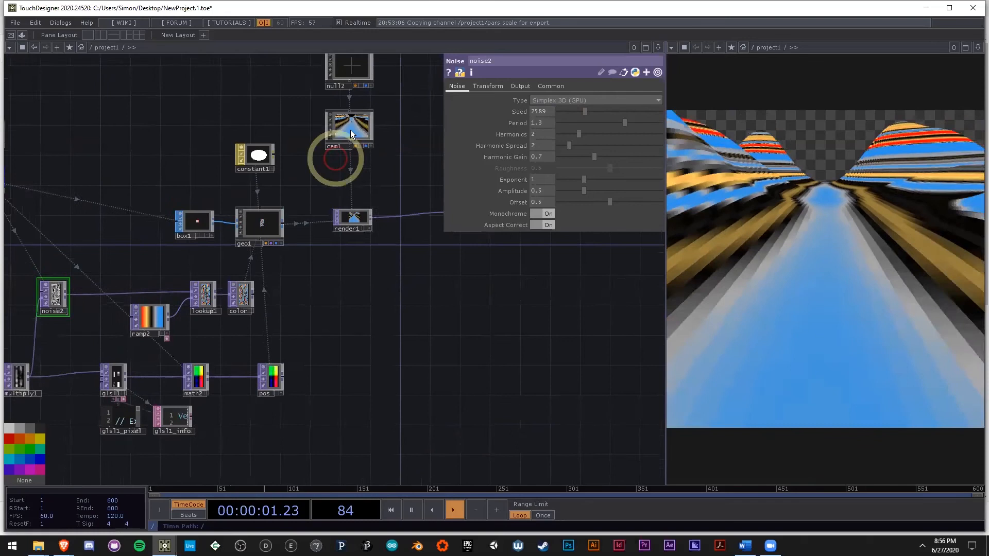
{"action": "left_click", "coordinate": [350, 130]}
{"action": "left_click_drag", "start_coordinate": [392, 336], "coordinate": [341, 386]}
{"action": "left_click", "coordinate": [303, 126]}
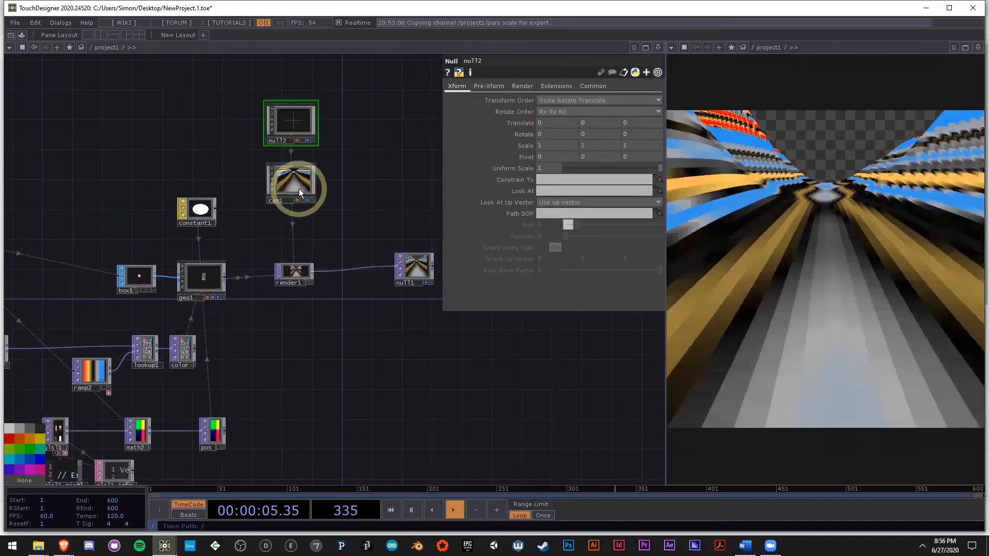
{"action": "left_click", "coordinate": [297, 183]}
{"action": "mouse_move", "coordinate": [596, 123]}
{"action": "middle_mouse_down"}
{"action": "mouse_move", "coordinate": [592, 135]}
{"action": "mouse_move", "coordinate": [438, 125]}
{"action": "mouse_move", "coordinate": [610, 126]}
{"action": "middle_mouse_up"}
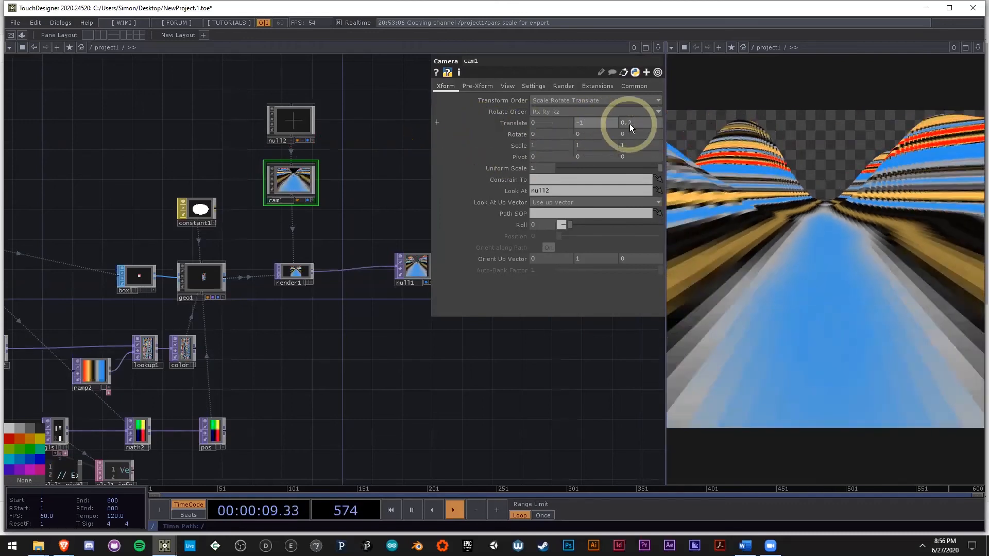
Step: Set cam1's translation to -0.85 in Y and 0.15 in Z
{"action": "left_click", "coordinate": [629, 124]}
{"action": "key", "text": "BackSpace"}
{"action": "type", "text": "1"}
{"action": "left_click", "coordinate": [531, 350]}
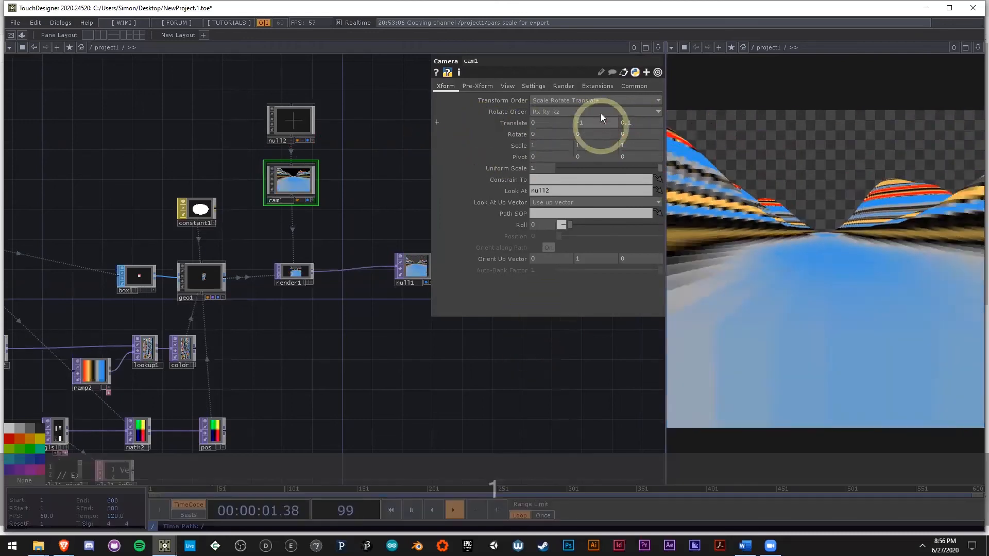
{"action": "middle_click_drag", "start_coordinate": [602, 122], "coordinate": [988, 137]}
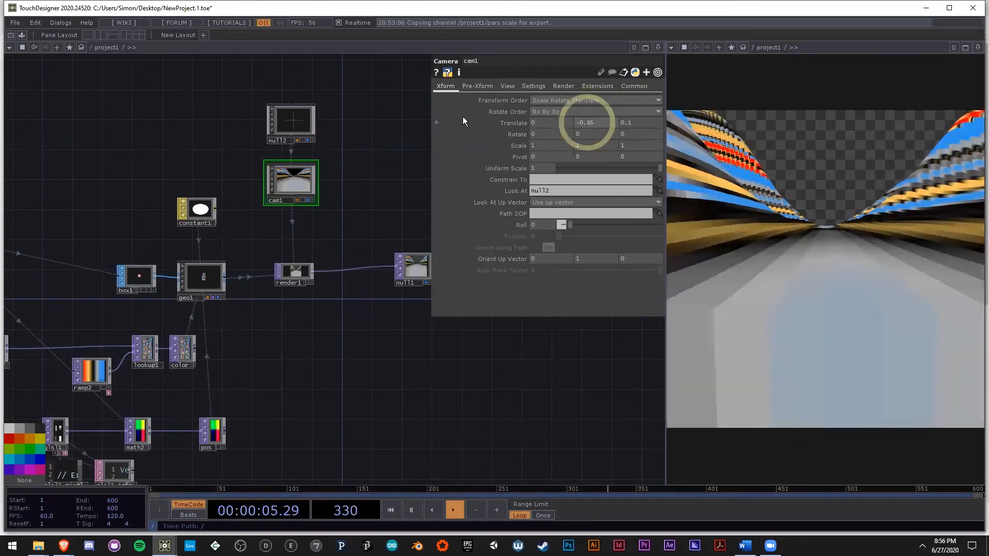
{"action": "middle_click_drag", "start_coordinate": [636, 126], "coordinate": [463, 154]}
Step: Try to reposition cam1 by orbiting inside its own viewer, and undo the change
{"action": "scroll", "coordinate": [299, 190], "scroll_direction": "up", "scroll_amount": 5}
{"action": "key", "text": "a"}
{"action": "left_click_drag", "start_coordinate": [292, 171], "coordinate": [313, 210]}
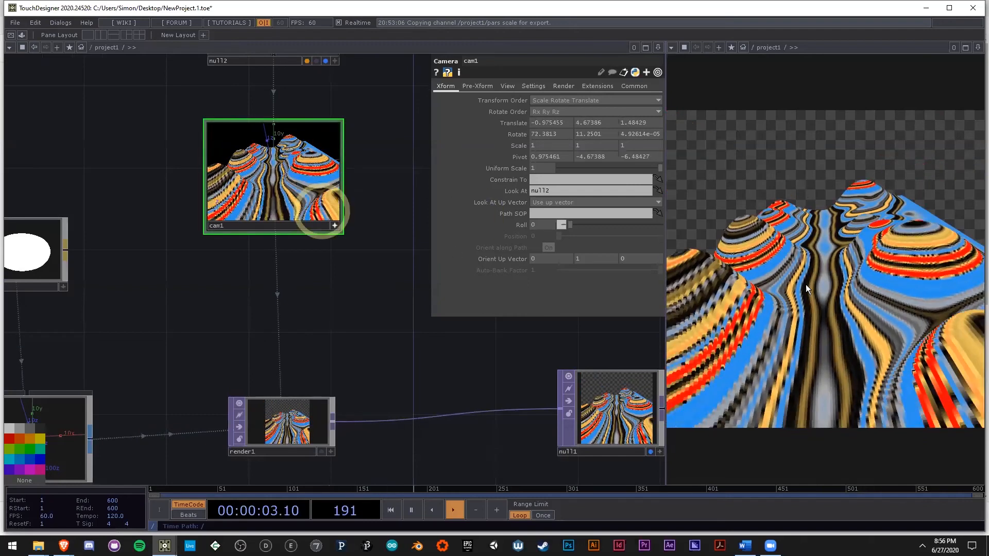
{"action": "key", "text": "ctrl+z"}
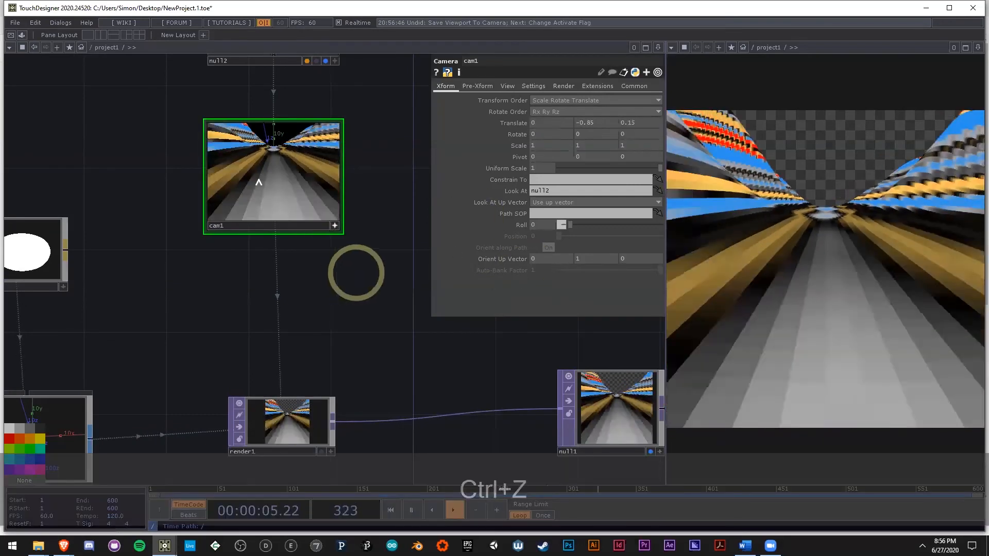
Step: Lower cam1's Y translation to -2
{"action": "middle_click_drag", "start_coordinate": [600, 128], "coordinate": [102, 123]}
{"action": "mouse_move", "coordinate": [601, 122]}
{"action": "middle_mouse_down"}
{"action": "mouse_move", "coordinate": [600, 109]}
{"action": "mouse_move", "coordinate": [780, 121]}
{"action": "mouse_move", "coordinate": [505, 115]}
{"action": "mouse_move", "coordinate": [627, 117]}
{"action": "mouse_move", "coordinate": [596, 120]}
{"action": "middle_mouse_up"}
{"action": "left_click_drag", "start_coordinate": [595, 123], "coordinate": [578, 122]}
{"action": "type", "text": "2"}
{"action": "left_click", "coordinate": [483, 363]}
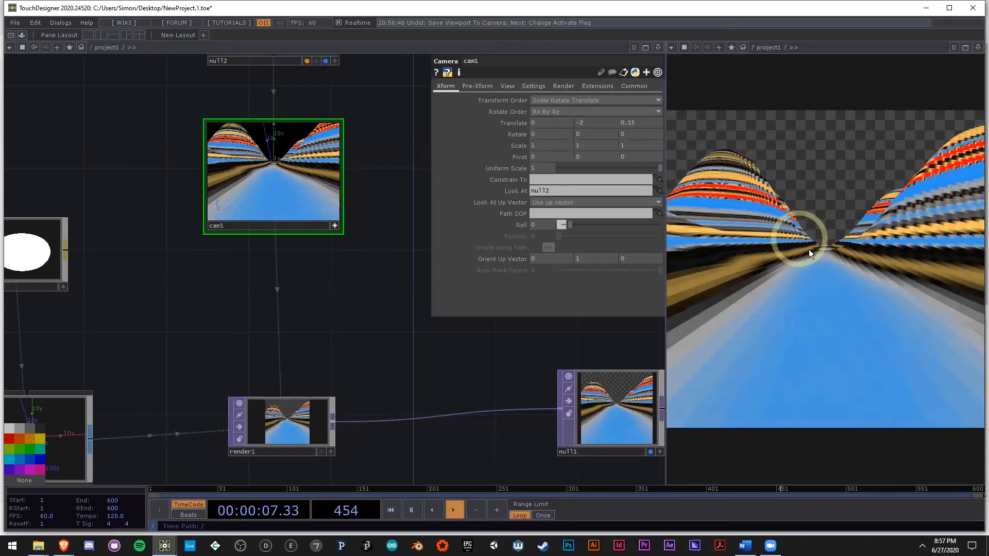
Step: Insert a Math CHOP between math1 and the ramp null
{"action": "scroll", "coordinate": [329, 303], "scroll_direction": "down", "scroll_amount": 5}
{"action": "left_click_drag", "start_coordinate": [171, 254], "coordinate": [299, 264]}
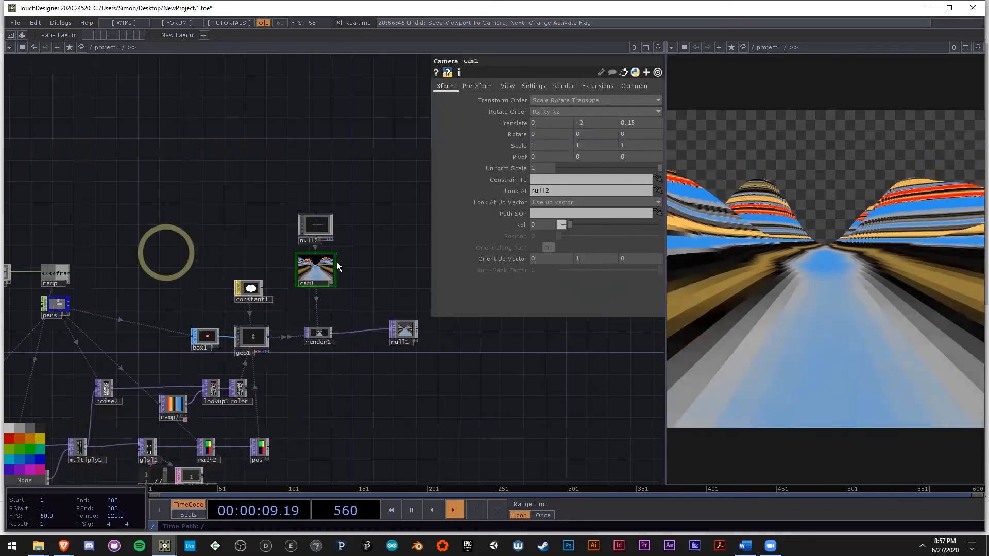
{"action": "scroll", "coordinate": [102, 308], "scroll_direction": "up", "scroll_amount": 3}
{"action": "left_click_drag", "start_coordinate": [142, 317], "coordinate": [271, 338]}
{"action": "right_click_drag", "start_coordinate": [271, 339], "coordinate": [114, 255]}
{"action": "left_click_drag", "start_coordinate": [249, 295], "coordinate": [194, 297]}
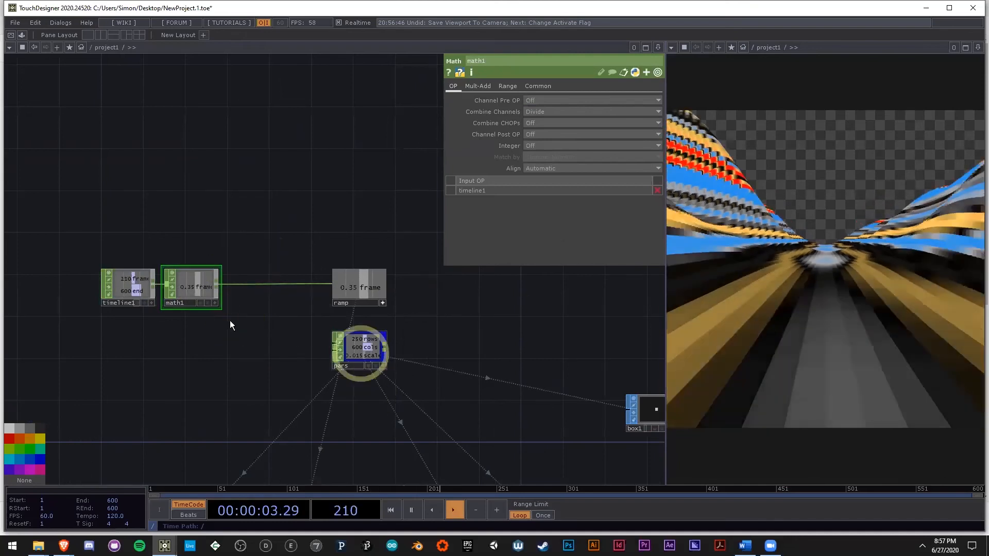
{"action": "scroll", "coordinate": [227, 294], "scroll_direction": "up", "scroll_amount": 4}
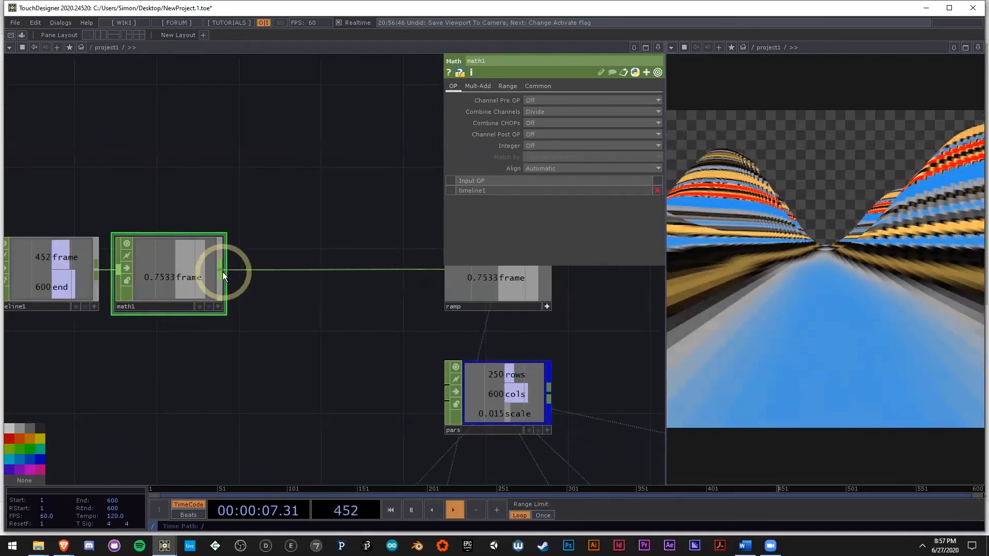
{"action": "right_click", "coordinate": [222, 273]}
{"action": "type", "text": "m"}
{"action": "left_click", "coordinate": [254, 179]}
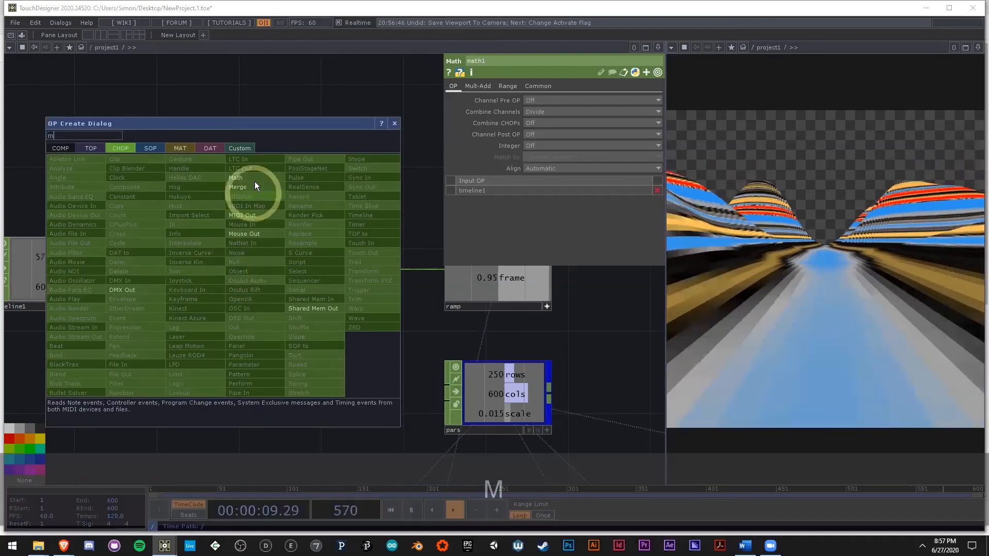
{"action": "left_click", "coordinate": [341, 278]}
Step: Reverse the output of math3 by setting its To Range from 1 to 0
{"action": "left_click", "coordinate": [511, 86]}
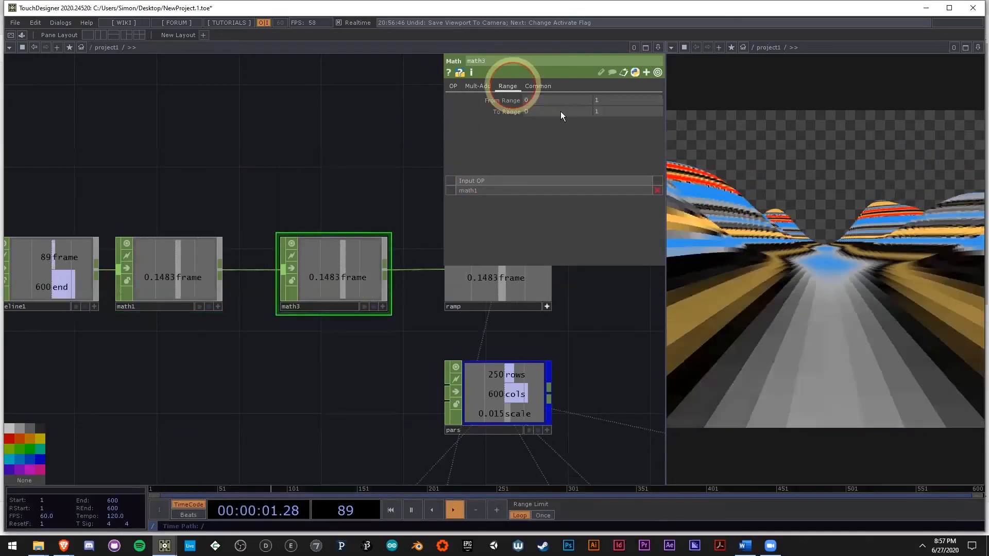
{"action": "left_click", "coordinate": [560, 111]}
{"action": "type", "text": "1"}
{"action": "left_click", "coordinate": [349, 160]}
{"action": "type", "text": "0"}
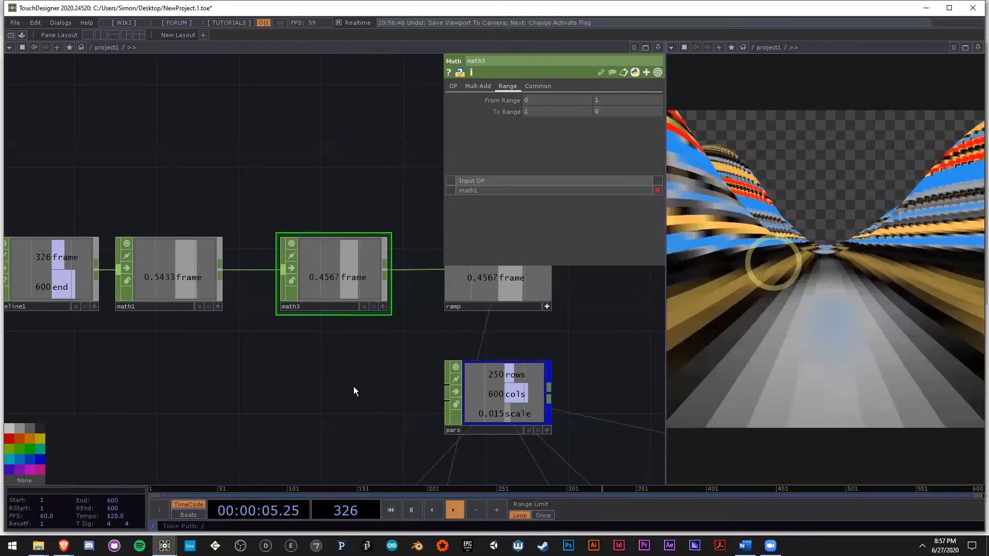
Step: Examine the reversed flyover render and the lookup1, color, math2 and pos nodes that feed geo1
{"action": "scroll", "coordinate": [199, 364], "scroll_direction": "down", "scroll_amount": 5}
{"action": "scroll", "coordinate": [526, 423], "scroll_direction": "up", "scroll_amount": 5}
{"action": "left_click_drag", "start_coordinate": [526, 424], "coordinate": [402, 404]}
{"action": "left_click_drag", "start_coordinate": [281, 315], "coordinate": [437, 326]}
{"action": "scroll", "coordinate": [422, 355], "scroll_direction": "down", "scroll_amount": 2}
{"action": "left_click_drag", "start_coordinate": [422, 355], "coordinate": [543, 375]}
{"action": "scroll", "coordinate": [543, 376], "scroll_direction": "up", "scroll_amount": 2}
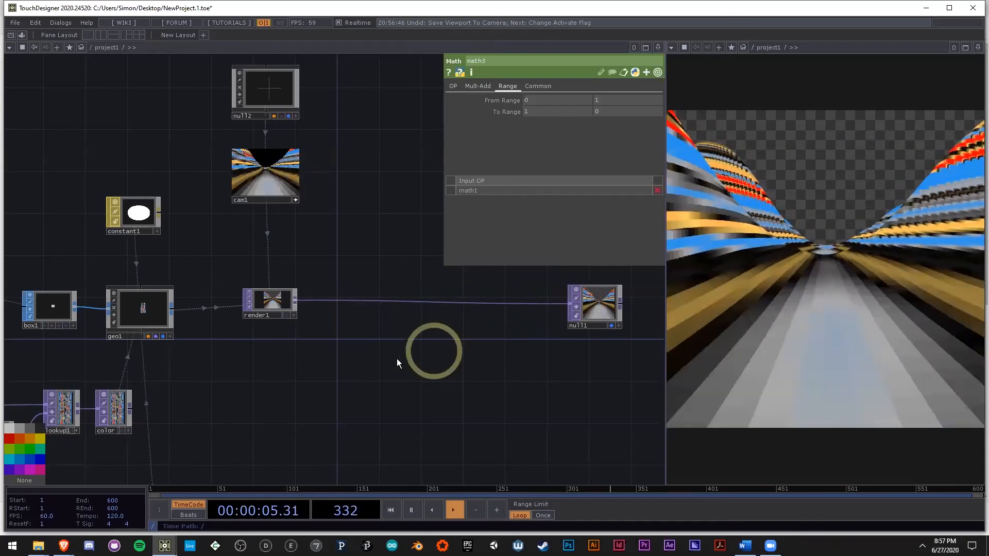
{"action": "left_click_drag", "start_coordinate": [398, 359], "coordinate": [449, 345]}
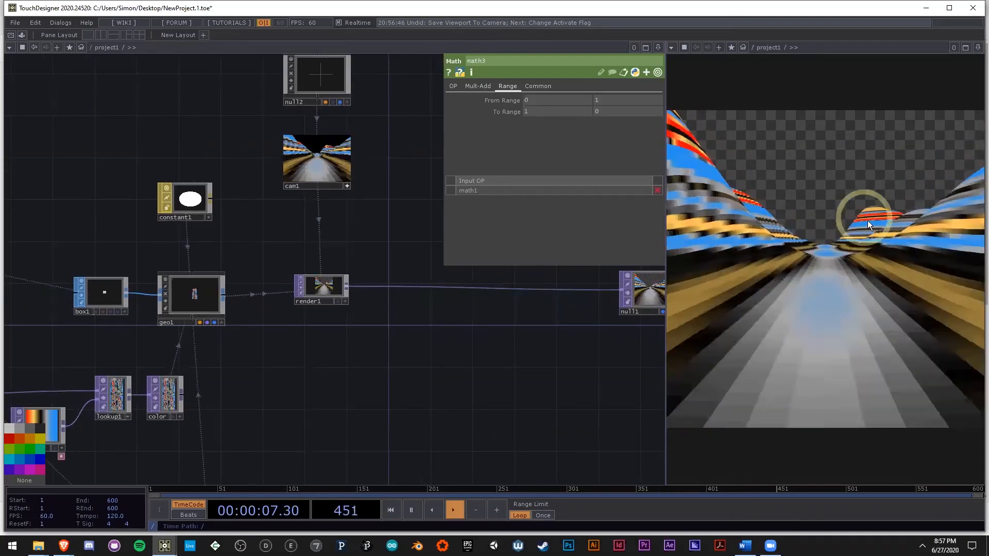
{"action": "left_click_drag", "start_coordinate": [473, 361], "coordinate": [577, 337]}
{"action": "scroll", "coordinate": [576, 337], "scroll_direction": "down", "scroll_amount": 6}
{"action": "scroll", "coordinate": [342, 339], "scroll_direction": "up", "scroll_amount": 3}
{"action": "left_click_drag", "start_coordinate": [479, 365], "coordinate": [380, 240]}
{"action": "scroll", "coordinate": [479, 366], "scroll_direction": "up", "scroll_amount": 3}
{"action": "scroll", "coordinate": [297, 269], "scroll_direction": "up", "scroll_amount": 5}
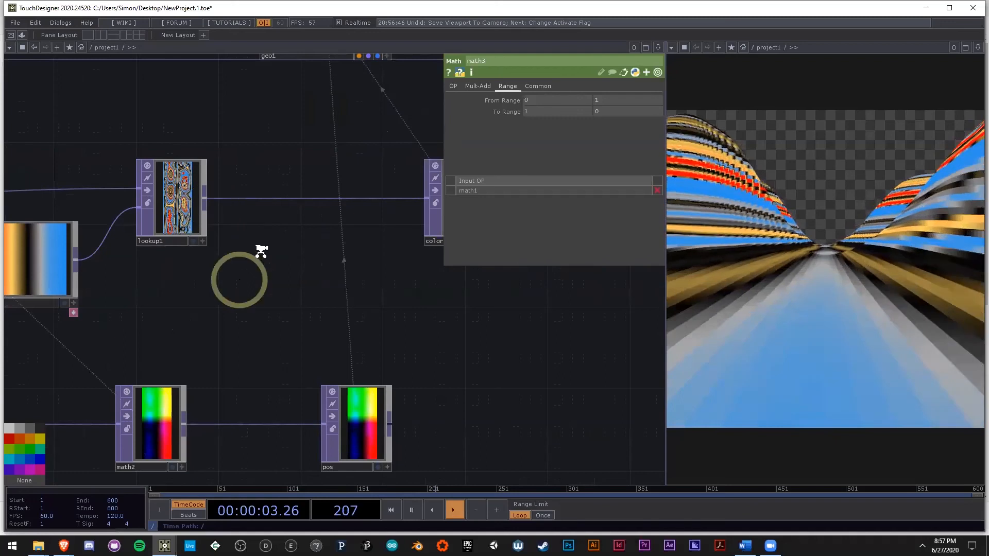
{"action": "scroll", "coordinate": [242, 226], "scroll_direction": "down", "scroll_amount": 2}
{"action": "scroll", "coordinate": [222, 206], "scroll_direction": "up", "scroll_amount": 5}
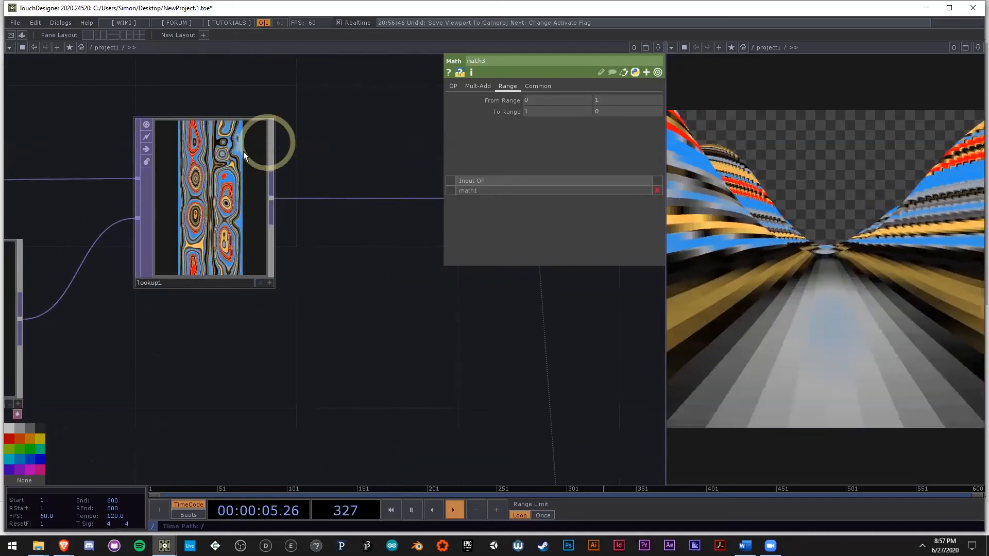
{"action": "scroll", "coordinate": [260, 154], "scroll_direction": "down", "scroll_amount": 3}
{"action": "left_click_drag", "start_coordinate": [348, 264], "coordinate": [240, 216]}
{"action": "scroll", "coordinate": [232, 232], "scroll_direction": "down", "scroll_amount": 3}
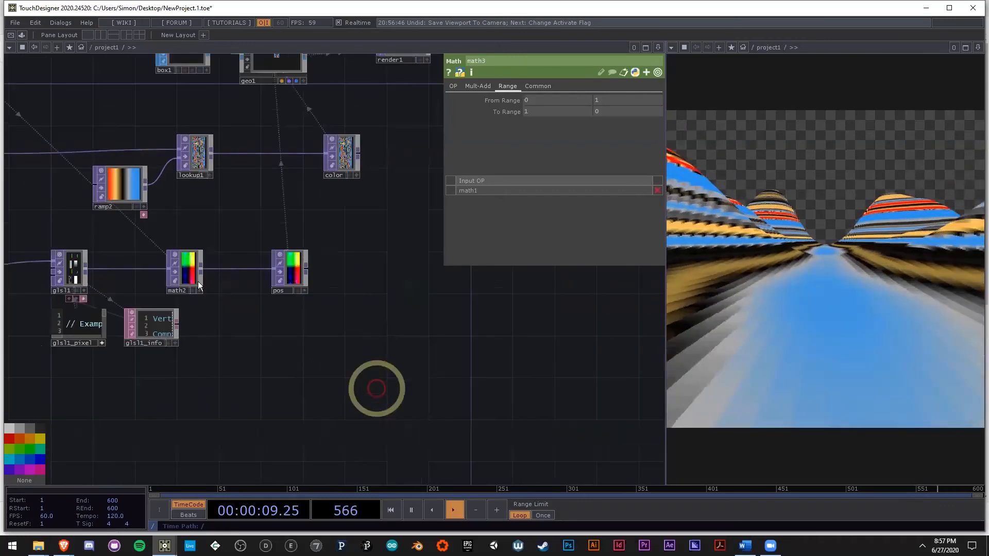
{"action": "scroll", "coordinate": [515, 391], "scroll_direction": "down", "scroll_amount": 3}
{"action": "middle_click_drag", "start_coordinate": [380, 316], "coordinate": [486, 330]}
{"action": "left_click_drag", "start_coordinate": [533, 322], "coordinate": [432, 362]}
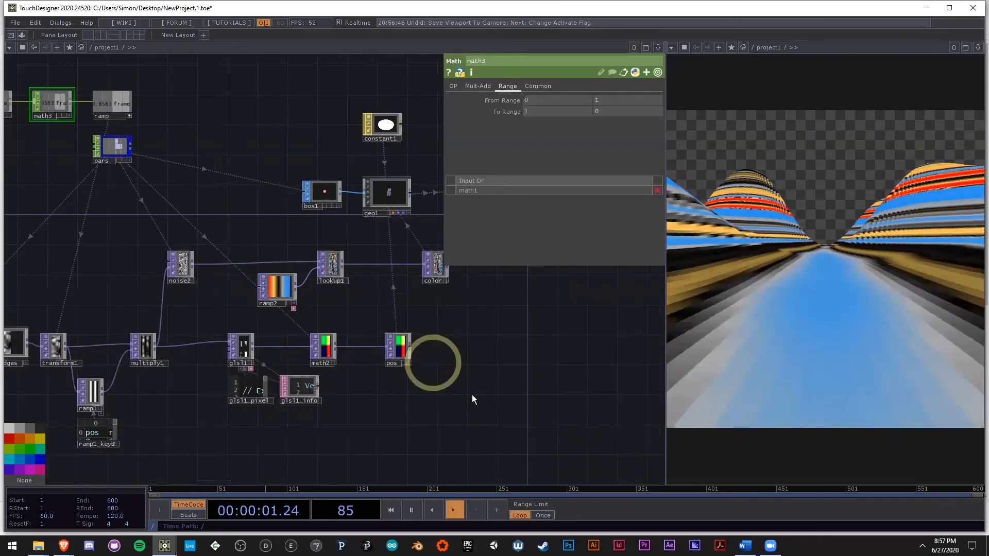
Step: Move the glsl1, math2 and pos row further down and place a new Ramp TOP below lookup1
{"action": "right_click_drag", "start_coordinate": [472, 394], "coordinate": [248, 343]}
{"action": "left_click_drag", "start_coordinate": [247, 343], "coordinate": [254, 416]}
{"action": "double_click", "coordinate": [309, 346]}
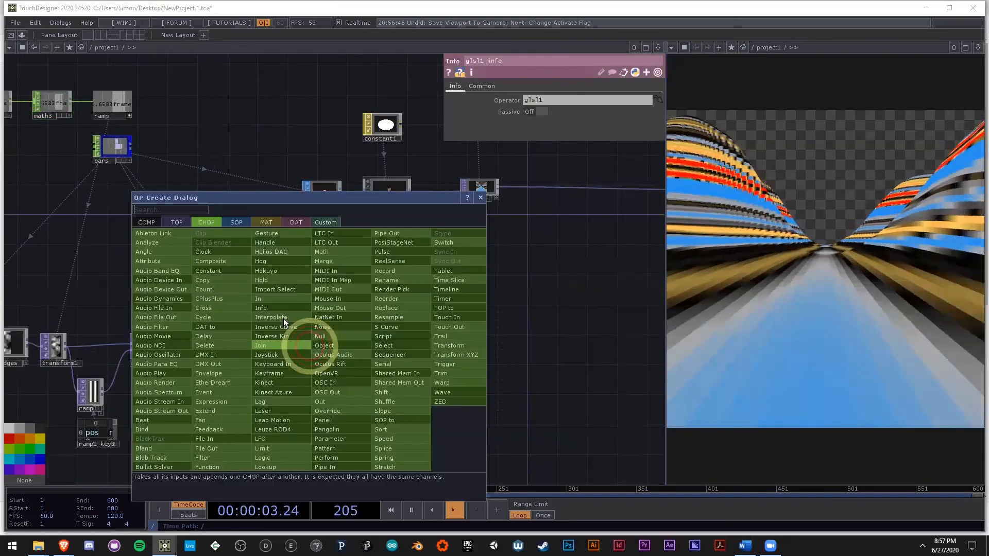
{"action": "type", "text": "ra"}
{"action": "left_click", "coordinate": [180, 223]}
{"action": "left_click", "coordinate": [262, 468]}
{"action": "left_click", "coordinate": [335, 333]}
{"action": "scroll", "coordinate": [335, 332], "scroll_direction": "up", "scroll_amount": 3}
{"action": "scroll", "coordinate": [196, 256], "scroll_direction": "down", "scroll_amount": 4}
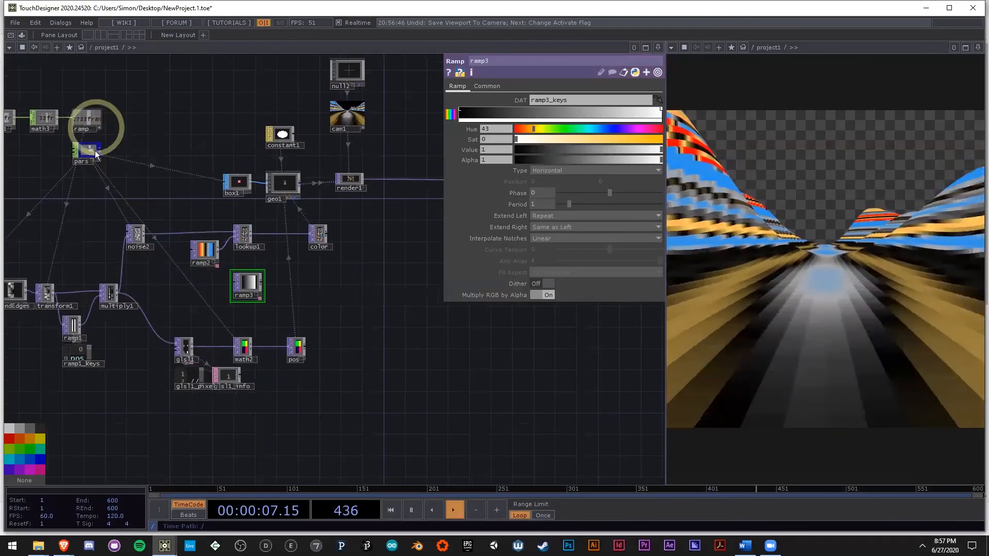
Step: Copy the expression that drives the first resolution value of noise2
{"action": "left_click", "coordinate": [92, 150]}
{"action": "scroll", "coordinate": [93, 150], "scroll_direction": "up", "scroll_amount": 5}
{"action": "left_click", "coordinate": [224, 353]}
{"action": "left_click_drag", "start_coordinate": [316, 351], "coordinate": [336, 312]}
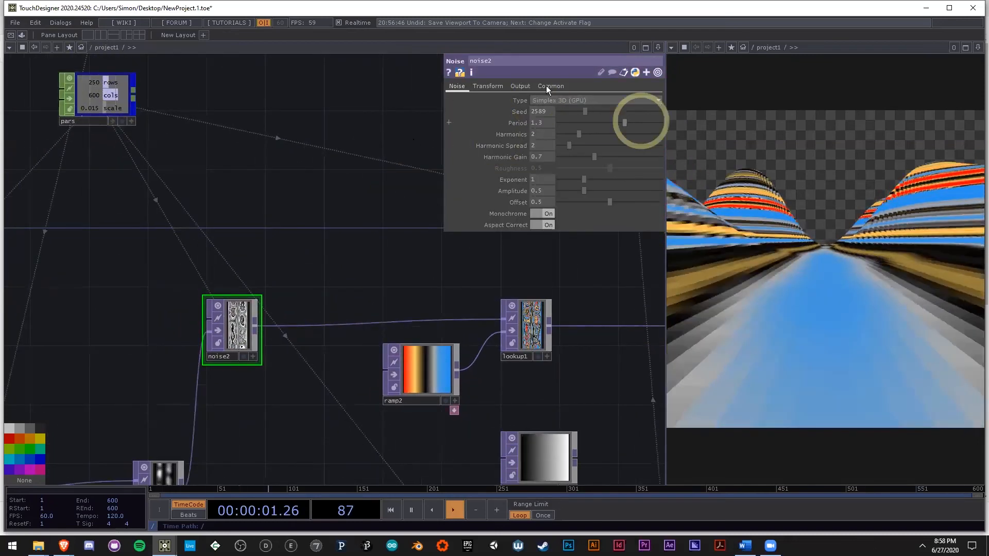
{"action": "left_click", "coordinate": [546, 87]}
{"action": "left_click", "coordinate": [577, 111]}
{"action": "key", "text": "ctrl+a"}
{"action": "key", "text": "ctrl+c"}
Step: Paste the expression into both resolution values of ramp3 and change the second one's channel to cols
{"action": "left_click_drag", "start_coordinate": [441, 275], "coordinate": [281, 219]}
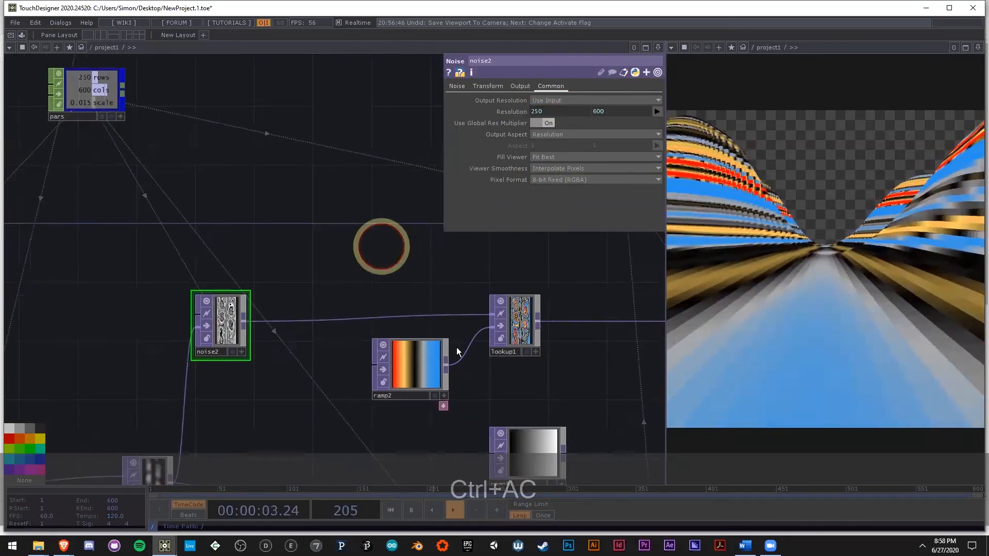
{"action": "left_click_drag", "start_coordinate": [504, 406], "coordinate": [430, 358]}
{"action": "left_click", "coordinate": [316, 345]}
{"action": "left_click", "coordinate": [502, 88]}
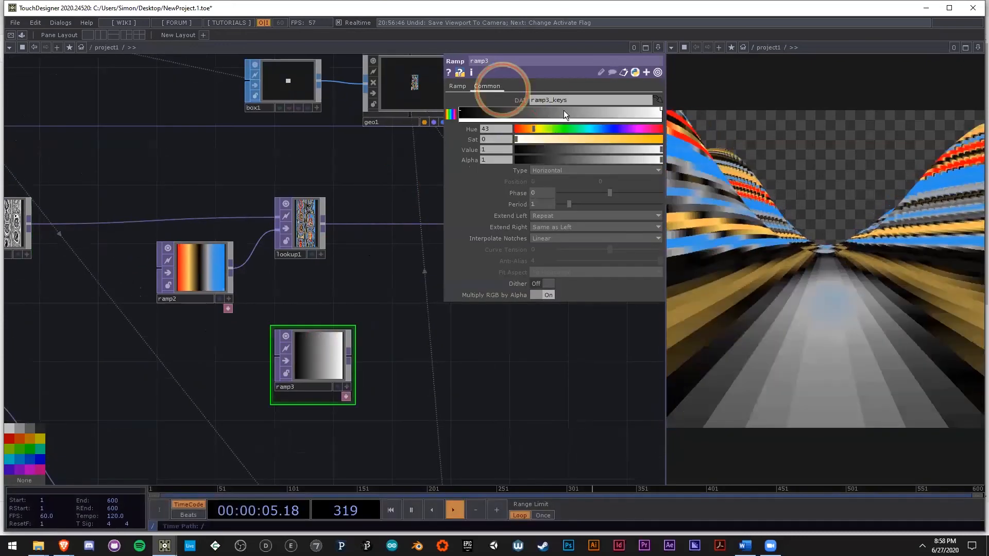
{"action": "left_click", "coordinate": [624, 111]}
{"action": "key", "text": "ctrl+v"}
{"action": "key", "text": "ctrl+v"}
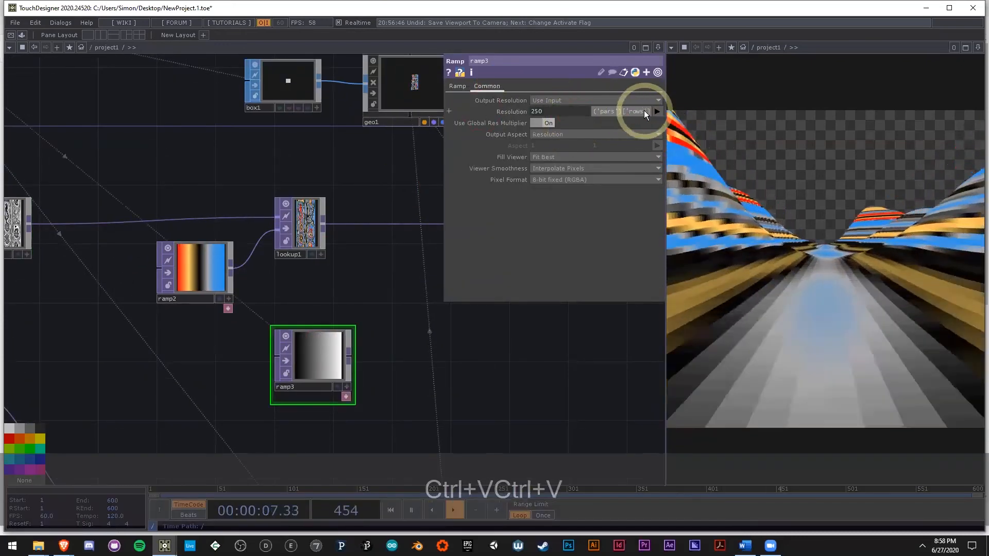
{"action": "type", "text": "cols"}
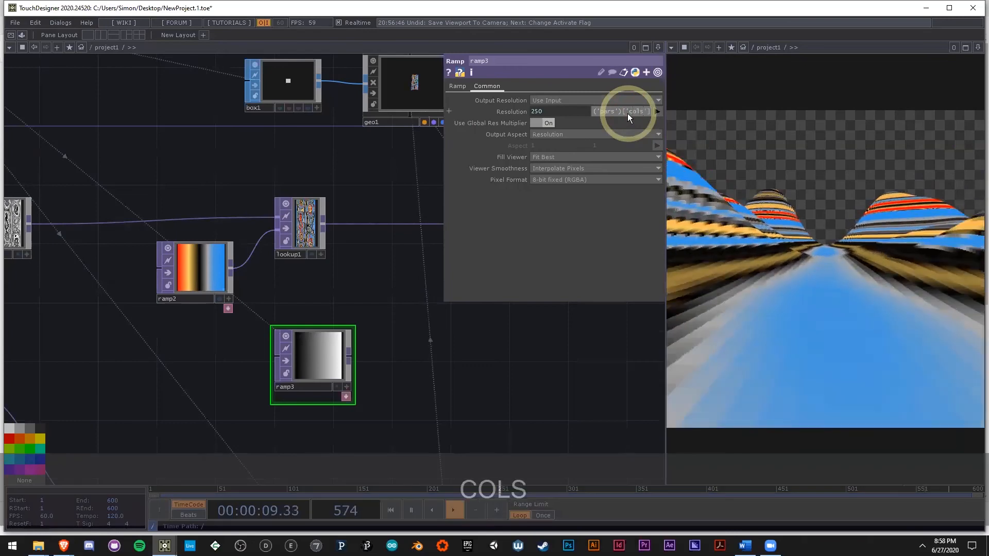
{"action": "key", "text": "Return"}
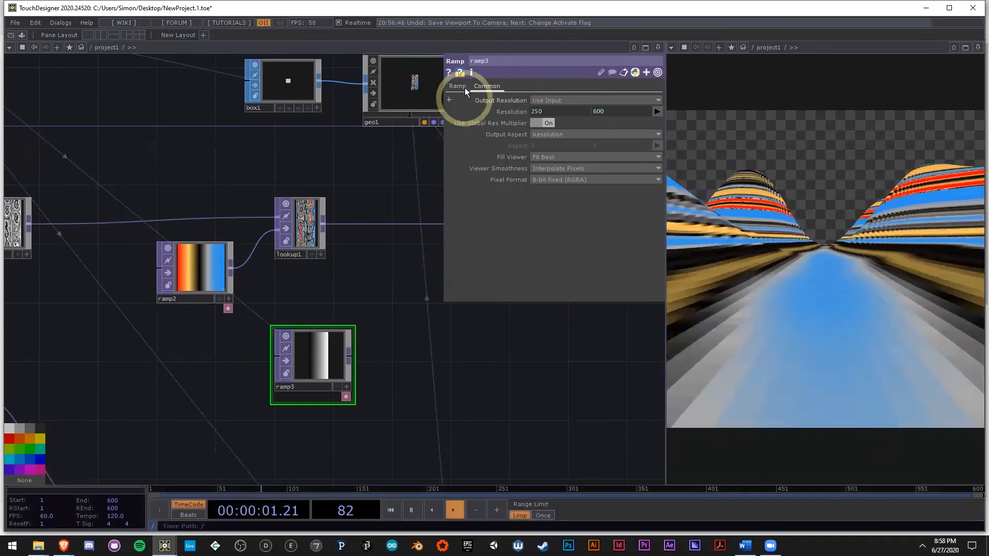
Step: Set ramp3's type to Vertical and raise the value of its black key to 1
{"action": "left_click", "coordinate": [463, 87]}
{"action": "left_click", "coordinate": [567, 172]}
{"action": "left_click", "coordinate": [557, 179]}
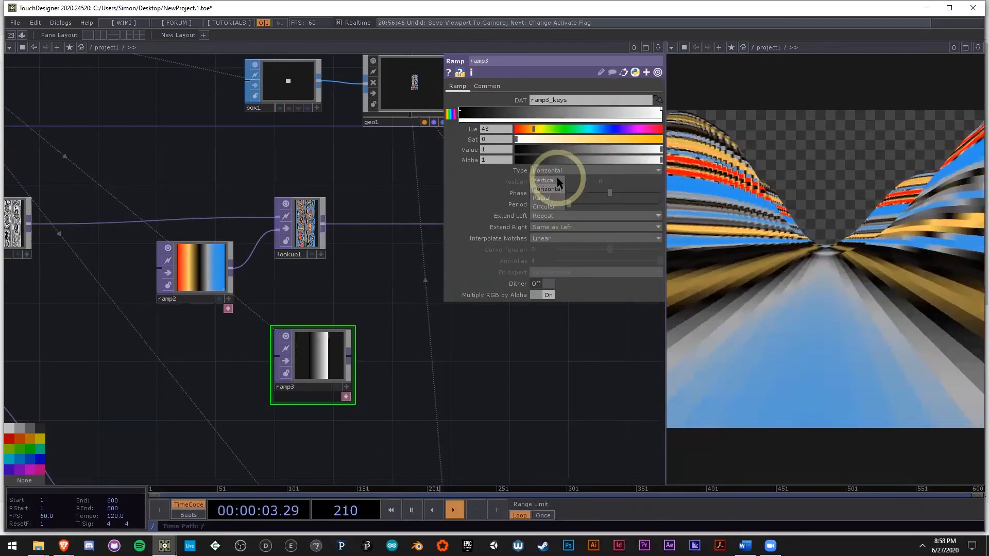
{"action": "scroll", "coordinate": [340, 355], "scroll_direction": "up", "scroll_amount": 3}
{"action": "left_click", "coordinate": [463, 111]}
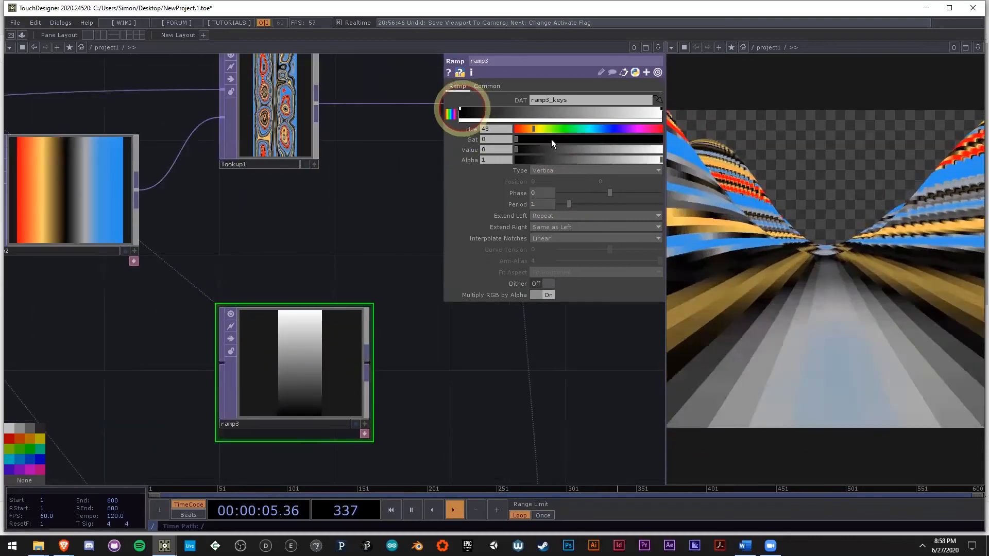
{"action": "left_click_drag", "start_coordinate": [614, 150], "coordinate": [663, 149]}
Step: Add a white key near the far end of ramp3 and set the end key's alpha to 0
{"action": "left_click", "coordinate": [661, 110]}
{"action": "left_click", "coordinate": [641, 112]}
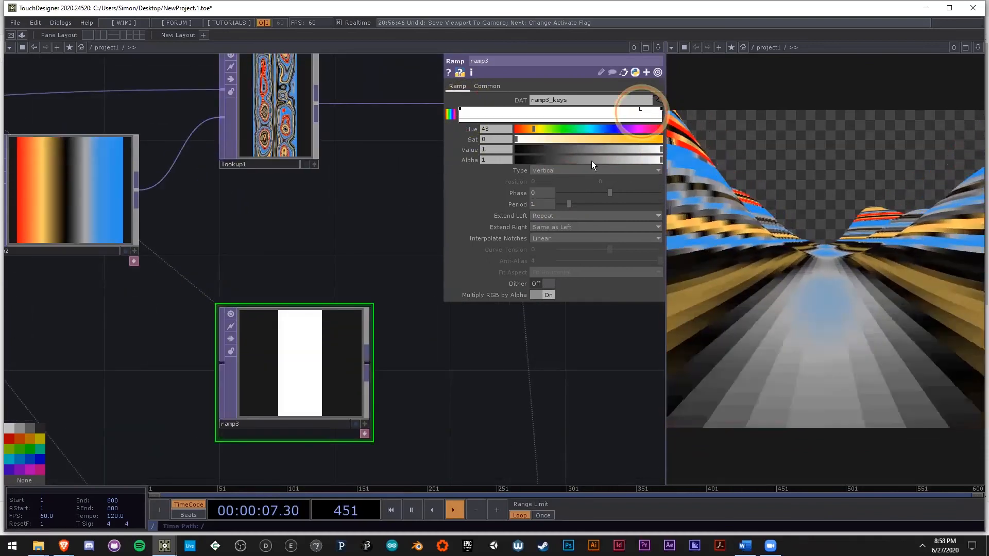
{"action": "left_click_drag", "start_coordinate": [337, 259], "coordinate": [336, 293]}
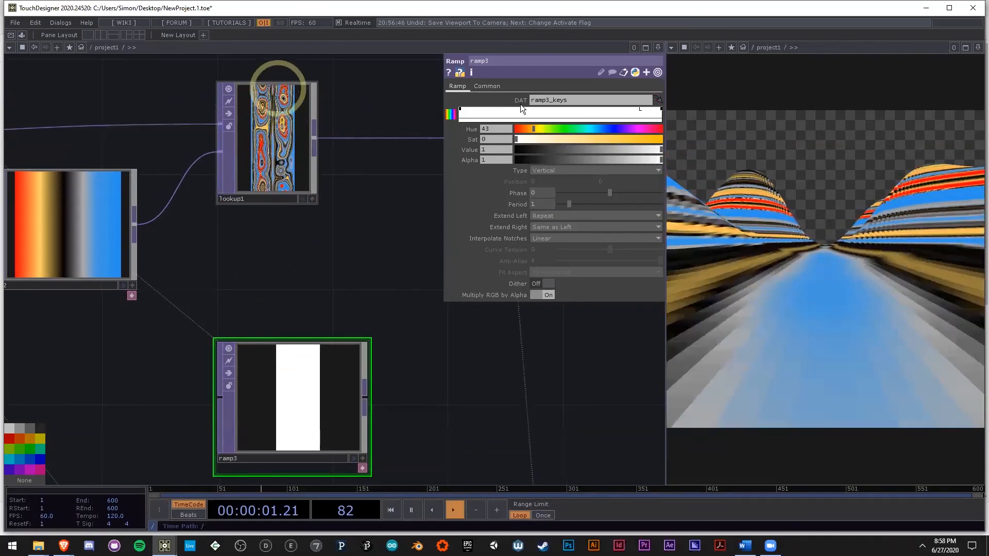
{"action": "left_click_drag", "start_coordinate": [640, 112], "coordinate": [631, 112]}
{"action": "left_click", "coordinate": [661, 110]}
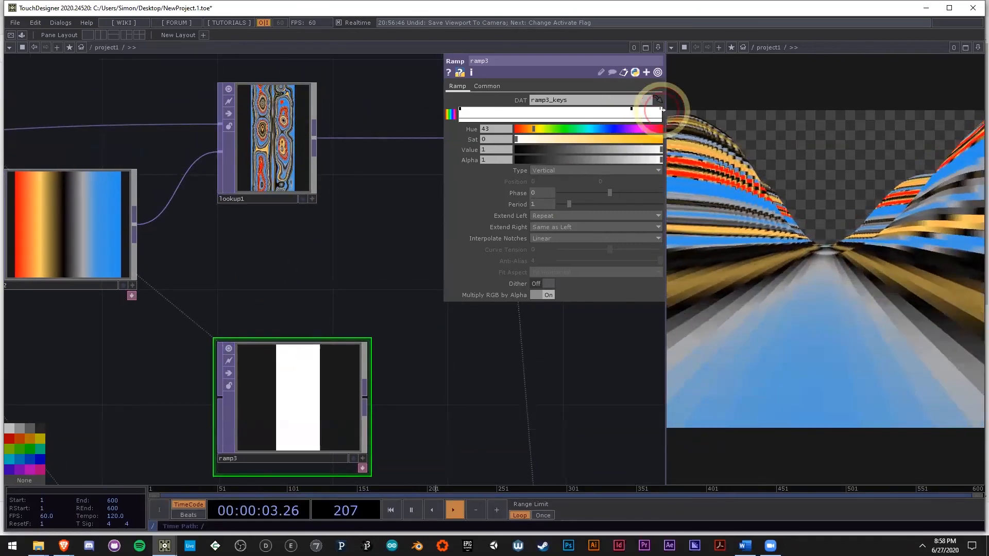
{"action": "left_click_drag", "start_coordinate": [635, 160], "coordinate": [423, 159]}
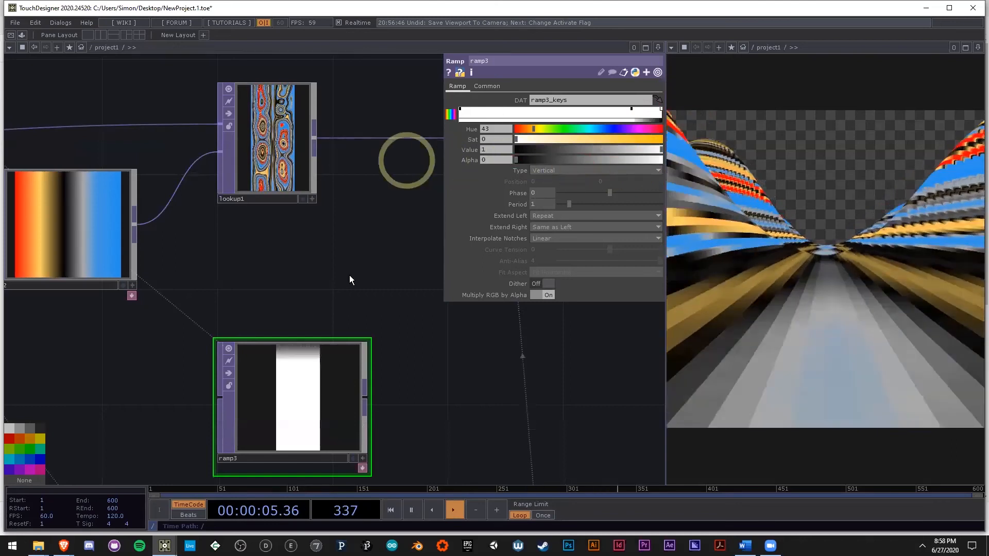
Step: Insert a Multiply TOP between lookup1 and color, and connect ramp3 as its second input
{"action": "left_click_drag", "start_coordinate": [338, 266], "coordinate": [221, 260]}
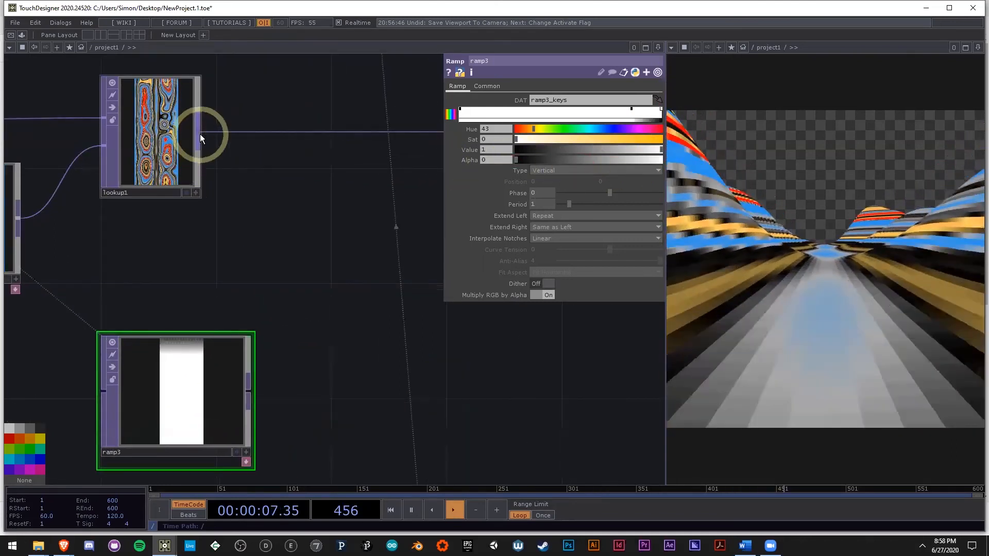
{"action": "right_click", "coordinate": [200, 134]}
{"action": "left_click", "coordinate": [168, 52]}
{"action": "left_click", "coordinate": [324, 210]}
{"action": "left_click_drag", "start_coordinate": [276, 232], "coordinate": [249, 391]}
{"action": "left_click_drag", "start_coordinate": [435, 351], "coordinate": [267, 407]}
{"action": "left_click_drag", "start_coordinate": [335, 187], "coordinate": [219, 220]}
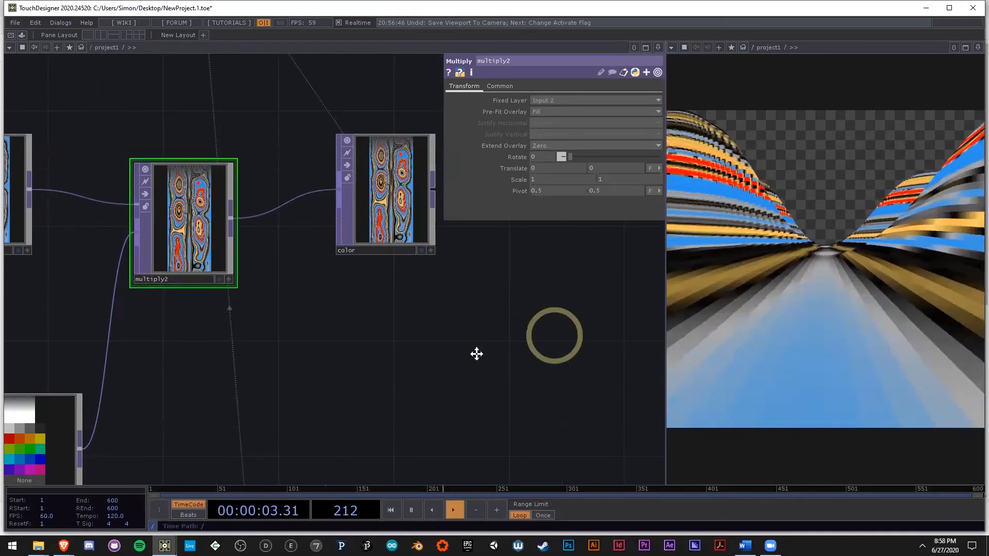
{"action": "left_click_drag", "start_coordinate": [475, 353], "coordinate": [423, 371]}
{"action": "left_click_drag", "start_coordinate": [349, 236], "coordinate": [348, 265]}
{"action": "scroll", "coordinate": [423, 340], "scroll_direction": "down", "scroll_amount": 4}
Step: Assign the alpha channel "a" to the A field of geo1's instance colour
{"action": "left_click", "coordinate": [329, 197]}
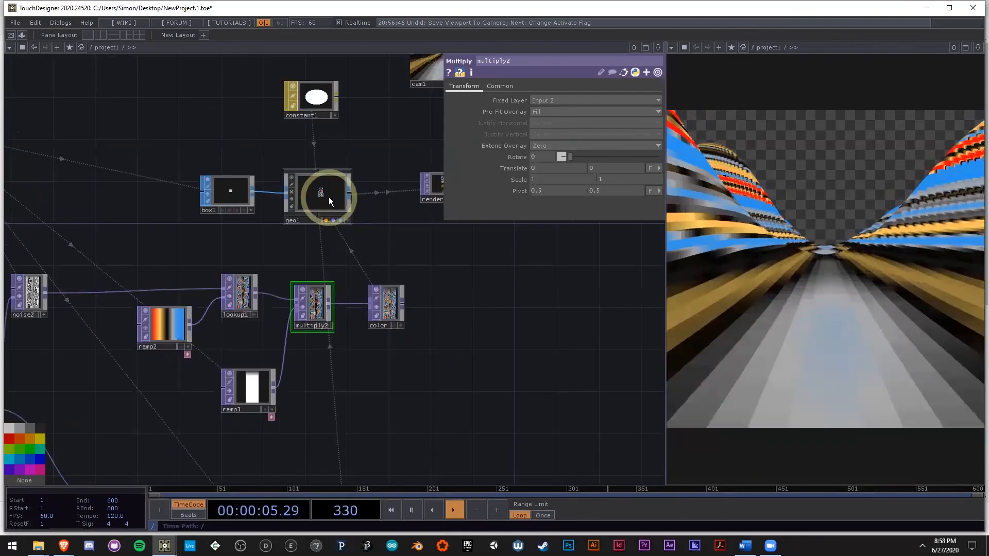
{"action": "left_click", "coordinate": [491, 86]}
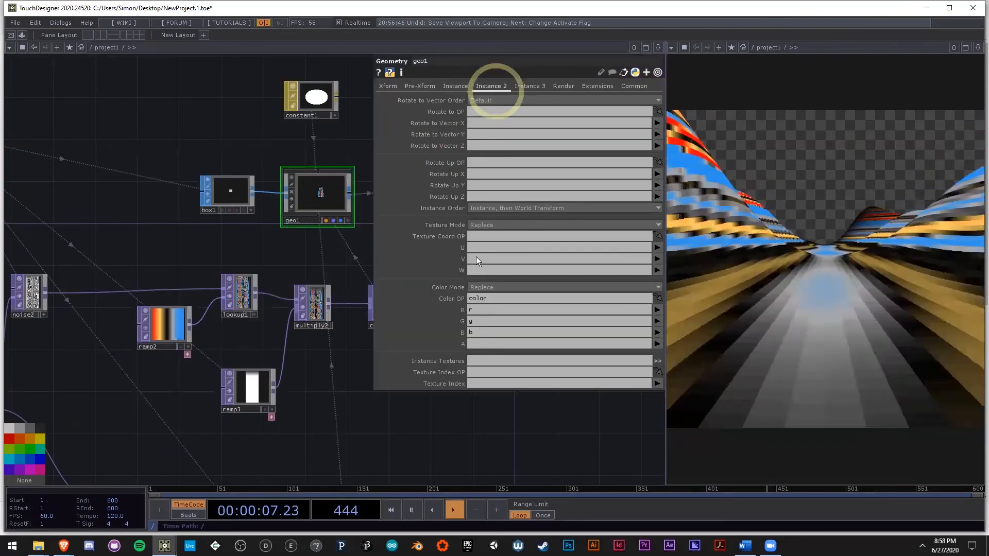
{"action": "left_click", "coordinate": [485, 344]}
{"action": "type", "text": "a"}
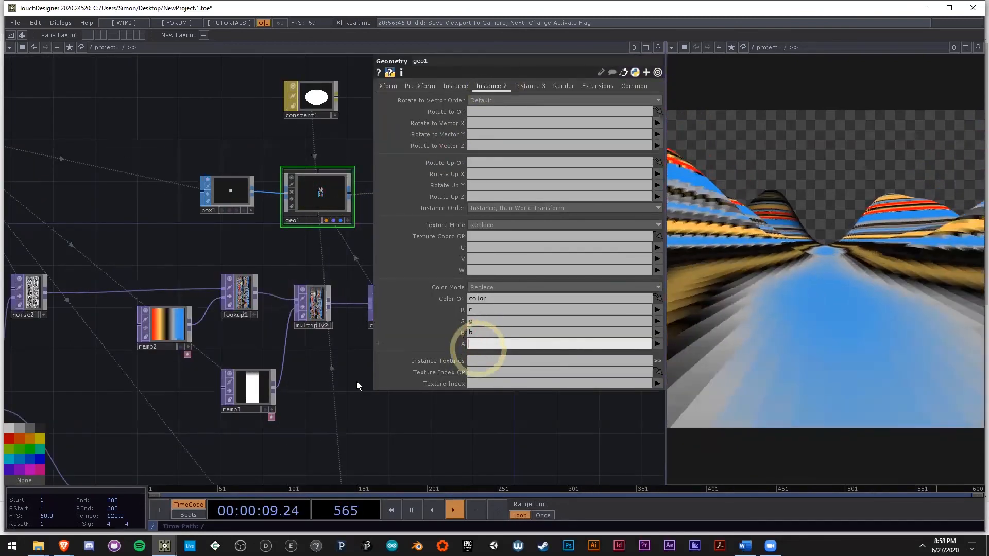
{"action": "left_click", "coordinate": [352, 386]}
{"action": "left_click", "coordinate": [788, 252]}
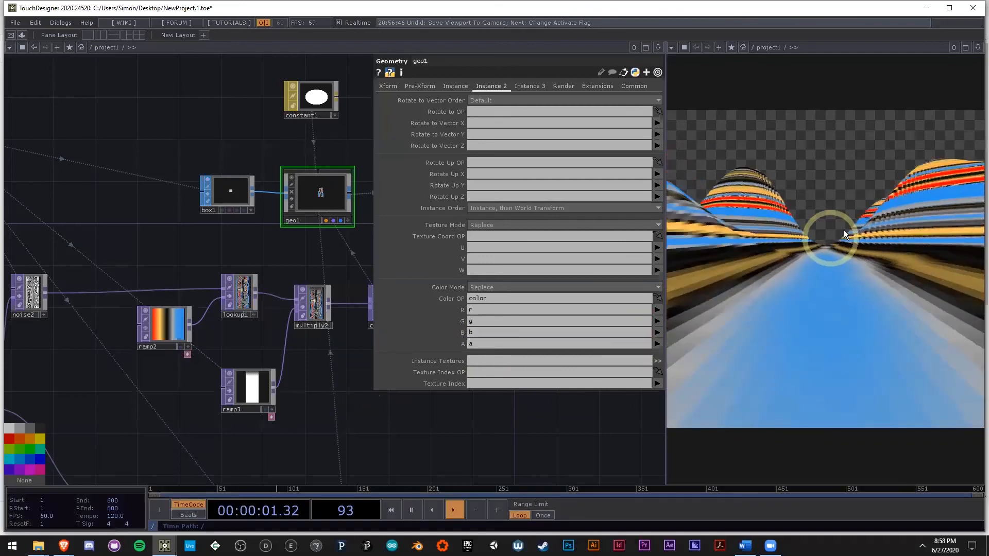
Step: Compare the render with the finished terrainFlyover example in the other open project and return to this one
{"action": "left_click_drag", "start_coordinate": [477, 428], "coordinate": [291, 420]}
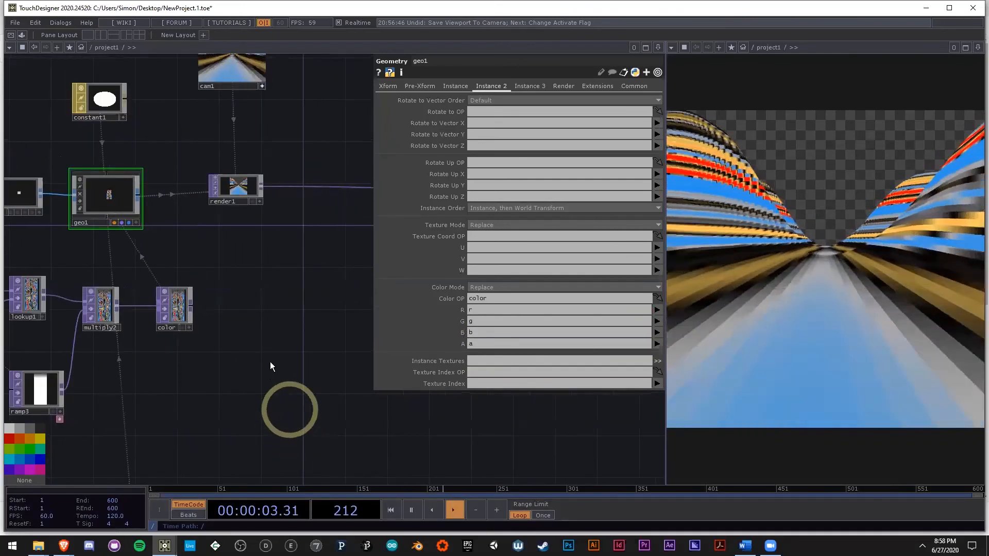
{"action": "left_click", "coordinate": [243, 188]}
{"action": "left_click_drag", "start_coordinate": [246, 188], "coordinate": [289, 199]}
{"action": "left_click_drag", "start_coordinate": [374, 315], "coordinate": [282, 335]}
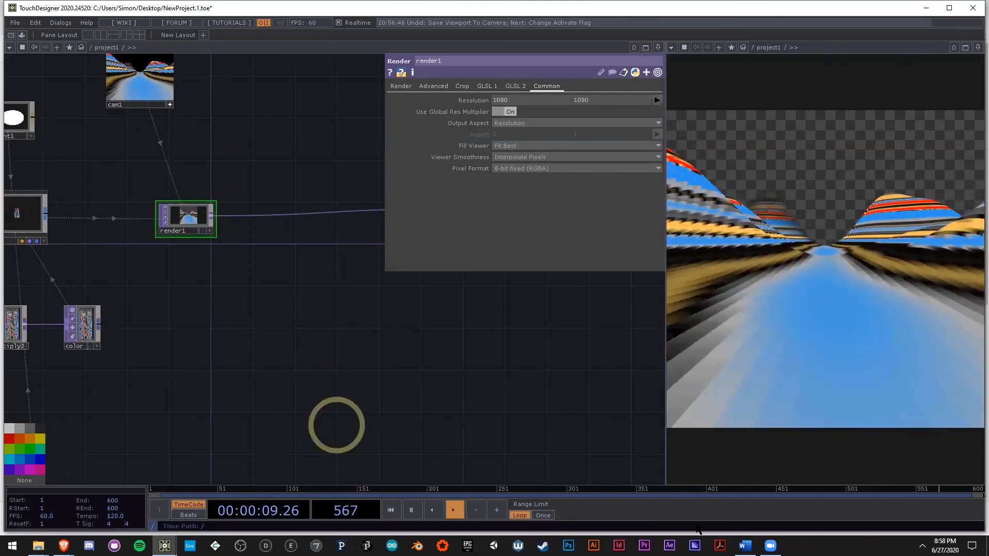
{"action": "mouse_move", "coordinate": [165, 546]}
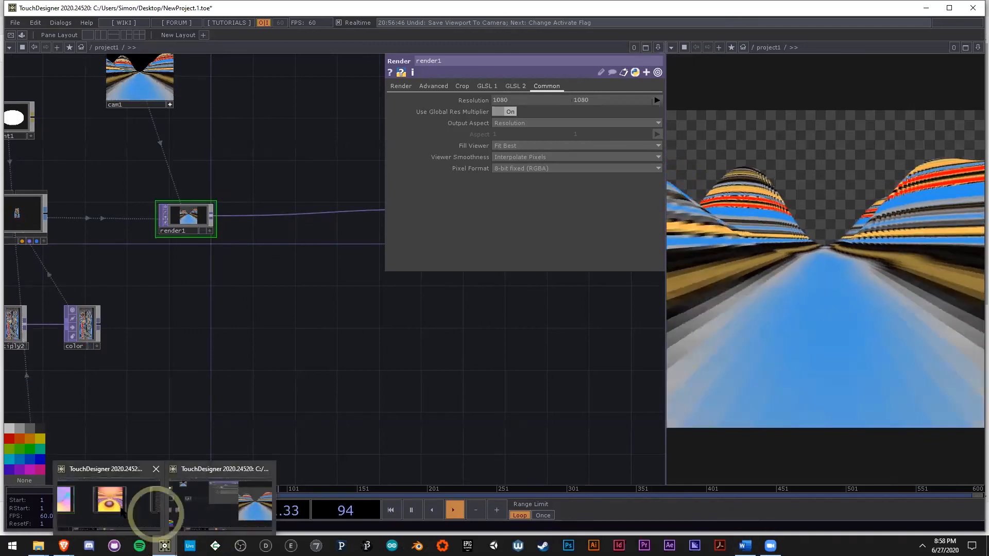
{"action": "left_click", "coordinate": [123, 513]}
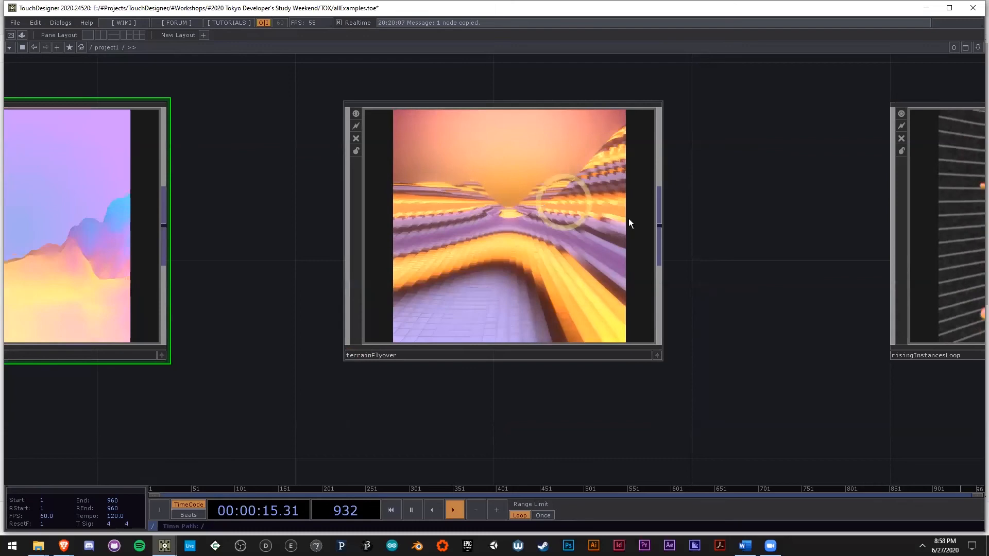
{"action": "key", "text": "alt+Tab"}
{"action": "left_click_drag", "start_coordinate": [310, 289], "coordinate": [290, 313]}
Step: Add an unconnected Ramp TOP below render1 in the network
{"action": "right_click", "coordinate": [191, 241]}
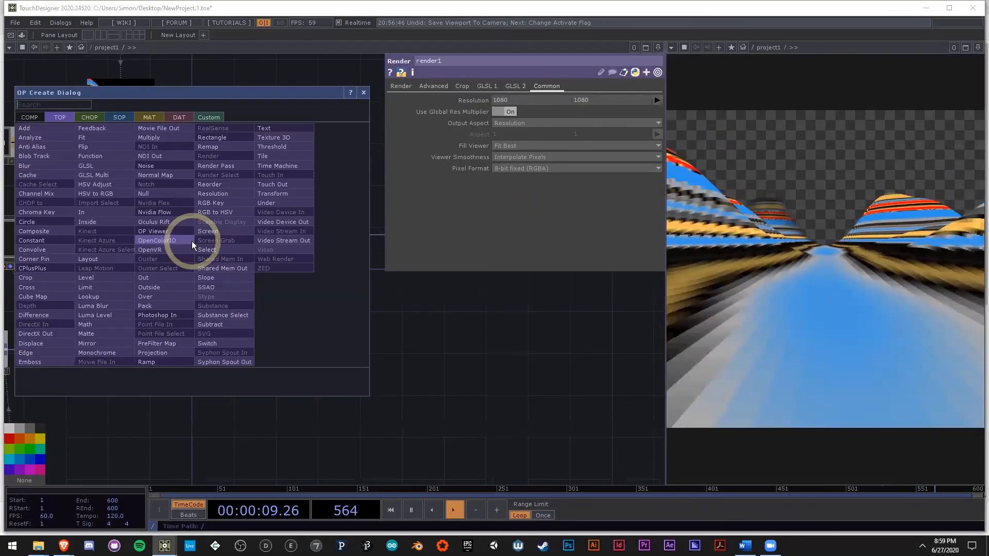
{"action": "left_click", "coordinate": [462, 380]}
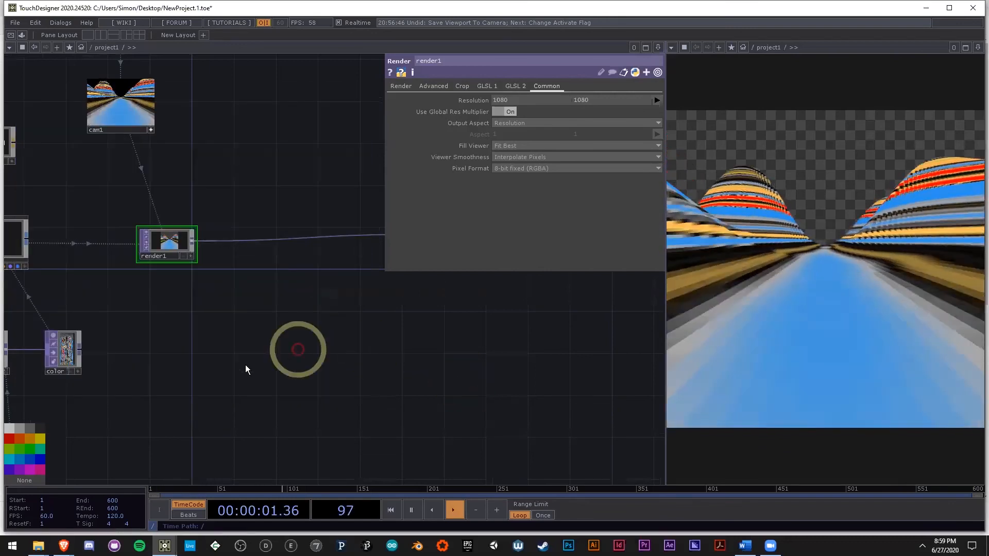
{"action": "right_click", "coordinate": [204, 378]}
{"action": "type", "text": "ra"}
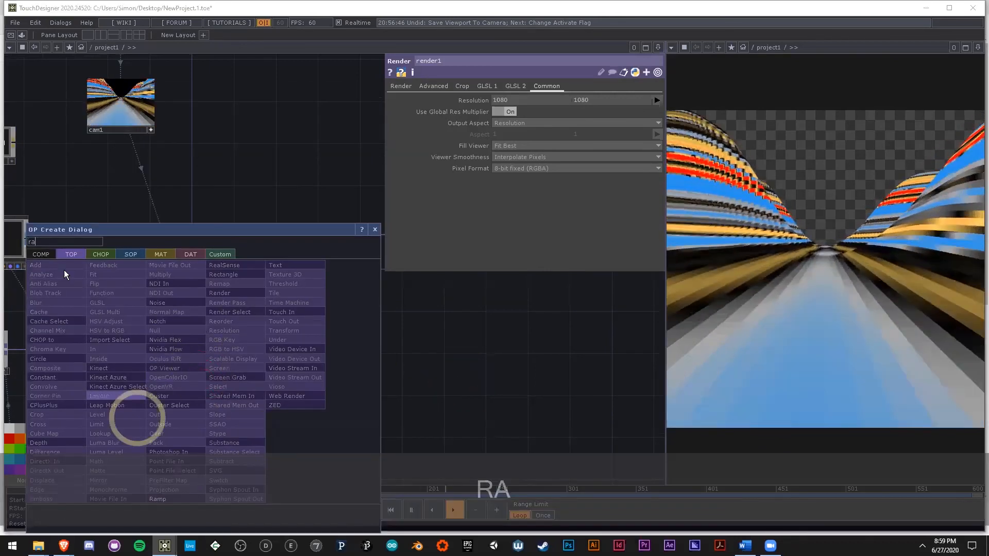
{"action": "left_click", "coordinate": [158, 500]}
{"action": "left_click", "coordinate": [219, 340]}
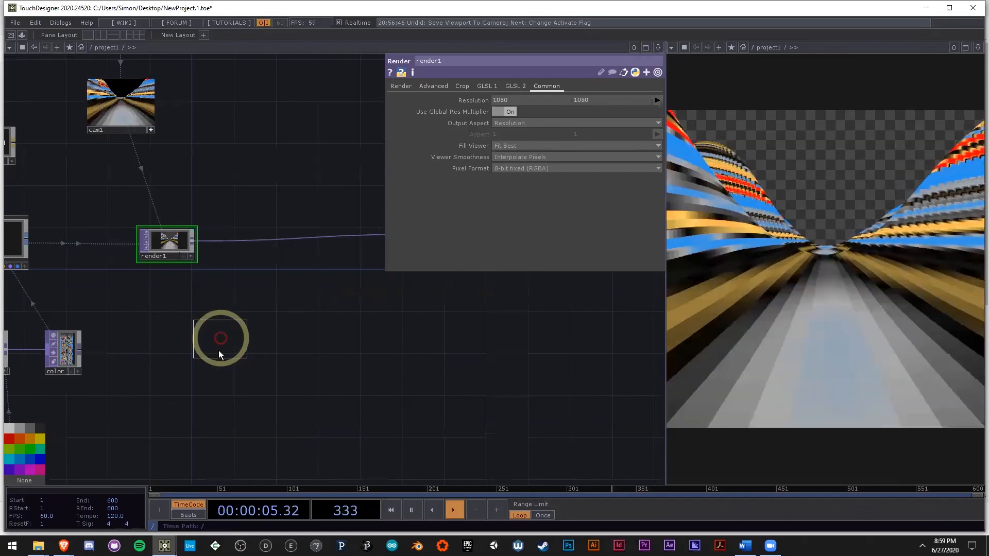
Step: Set ramp4's type to Vertical and move the node lower in the network
{"action": "scroll", "coordinate": [221, 335], "scroll_direction": "up", "scroll_amount": 5}
{"action": "scroll", "coordinate": [361, 242], "scroll_direction": "down", "scroll_amount": 3}
{"action": "left_click", "coordinate": [545, 170]}
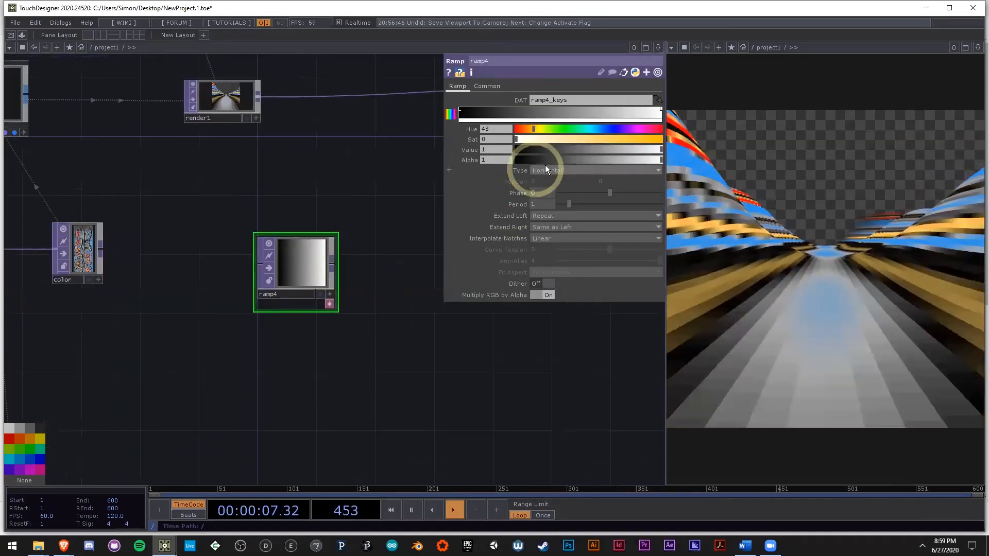
{"action": "left_click", "coordinate": [547, 179]}
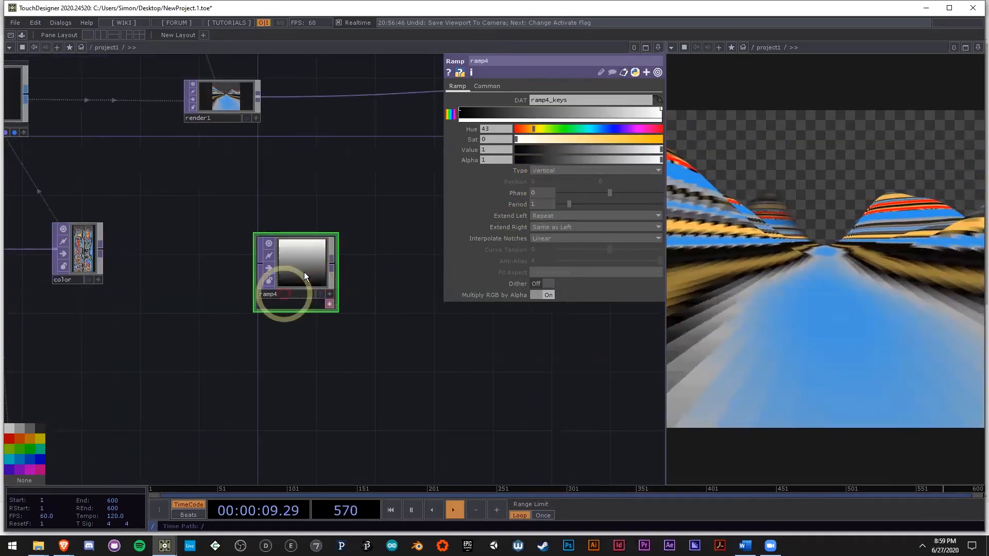
{"action": "left_click_drag", "start_coordinate": [305, 266], "coordinate": [321, 326]}
{"action": "scroll", "coordinate": [335, 358], "scroll_direction": "up", "scroll_amount": 3}
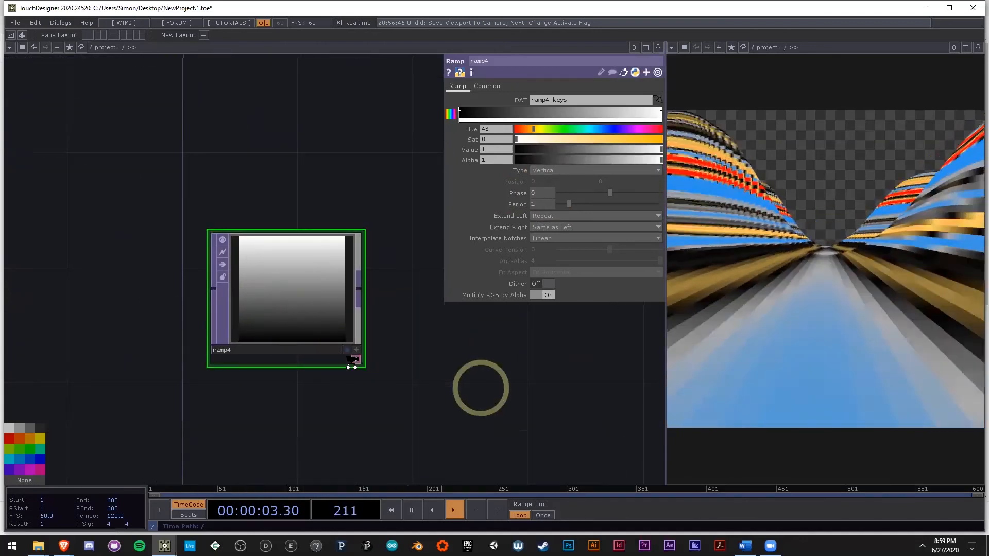
{"action": "scroll", "coordinate": [216, 337], "scroll_direction": "down", "scroll_amount": 3}
{"action": "left_click_drag", "start_coordinate": [274, 303], "coordinate": [227, 251]}
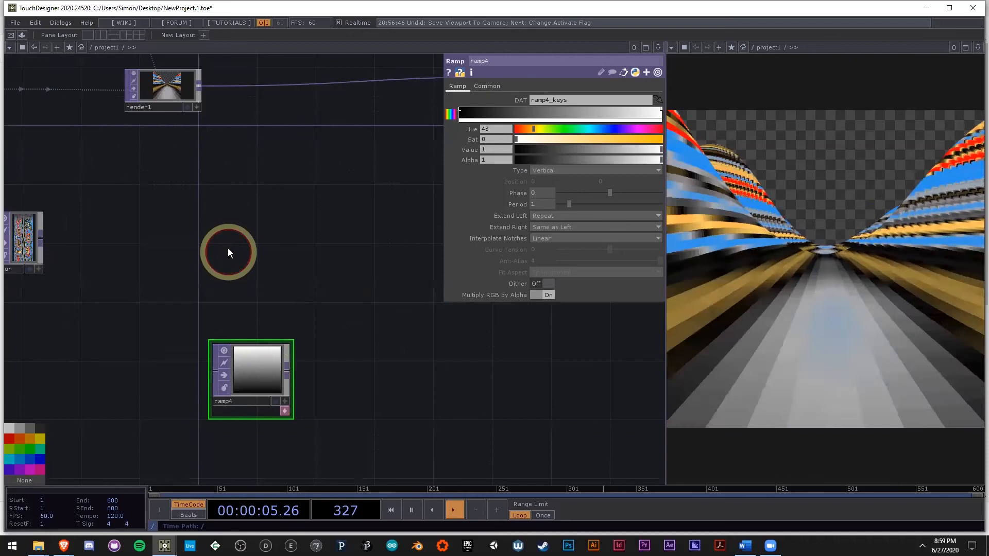
{"action": "double_click", "coordinate": [228, 250]}
{"action": "left_click", "coordinate": [489, 412]}
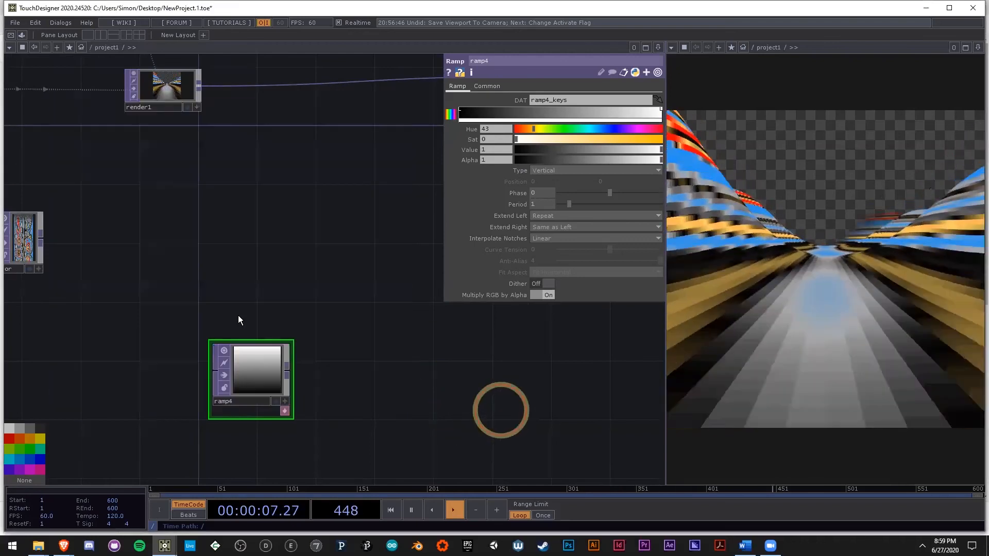
{"action": "double_click", "coordinate": [222, 259]}
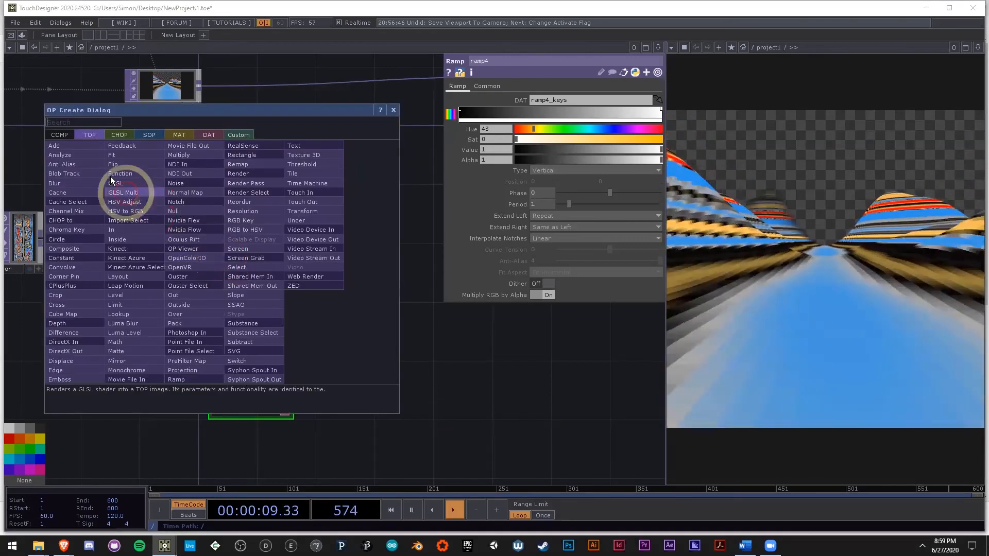
Step: Duplicate ramp4 and place the copy directly above the original
{"action": "left_click", "coordinate": [254, 365]}
{"action": "key", "text": "ctrl+c"}
{"action": "key", "text": "ctrl+v"}
{"action": "left_click_drag", "start_coordinate": [262, 448], "coordinate": [295, 283]}
Step: Set the copied ramp's type to Circular and both its left and right extend modes to Hold
{"action": "left_click", "coordinate": [546, 170]}
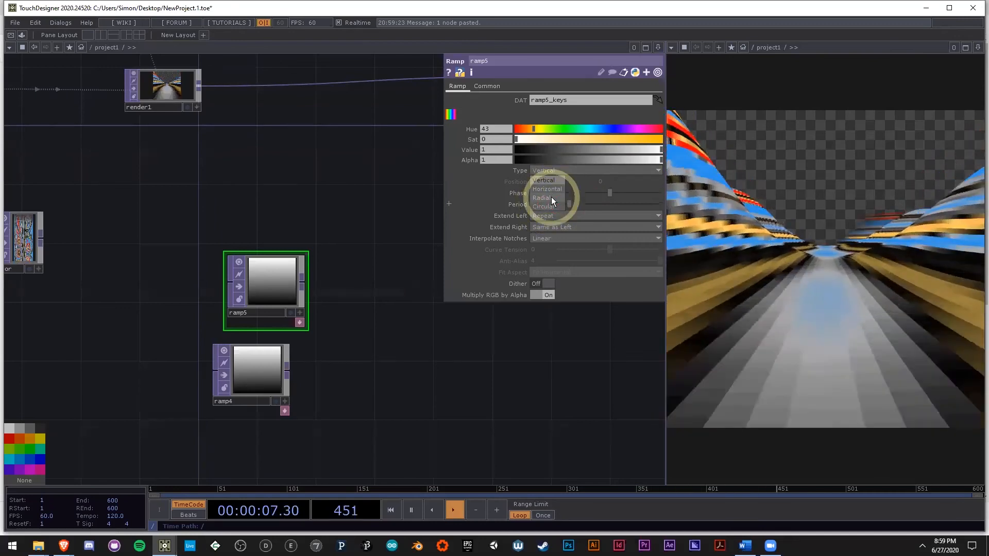
{"action": "left_click", "coordinate": [545, 206]}
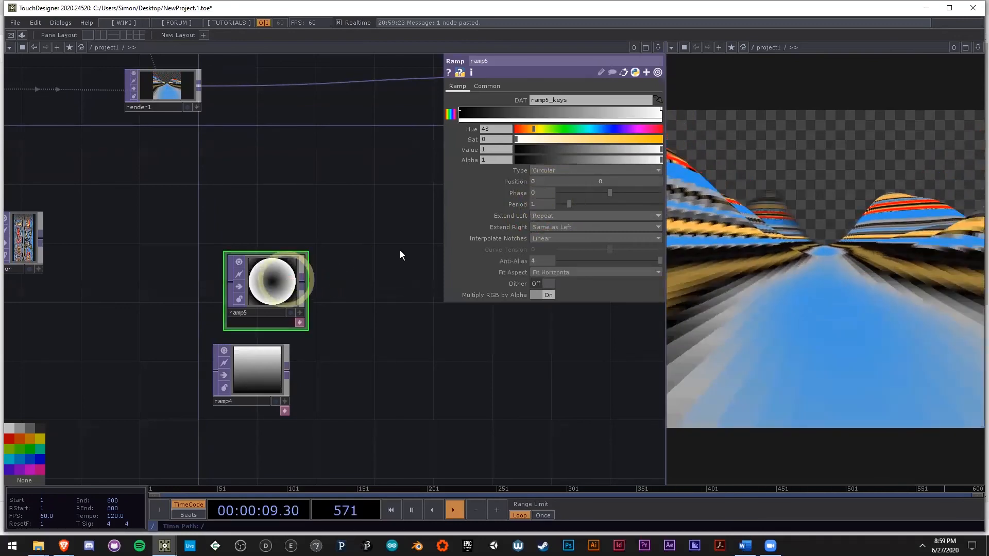
{"action": "left_click", "coordinate": [558, 212]}
{"action": "left_click", "coordinate": [543, 226]}
{"action": "left_click", "coordinate": [544, 227]}
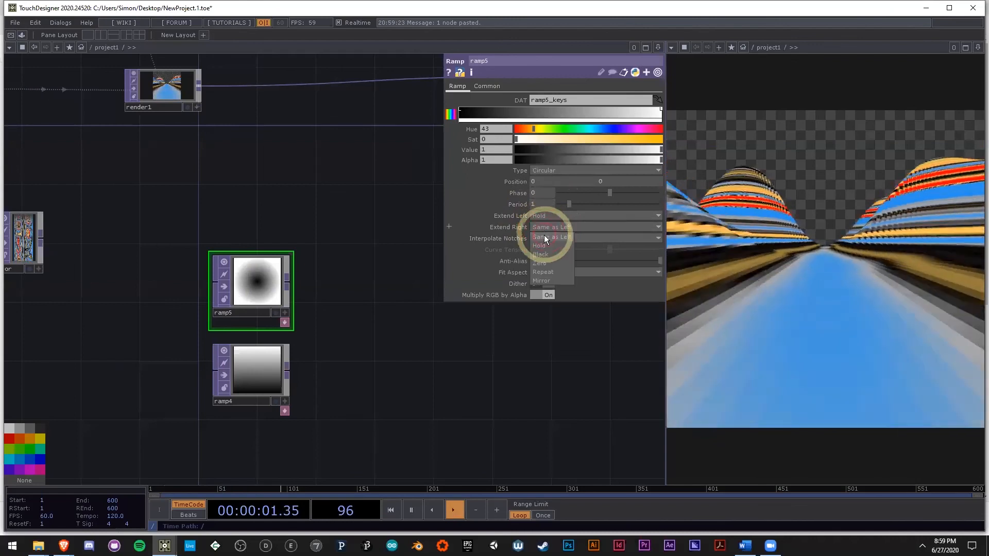
{"action": "left_click", "coordinate": [546, 244]}
Step: Colour ramp5's keys red at the centre, with saturation 0.798 and value 0.805, and light pink at the outer edge
{"action": "left_click", "coordinate": [461, 109]}
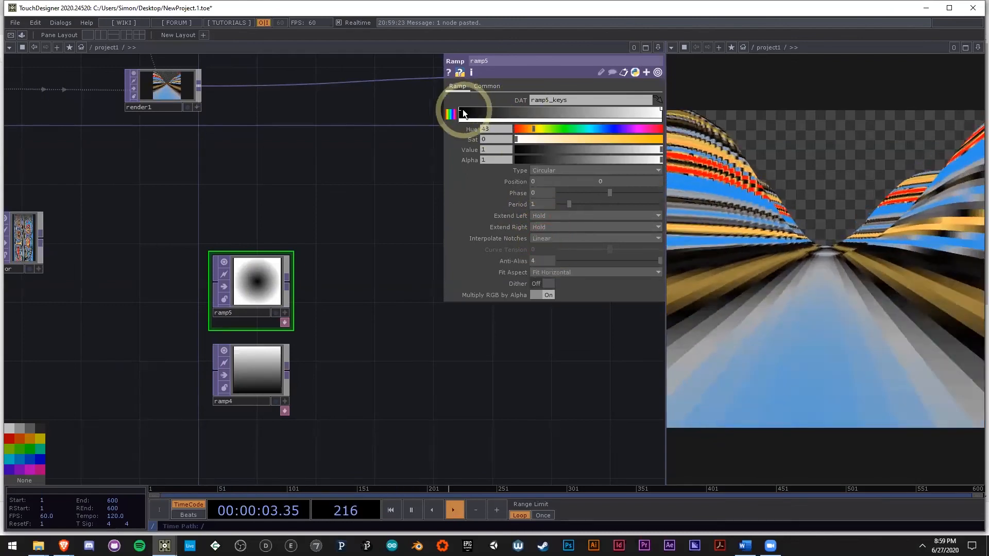
{"action": "left_click_drag", "start_coordinate": [579, 129], "coordinate": [601, 127]}
{"action": "left_click_drag", "start_coordinate": [621, 162], "coordinate": [660, 157]}
{"action": "left_click_drag", "start_coordinate": [565, 149], "coordinate": [634, 147]}
{"action": "left_click", "coordinate": [661, 108]}
{"action": "left_click", "coordinate": [461, 111]}
Step: Insert an Over TOP between render1 and null1, and connect ramp5 as its second input
{"action": "left_click_drag", "start_coordinate": [320, 331], "coordinate": [224, 355]}
{"action": "scroll", "coordinate": [298, 303], "scroll_direction": "down", "scroll_amount": 3}
{"action": "scroll", "coordinate": [296, 270], "scroll_direction": "up", "scroll_amount": 3}
{"action": "right_click", "coordinate": [98, 122]}
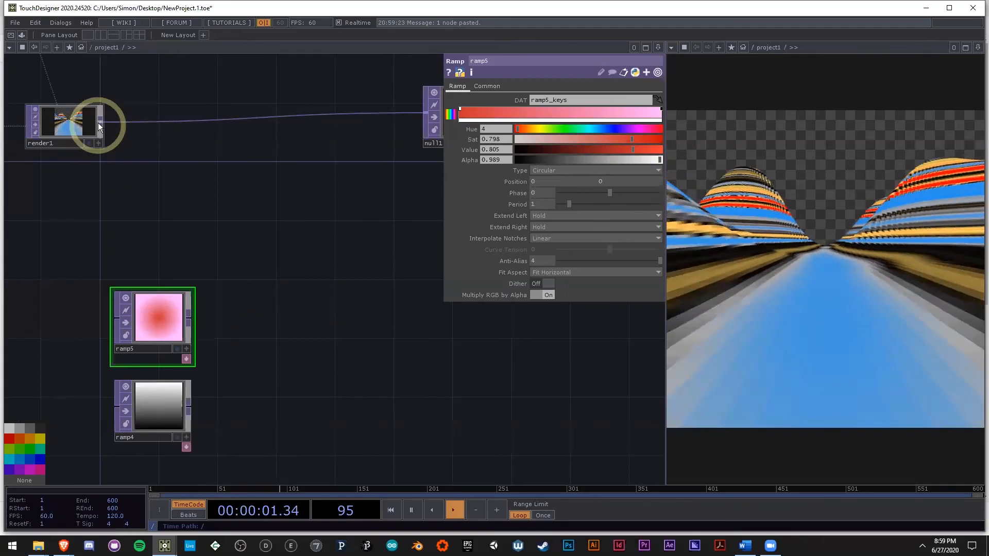
{"action": "type", "text": "OVER"}
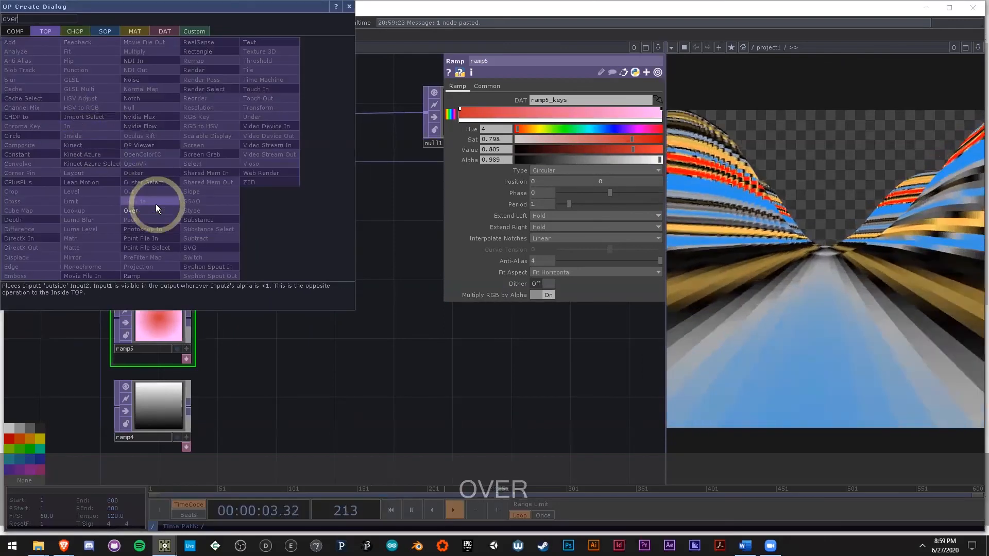
{"action": "key", "text": "Return"}
{"action": "left_click", "coordinate": [291, 204]}
{"action": "left_click_drag", "start_coordinate": [291, 206], "coordinate": [214, 297]}
{"action": "left_click", "coordinate": [189, 317]}
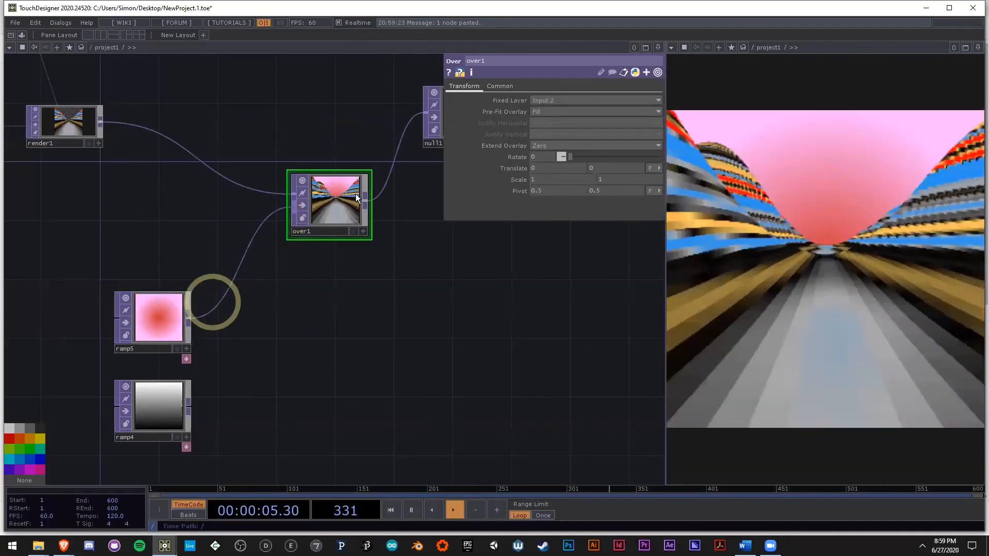
Step: Set over1's fixed layer to Input 1 and move the node up, closer to render1
{"action": "left_click", "coordinate": [555, 101]}
{"action": "left_click", "coordinate": [552, 110]}
{"action": "left_click_drag", "start_coordinate": [358, 177], "coordinate": [313, 117]}
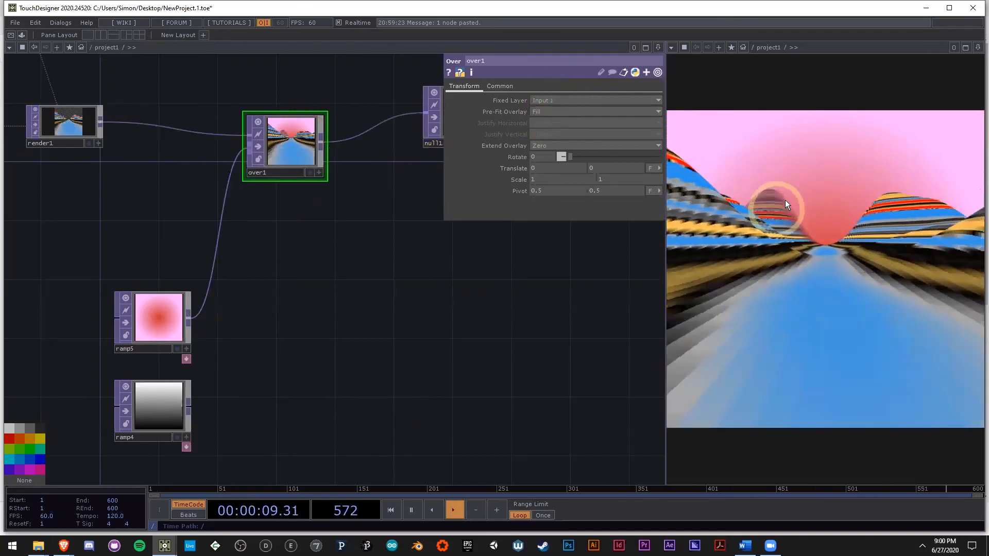
Step: Change ramp5's centre key to blue with hue 199 and its outer key to hue 243
{"action": "scroll", "coordinate": [353, 324], "scroll_direction": "down", "scroll_amount": 1}
{"action": "left_click_drag", "start_coordinate": [354, 324], "coordinate": [374, 293]}
{"action": "scroll", "coordinate": [379, 293], "scroll_direction": "down", "scroll_amount": 2}
{"action": "left_click", "coordinate": [245, 276]}
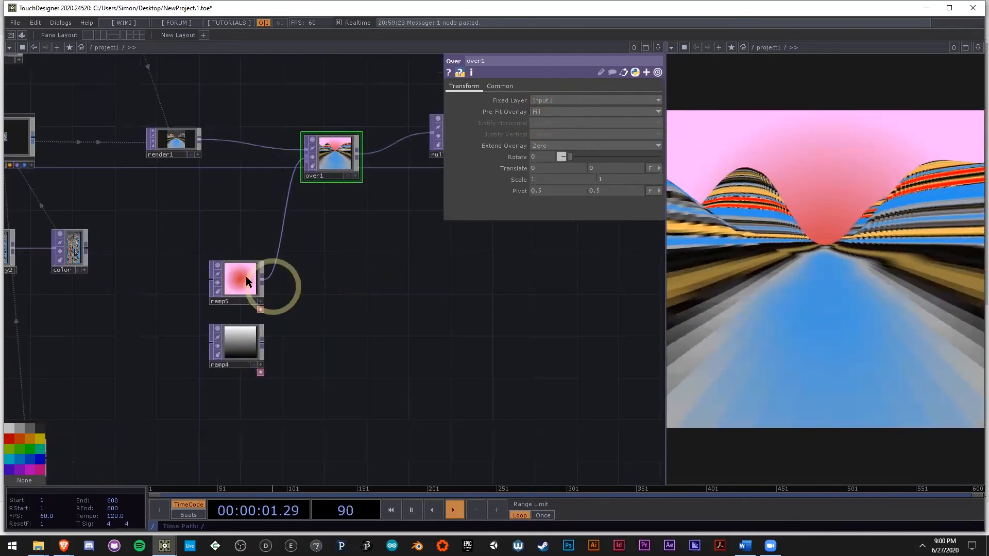
{"action": "left_click", "coordinate": [597, 128]}
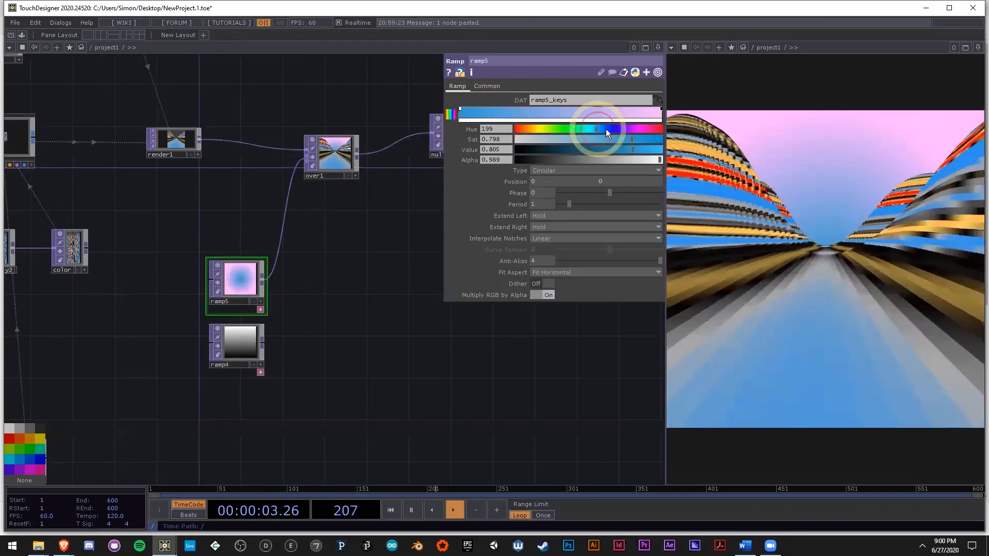
{"action": "left_click", "coordinate": [661, 110]}
{"action": "left_click_drag", "start_coordinate": [627, 128], "coordinate": [615, 129]}
Step: Move null1 farther from over1 to make room for more nodes between them
{"action": "left_click_drag", "start_coordinate": [439, 356], "coordinate": [277, 369]}
{"action": "left_click_drag", "start_coordinate": [283, 165], "coordinate": [387, 177]}
{"action": "left_click_drag", "start_coordinate": [402, 227], "coordinate": [298, 238]}
{"action": "scroll", "coordinate": [256, 260], "scroll_direction": "down", "scroll_amount": 3}
{"action": "left_click_drag", "start_coordinate": [289, 197], "coordinate": [380, 207]}
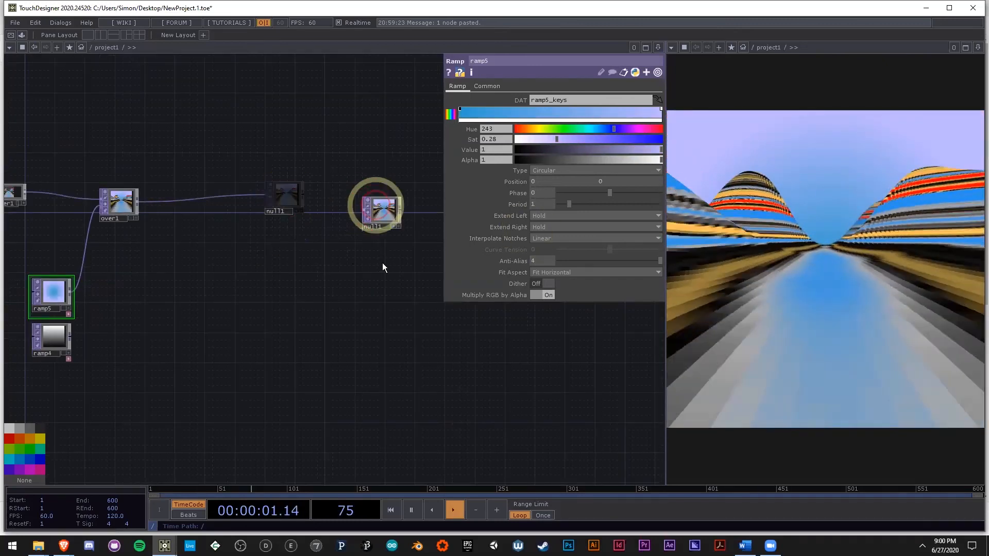
{"action": "left_click_drag", "start_coordinate": [282, 262], "coordinate": [371, 258]}
{"action": "scroll", "coordinate": [250, 222], "scroll_direction": "up", "scroll_amount": 3}
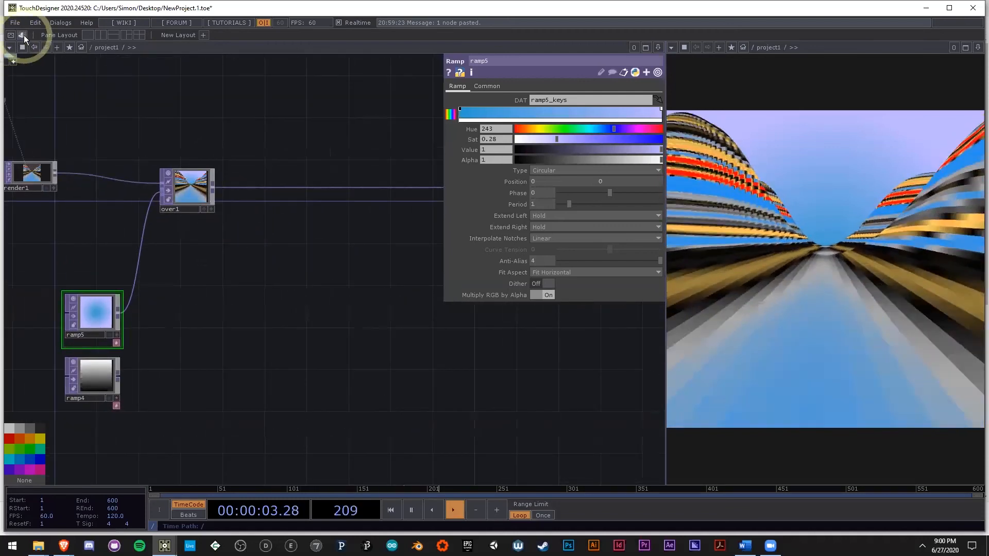
Step: Add the bloom component from the palette's ImageFilters collection to the network near over1
{"action": "left_click", "coordinate": [22, 35]}
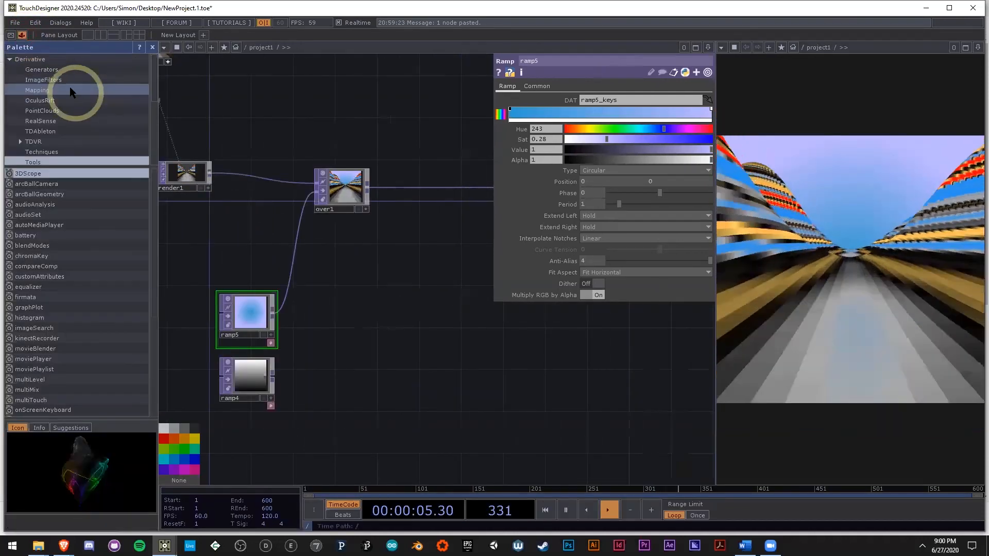
{"action": "left_click", "coordinate": [71, 81]}
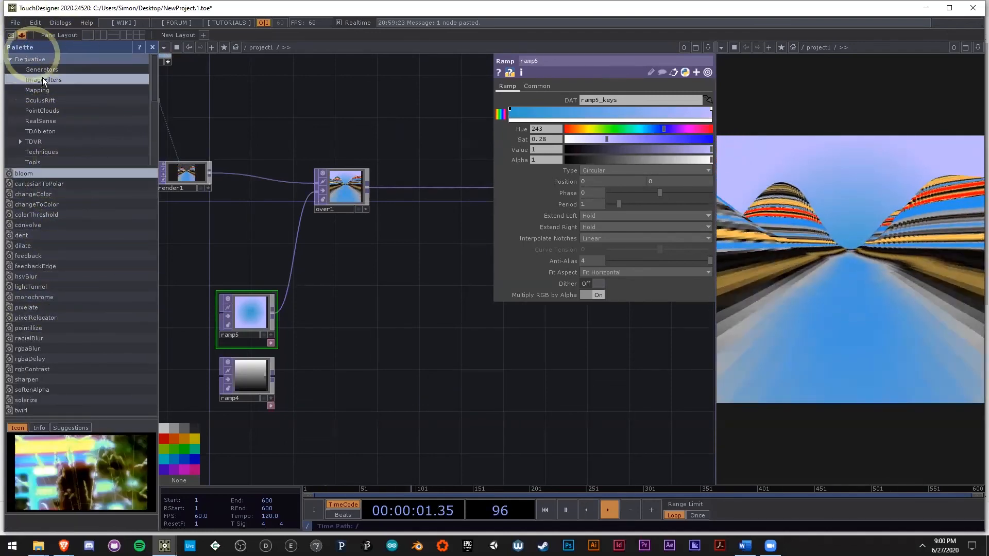
{"action": "left_click_drag", "start_coordinate": [39, 183], "coordinate": [438, 328]}
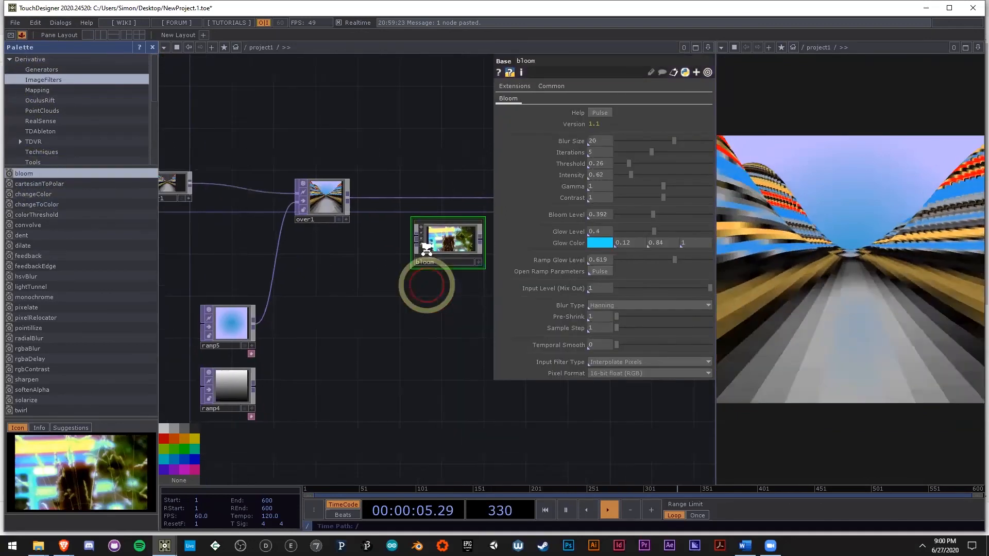
Step: Connect over1's output to the first input of bloom and check its preview up close
{"action": "scroll", "coordinate": [438, 255], "scroll_direction": "up", "scroll_amount": 4}
{"action": "left_click_drag", "start_coordinate": [390, 214], "coordinate": [259, 142]}
{"action": "left_click_drag", "start_coordinate": [423, 333], "coordinate": [395, 350]}
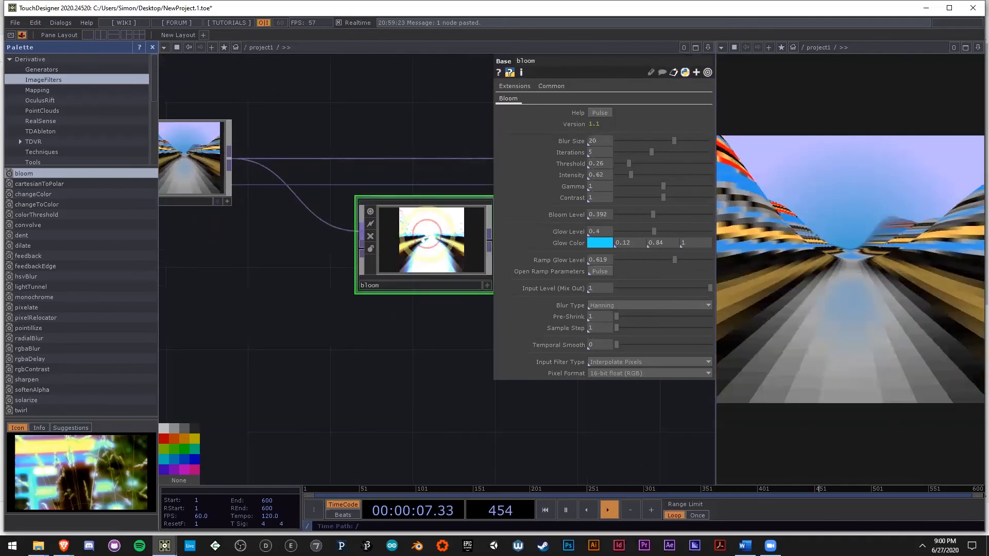
{"action": "scroll", "coordinate": [425, 232], "scroll_direction": "up", "scroll_amount": 4}
{"action": "left_click_drag", "start_coordinate": [435, 385], "coordinate": [396, 389]}
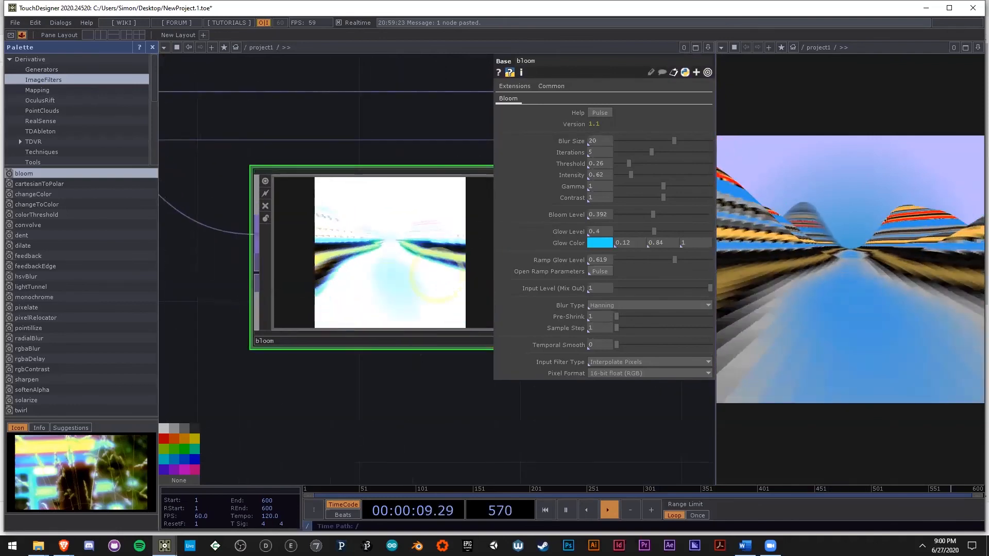
Step: Set bloom's threshold to 0.21 and its intensity to 0.07
{"action": "scroll", "coordinate": [467, 240], "scroll_direction": "up", "scroll_amount": 3}
{"action": "scroll", "coordinate": [412, 236], "scroll_direction": "down", "scroll_amount": 3}
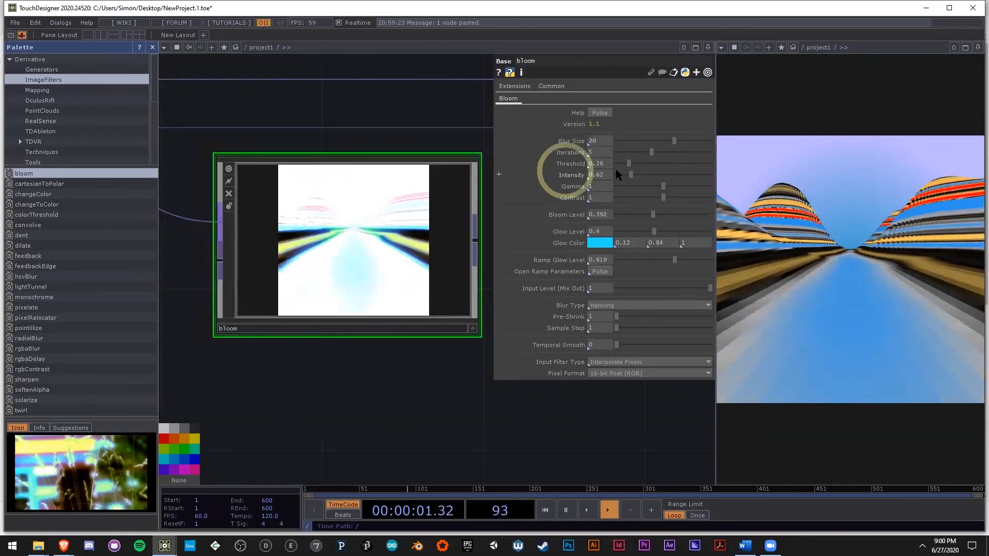
{"action": "mouse_move", "coordinate": [626, 164]}
{"action": "left_mouse_down"}
{"action": "mouse_move", "coordinate": [618, 172]}
{"action": "mouse_move", "coordinate": [626, 166]}
{"action": "left_mouse_up"}
{"action": "left_click", "coordinate": [597, 175]}
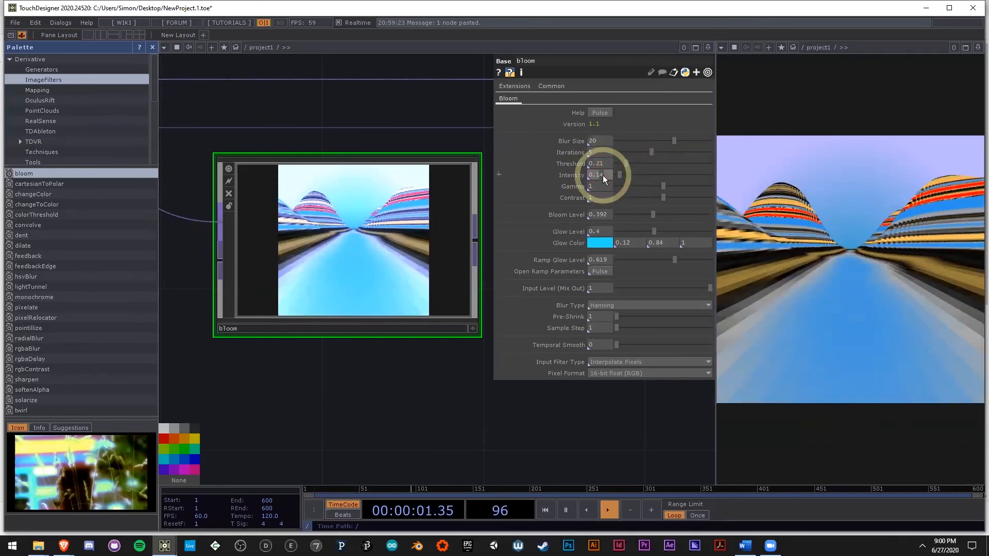
{"action": "key", "text": "BackSpace"}
{"action": "key", "text": "BackSpace"}
{"action": "type", "text": "04"}
{"action": "key", "text": "Return"}
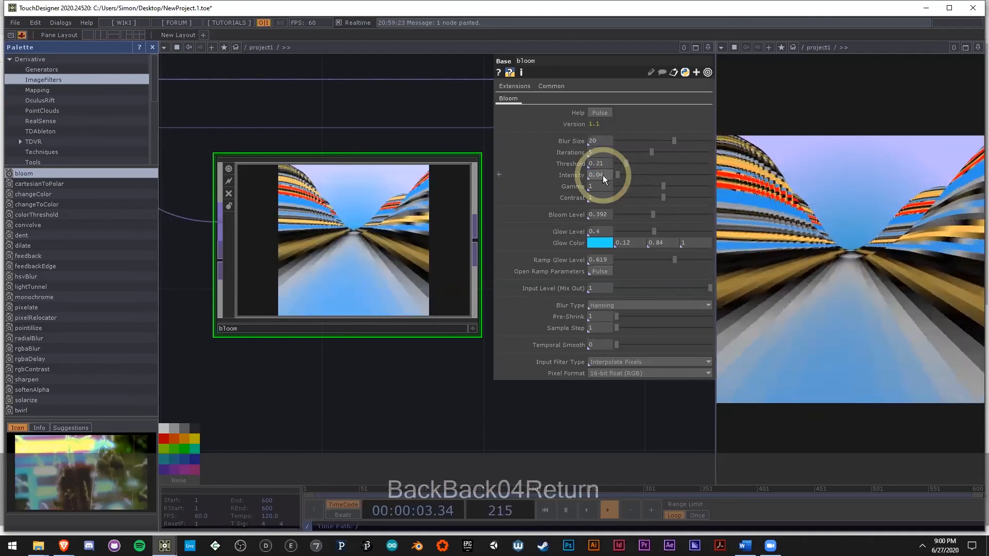
{"action": "middle_click_drag", "start_coordinate": [602, 175], "coordinate": [708, 189]}
Step: Change bloom's glow color to orange with hue 32.70, and briefly view its ramp parameters
{"action": "left_click_drag", "start_coordinate": [430, 375], "coordinate": [309, 349]}
{"action": "scroll", "coordinate": [315, 349], "scroll_direction": "down", "scroll_amount": 5}
{"action": "scroll", "coordinate": [309, 319], "scroll_direction": "up", "scroll_amount": 3}
{"action": "left_click_drag", "start_coordinate": [391, 389], "coordinate": [515, 375]}
{"action": "left_click", "coordinate": [600, 243]}
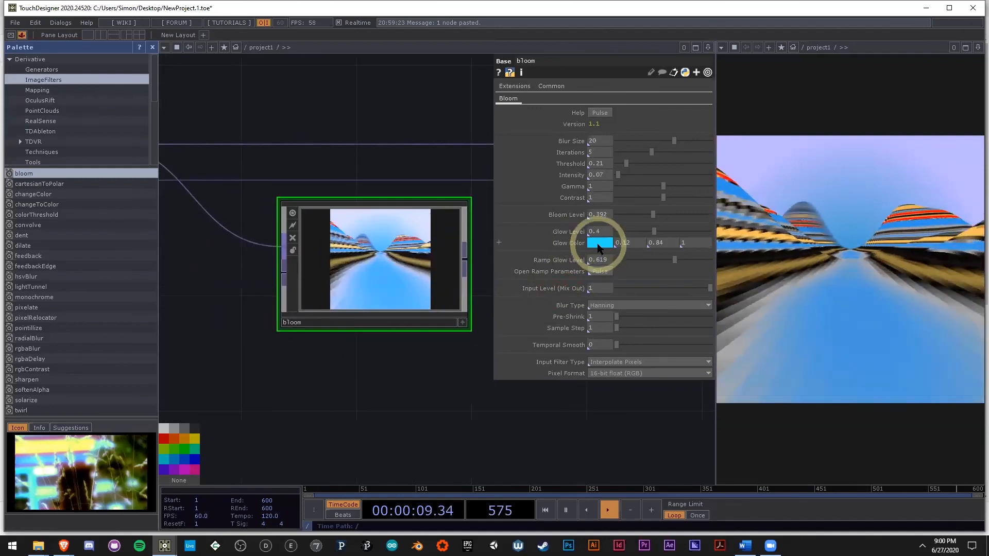
{"action": "left_click", "coordinate": [599, 198]}
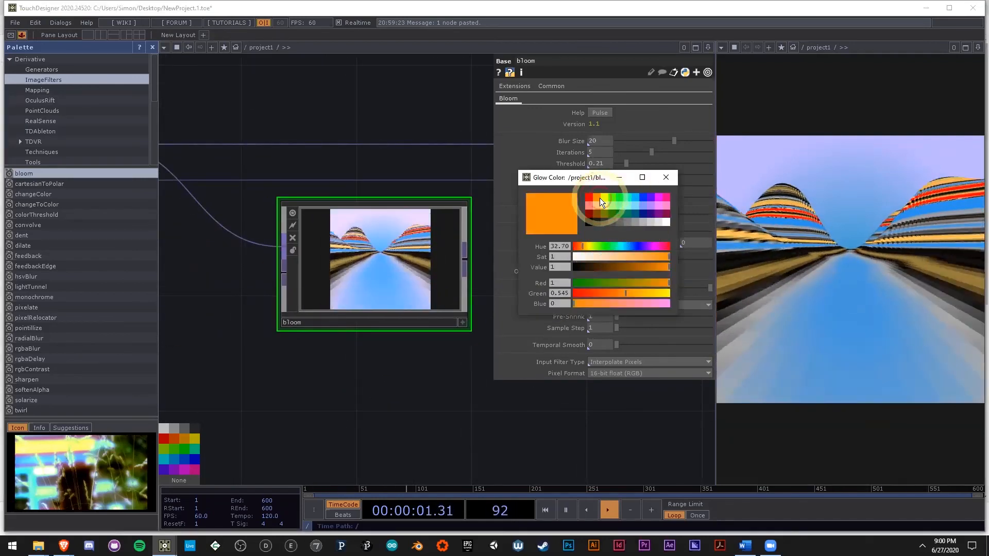
{"action": "left_click", "coordinate": [666, 178]}
{"action": "left_click", "coordinate": [602, 273]}
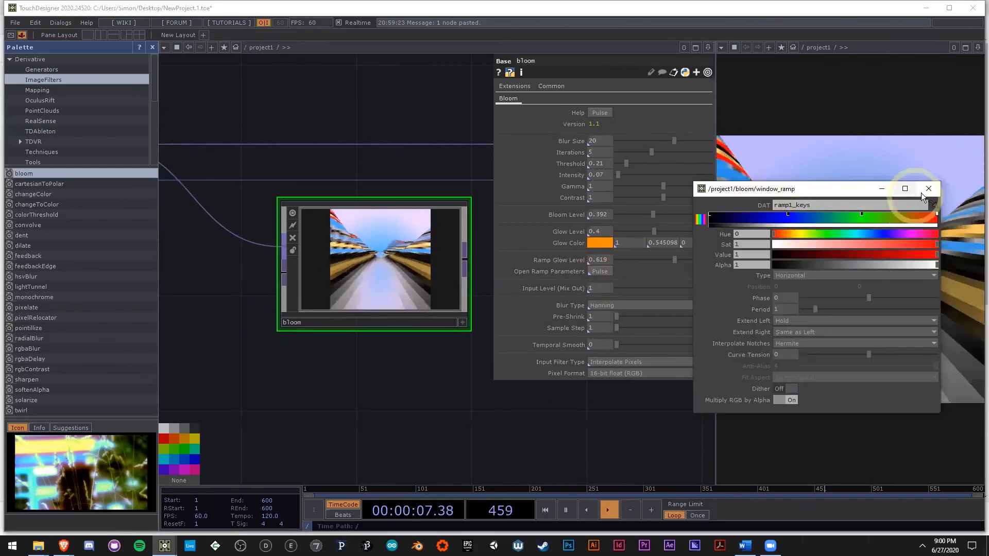
{"action": "left_click", "coordinate": [920, 193]}
Step: Connect bloom's output to null1 in place of the direct connection from over1
{"action": "left_click_drag", "start_coordinate": [331, 376], "coordinate": [208, 376]}
{"action": "scroll", "coordinate": [208, 375], "scroll_direction": "down", "scroll_amount": 3}
{"action": "left_click_drag", "start_coordinate": [332, 355], "coordinate": [267, 345]}
{"action": "scroll", "coordinate": [266, 346], "scroll_direction": "down", "scroll_amount": 4}
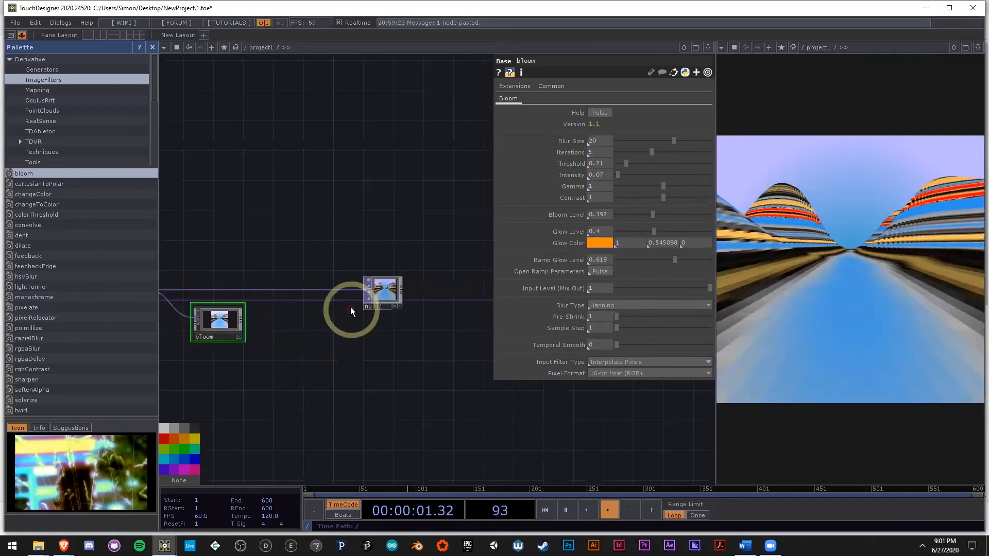
{"action": "left_click_drag", "start_coordinate": [363, 291], "coordinate": [243, 320]}
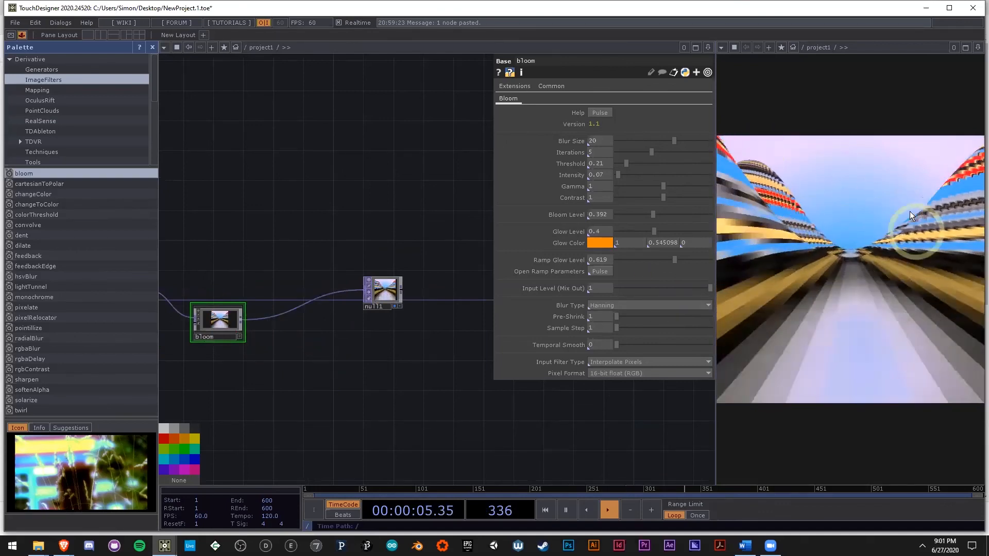
Step: Move the bloom node slightly lower and farther from over1, keeping it between over1 and null1
{"action": "left_click_drag", "start_coordinate": [269, 406], "coordinate": [354, 374]}
{"action": "scroll", "coordinate": [325, 345], "scroll_direction": "up", "scroll_amount": 4}
{"action": "left_click_drag", "start_coordinate": [314, 308], "coordinate": [294, 259]}
{"action": "scroll", "coordinate": [258, 235], "scroll_direction": "up", "scroll_amount": 5}
{"action": "scroll", "coordinate": [323, 237], "scroll_direction": "down", "scroll_amount": 7}
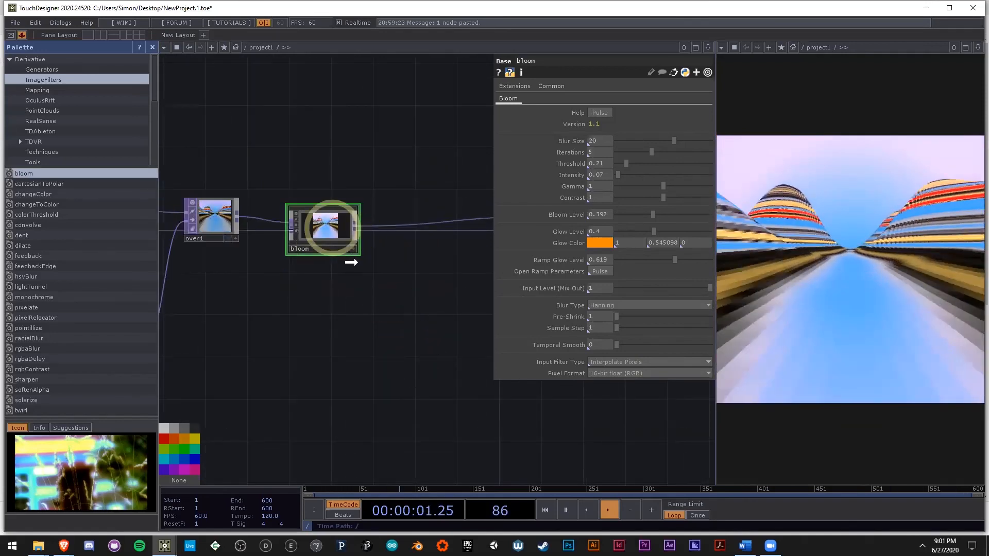
{"action": "left_click_drag", "start_coordinate": [327, 229], "coordinate": [358, 262]}
{"action": "left_click_drag", "start_coordinate": [401, 363], "coordinate": [383, 382]}
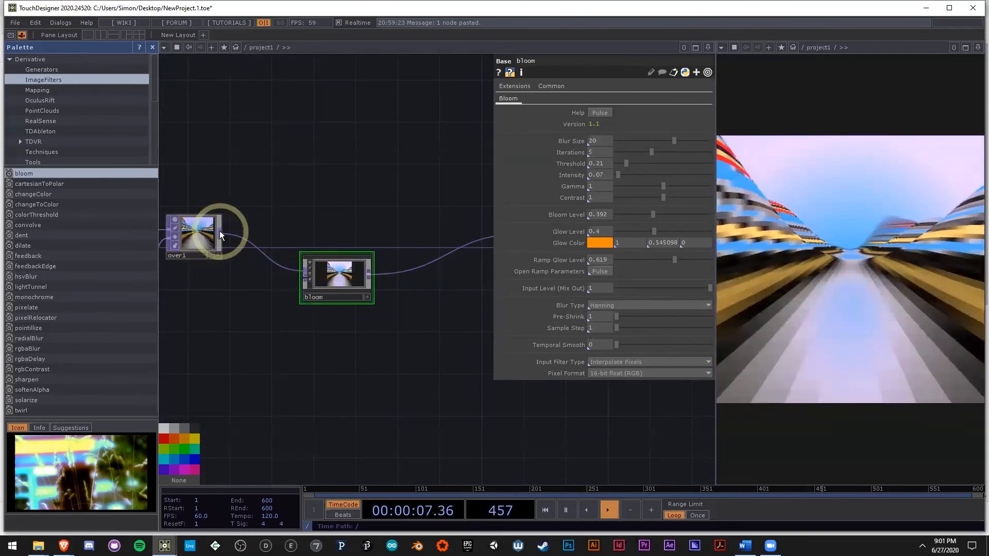
{"action": "left_click_drag", "start_coordinate": [316, 210], "coordinate": [396, 232]}
{"action": "scroll", "coordinate": [397, 232], "scroll_direction": "down", "scroll_amount": 3}
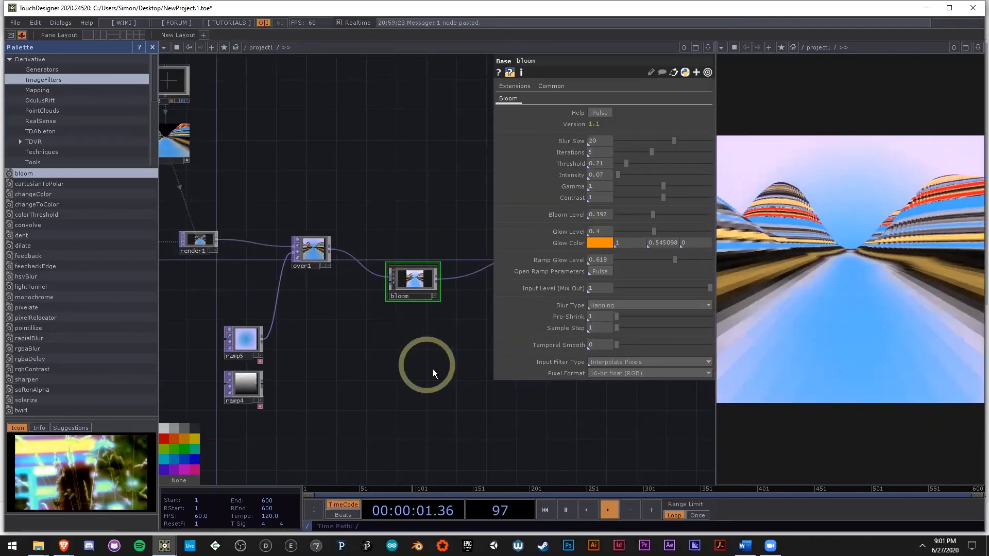
{"action": "left_click_drag", "start_coordinate": [425, 370], "coordinate": [404, 374]}
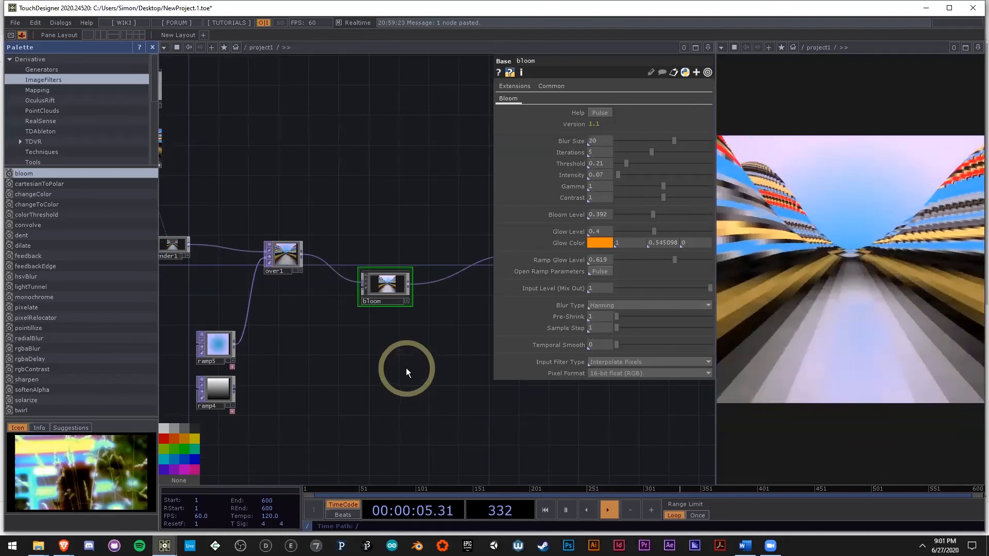
{"action": "left_click_drag", "start_coordinate": [341, 359], "coordinate": [311, 370]}
{"action": "left_click_drag", "start_coordinate": [422, 379], "coordinate": [380, 380]}
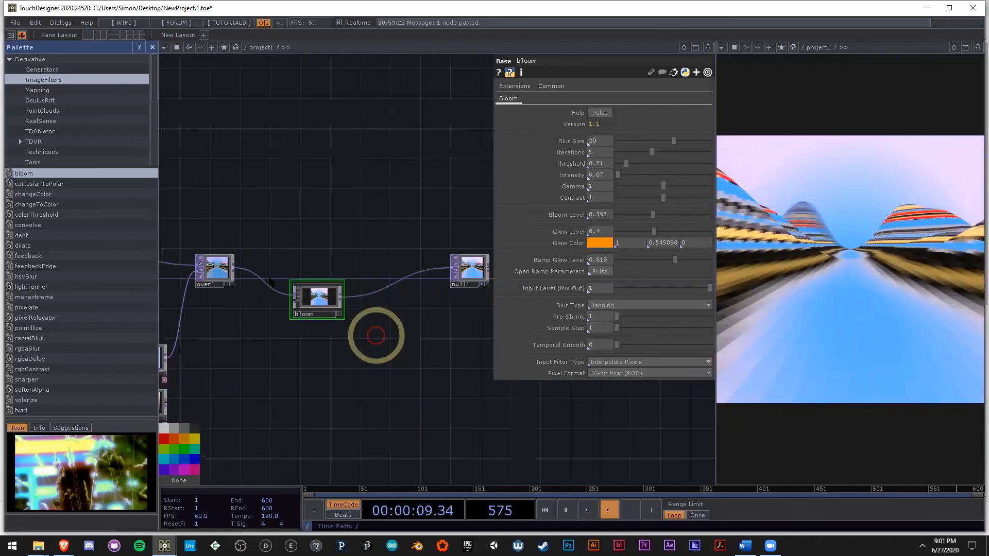
{"action": "scroll", "coordinate": [251, 268], "scroll_direction": "up", "scroll_amount": 1}
{"action": "scroll", "coordinate": [233, 268], "scroll_direction": "up", "scroll_amount": 5}
{"action": "left_click_drag", "start_coordinate": [330, 235], "coordinate": [314, 262]}
{"action": "scroll", "coordinate": [209, 285], "scroll_direction": "down", "scroll_amount": 3}
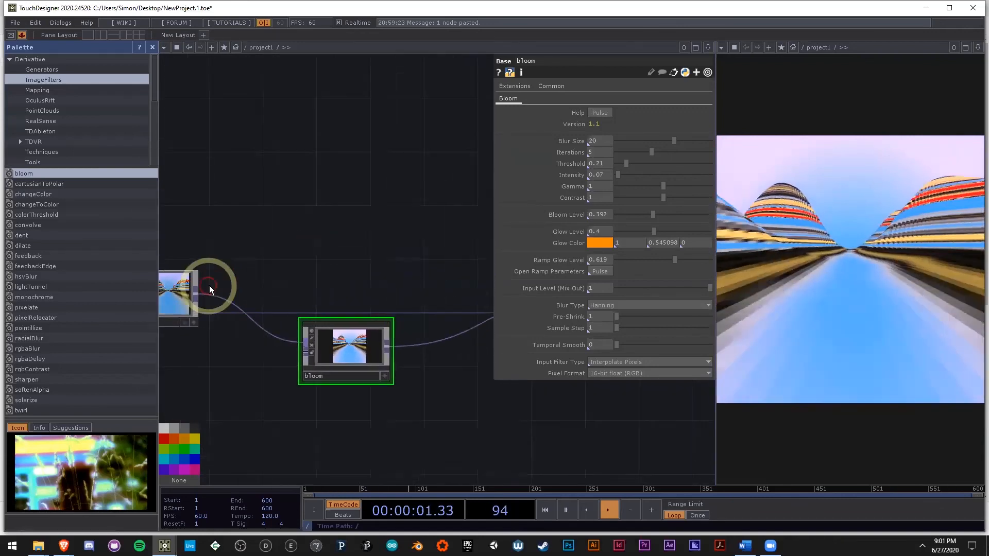
Step: Add a Luma Blur TOP in the empty space above bloom and null1
{"action": "left_click_drag", "start_coordinate": [218, 357], "coordinate": [251, 361]}
{"action": "left_click_drag", "start_coordinate": [259, 273], "coordinate": [338, 288]}
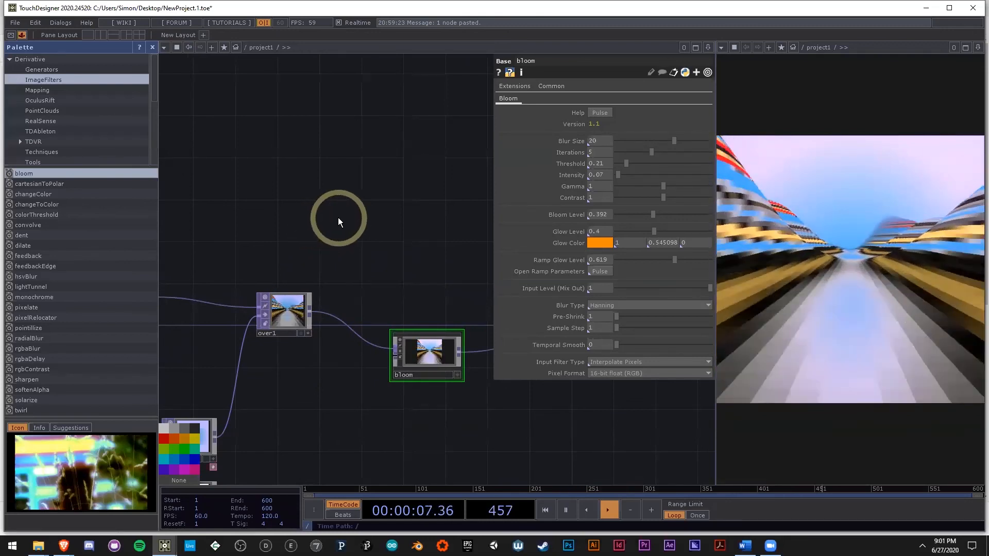
{"action": "double_click", "coordinate": [337, 215]}
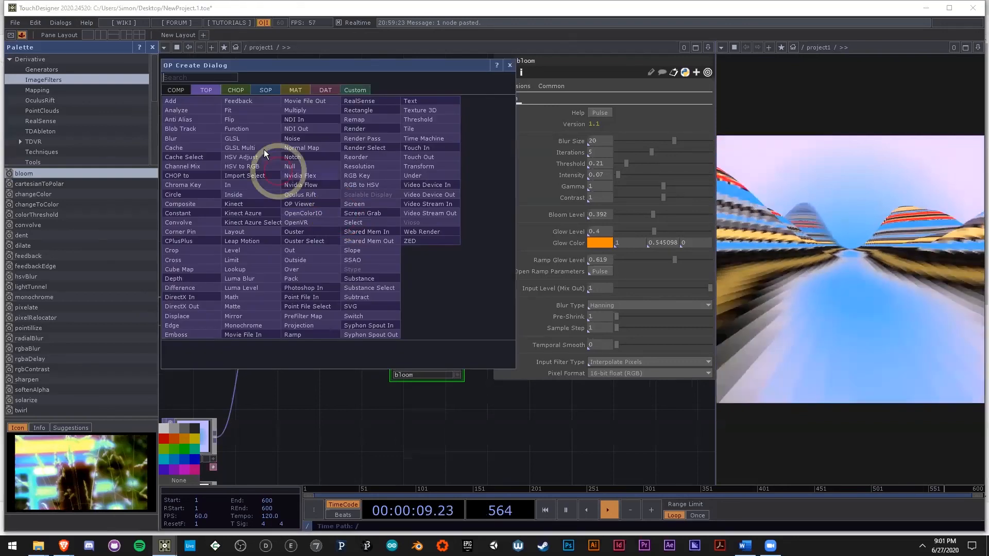
{"action": "left_click", "coordinate": [239, 279]}
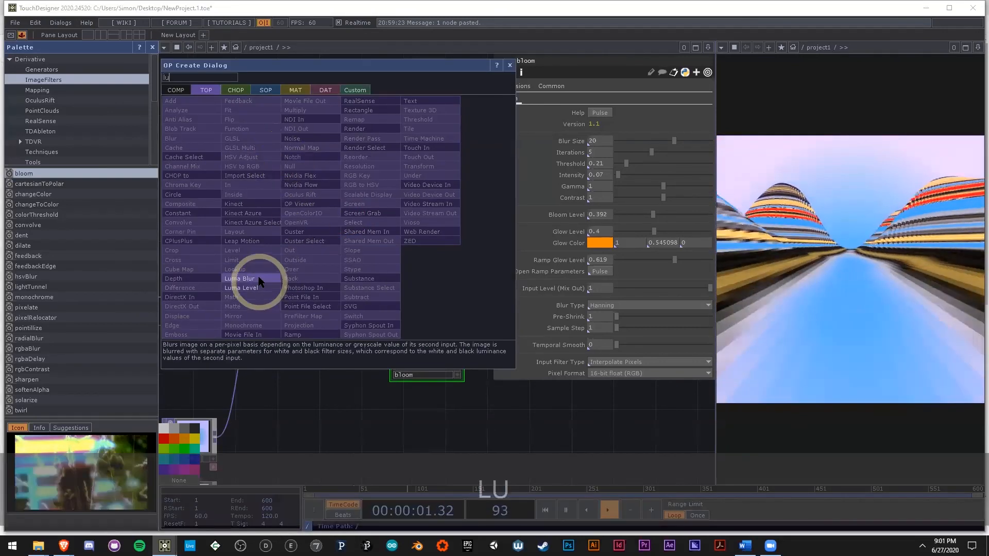
{"action": "left_click", "coordinate": [412, 216]}
{"action": "left_click_drag", "start_coordinate": [480, 262], "coordinate": [477, 288]}
{"action": "scroll", "coordinate": [529, 265], "scroll_direction": "down", "scroll_amount": 3}
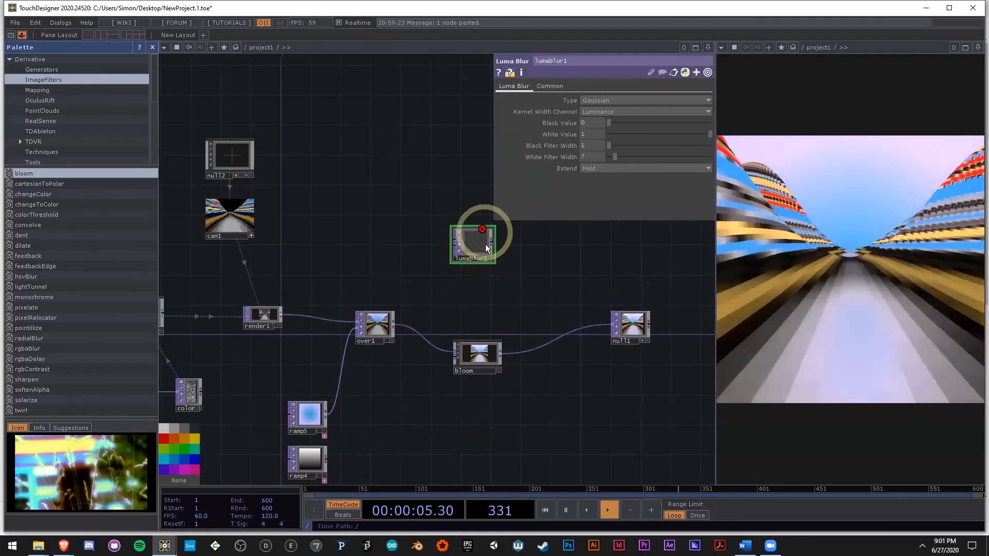
{"action": "left_click_drag", "start_coordinate": [475, 245], "coordinate": [564, 252]}
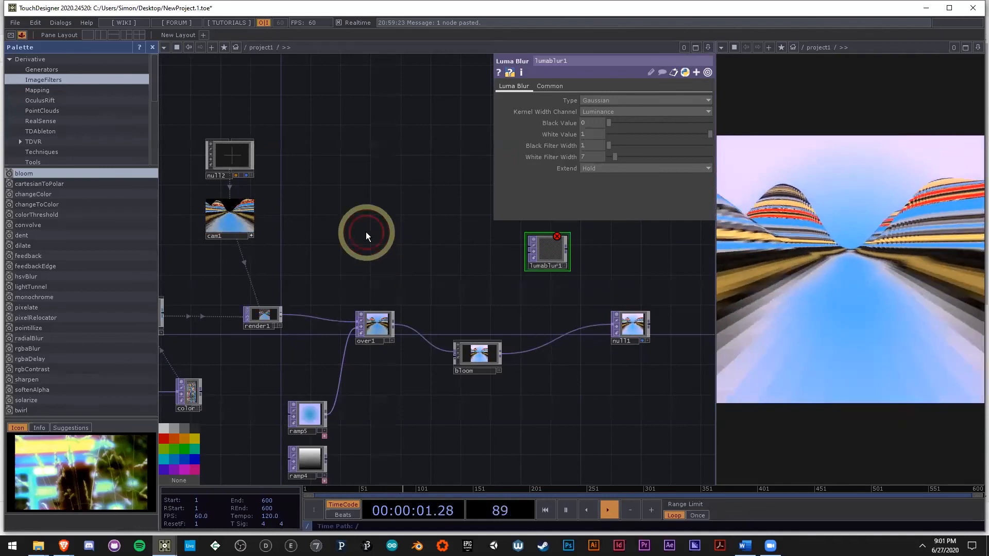
Step: Add a Depth TOP in the empty space above over1
{"action": "double_click", "coordinate": [366, 231]}
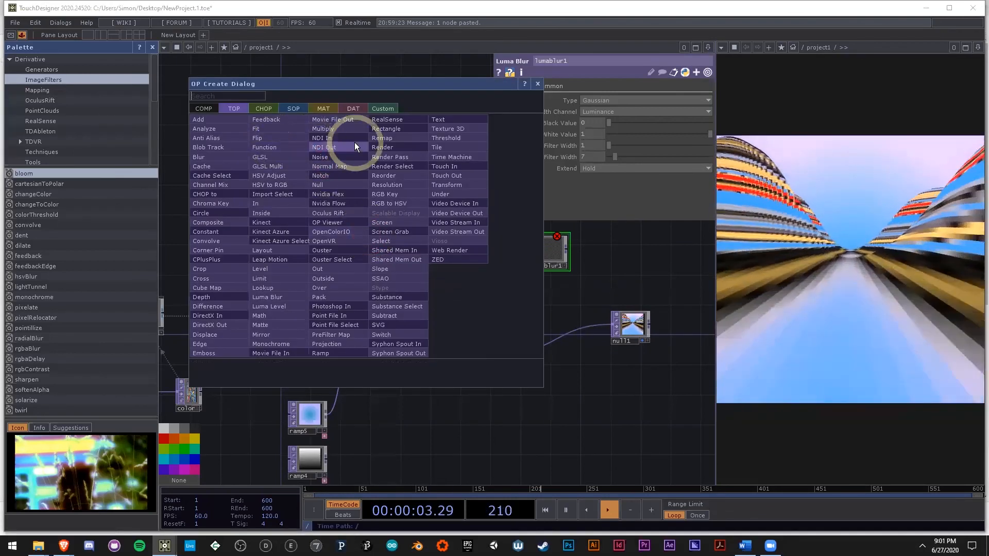
{"action": "type", "text": "dep"}
{"action": "left_click", "coordinate": [238, 296]}
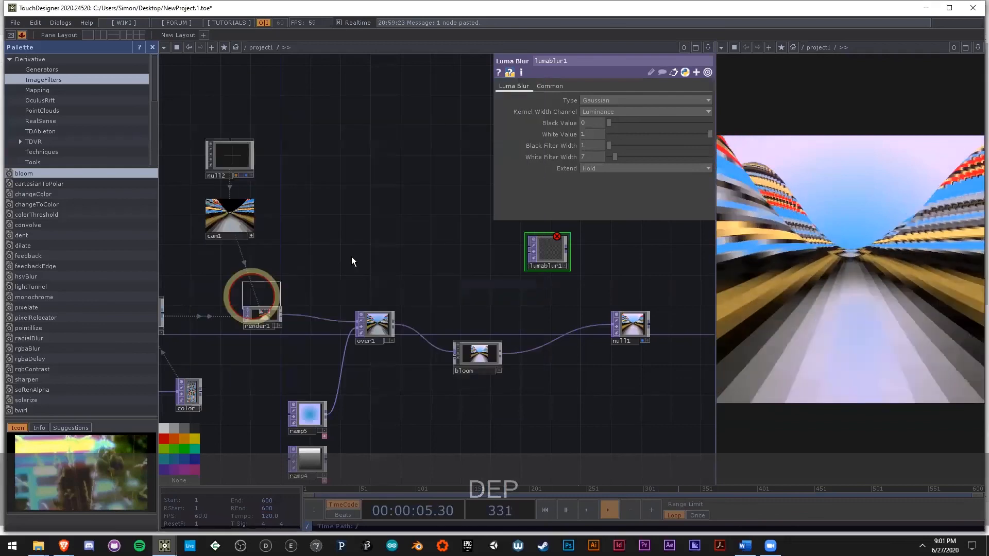
{"action": "left_click", "coordinate": [375, 258]}
{"action": "scroll", "coordinate": [371, 265], "scroll_direction": "up", "scroll_amount": 2}
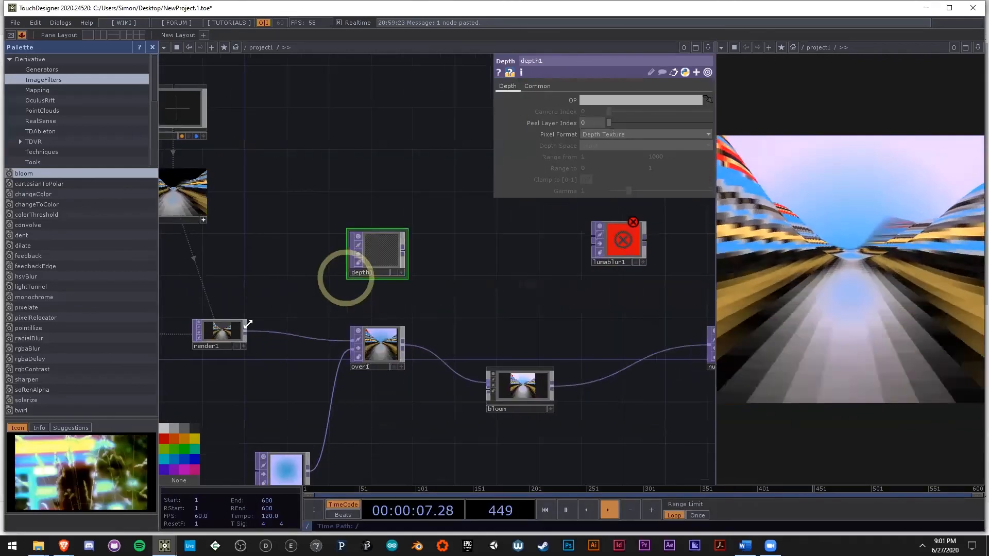
Step: Assign render1 as the OP of depth1 and check its preview up close
{"action": "left_click_drag", "start_coordinate": [230, 334], "coordinate": [597, 101]}
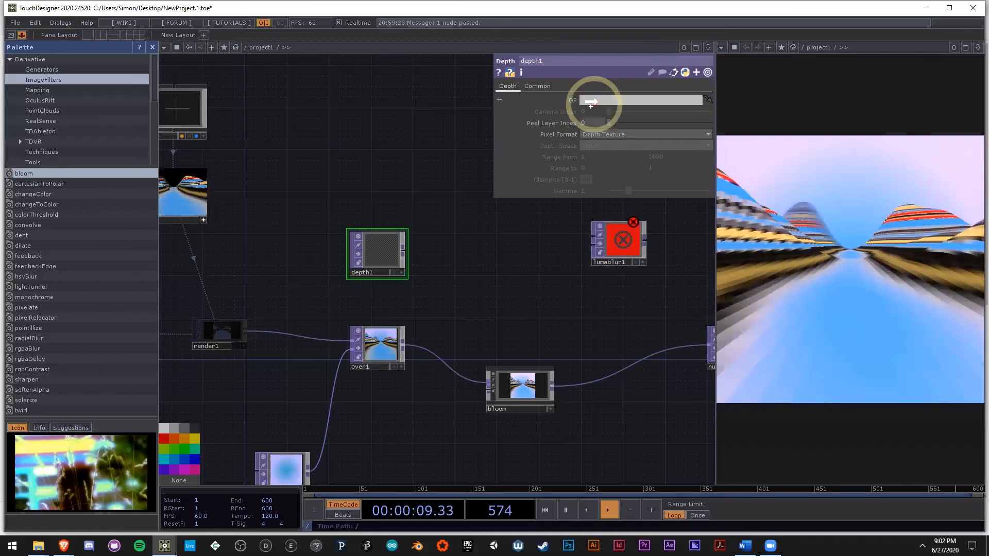
{"action": "scroll", "coordinate": [358, 238], "scroll_direction": "up", "scroll_amount": 5}
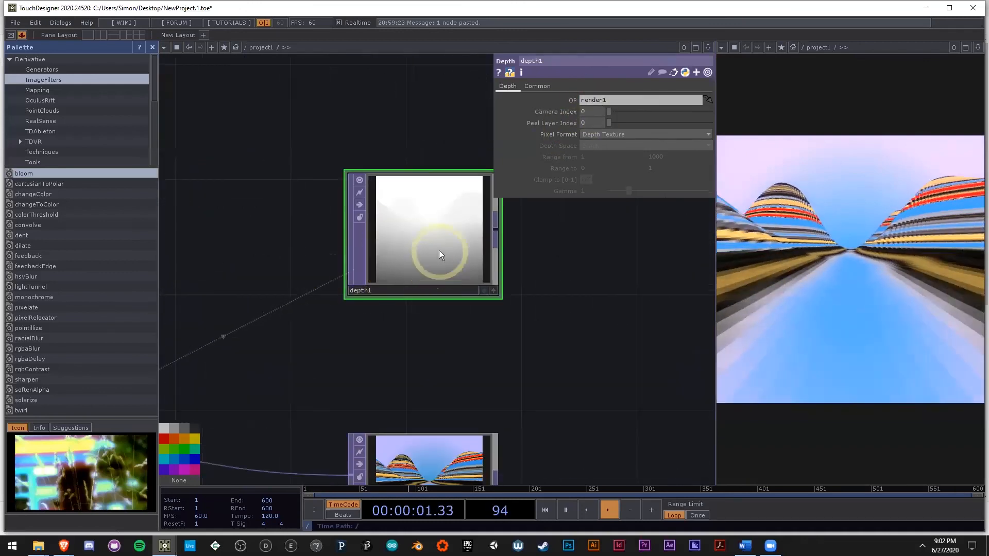
{"action": "scroll", "coordinate": [435, 233], "scroll_direction": "up", "scroll_amount": 2}
{"action": "scroll", "coordinate": [417, 237], "scroll_direction": "down", "scroll_amount": 1}
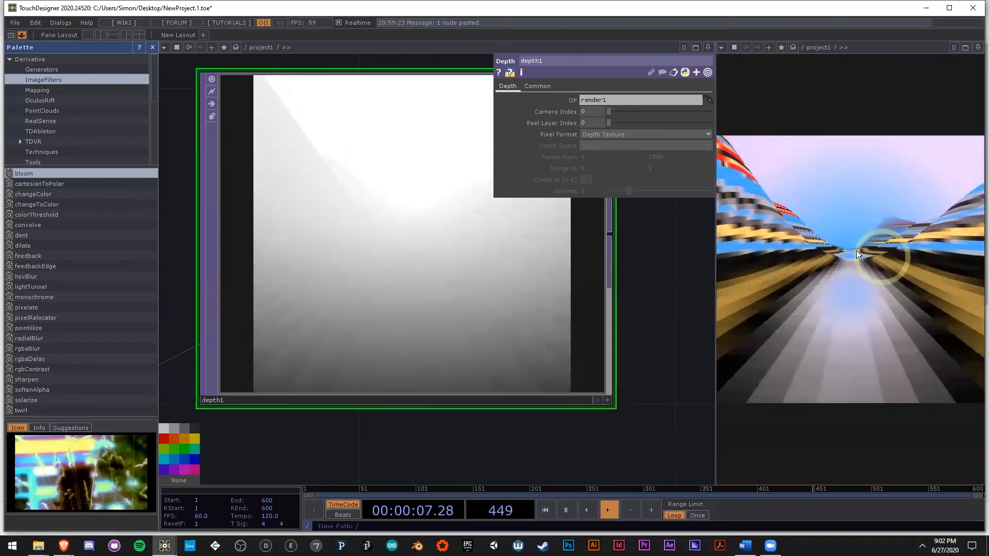
Step: Inspect lumablur1's inputs and parameters beside depth1
{"action": "scroll", "coordinate": [455, 276], "scroll_direction": "down", "scroll_amount": 5}
{"action": "left_click_drag", "start_coordinate": [626, 325], "coordinate": [496, 322]}
{"action": "left_click_drag", "start_coordinate": [608, 257], "coordinate": [549, 267]}
{"action": "scroll", "coordinate": [547, 269], "scroll_direction": "up", "scroll_amount": 3}
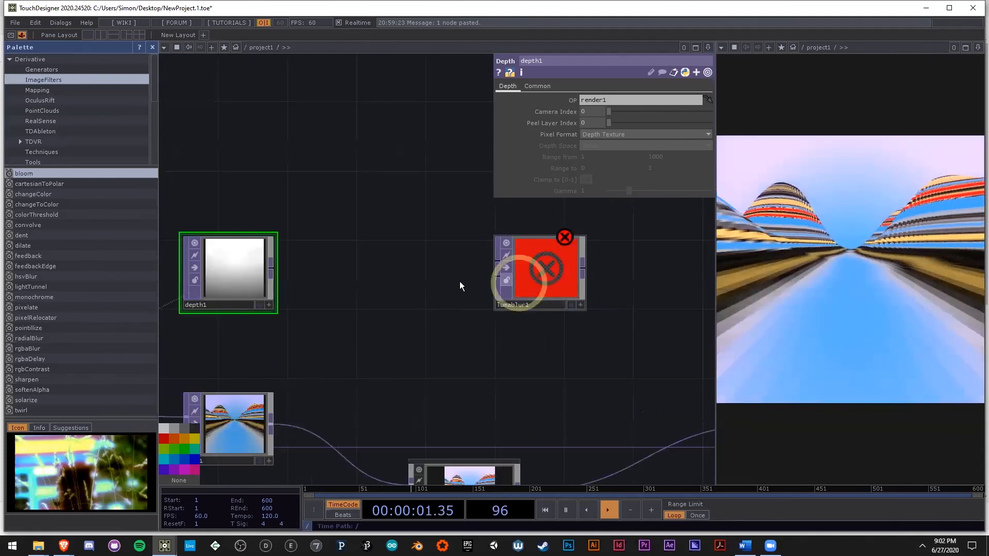
{"action": "left_click_drag", "start_coordinate": [266, 265], "coordinate": [528, 264]}
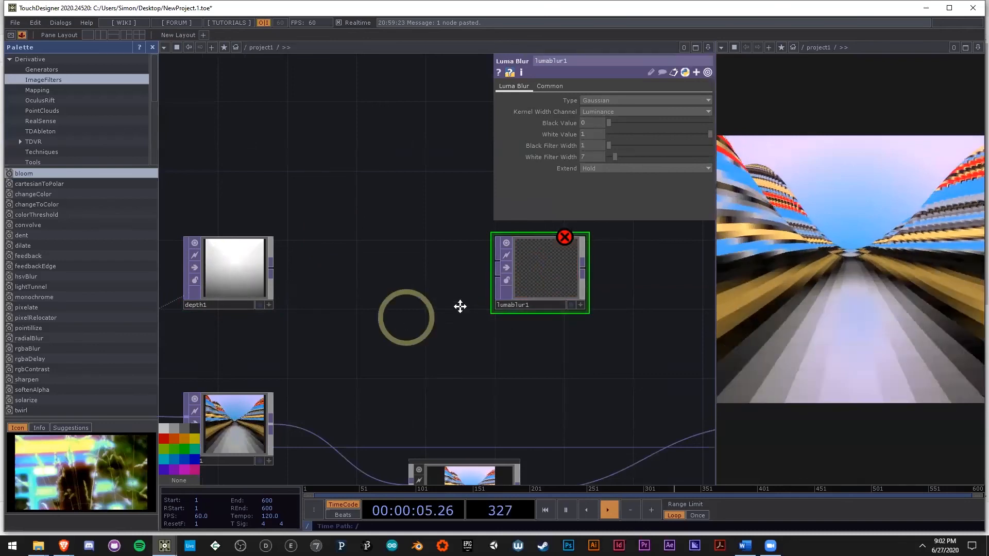
Step: Set depth1's pixel format to 16-bit float (RGBA) and its depth space to Reranged from Camera Space
{"action": "left_click_drag", "start_coordinate": [460, 307], "coordinate": [521, 299]}
{"action": "scroll", "coordinate": [301, 265], "scroll_direction": "up", "scroll_amount": 1}
{"action": "left_click", "coordinate": [300, 265]}
{"action": "scroll", "coordinate": [309, 271], "scroll_direction": "up", "scroll_amount": 5}
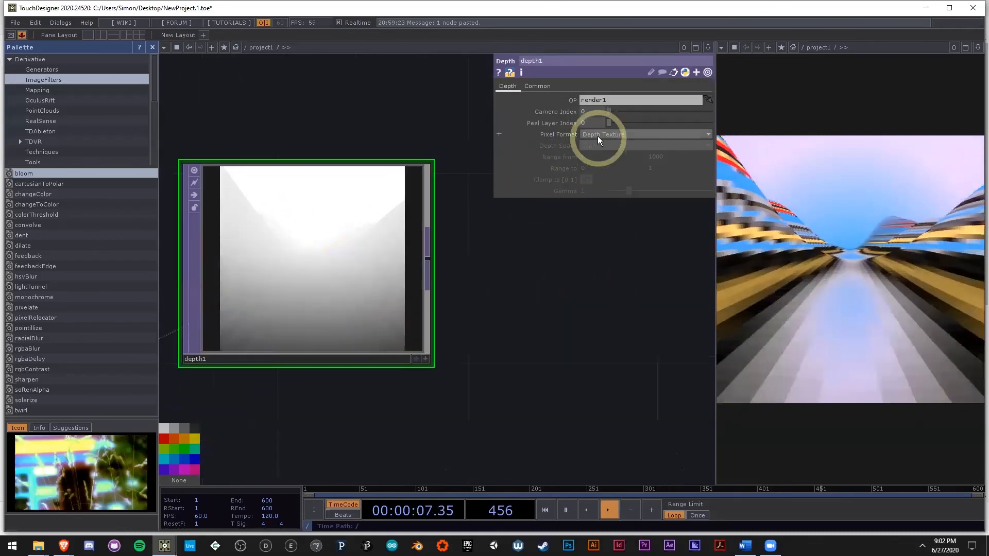
{"action": "left_click", "coordinate": [599, 136]}
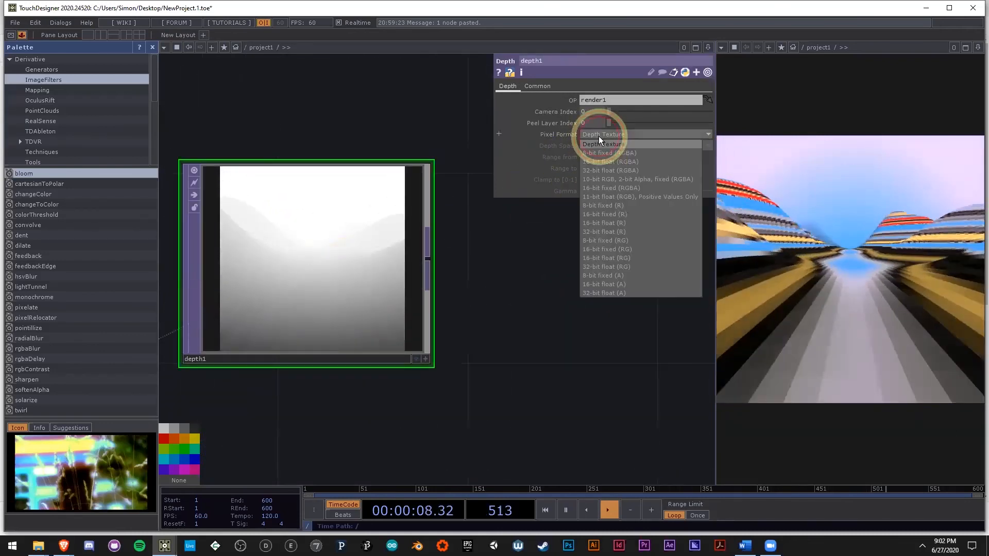
{"action": "left_click", "coordinate": [607, 162]}
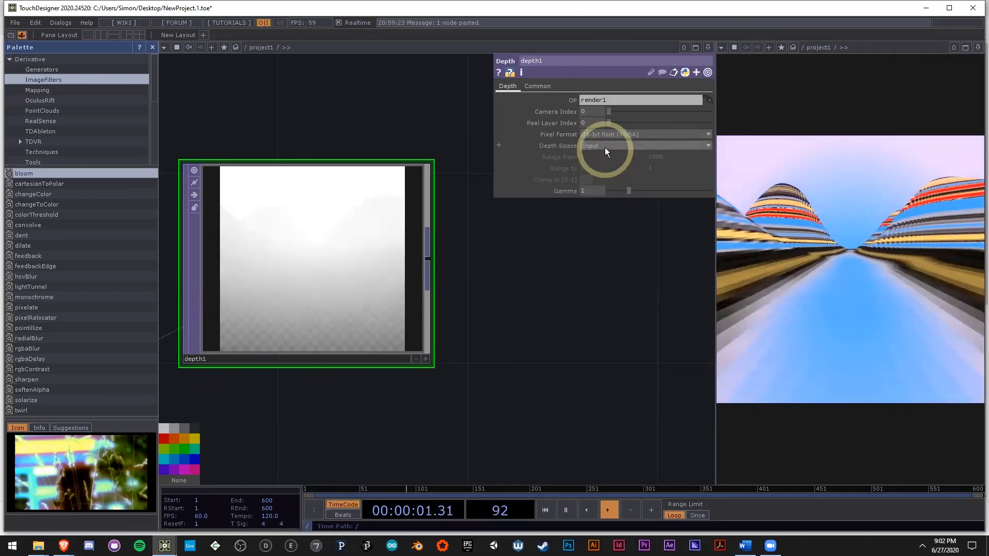
{"action": "left_click", "coordinate": [605, 147]}
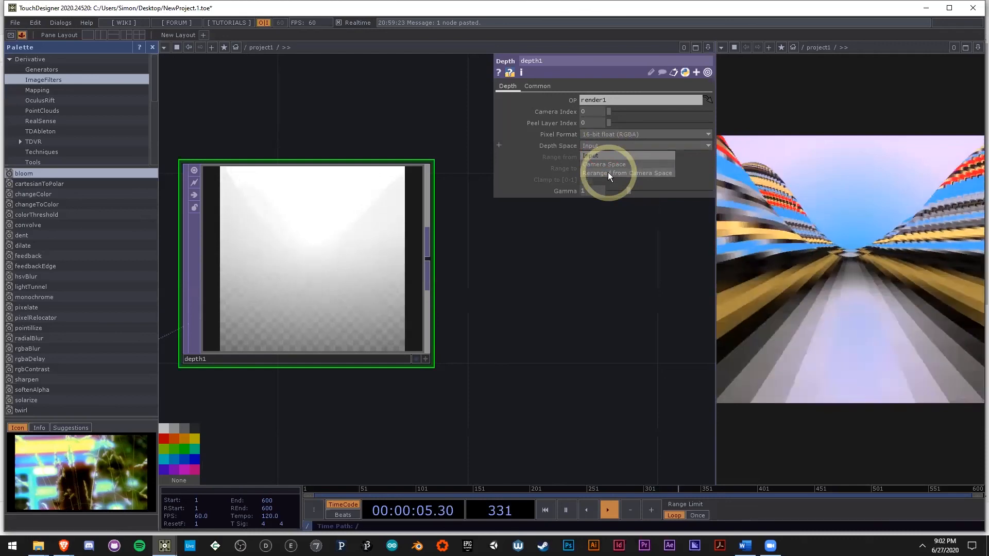
{"action": "left_click", "coordinate": [607, 172]}
Step: Set the upper value of depth1's Range from to 8 and check the depth preview
{"action": "scroll", "coordinate": [289, 268], "scroll_direction": "up", "scroll_amount": 2}
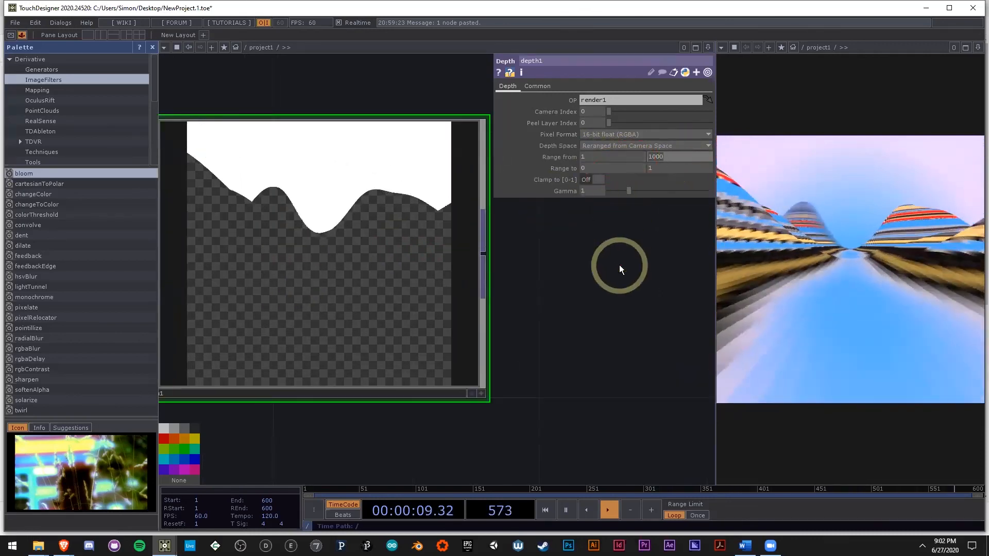
{"action": "type", "text": "8"}
{"action": "left_click", "coordinate": [594, 313]}
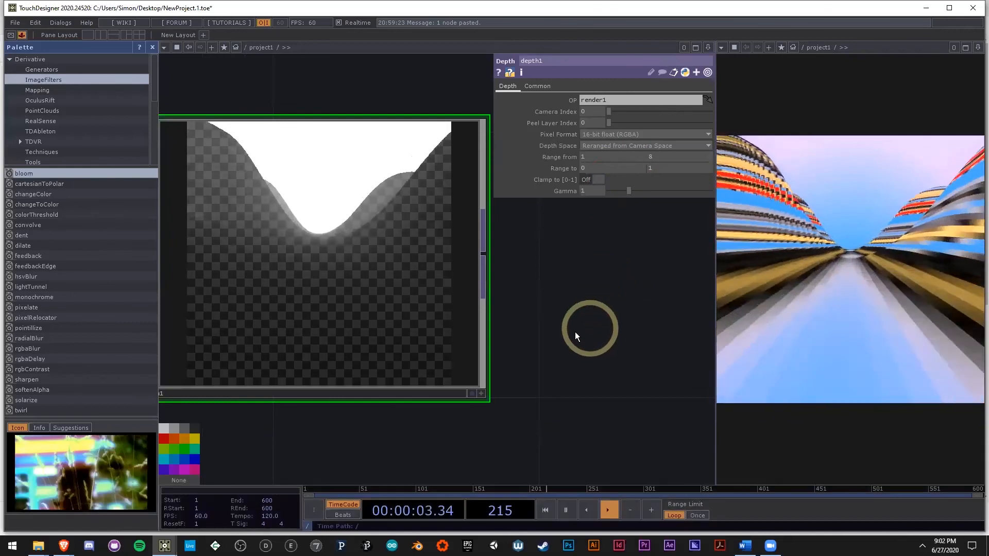
{"action": "scroll", "coordinate": [459, 311], "scroll_direction": "down", "scroll_amount": 4}
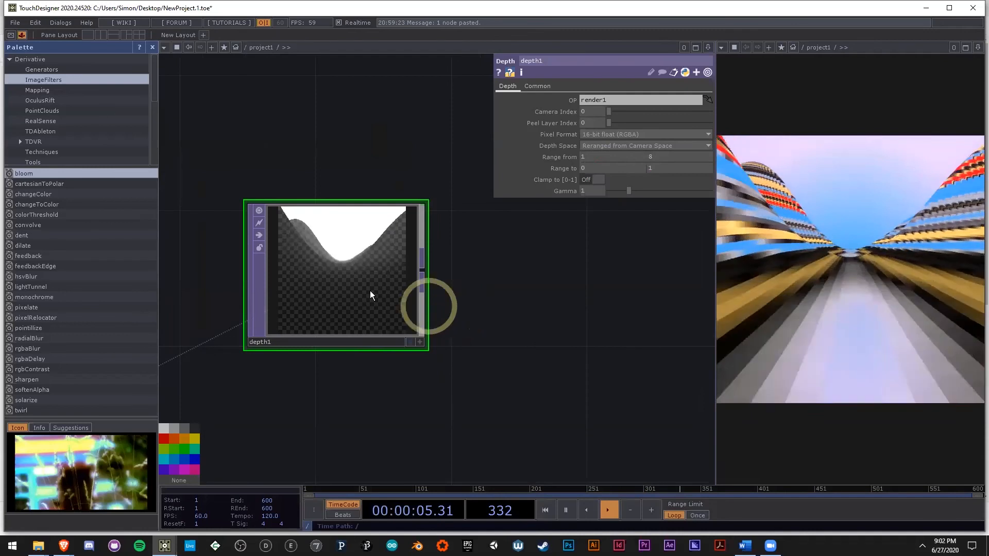
{"action": "scroll", "coordinate": [371, 295], "scroll_direction": "up", "scroll_amount": 6}
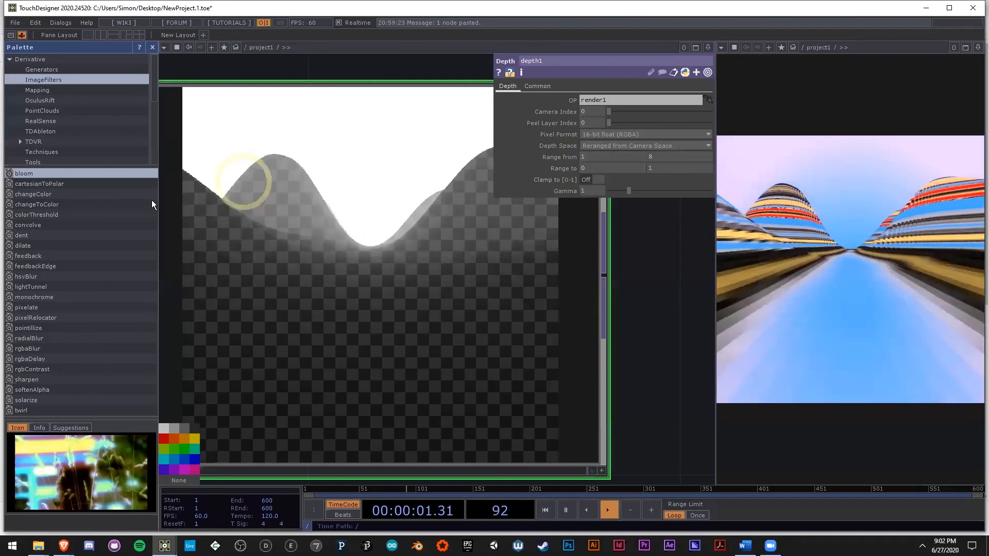
Step: Adjust the upper value of depth1's Range from, trying 3 and 7, and set it to 5
{"action": "left_click", "coordinate": [656, 157]}
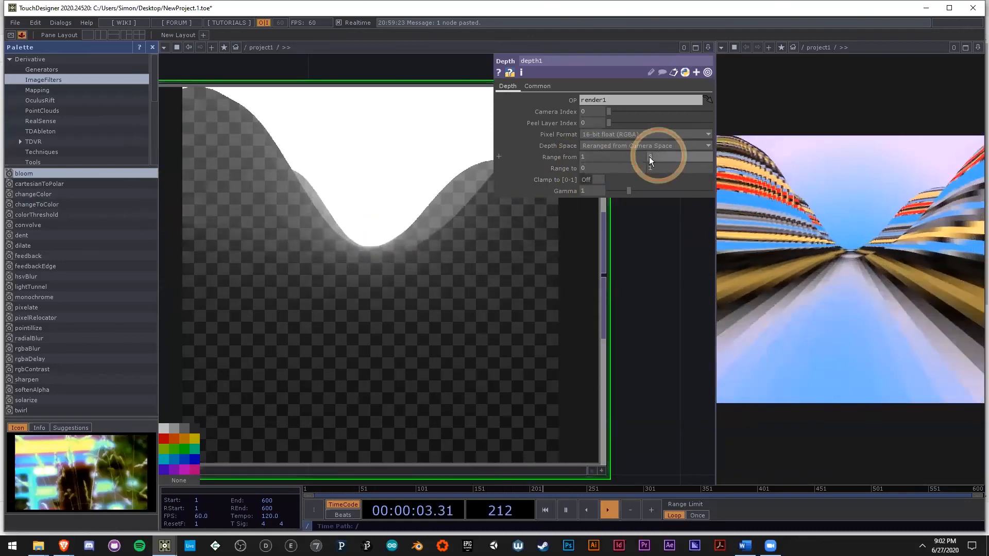
{"action": "type", "text": "3"}
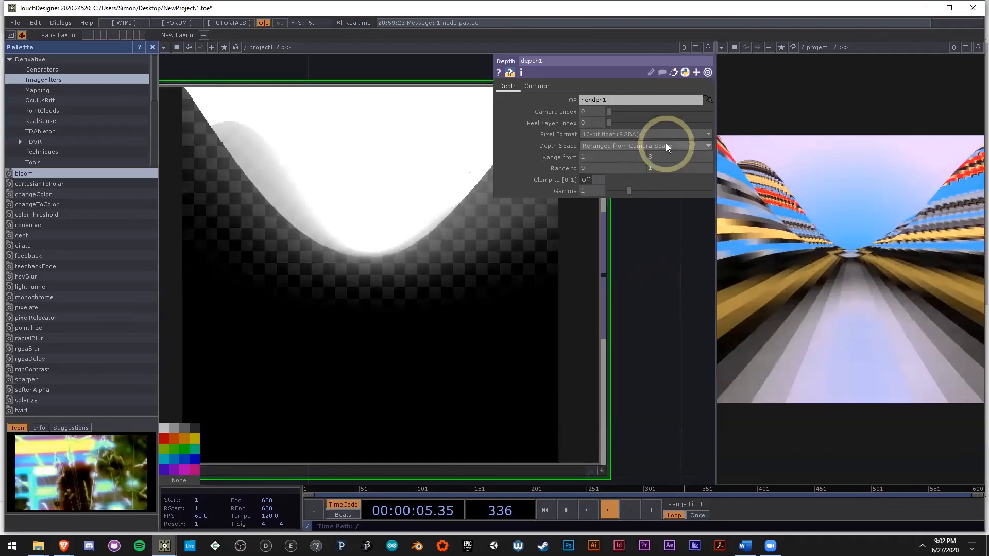
{"action": "middle_click_drag", "start_coordinate": [670, 146], "coordinate": [789, 139]}
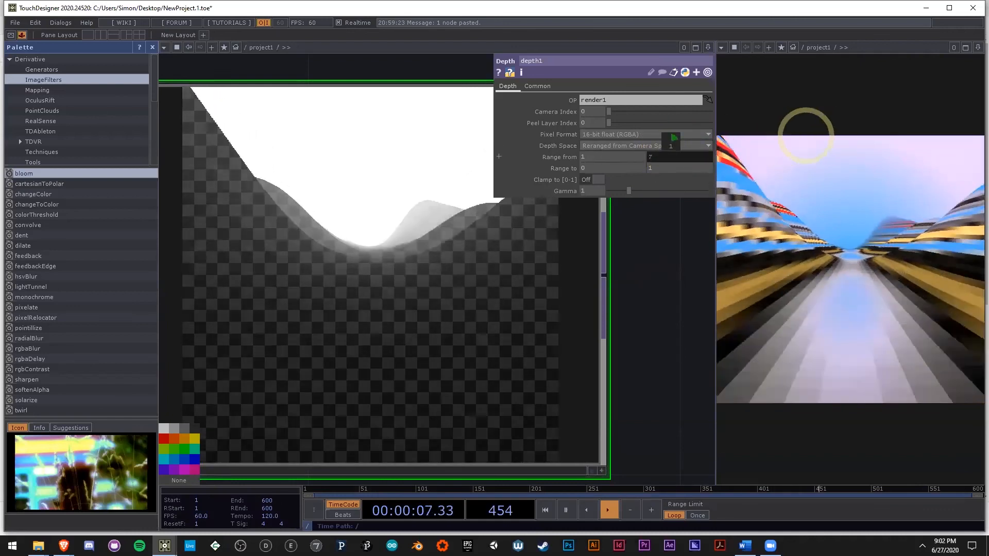
{"action": "middle_click_drag", "start_coordinate": [657, 156], "coordinate": [959, 170]}
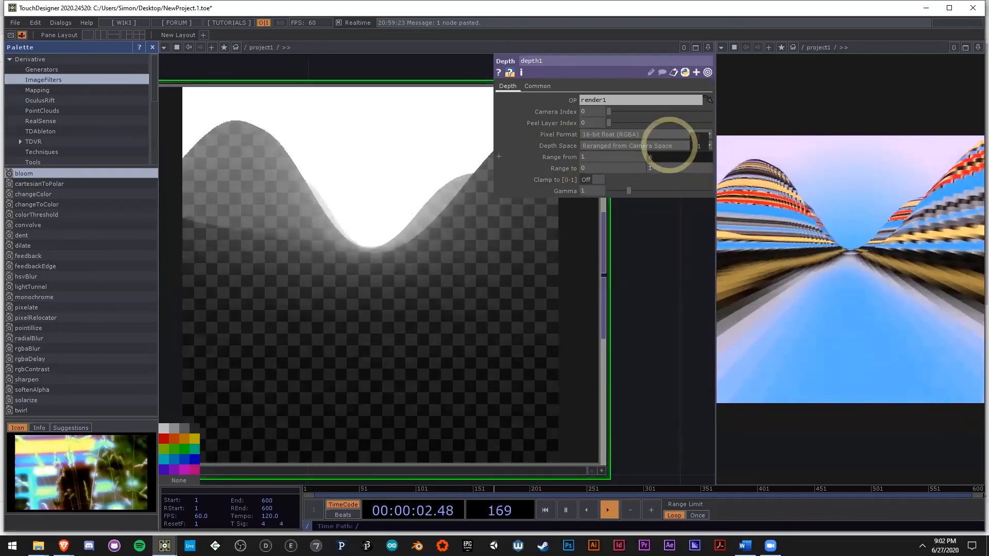
{"action": "middle_click_drag", "start_coordinate": [669, 144], "coordinate": [638, 138]}
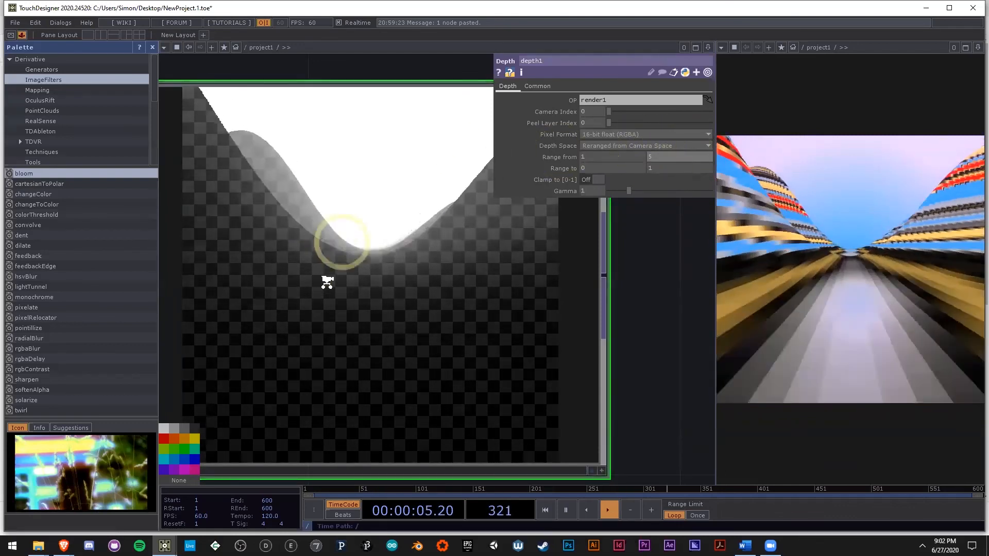
Step: Wire bloom into lumablur1's first input and depth1 into its second input
{"action": "scroll", "coordinate": [327, 282], "scroll_direction": "down", "scroll_amount": 5}
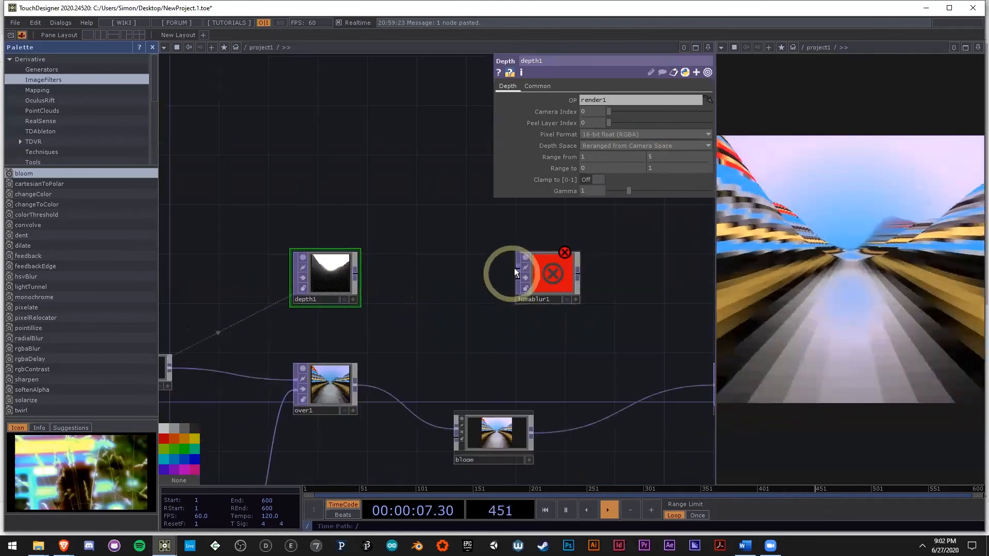
{"action": "left_click_drag", "start_coordinate": [523, 345], "coordinate": [483, 337]}
{"action": "left_click", "coordinate": [434, 259]}
{"action": "left_click", "coordinate": [390, 378]}
{"action": "scroll", "coordinate": [446, 270], "scroll_direction": "up", "scroll_amount": 3}
{"action": "scroll", "coordinate": [431, 323], "scroll_direction": "up", "scroll_amount": 1}
{"action": "scroll", "coordinate": [483, 338], "scroll_direction": "down", "scroll_amount": 3}
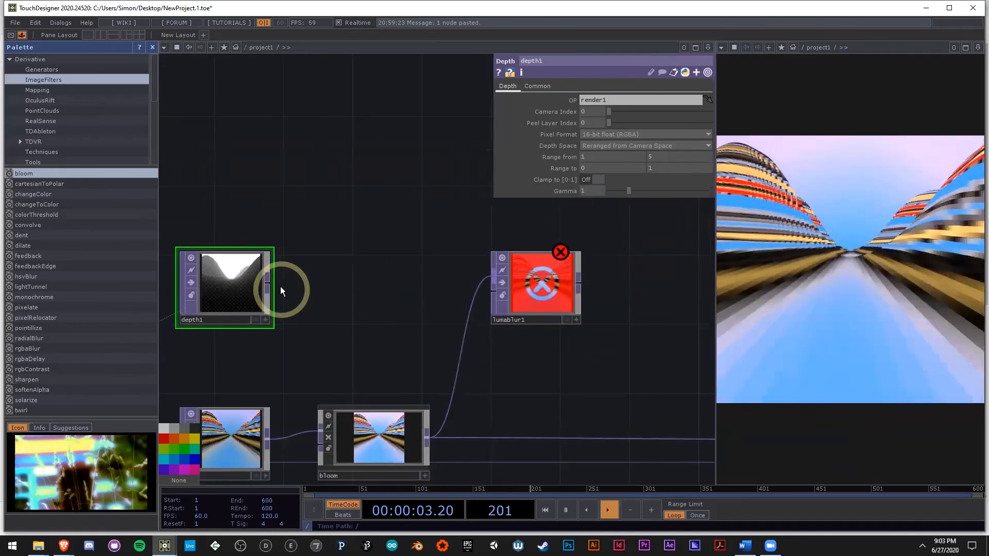
{"action": "left_click", "coordinate": [492, 293]}
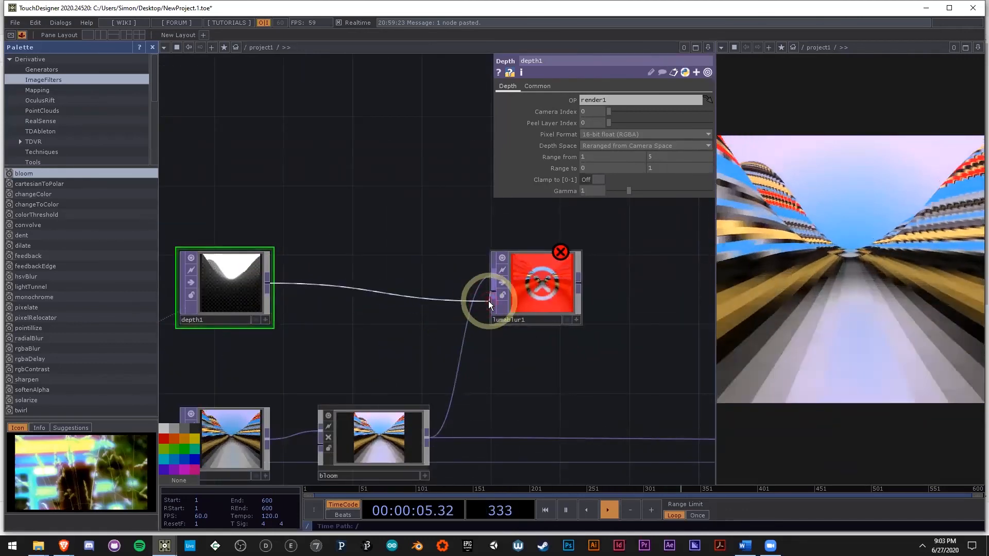
{"action": "left_click_drag", "start_coordinate": [254, 294], "coordinate": [410, 294]}
{"action": "scroll", "coordinate": [550, 284], "scroll_direction": "up", "scroll_amount": 5}
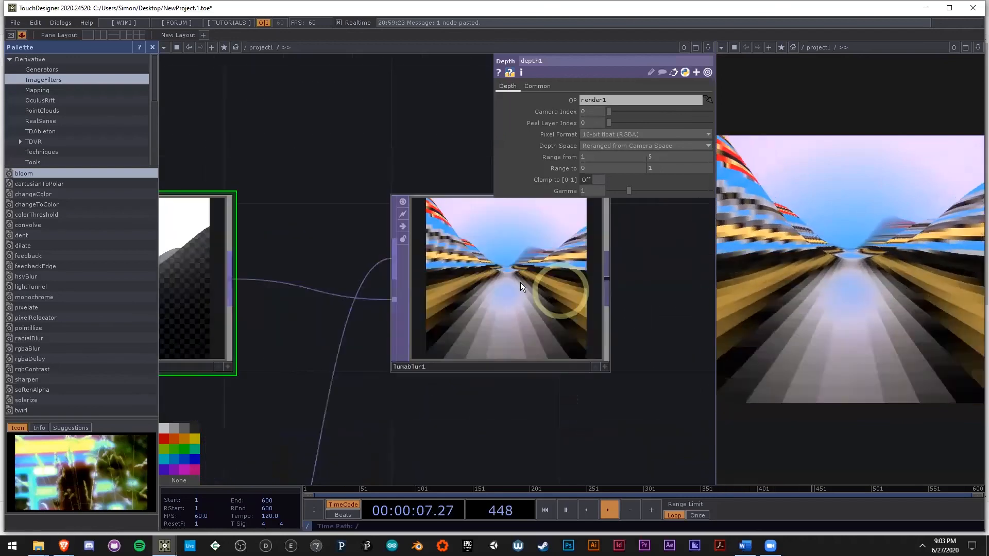
Step: Connect lumablur1's output to null1 and set lumablur1's White Filter Width to 29
{"action": "scroll", "coordinate": [497, 284], "scroll_direction": "down", "scroll_amount": 3}
{"action": "scroll", "coordinate": [319, 292], "scroll_direction": "up", "scroll_amount": 5}
{"action": "left_click_drag", "start_coordinate": [601, 409], "coordinate": [423, 404]}
{"action": "scroll", "coordinate": [567, 292], "scroll_direction": "up", "scroll_amount": 5}
{"action": "left_click", "coordinate": [601, 226]}
{"action": "left_click_drag", "start_coordinate": [614, 156], "coordinate": [638, 159]}
{"action": "scroll", "coordinate": [564, 331], "scroll_direction": "down", "scroll_amount": 6}
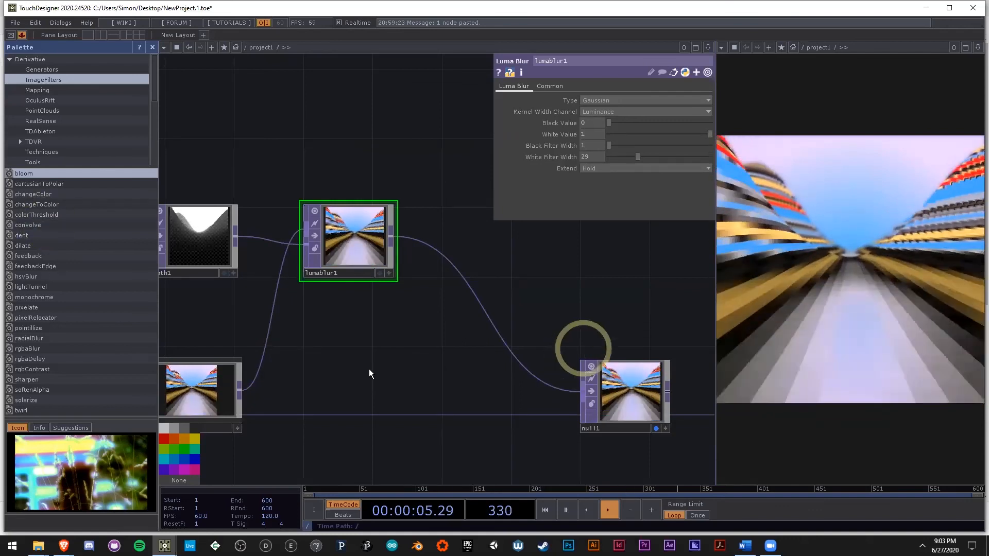
Step: Examine the chain from depth1 and bloom through lumablur1 to null1, comparing the depth map with the blurred output
{"action": "left_click_drag", "start_coordinate": [369, 373], "coordinate": [411, 345]}
{"action": "scroll", "coordinate": [411, 345], "scroll_direction": "down", "scroll_amount": 3}
{"action": "left_click_drag", "start_coordinate": [517, 364], "coordinate": [530, 364]}
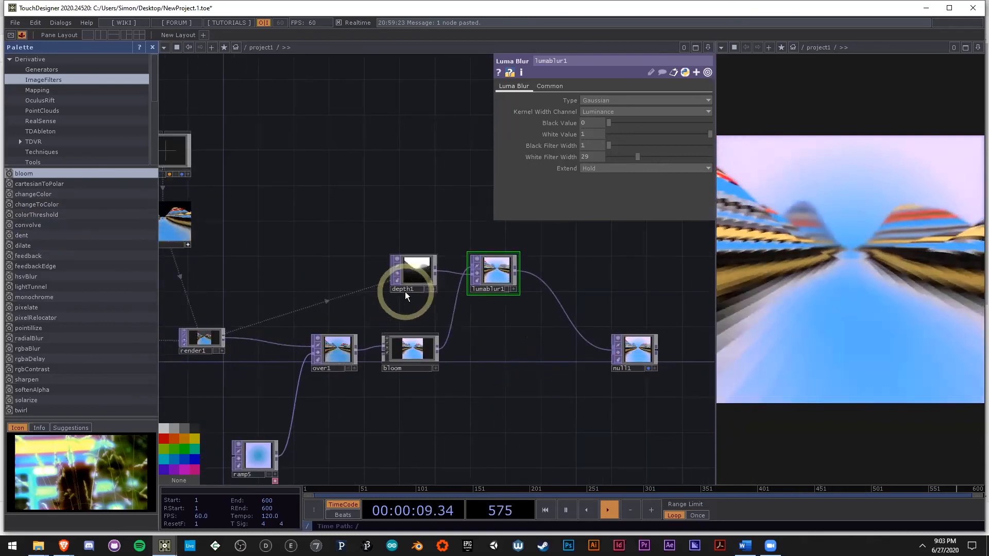
{"action": "scroll", "coordinate": [415, 272], "scroll_direction": "up", "scroll_amount": 2}
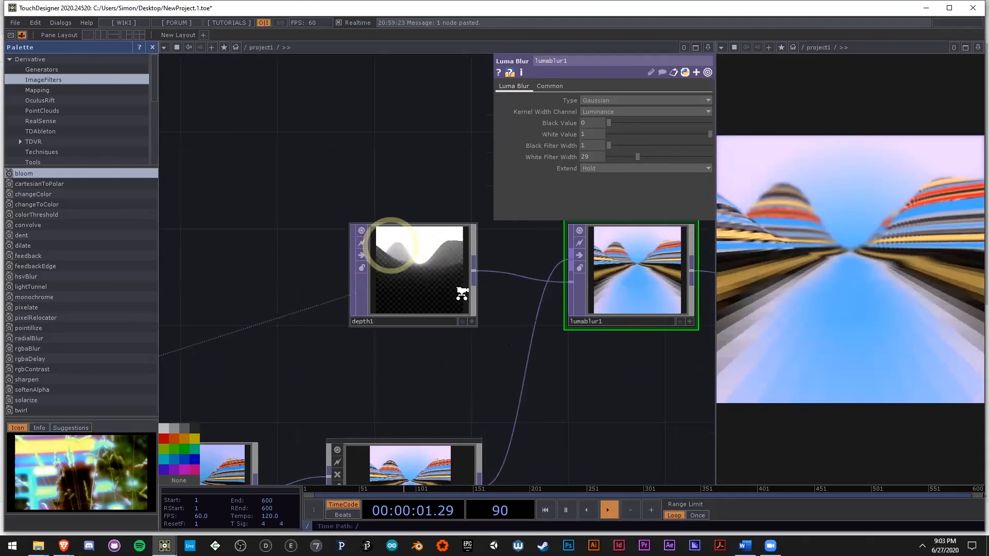
{"action": "scroll", "coordinate": [464, 289], "scroll_direction": "up", "scroll_amount": 2}
{"action": "scroll", "coordinate": [459, 329], "scroll_direction": "down", "scroll_amount": 1}
{"action": "scroll", "coordinate": [454, 361], "scroll_direction": "down", "scroll_amount": 2}
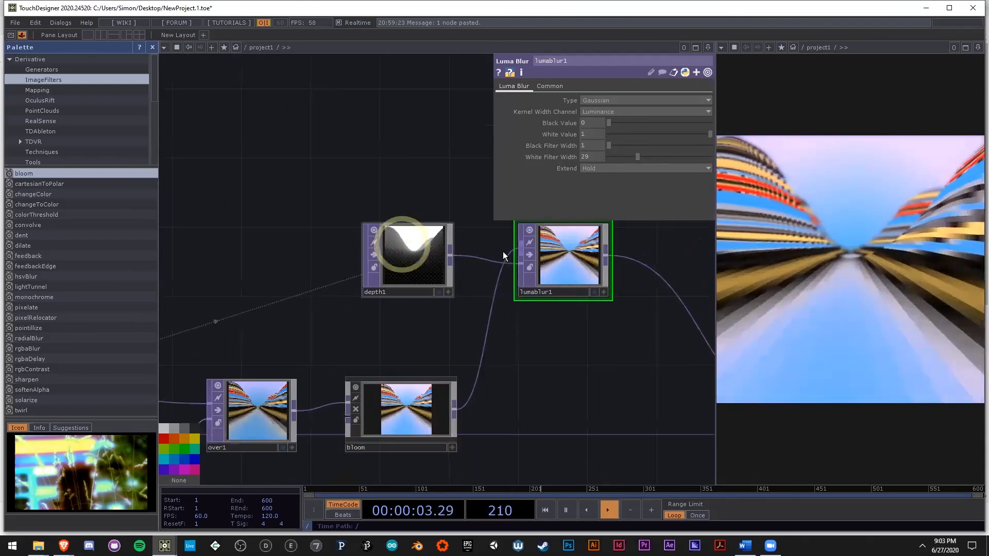
{"action": "left_click_drag", "start_coordinate": [549, 346], "coordinate": [525, 339]}
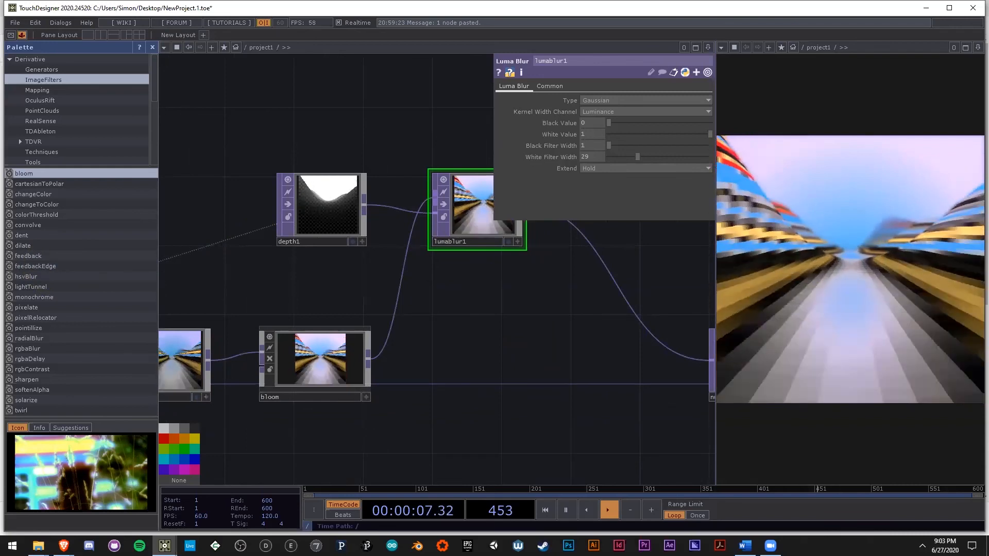
{"action": "left_click_drag", "start_coordinate": [479, 370], "coordinate": [427, 344]}
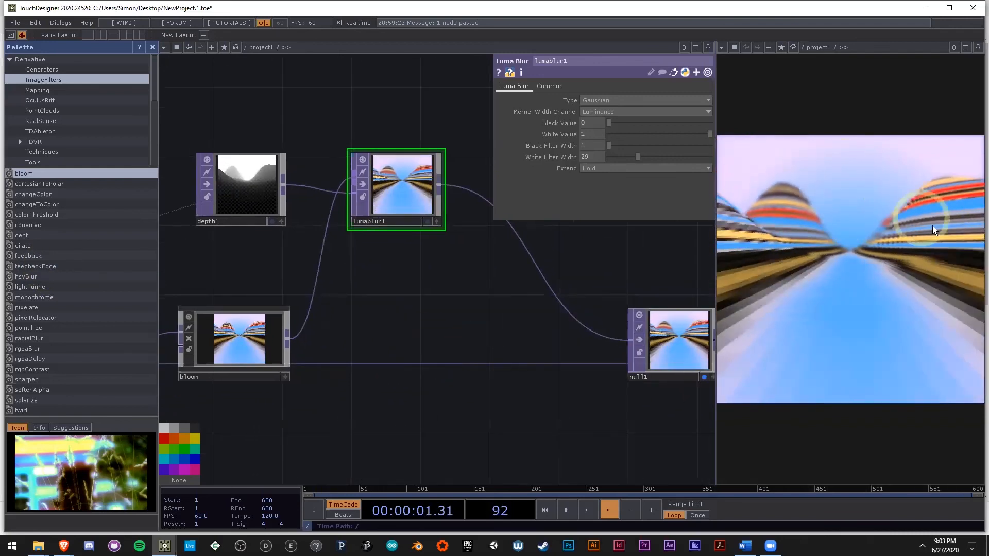
{"action": "left_click", "coordinate": [432, 194]}
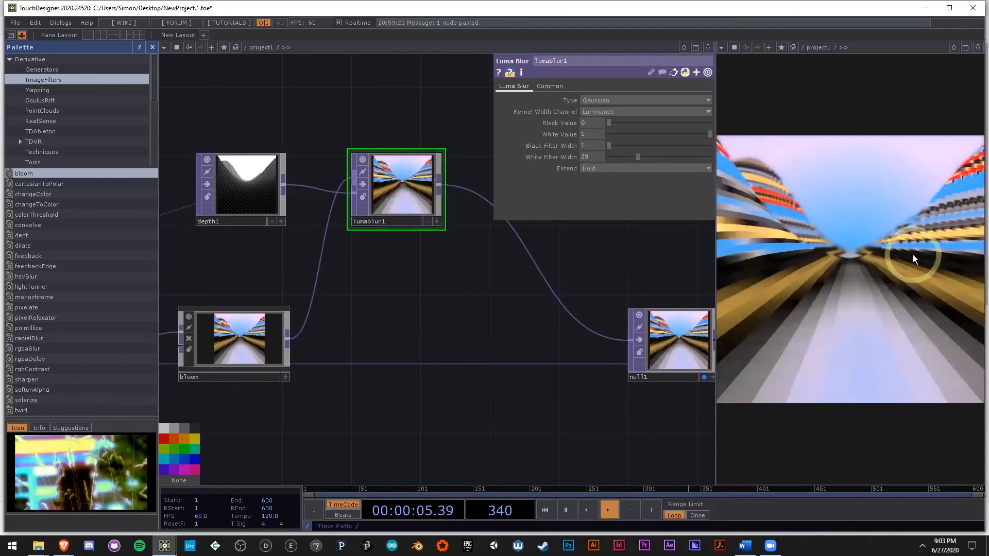
{"action": "left_click_drag", "start_coordinate": [605, 359], "coordinate": [469, 307]}
{"action": "left_click", "coordinate": [925, 317]}
{"action": "scroll", "coordinate": [488, 314], "scroll_direction": "down", "scroll_amount": 4}
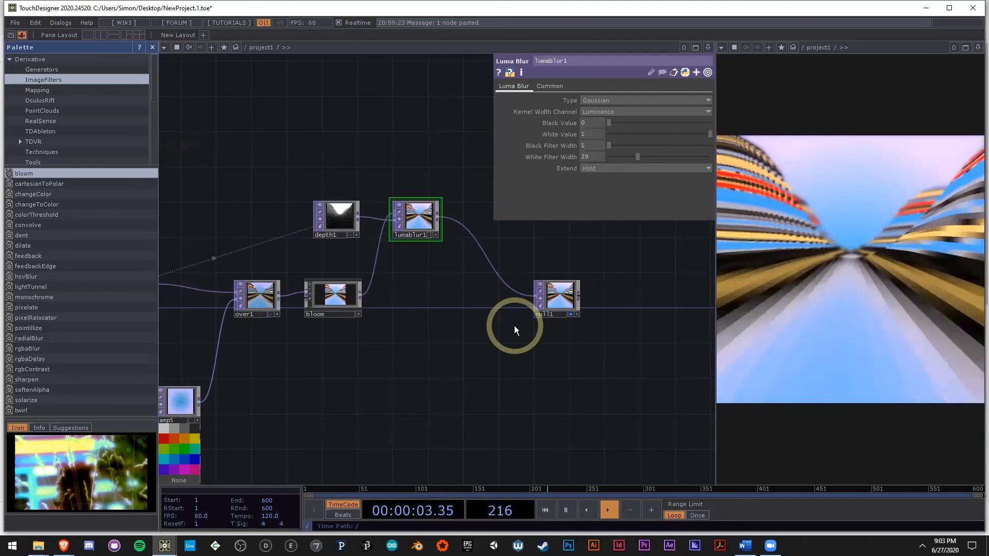
Step: Insert an SSAO TOP on the wire between render1 and over1
{"action": "left_click_drag", "start_coordinate": [391, 400], "coordinate": [595, 381]}
{"action": "scroll", "coordinate": [595, 381], "scroll_direction": "down", "scroll_amount": 3}
{"action": "scroll", "coordinate": [448, 340], "scroll_direction": "up", "scroll_amount": 3}
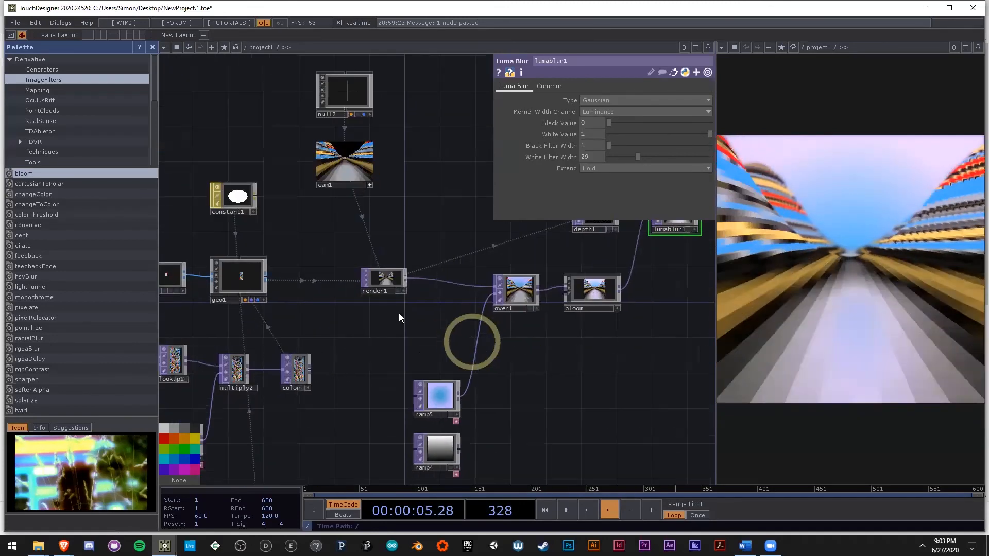
{"action": "left_click_drag", "start_coordinate": [388, 282], "coordinate": [302, 268]}
{"action": "scroll", "coordinate": [420, 315], "scroll_direction": "up", "scroll_amount": 3}
{"action": "right_click", "coordinate": [297, 260]}
{"action": "type", "text": "ssa"}
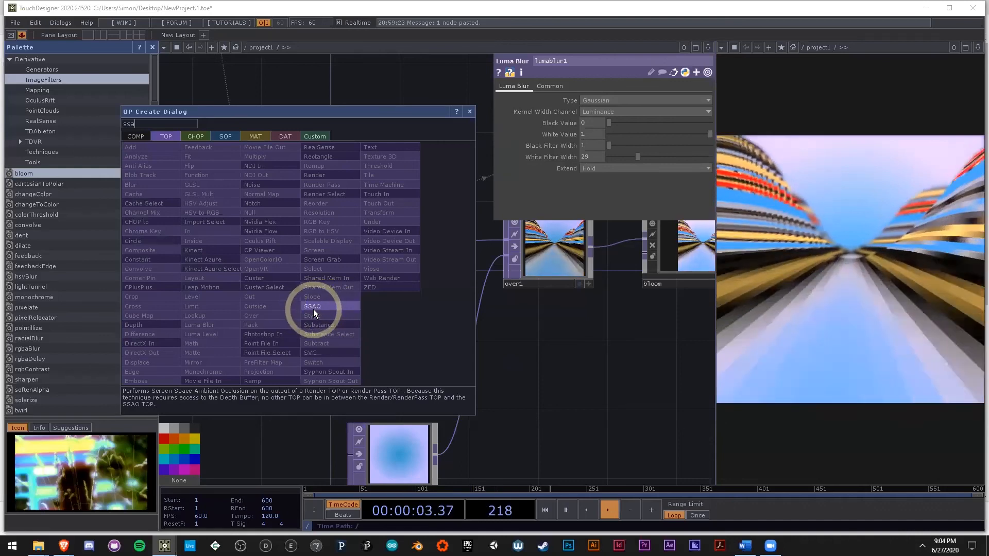
{"action": "left_click", "coordinate": [316, 307]}
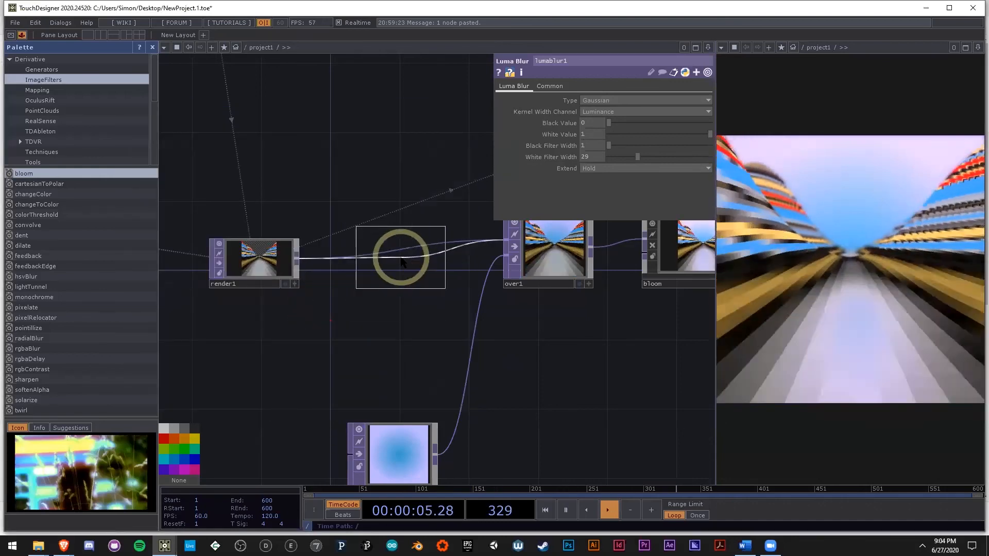
{"action": "left_click", "coordinate": [399, 258]}
Step: Inspect the ssao1 preview up close, and set its Sample Directions to 20 and Sample Steps to 30
{"action": "scroll", "coordinate": [361, 245], "scroll_direction": "up", "scroll_amount": 6}
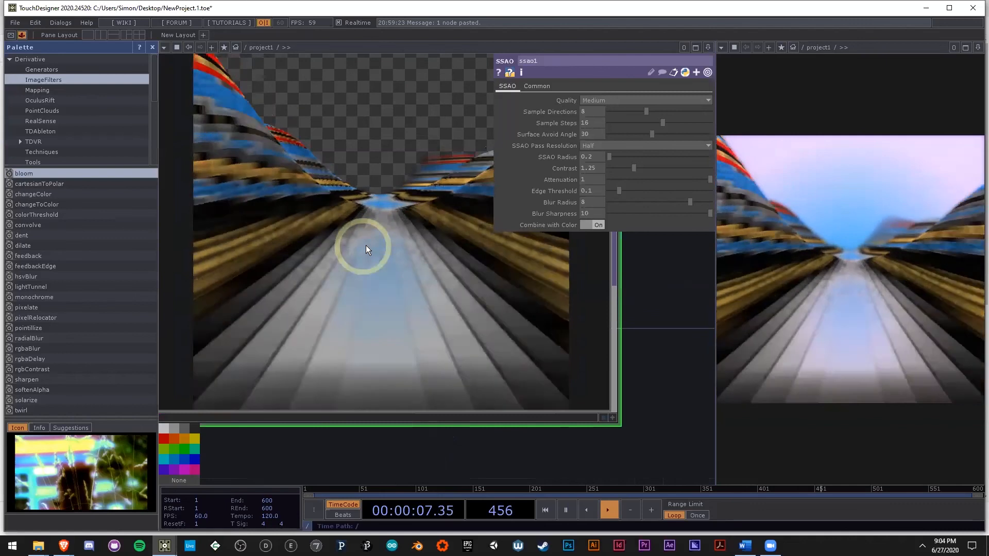
{"action": "scroll", "coordinate": [390, 265], "scroll_direction": "down", "scroll_amount": 3}
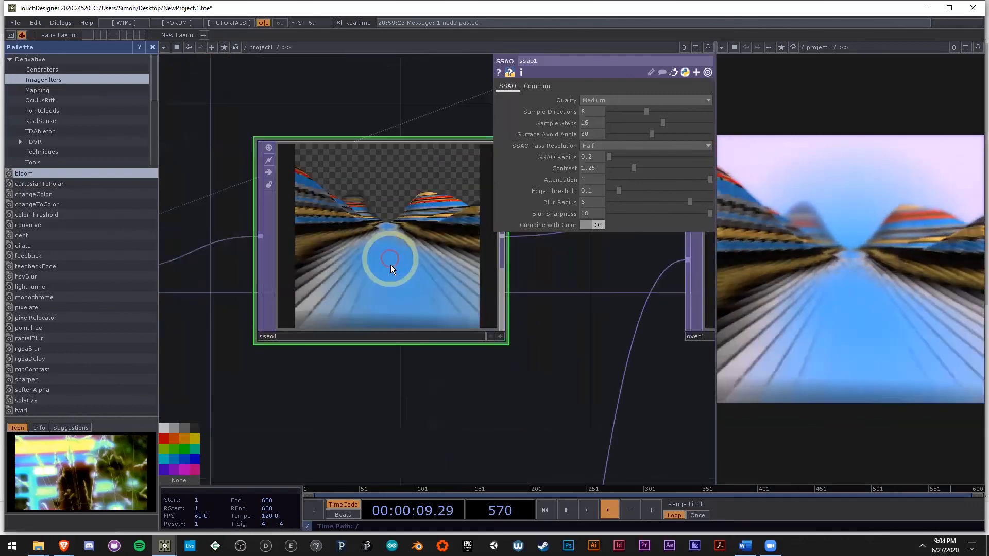
{"action": "scroll", "coordinate": [392, 263], "scroll_direction": "down", "scroll_amount": 5}
{"action": "scroll", "coordinate": [384, 260], "scroll_direction": "up", "scroll_amount": 5}
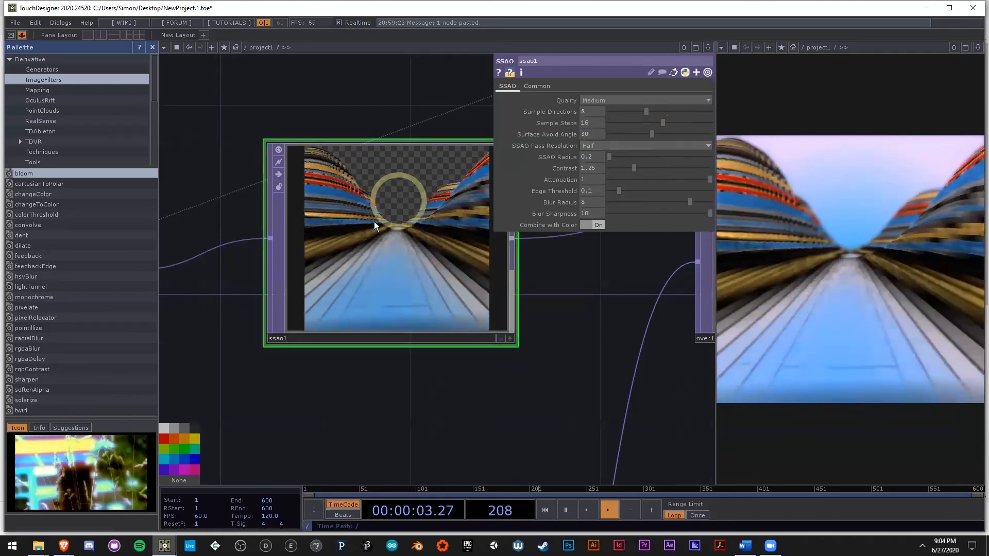
{"action": "scroll", "coordinate": [335, 266], "scroll_direction": "up", "scroll_amount": 2}
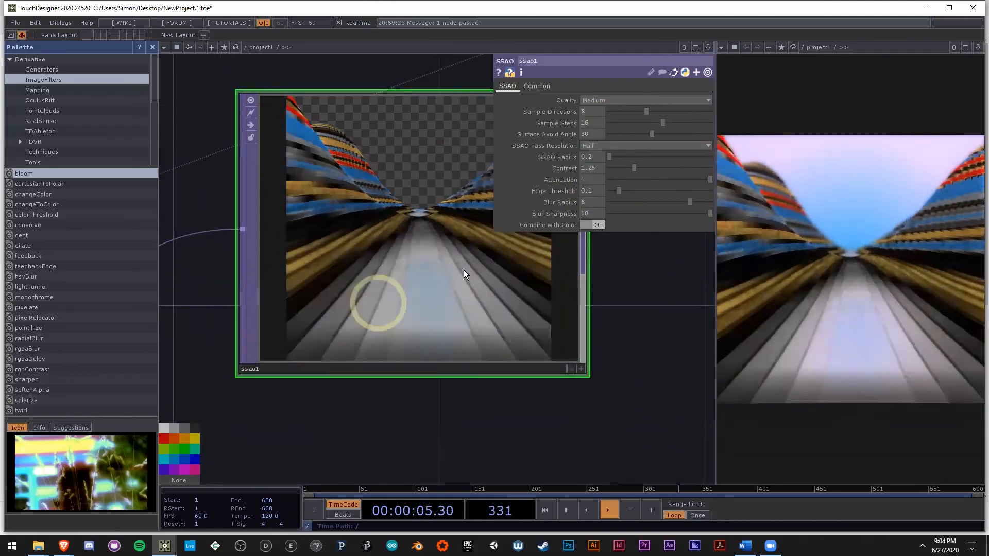
{"action": "left_click_drag", "start_coordinate": [655, 114], "coordinate": [712, 112]}
{"action": "left_click_drag", "start_coordinate": [664, 122], "coordinate": [725, 122]}
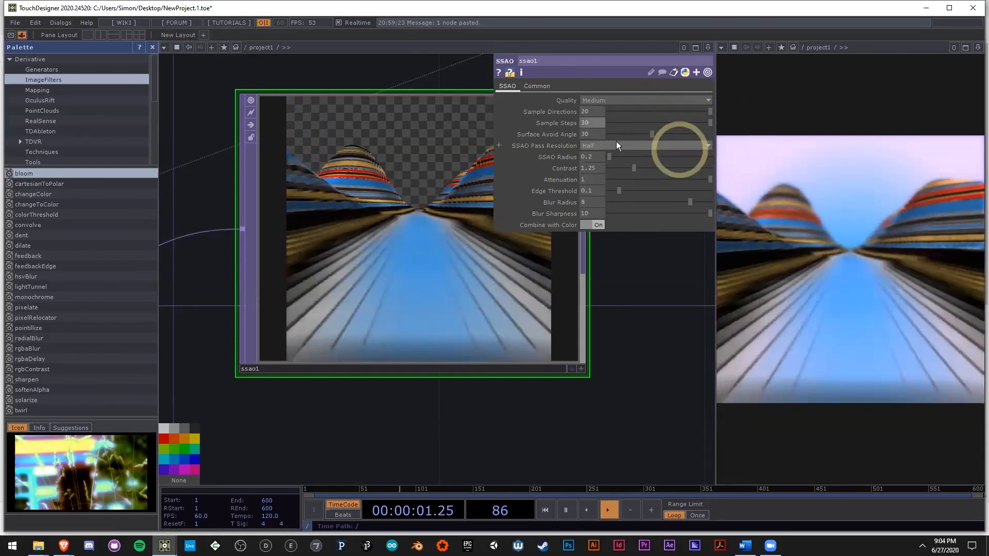
Step: Set ssao1's Surface Avoid Angle to 0 and its SSAO Pass Resolution to Full
{"action": "left_click_drag", "start_coordinate": [653, 135], "coordinate": [367, 254]}
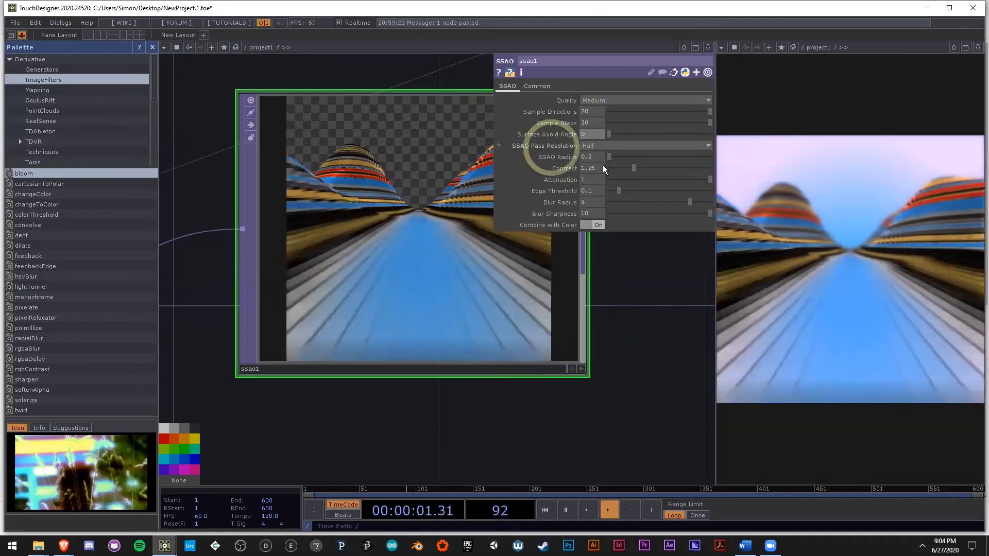
{"action": "left_click", "coordinate": [600, 146]}
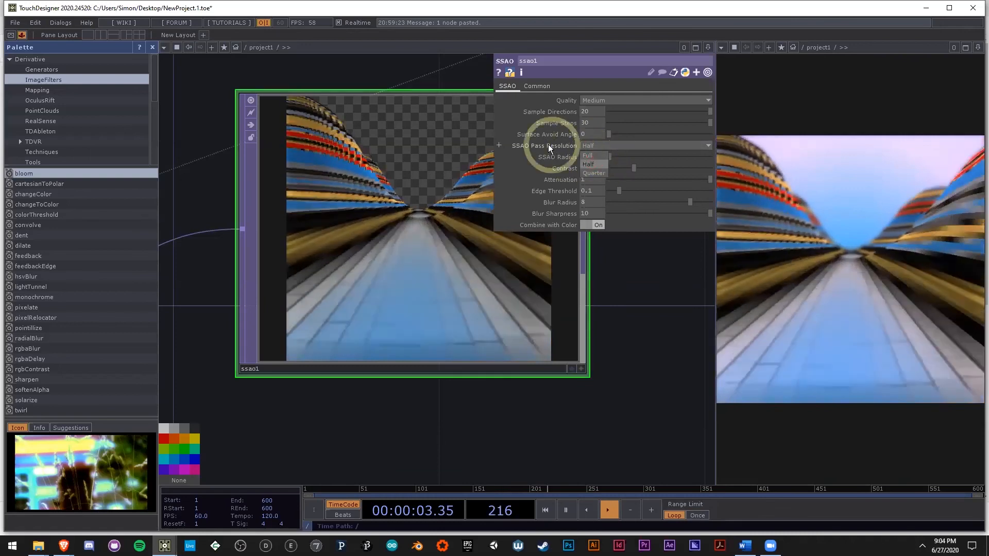
{"action": "left_click", "coordinate": [581, 155]}
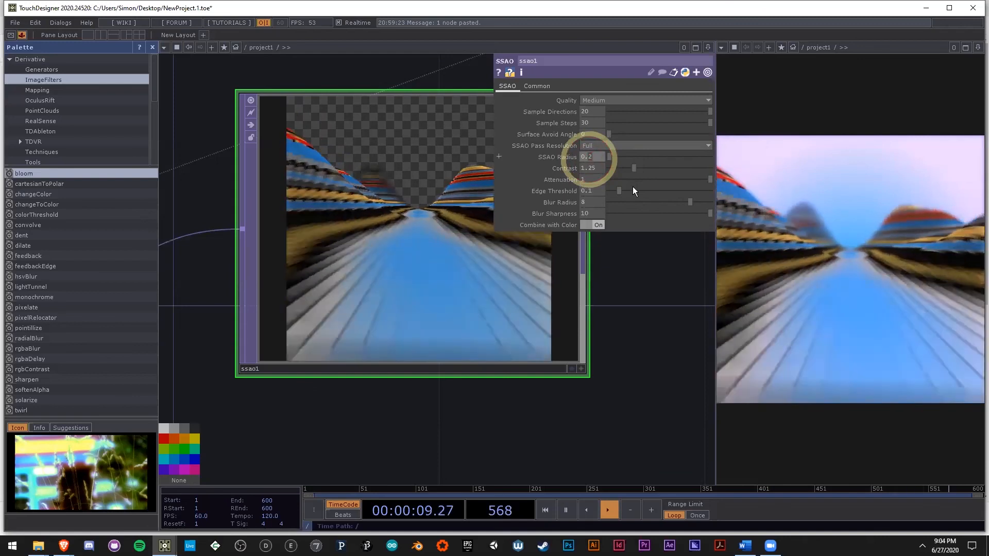
Step: Set ssao1's SSAO Radius to 0.01 and its Blur Radius to 0
{"action": "type", "text": "01"}
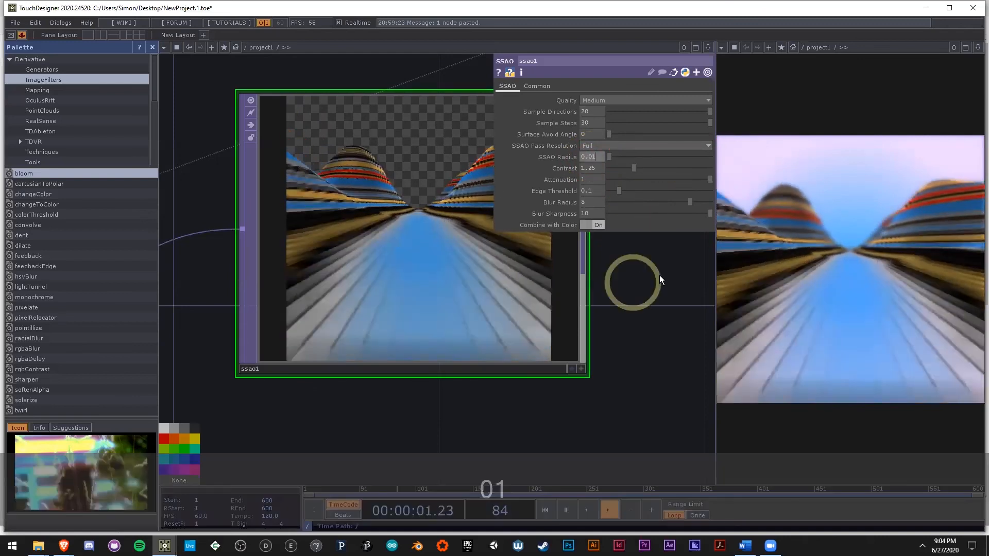
{"action": "scroll", "coordinate": [424, 267], "scroll_direction": "up", "scroll_amount": 4}
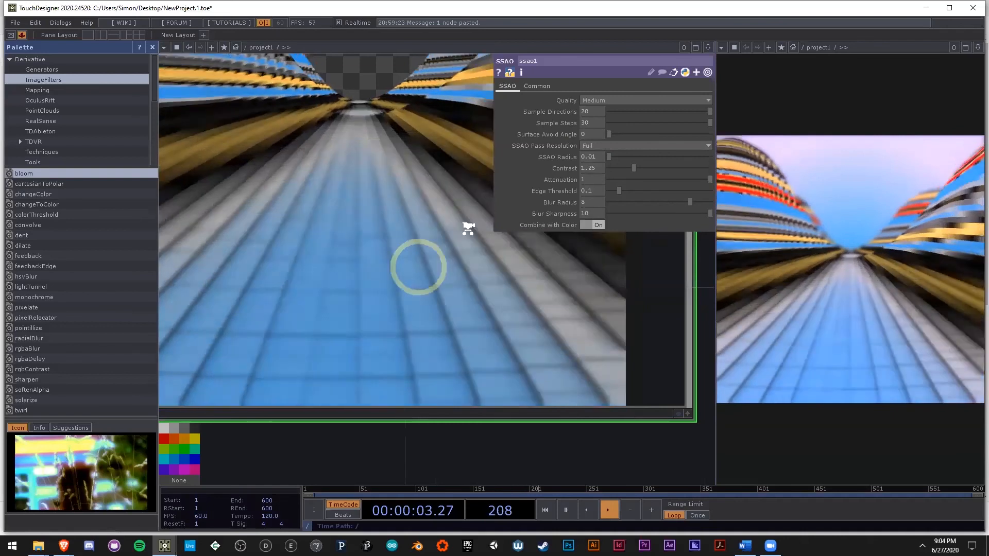
{"action": "scroll", "coordinate": [469, 228], "scroll_direction": "down", "scroll_amount": 3}
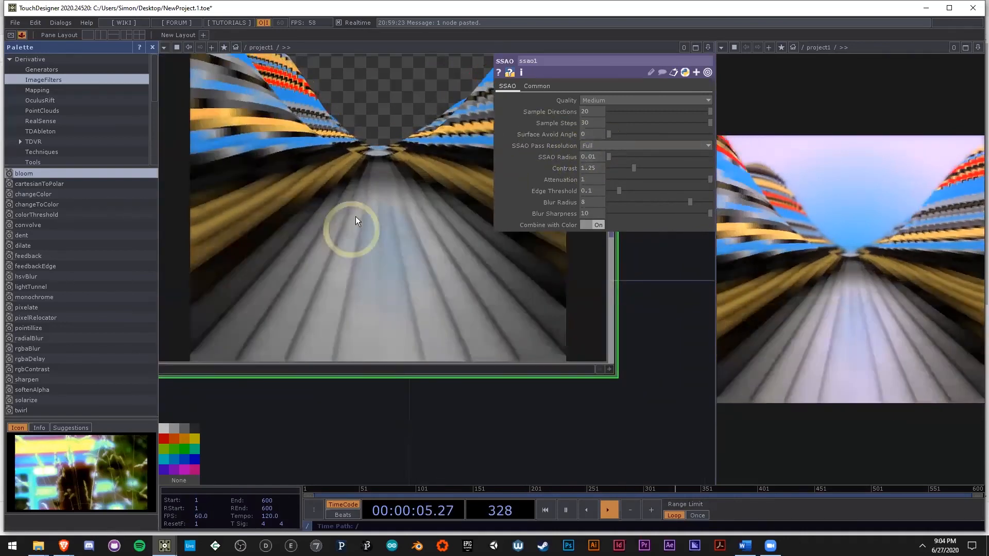
{"action": "left_click_drag", "start_coordinate": [622, 208], "coordinate": [549, 192]}
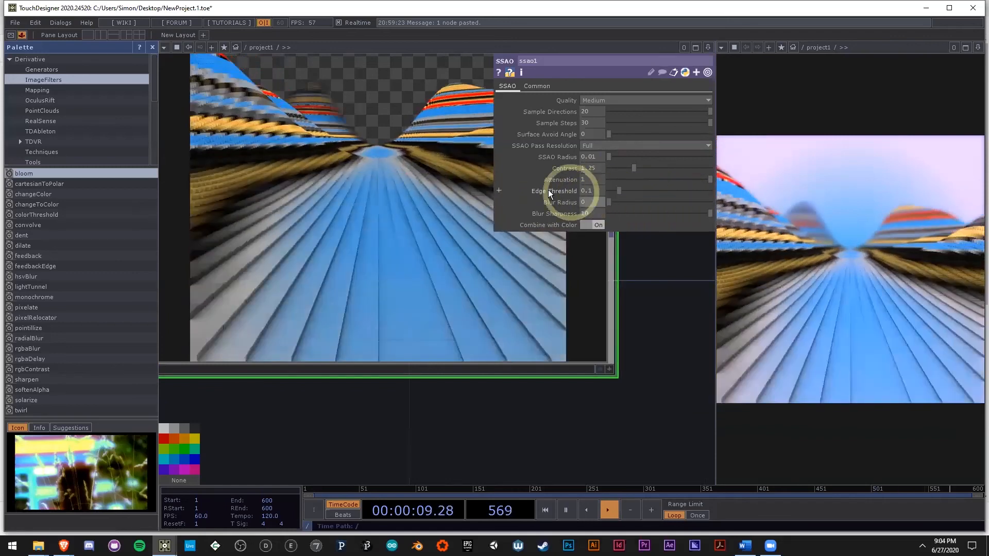
Step: Raise ssao1's Sample Directions to 30 and lower its Contrast to 0.49
{"action": "middle_click_drag", "start_coordinate": [598, 111], "coordinate": [627, 101]}
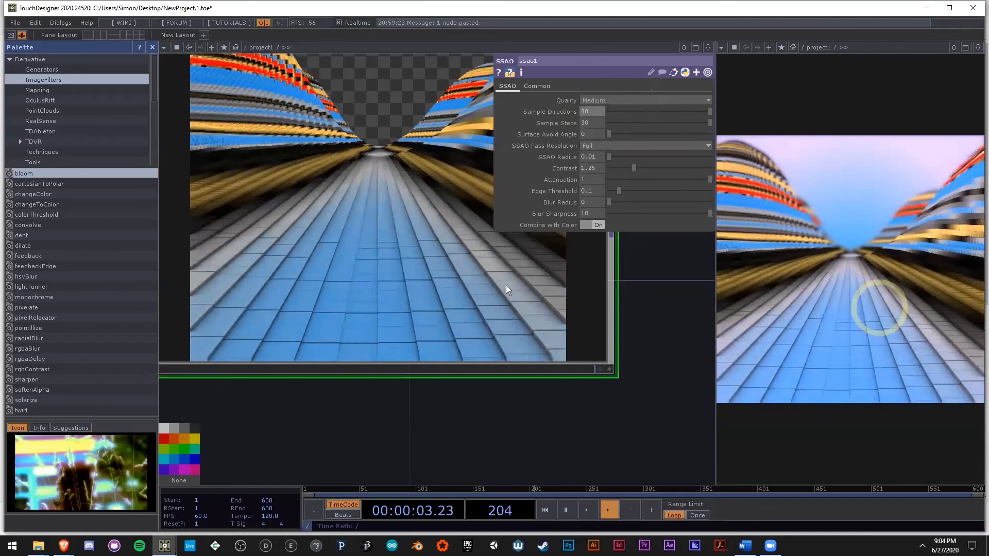
{"action": "scroll", "coordinate": [414, 250], "scroll_direction": "down", "scroll_amount": 2}
{"action": "scroll", "coordinate": [340, 212], "scroll_direction": "up", "scroll_amount": 2}
{"action": "left_click_drag", "start_coordinate": [634, 168], "coordinate": [616, 169]}
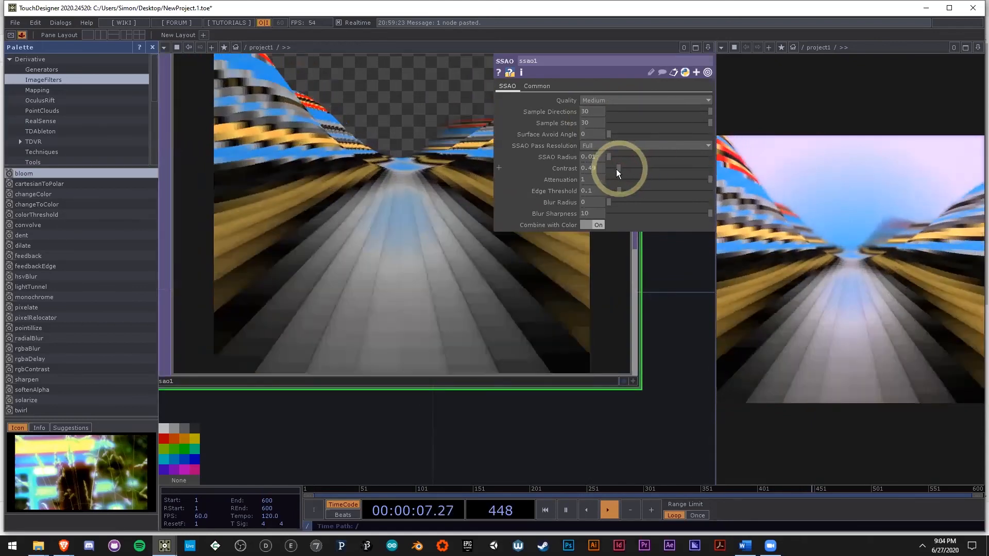
{"action": "scroll", "coordinate": [371, 238], "scroll_direction": "down", "scroll_amount": 3}
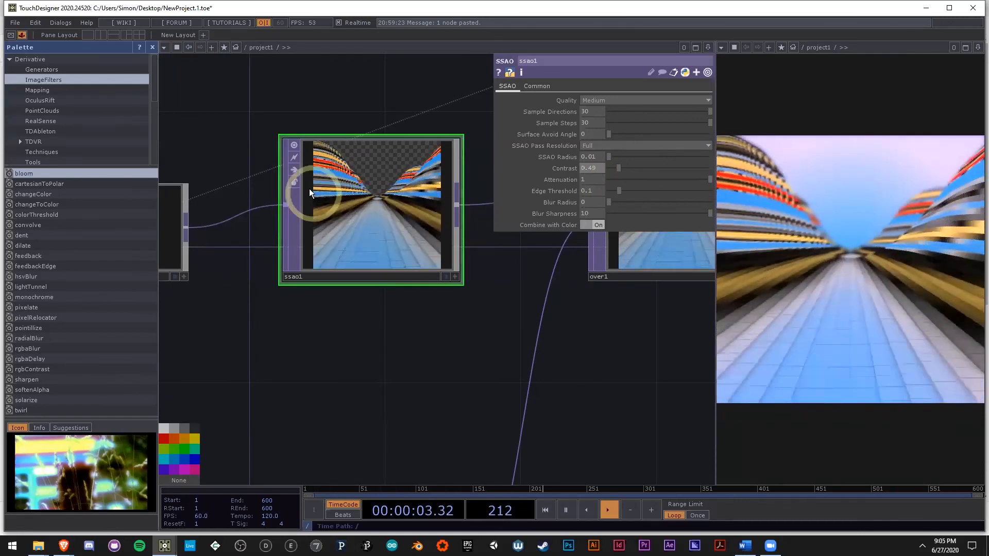
Step: Compare the image with ssao1 bypassed and active, and examine the node's cook times in its info popup
{"action": "left_click", "coordinate": [296, 170]}
{"action": "left_click", "coordinate": [297, 170]}
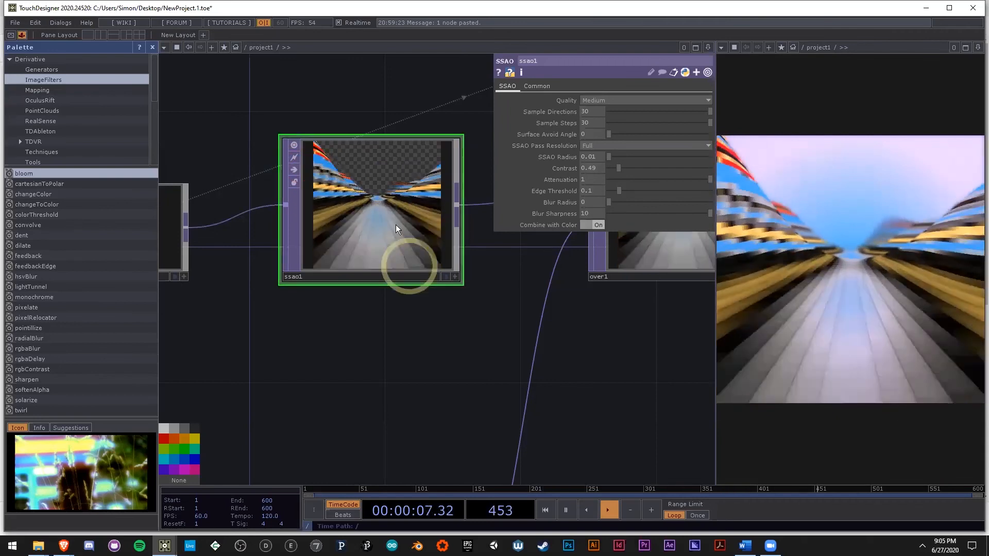
{"action": "scroll", "coordinate": [395, 224], "scroll_direction": "up", "scroll_amount": 5}
{"action": "scroll", "coordinate": [381, 219], "scroll_direction": "down", "scroll_amount": 3}
{"action": "middle_click", "coordinate": [380, 221]}
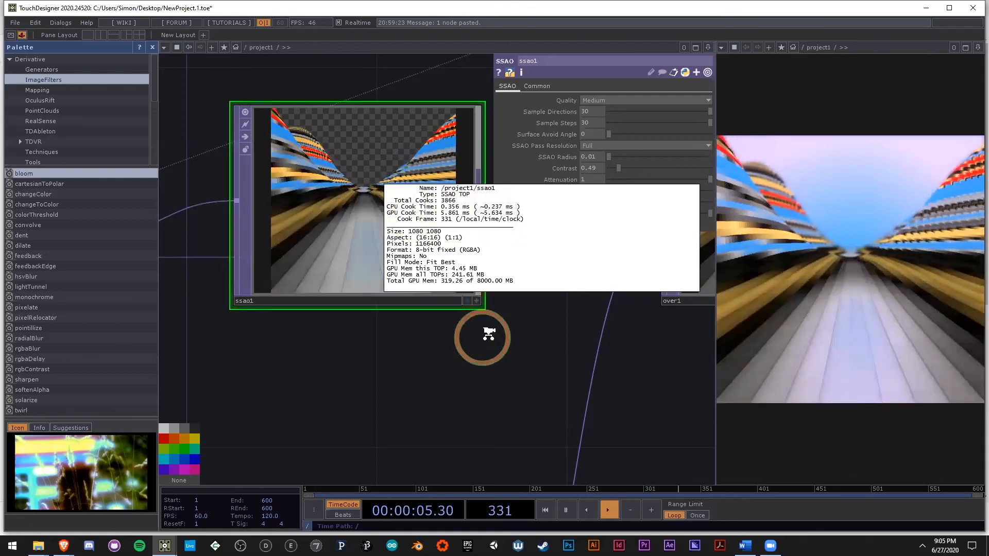
{"action": "scroll", "coordinate": [490, 335], "scroll_direction": "down", "scroll_amount": 3}
{"action": "scroll", "coordinate": [417, 272], "scroll_direction": "up", "scroll_amount": 5}
{"action": "middle_click", "coordinate": [440, 290]}
{"action": "scroll", "coordinate": [405, 301], "scroll_direction": "down", "scroll_amount": 1}
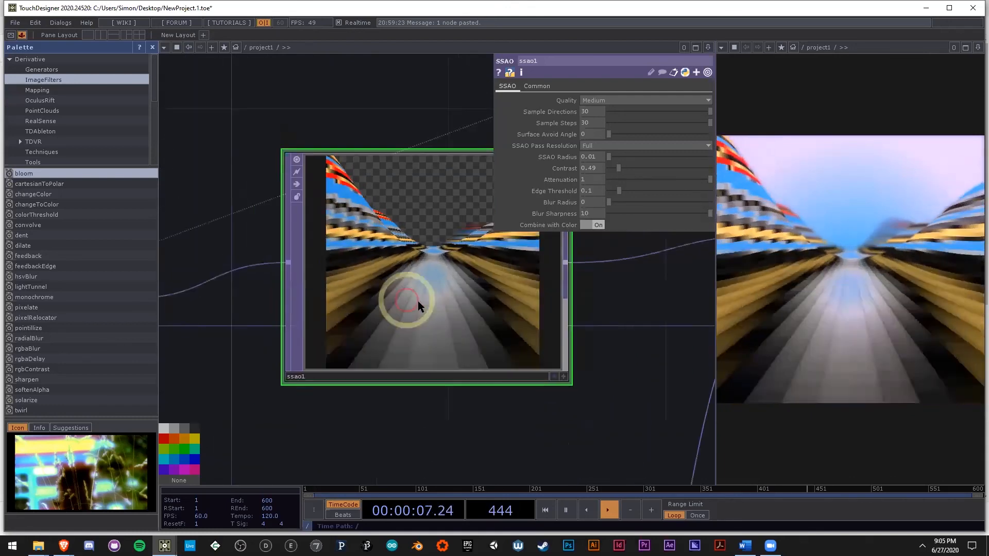
{"action": "scroll", "coordinate": [433, 303], "scroll_direction": "down", "scroll_amount": 1}
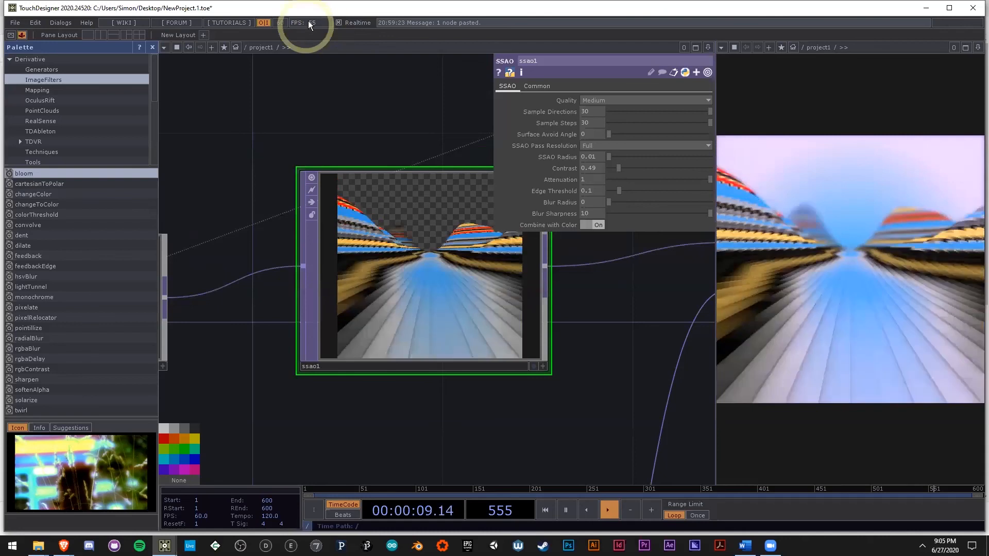
Step: Bypass the ssao1 node and review the operator chain from render1 through over1 and bloom to null1
{"action": "left_click", "coordinate": [312, 204]}
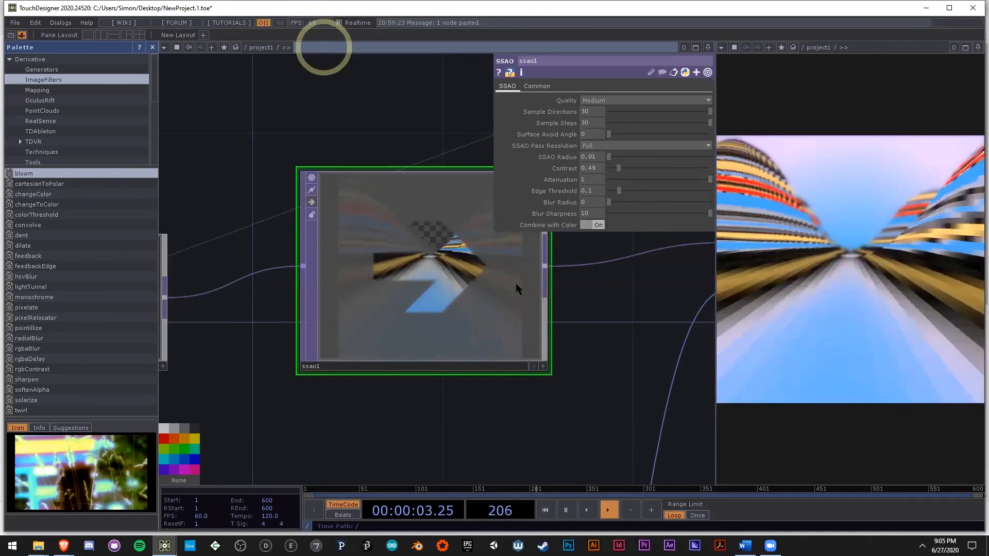
{"action": "scroll", "coordinate": [506, 303], "scroll_direction": "down", "scroll_amount": 2}
{"action": "middle_click", "coordinate": [465, 315]}
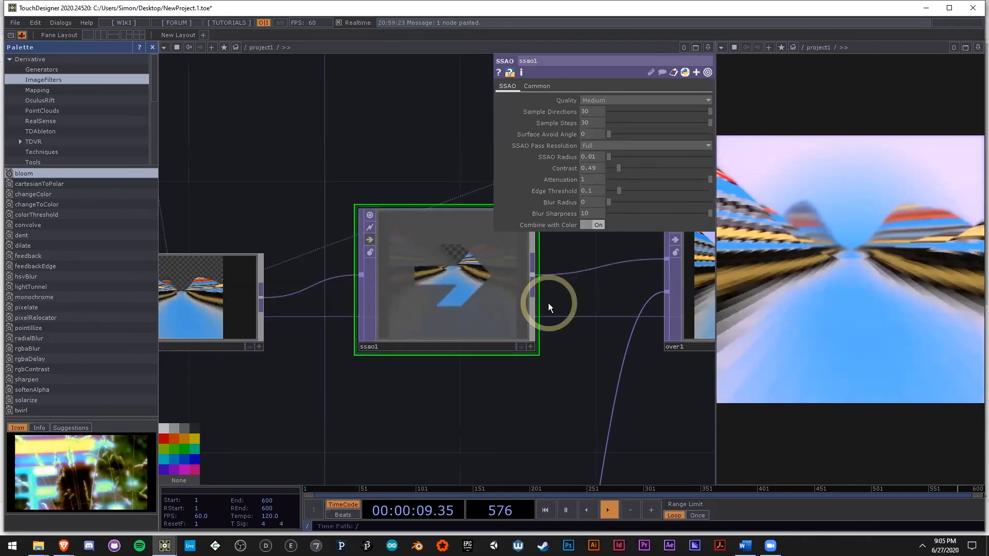
{"action": "left_click_drag", "start_coordinate": [547, 405], "coordinate": [448, 360]}
{"action": "scroll", "coordinate": [448, 360], "scroll_direction": "down", "scroll_amount": 5}
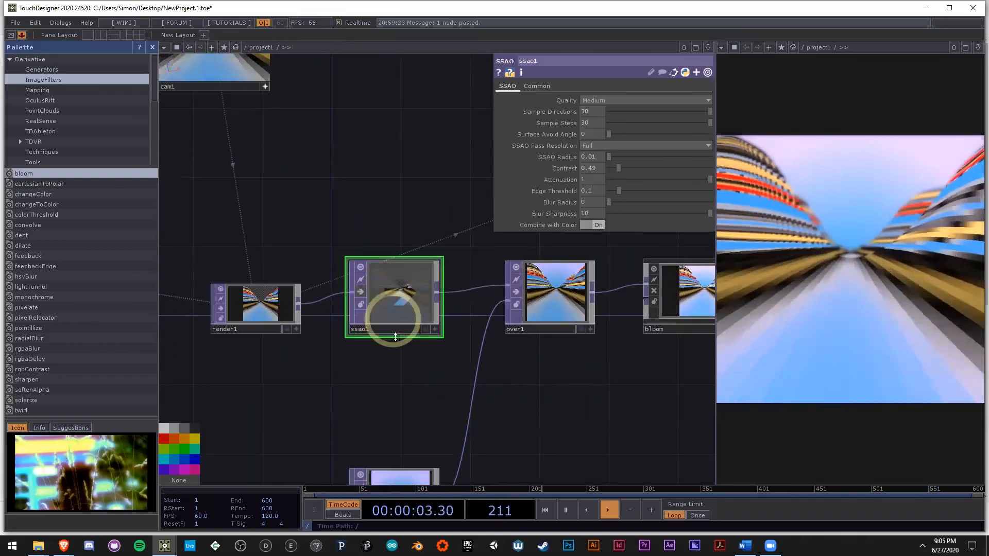
{"action": "scroll", "coordinate": [395, 335], "scroll_direction": "up", "scroll_amount": 3}
{"action": "left_click_drag", "start_coordinate": [586, 392], "coordinate": [305, 355]}
{"action": "scroll", "coordinate": [419, 383], "scroll_direction": "down", "scroll_amount": 4}
{"action": "left_click_drag", "start_coordinate": [420, 383], "coordinate": [408, 340]}
{"action": "scroll", "coordinate": [469, 371], "scroll_direction": "down", "scroll_amount": 1}
{"action": "left_click_drag", "start_coordinate": [469, 371], "coordinate": [460, 337]}
{"action": "scroll", "coordinate": [460, 337], "scroll_direction": "down", "scroll_amount": 2}
{"action": "left_click_drag", "start_coordinate": [518, 350], "coordinate": [470, 338]}
{"action": "scroll", "coordinate": [461, 316], "scroll_direction": "down", "scroll_amount": 2}
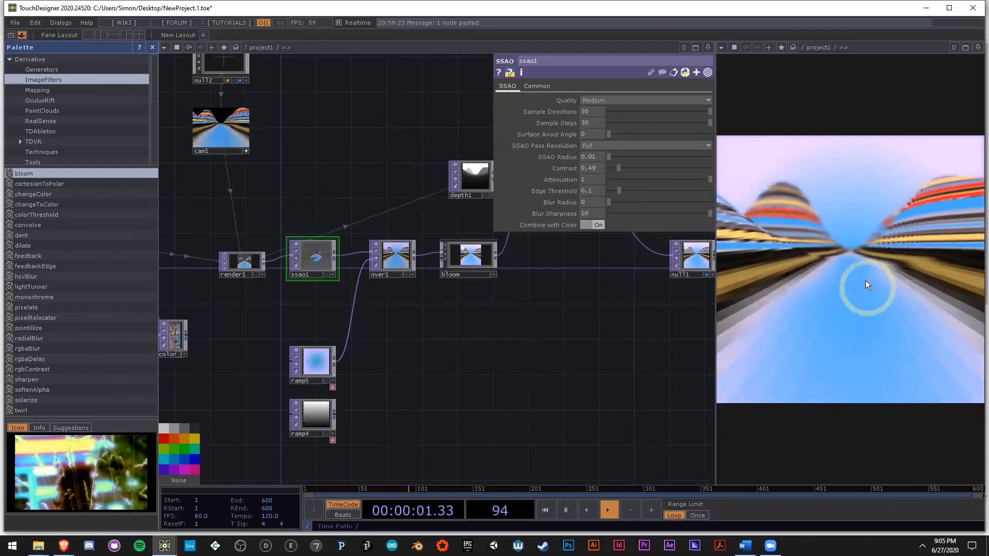
Step: Look over the examples from terrainFlyover to nestedBox_phaserCHOP in the allExamples.toe window and return to the NewProject window
{"action": "key", "text": "alt+Tab"}
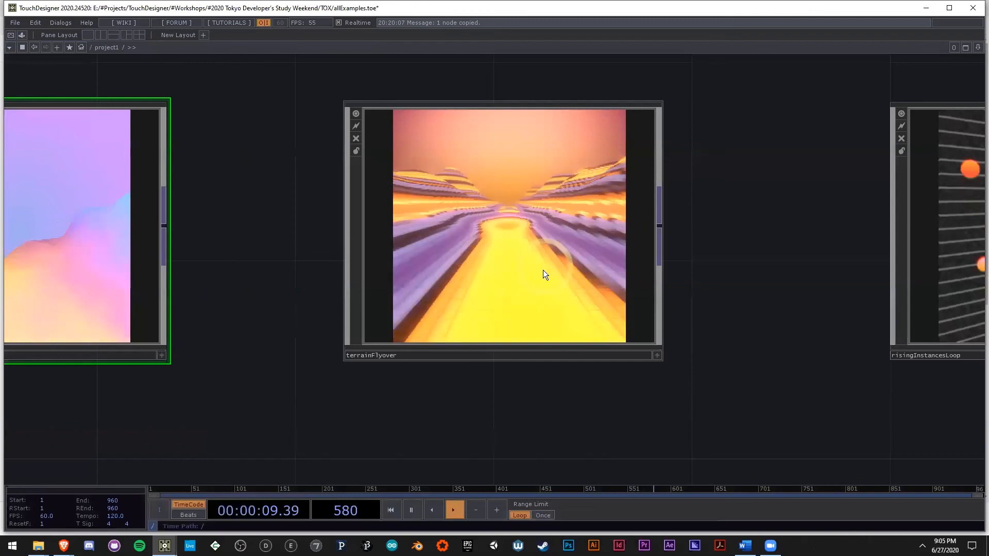
{"action": "scroll", "coordinate": [432, 285], "scroll_direction": "down", "scroll_amount": 4}
{"action": "scroll", "coordinate": [470, 228], "scroll_direction": "up", "scroll_amount": 2}
{"action": "left_click_drag", "start_coordinate": [650, 385], "coordinate": [417, 379]}
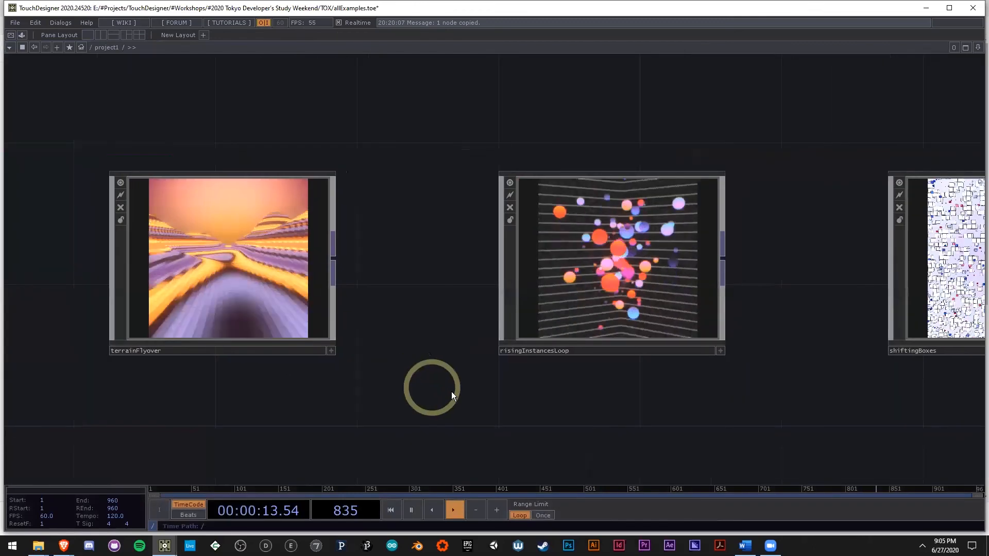
{"action": "left_click_drag", "start_coordinate": [505, 391], "coordinate": [472, 390]}
{"action": "scroll", "coordinate": [473, 390], "scroll_direction": "down", "scroll_amount": 2}
{"action": "scroll", "coordinate": [483, 394], "scroll_direction": "up", "scroll_amount": 2}
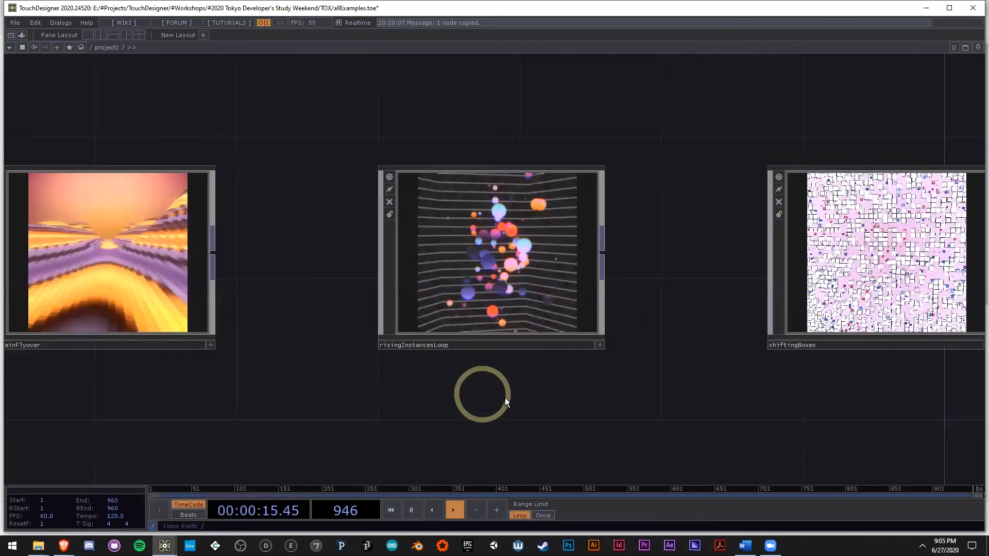
{"action": "left_click_drag", "start_coordinate": [742, 216], "coordinate": [607, 214]}
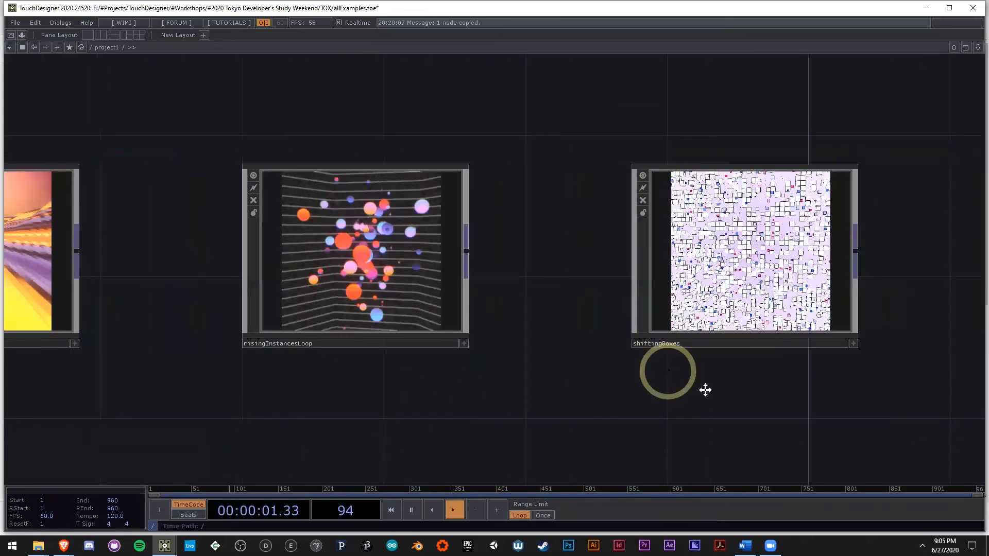
{"action": "left_click_drag", "start_coordinate": [704, 389], "coordinate": [679, 390]}
{"action": "middle_click_drag", "start_coordinate": [679, 389], "coordinate": [927, 339]}
{"action": "scroll", "coordinate": [926, 341], "scroll_direction": "up", "scroll_amount": 3}
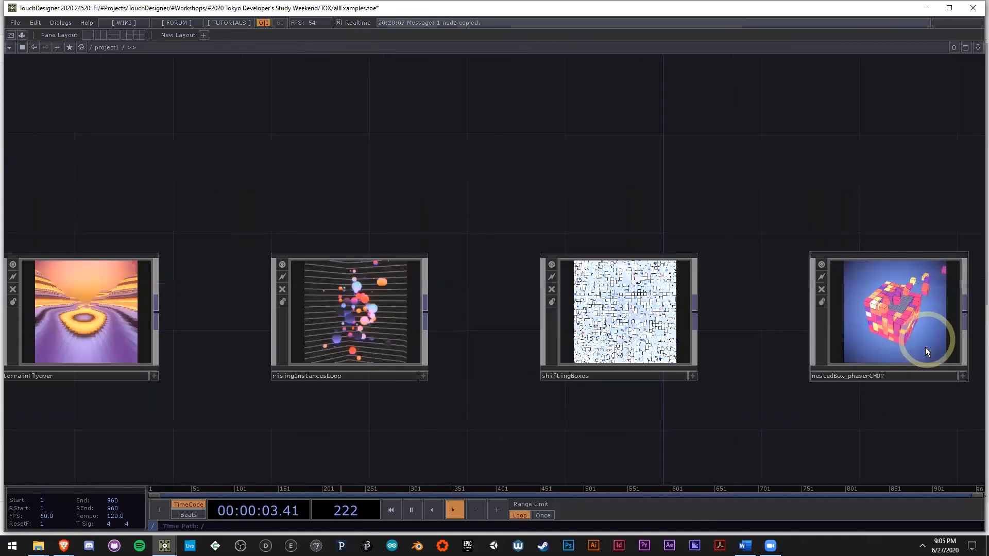
{"action": "left_click_drag", "start_coordinate": [479, 417], "coordinate": [548, 420]}
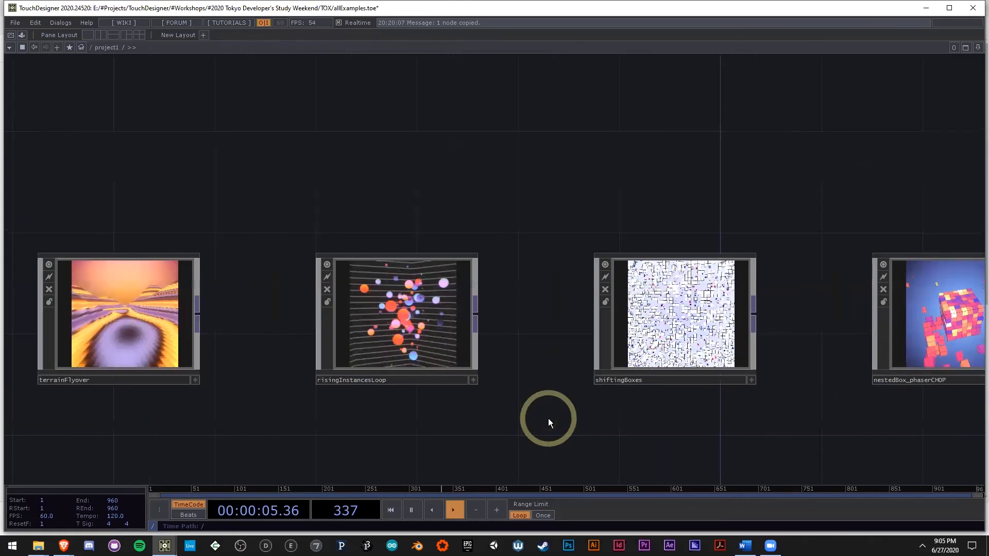
{"action": "key", "text": "alt+Tab"}
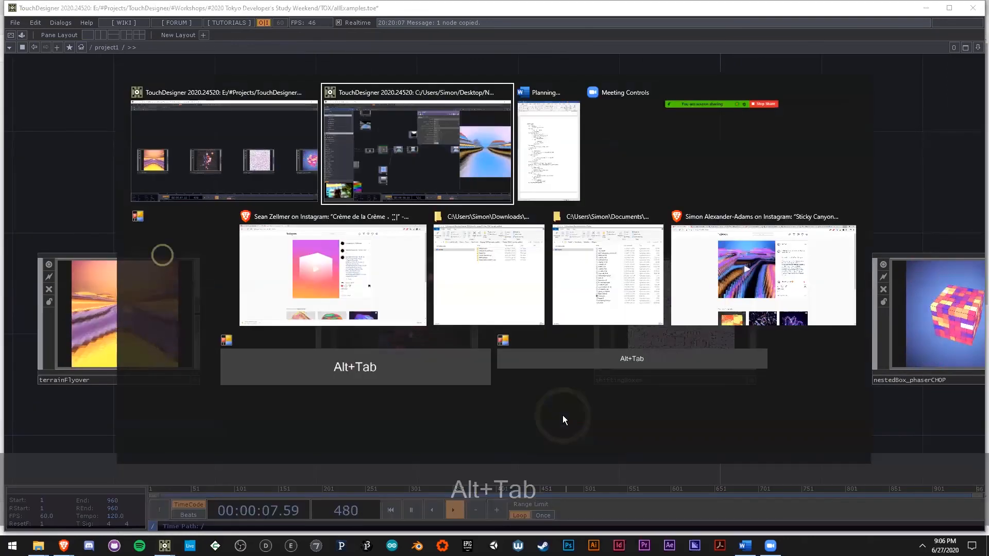